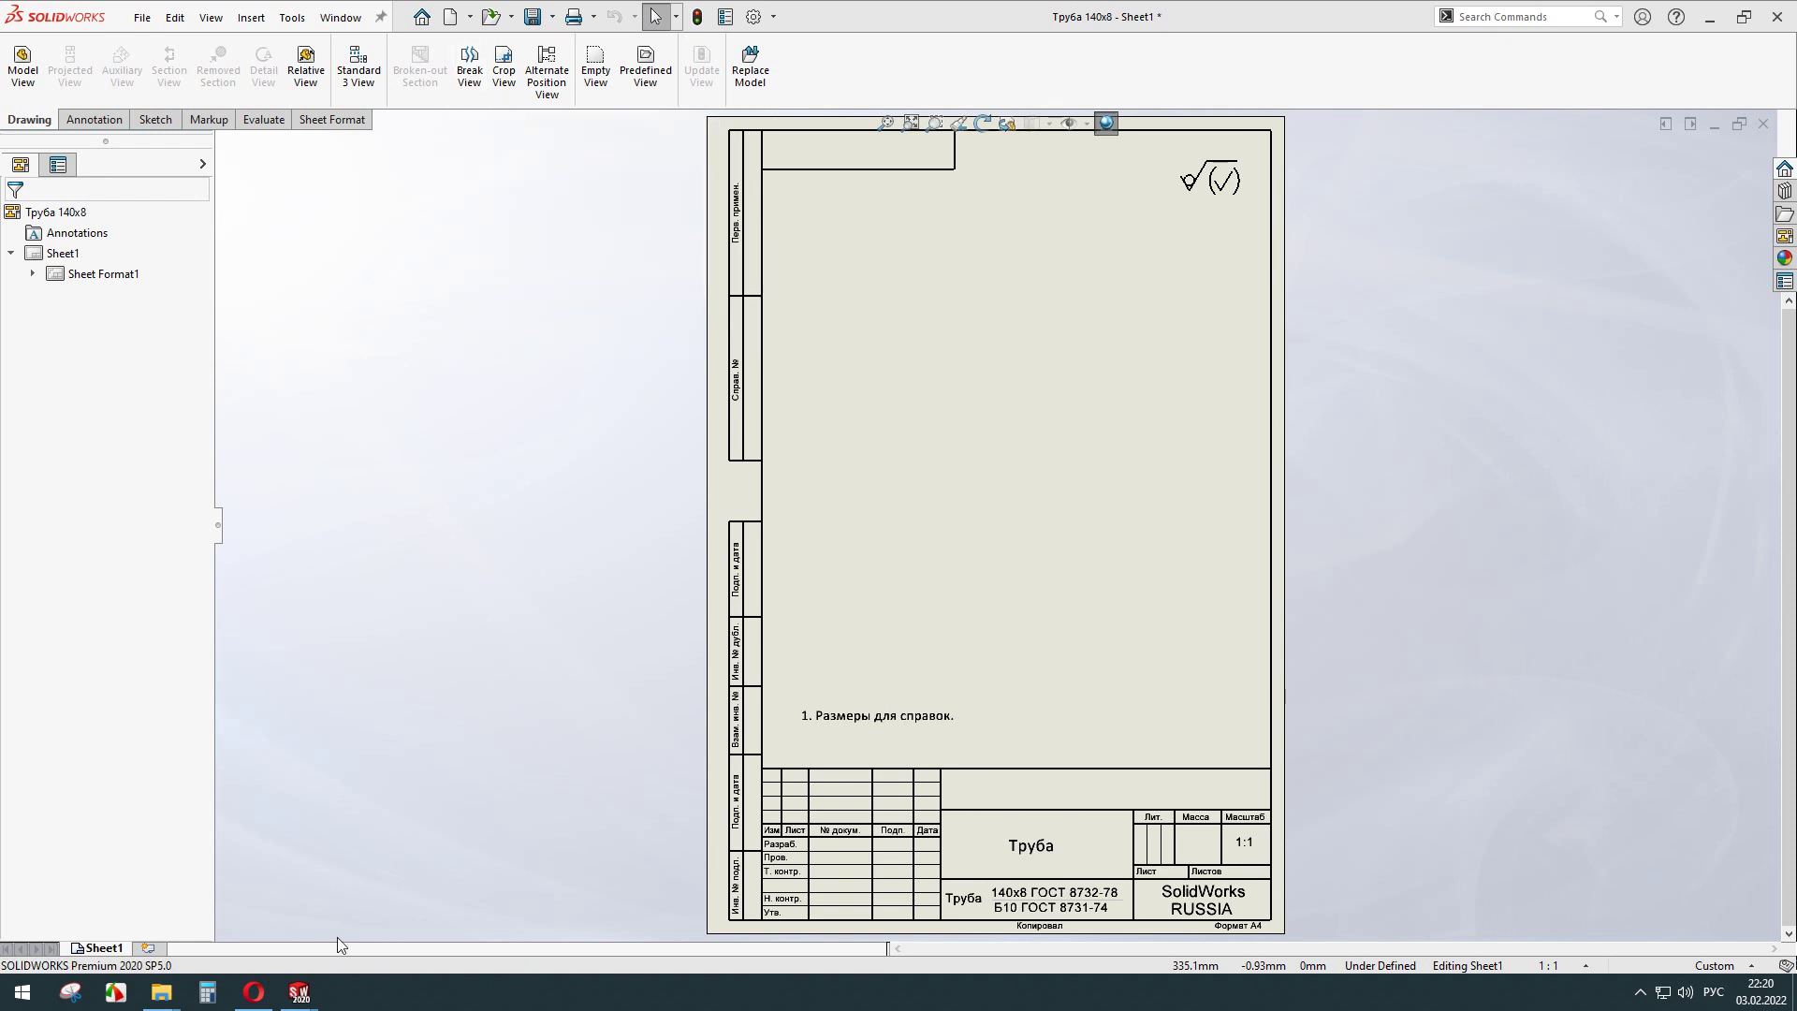
Bring the Труба 140x8 part document to the front to view the 3D pipe model.
{"action": "left_click", "coordinate": [221, 915]}
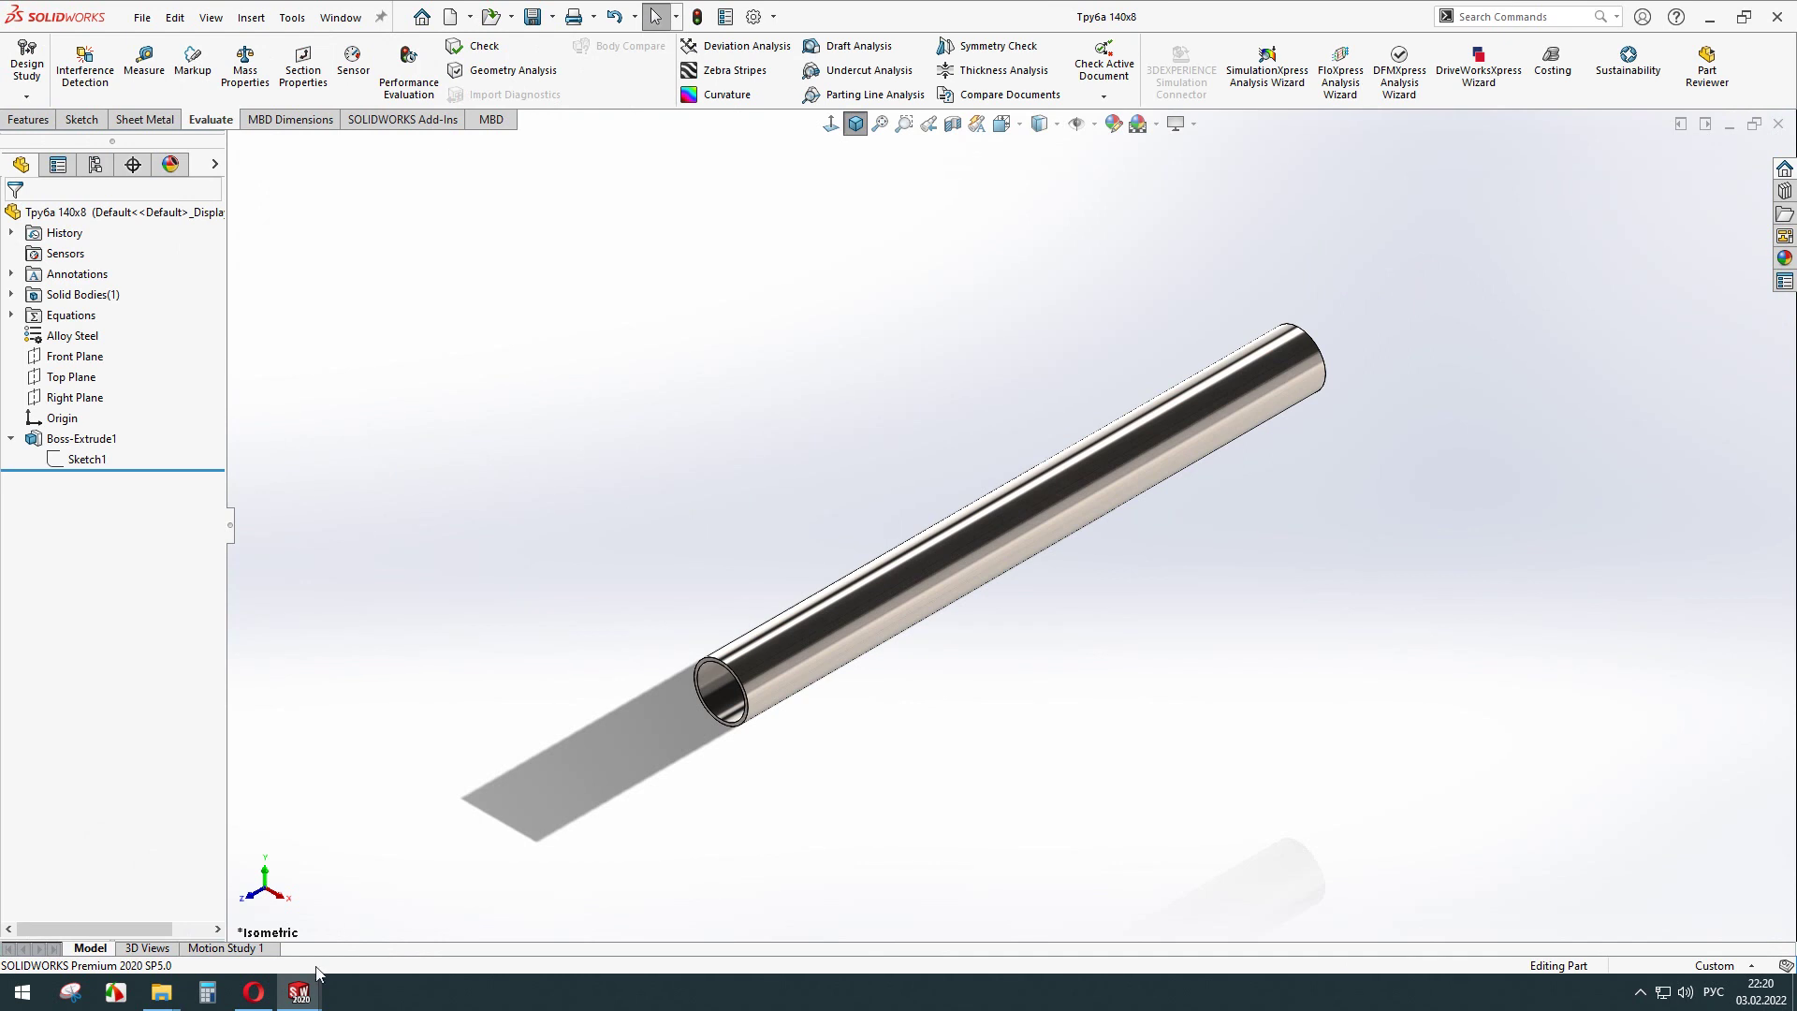
Return to the Труба 140x8 - Sheet1 drawing window with Ctrl+Tab.
{"action": "key", "text": "ctrl+Tab"}
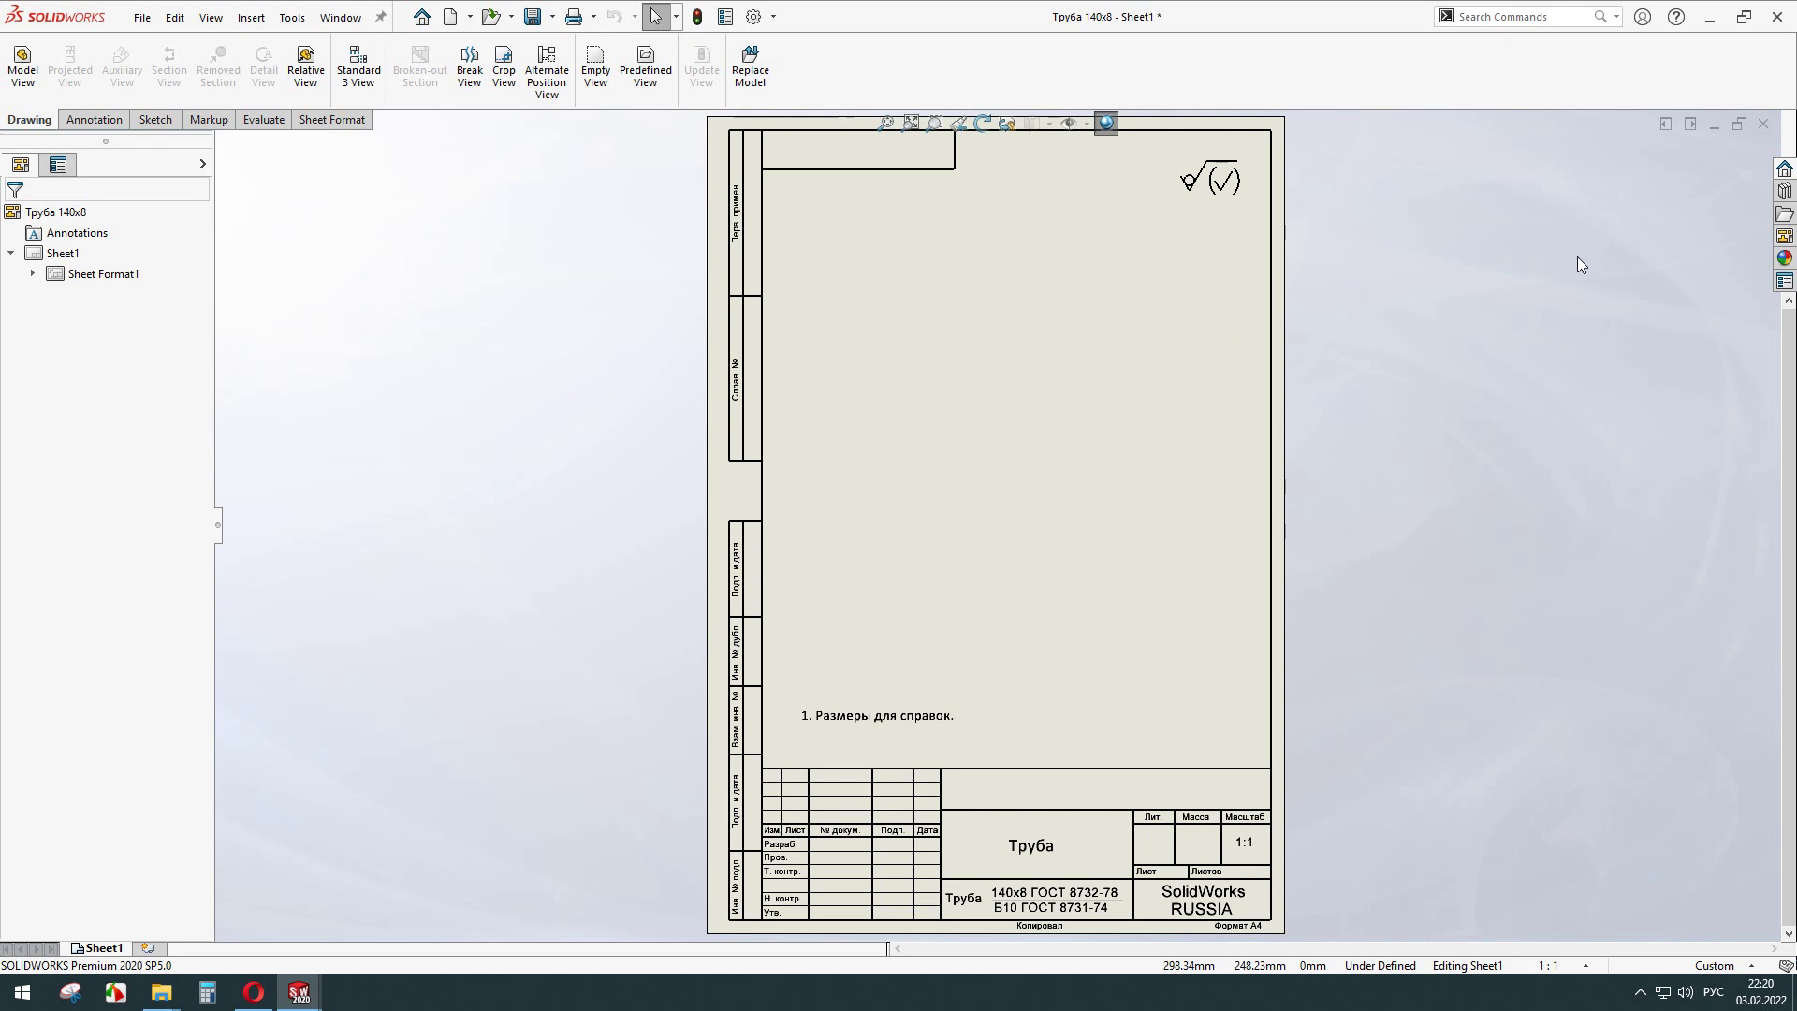
Place the pipe's Right view from the View Palette onto the drawing sheet.
{"action": "scroll", "coordinate": [1202, 328], "scroll_direction": "up", "scroll_amount": 2}
{"action": "middle_click_drag", "start_coordinate": [1202, 328], "coordinate": [895, 304], "text": "ctrl"}
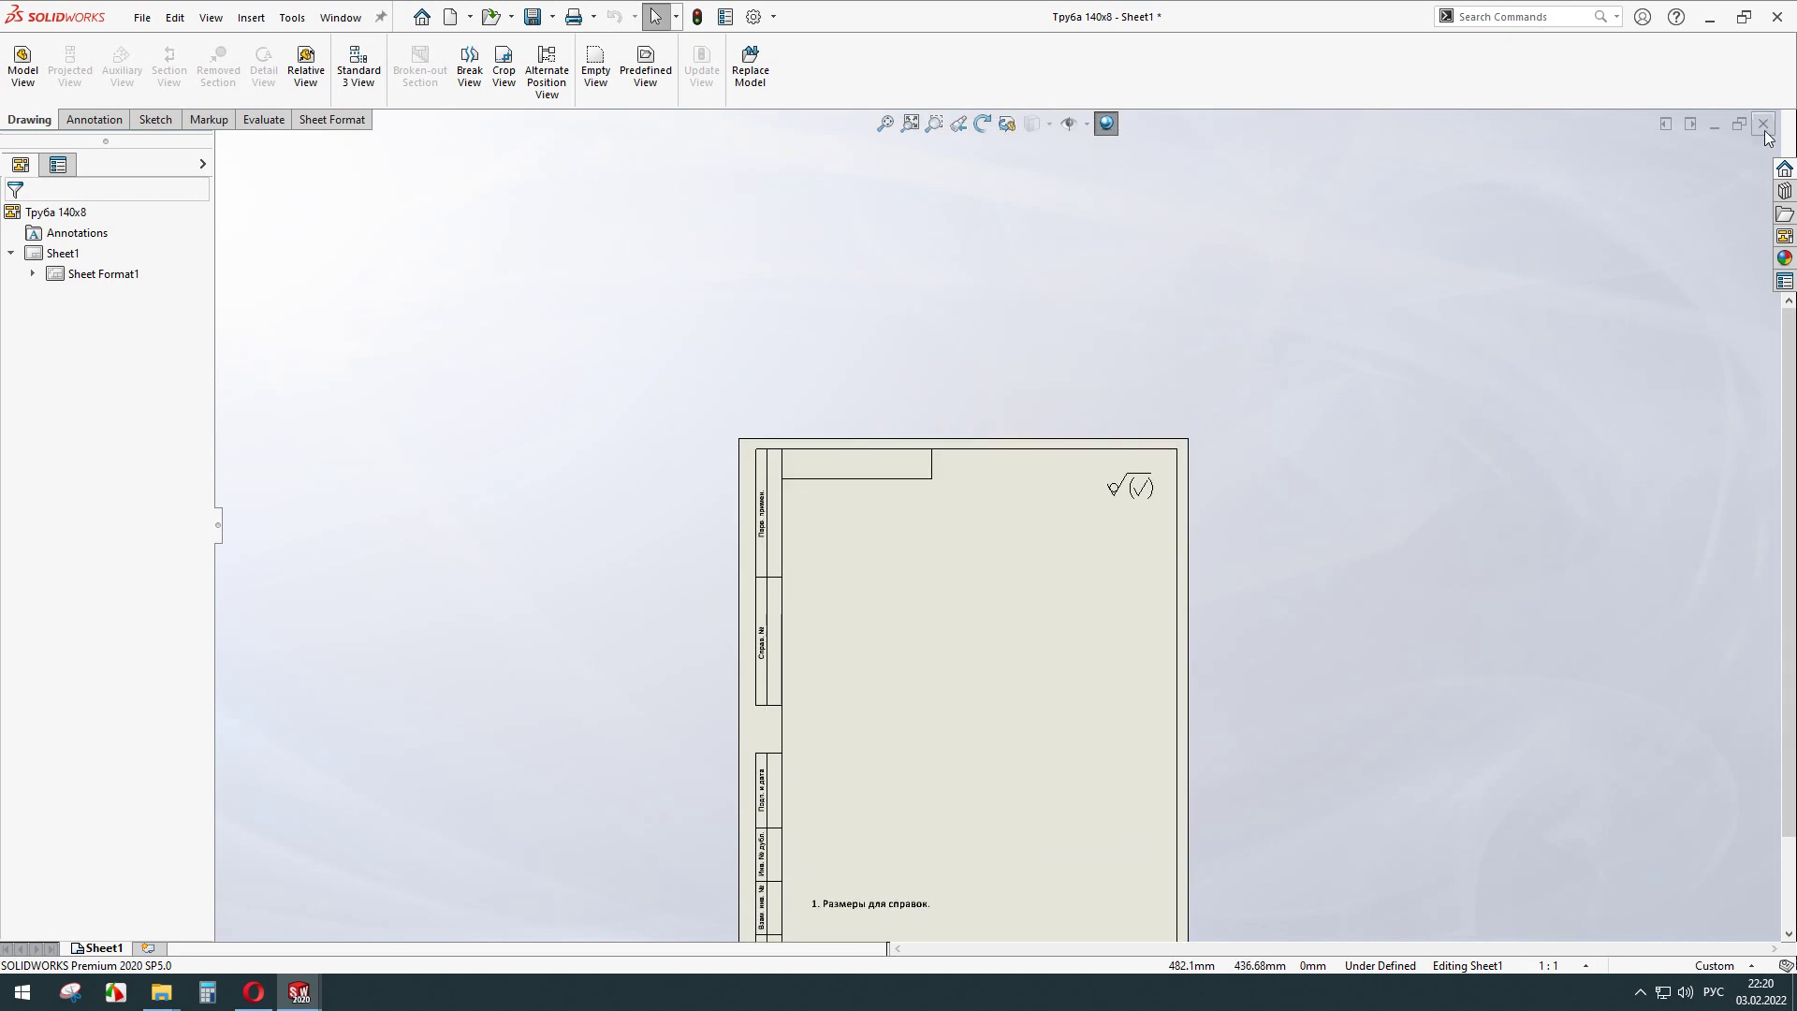
{"action": "left_click", "coordinate": [1785, 239]}
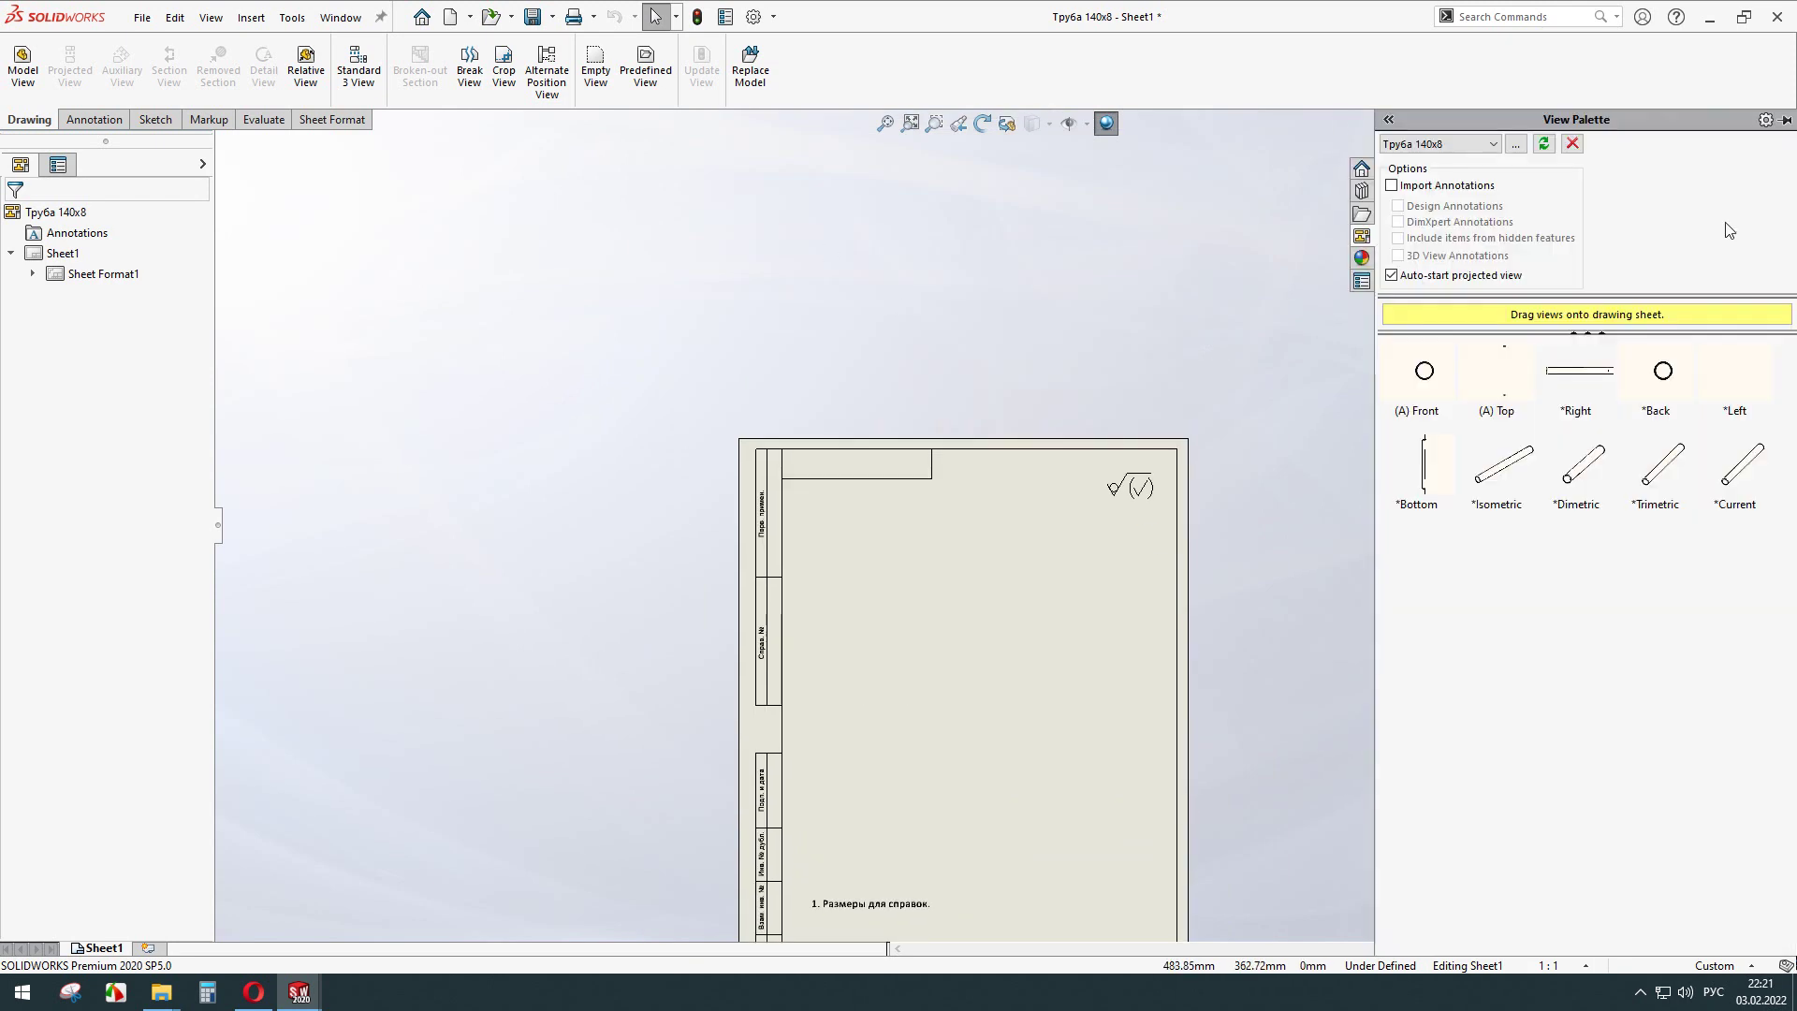
{"action": "left_click_drag", "start_coordinate": [1589, 397], "coordinate": [974, 267]}
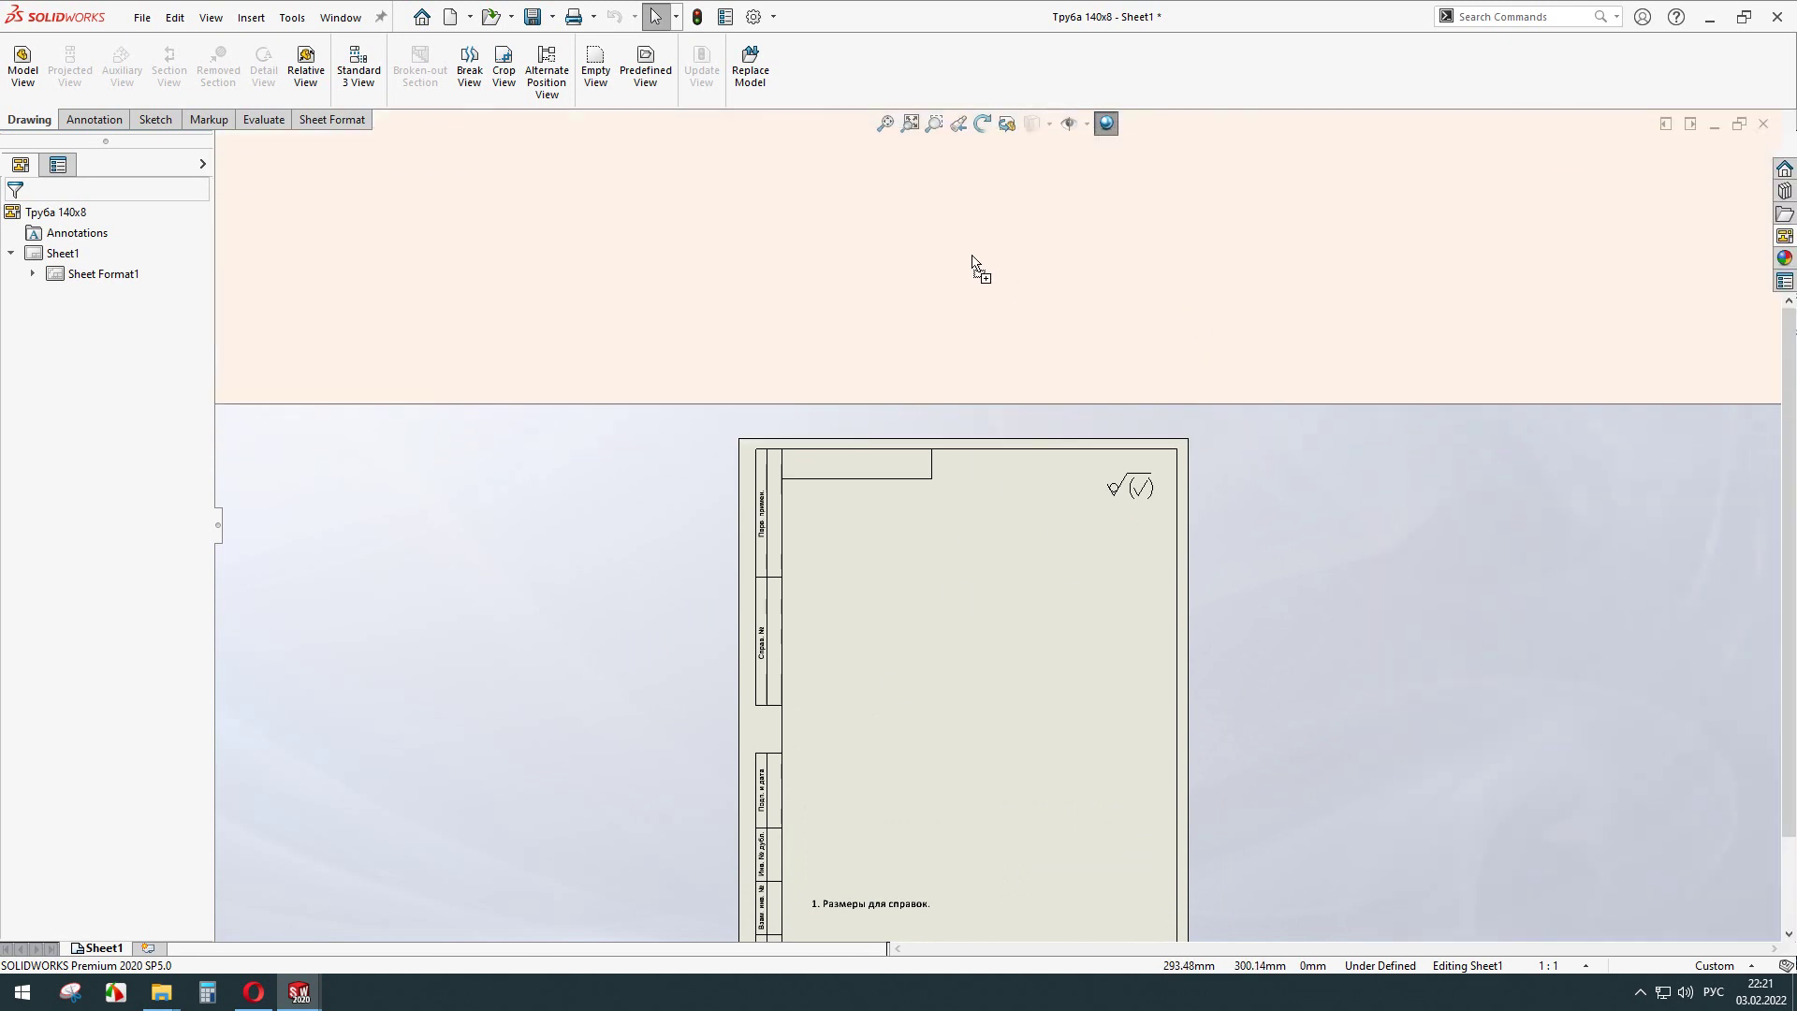
{"action": "left_click_drag", "start_coordinate": [972, 257], "coordinate": [974, 262]}
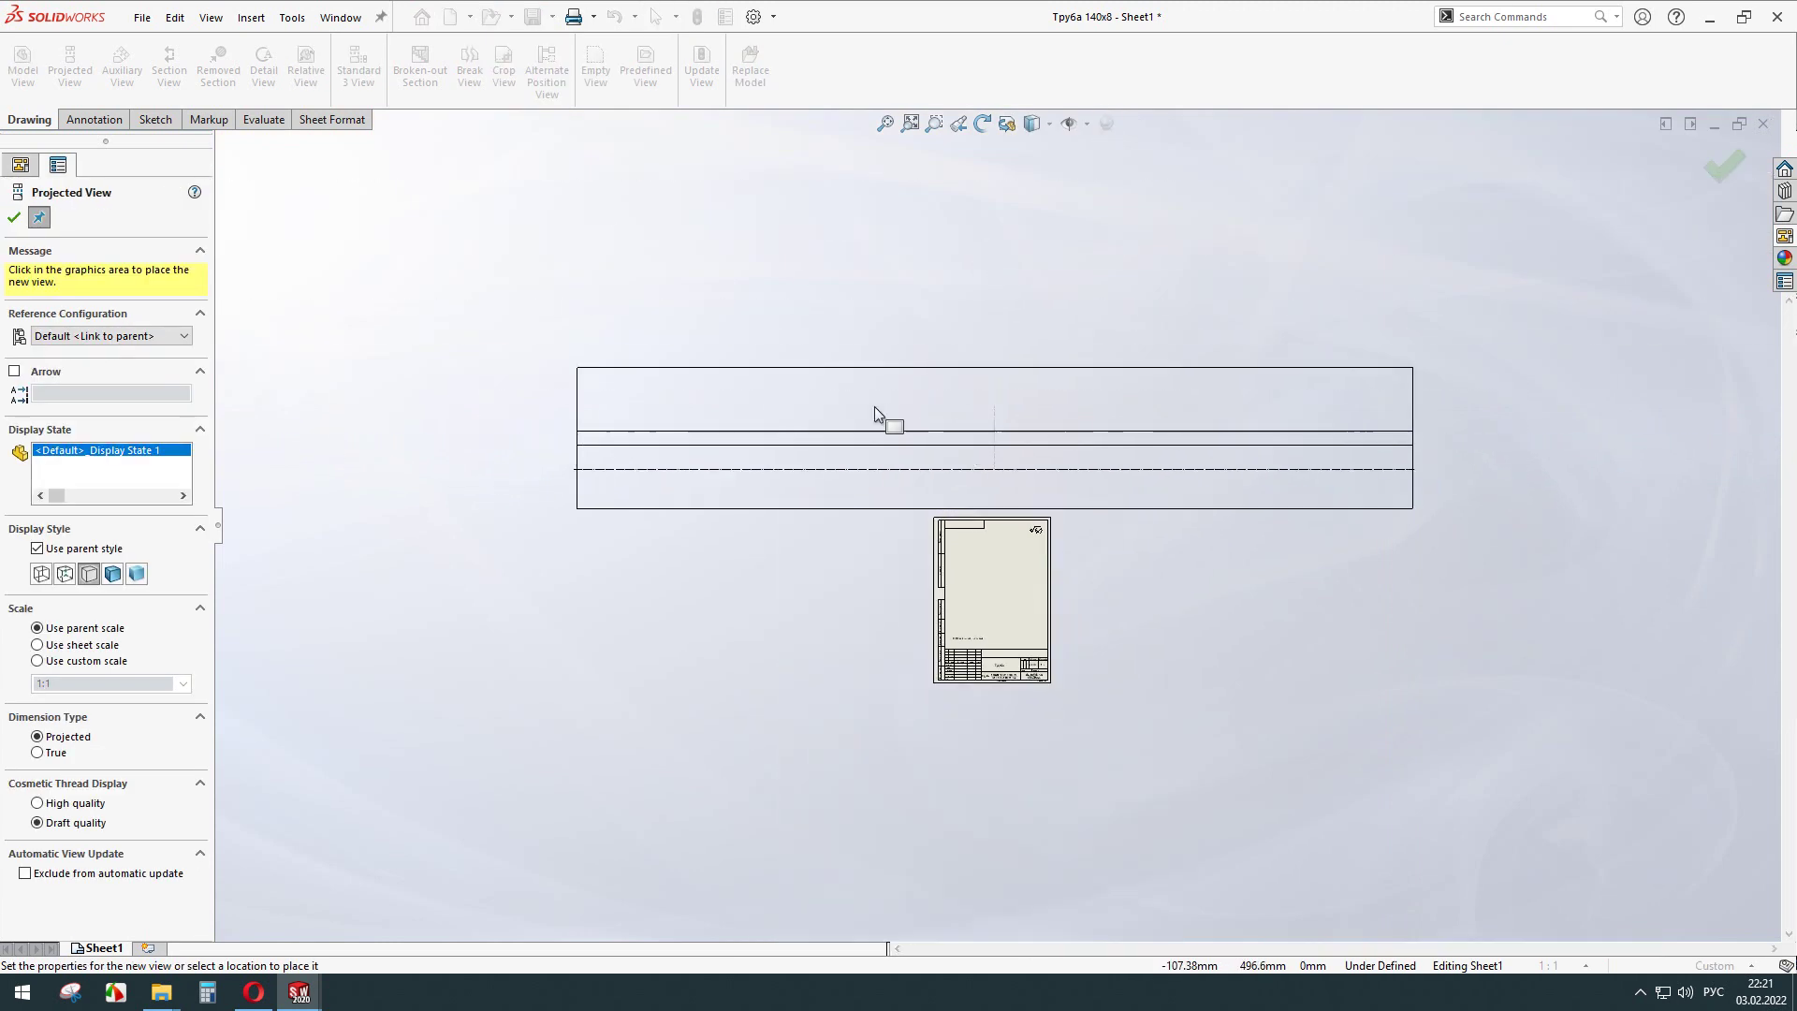
Finish placing the view without adding any projected views.
{"action": "key", "text": "Escape"}
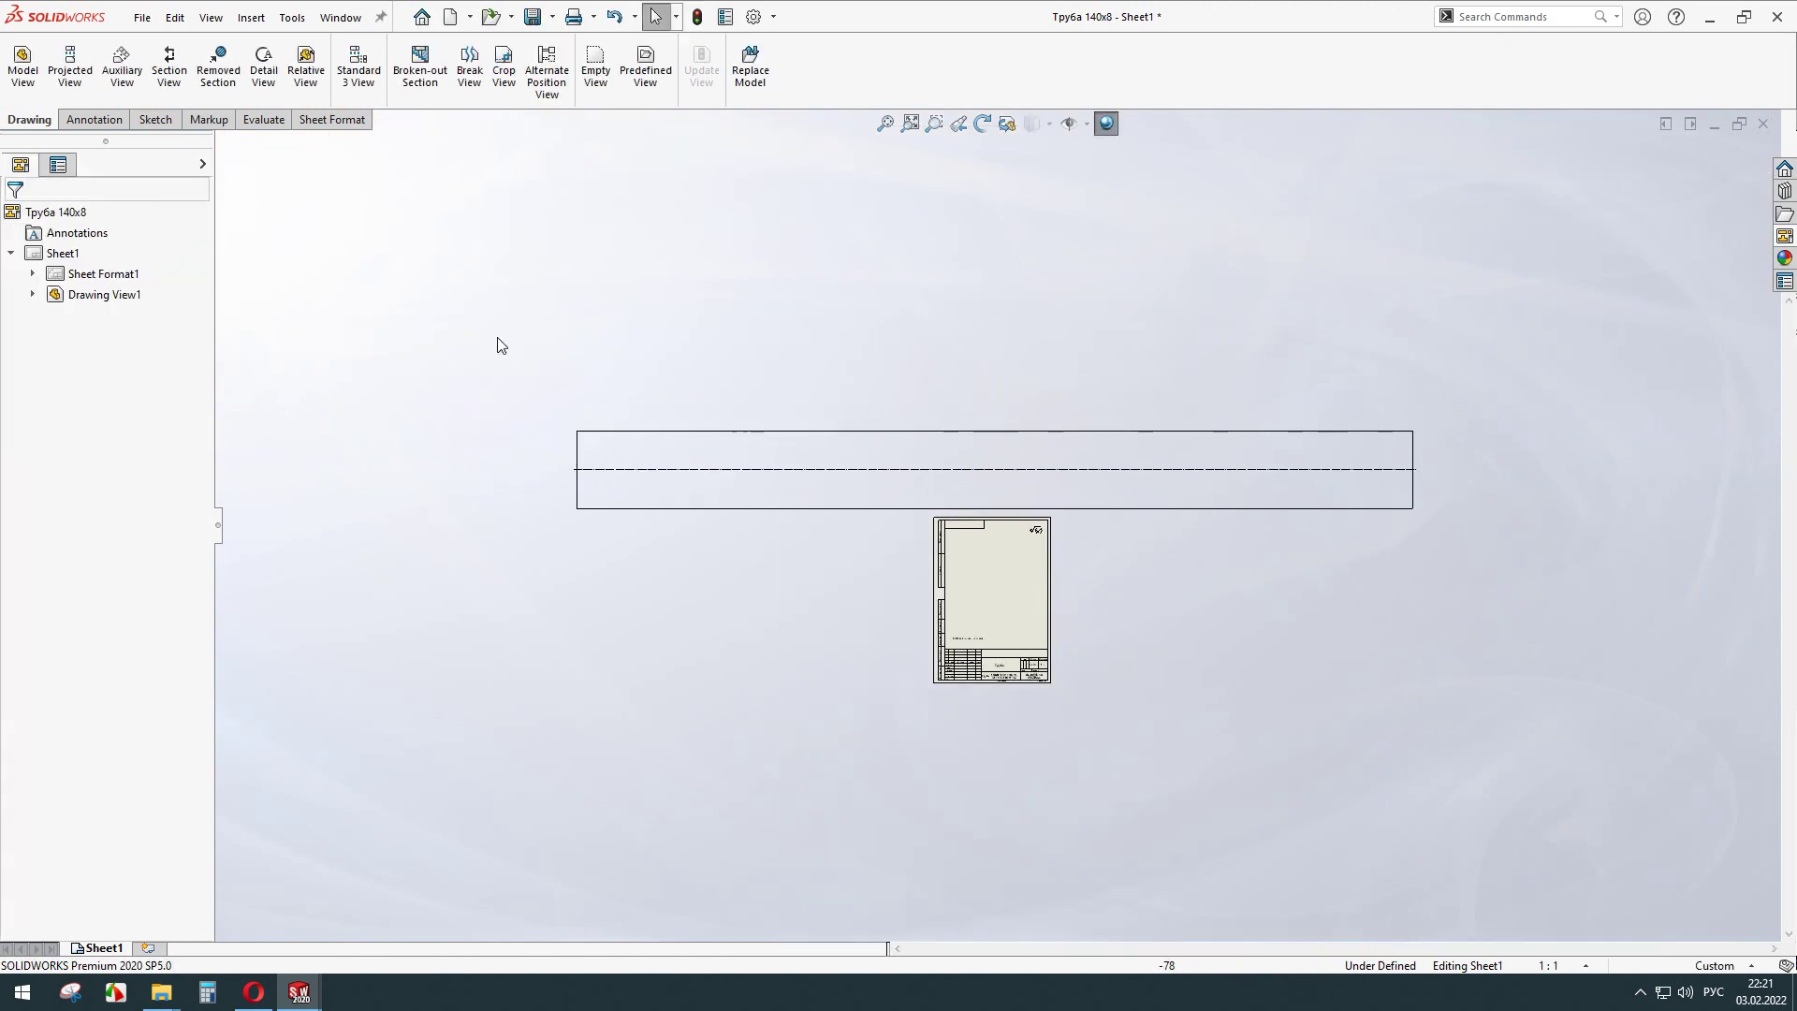
{"action": "scroll", "coordinate": [862, 452], "scroll_direction": "down", "scroll_amount": 2}
{"action": "scroll", "coordinate": [1127, 771], "scroll_direction": "down", "scroll_amount": 5}
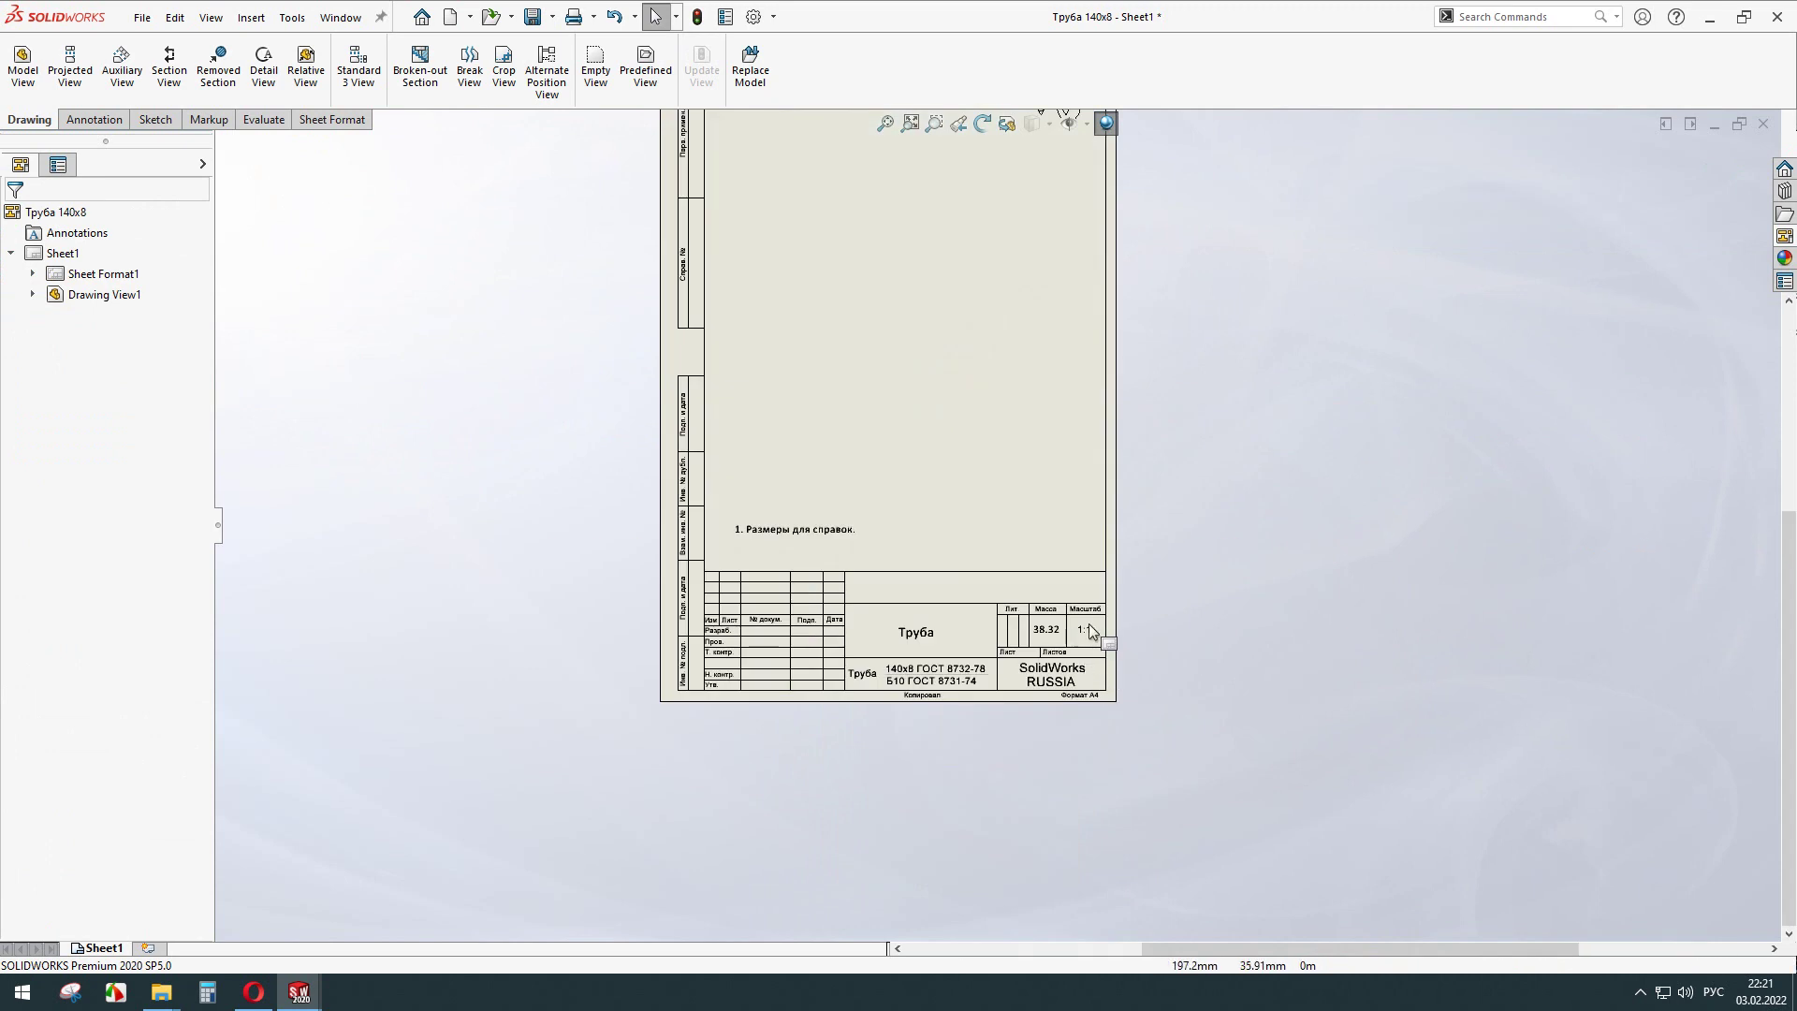
Set the Sheet1 scale to 1:2 in its properties, without rescaling annotations.
{"action": "right_click", "coordinate": [59, 253]}
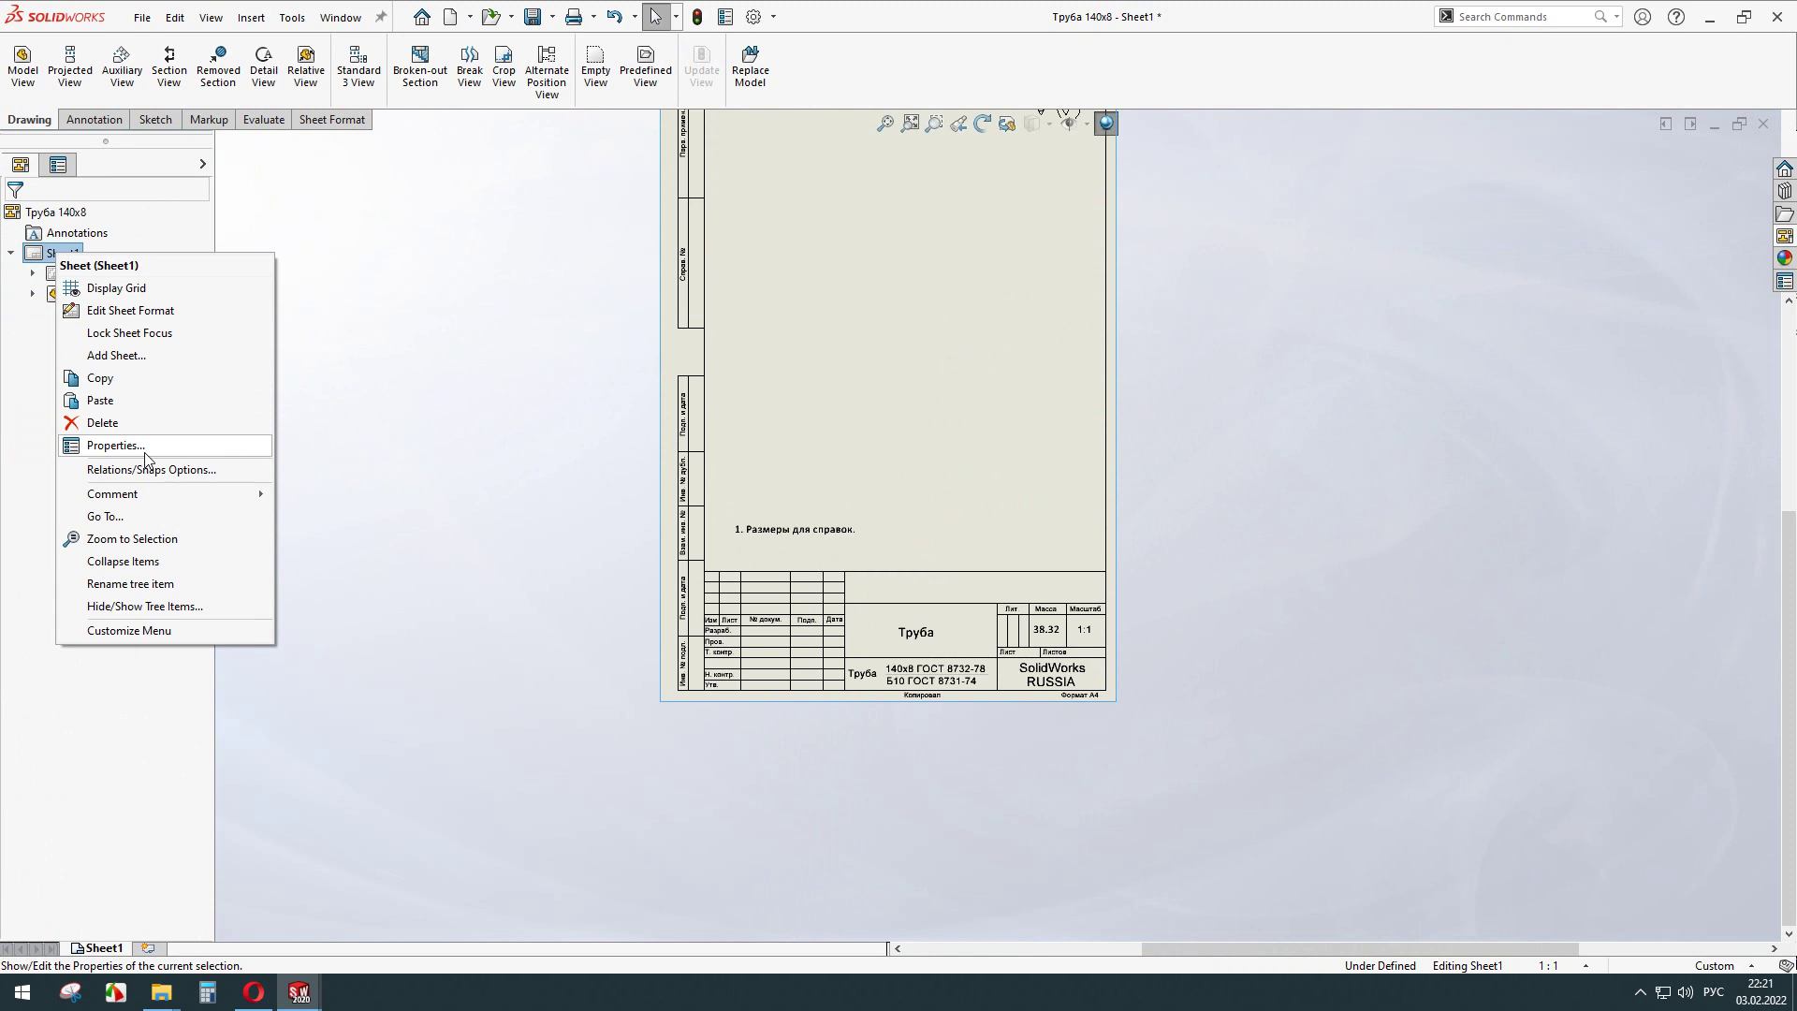
{"action": "left_click", "coordinate": [381, 280]}
{"action": "right_click", "coordinate": [52, 259]}
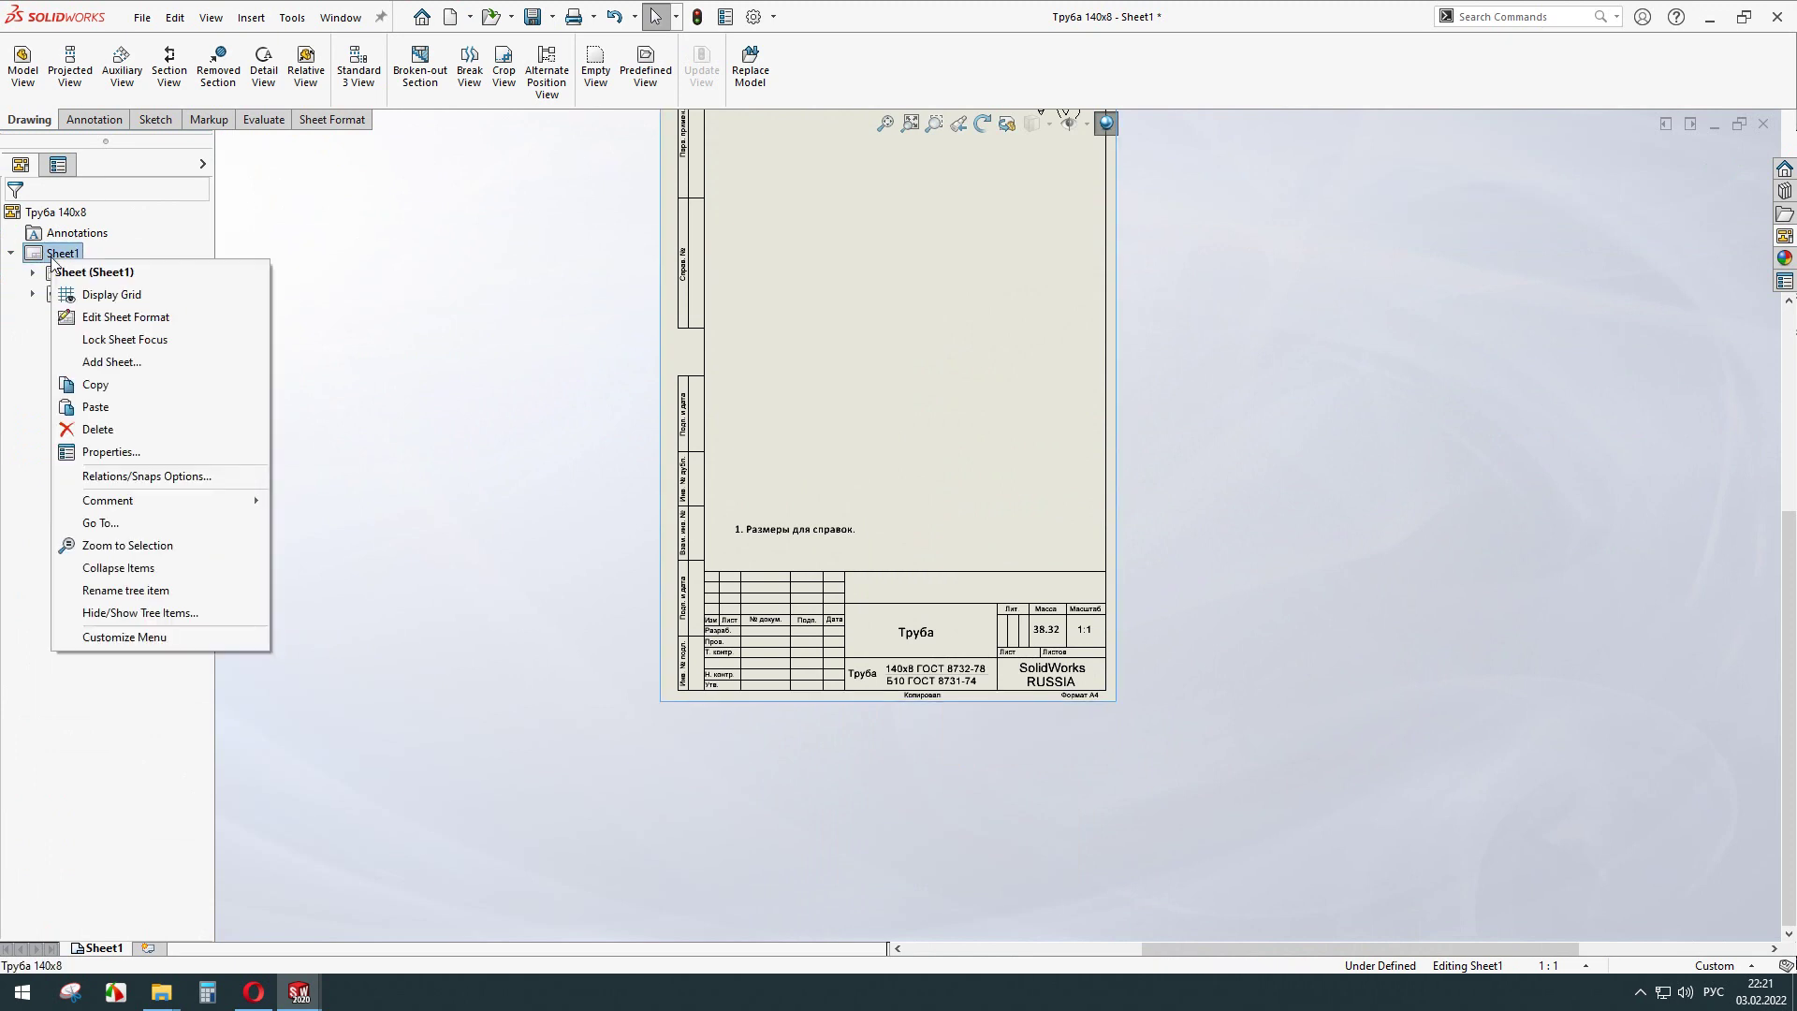
{"action": "left_click", "coordinate": [172, 265]}
{"action": "right_click", "coordinate": [60, 253]}
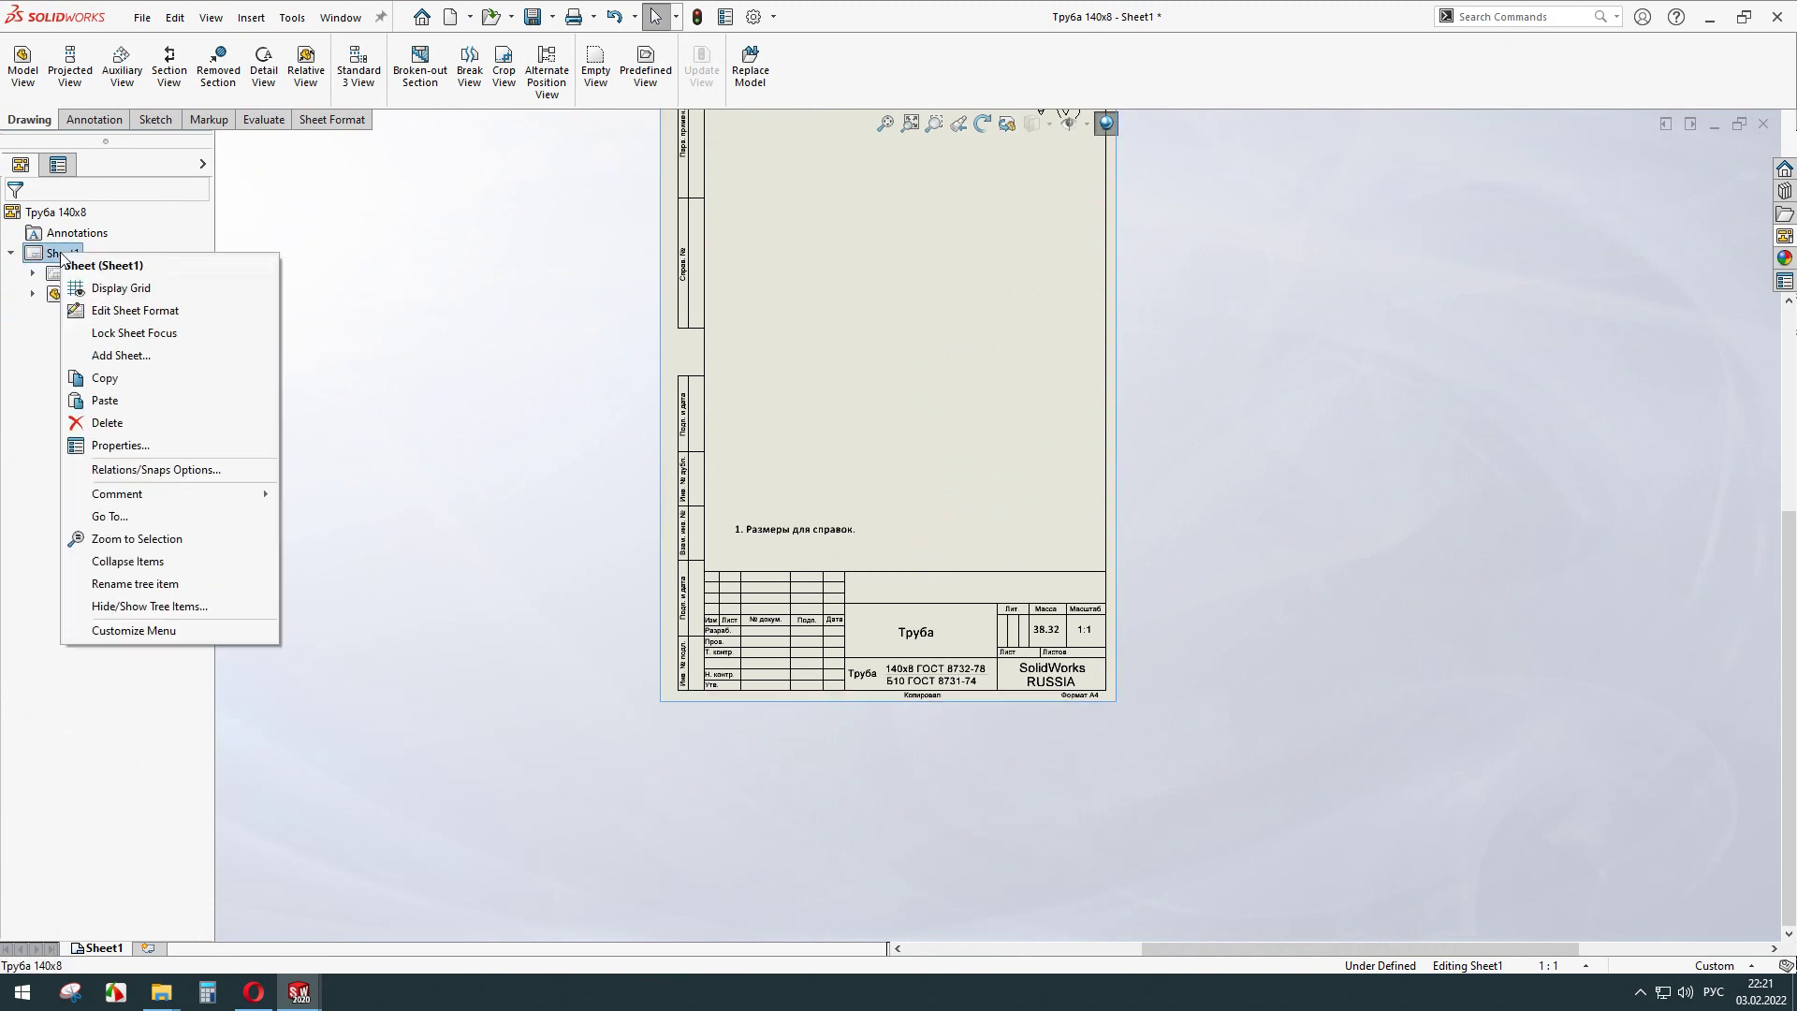
{"action": "left_click", "coordinate": [158, 443]}
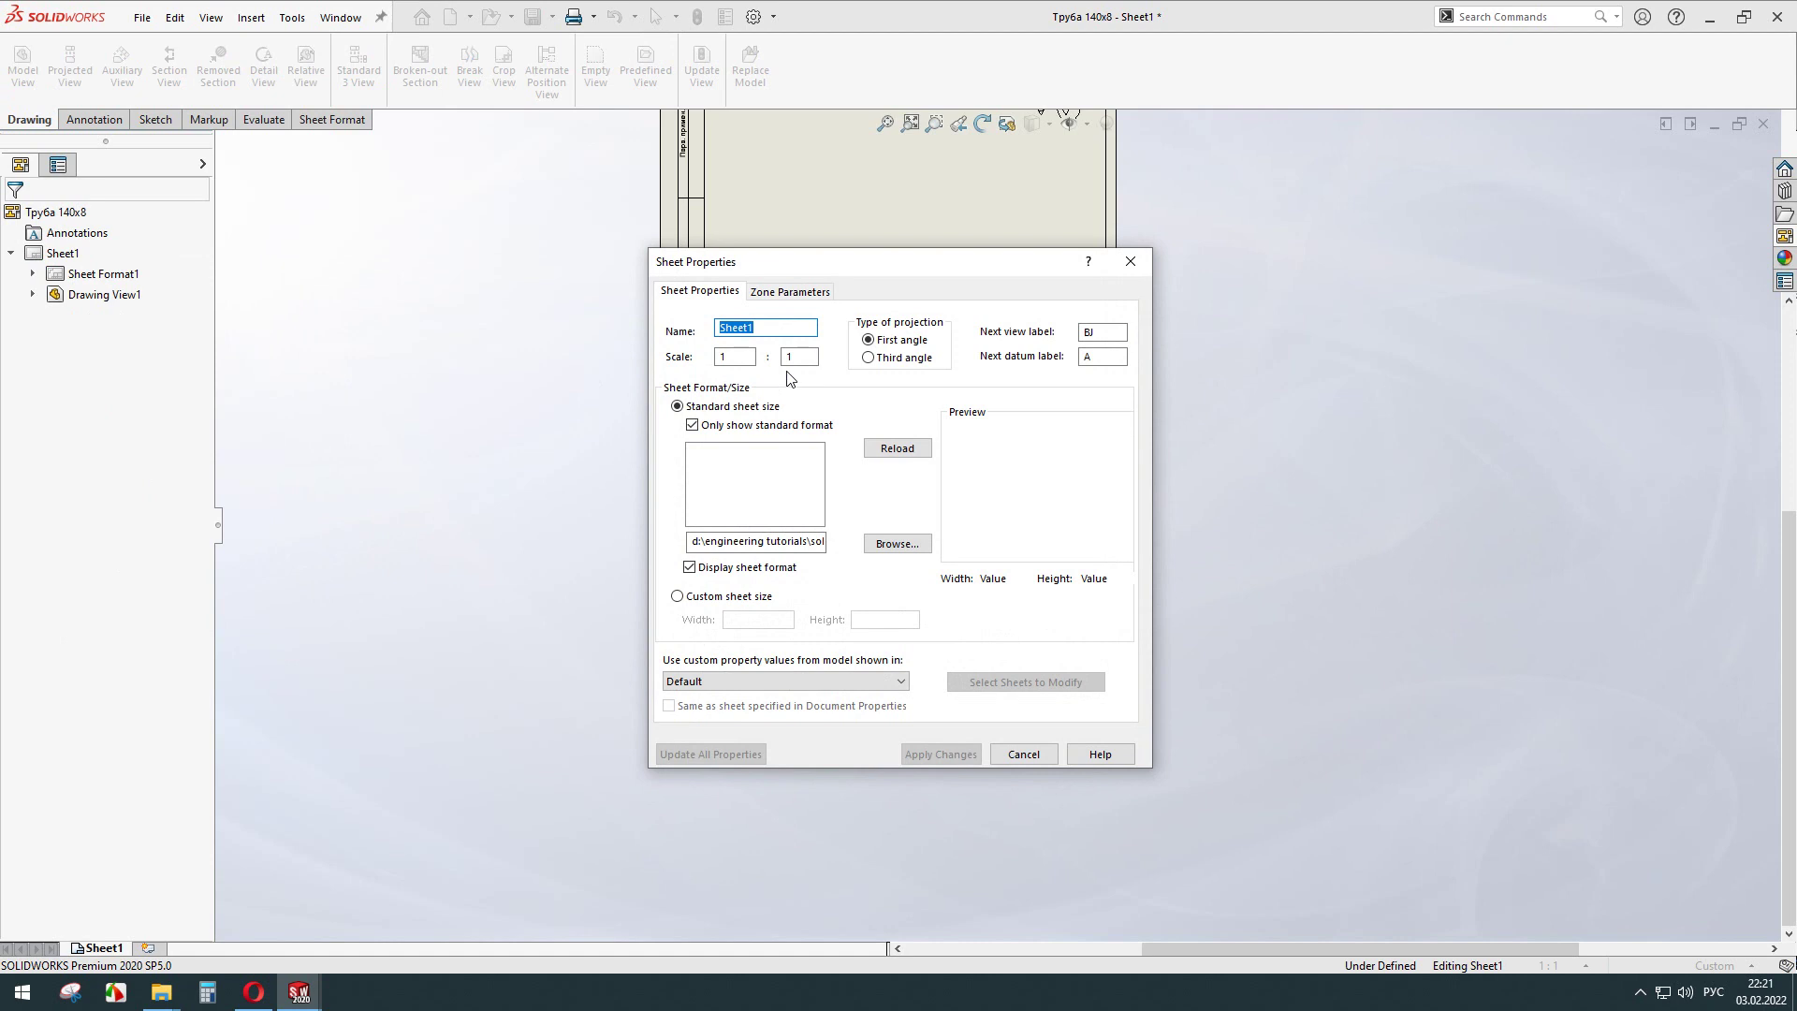
{"action": "type", "text": "2"}
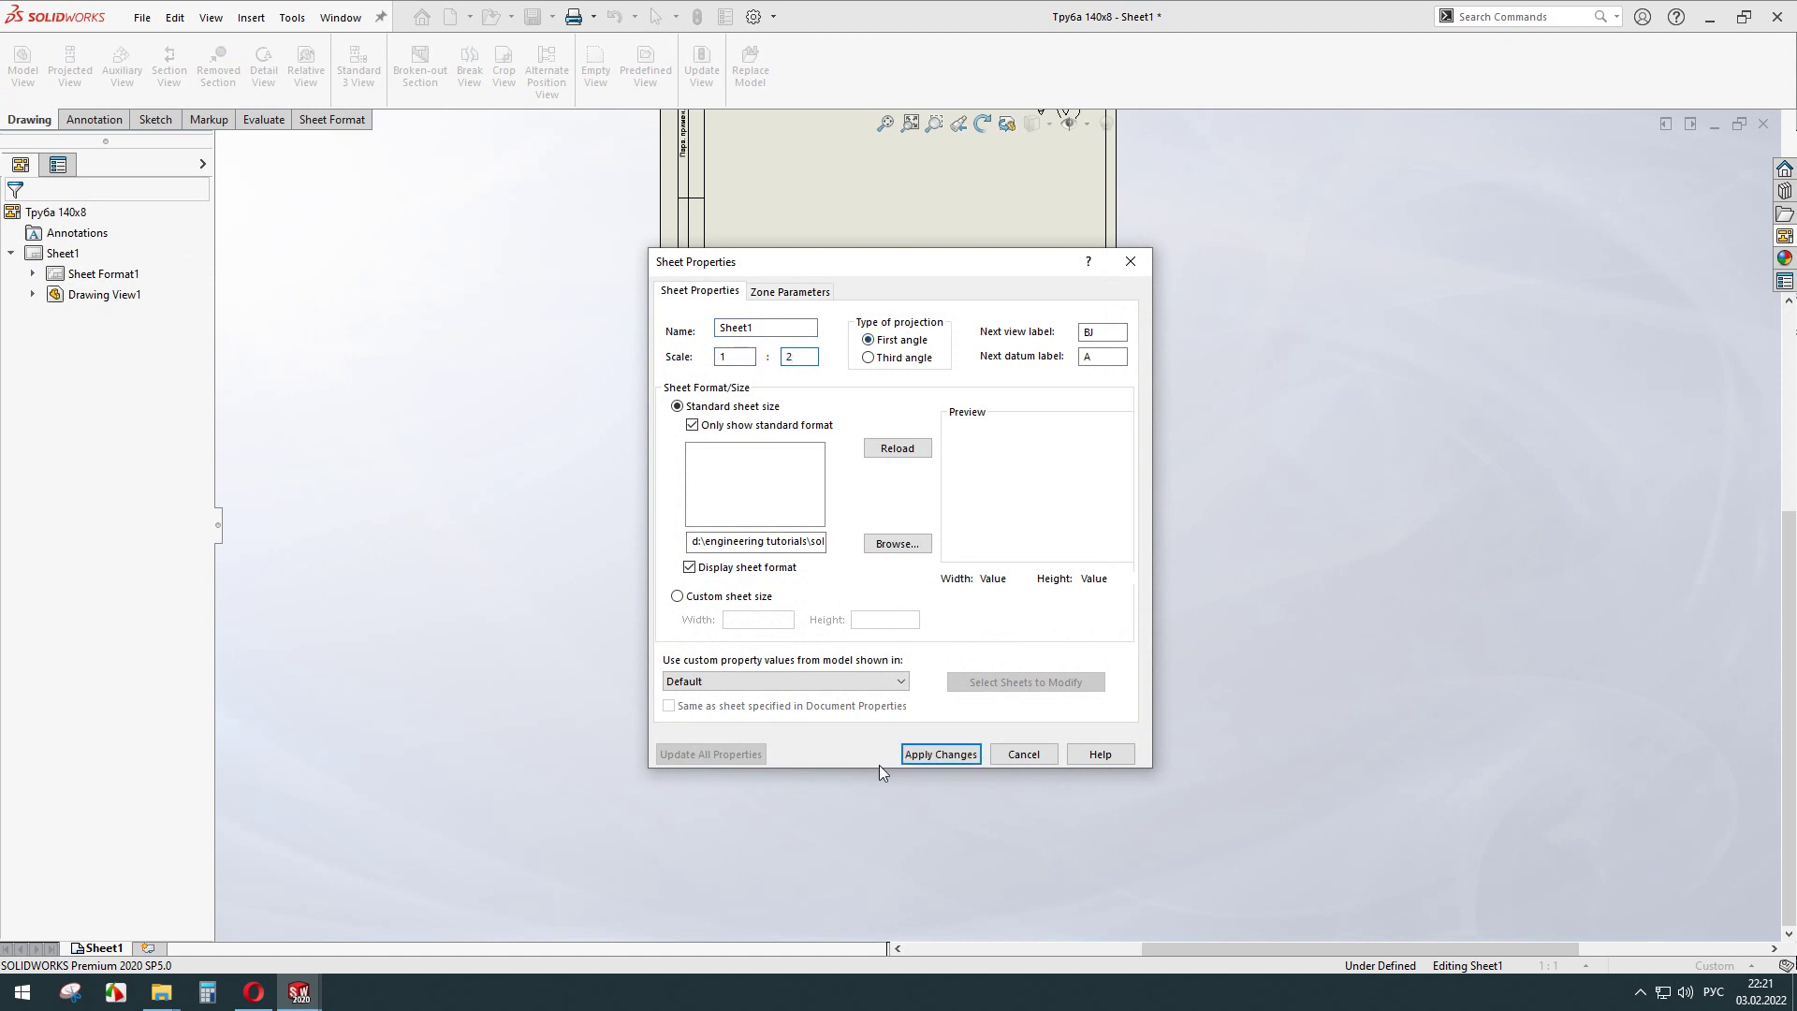
{"action": "left_click", "coordinate": [964, 756]}
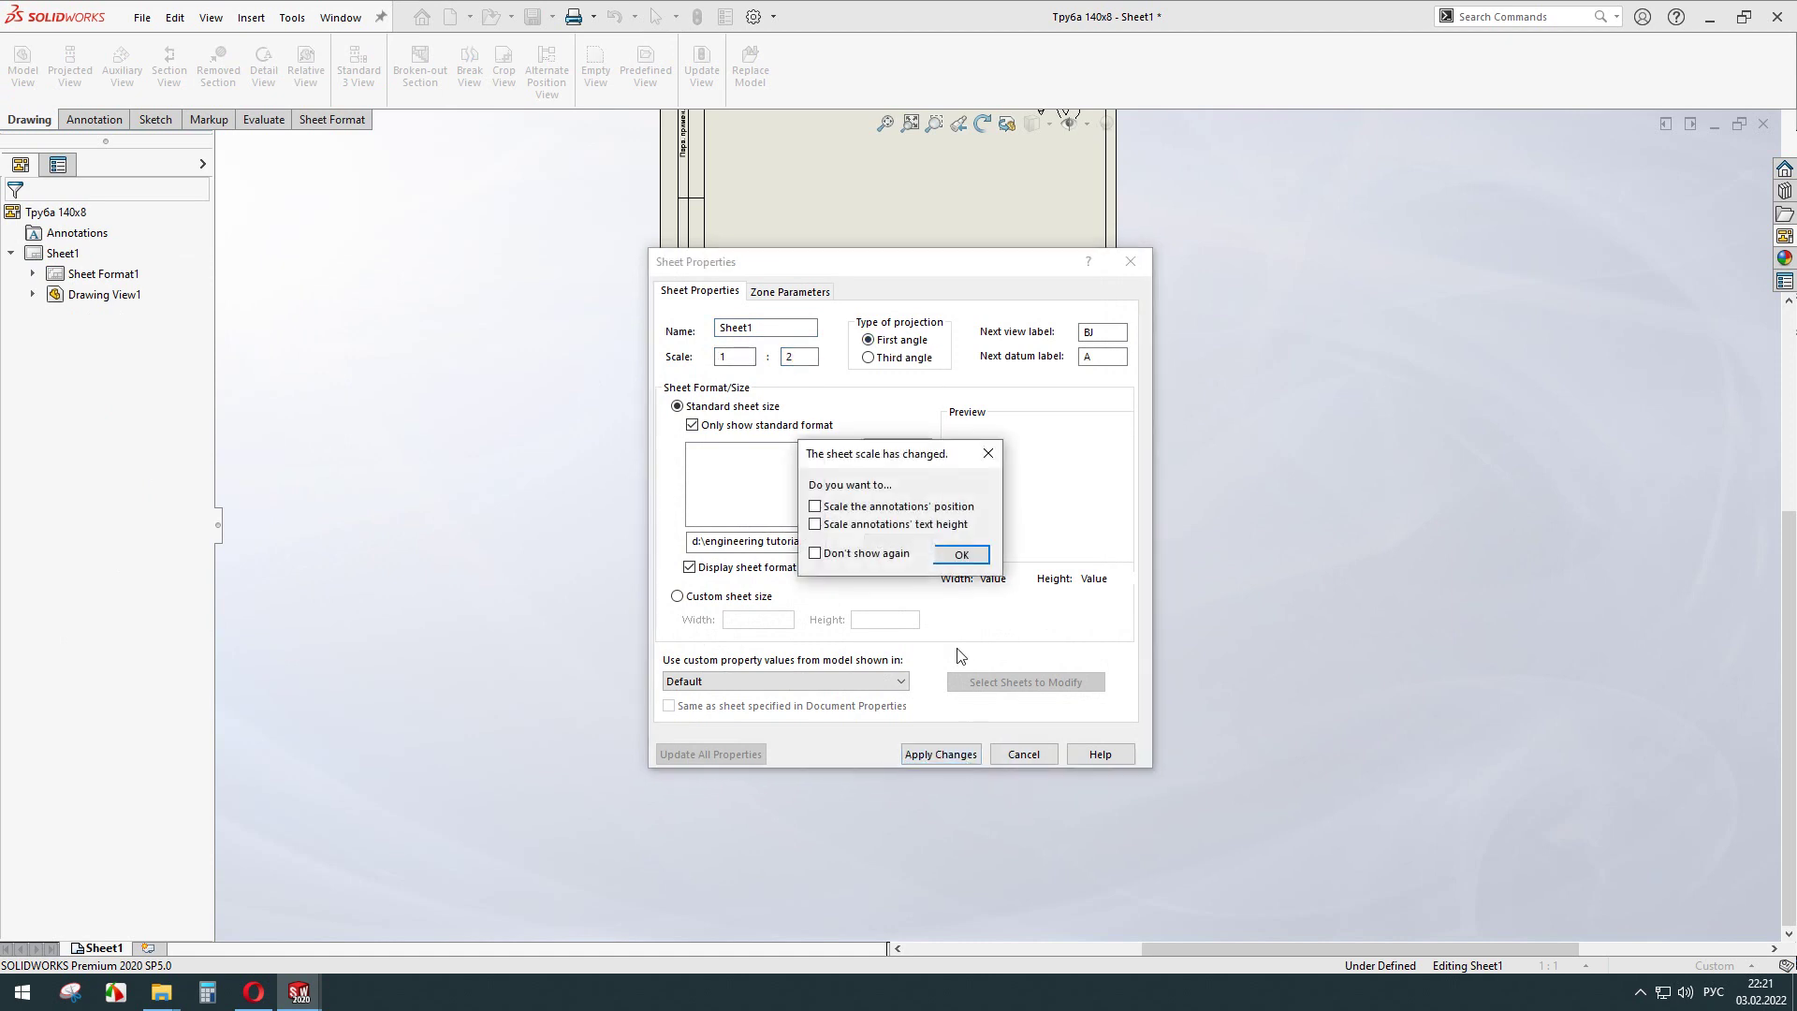
{"action": "left_click", "coordinate": [959, 558]}
{"action": "scroll", "coordinate": [1062, 629], "scroll_direction": "down", "scroll_amount": 3}
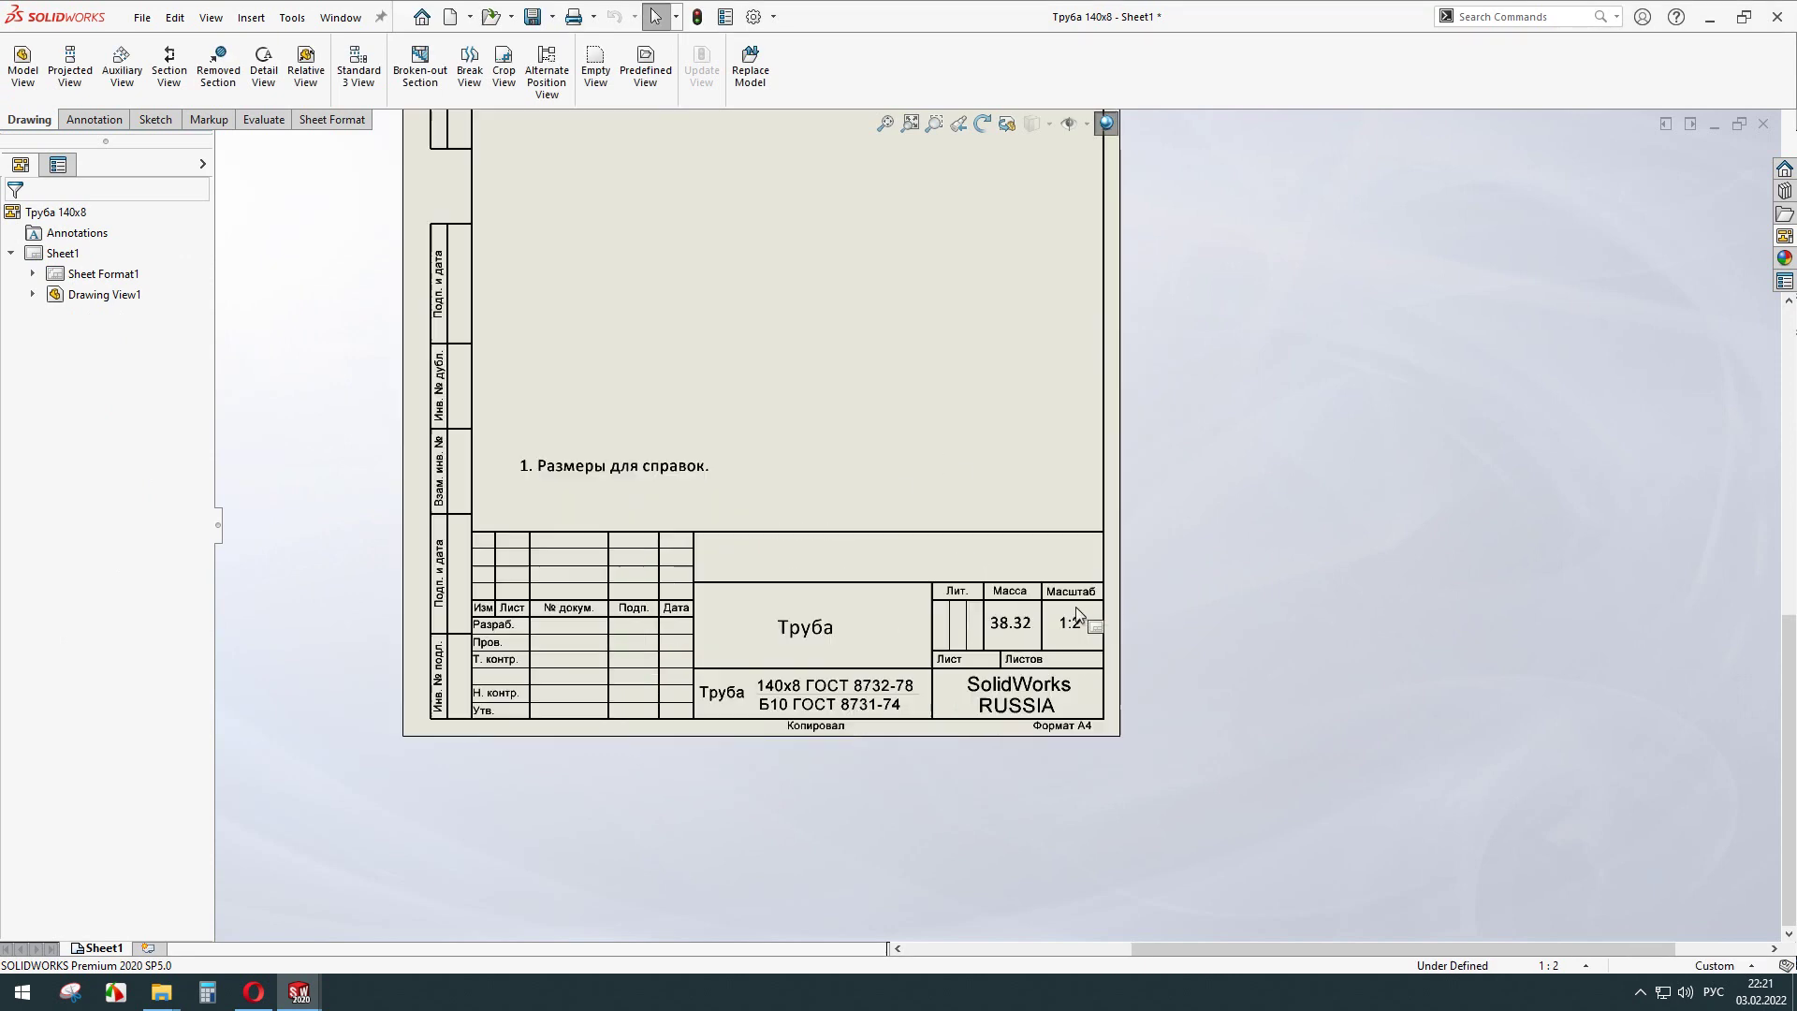
{"action": "scroll", "coordinate": [1061, 629], "scroll_direction": "down", "scroll_amount": 2}
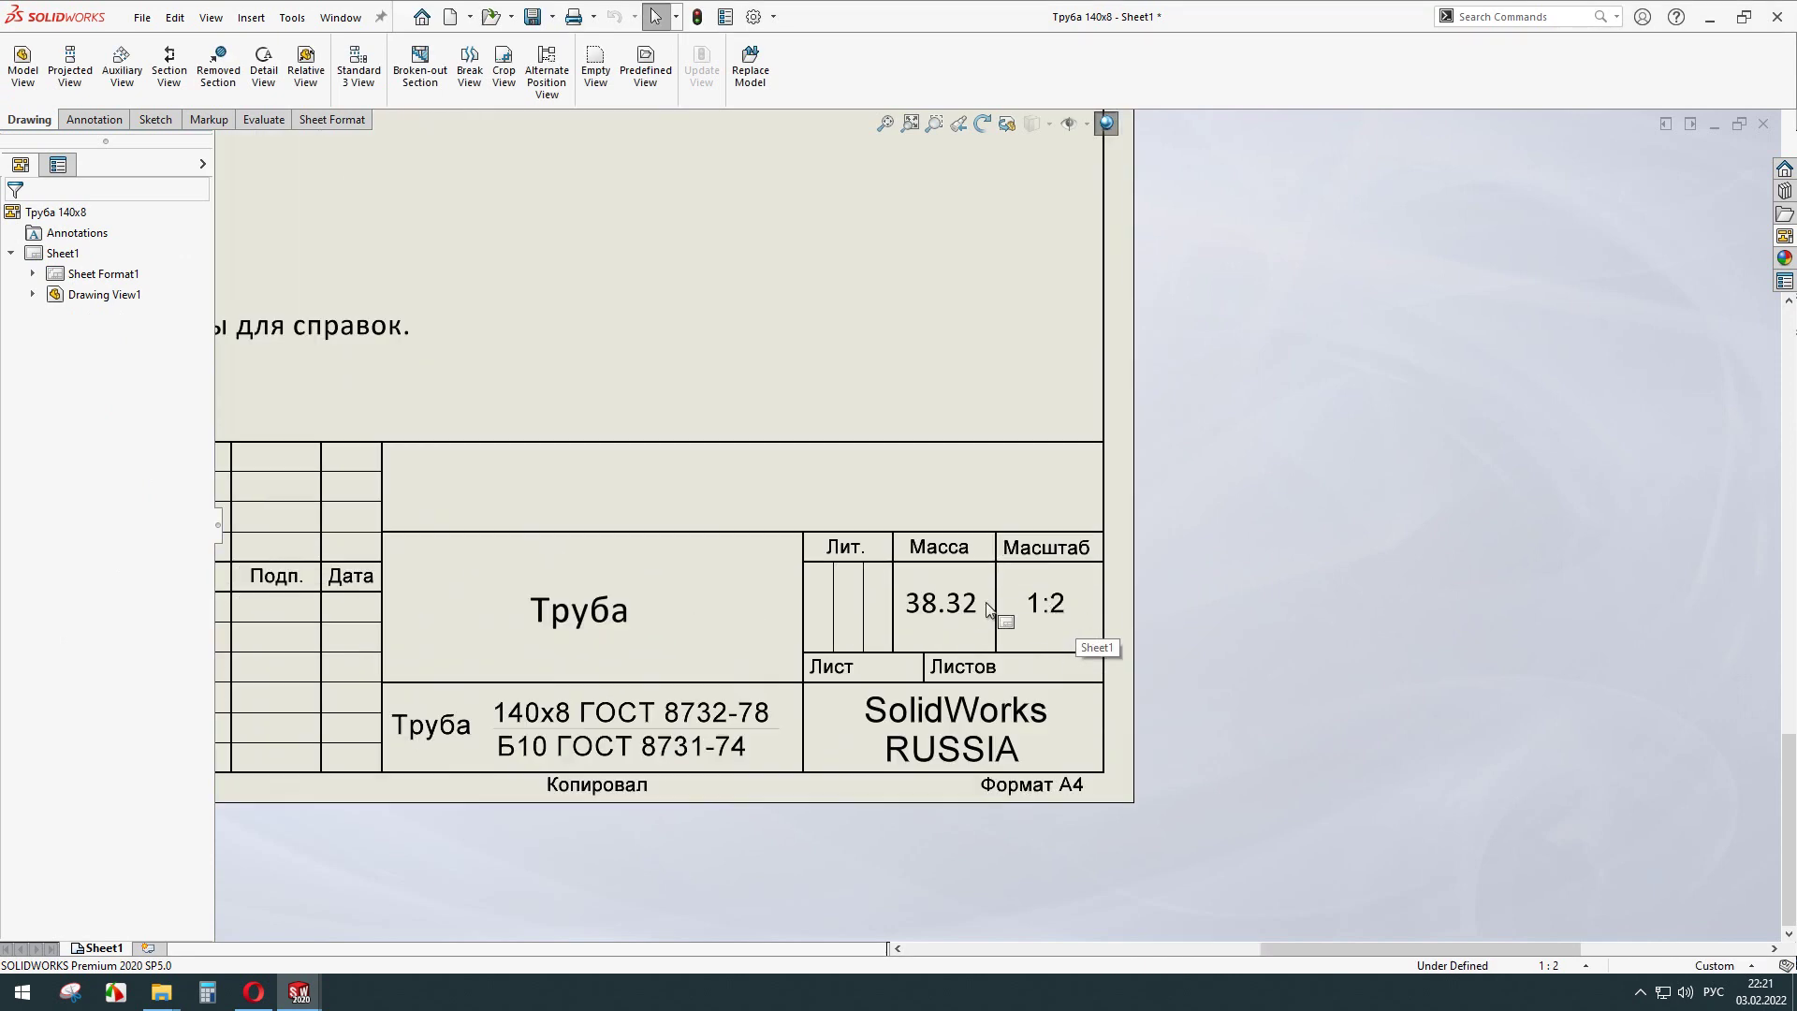
{"action": "scroll", "coordinate": [901, 543], "scroll_direction": "up", "scroll_amount": 3}
{"action": "scroll", "coordinate": [901, 543], "scroll_direction": "up", "scroll_amount": 3}
{"action": "scroll", "coordinate": [878, 593], "scroll_direction": "down", "scroll_amount": 1}
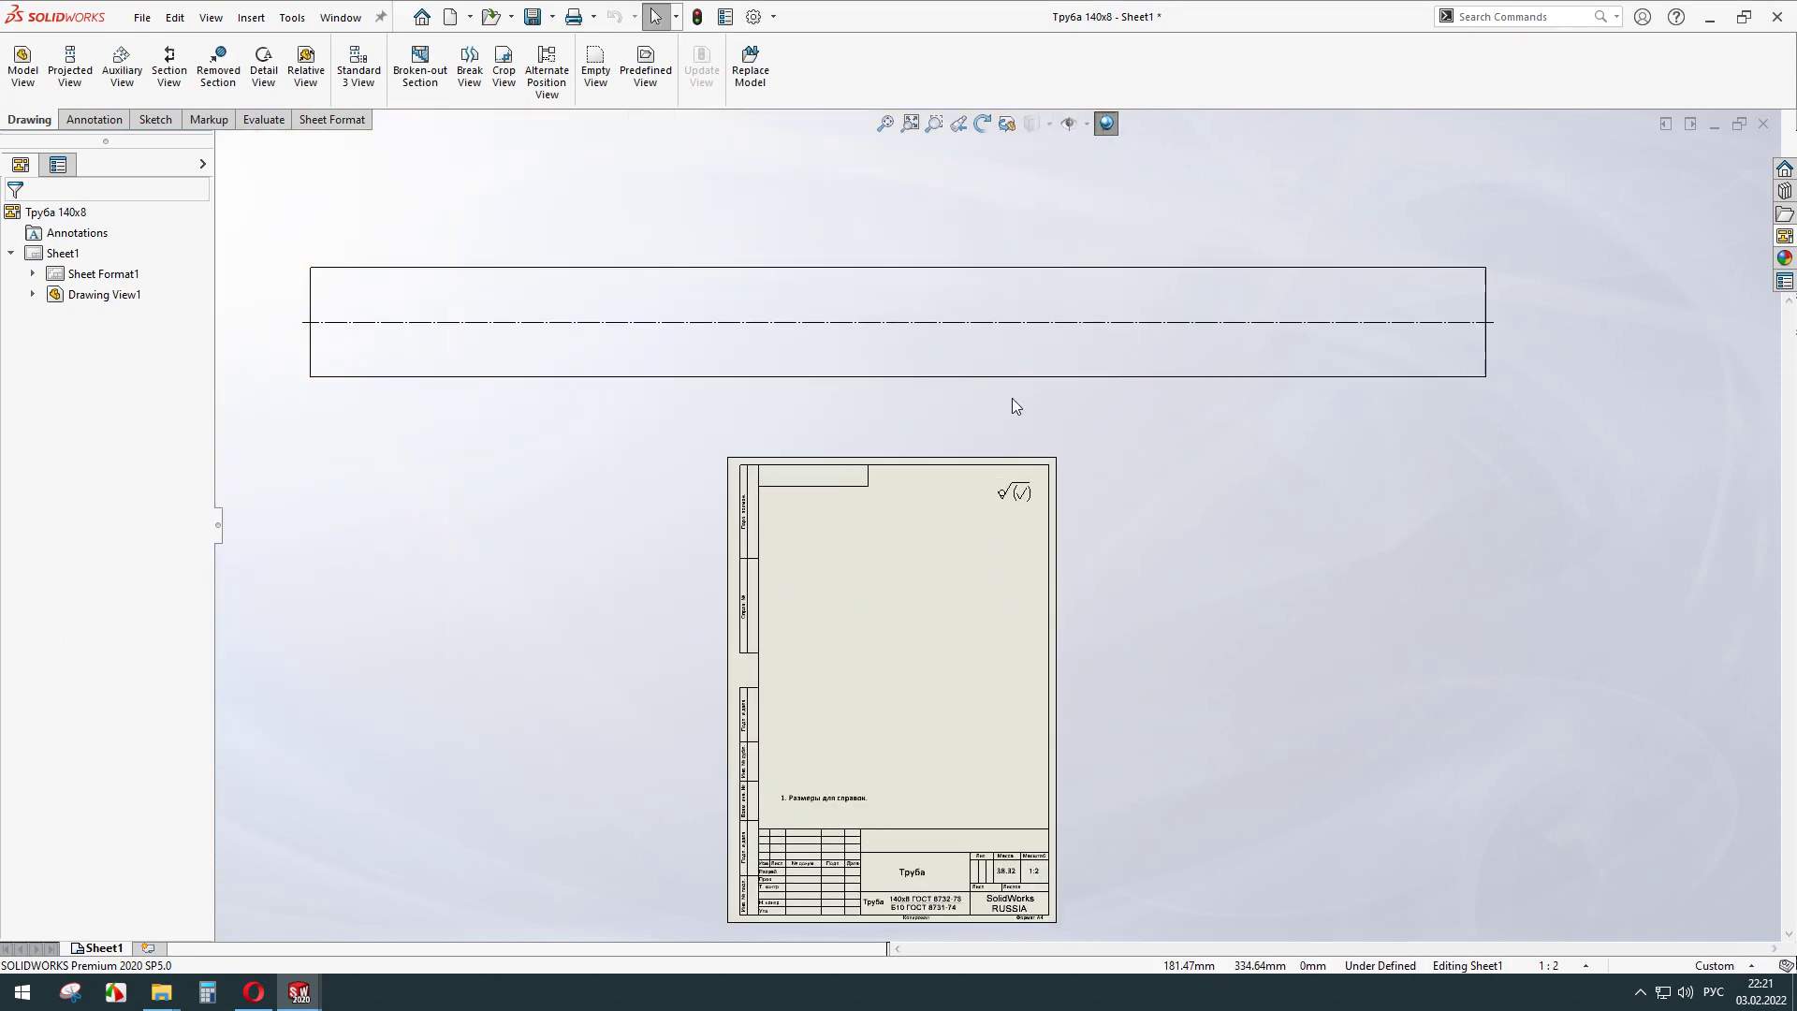
Select Drawing View1 to confirm it uses the 1:2 sheet scale, then deselect it.
{"action": "left_click", "coordinate": [1020, 393]}
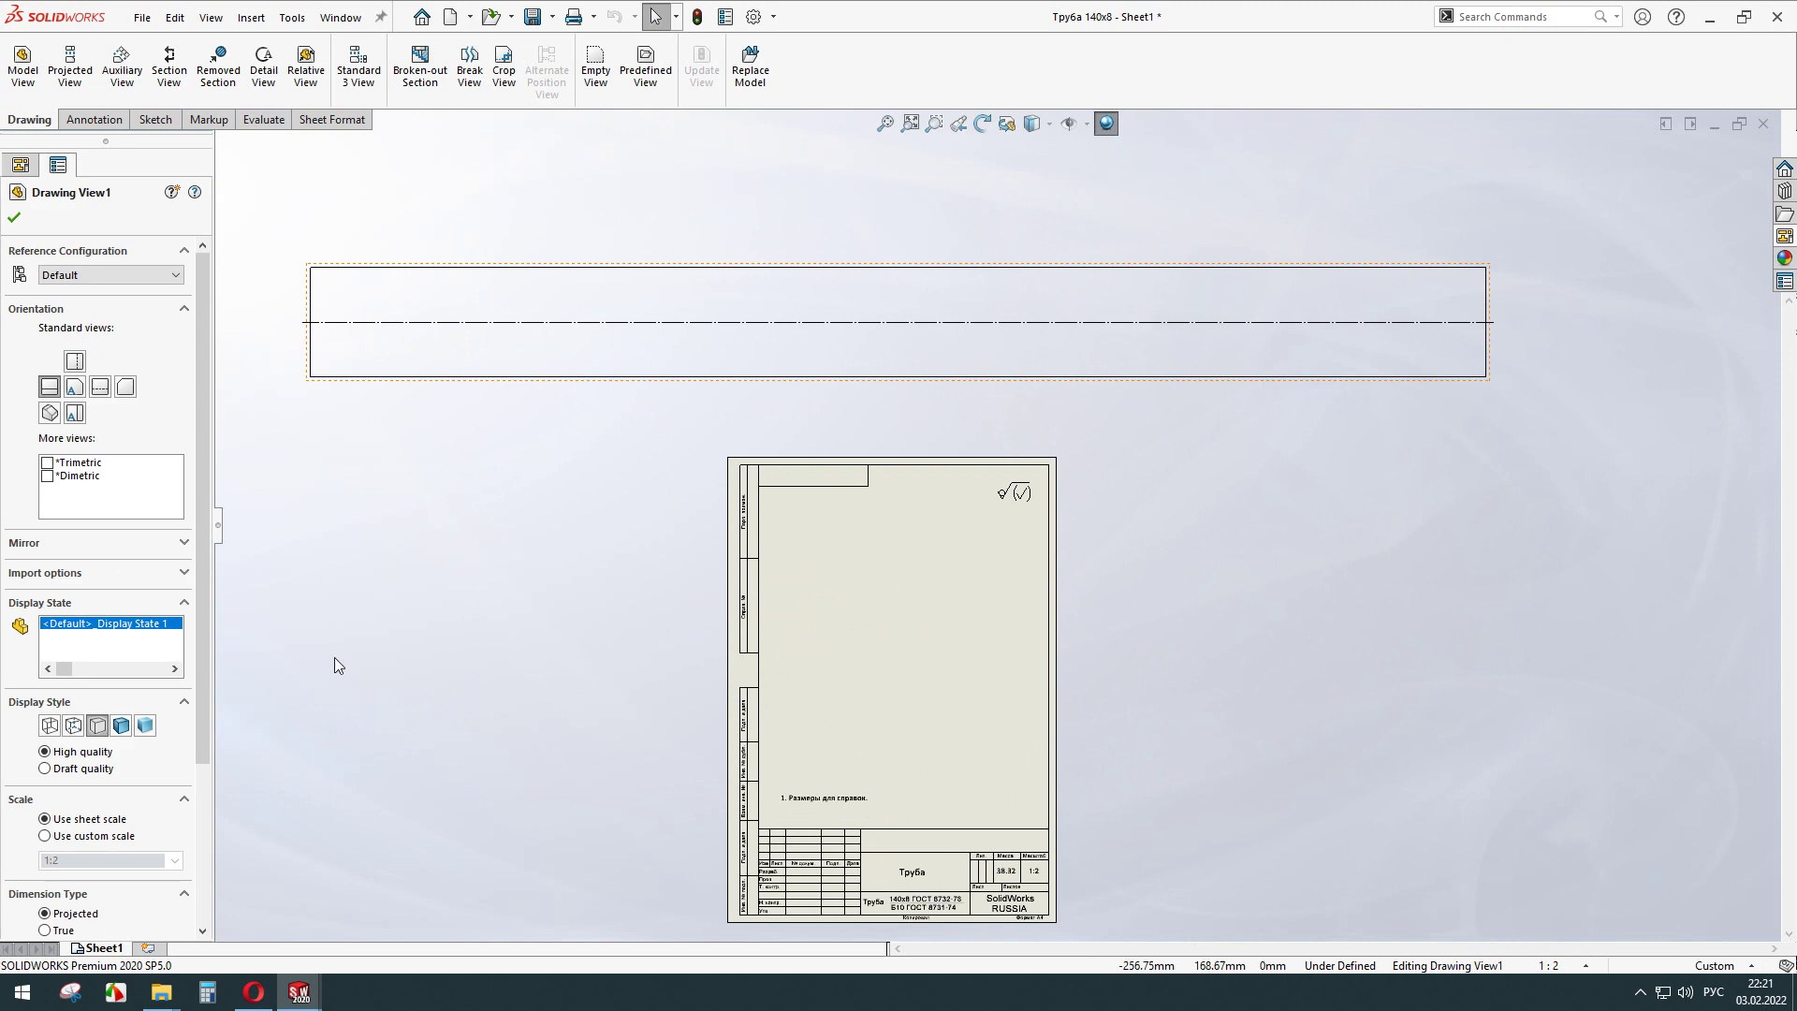
{"action": "left_click", "coordinate": [421, 405]}
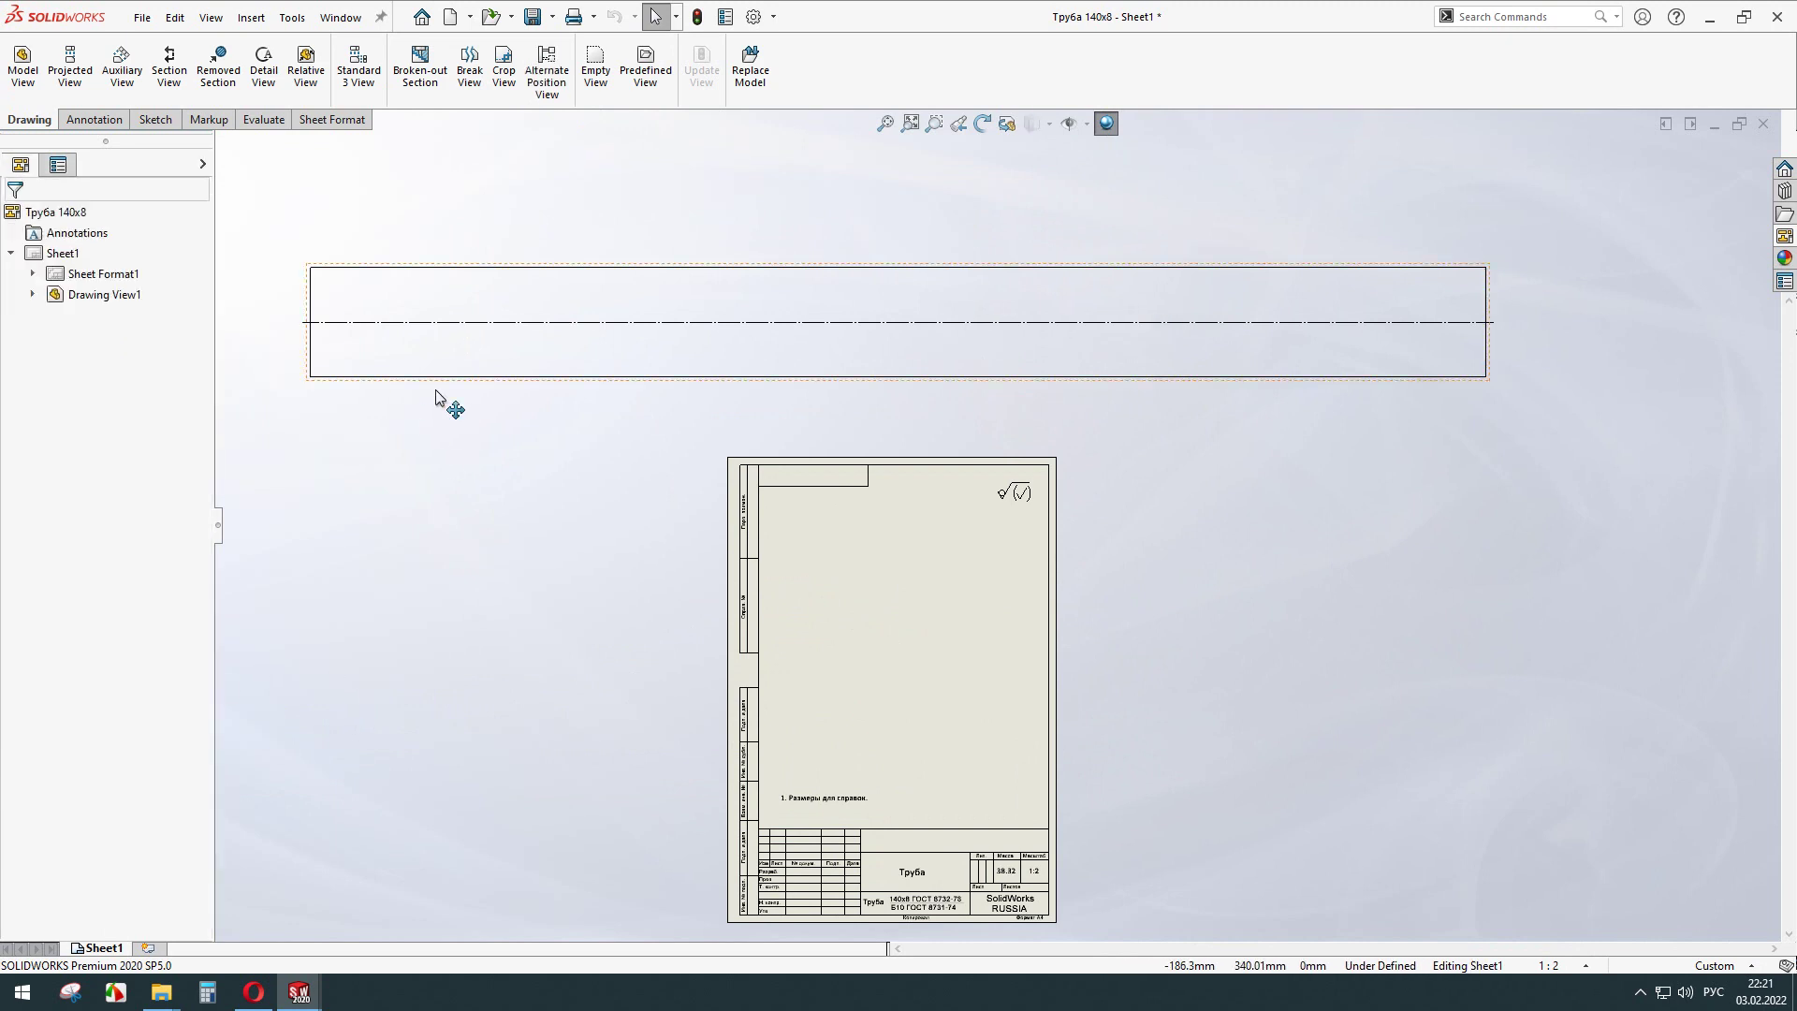
{"action": "left_click", "coordinate": [447, 400]}
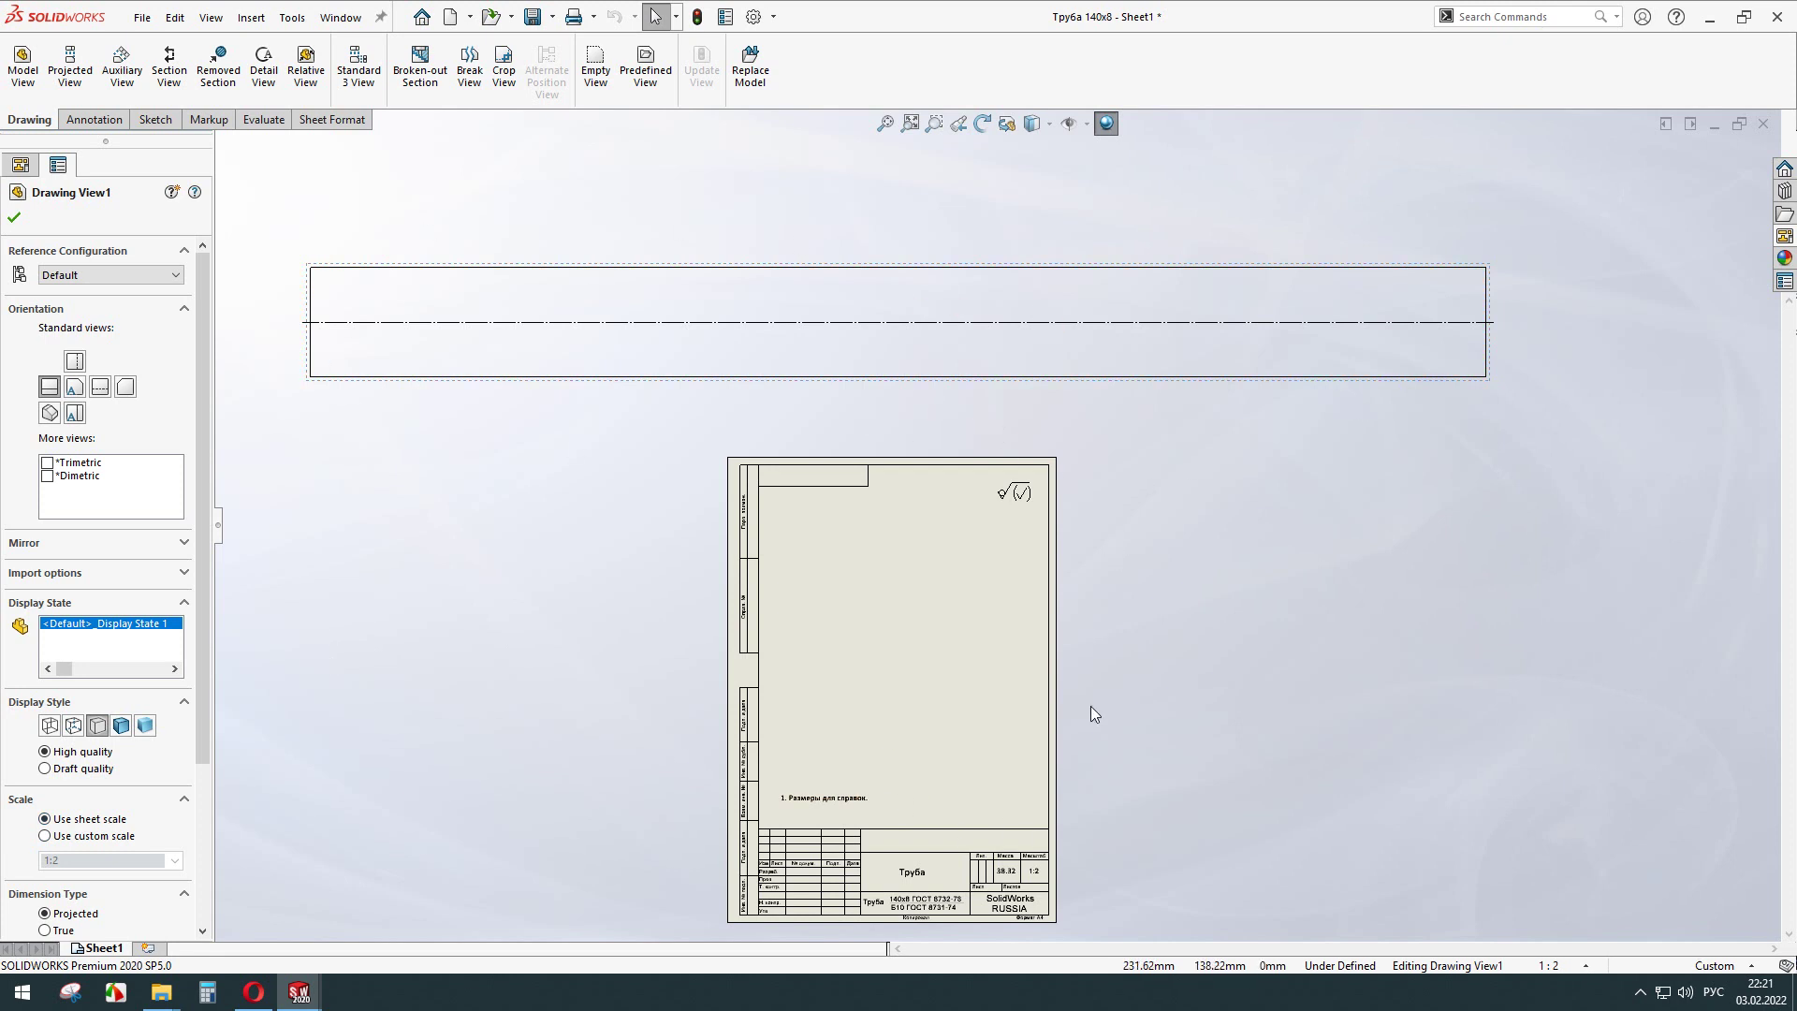
{"action": "left_click", "coordinate": [603, 520]}
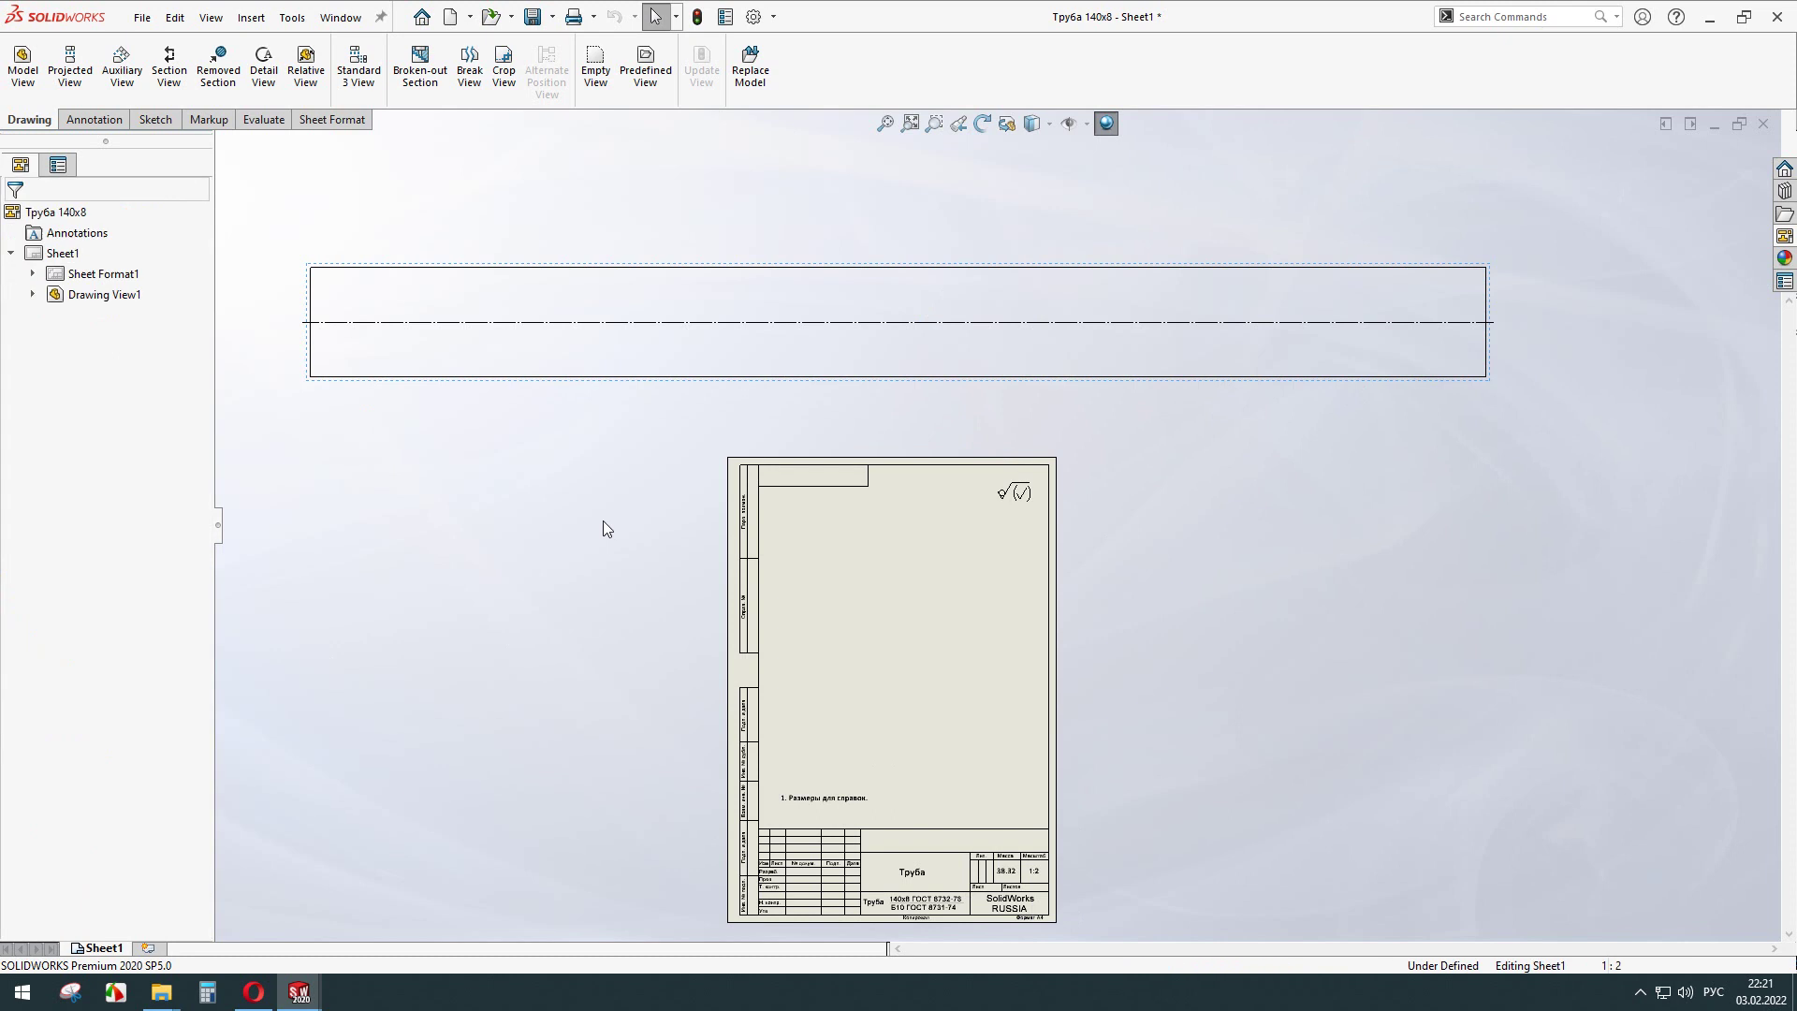
{"action": "scroll", "coordinate": [674, 394], "scroll_direction": "down", "scroll_amount": 2}
{"action": "scroll", "coordinate": [760, 386], "scroll_direction": "down", "scroll_amount": 1}
{"action": "scroll", "coordinate": [760, 386], "scroll_direction": "up", "scroll_amount": 3}
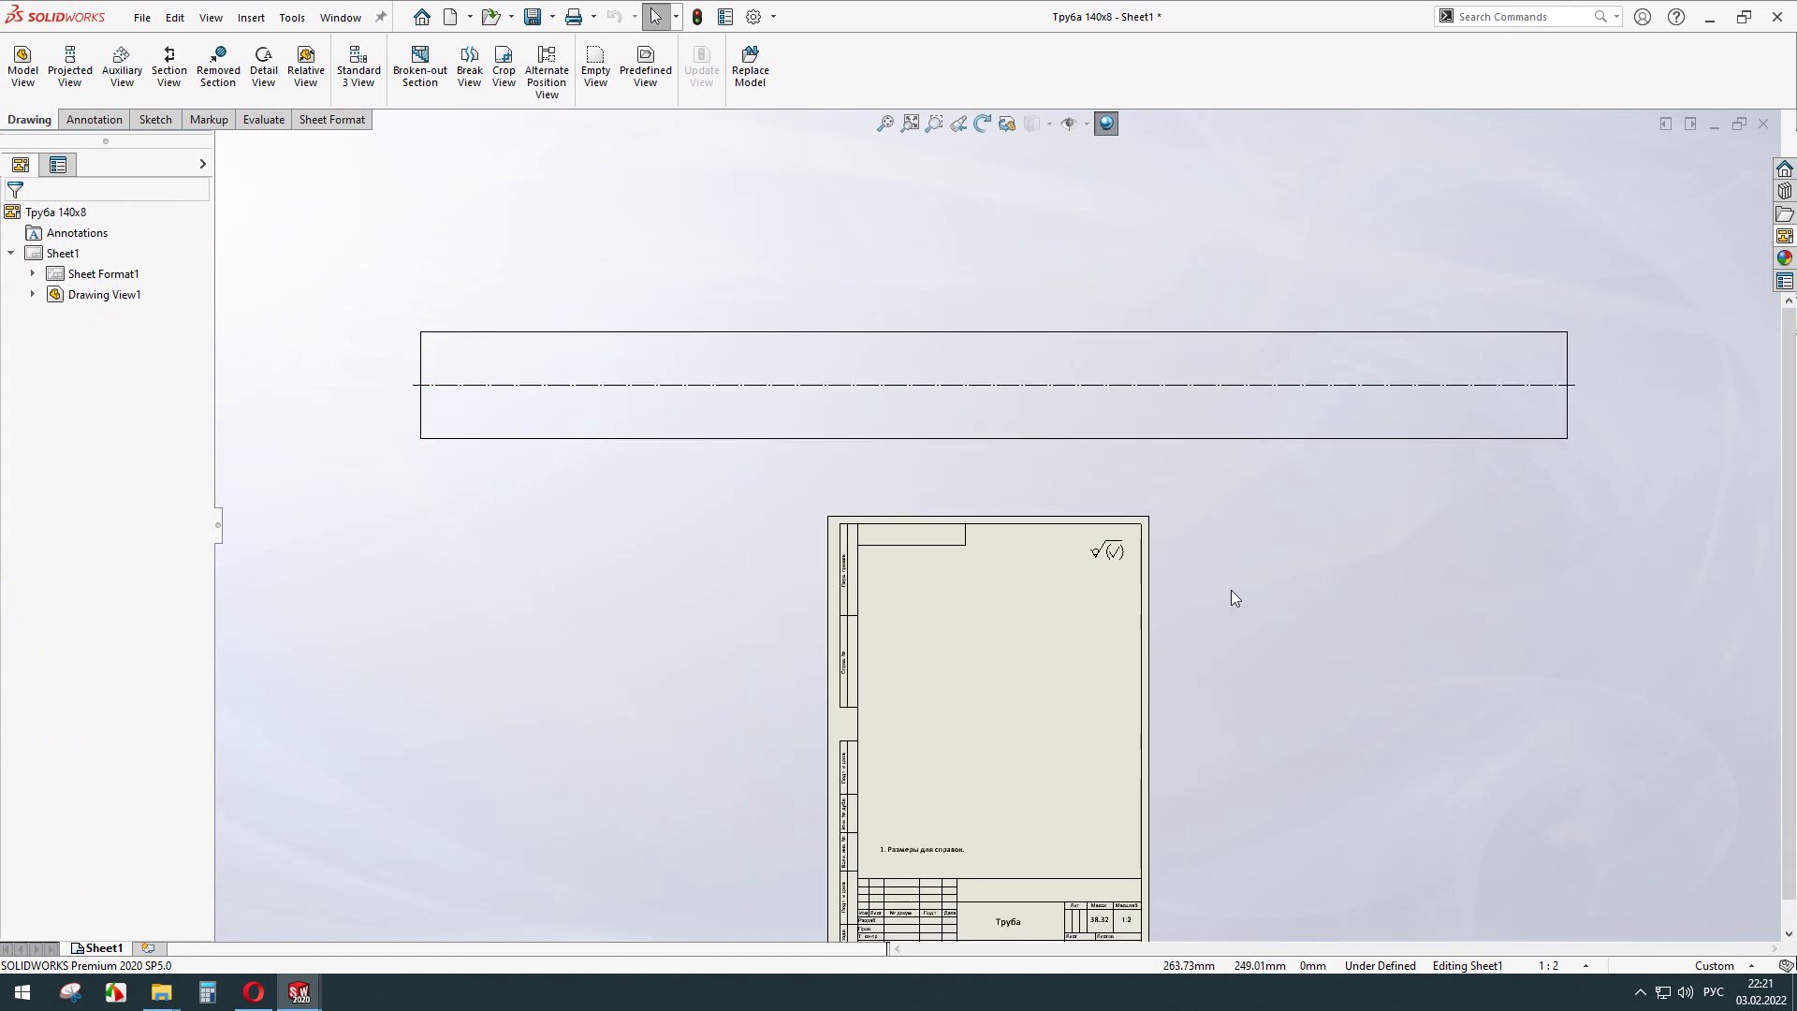
Add a break to the pipe view with break lines near its left and right ends.
{"action": "left_click", "coordinate": [466, 97]}
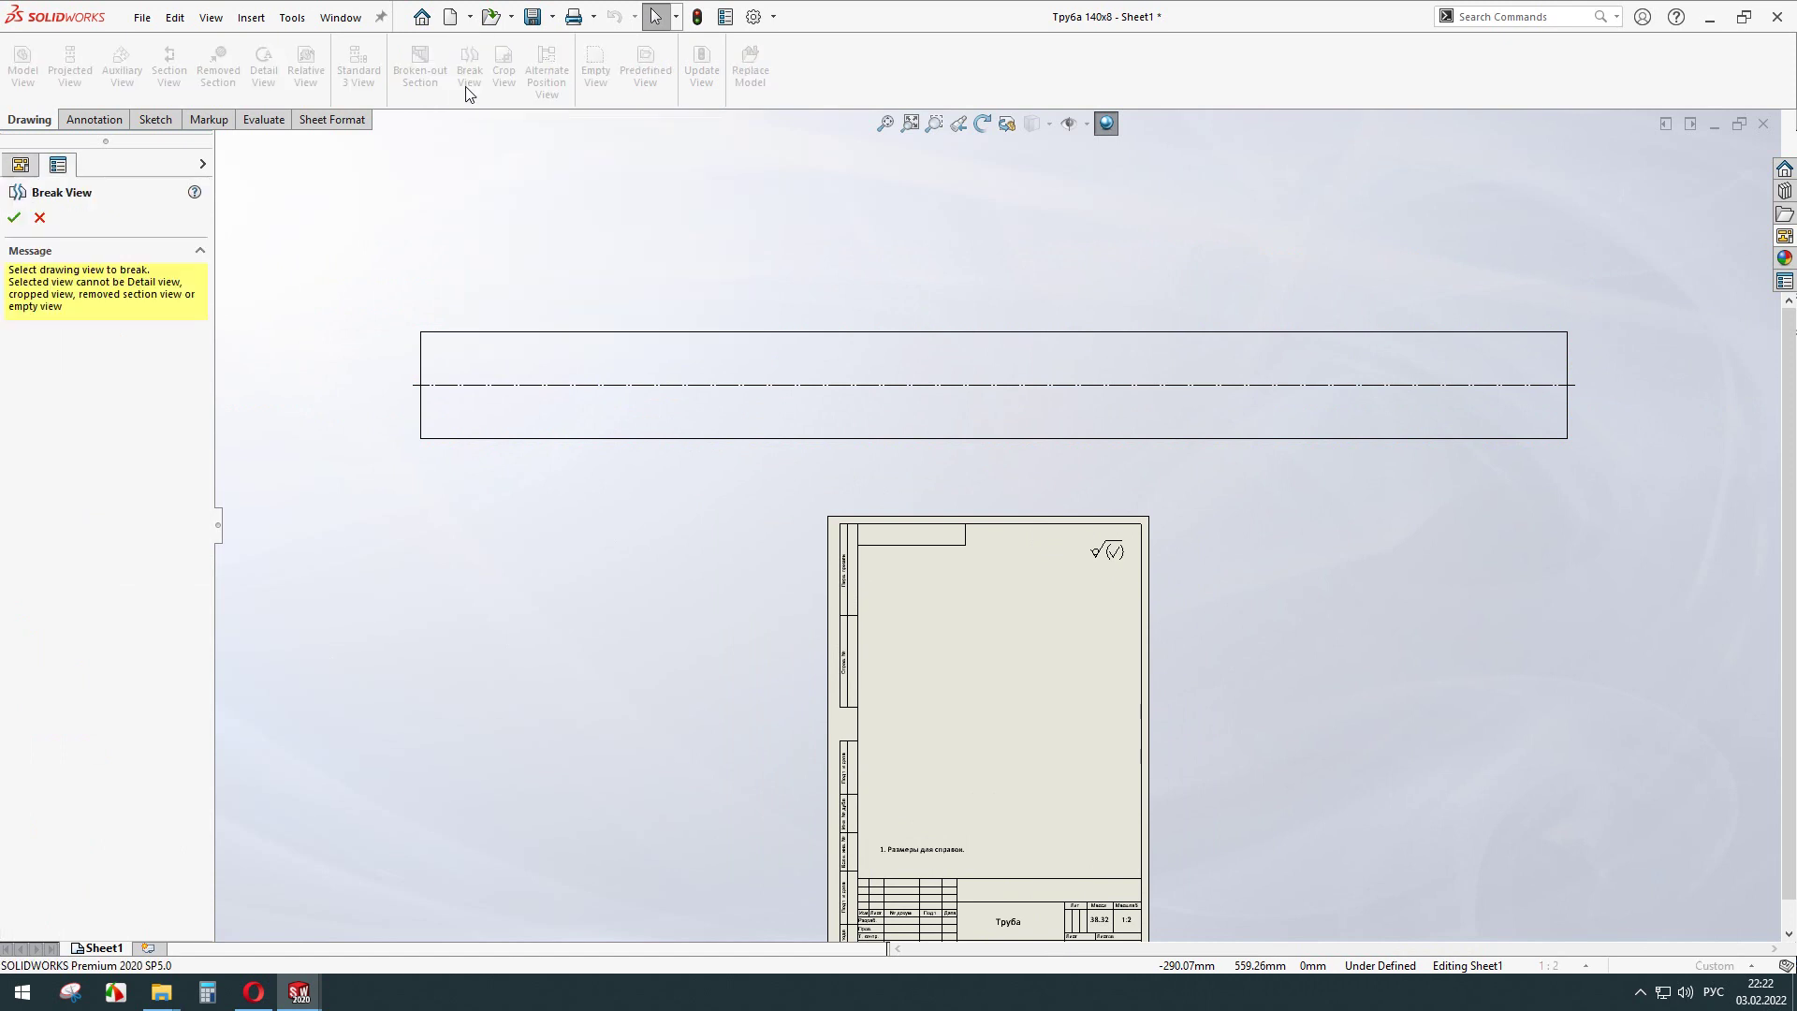
{"action": "left_click", "coordinate": [630, 369]}
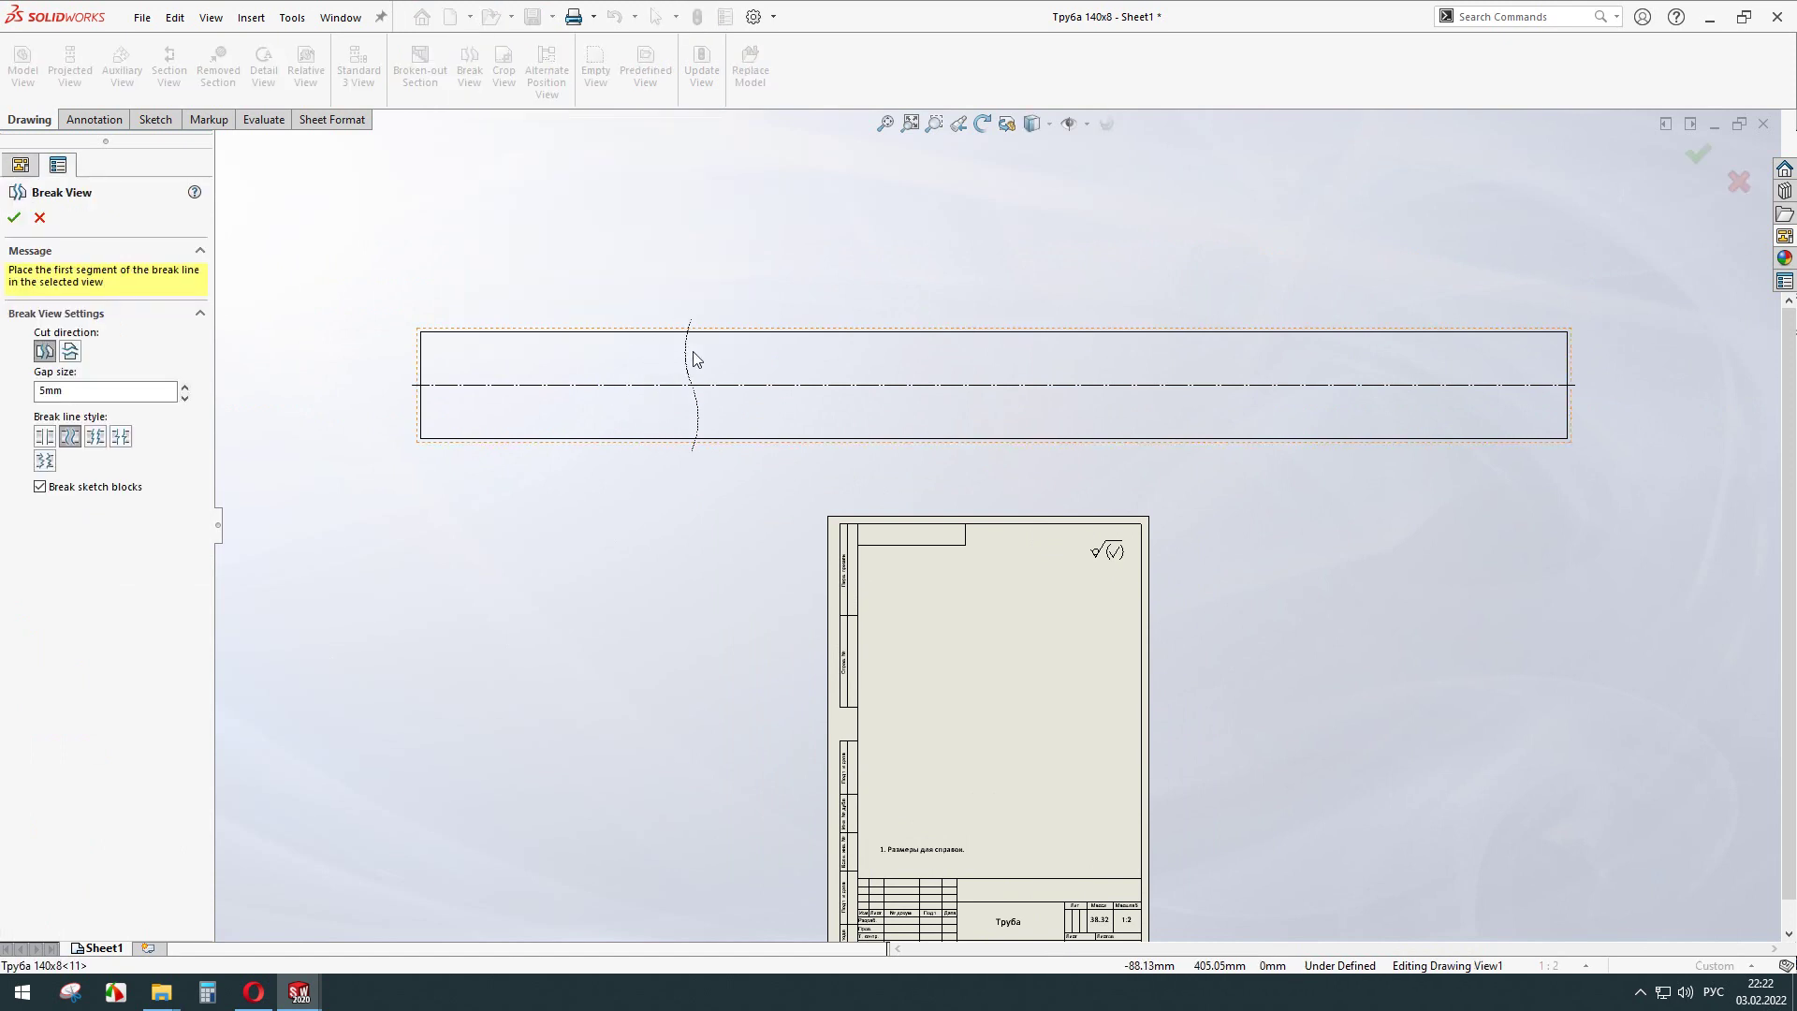
{"action": "left_click", "coordinate": [691, 367]}
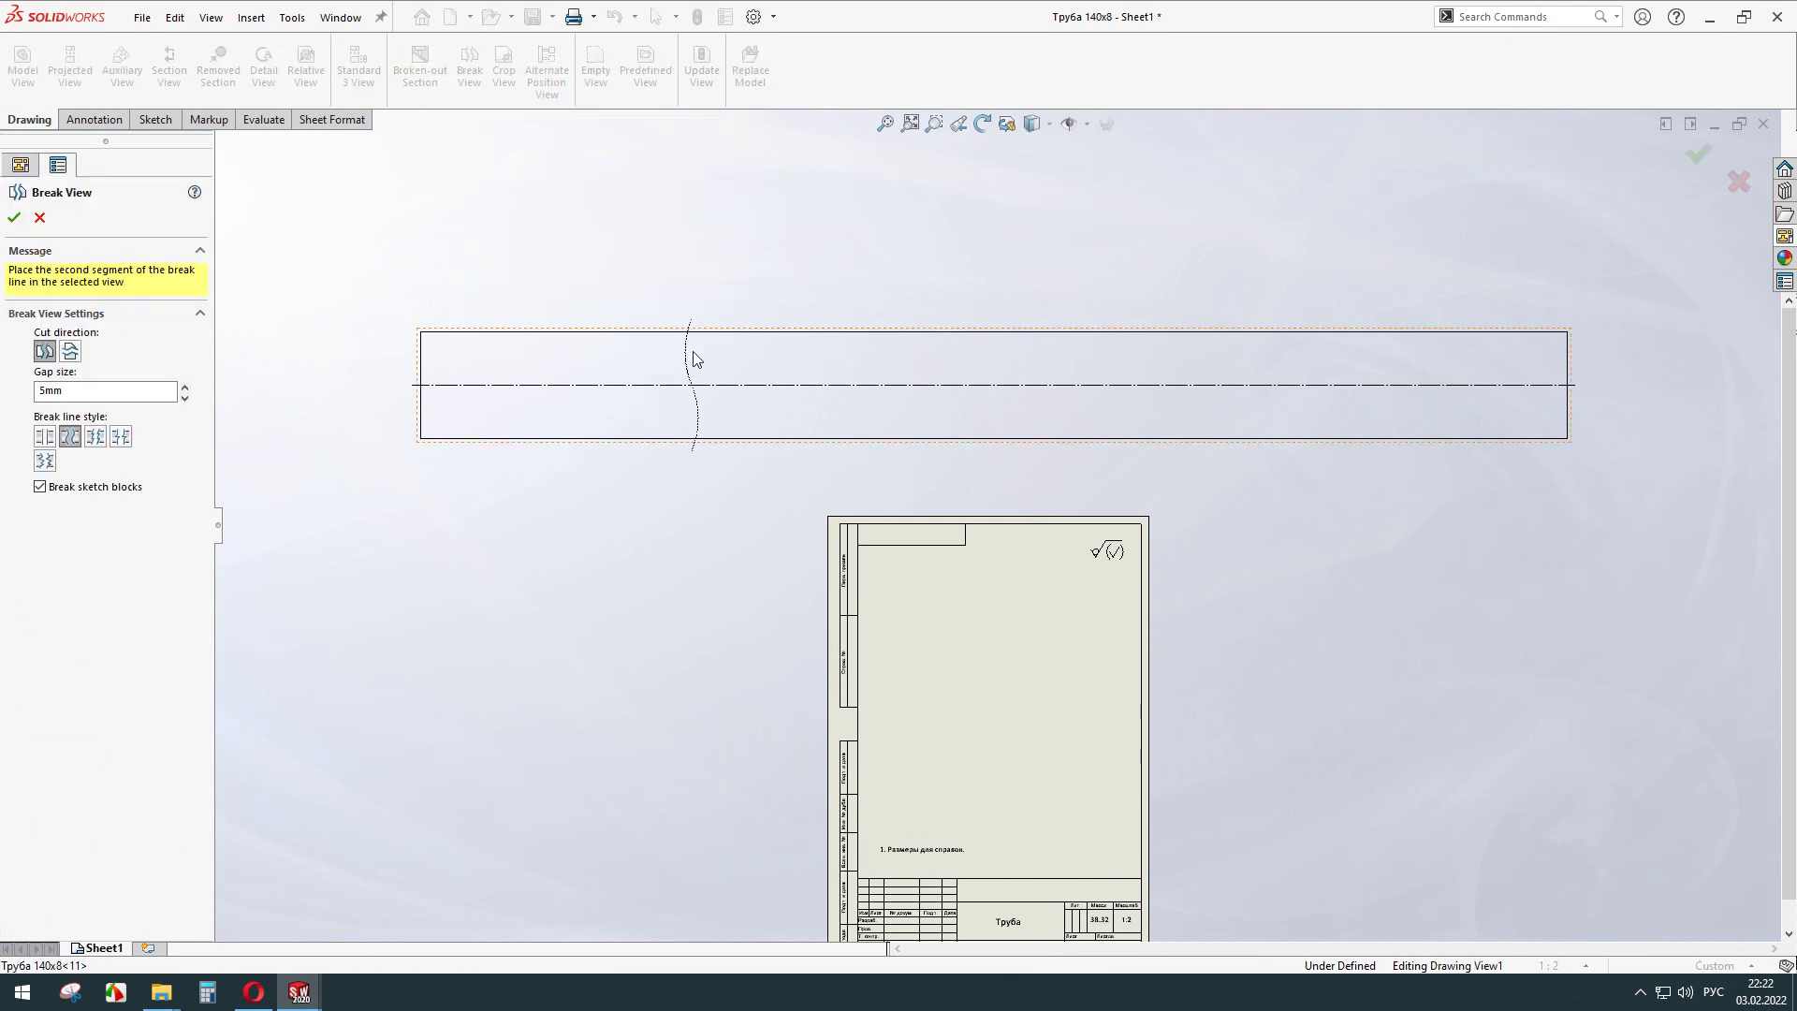
{"action": "left_click", "coordinate": [1491, 365]}
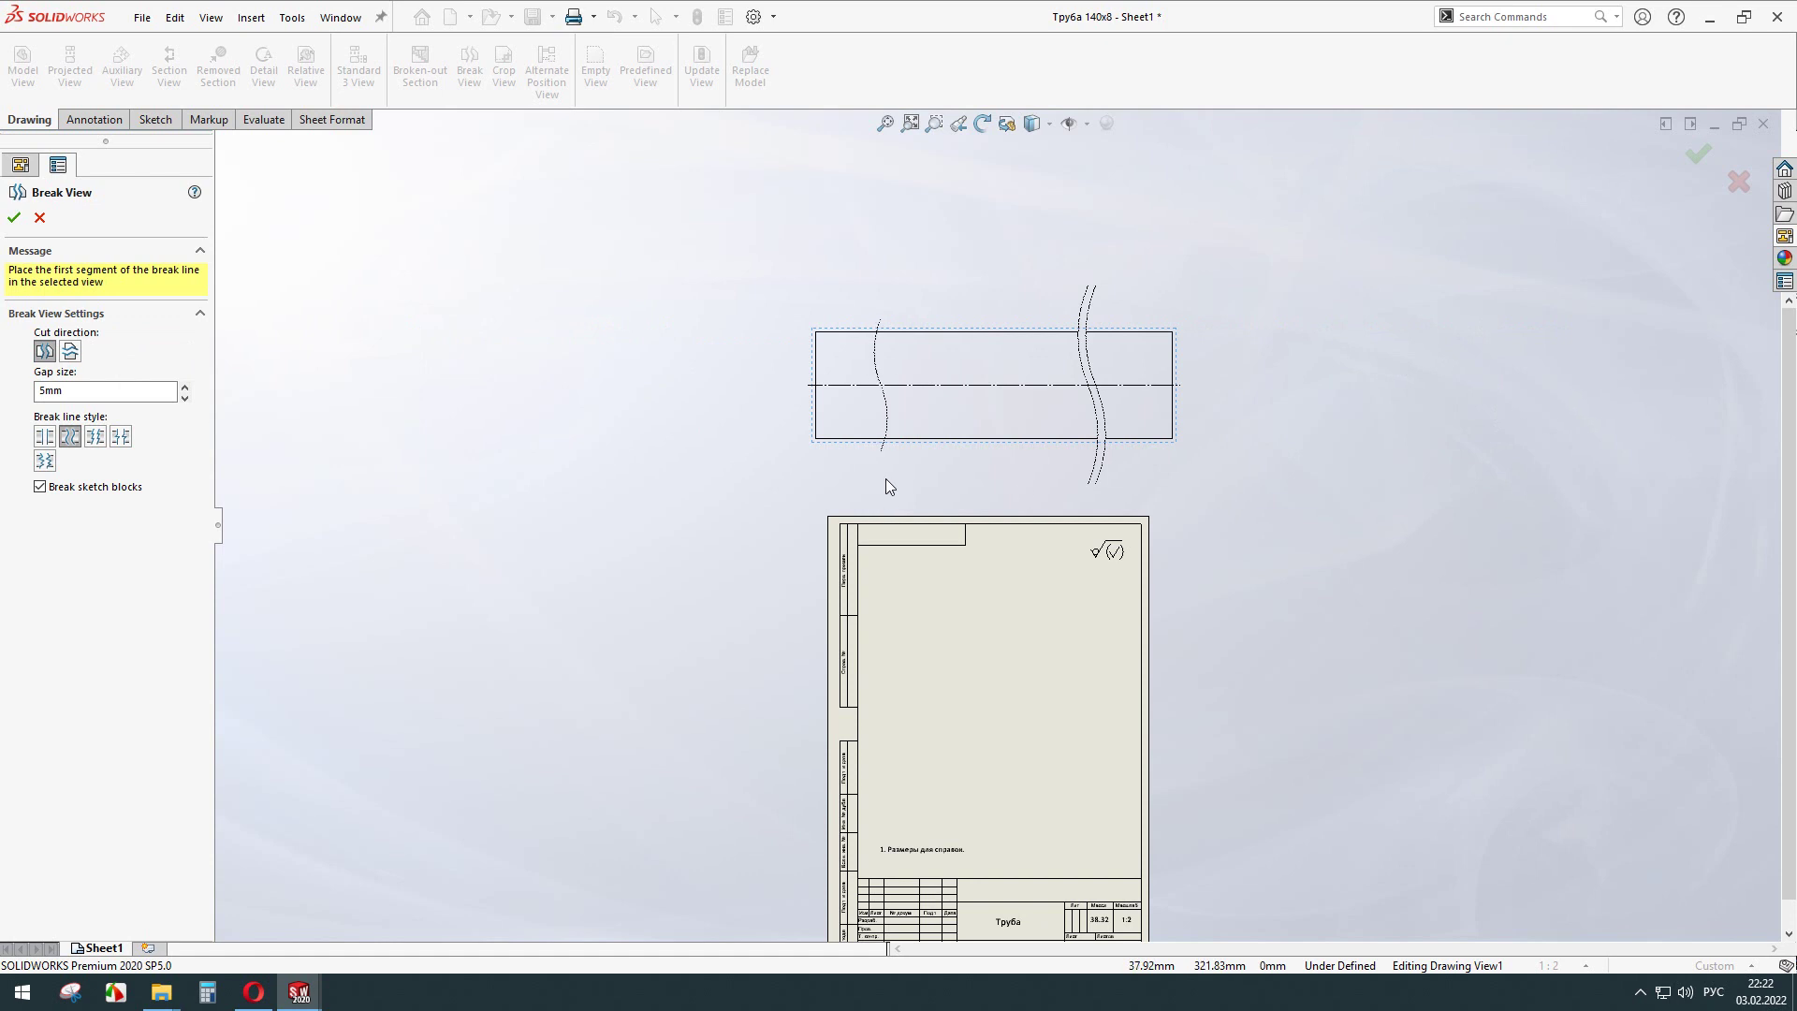
{"action": "scroll", "coordinate": [1050, 464], "scroll_direction": "down", "scroll_amount": 3}
{"action": "key", "text": "Return"}
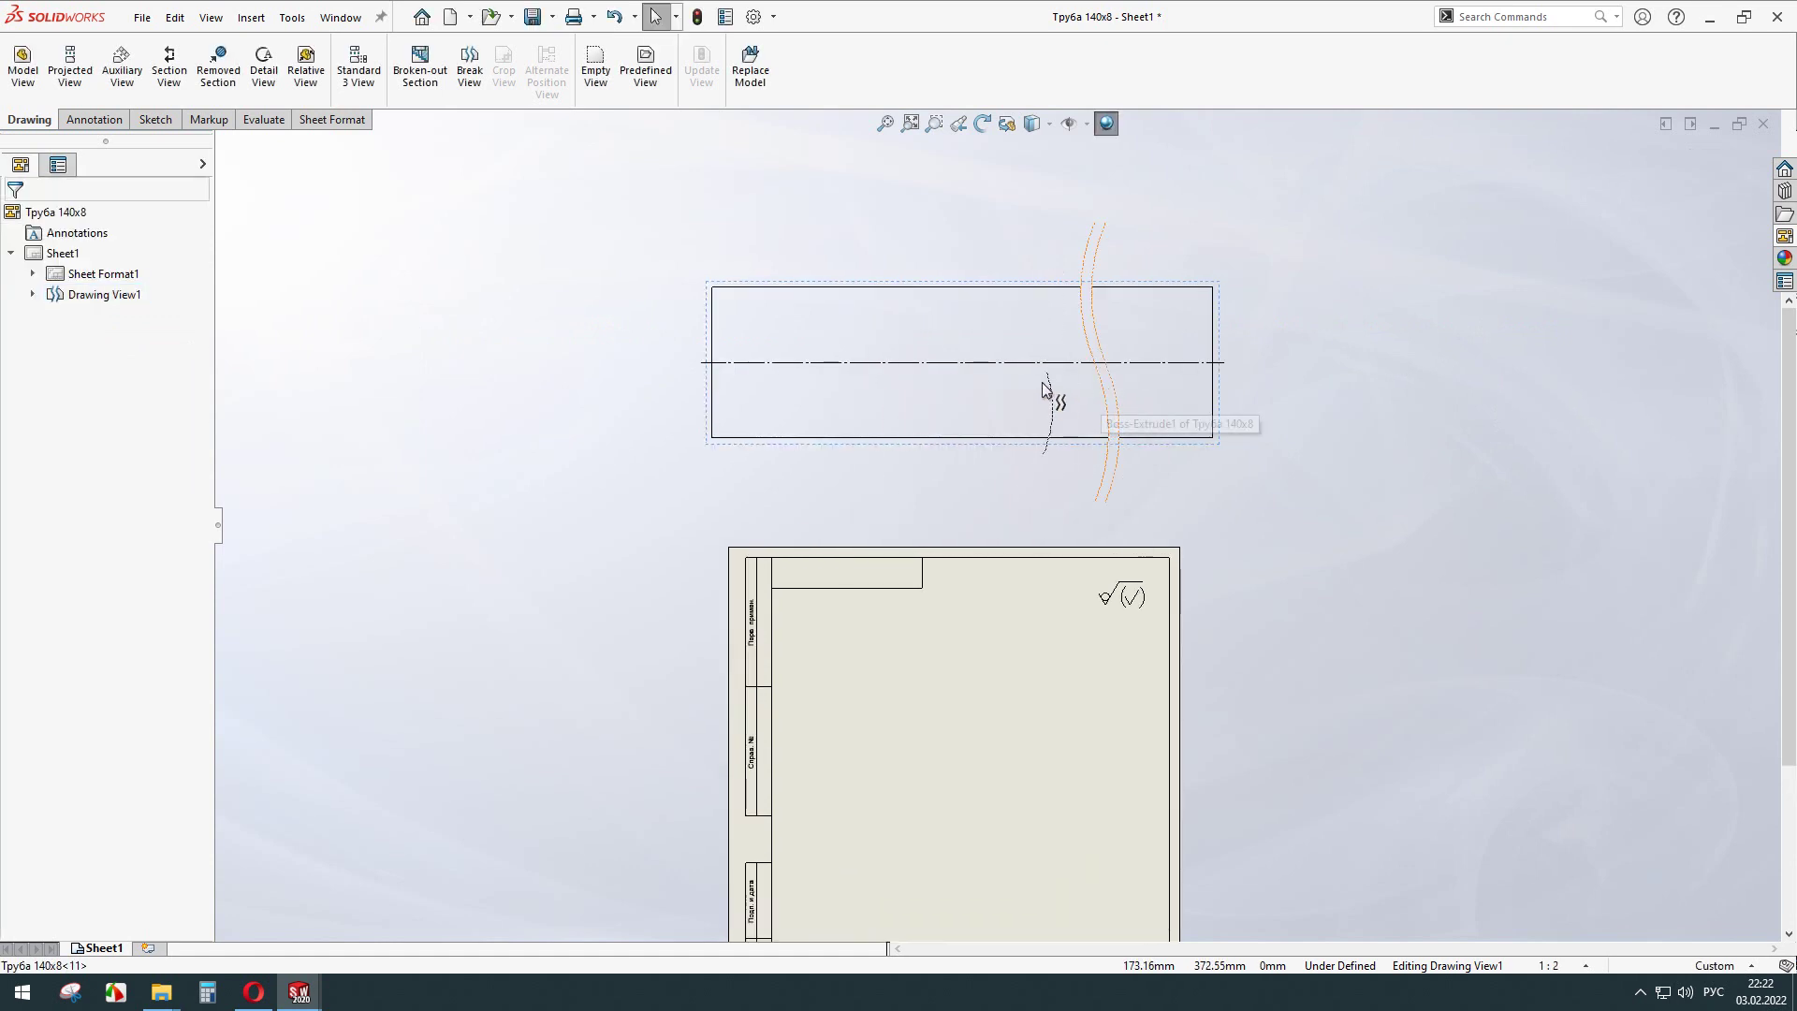
Drag the break lines to shorten the pipe view further and confirm the break.
{"action": "left_click_drag", "start_coordinate": [1102, 393], "coordinate": [922, 390]}
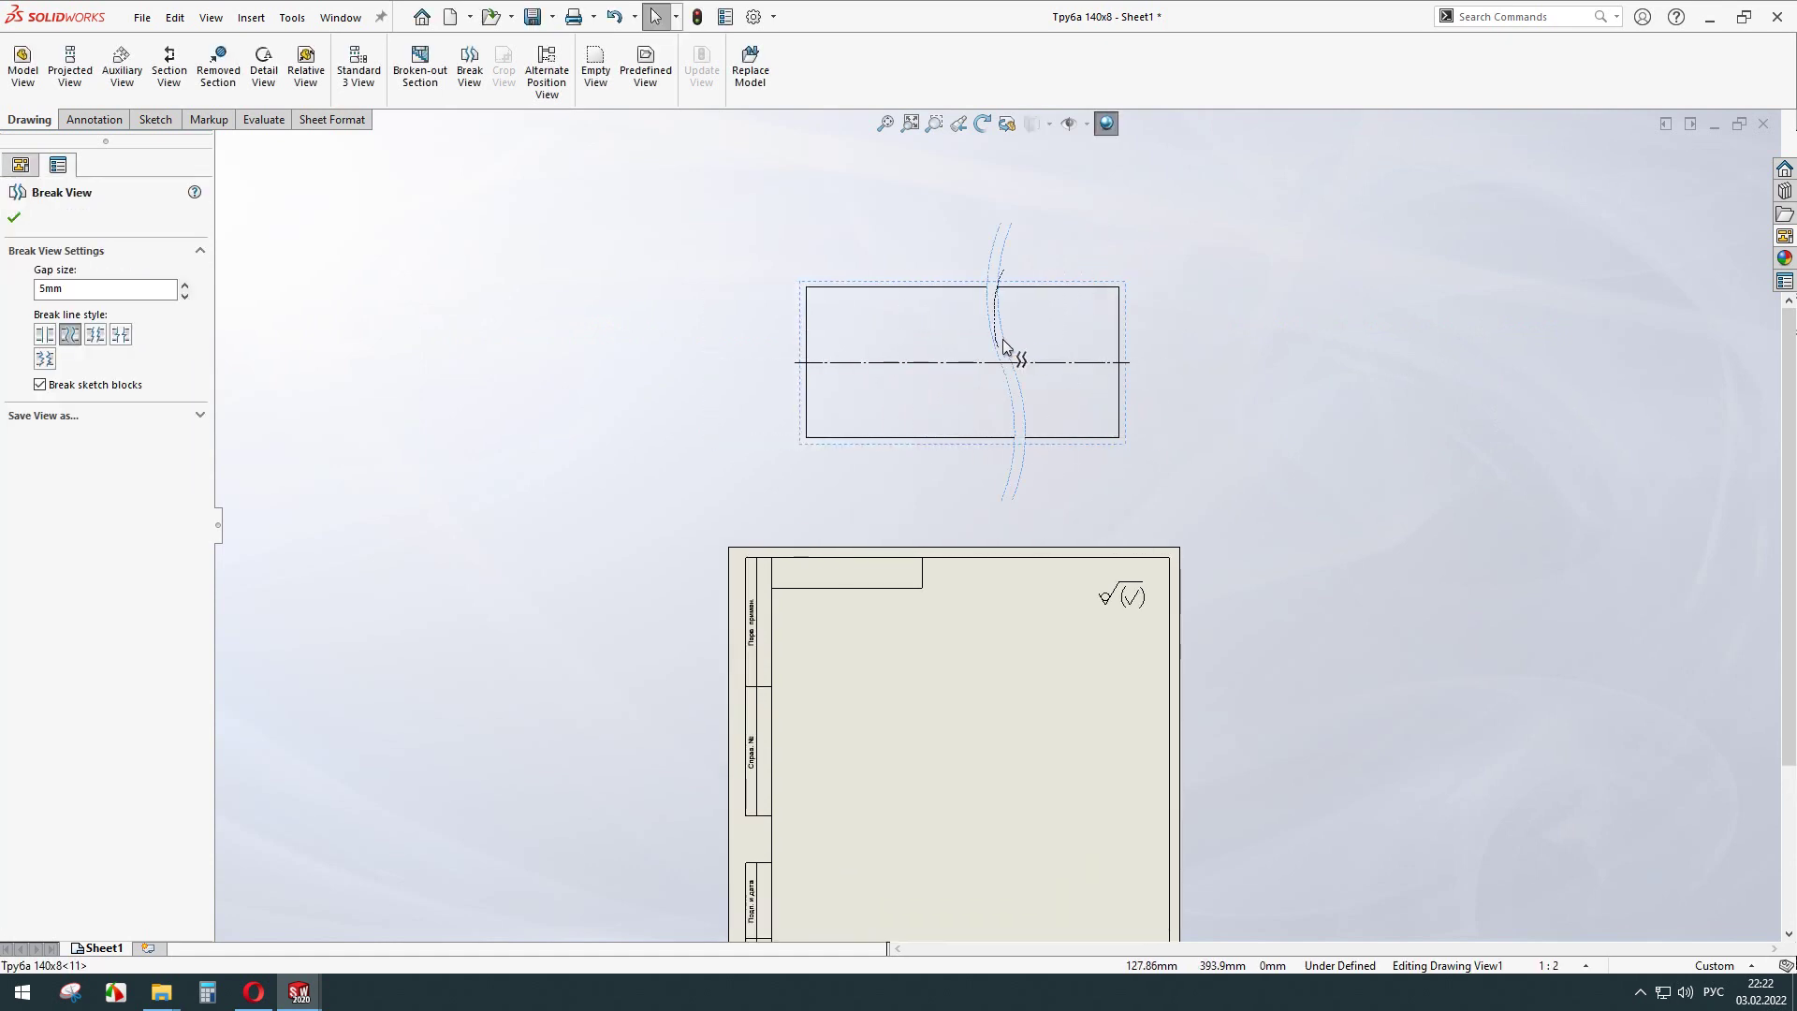
{"action": "left_click_drag", "start_coordinate": [1008, 345], "coordinate": [906, 371]}
{"action": "scroll", "coordinate": [943, 313], "scroll_direction": "down", "scroll_amount": 2}
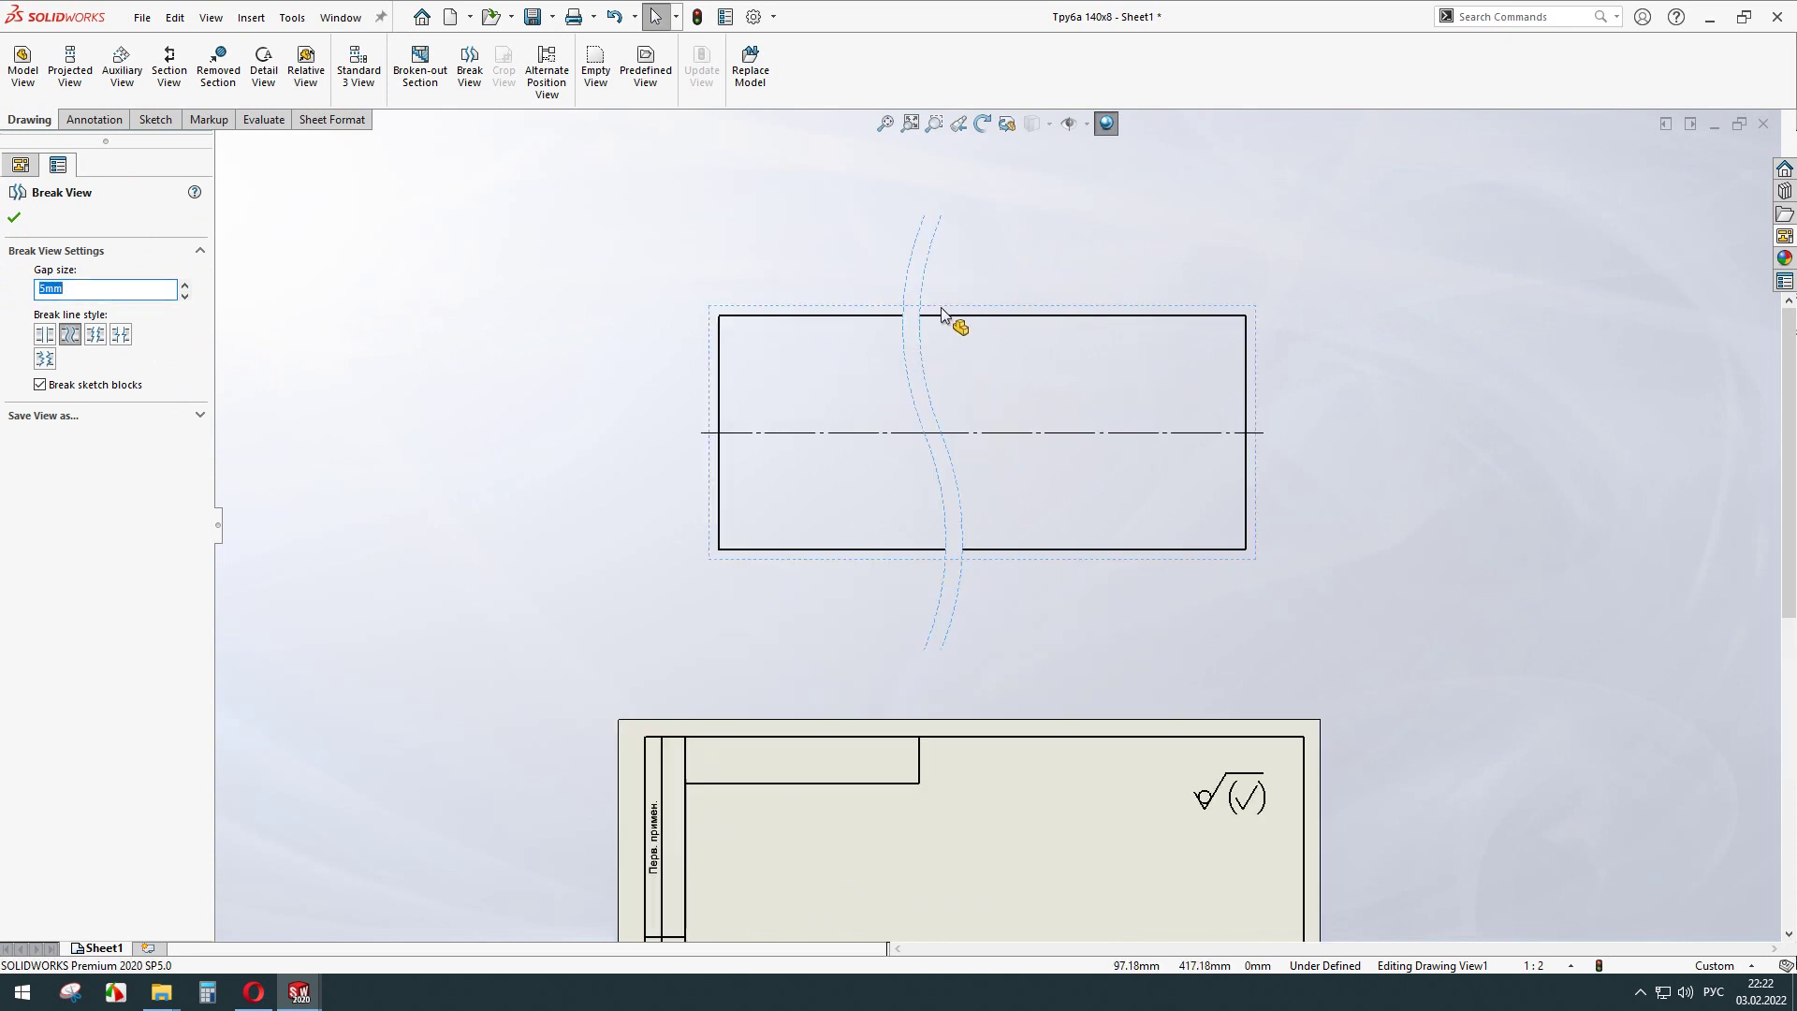
{"action": "left_click", "coordinate": [936, 391]}
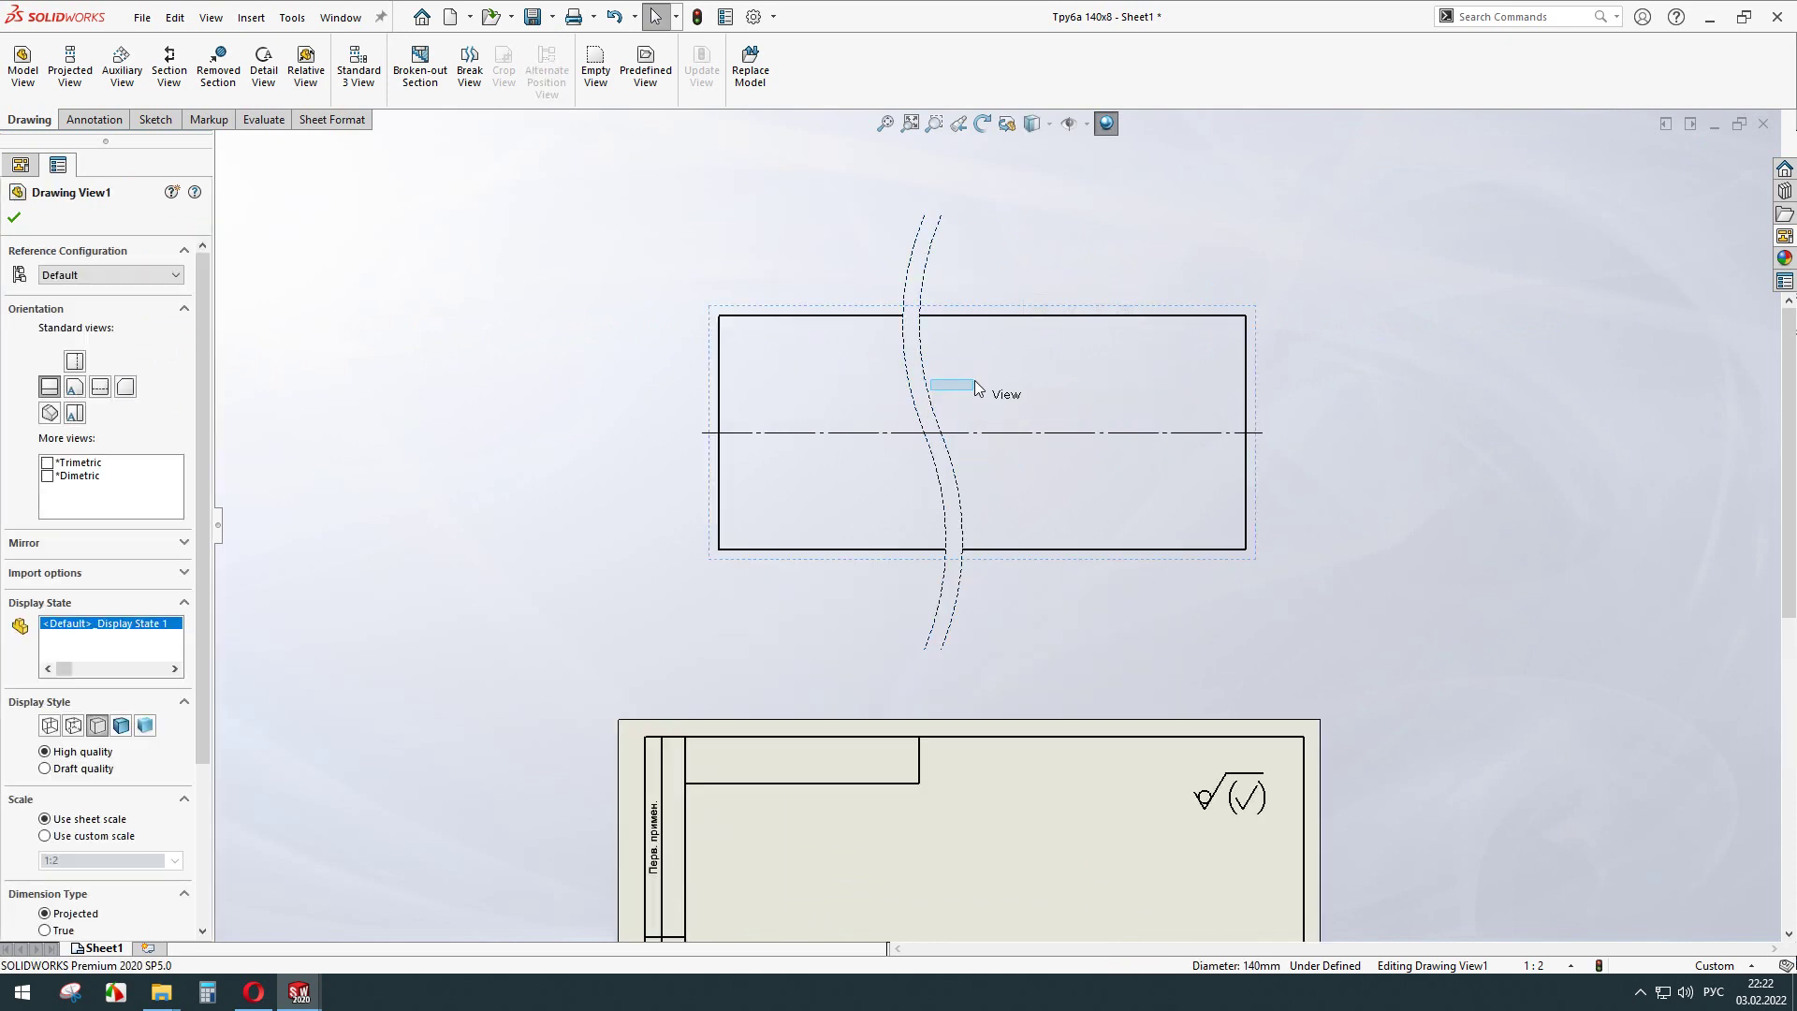
{"action": "left_click_drag", "start_coordinate": [936, 412], "coordinate": [1013, 395]}
{"action": "scroll", "coordinate": [983, 339], "scroll_direction": "up", "scroll_amount": 2}
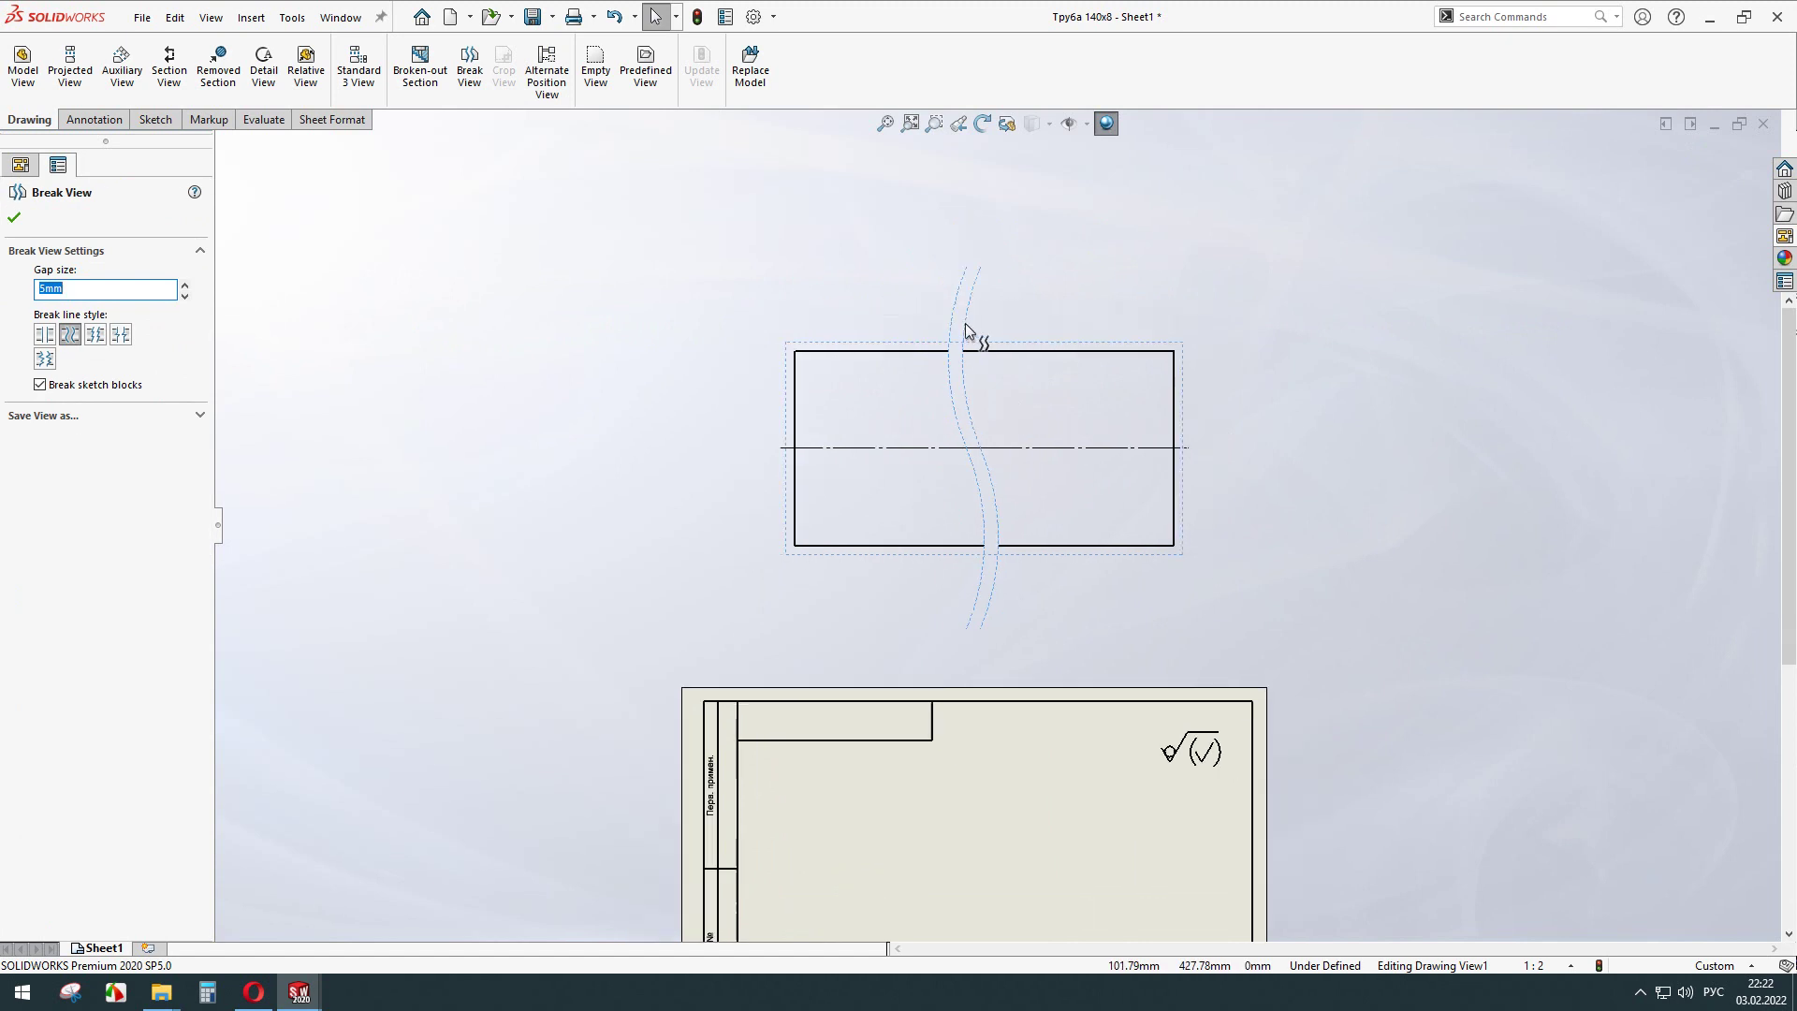
{"action": "scroll", "coordinate": [936, 367], "scroll_direction": "down", "scroll_amount": 1}
{"action": "scroll", "coordinate": [964, 426], "scroll_direction": "up", "scroll_amount": 2}
{"action": "scroll", "coordinate": [965, 299], "scroll_direction": "down", "scroll_amount": 2}
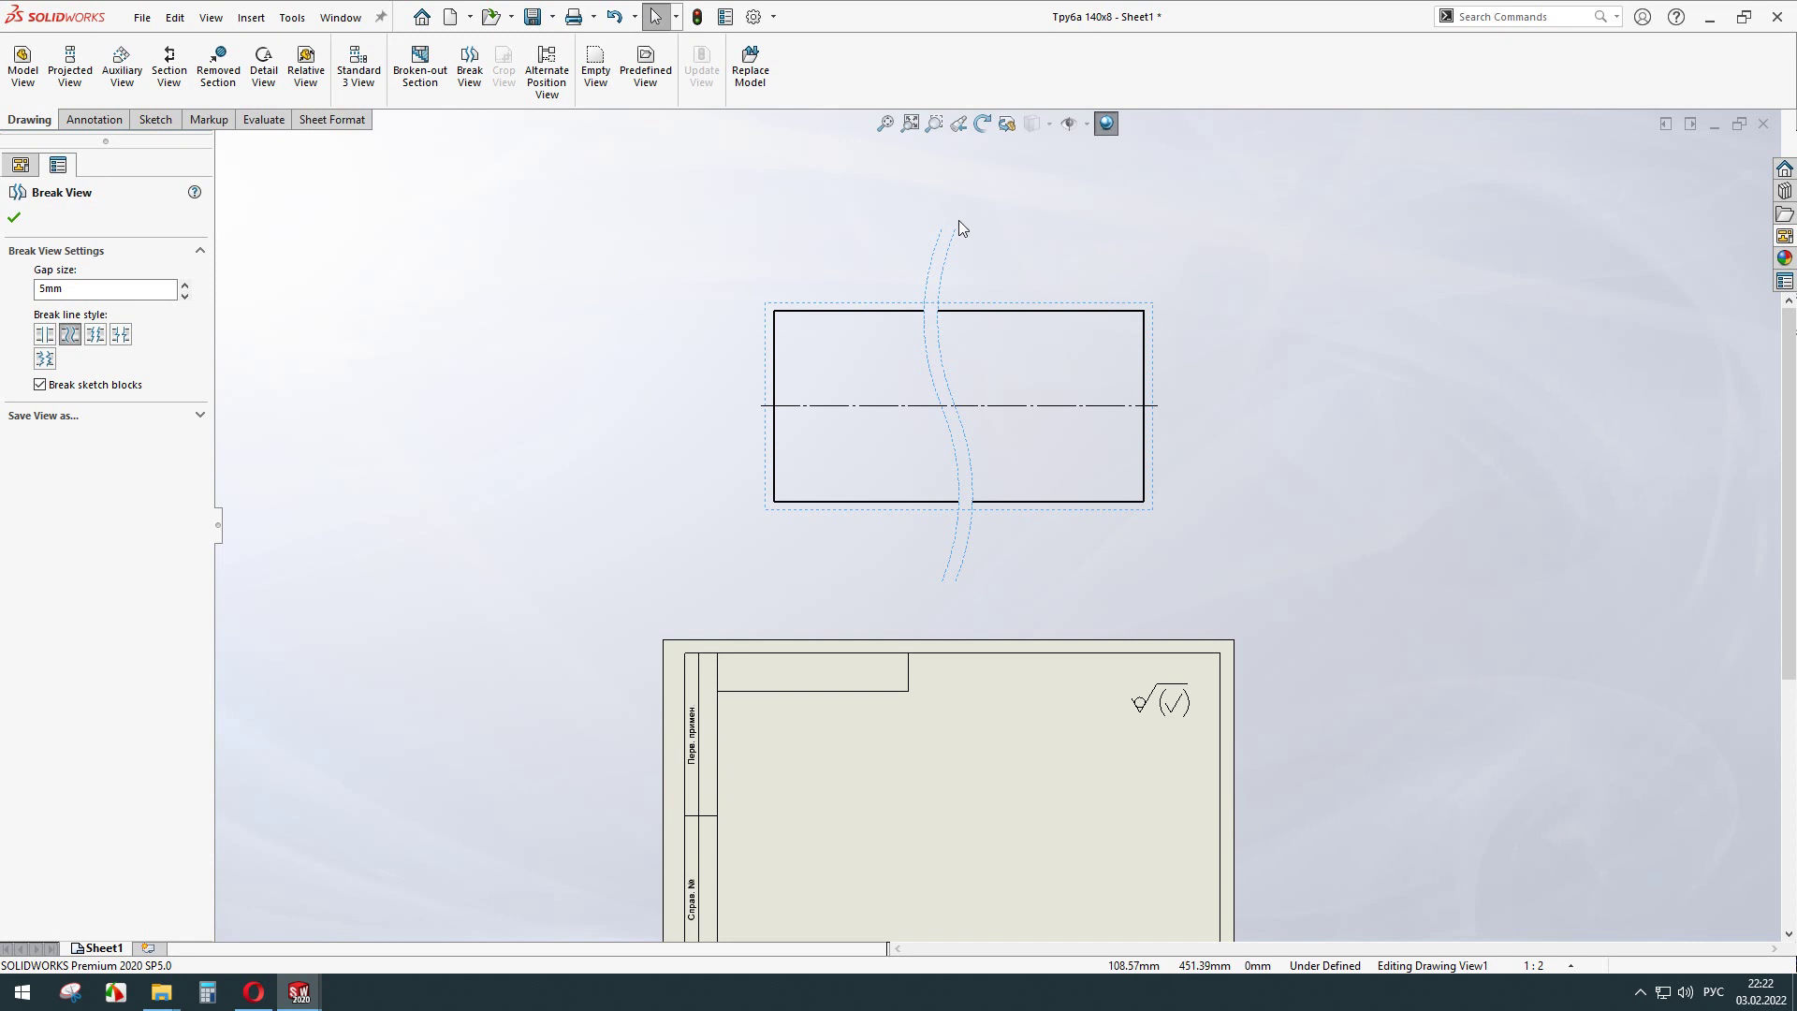
{"action": "scroll", "coordinate": [960, 225], "scroll_direction": "down", "scroll_amount": 2}
{"action": "scroll", "coordinate": [955, 304], "scroll_direction": "down", "scroll_amount": 2}
{"action": "key", "text": "Return"}
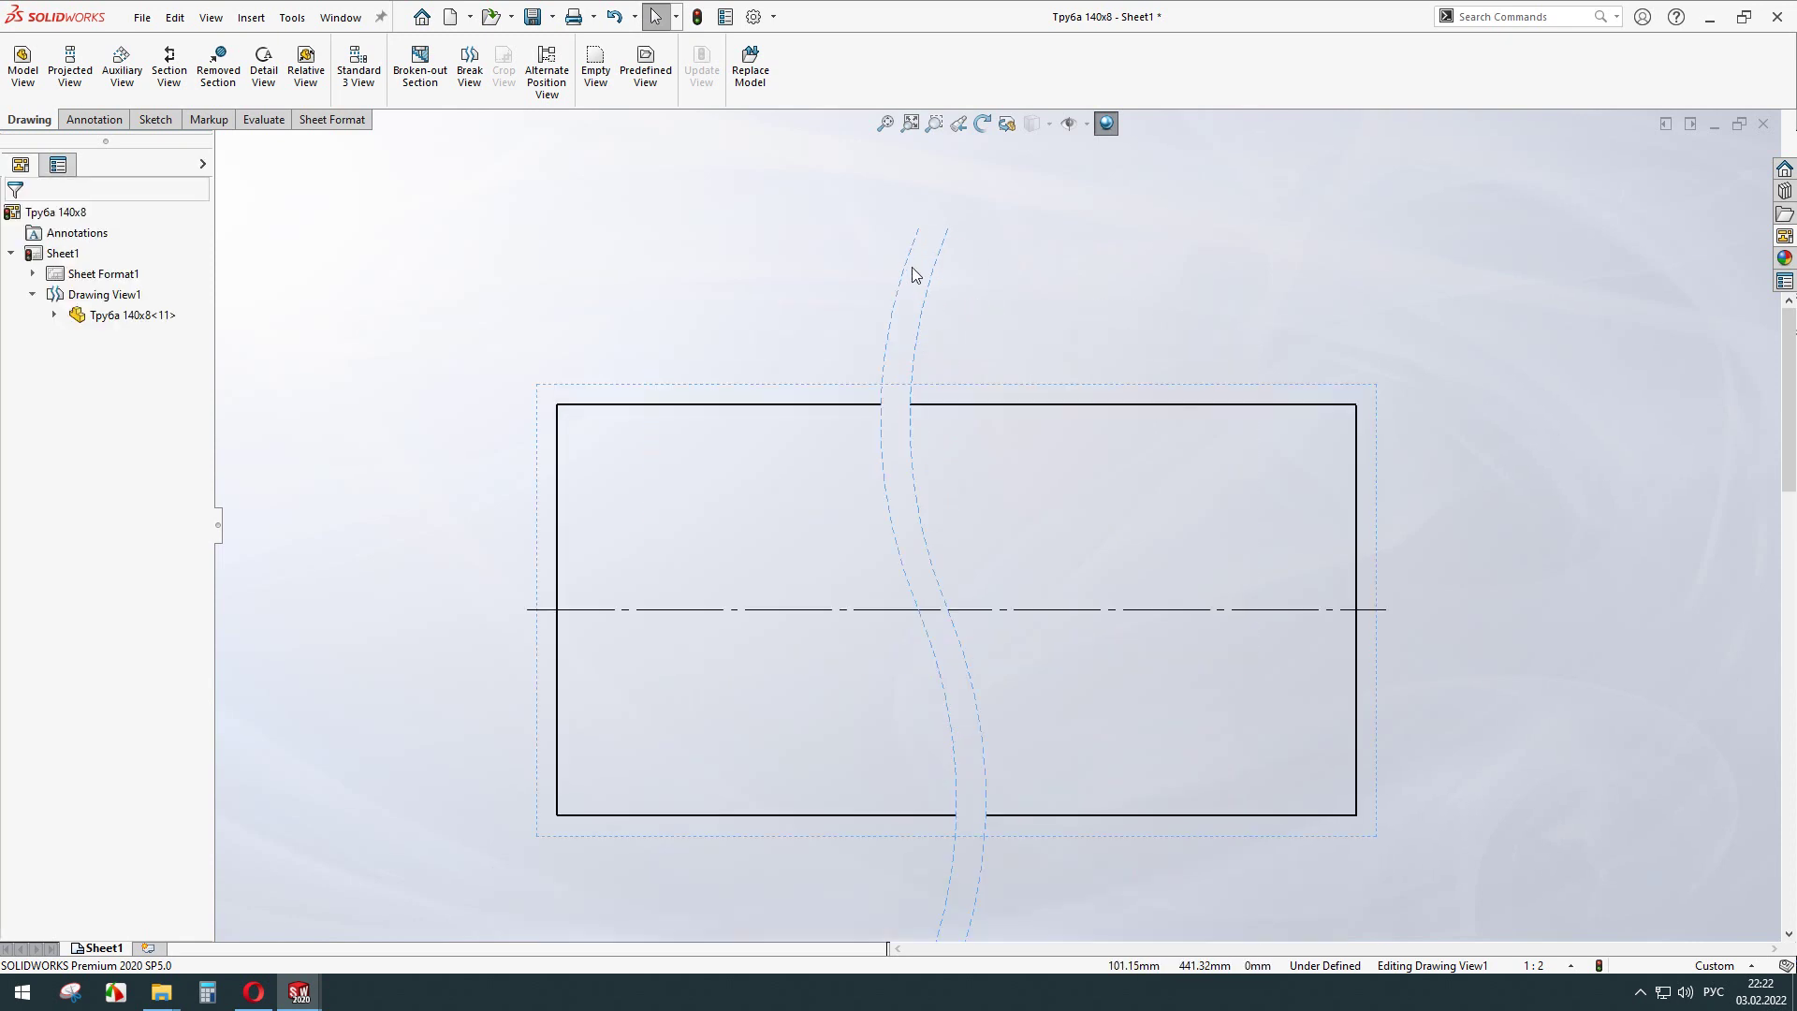
{"action": "left_click", "coordinate": [930, 223]}
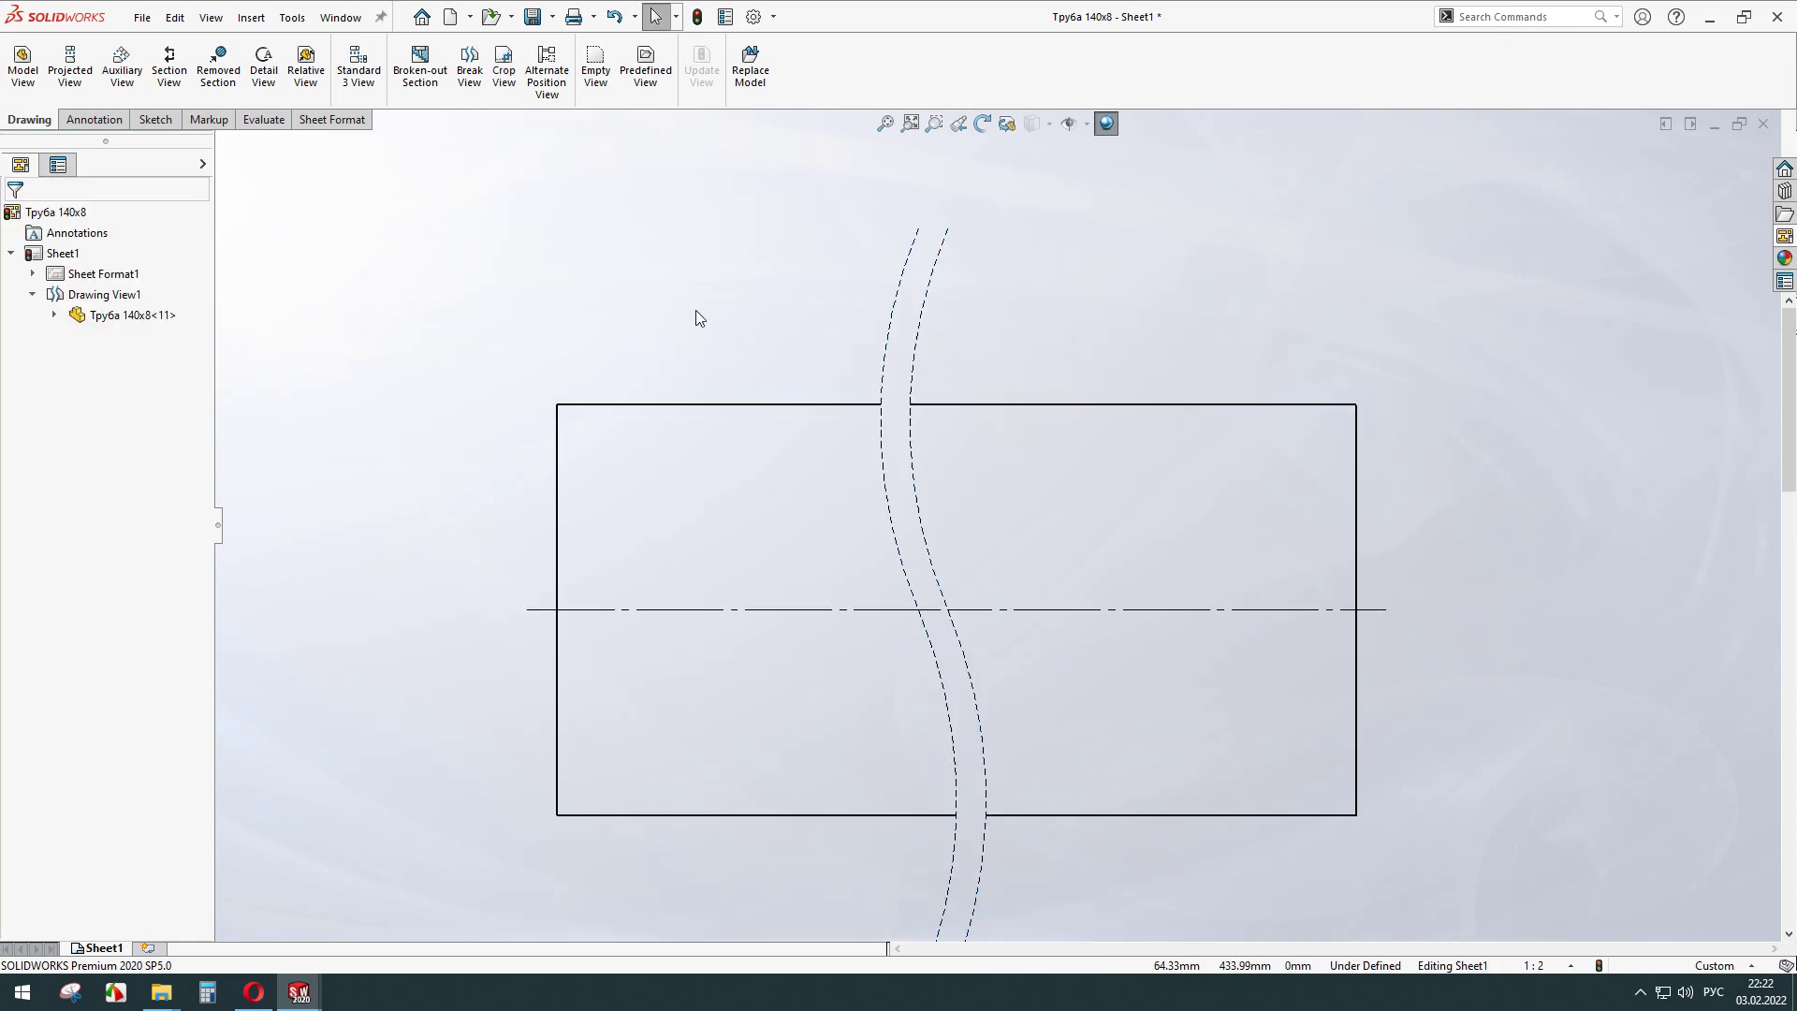
{"action": "scroll", "coordinate": [889, 475], "scroll_direction": "down", "scroll_amount": 2}
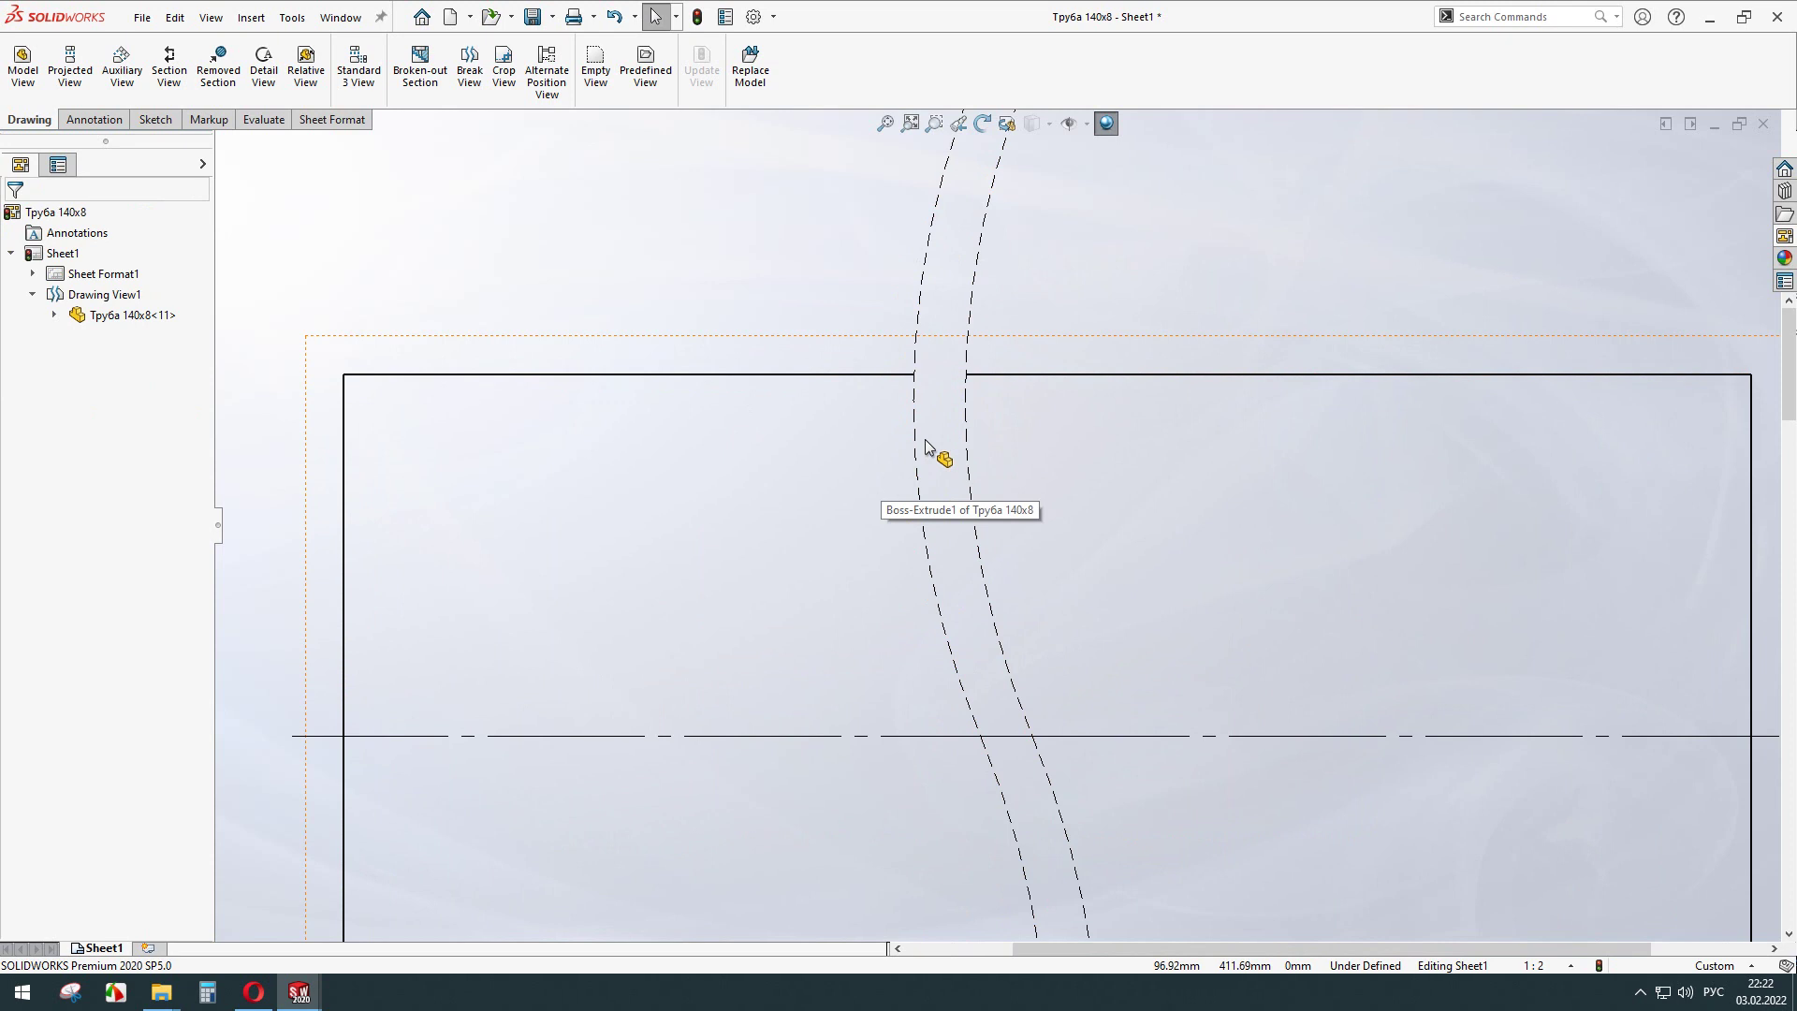
{"action": "scroll", "coordinate": [925, 305], "scroll_direction": "up", "scroll_amount": 2}
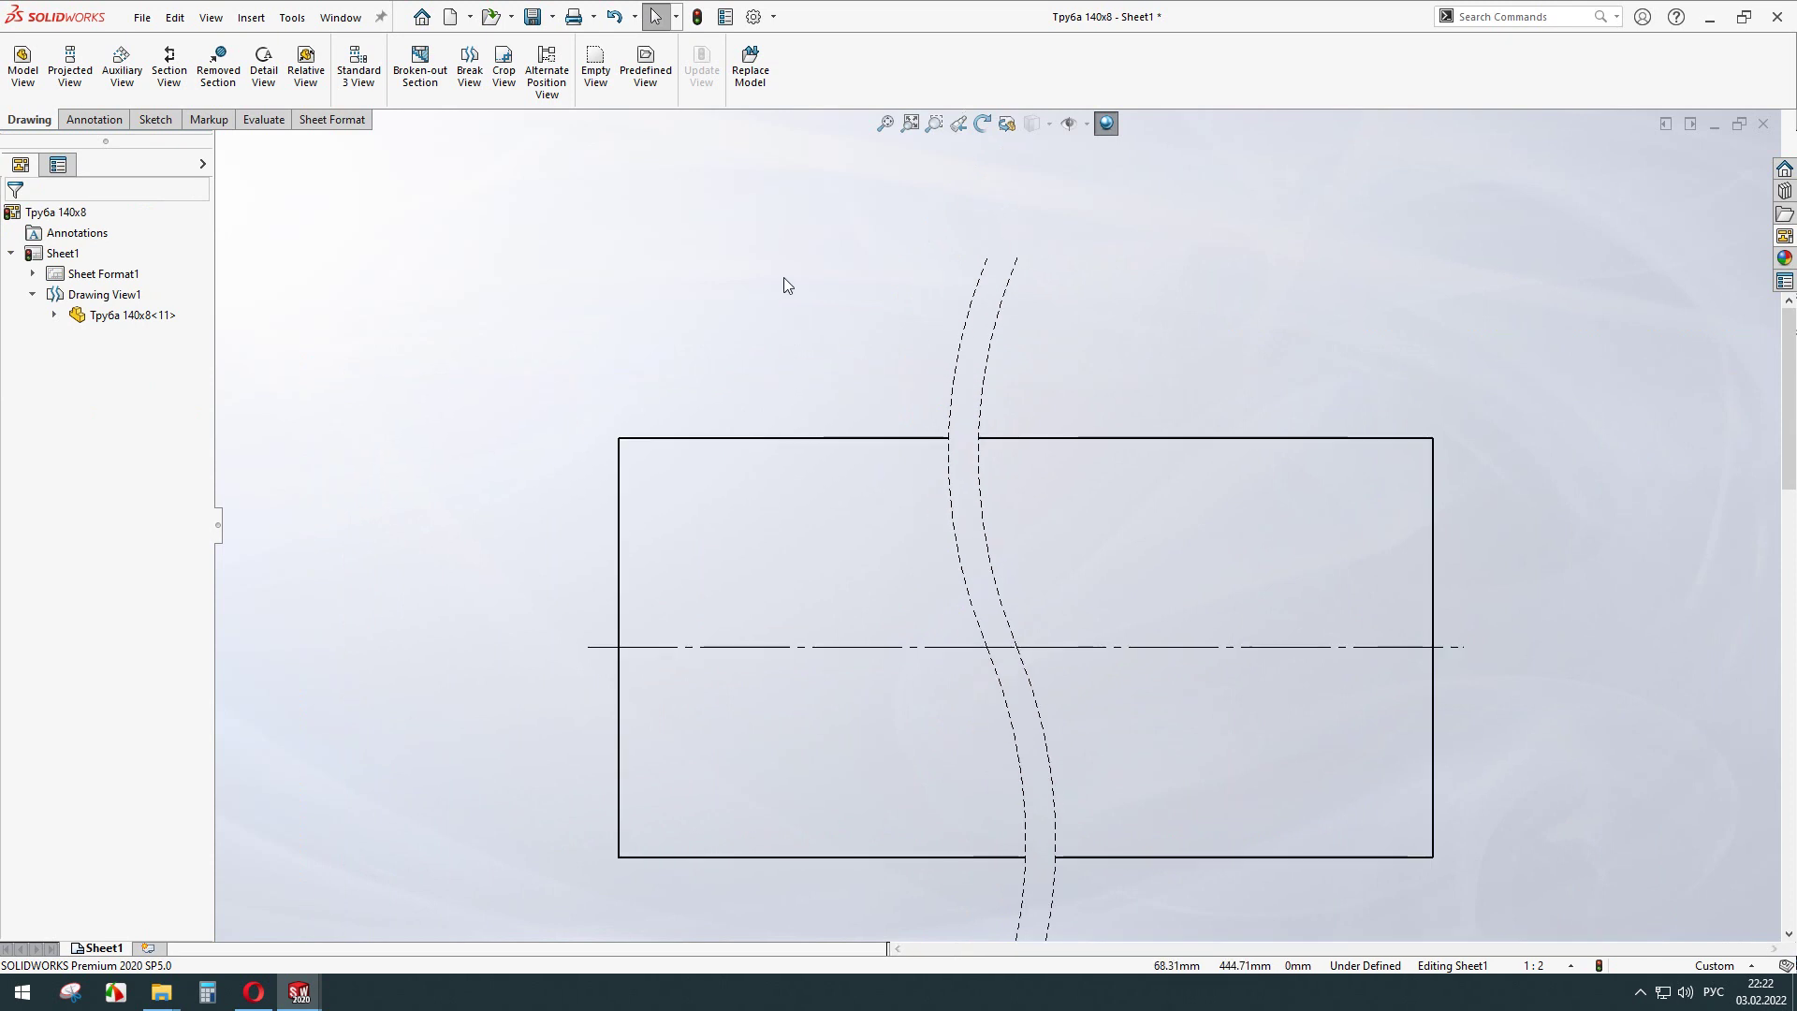
{"action": "key", "text": "ctrl+Right"}
{"action": "key", "text": "ctrl+Down"}
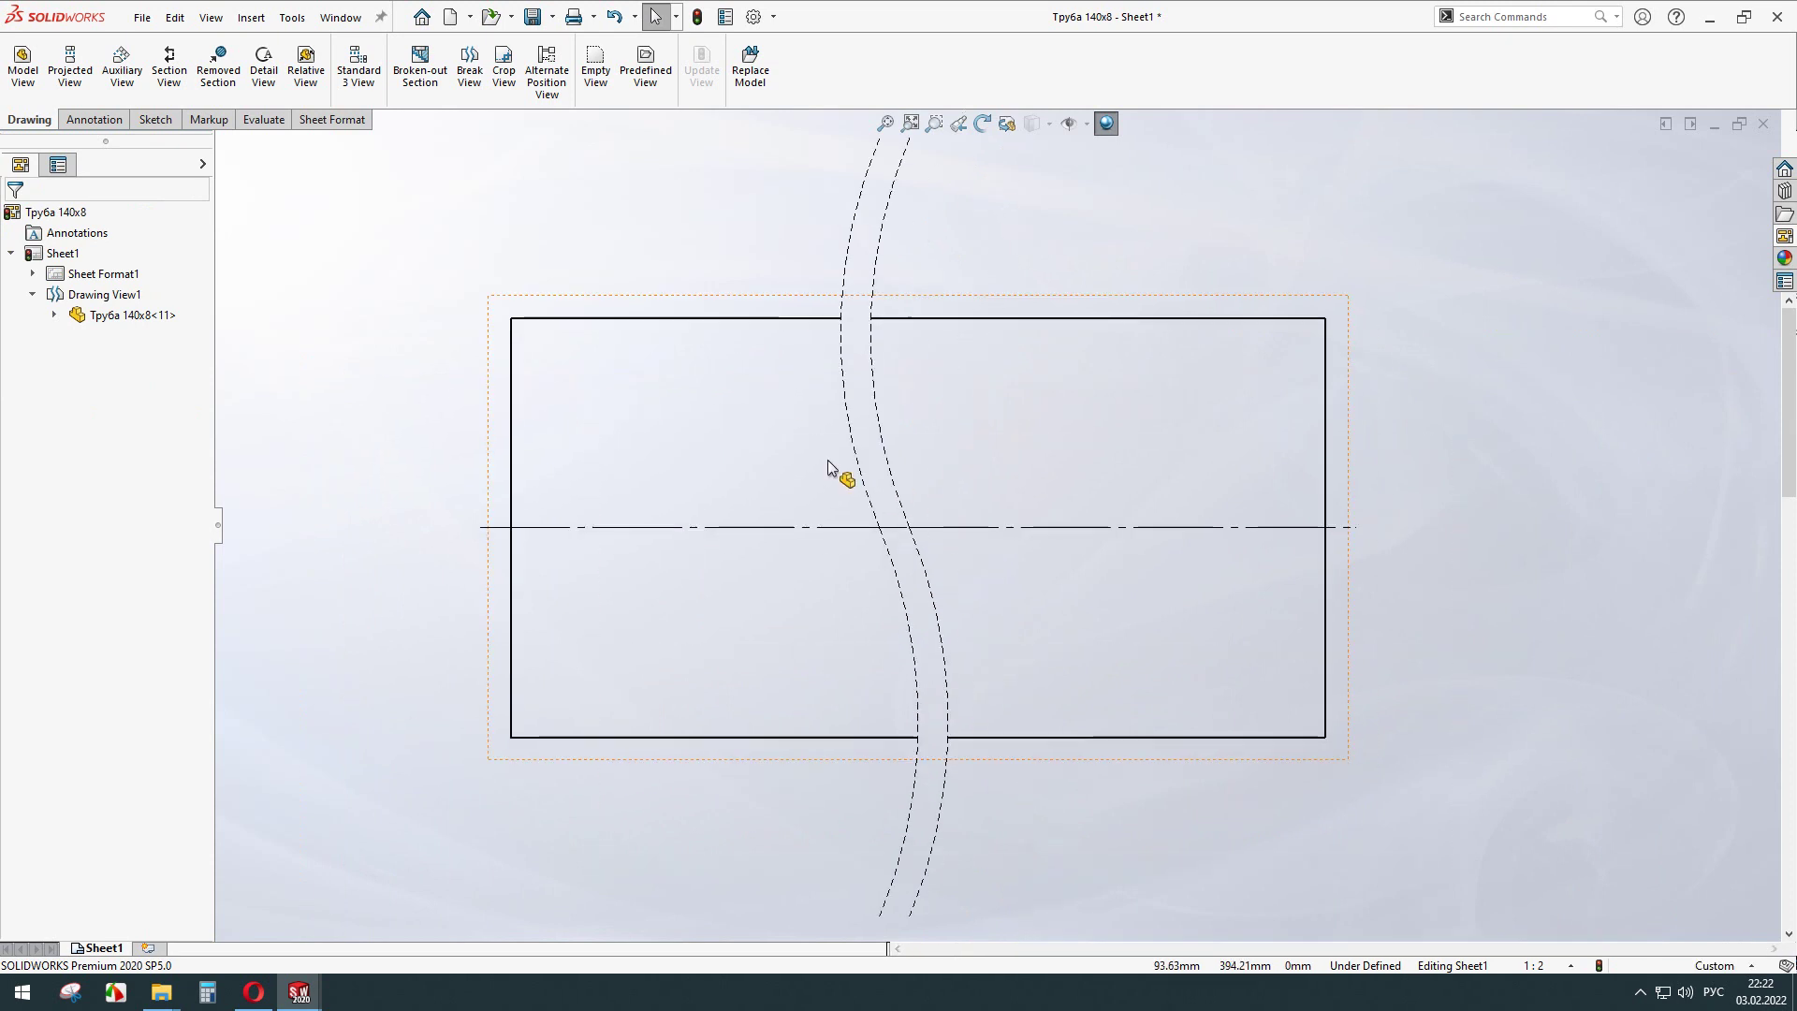
{"action": "scroll", "coordinate": [870, 514], "scroll_direction": "up", "scroll_amount": 1}
{"action": "scroll", "coordinate": [802, 397], "scroll_direction": "up", "scroll_amount": 2}
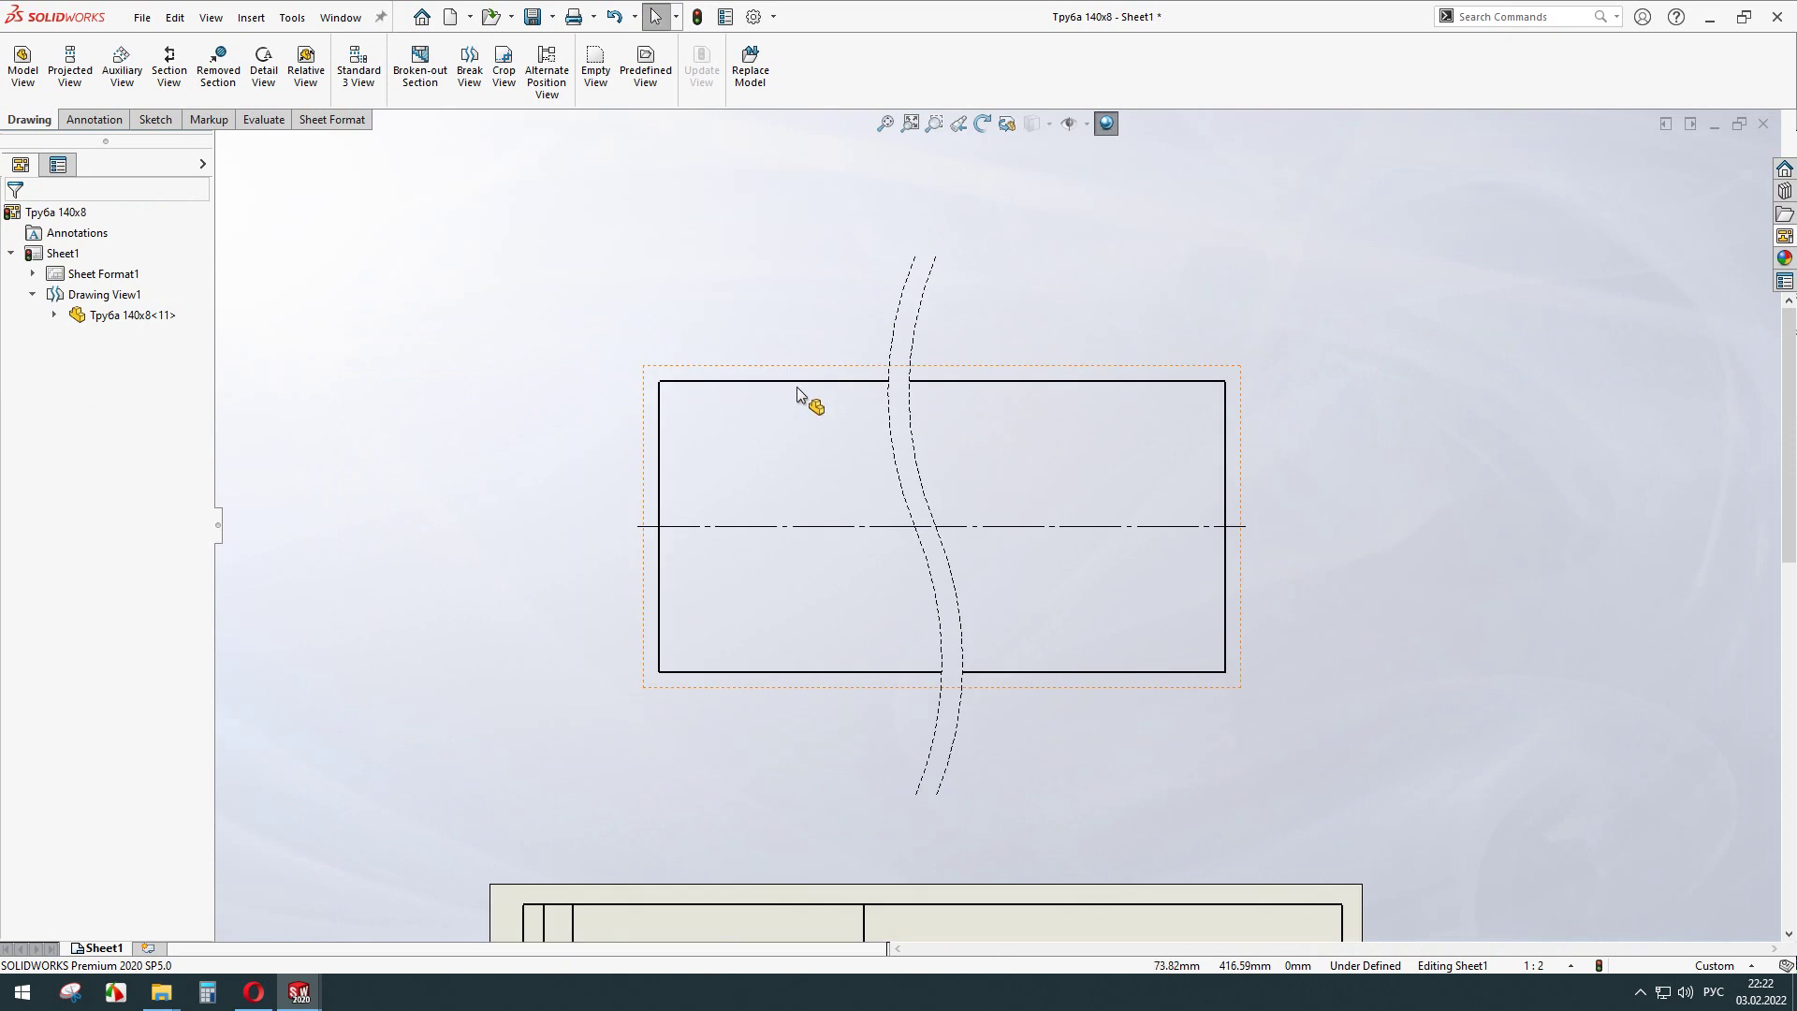
{"action": "scroll", "coordinate": [842, 381], "scroll_direction": "down", "scroll_amount": 3}
{"action": "scroll", "coordinate": [824, 309], "scroll_direction": "down", "scroll_amount": 1}
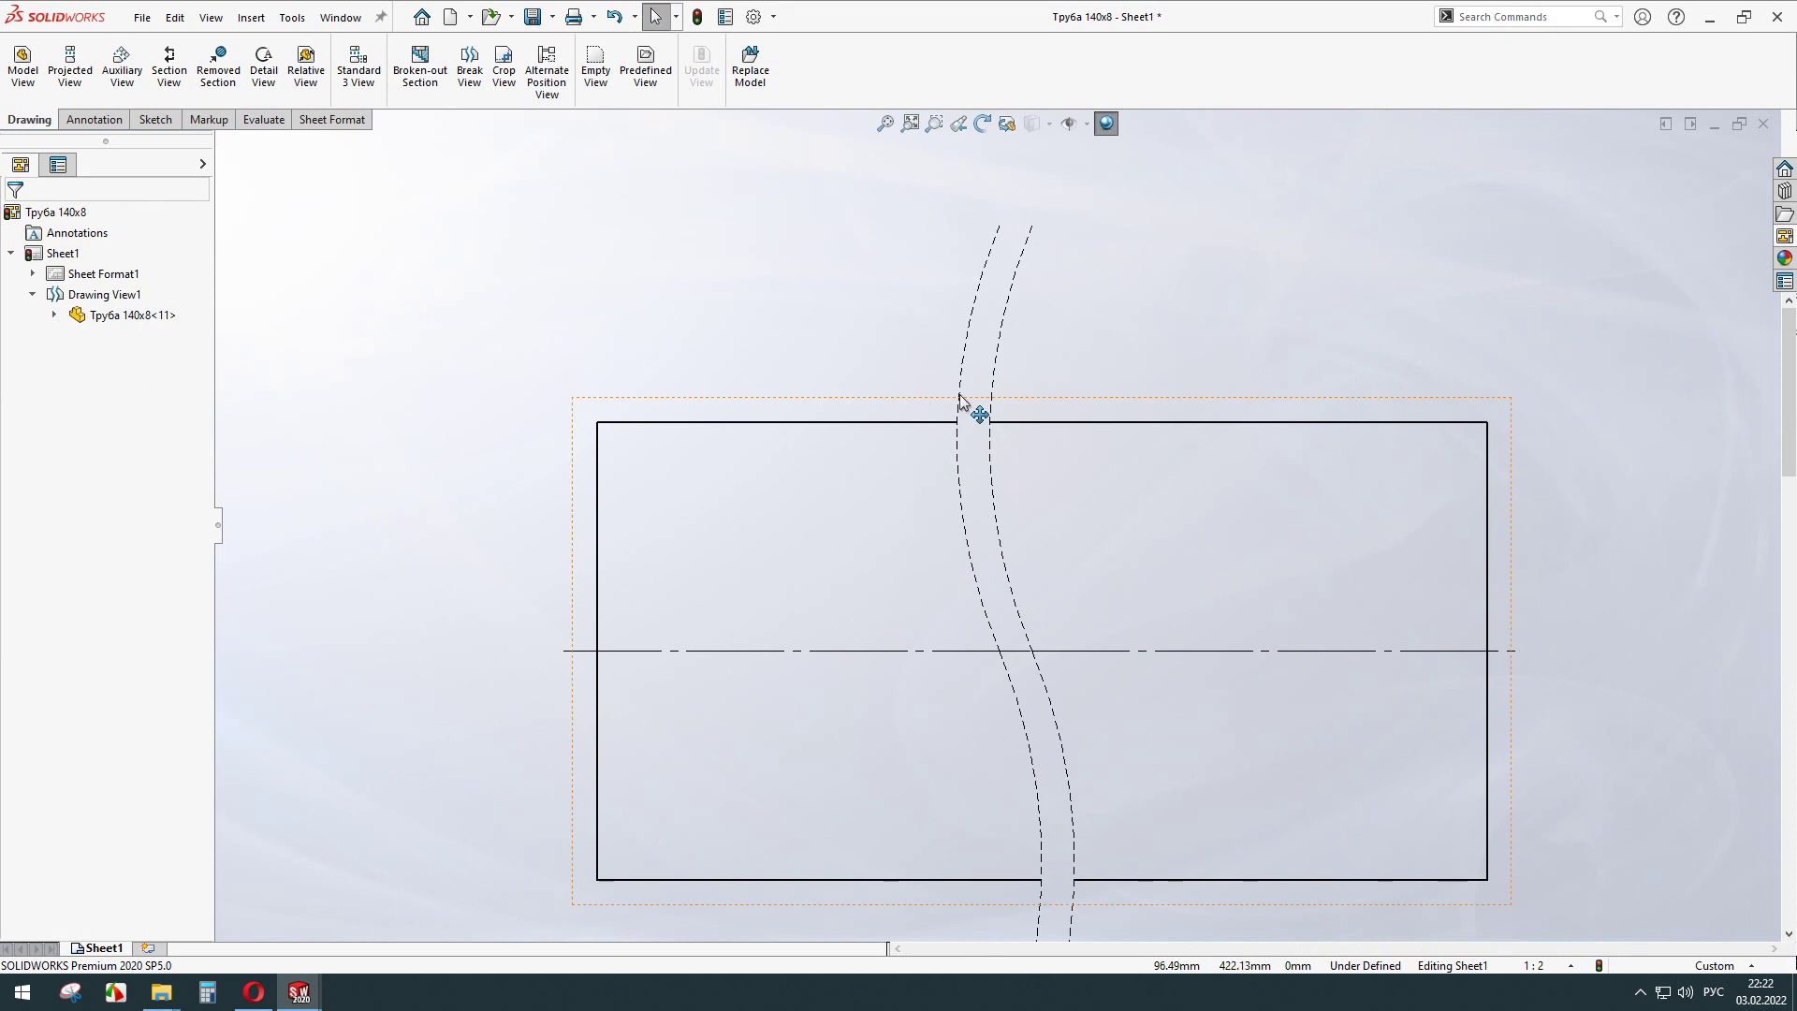
Set the Break Lines style to Solid in the document's Line Font properties.
{"action": "left_click", "coordinate": [755, 17]}
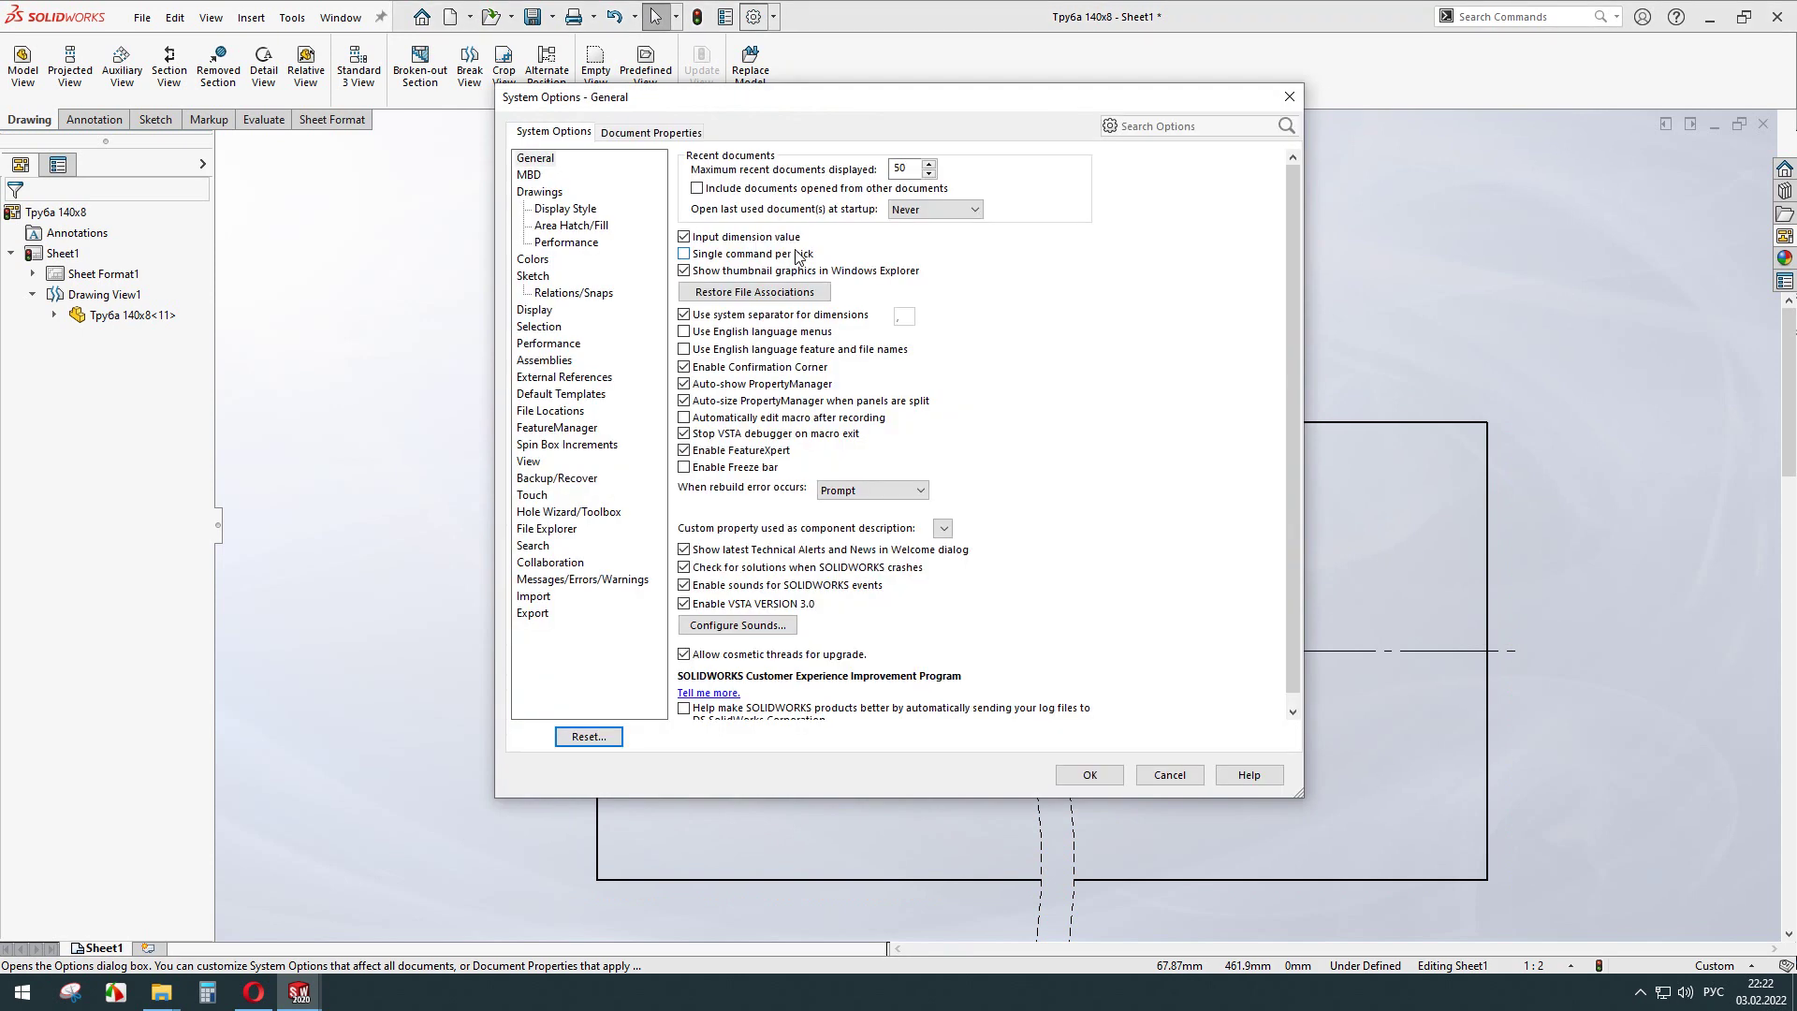
{"action": "left_click", "coordinate": [632, 139]}
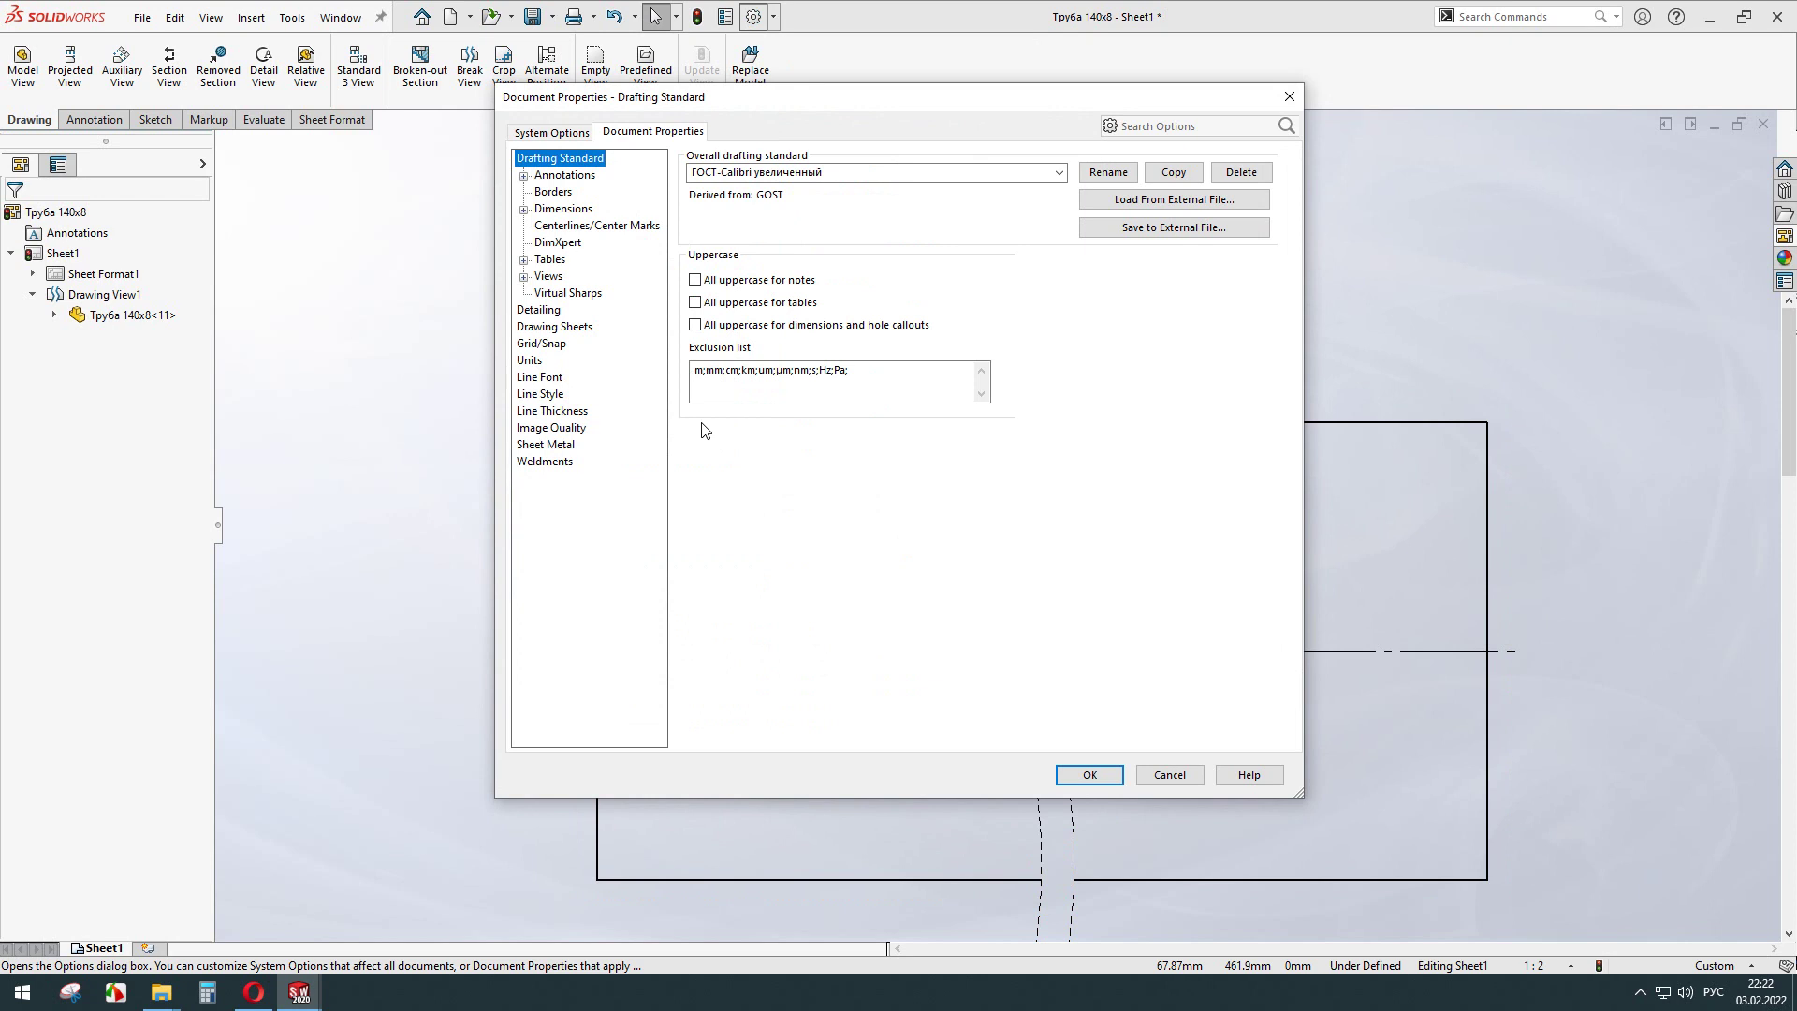
{"action": "left_click", "coordinate": [541, 377]}
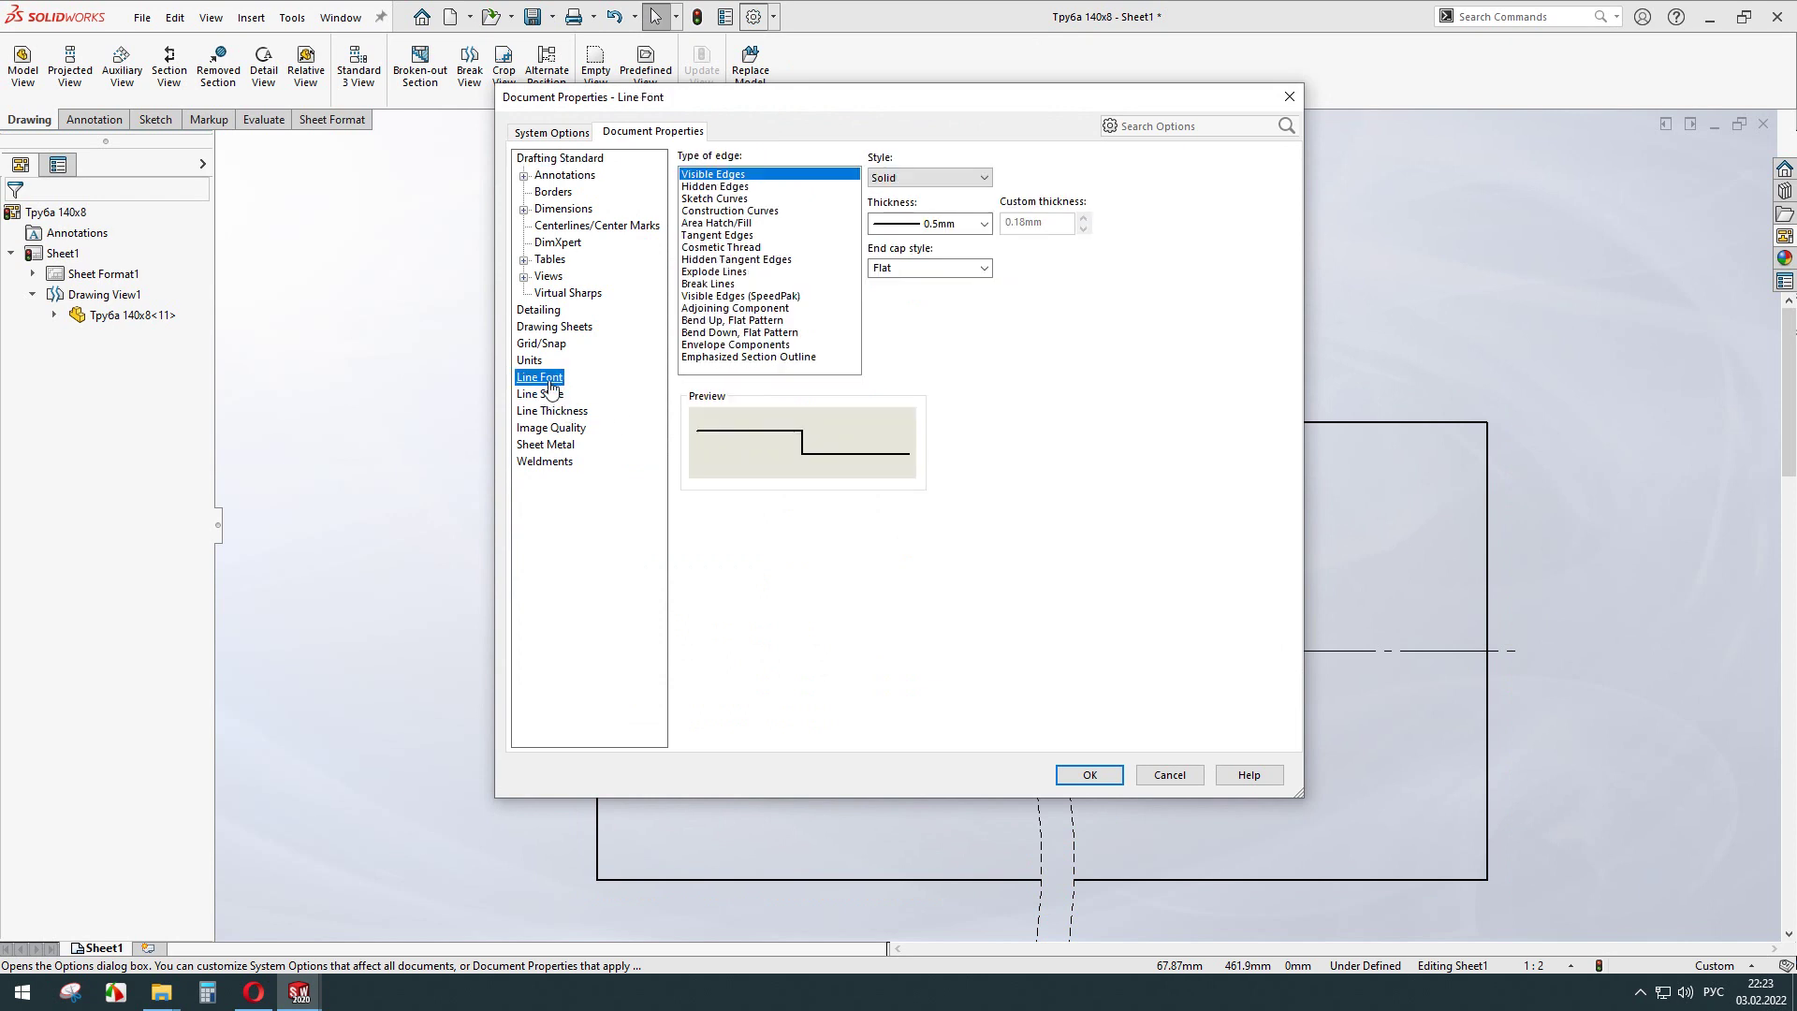
{"action": "left_click", "coordinate": [709, 284]}
{"action": "left_click", "coordinate": [913, 178]}
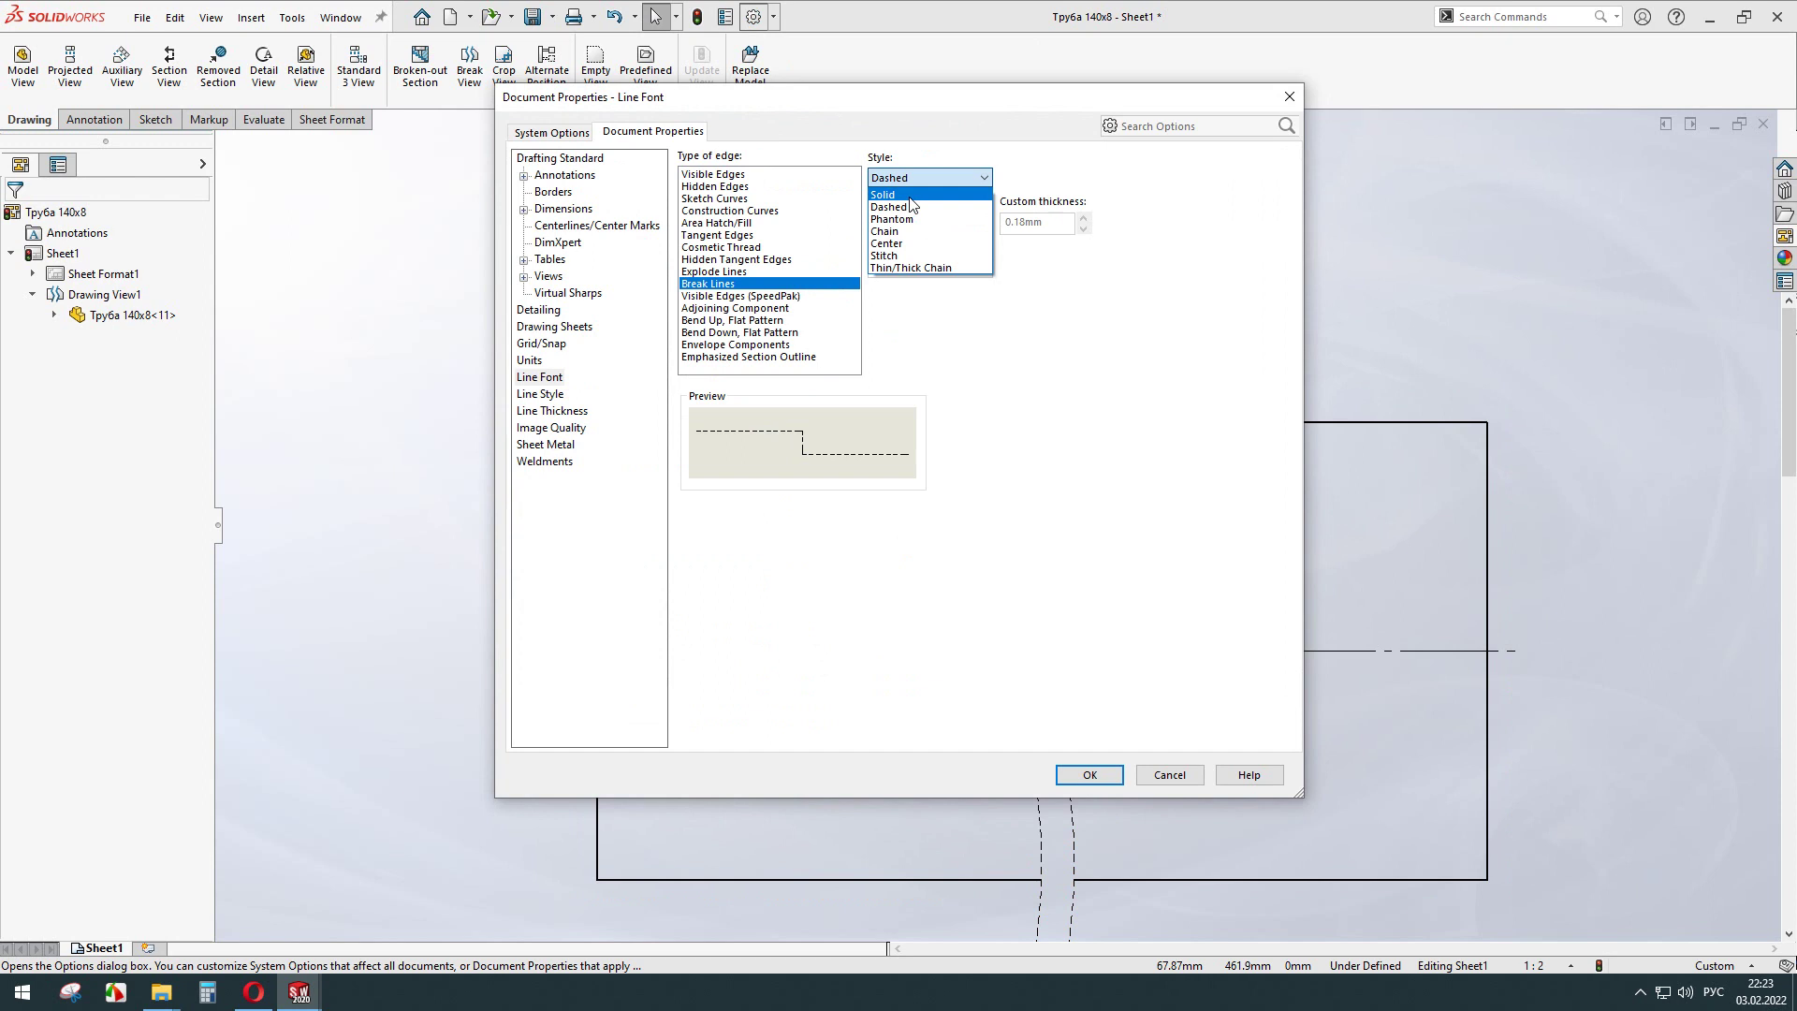
{"action": "left_click", "coordinate": [904, 195]}
{"action": "left_click", "coordinate": [1086, 775]}
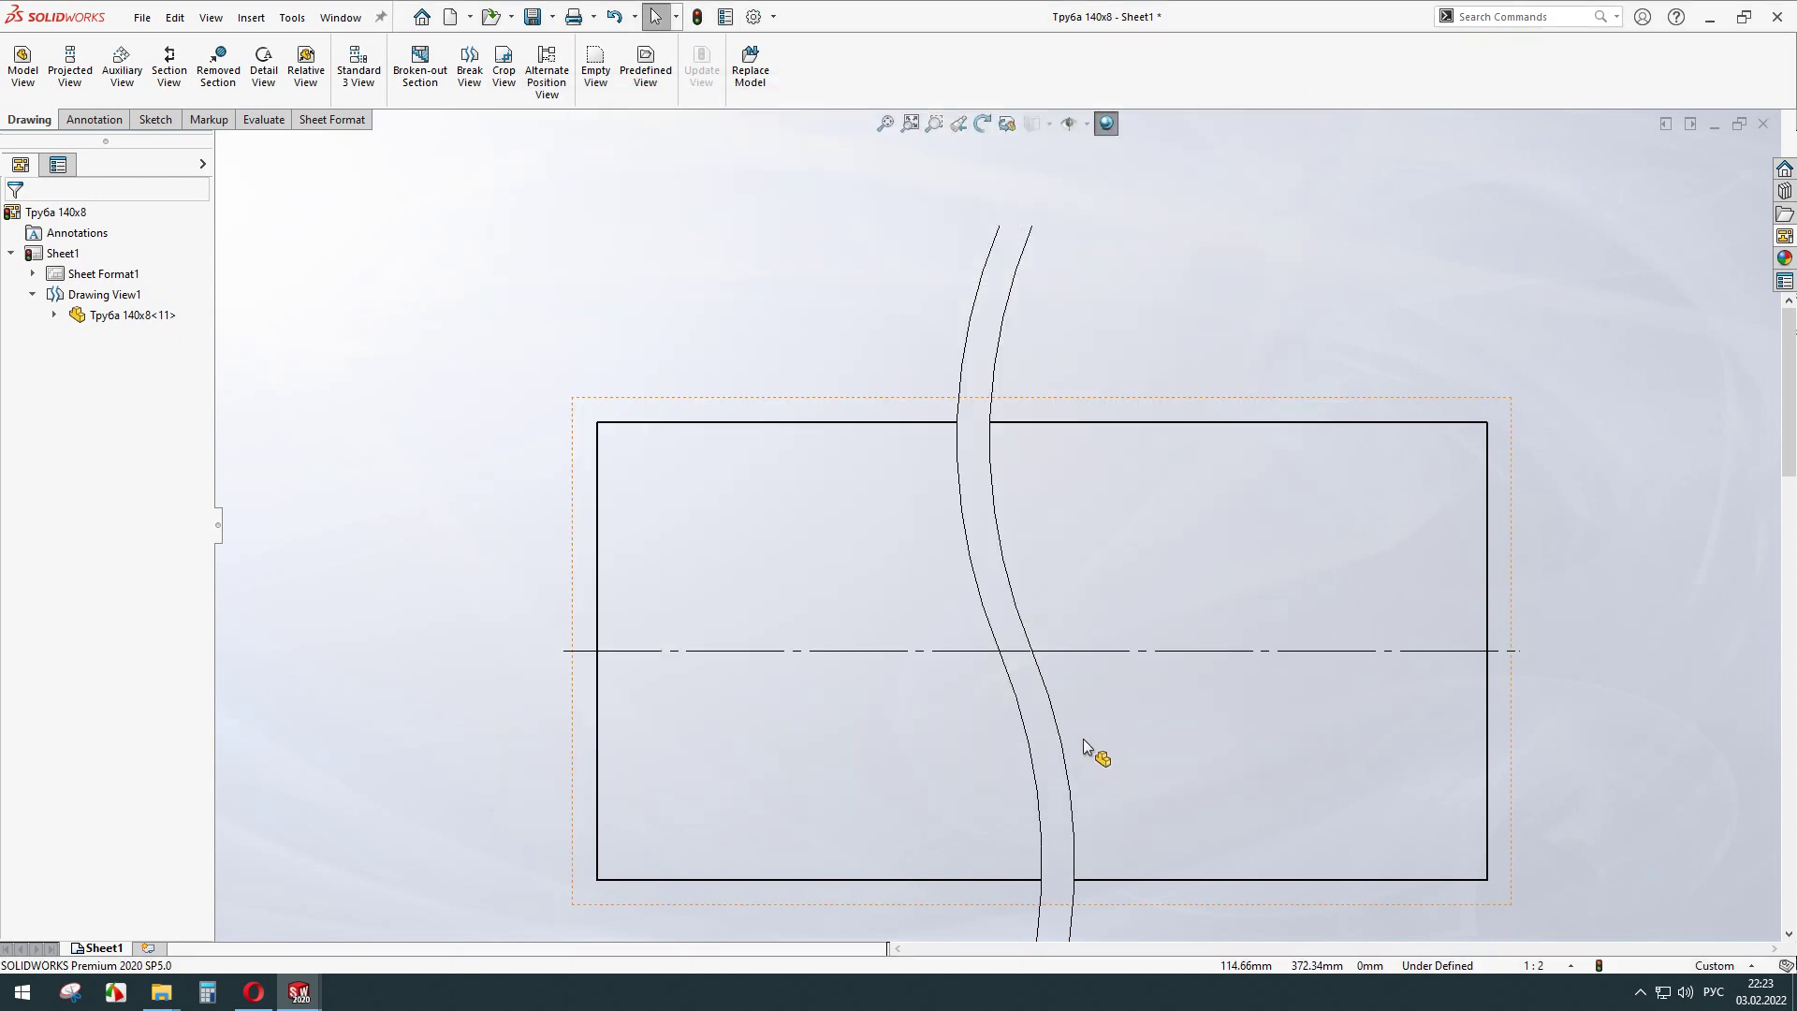
{"action": "scroll", "coordinate": [1041, 486], "scroll_direction": "up", "scroll_amount": 2}
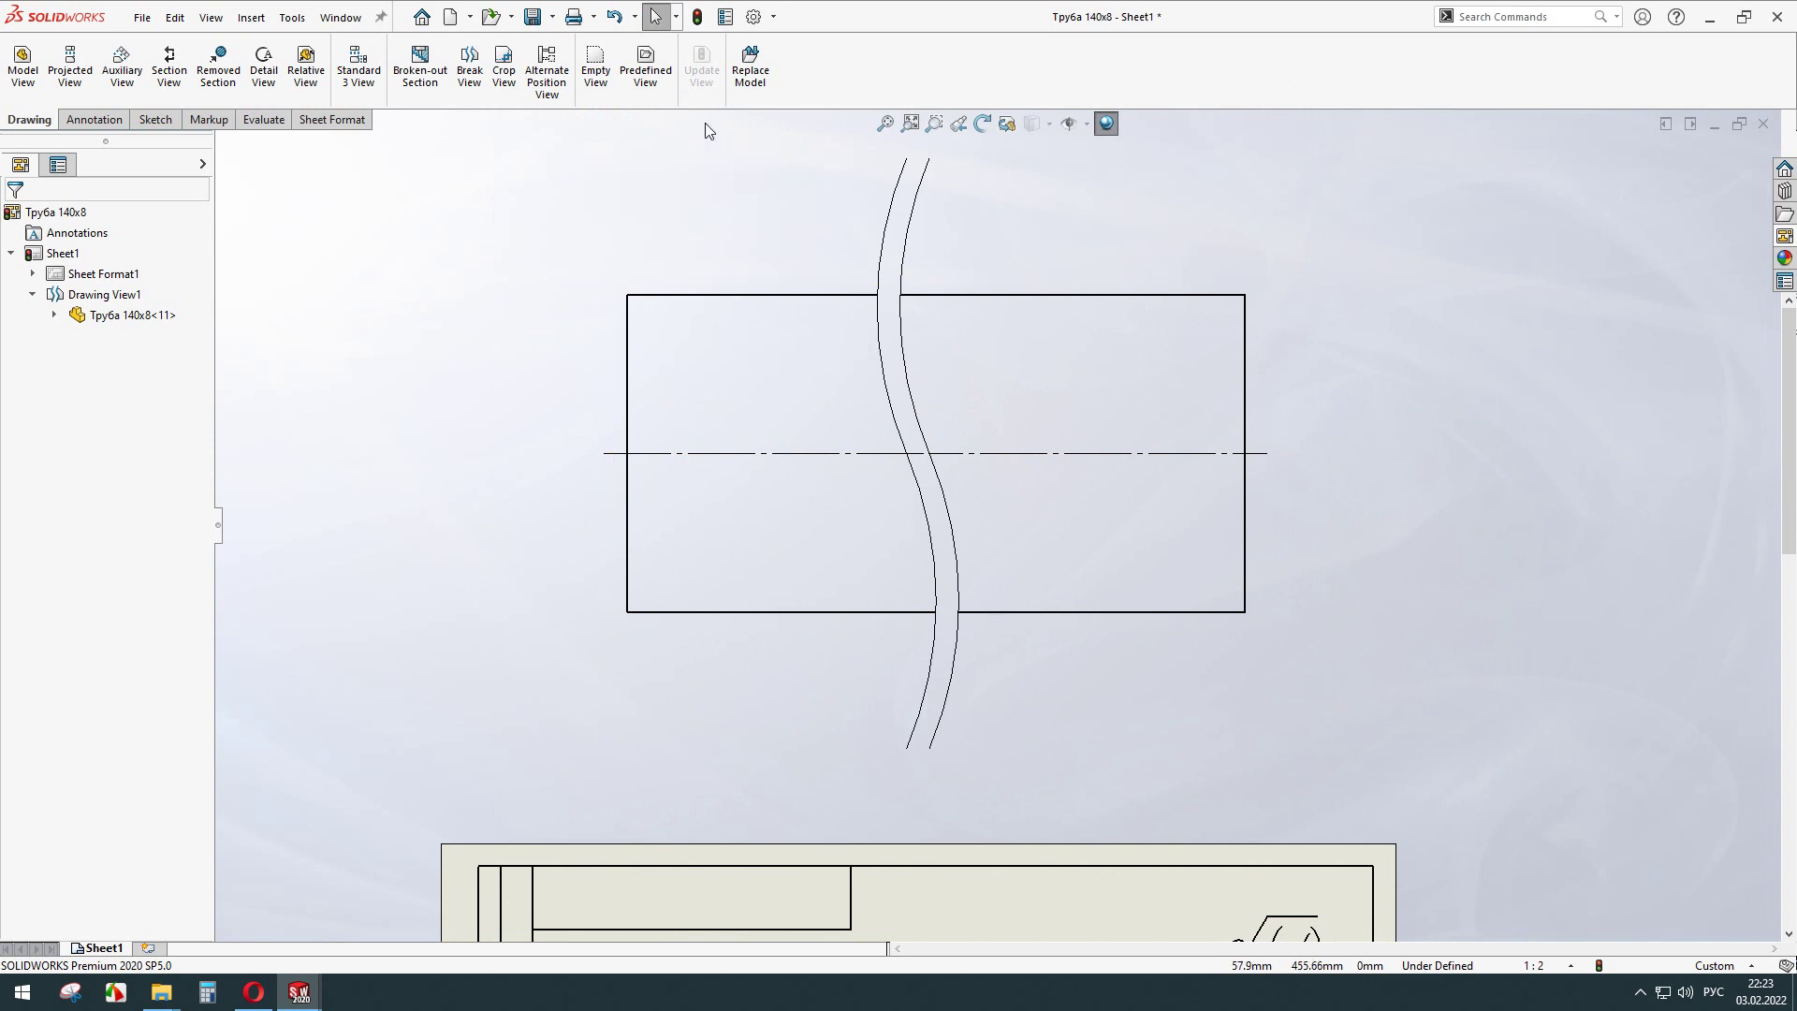
Reduce the Detailing view break line extension from 30mm, then rebuild the drawing.
{"action": "left_click", "coordinate": [753, 16]}
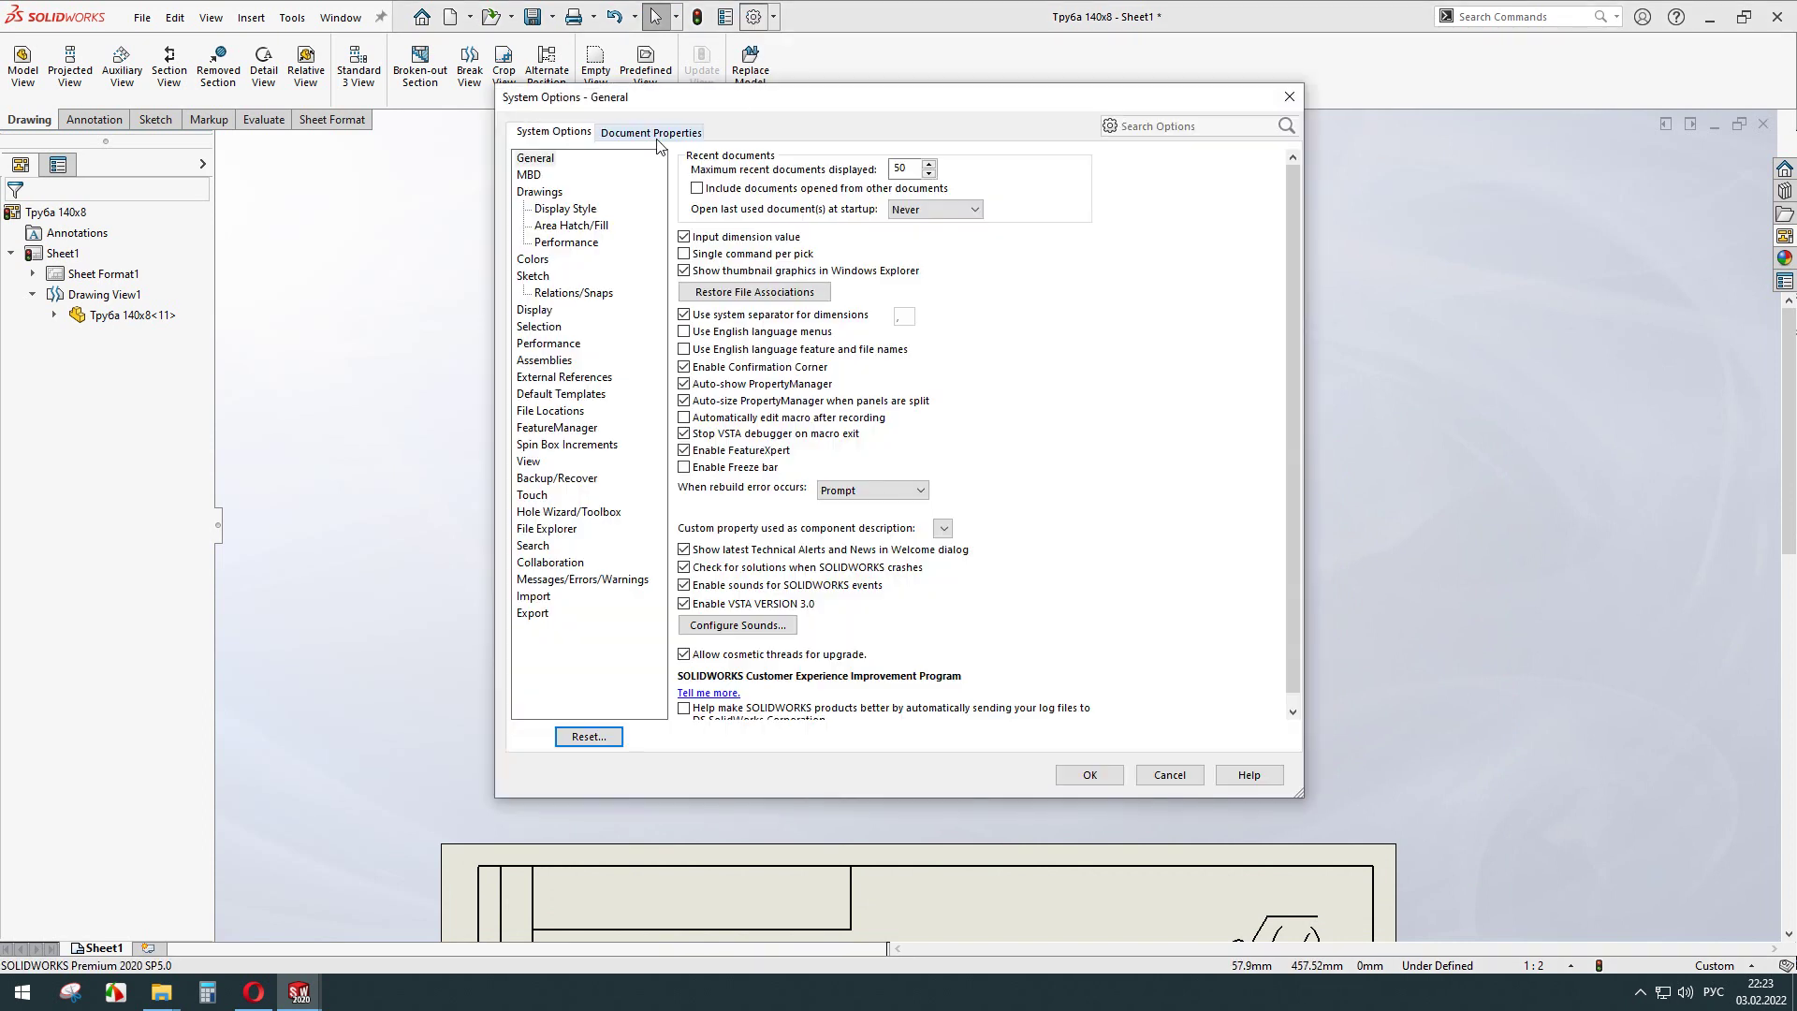
{"action": "left_click", "coordinate": [652, 132]}
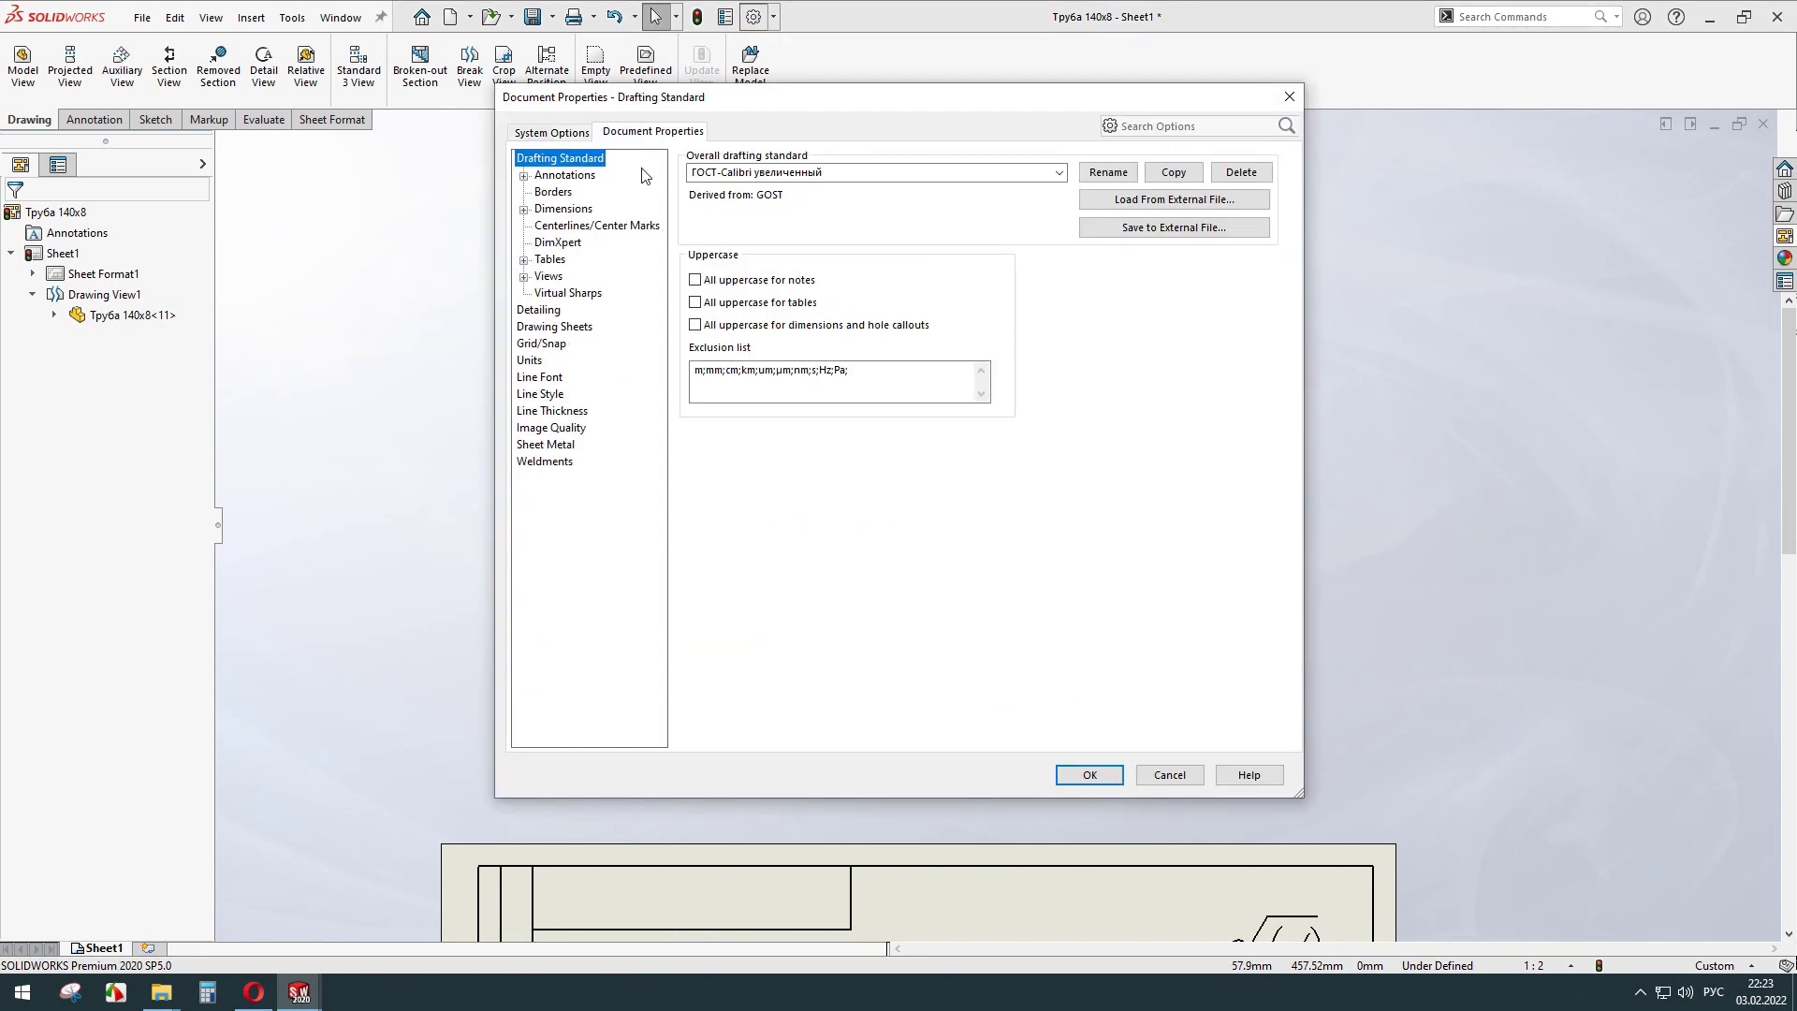
{"action": "left_click", "coordinate": [539, 309]}
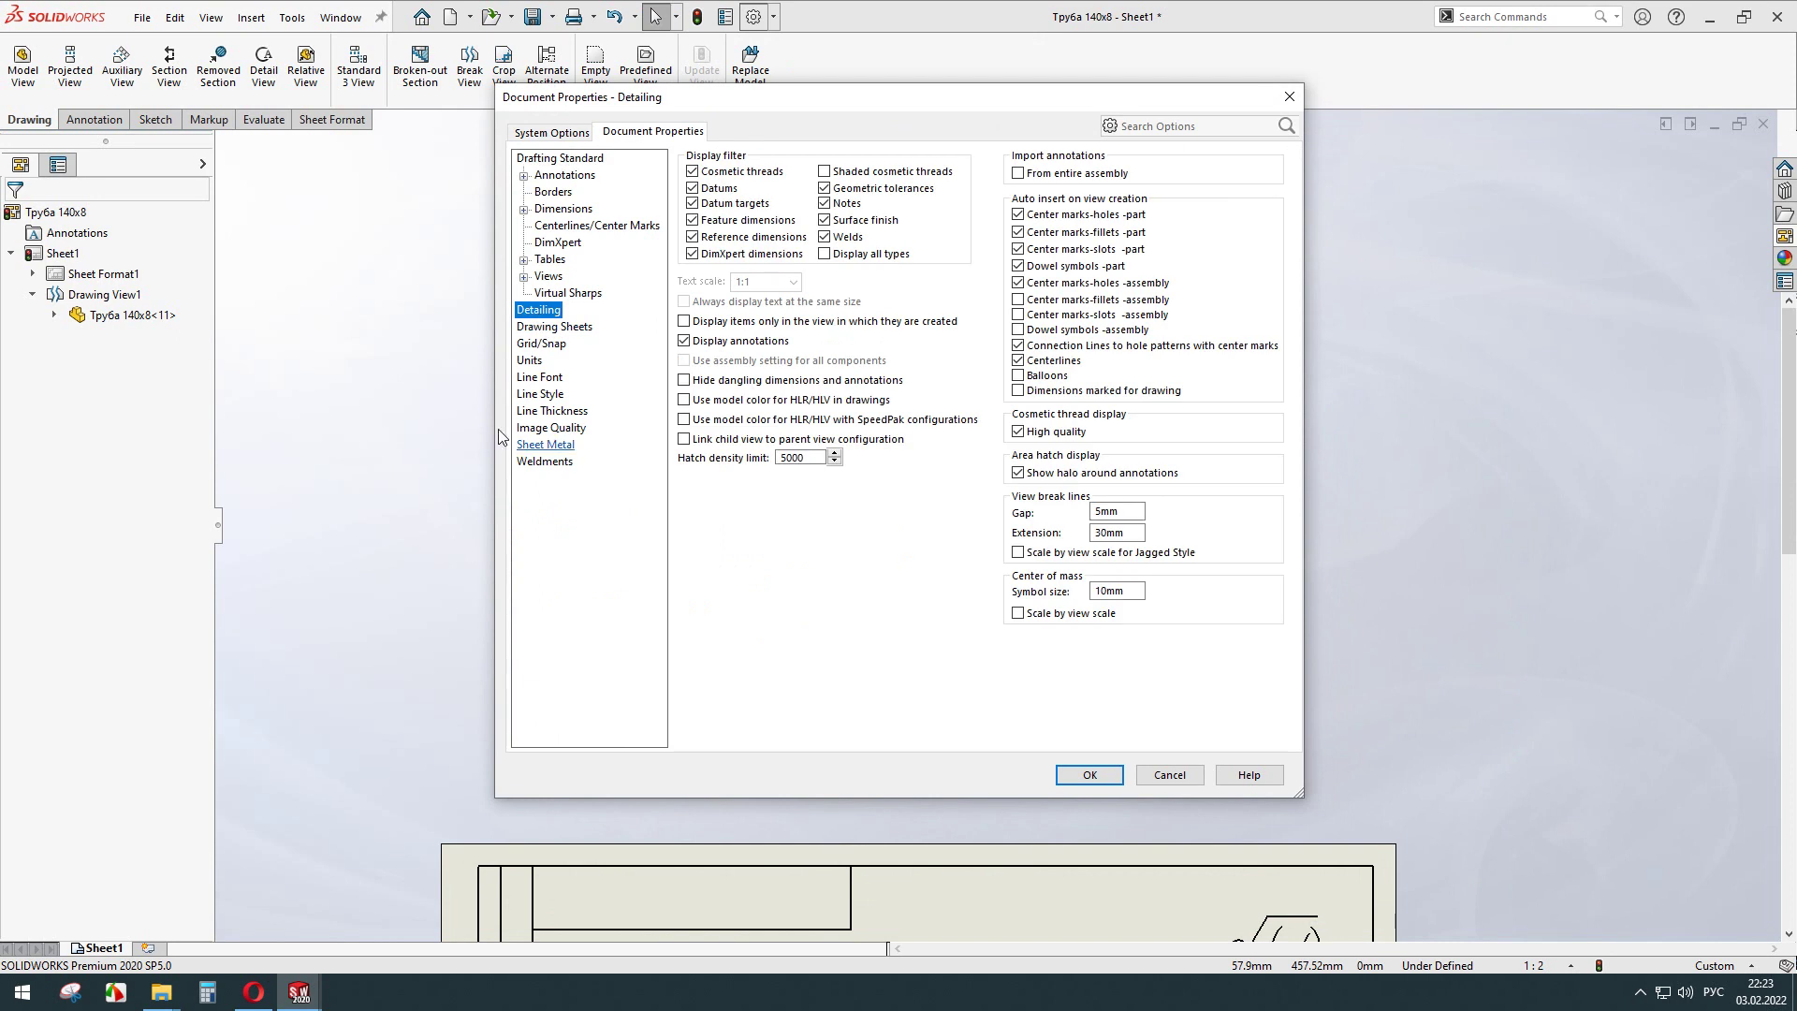
{"action": "double_click", "coordinate": [1140, 532]}
{"action": "type", "text": "1"}
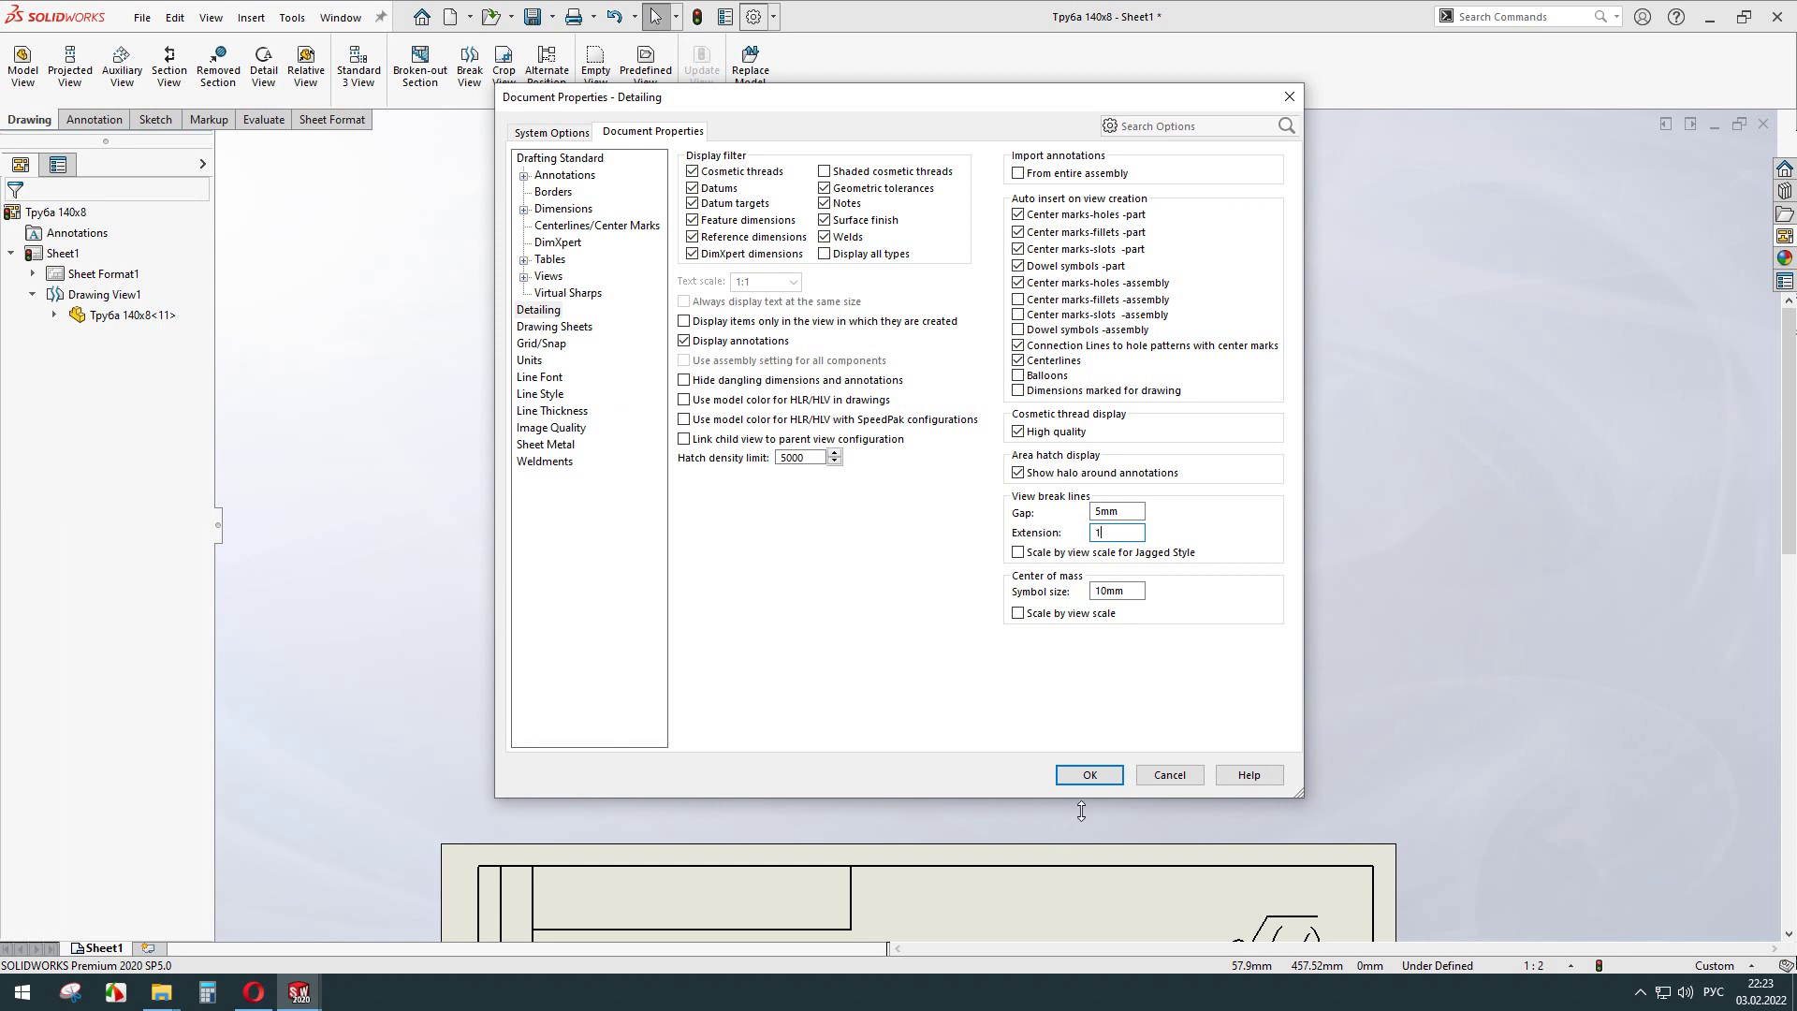
{"action": "left_click", "coordinate": [1084, 773]}
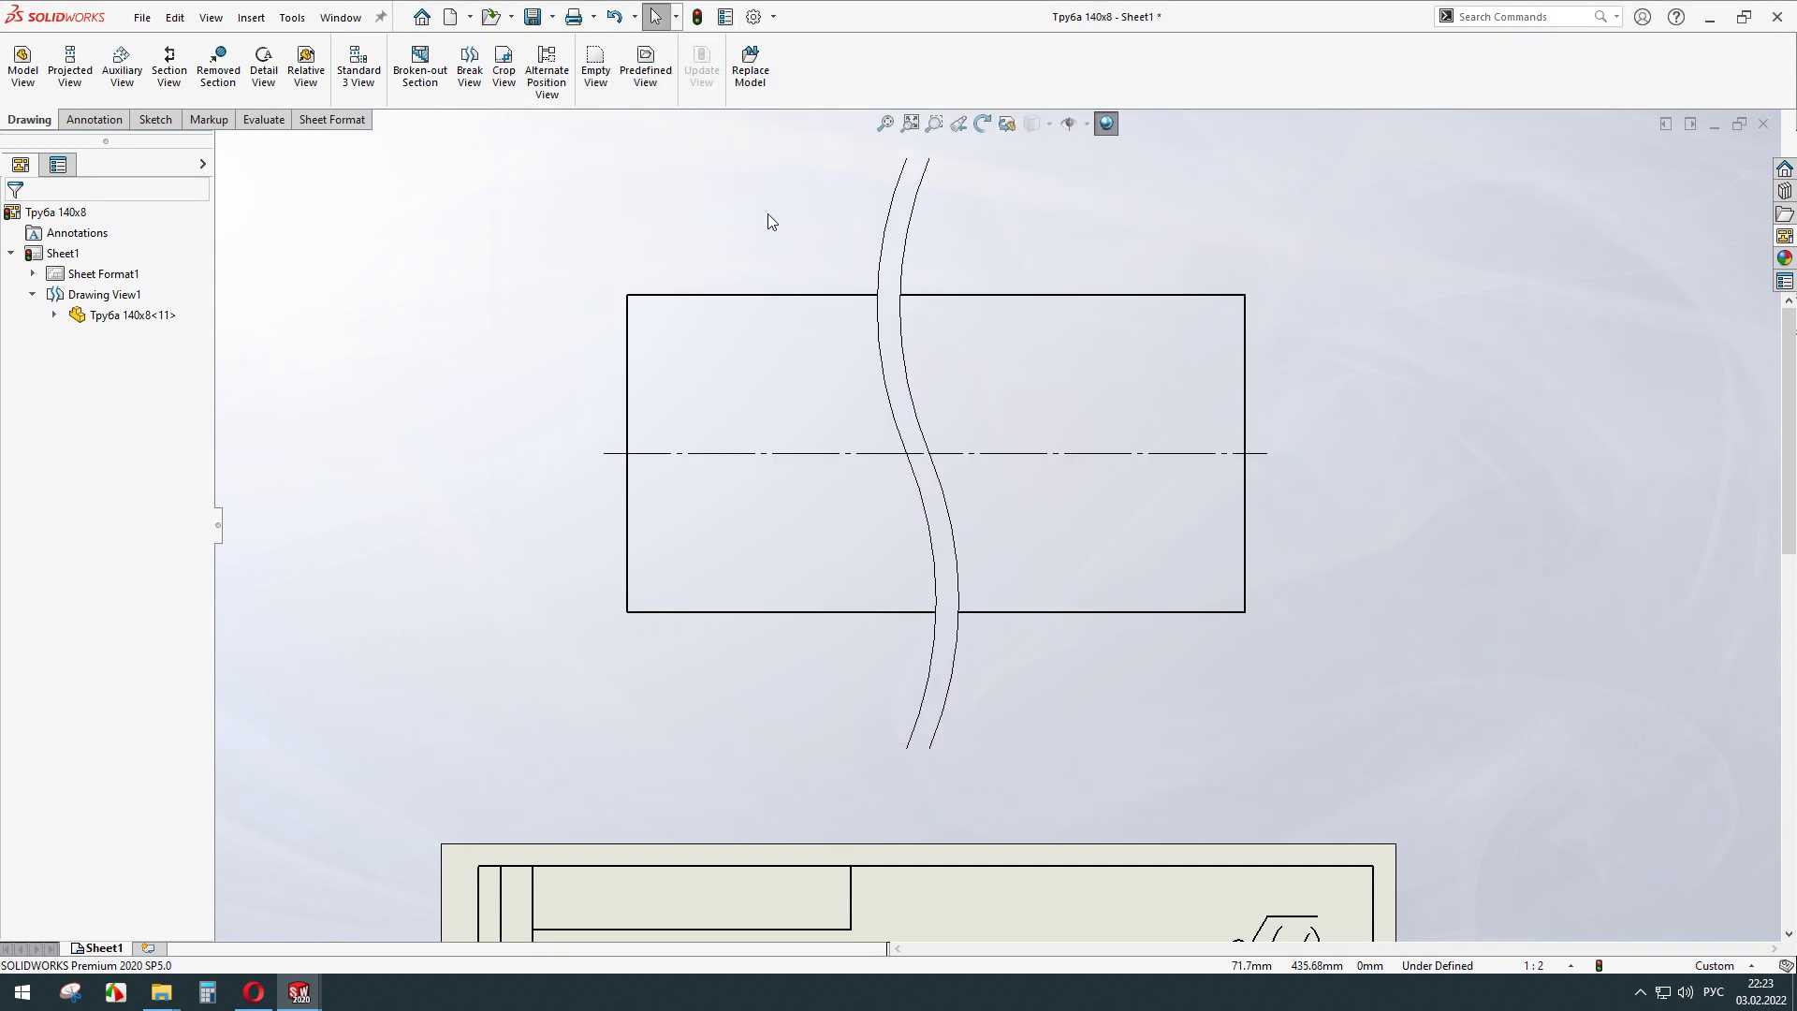
{"action": "left_click", "coordinate": [699, 22]}
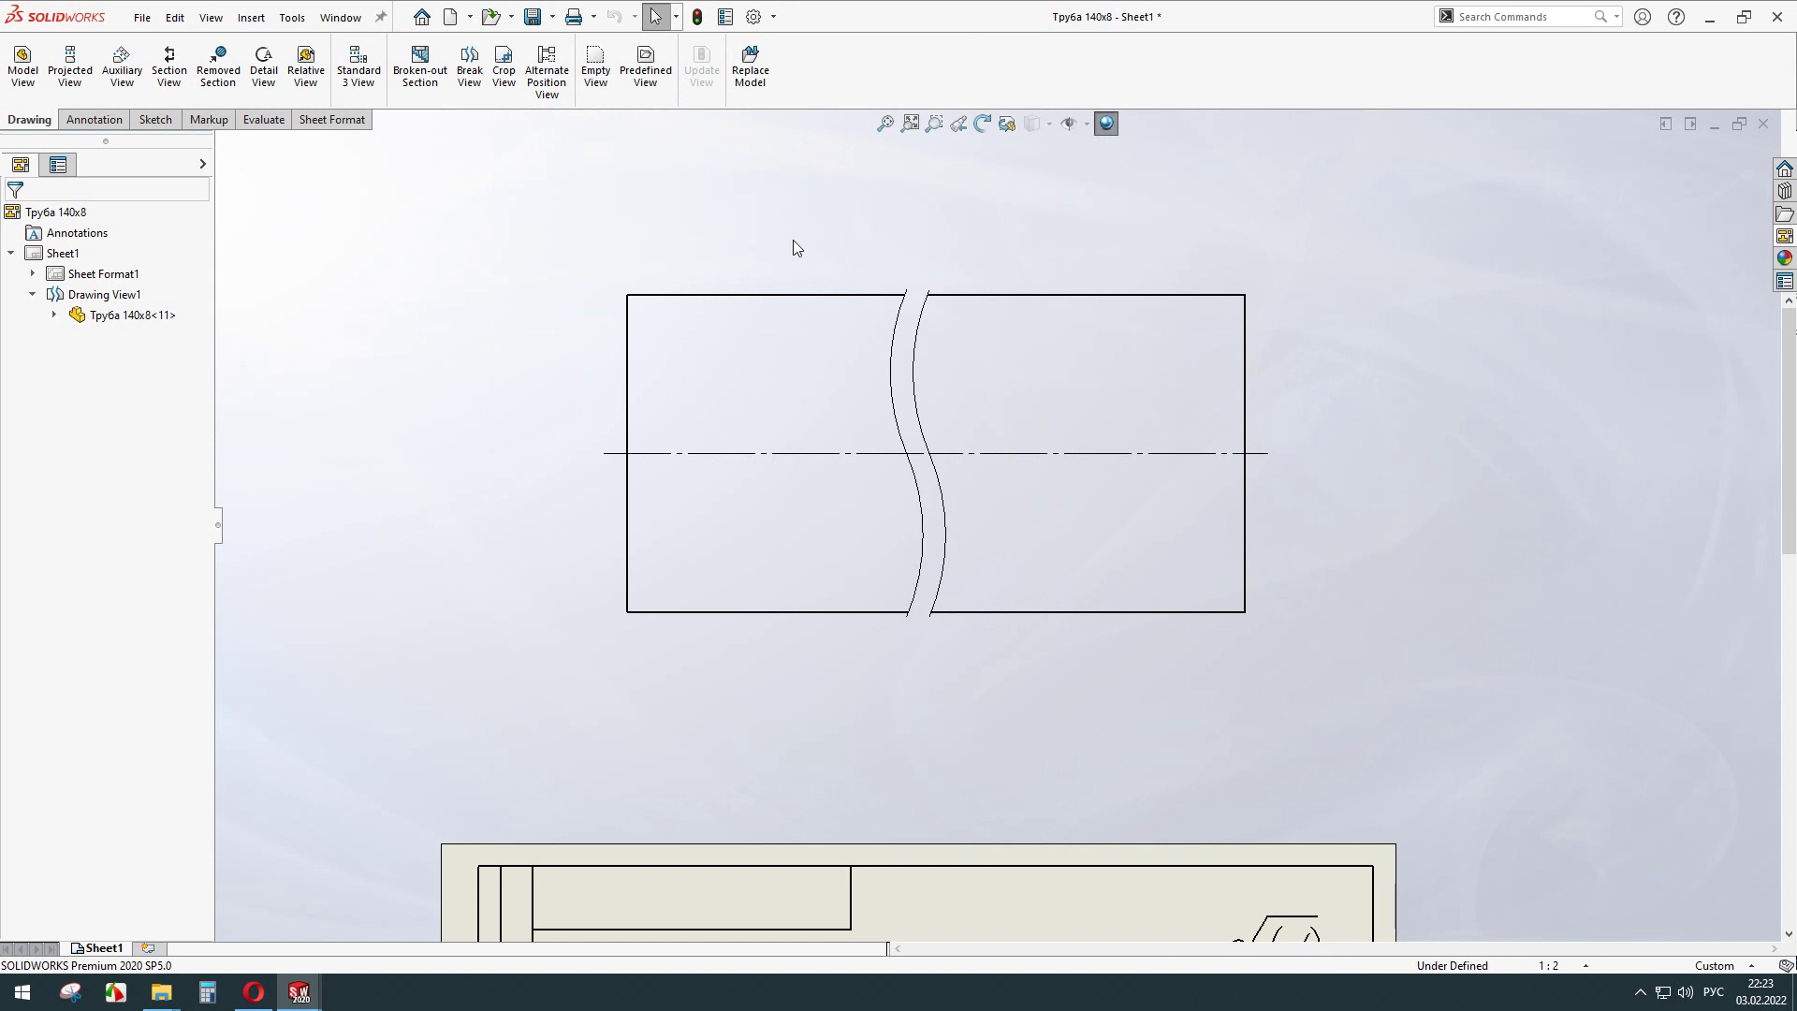
Drag Drawing View1 down inside the A4 frame and select it.
{"action": "scroll", "coordinate": [955, 336], "scroll_direction": "down", "scroll_amount": 2}
{"action": "scroll", "coordinate": [956, 421], "scroll_direction": "down", "scroll_amount": 2}
{"action": "scroll", "coordinate": [954, 418], "scroll_direction": "down", "scroll_amount": 2}
{"action": "scroll", "coordinate": [941, 383], "scroll_direction": "down", "scroll_amount": 1}
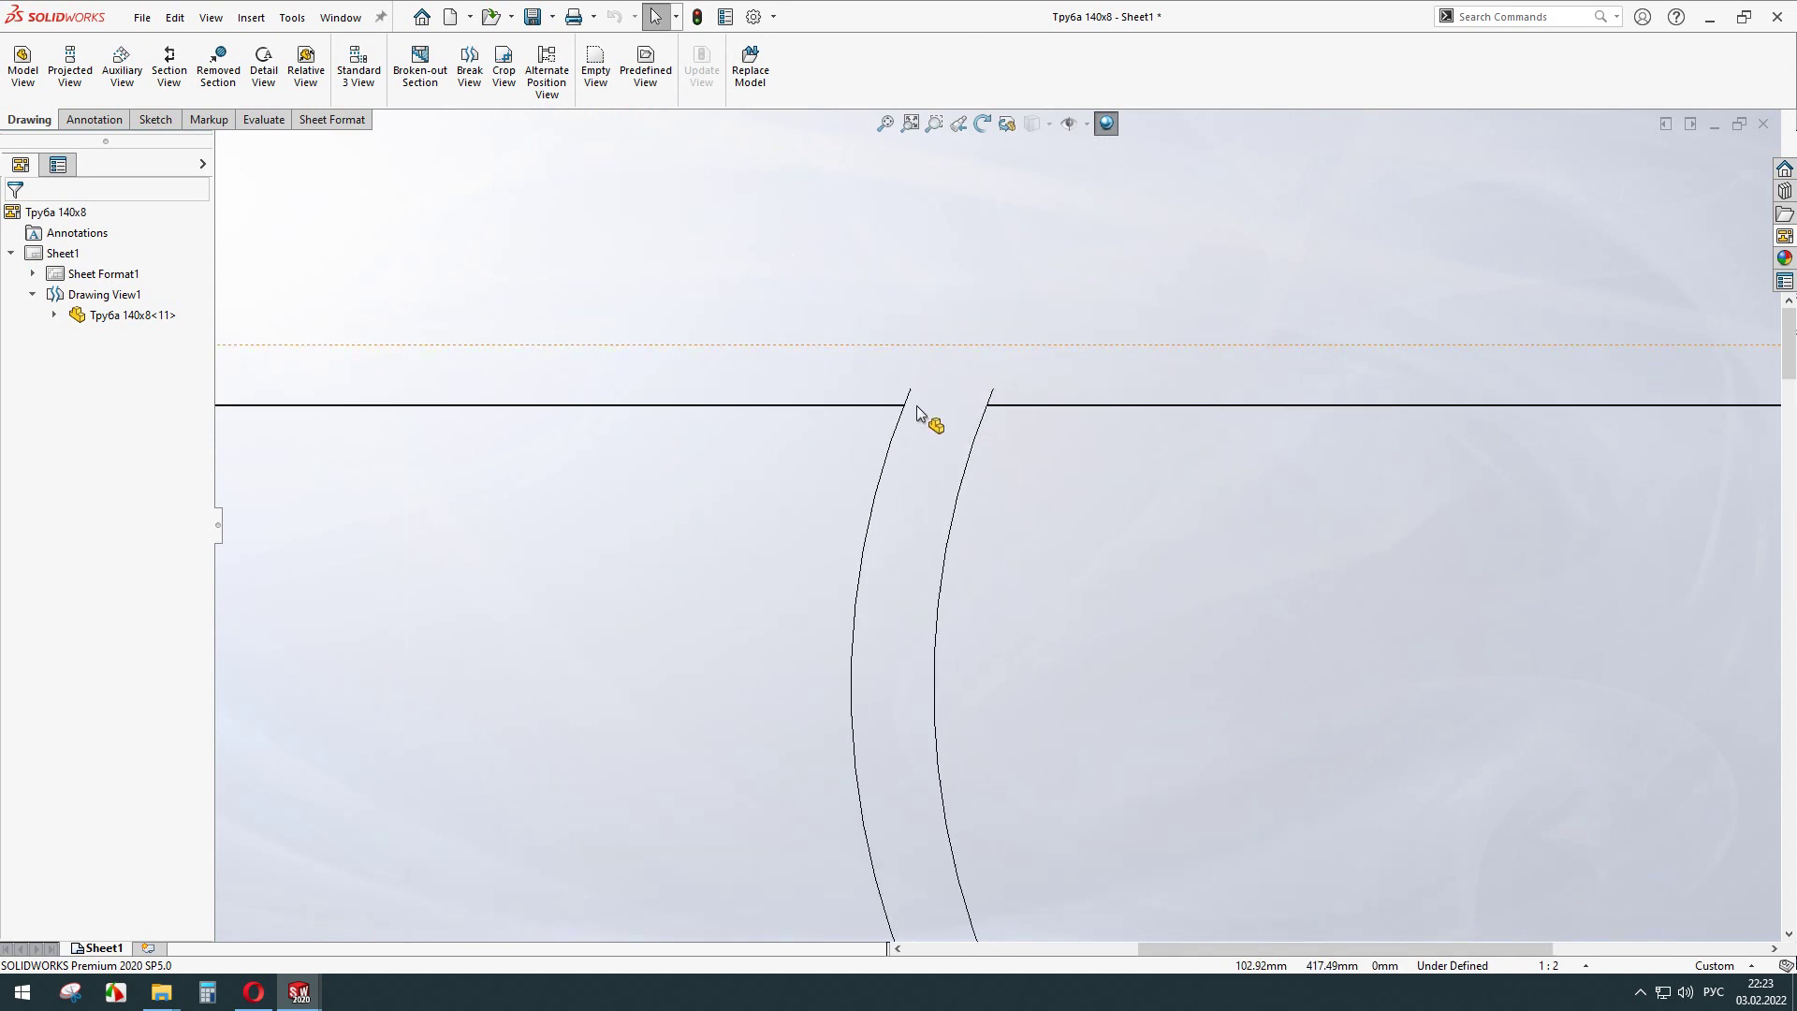
{"action": "scroll", "coordinate": [931, 431], "scroll_direction": "down", "scroll_amount": 1}
{"action": "scroll", "coordinate": [934, 453], "scroll_direction": "up", "scroll_amount": 5}
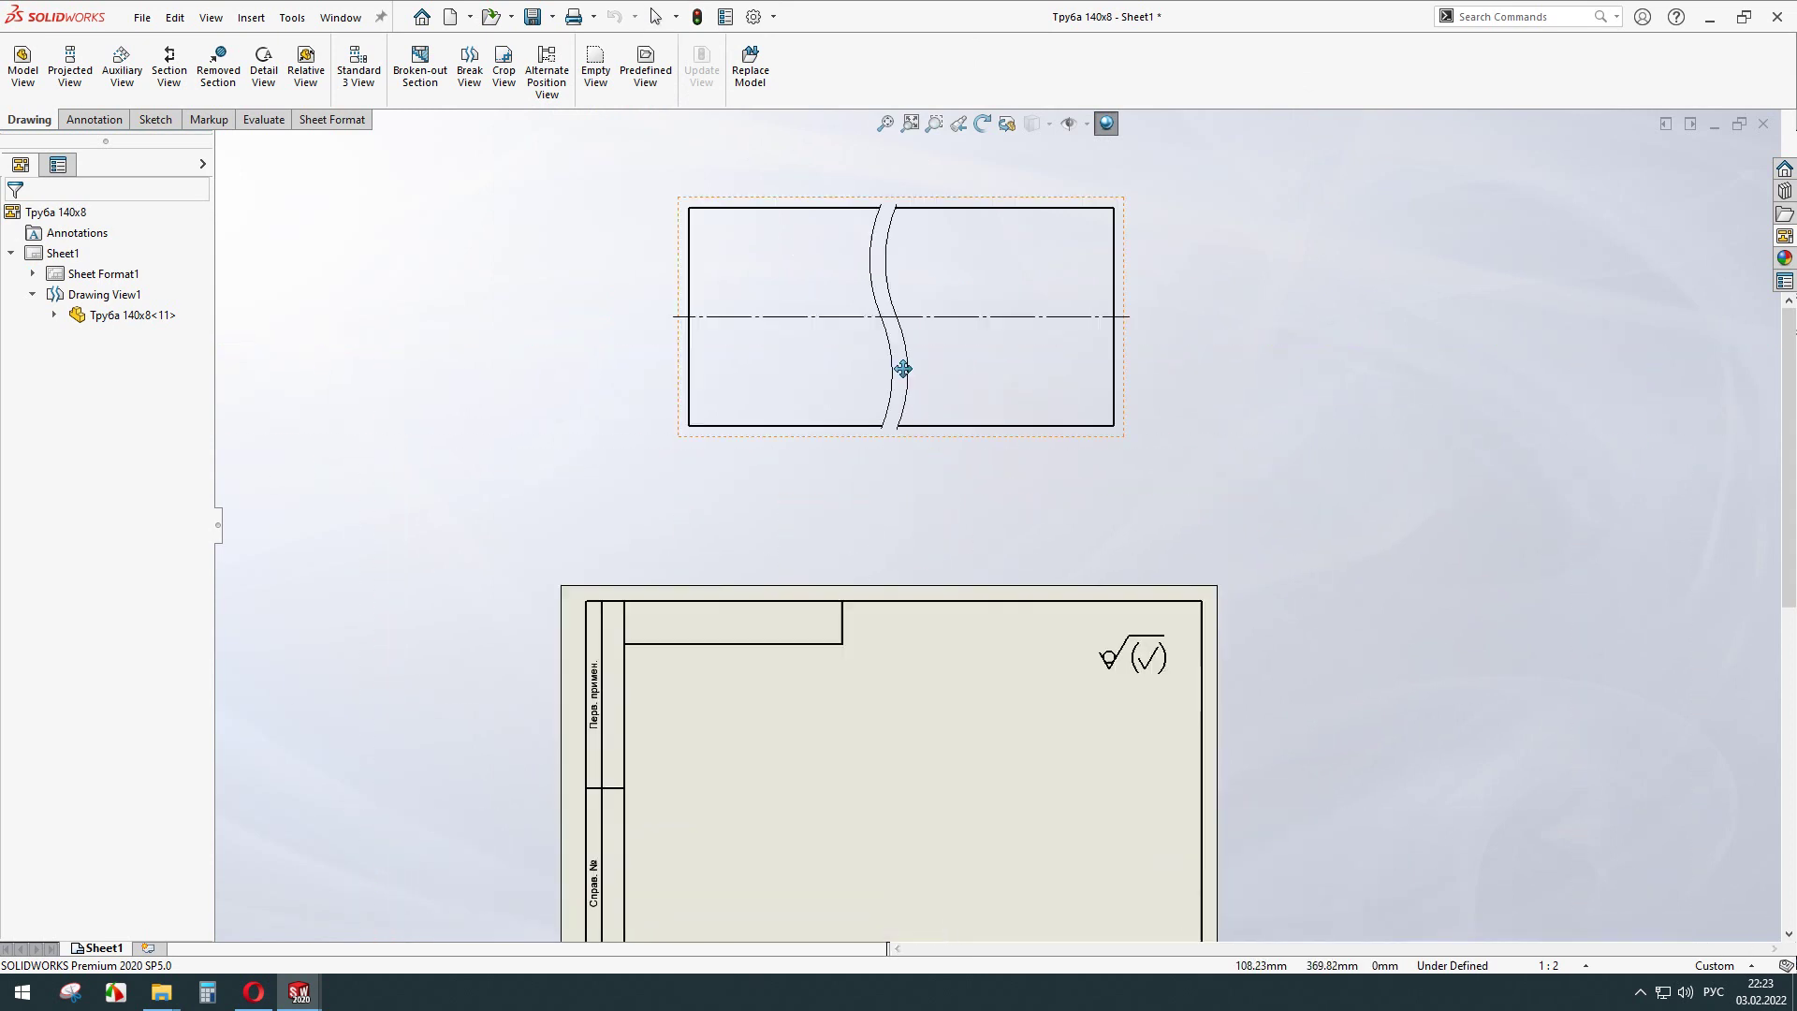
{"action": "scroll", "coordinate": [923, 464], "scroll_direction": "up", "scroll_amount": 2}
{"action": "left_click_drag", "start_coordinate": [935, 322], "coordinate": [943, 712]}
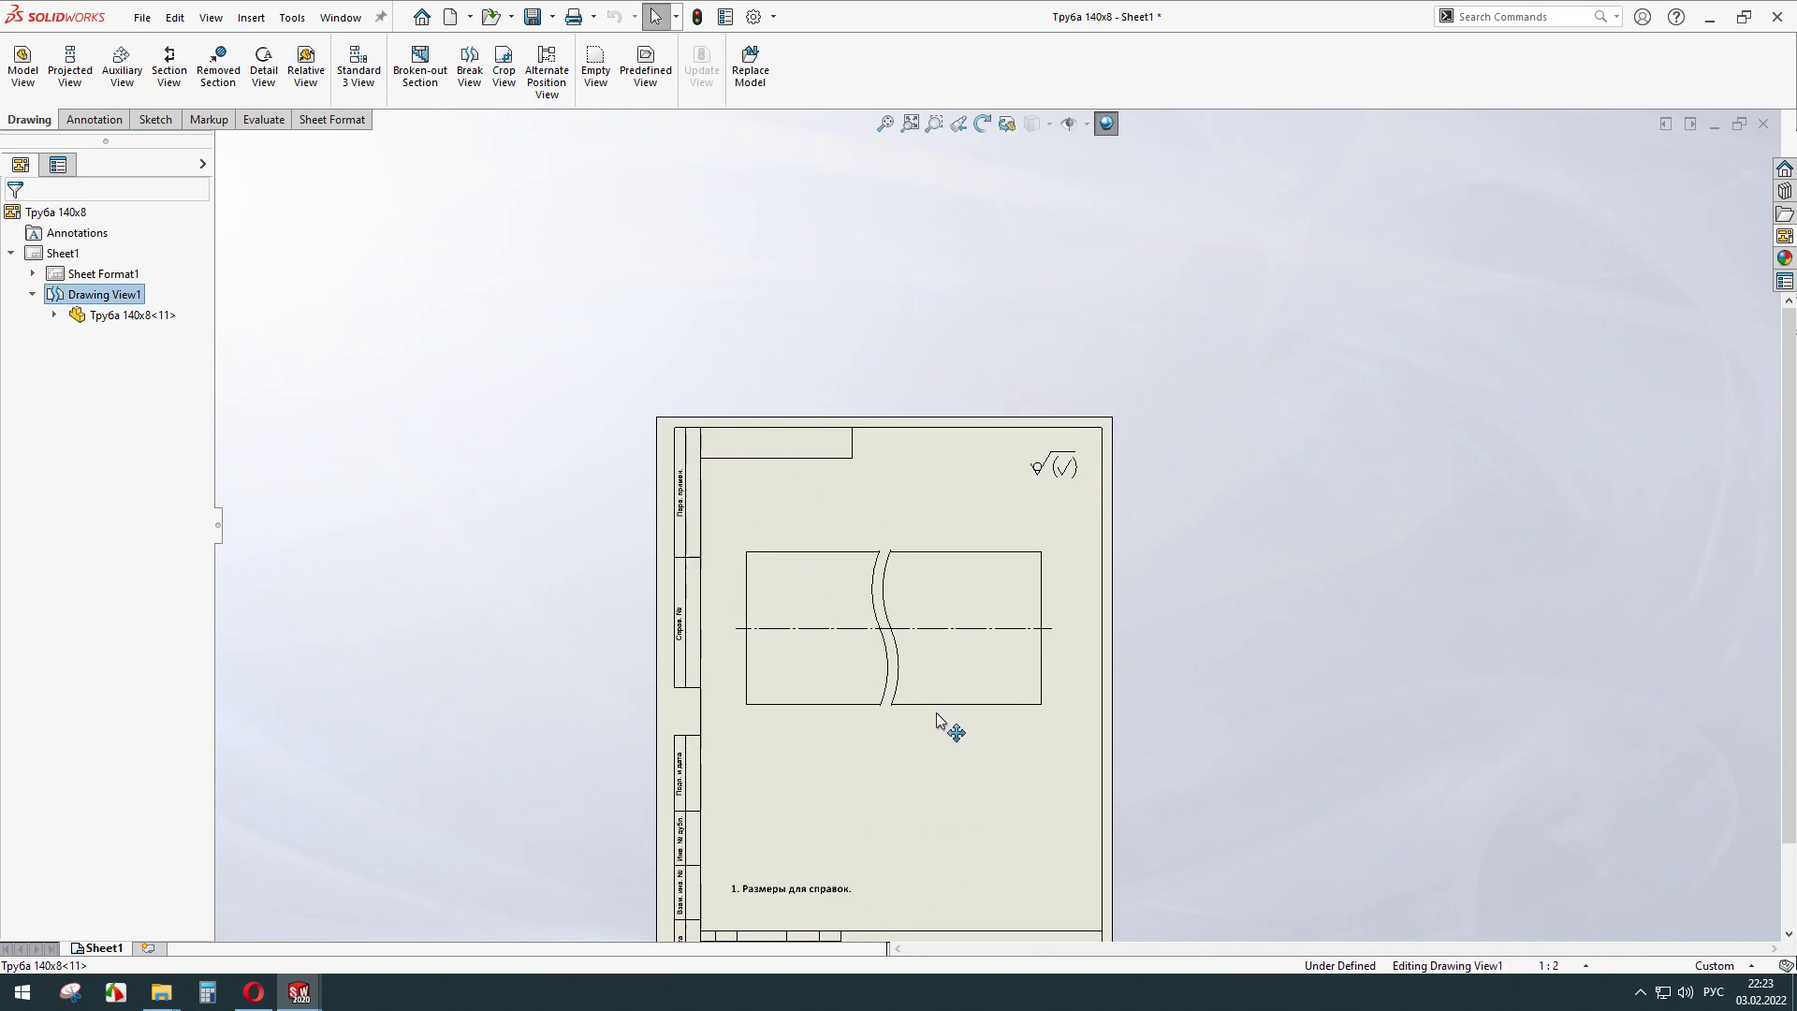
{"action": "scroll", "coordinate": [936, 712], "scroll_direction": "down", "scroll_amount": 1}
{"action": "scroll", "coordinate": [922, 561], "scroll_direction": "down", "scroll_amount": 1}
{"action": "left_click", "coordinate": [914, 514]}
{"action": "scroll", "coordinate": [907, 514], "scroll_direction": "down", "scroll_amount": 2}
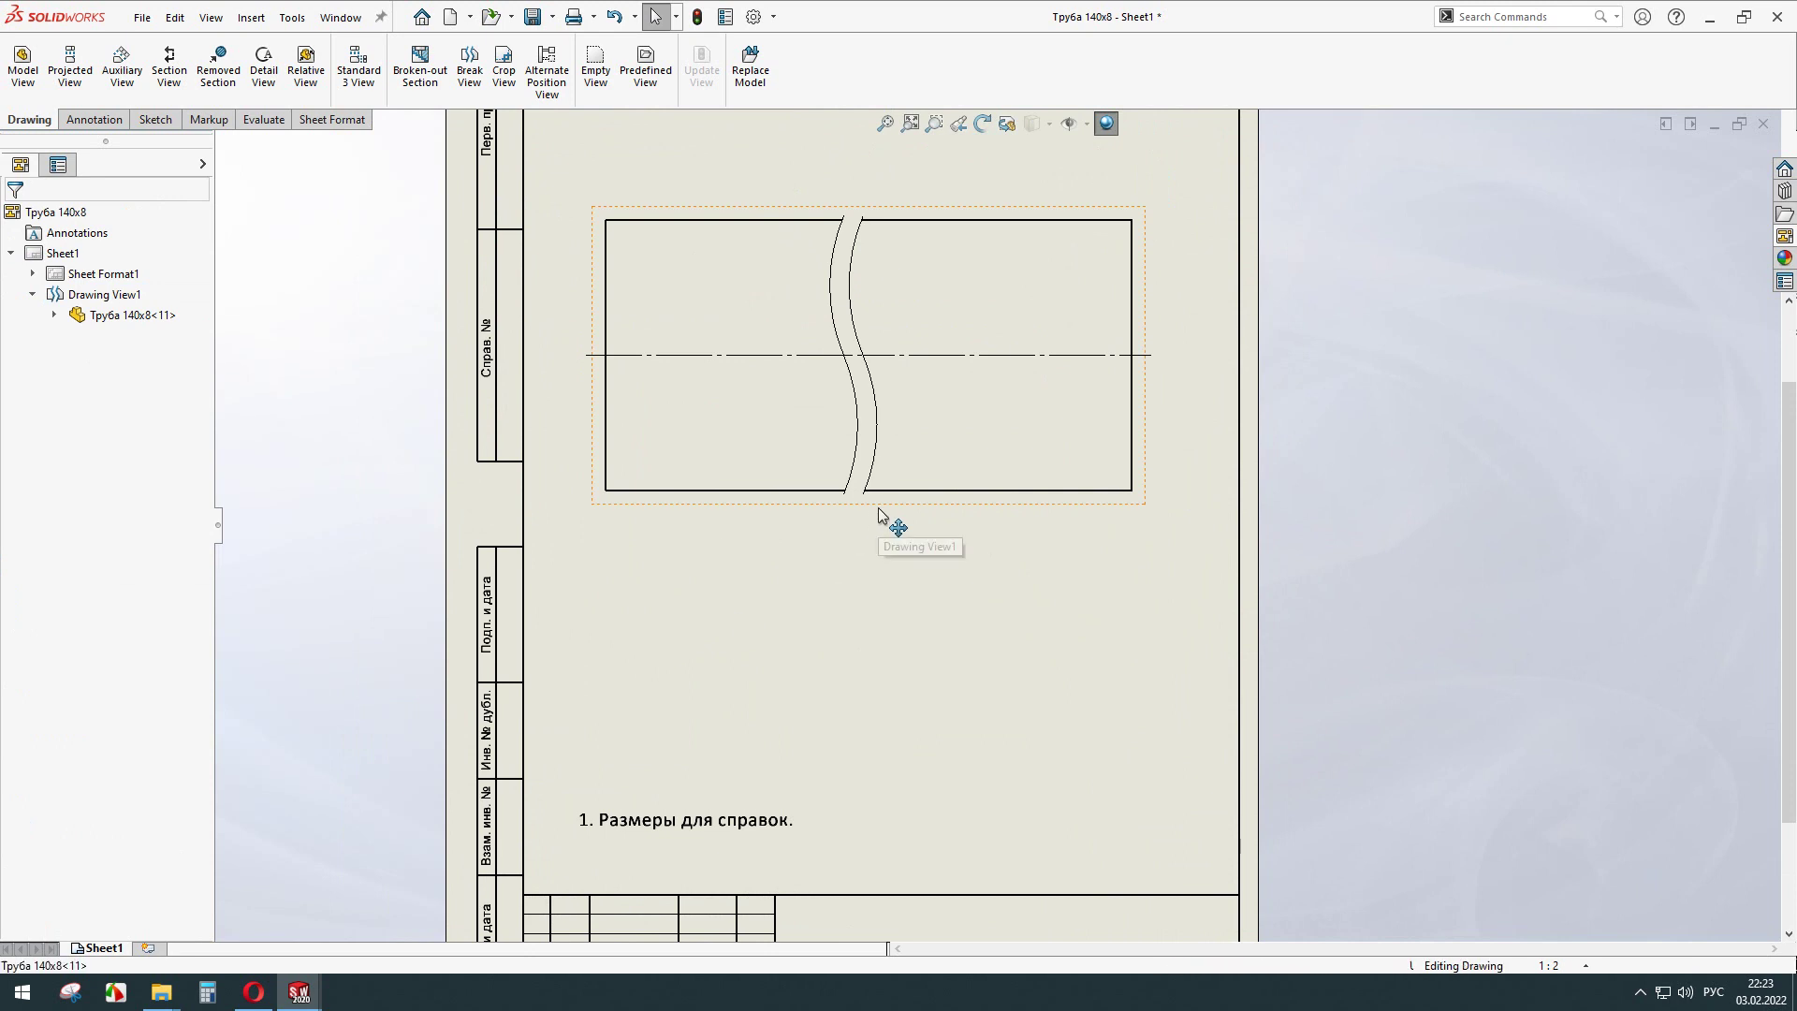
{"action": "left_click", "coordinate": [878, 507]}
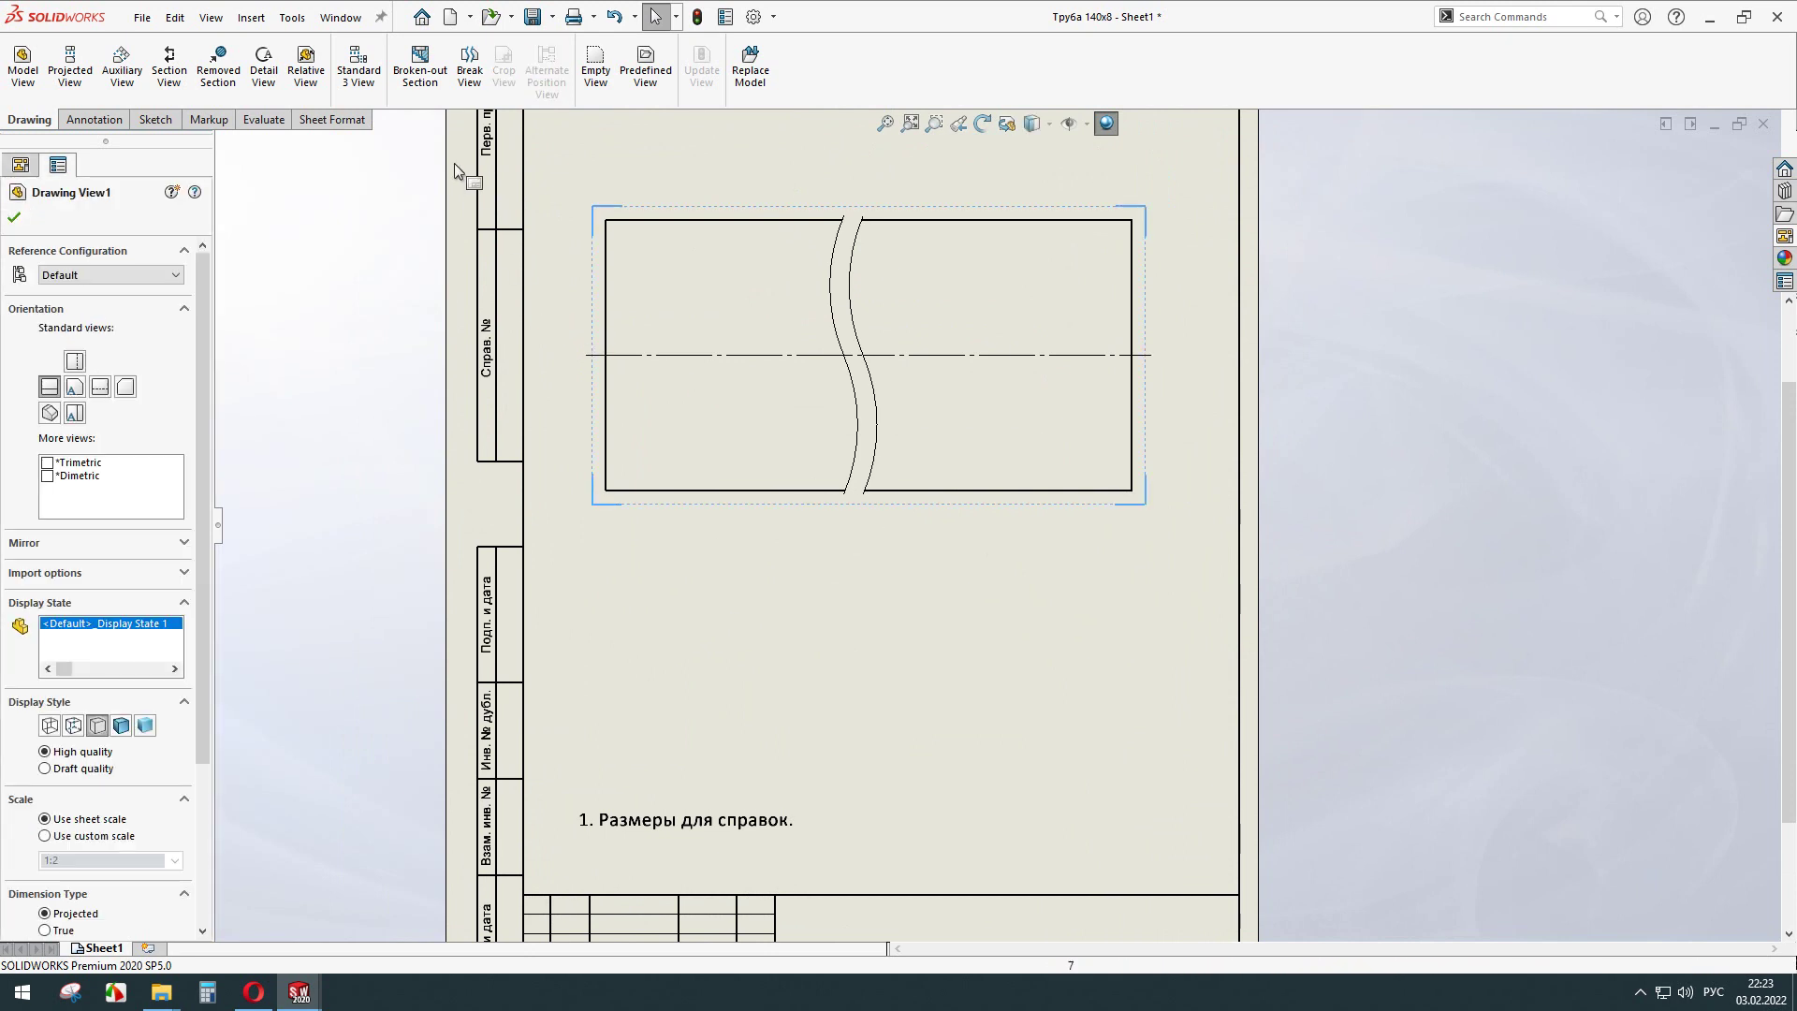
Cut a broken-out section around the whole view, depth set by the pipe's end edge.
{"action": "left_click", "coordinate": [423, 82]}
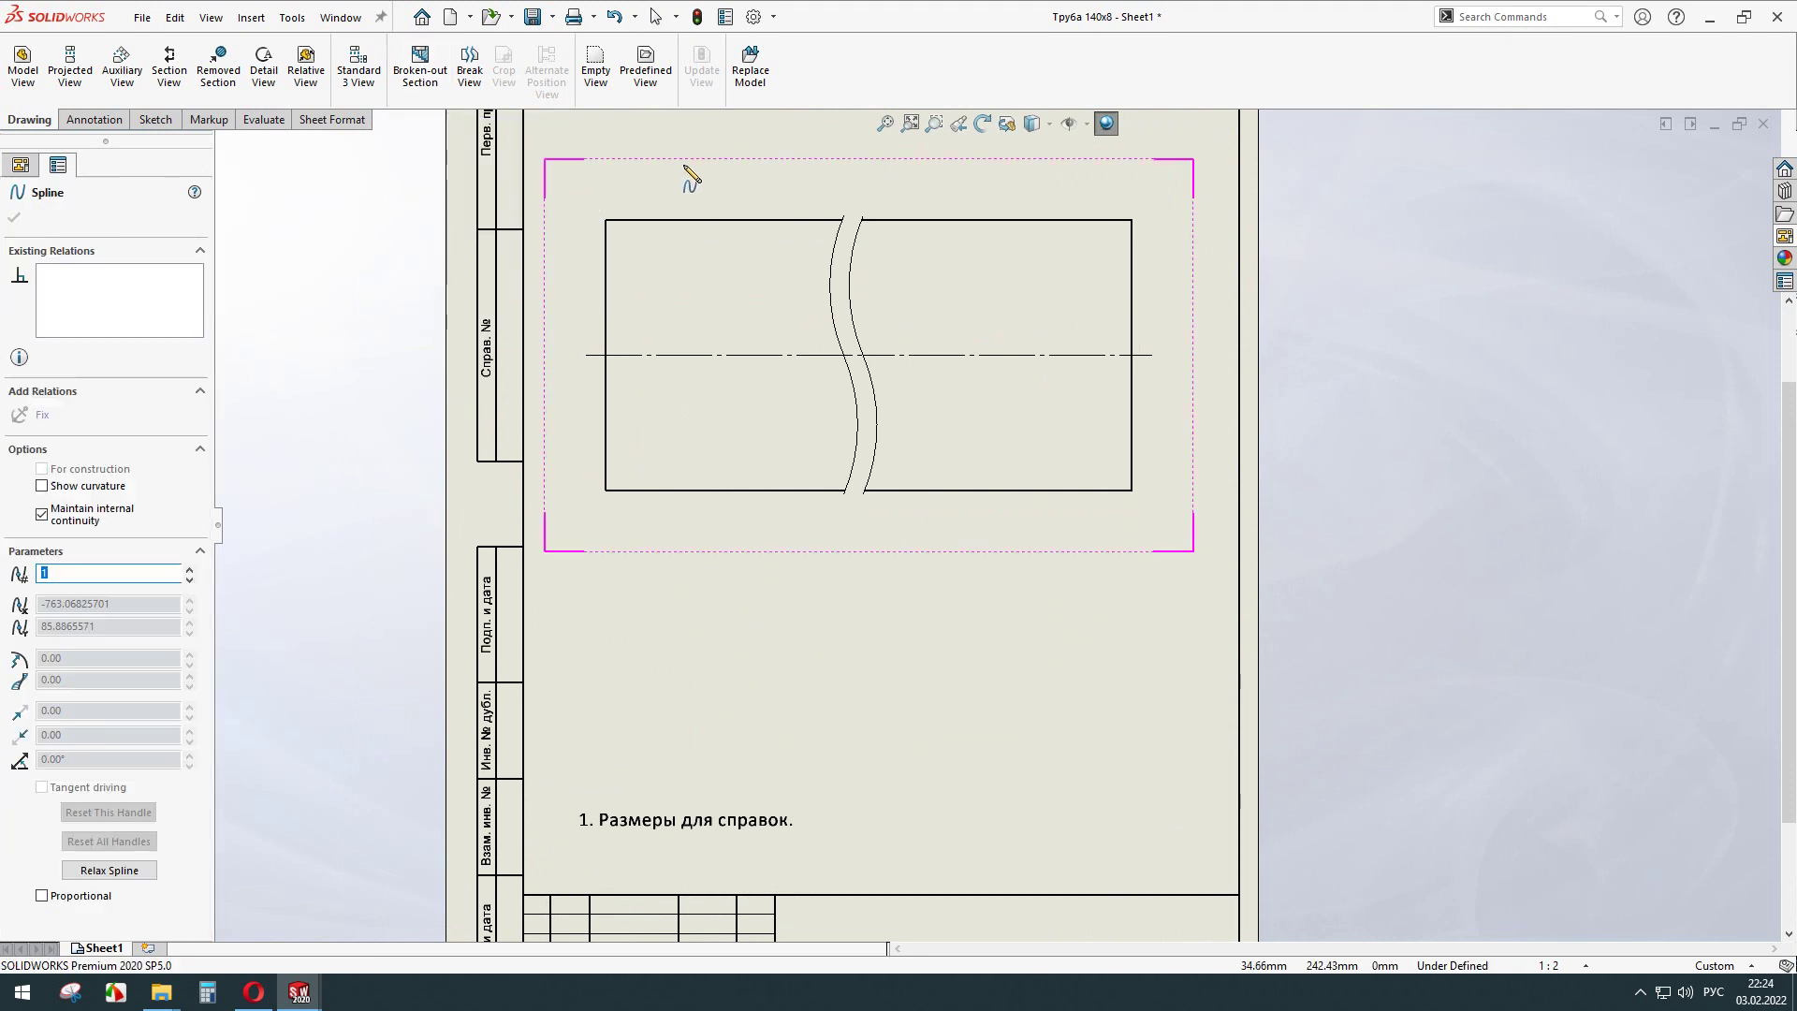
{"action": "left_click", "coordinate": [581, 189]}
{"action": "left_click", "coordinate": [847, 121]}
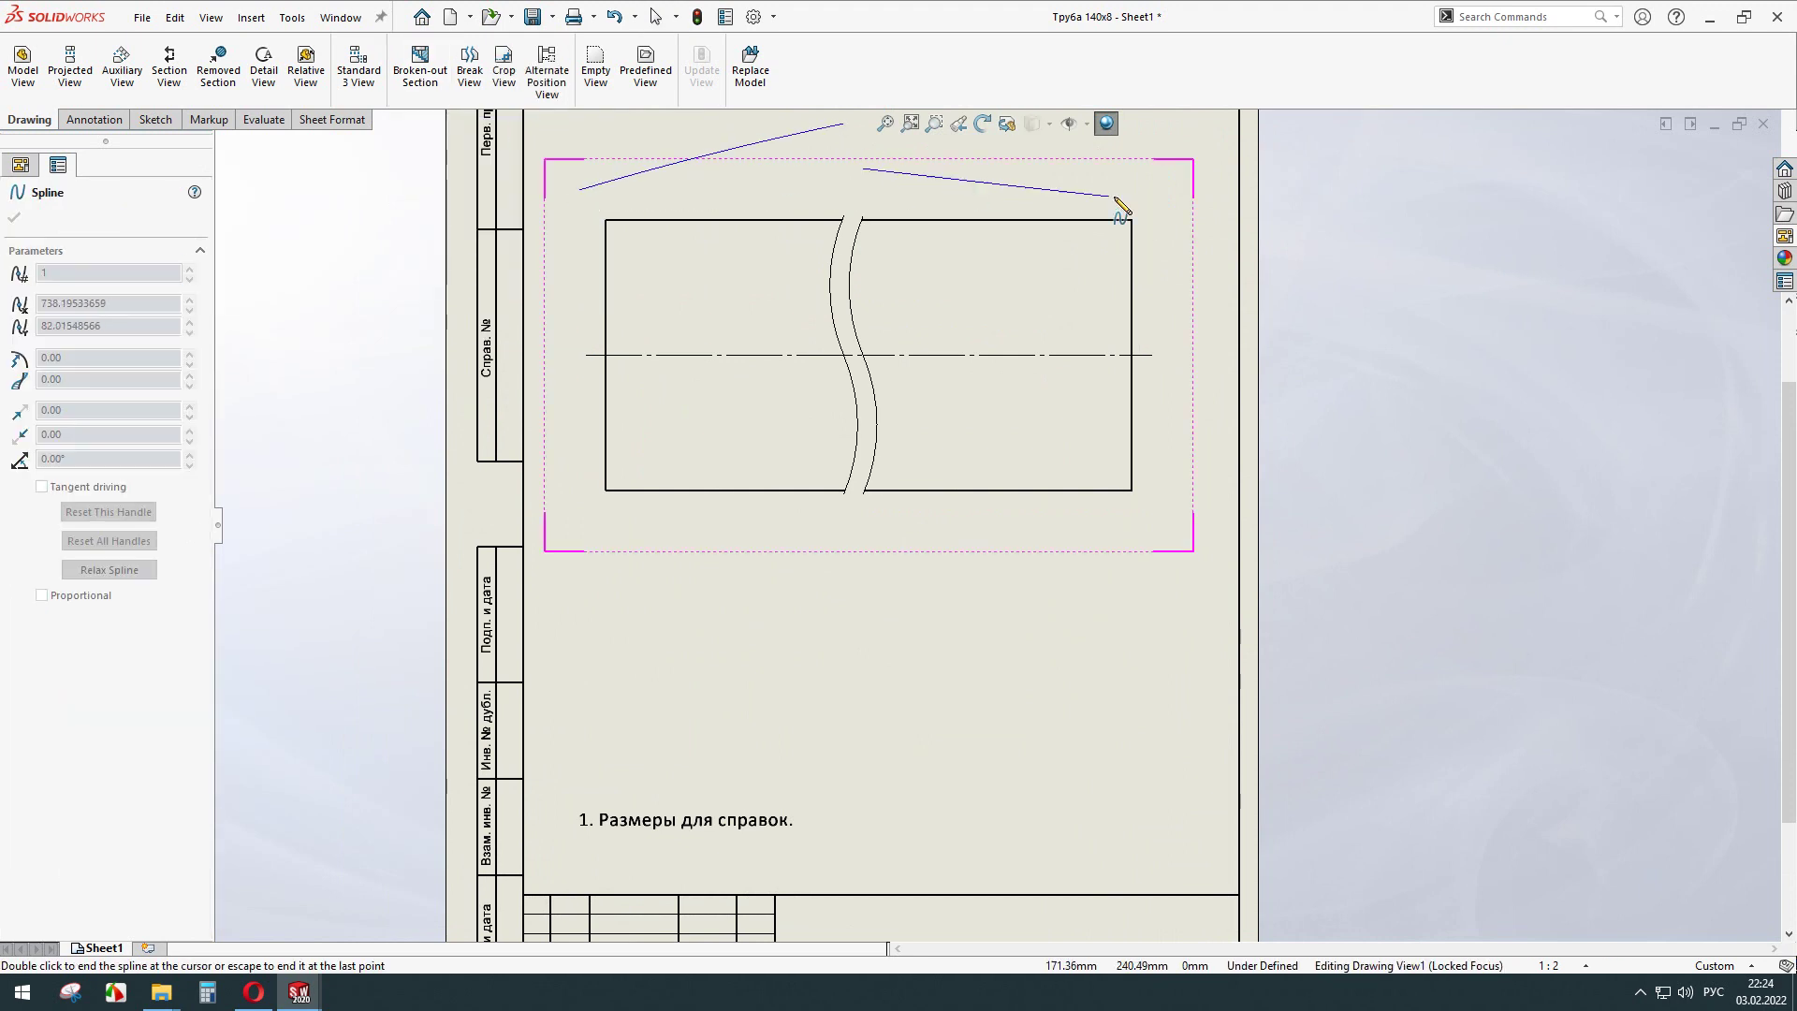
{"action": "left_click", "coordinate": [1140, 522]}
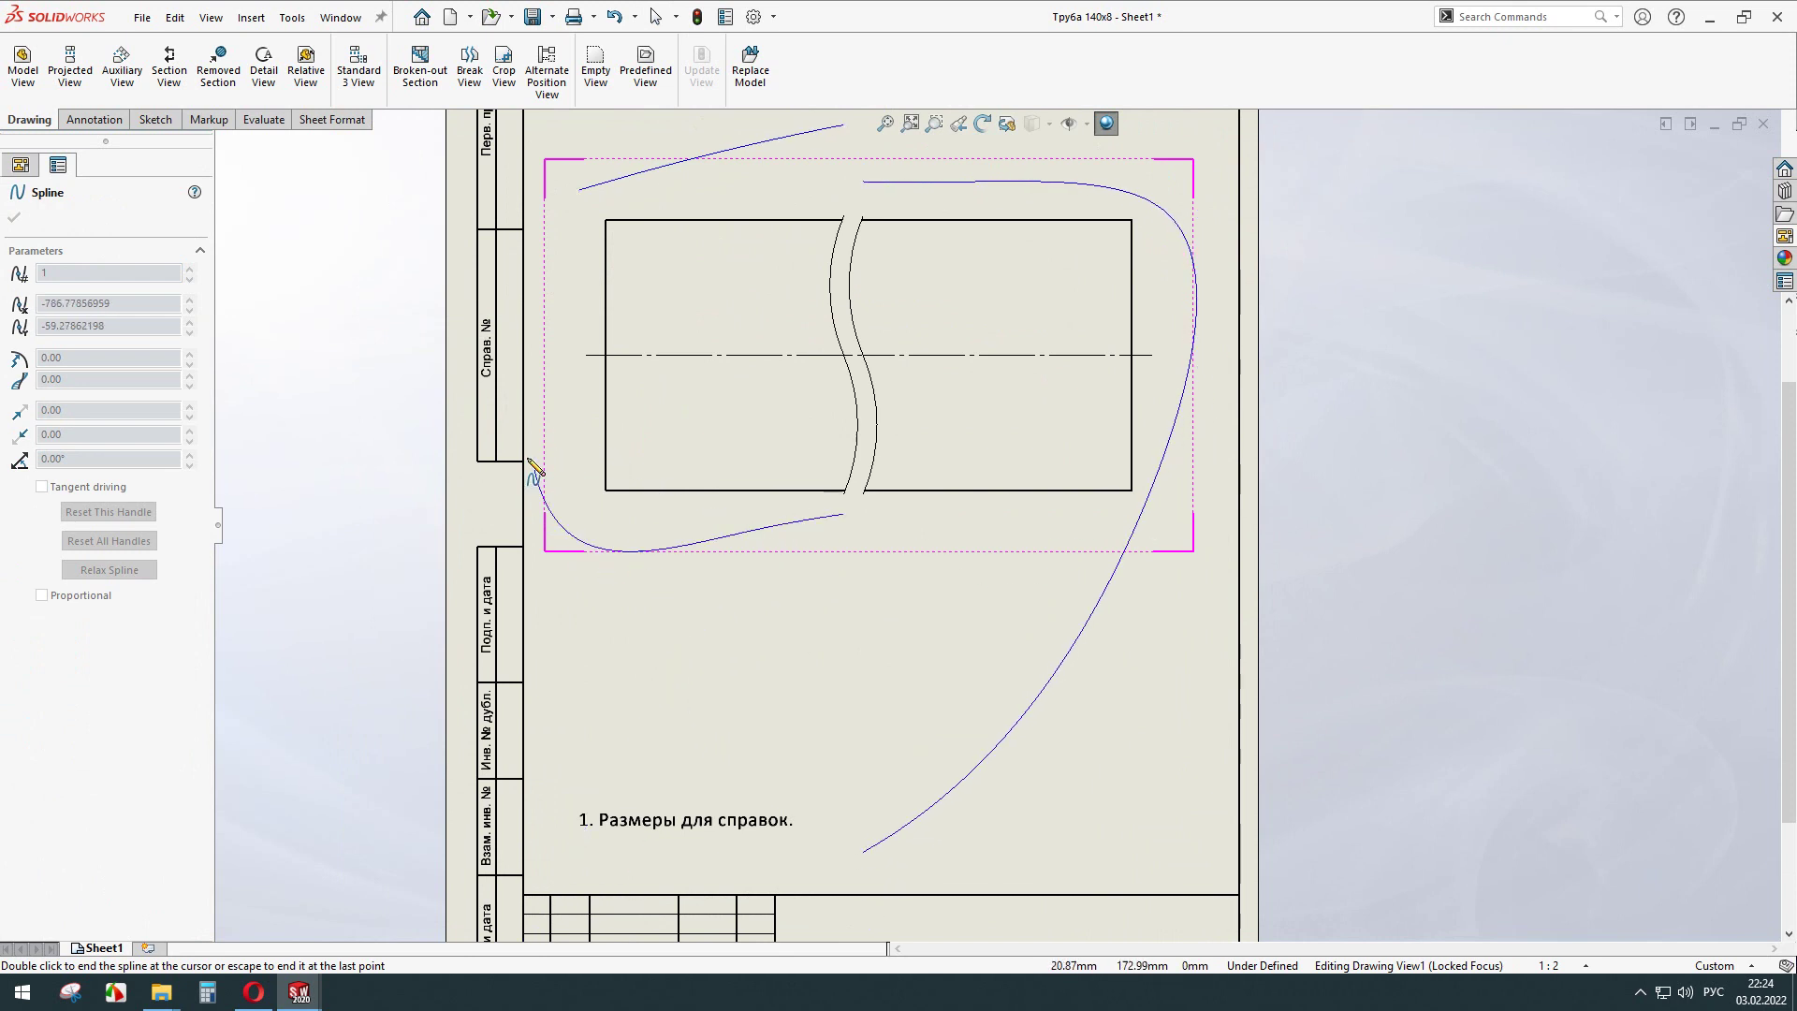
{"action": "left_click", "coordinate": [579, 189]}
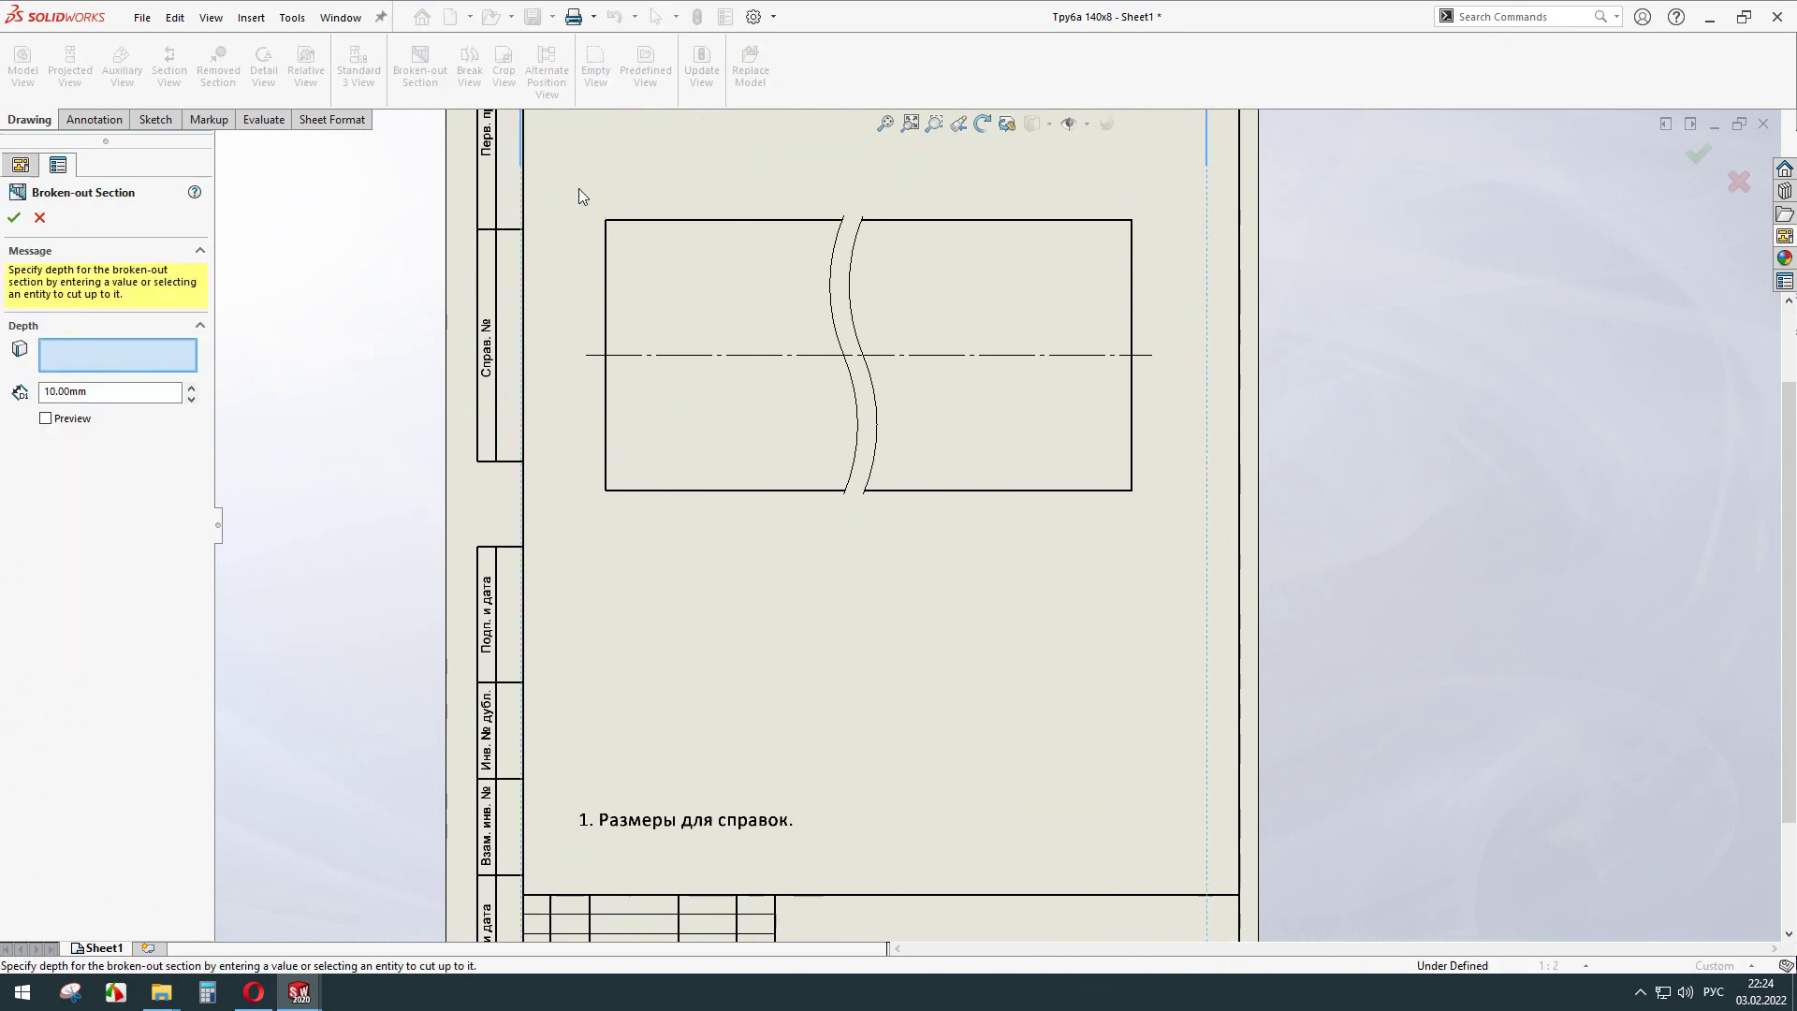
{"action": "left_click", "coordinate": [606, 305]}
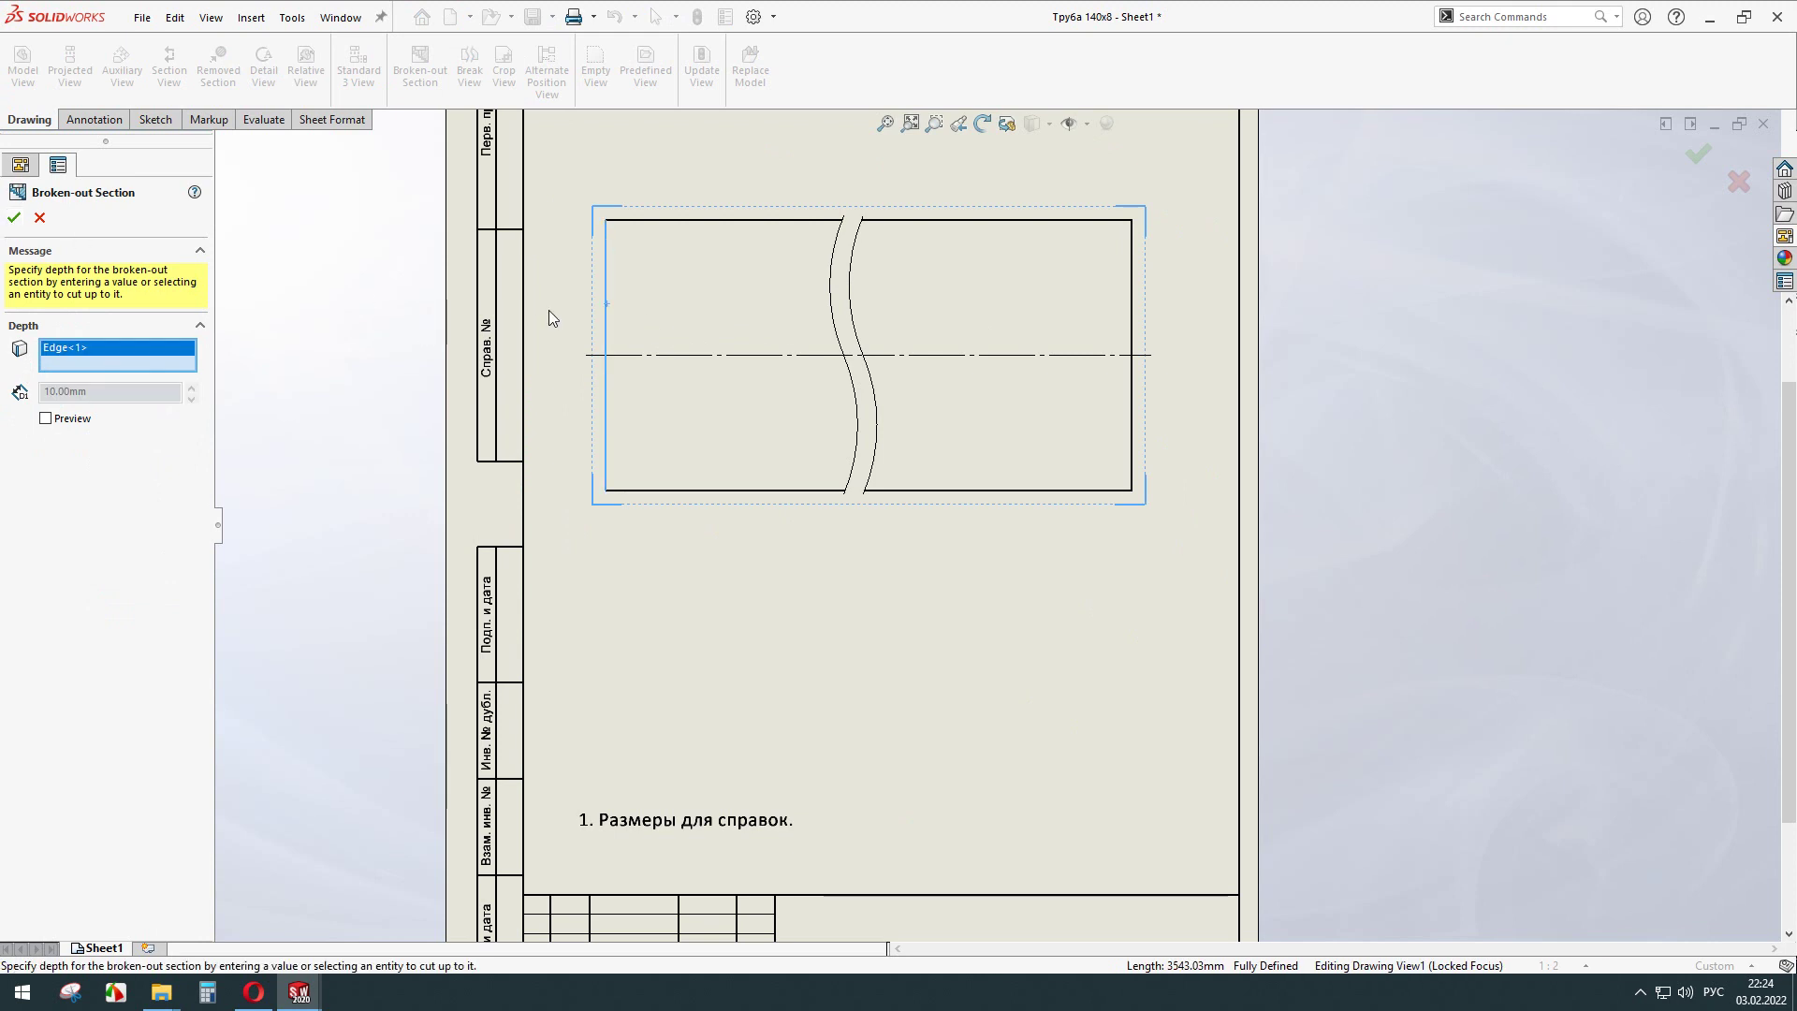
{"action": "left_click", "coordinate": [14, 217]}
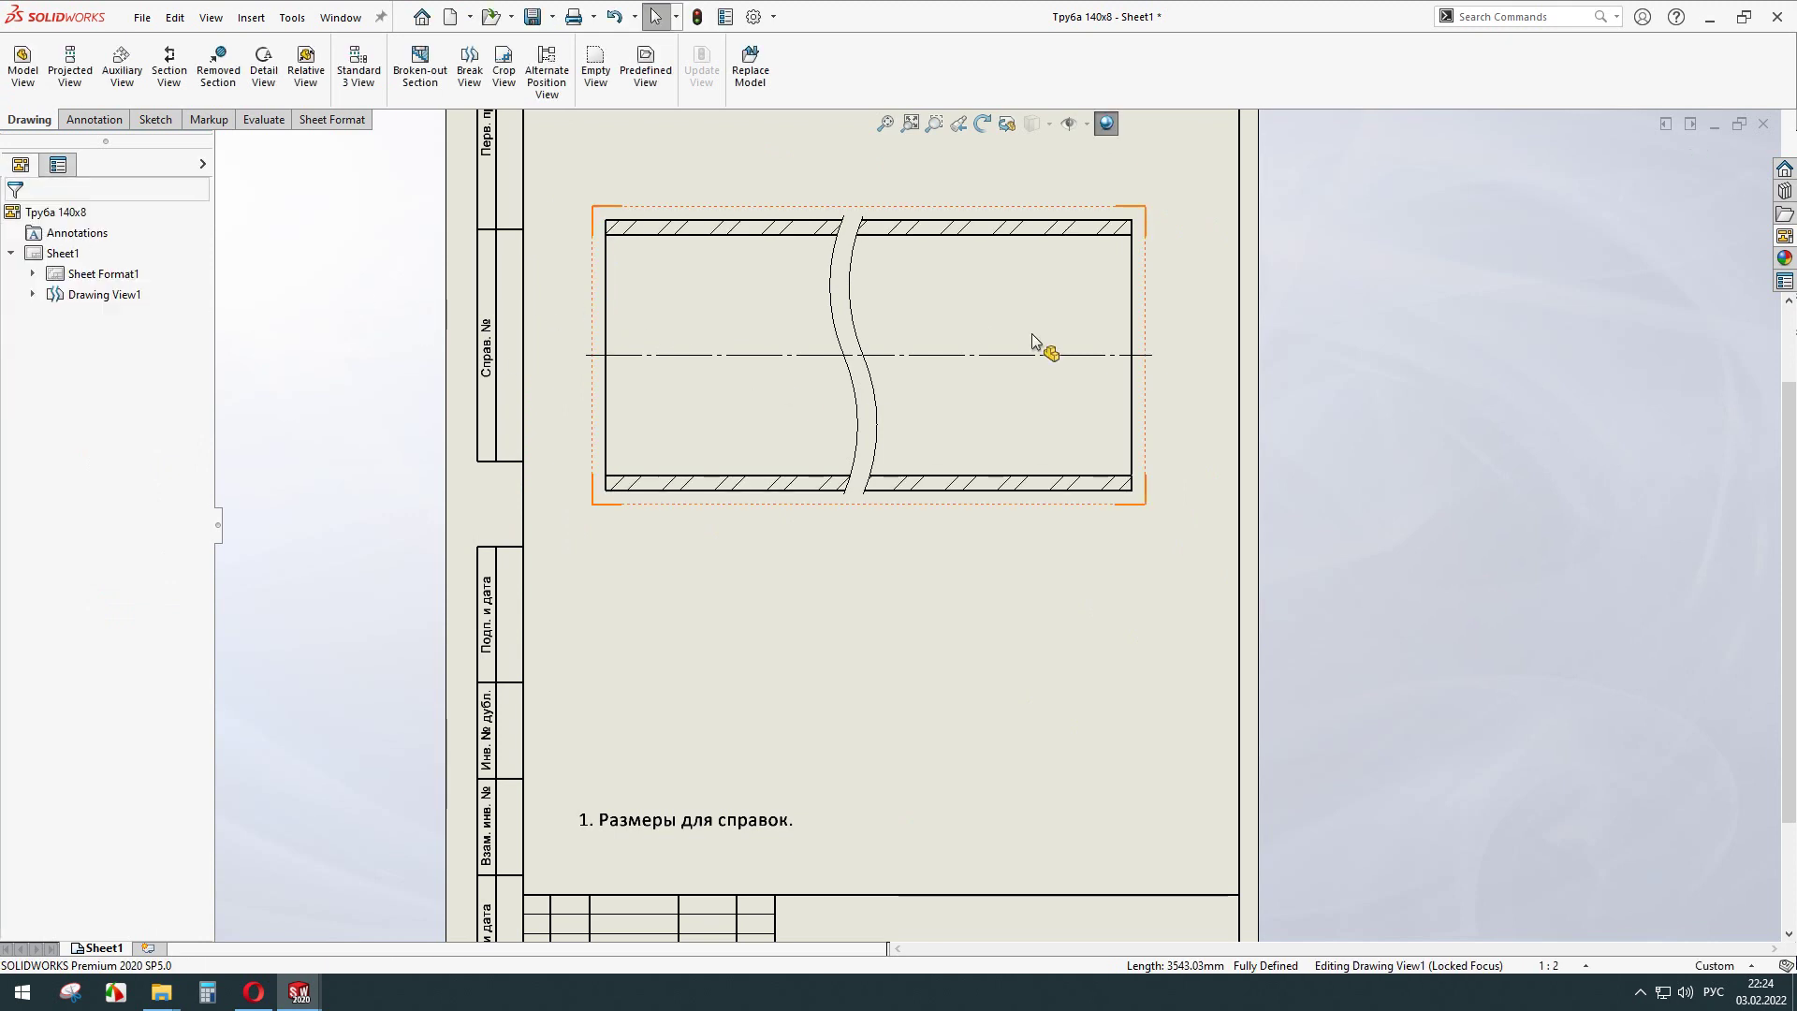
{"action": "scroll", "coordinate": [1032, 341], "scroll_direction": "down", "scroll_amount": 2}
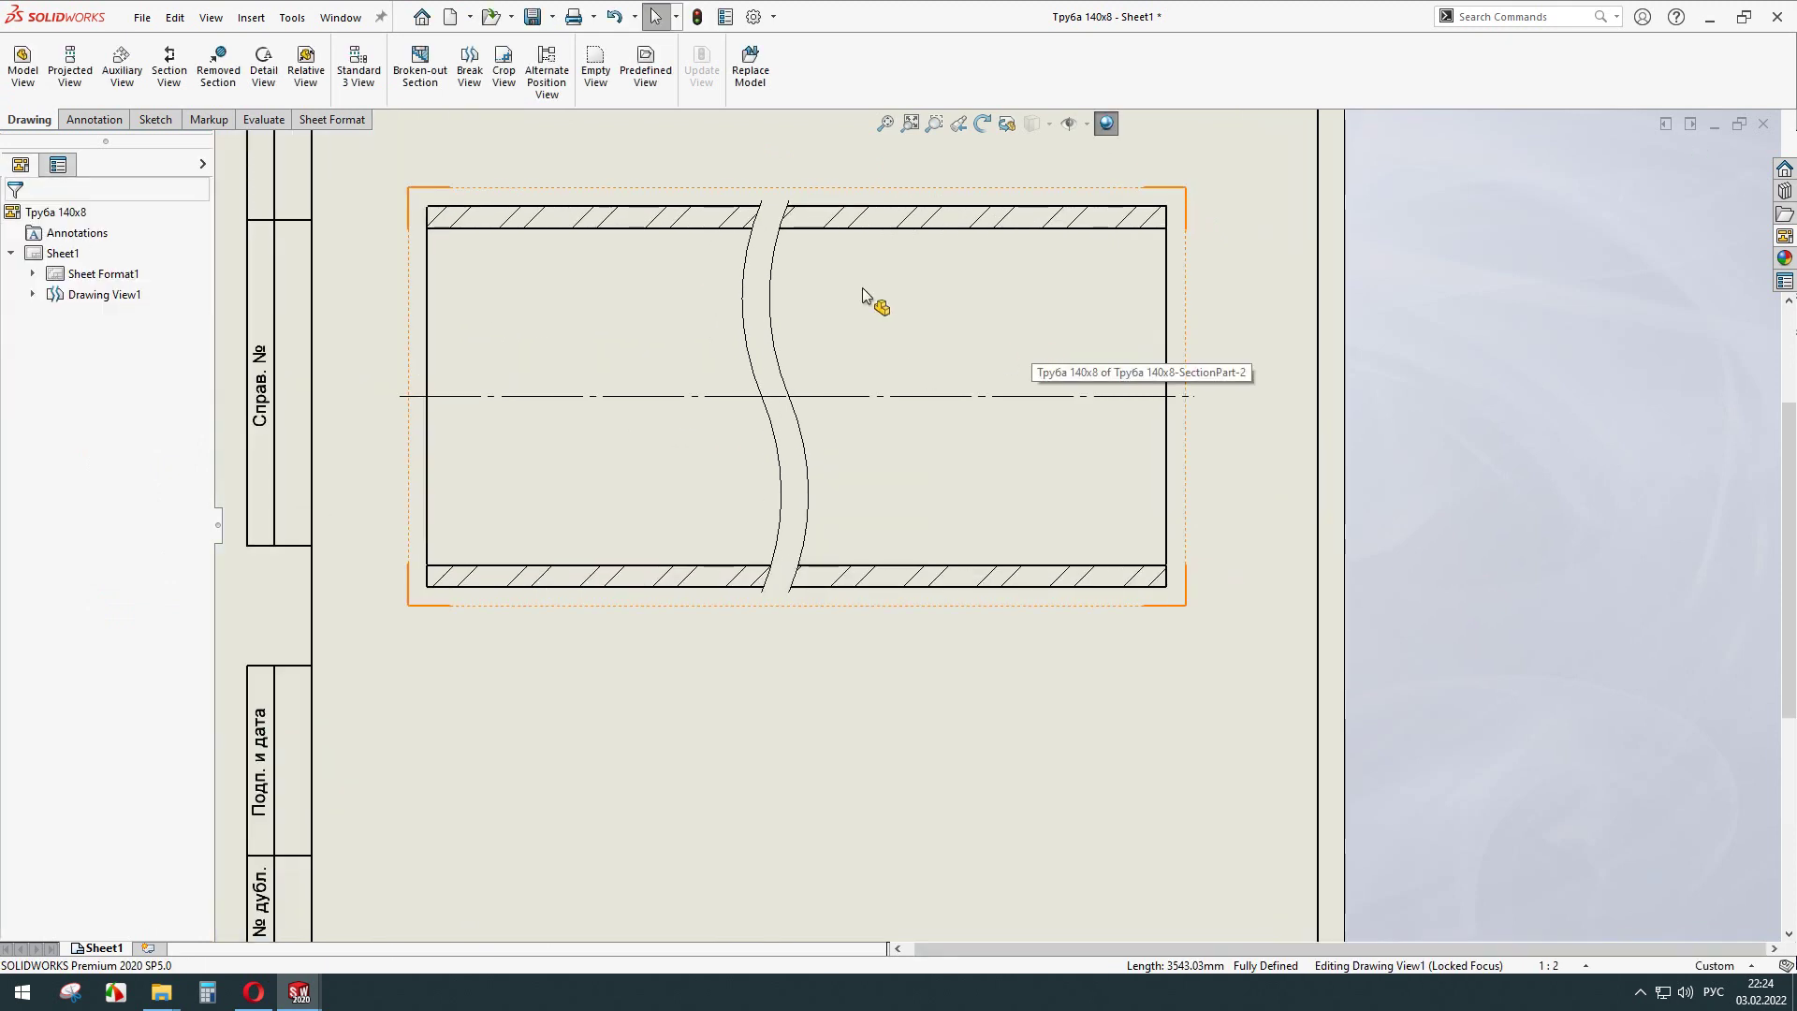
Inspect the upper-left wall hatch region's properties, leaving it unchanged.
{"action": "scroll", "coordinate": [862, 290], "scroll_direction": "up", "scroll_amount": 2}
{"action": "scroll", "coordinate": [833, 323], "scroll_direction": "down", "scroll_amount": 1}
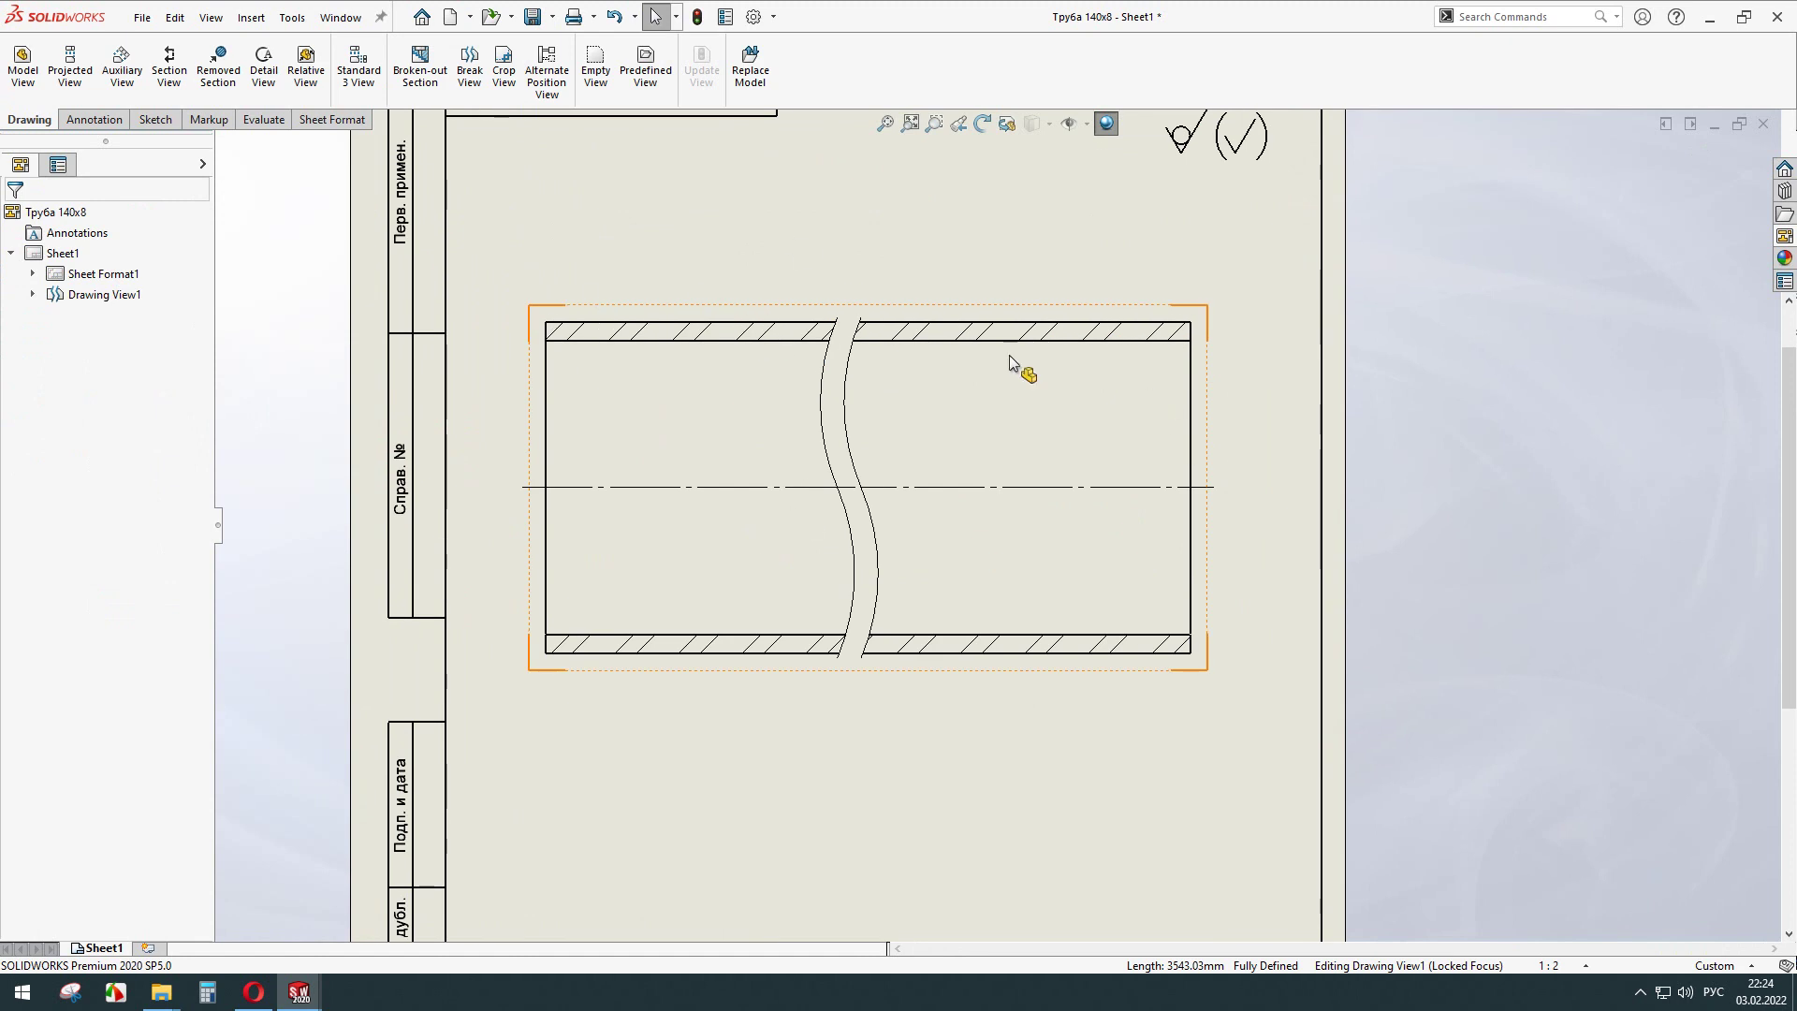
{"action": "scroll", "coordinate": [605, 275], "scroll_direction": "down", "scroll_amount": 1}
{"action": "key", "text": "Return"}
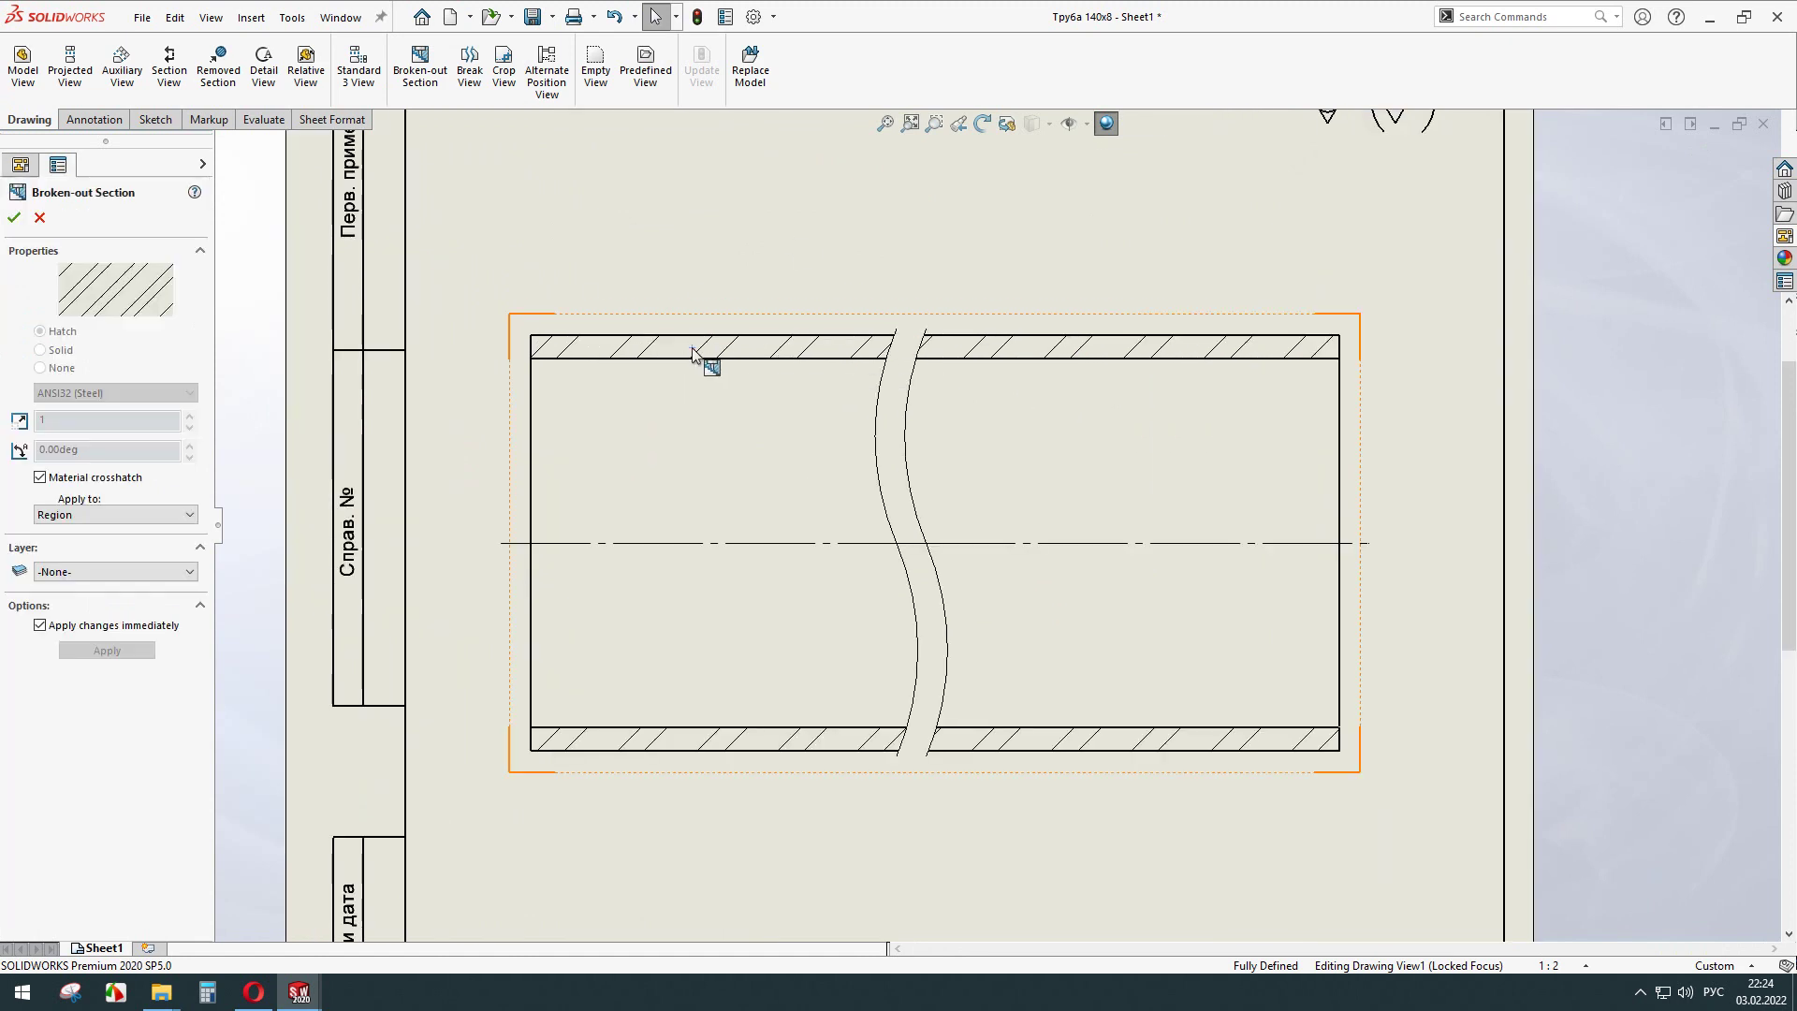
{"action": "left_click", "coordinate": [693, 350]}
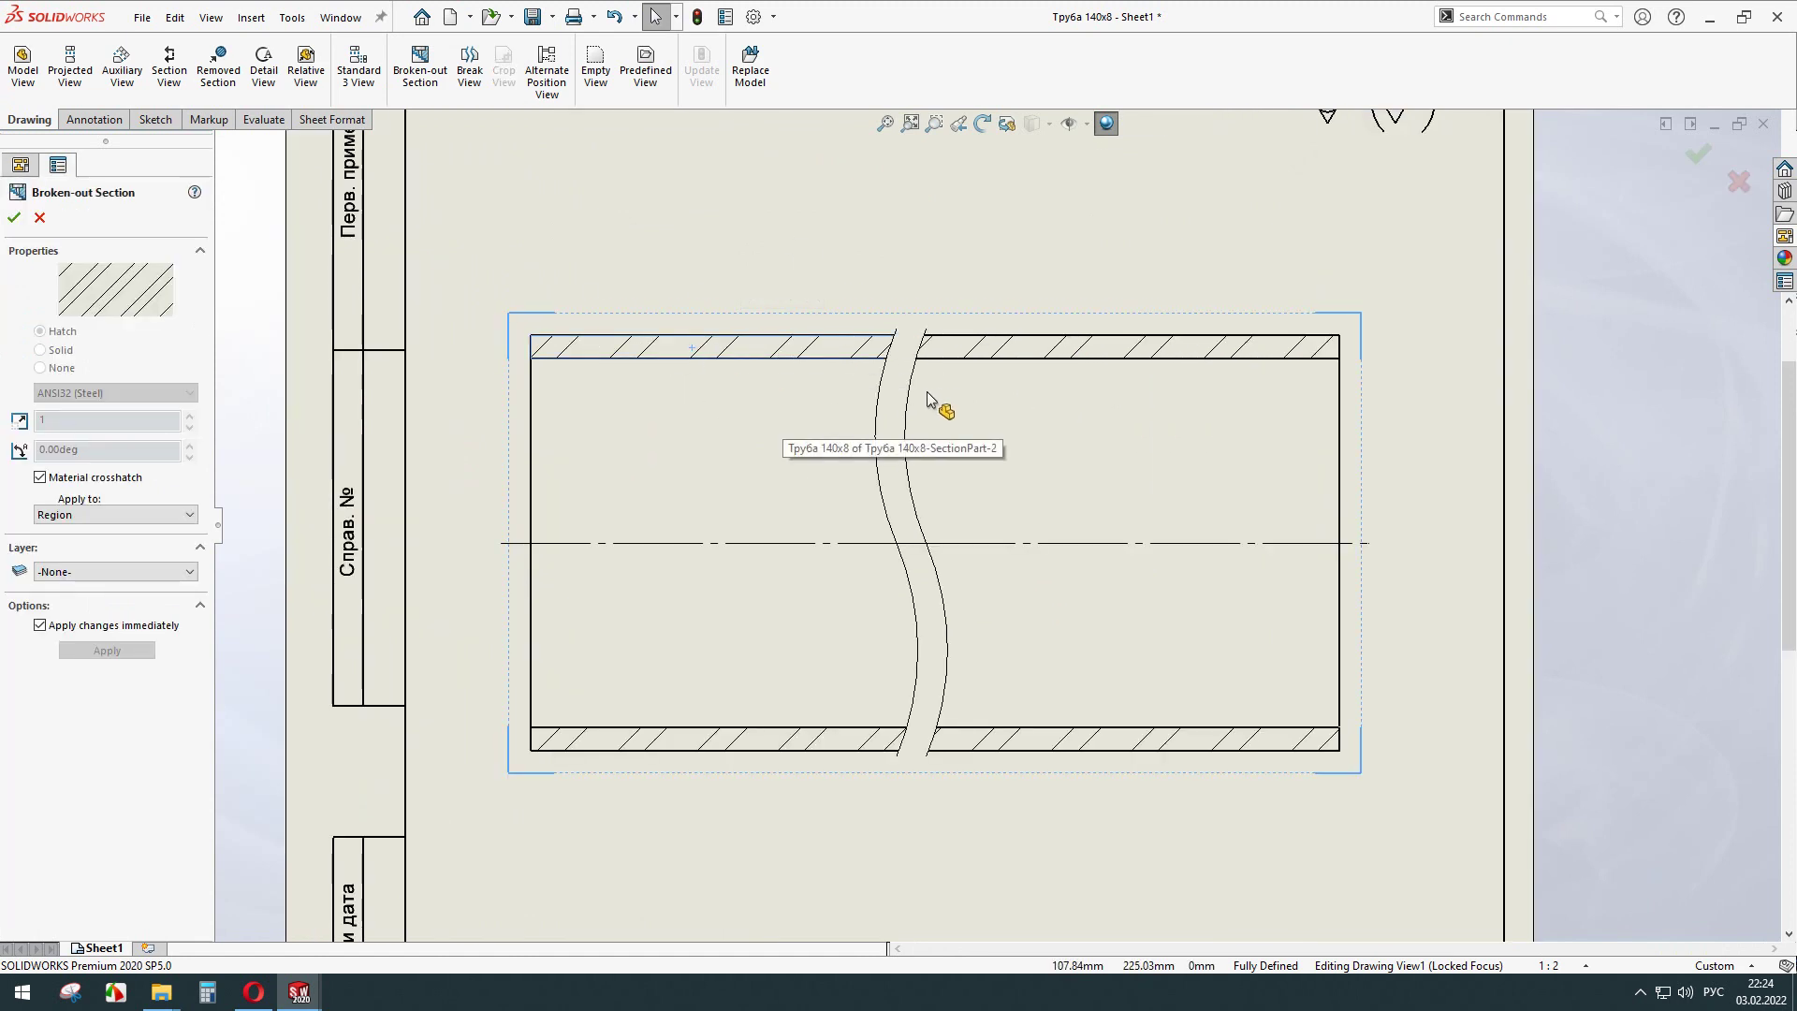
{"action": "key", "text": "Return"}
{"action": "left_click", "coordinate": [661, 216]}
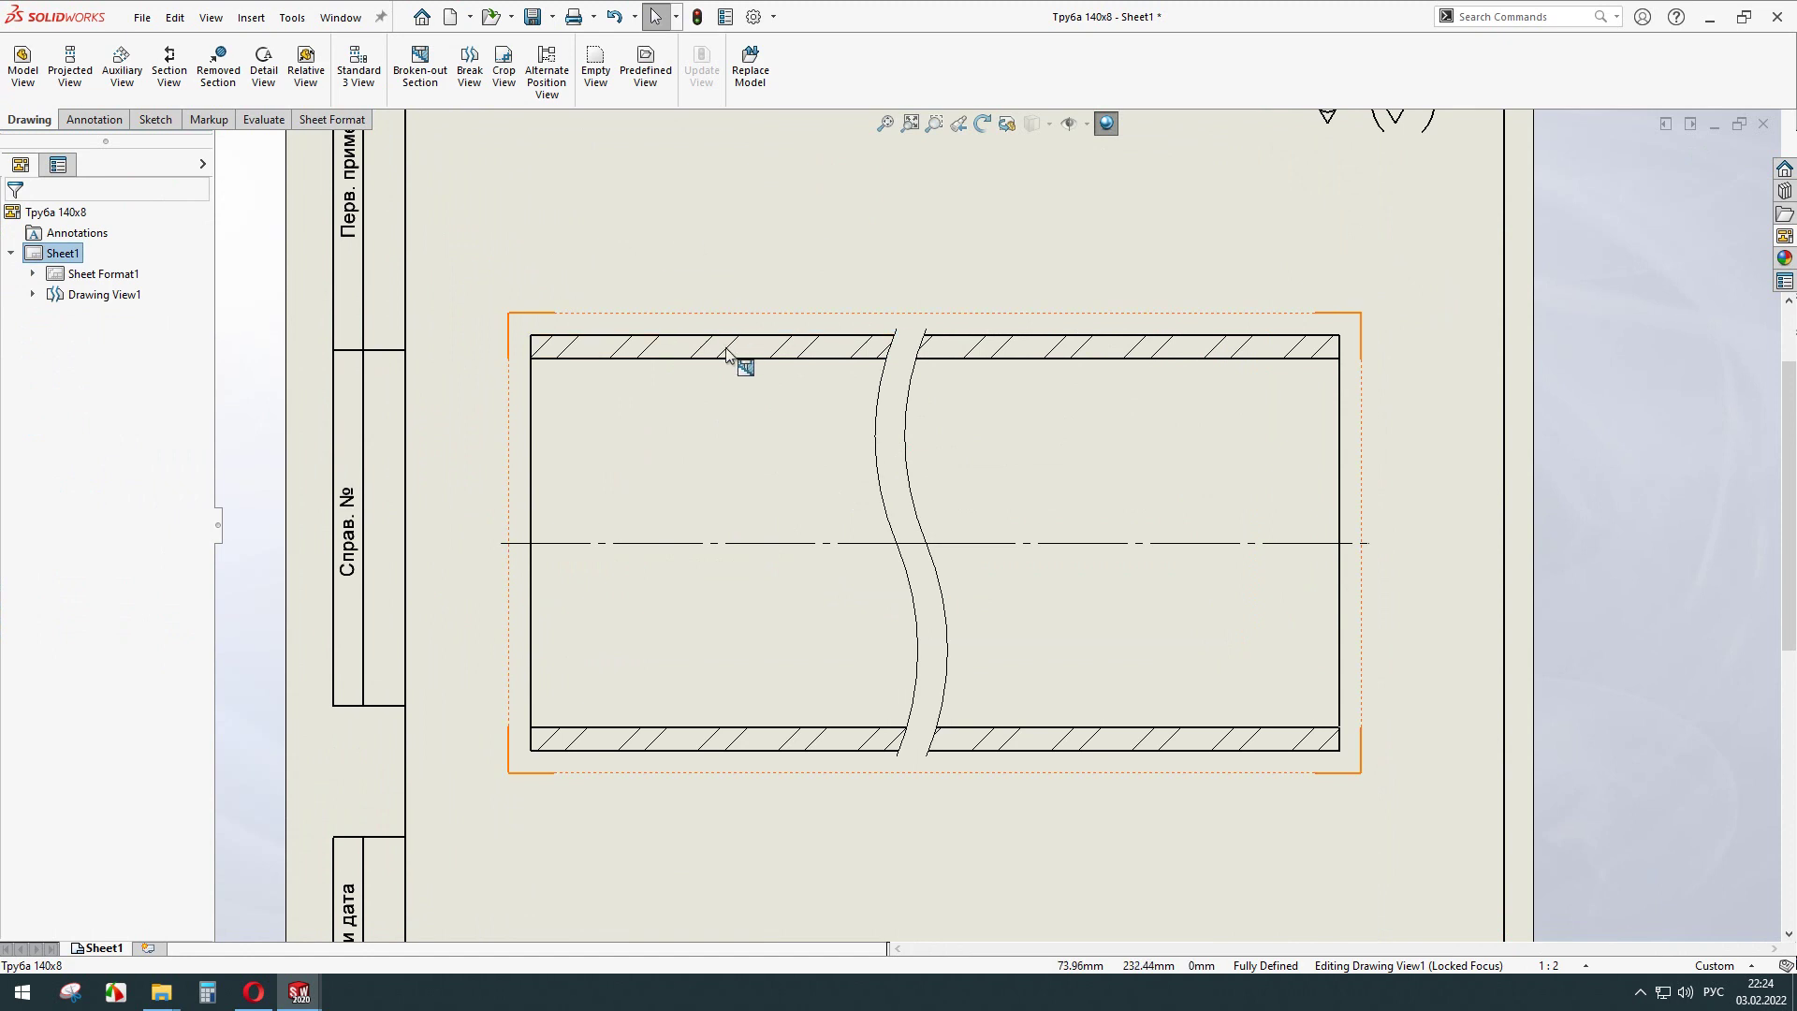
{"action": "scroll", "coordinate": [736, 340], "scroll_direction": "down", "scroll_amount": 3}
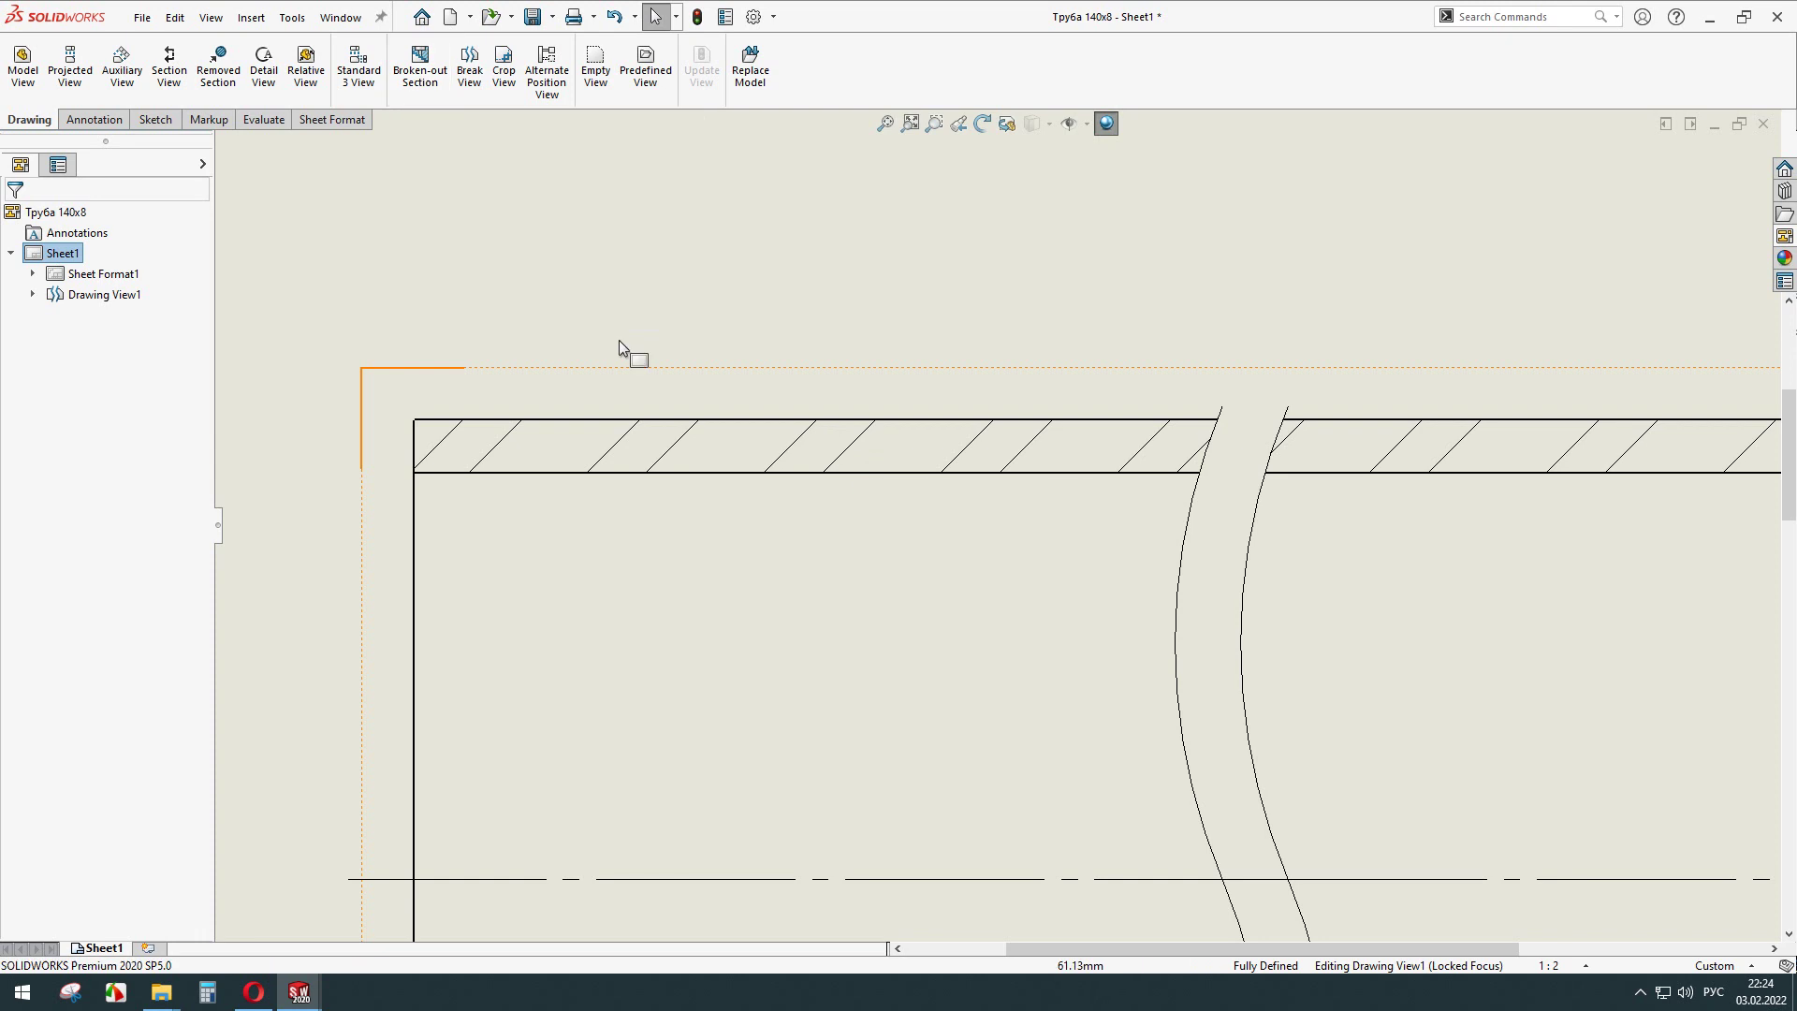
Replace the upper-right wall's material crosshatch with ISO (Steel) hatch at scale 1.5.
{"action": "left_click", "coordinate": [1334, 465]}
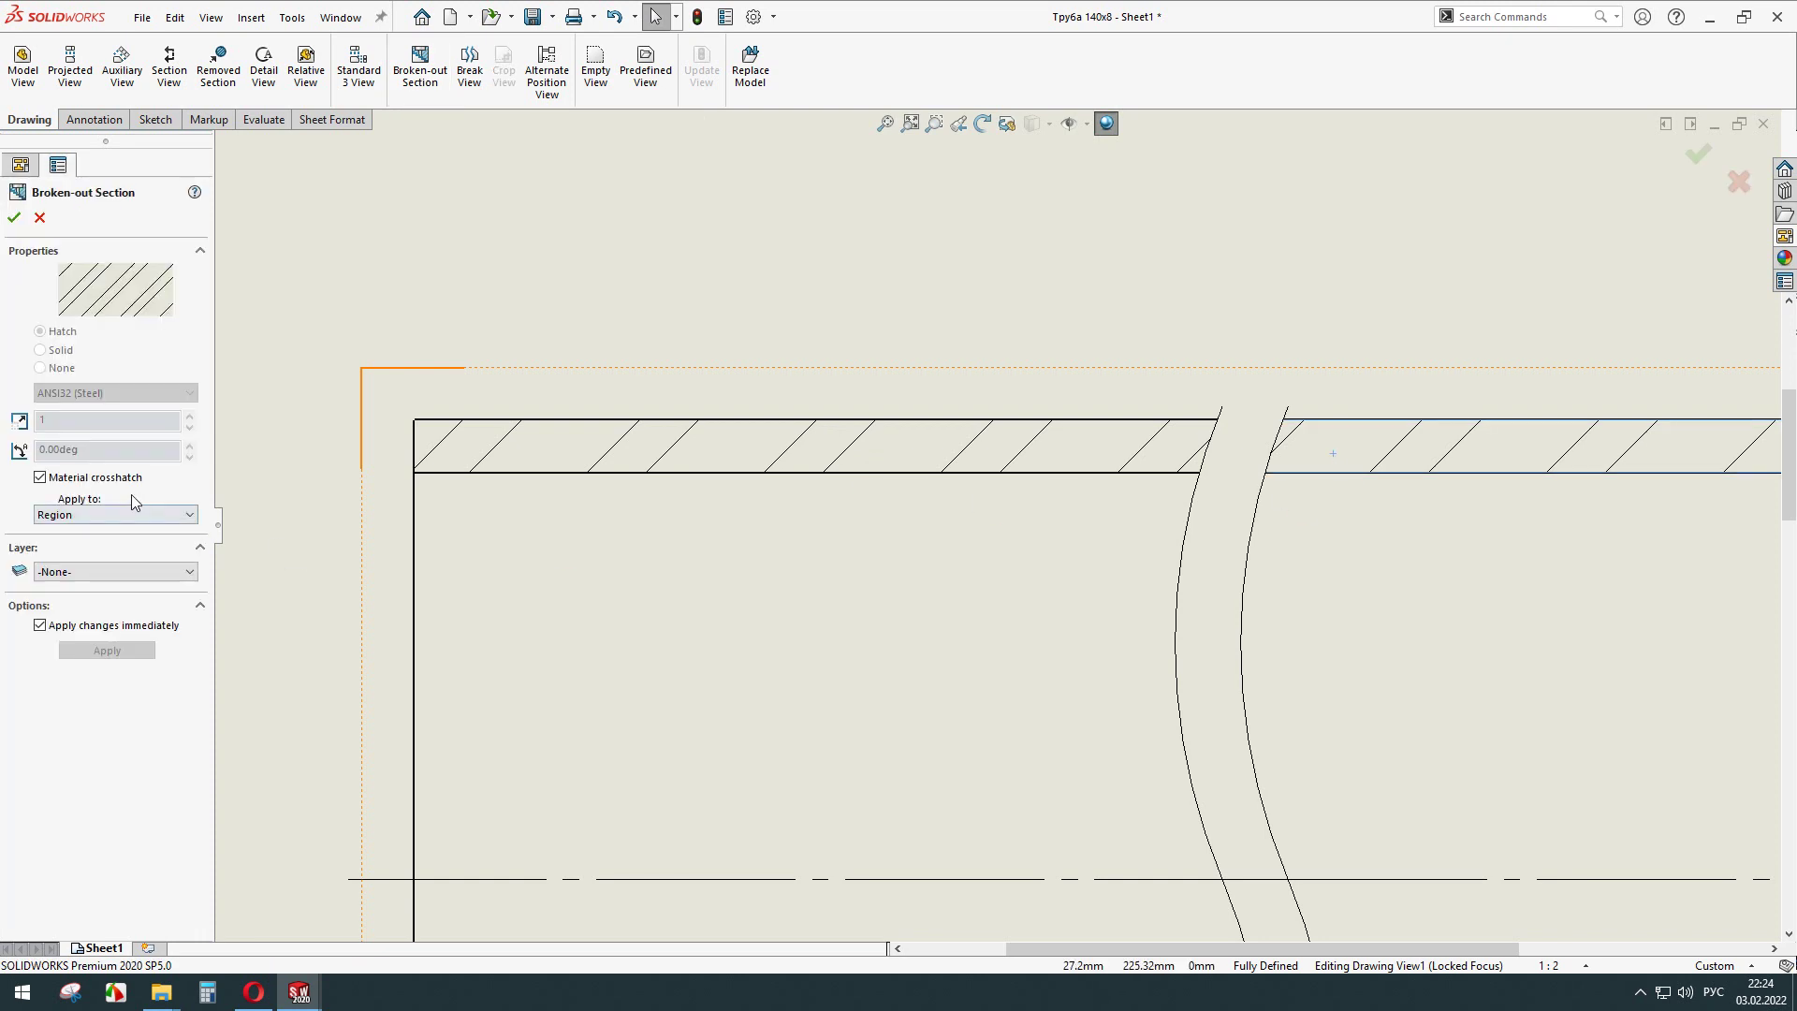
{"action": "left_click", "coordinate": [94, 477]}
{"action": "left_click", "coordinate": [112, 392]}
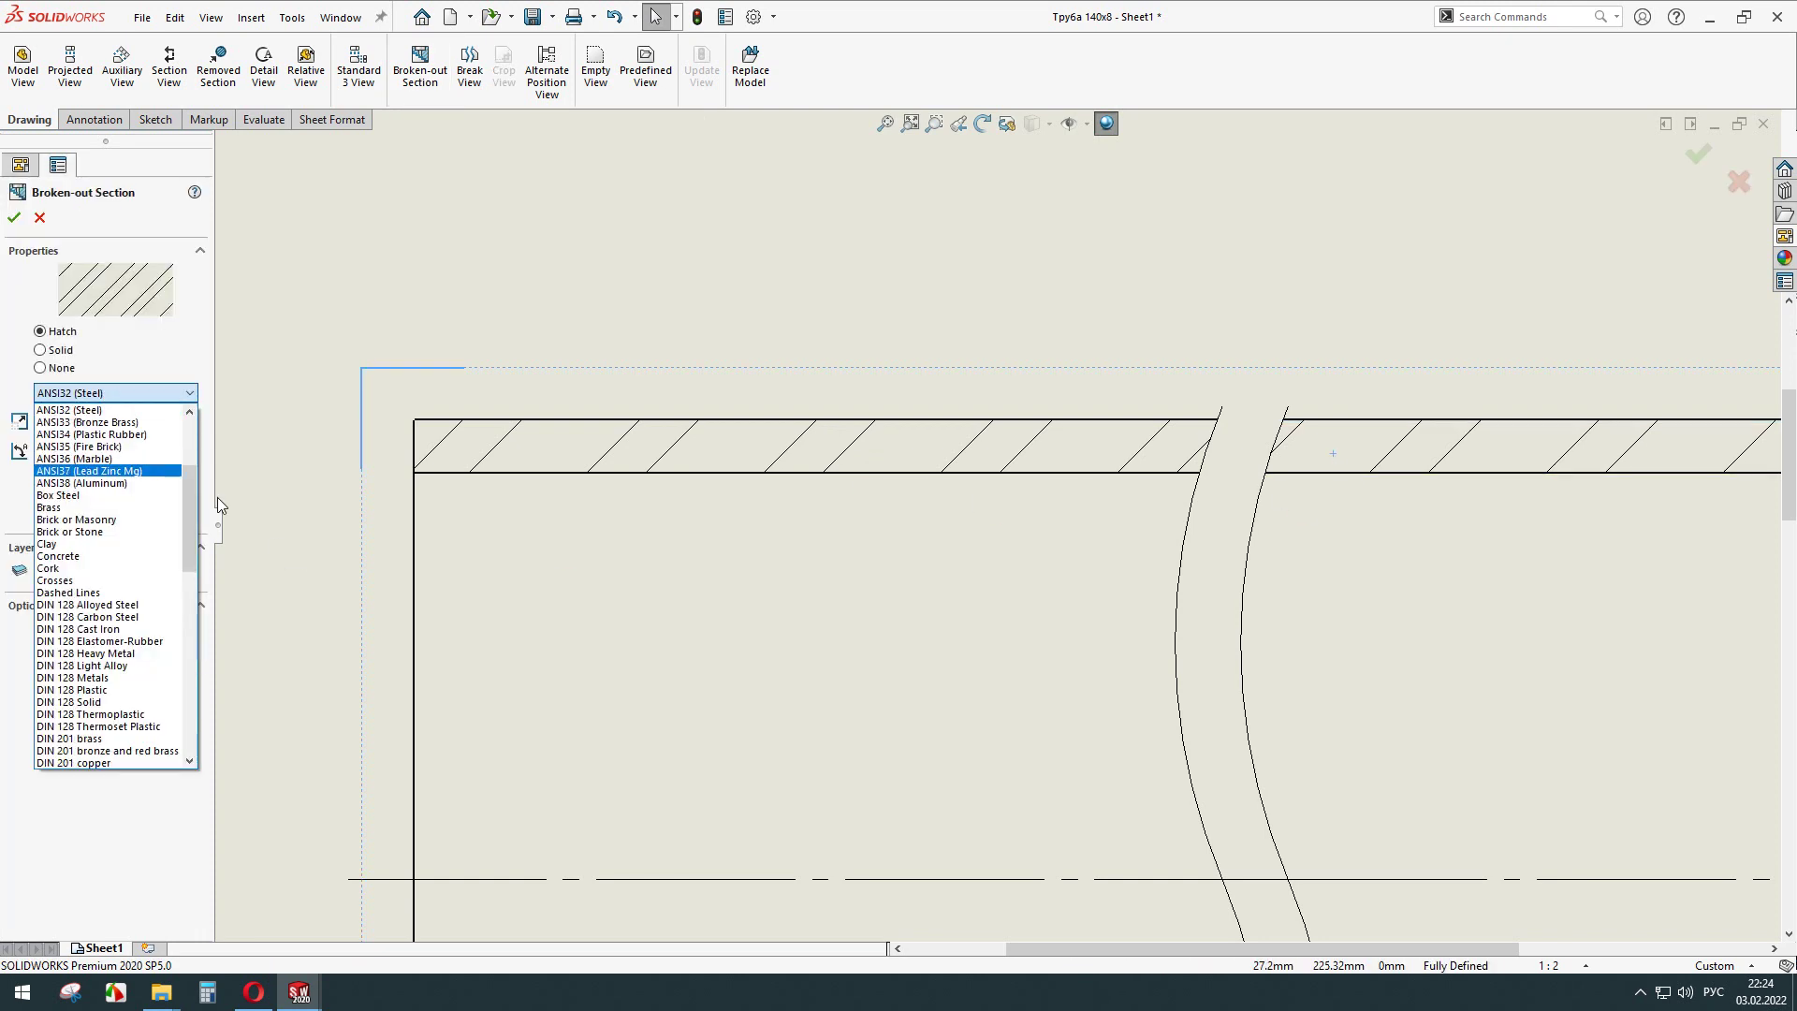
{"action": "left_click_drag", "start_coordinate": [191, 506], "coordinate": [192, 611]}
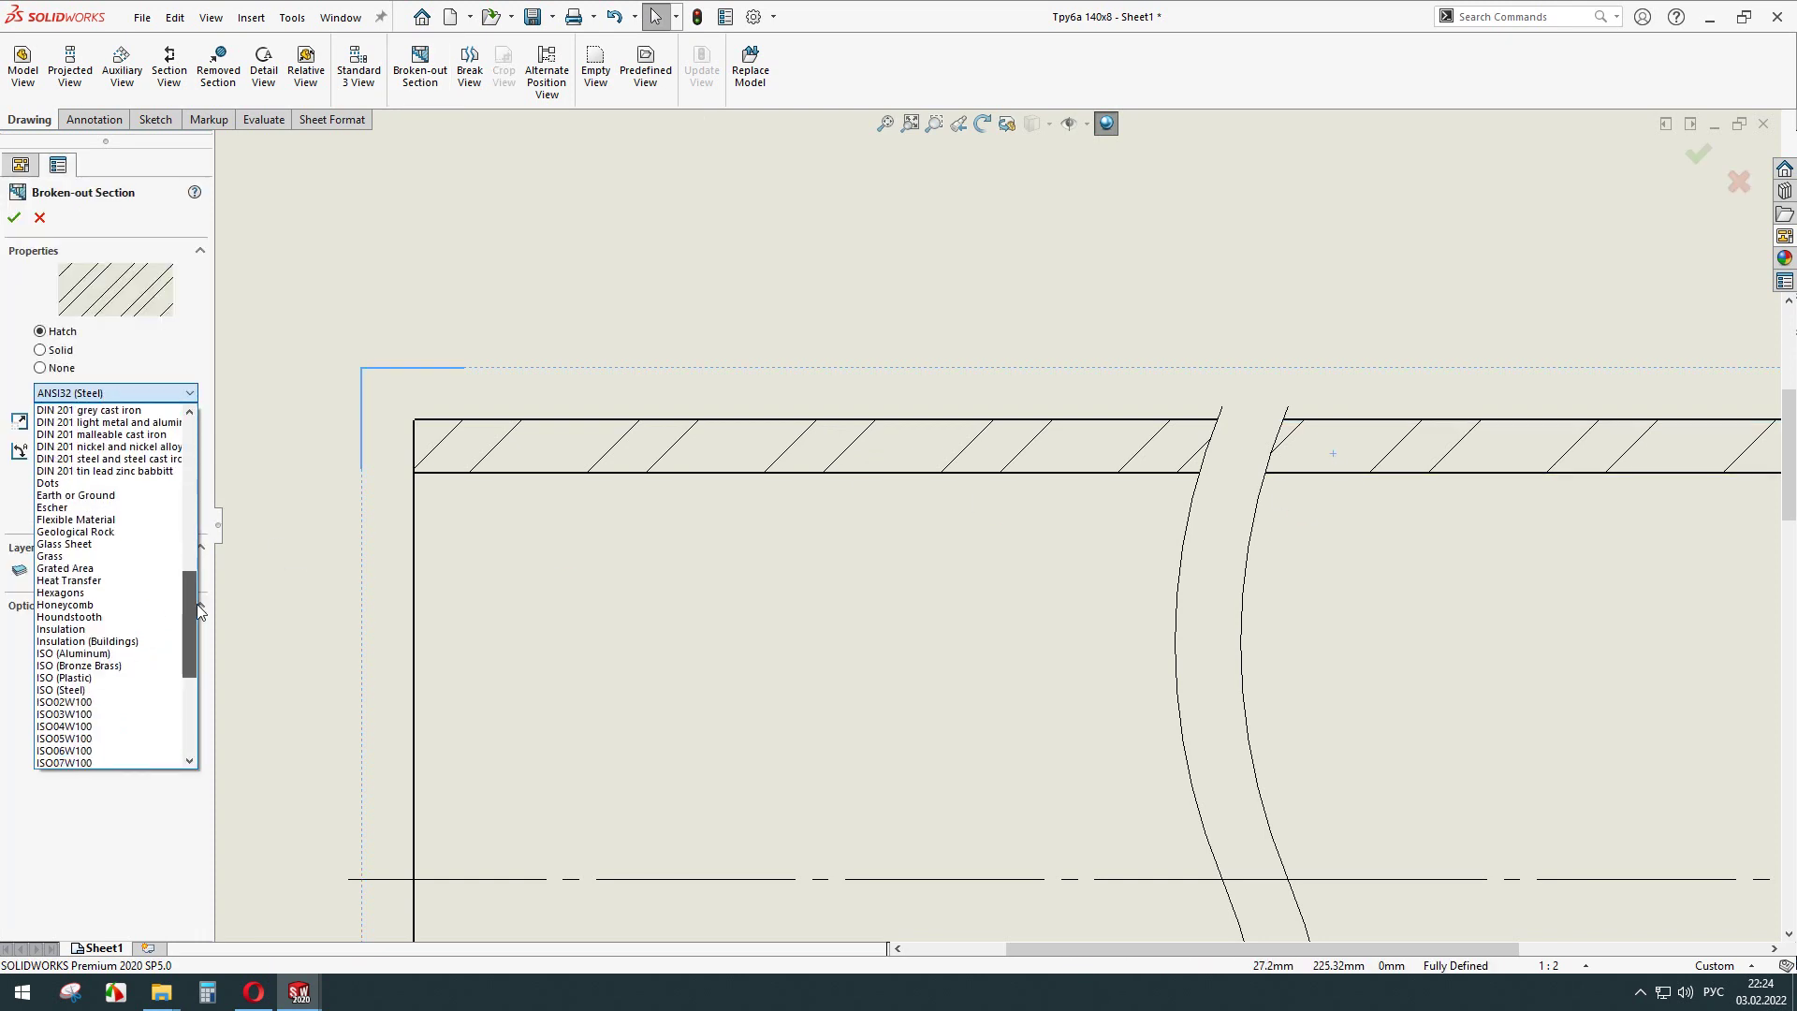
{"action": "left_click", "coordinate": [115, 684]}
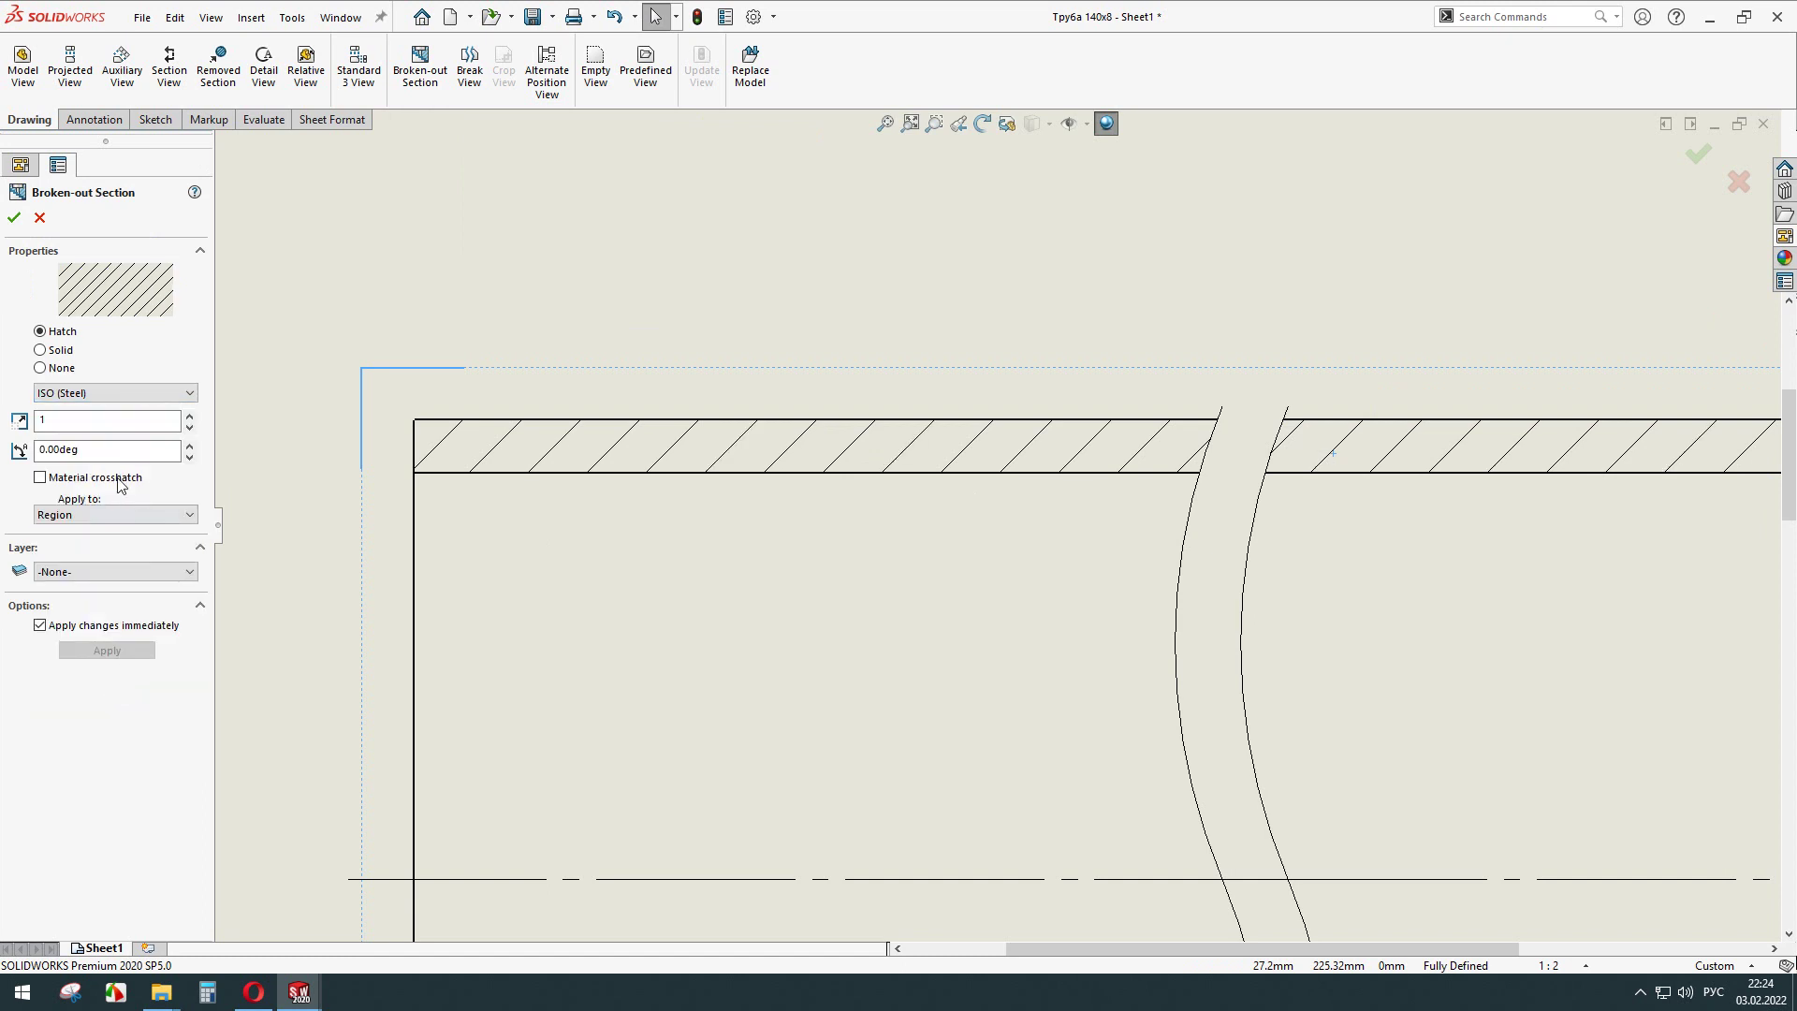
{"action": "double_click", "coordinate": [96, 423]}
{"action": "key", "text": "Return"}
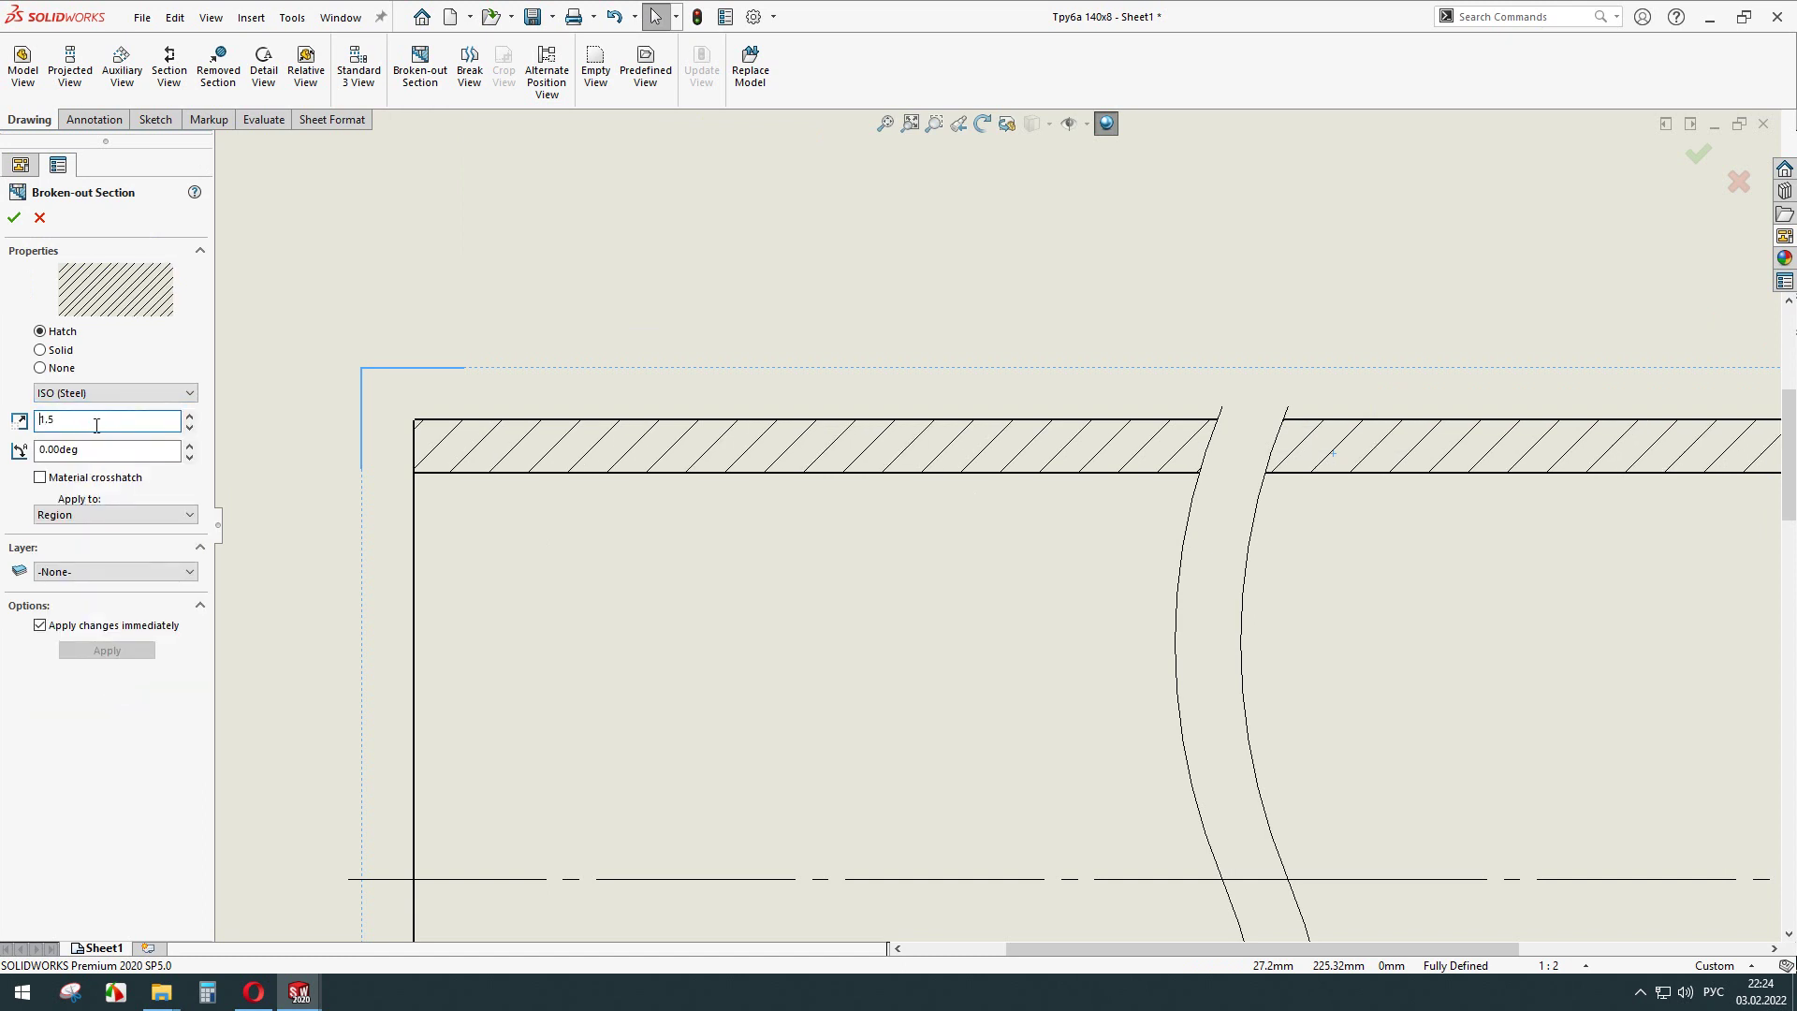
{"action": "scroll", "coordinate": [859, 582], "scroll_direction": "up", "scroll_amount": 4}
{"action": "scroll", "coordinate": [604, 620], "scroll_direction": "down", "scroll_amount": 2}
Give the bottom wall hatch the ISO (Steel) pattern at scale 1.5 and confirm.
{"action": "left_click", "coordinate": [632, 573]}
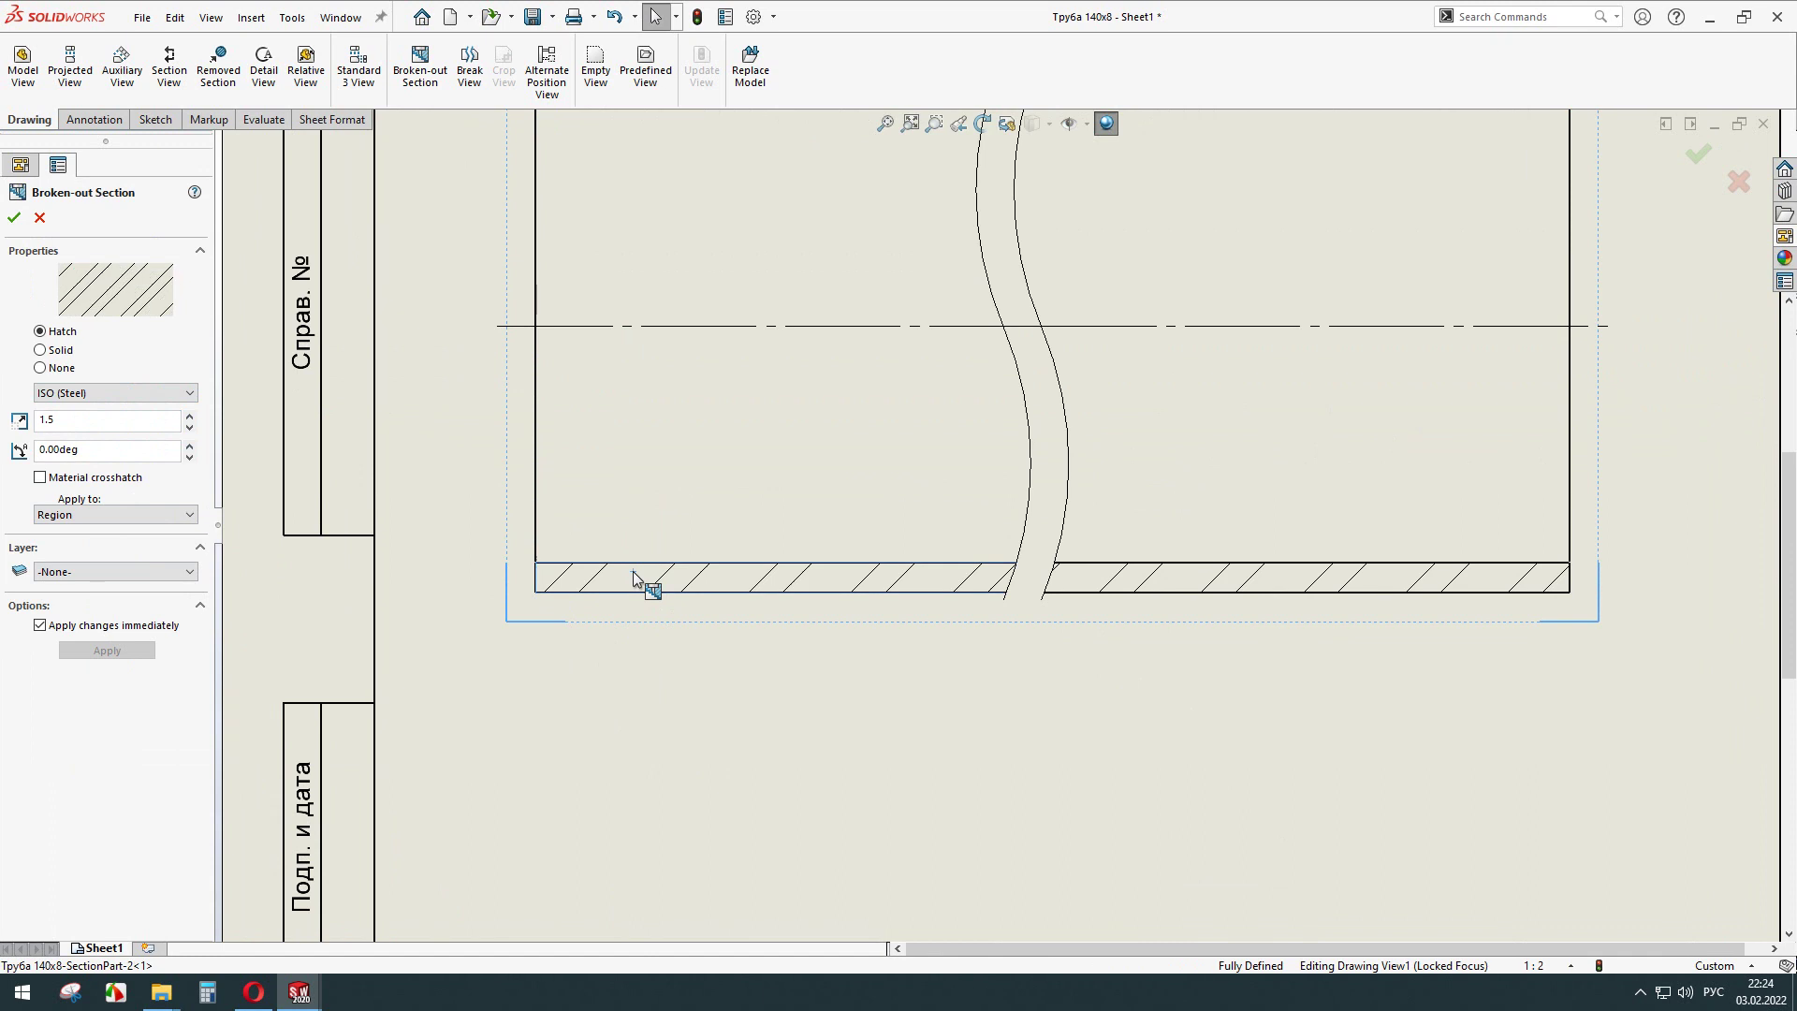
{"action": "left_click", "coordinate": [76, 476]}
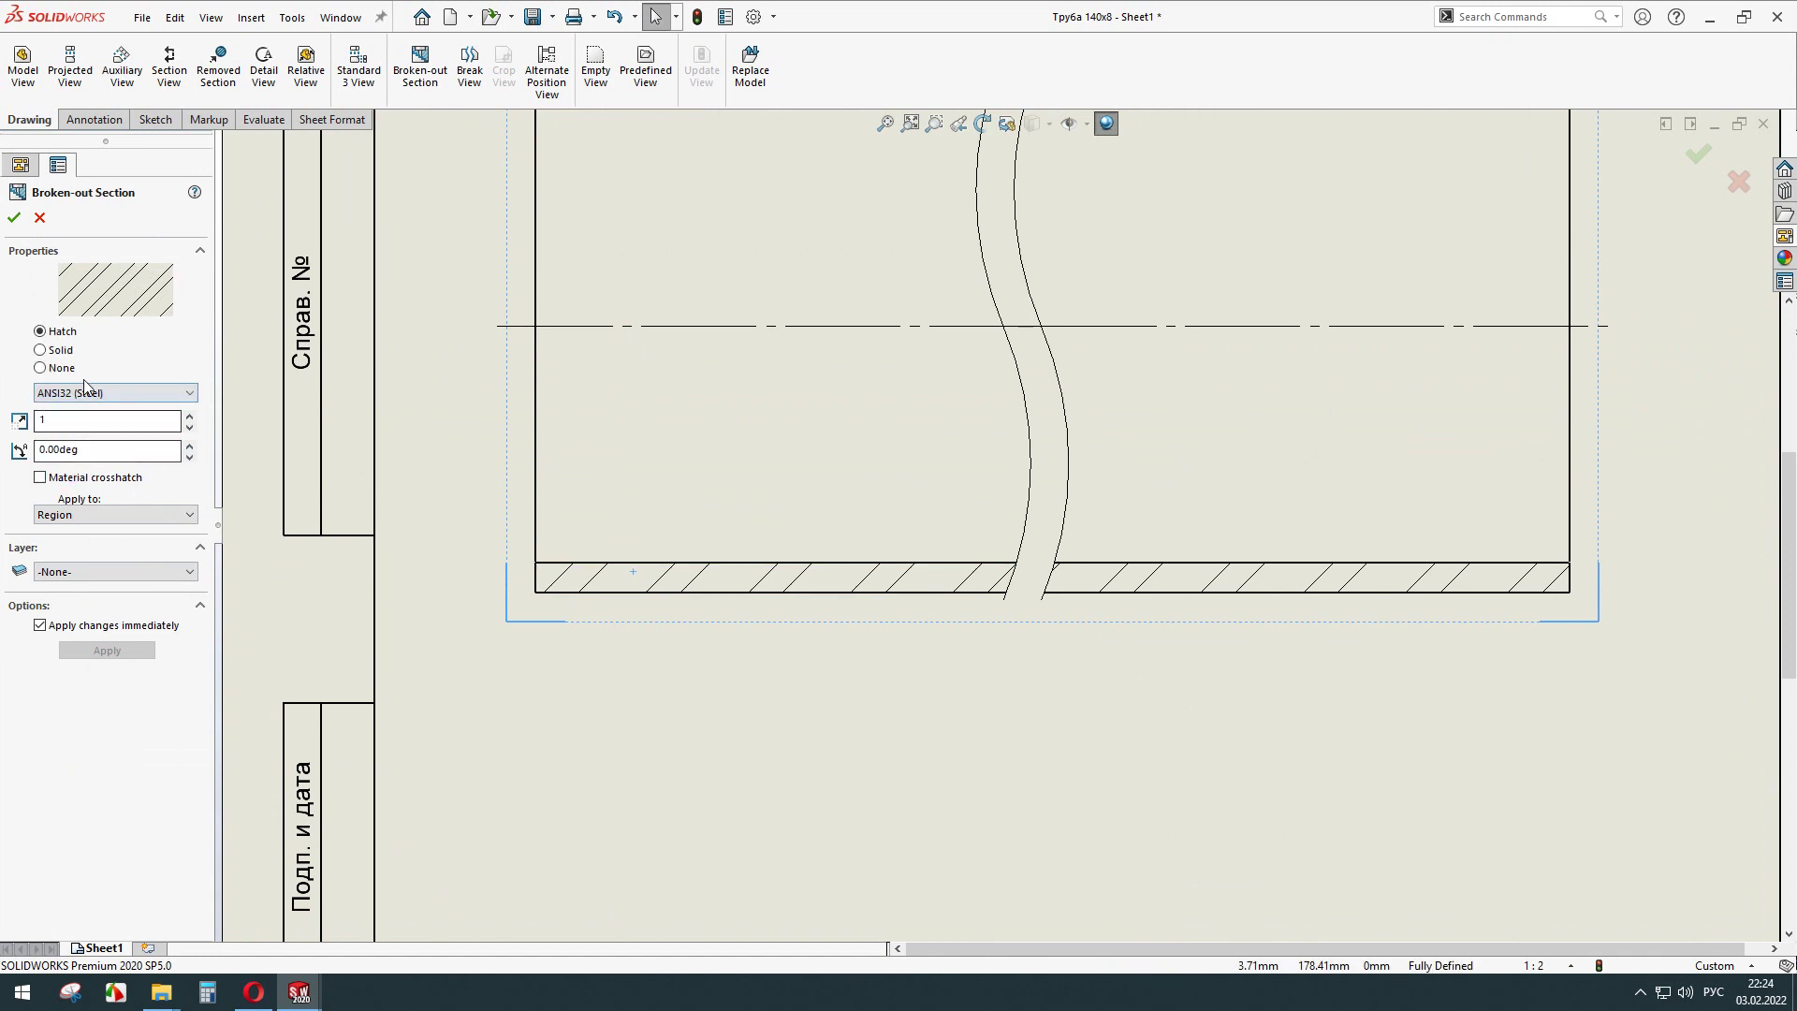
{"action": "left_click", "coordinate": [112, 393]}
{"action": "left_click_drag", "start_coordinate": [190, 458], "coordinate": [193, 597]}
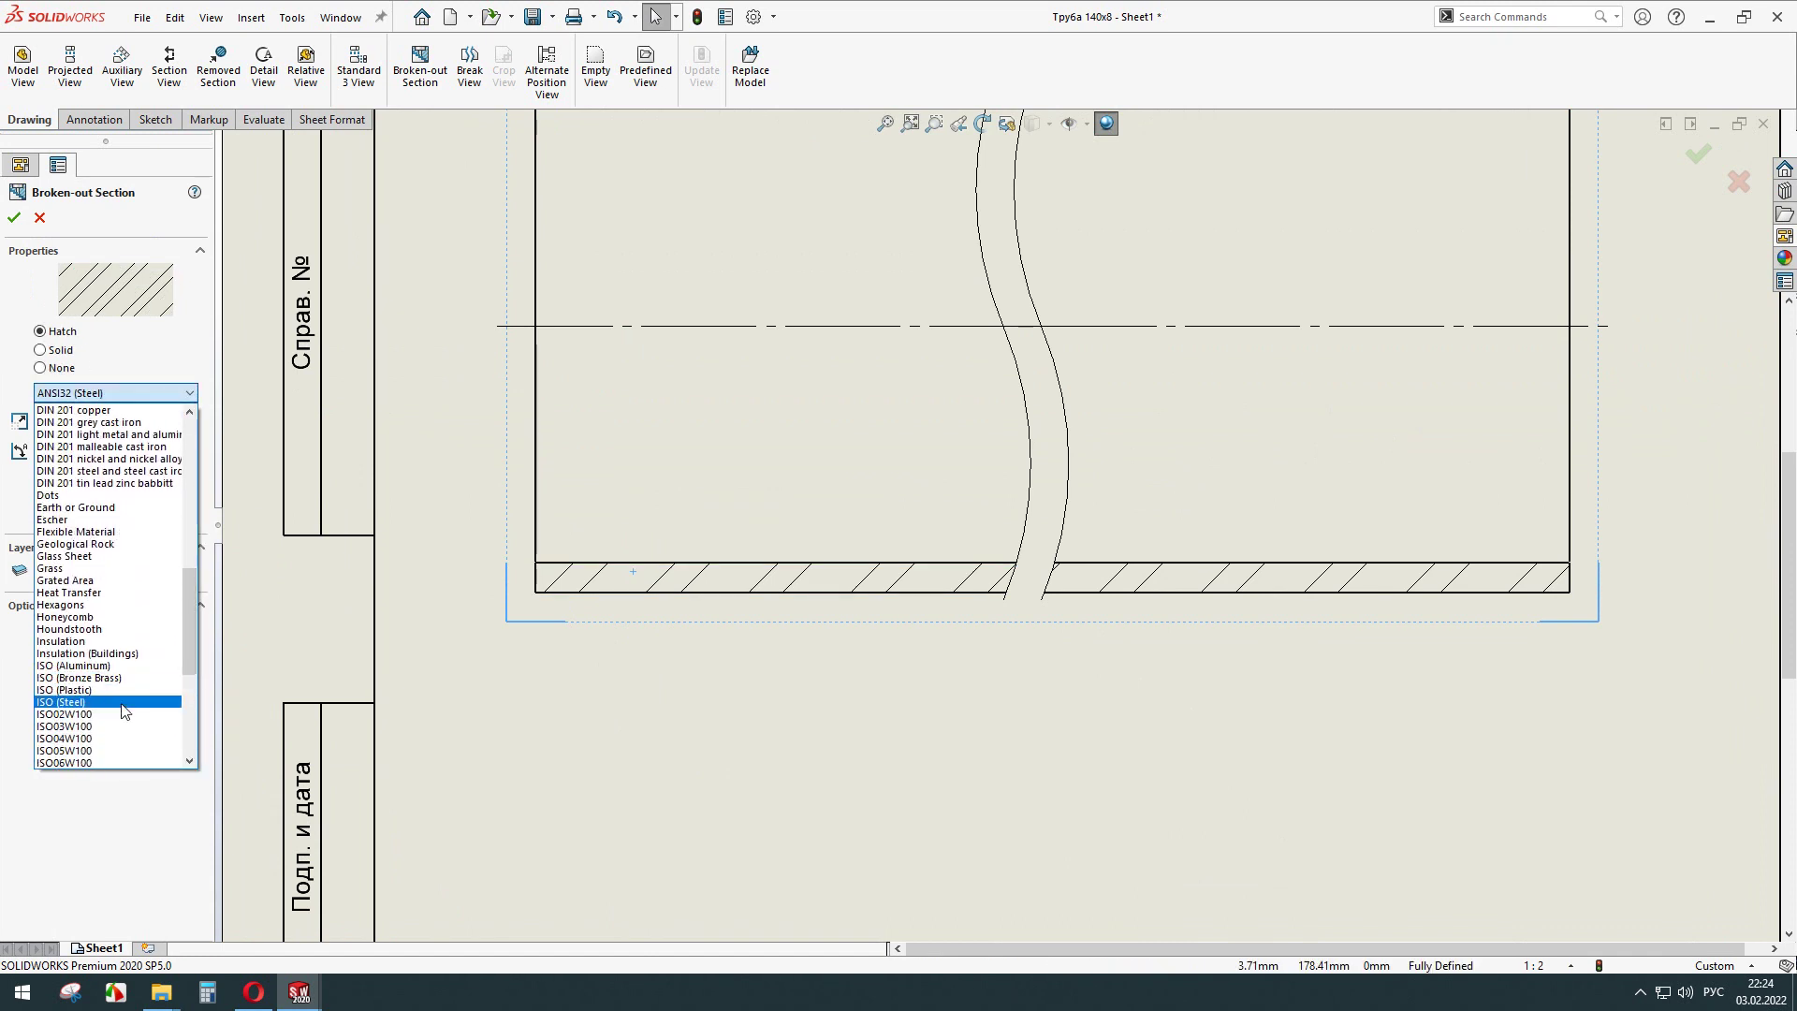
{"action": "left_click", "coordinate": [122, 710]}
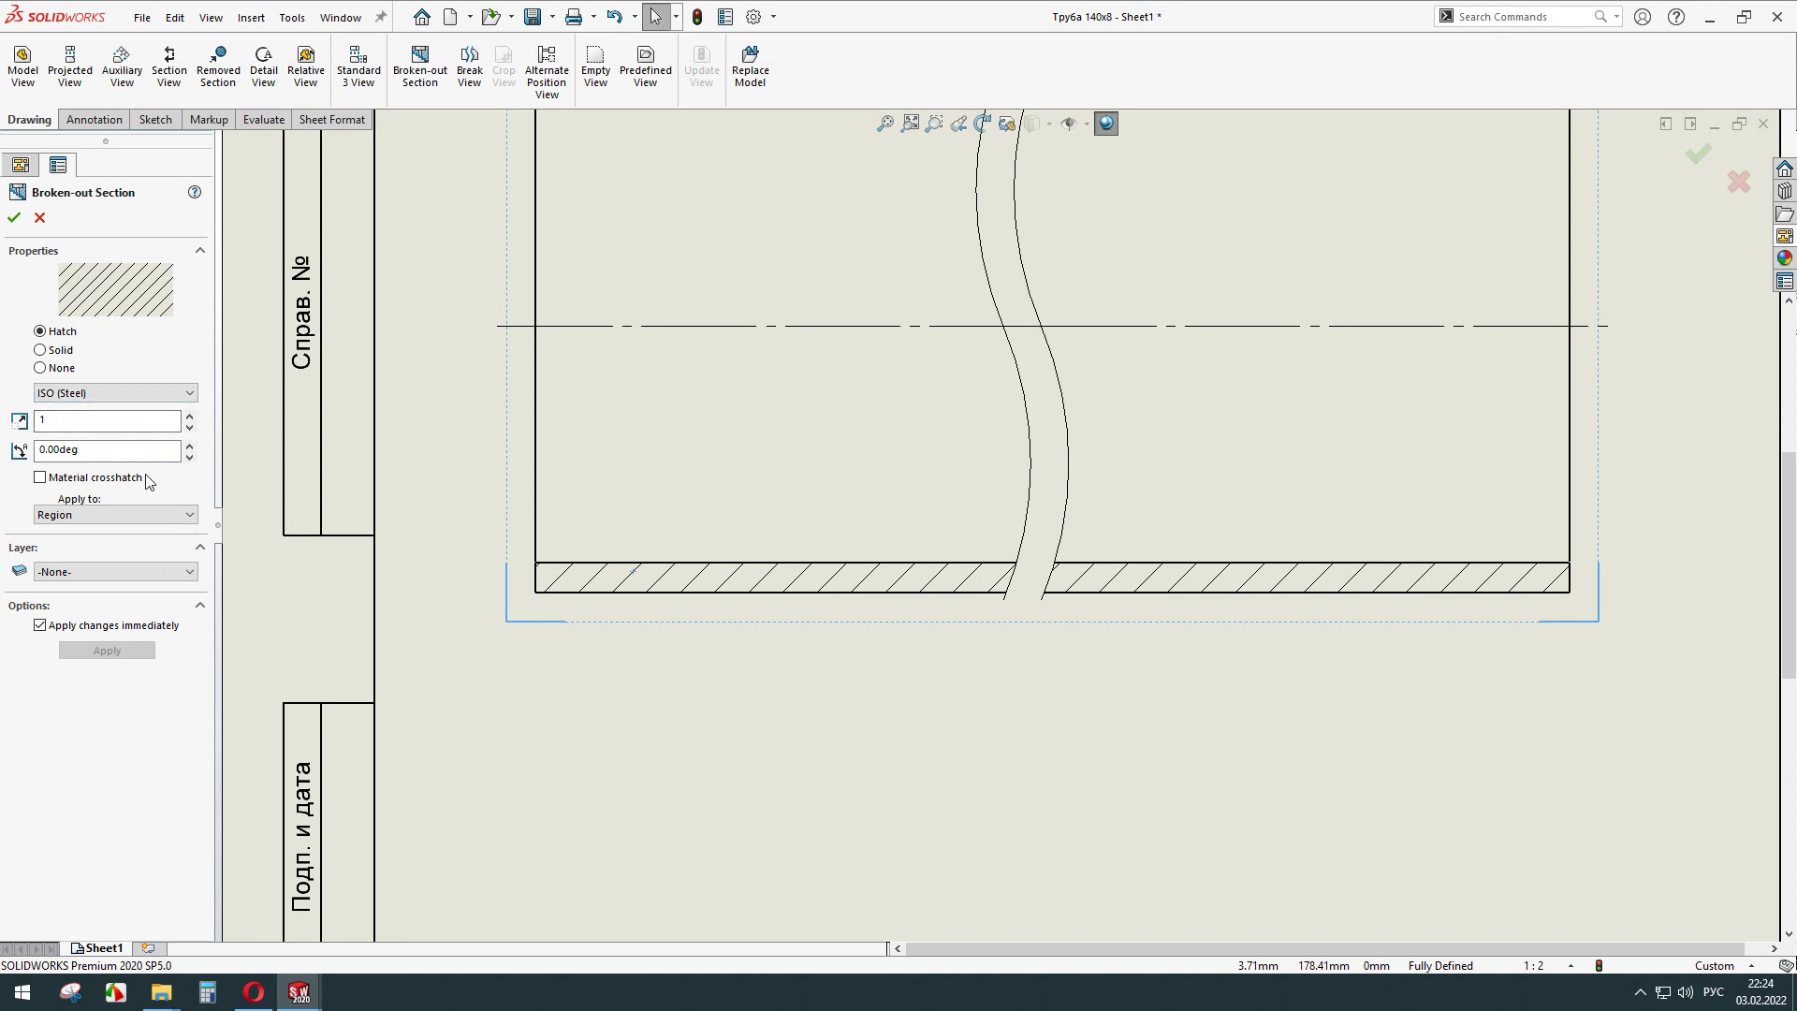
{"action": "double_click", "coordinate": [102, 418]}
{"action": "key", "text": "Return"}
{"action": "left_click", "coordinate": [14, 217]}
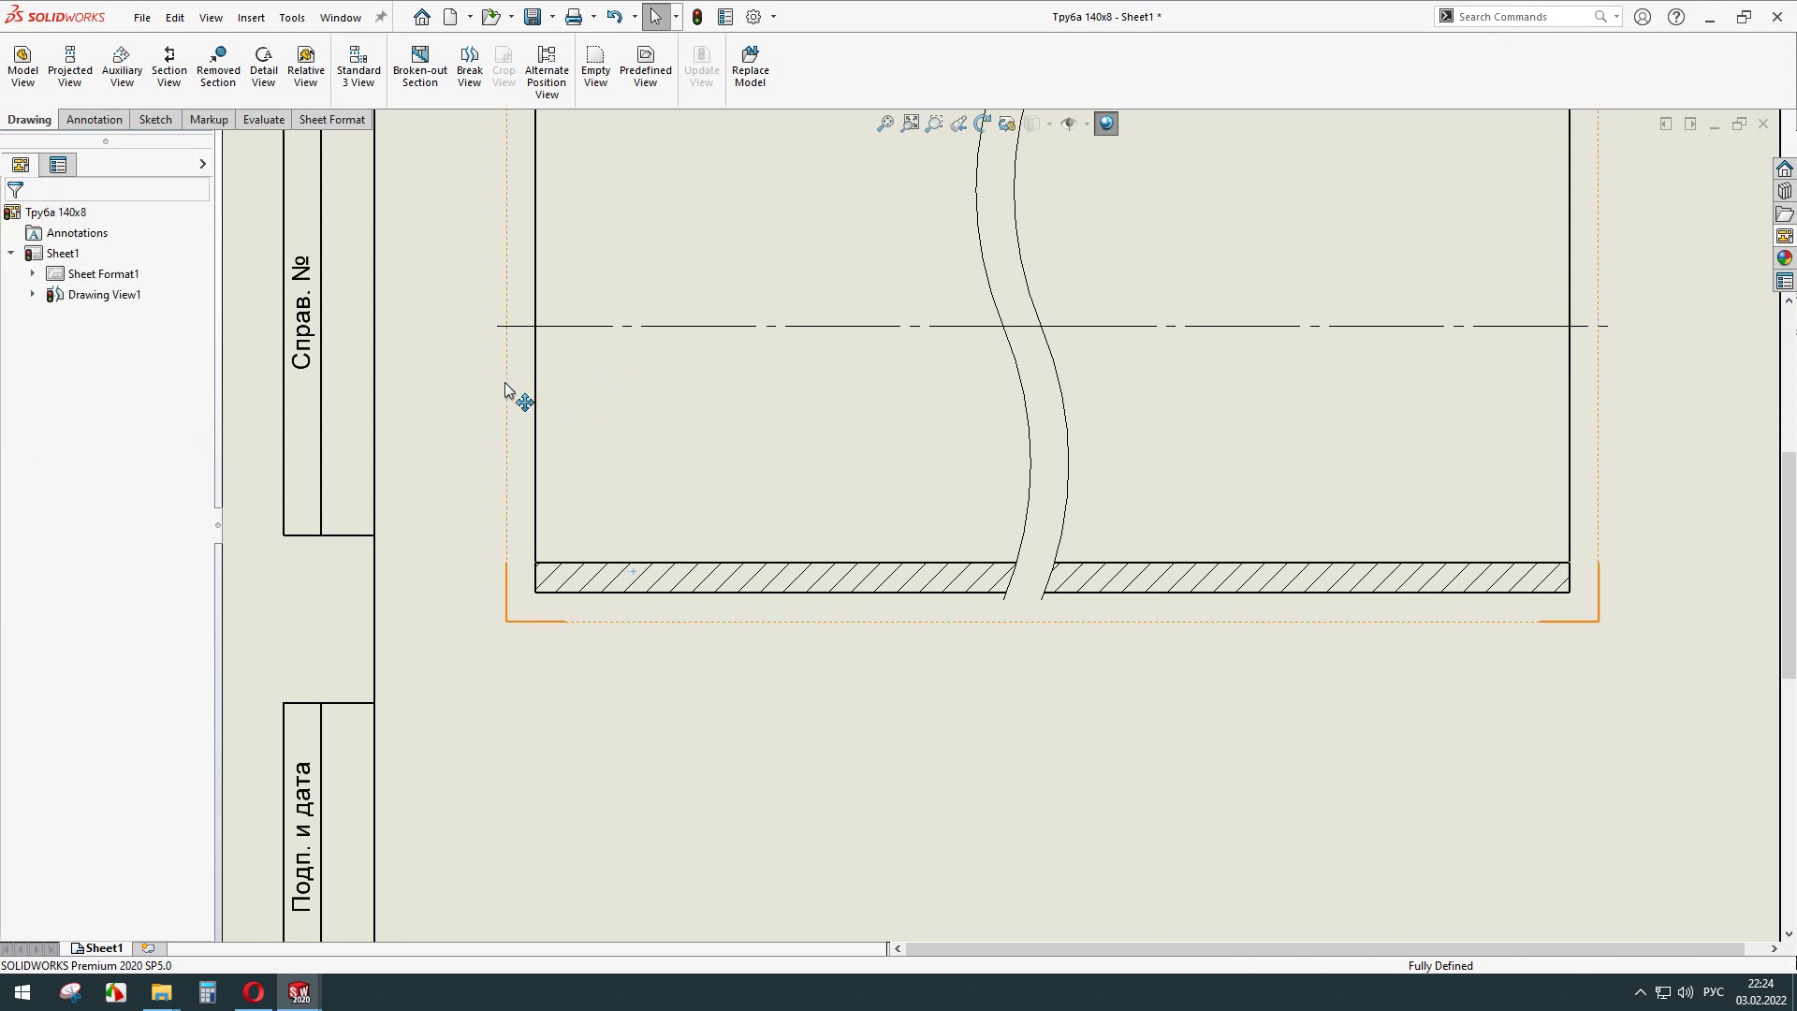
{"action": "left_click", "coordinate": [510, 375]}
Inspect the pipe's 3D part model and its Alloy Steel material, then return to the drawing.
{"action": "left_click", "coordinate": [562, 326]}
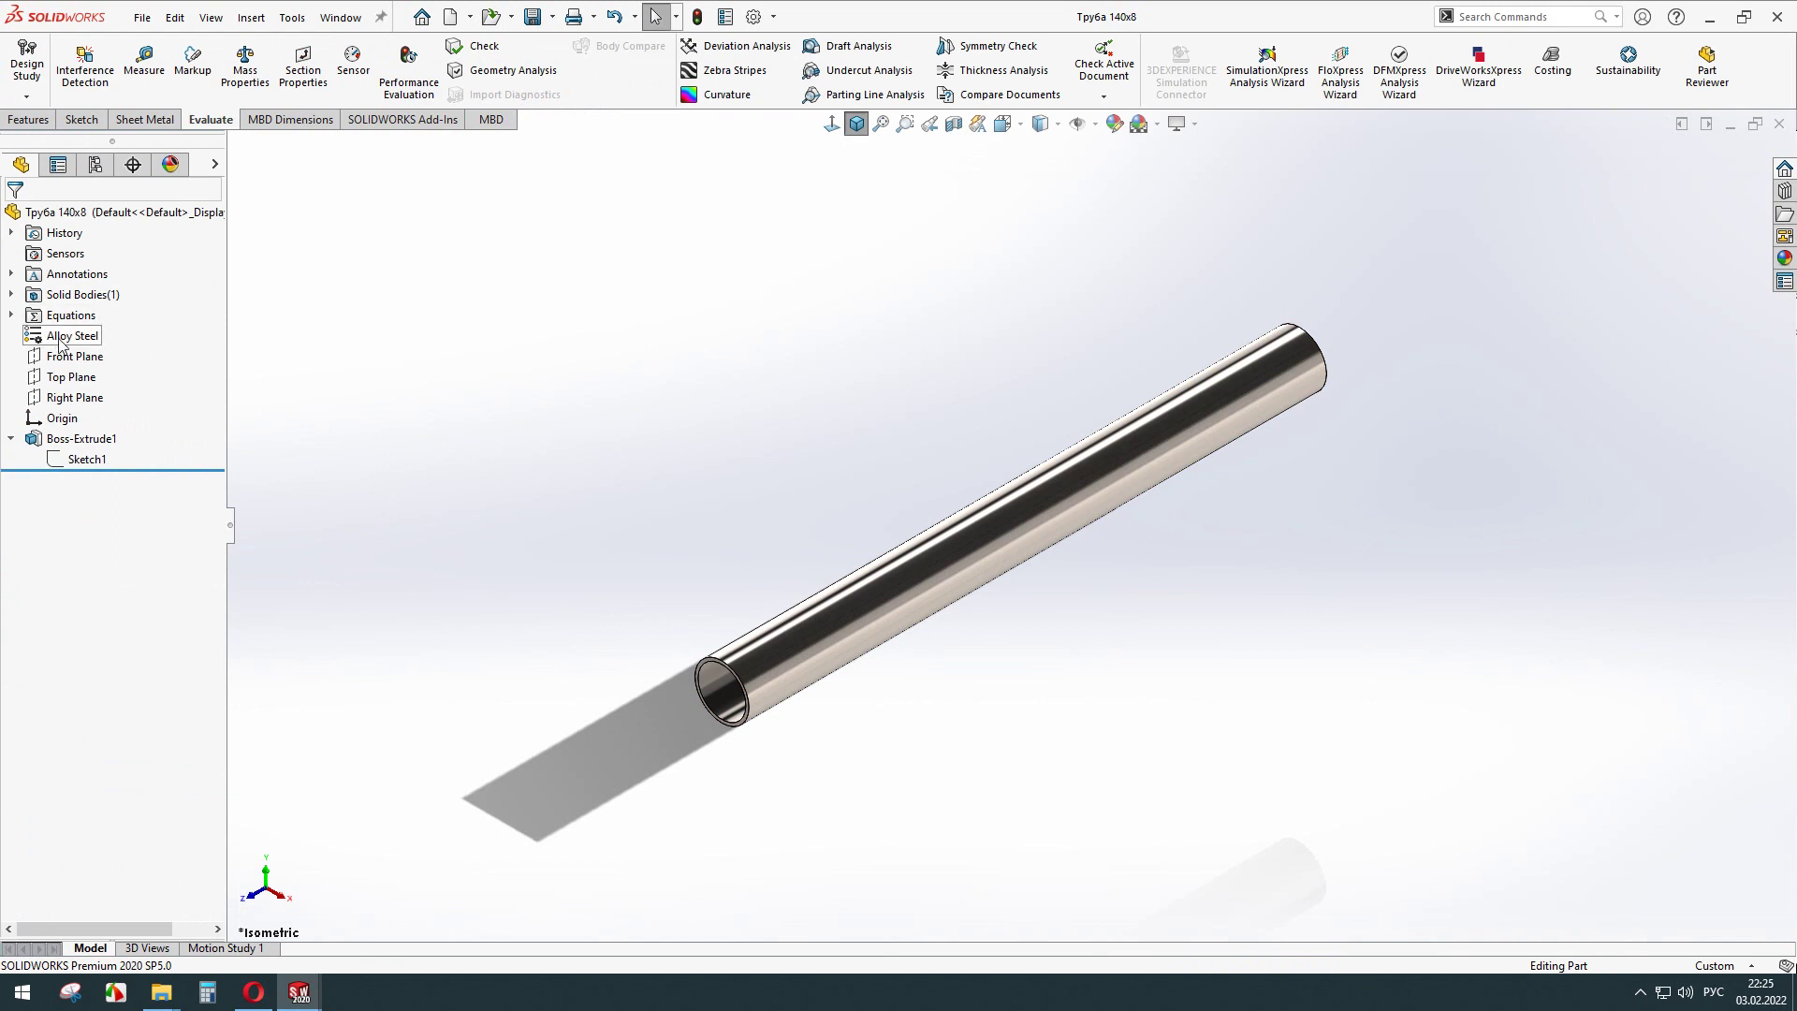
{"action": "mouse_move", "coordinate": [300, 992]}
{"action": "left_click", "coordinate": [385, 922]}
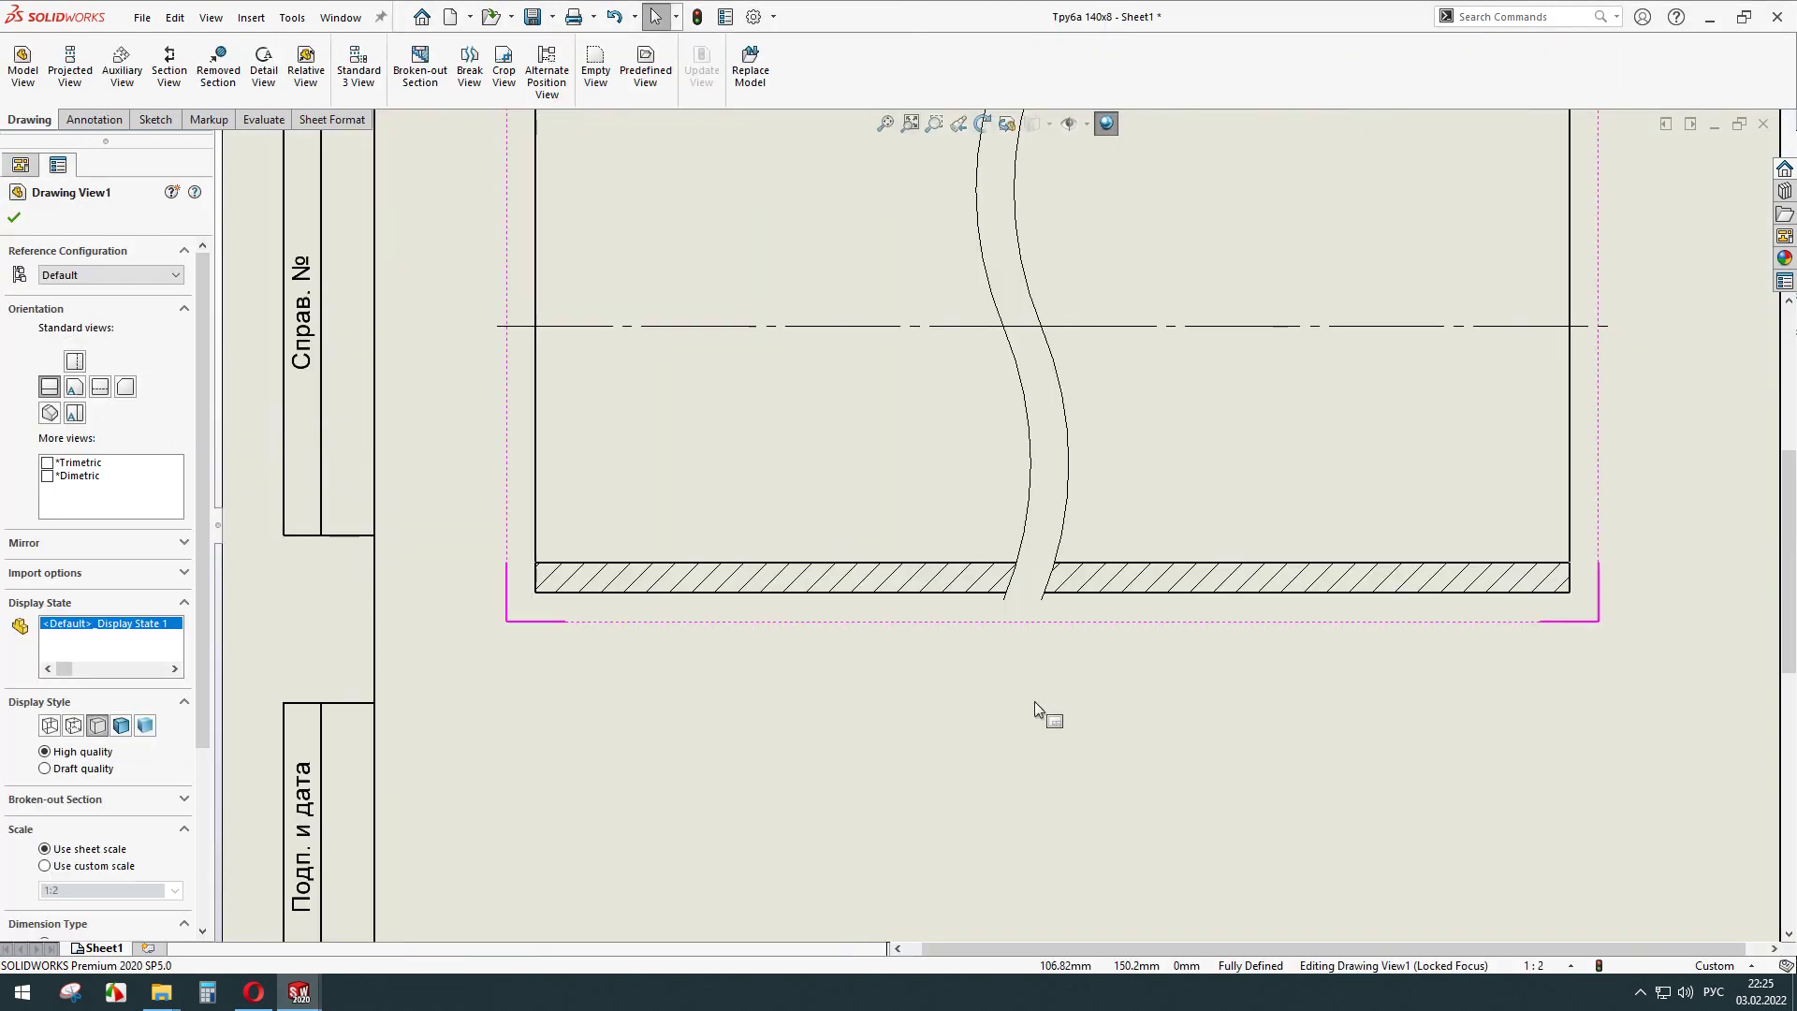
{"action": "scroll", "coordinate": [1036, 703], "scroll_direction": "up", "scroll_amount": 3}
{"action": "scroll", "coordinate": [1029, 655], "scroll_direction": "down", "scroll_amount": 3}
{"action": "key", "text": "Escape"}
Shift the pipe drawing view slightly left on the sheet.
{"action": "scroll", "coordinate": [1030, 590], "scroll_direction": "up", "scroll_amount": 1}
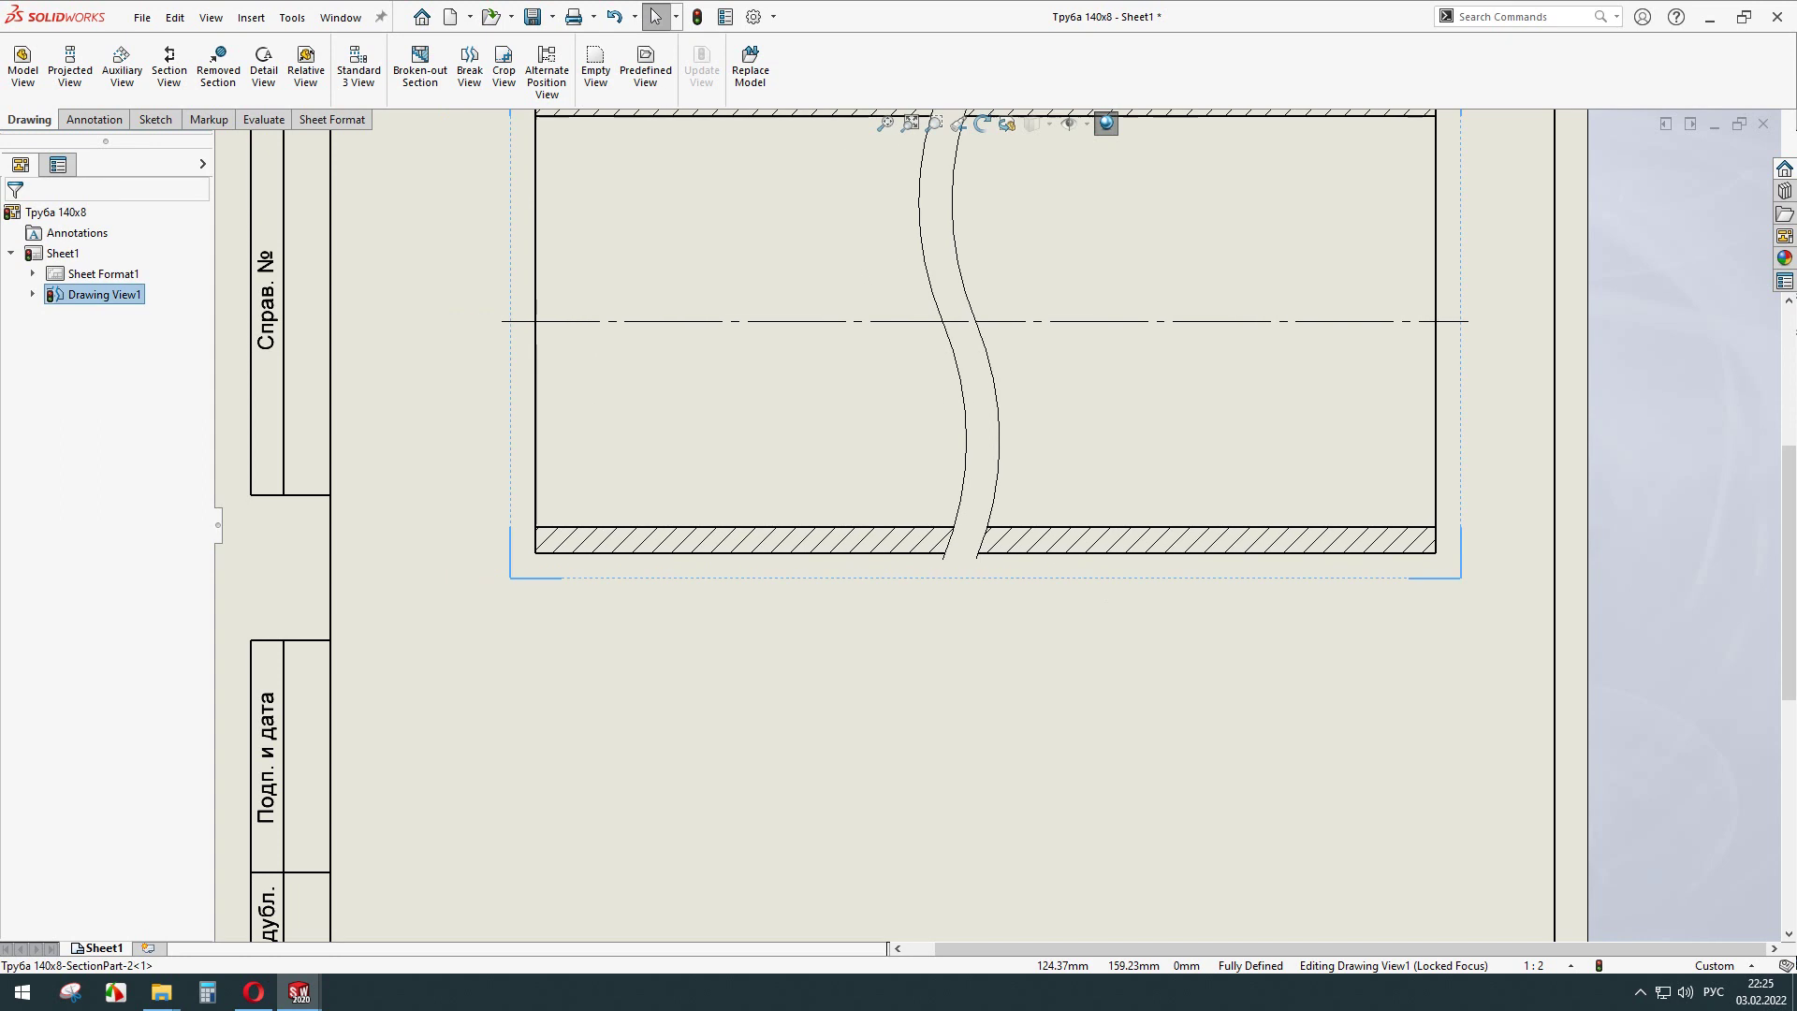
{"action": "scroll", "coordinate": [998, 524], "scroll_direction": "up", "scroll_amount": 1}
{"action": "left_click", "coordinate": [998, 525]}
{"action": "left_click_drag", "start_coordinate": [830, 582], "coordinate": [797, 587]}
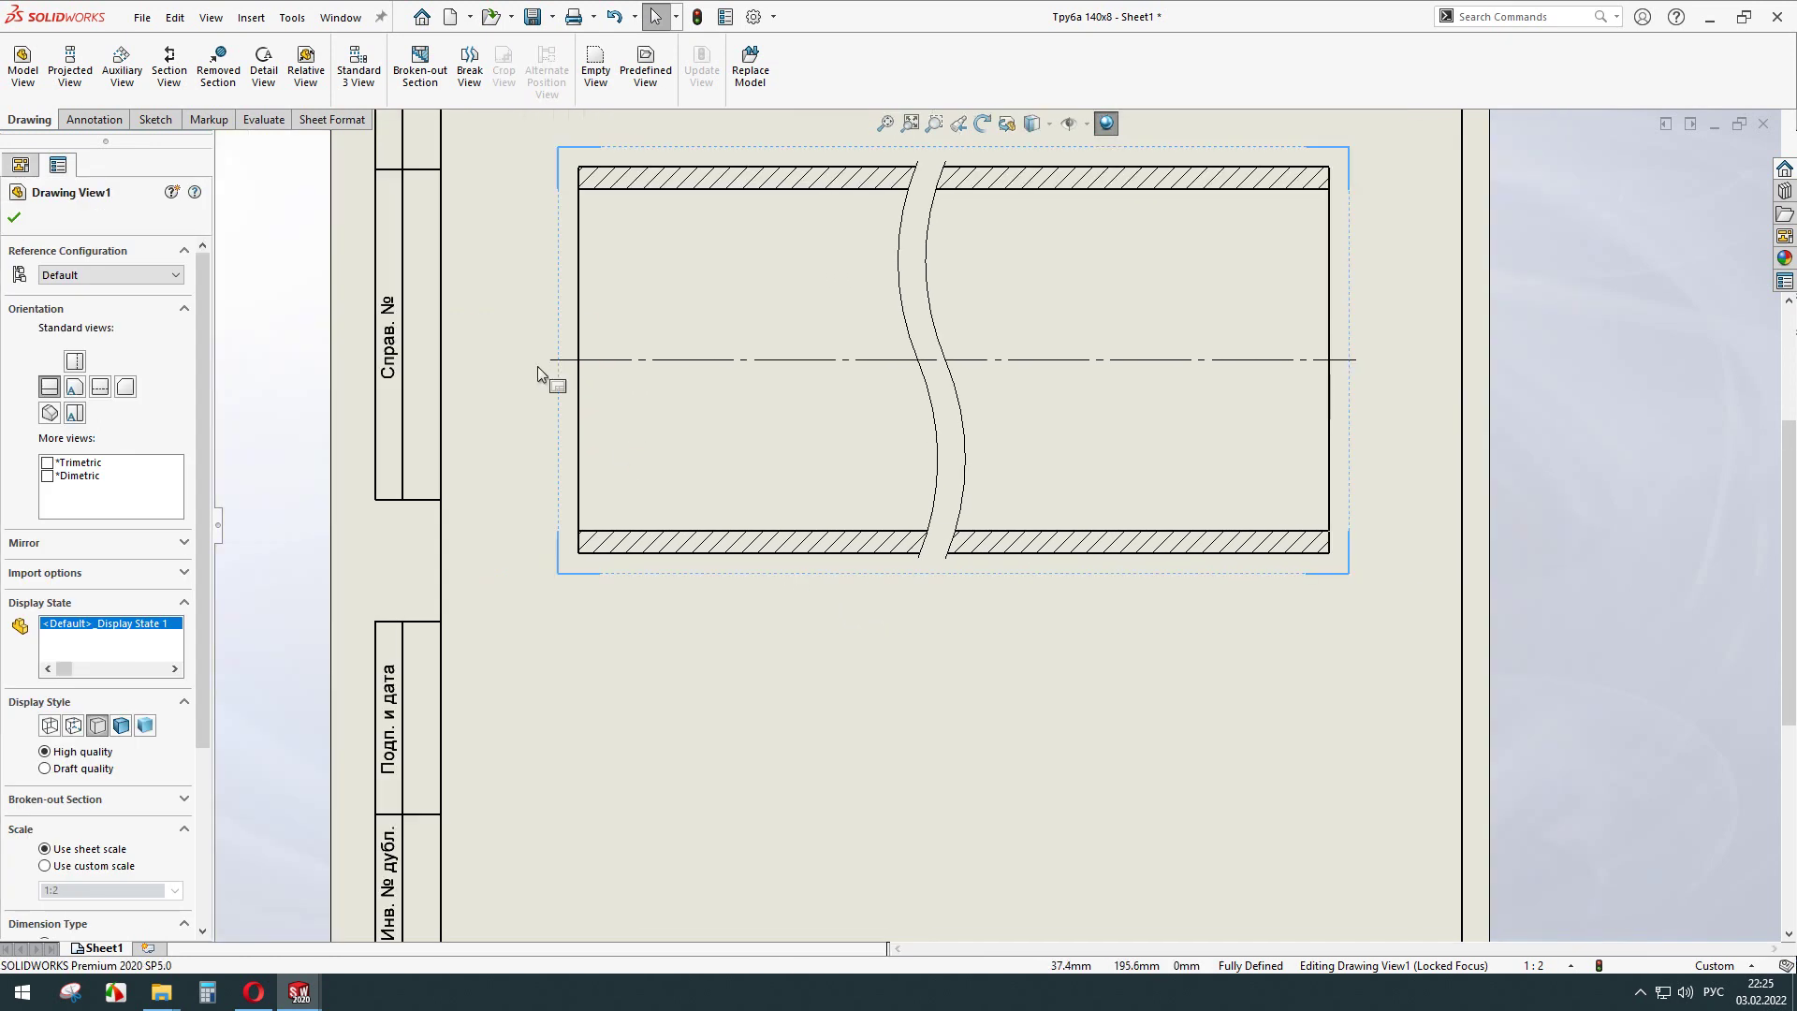
{"action": "left_click", "coordinate": [517, 272]}
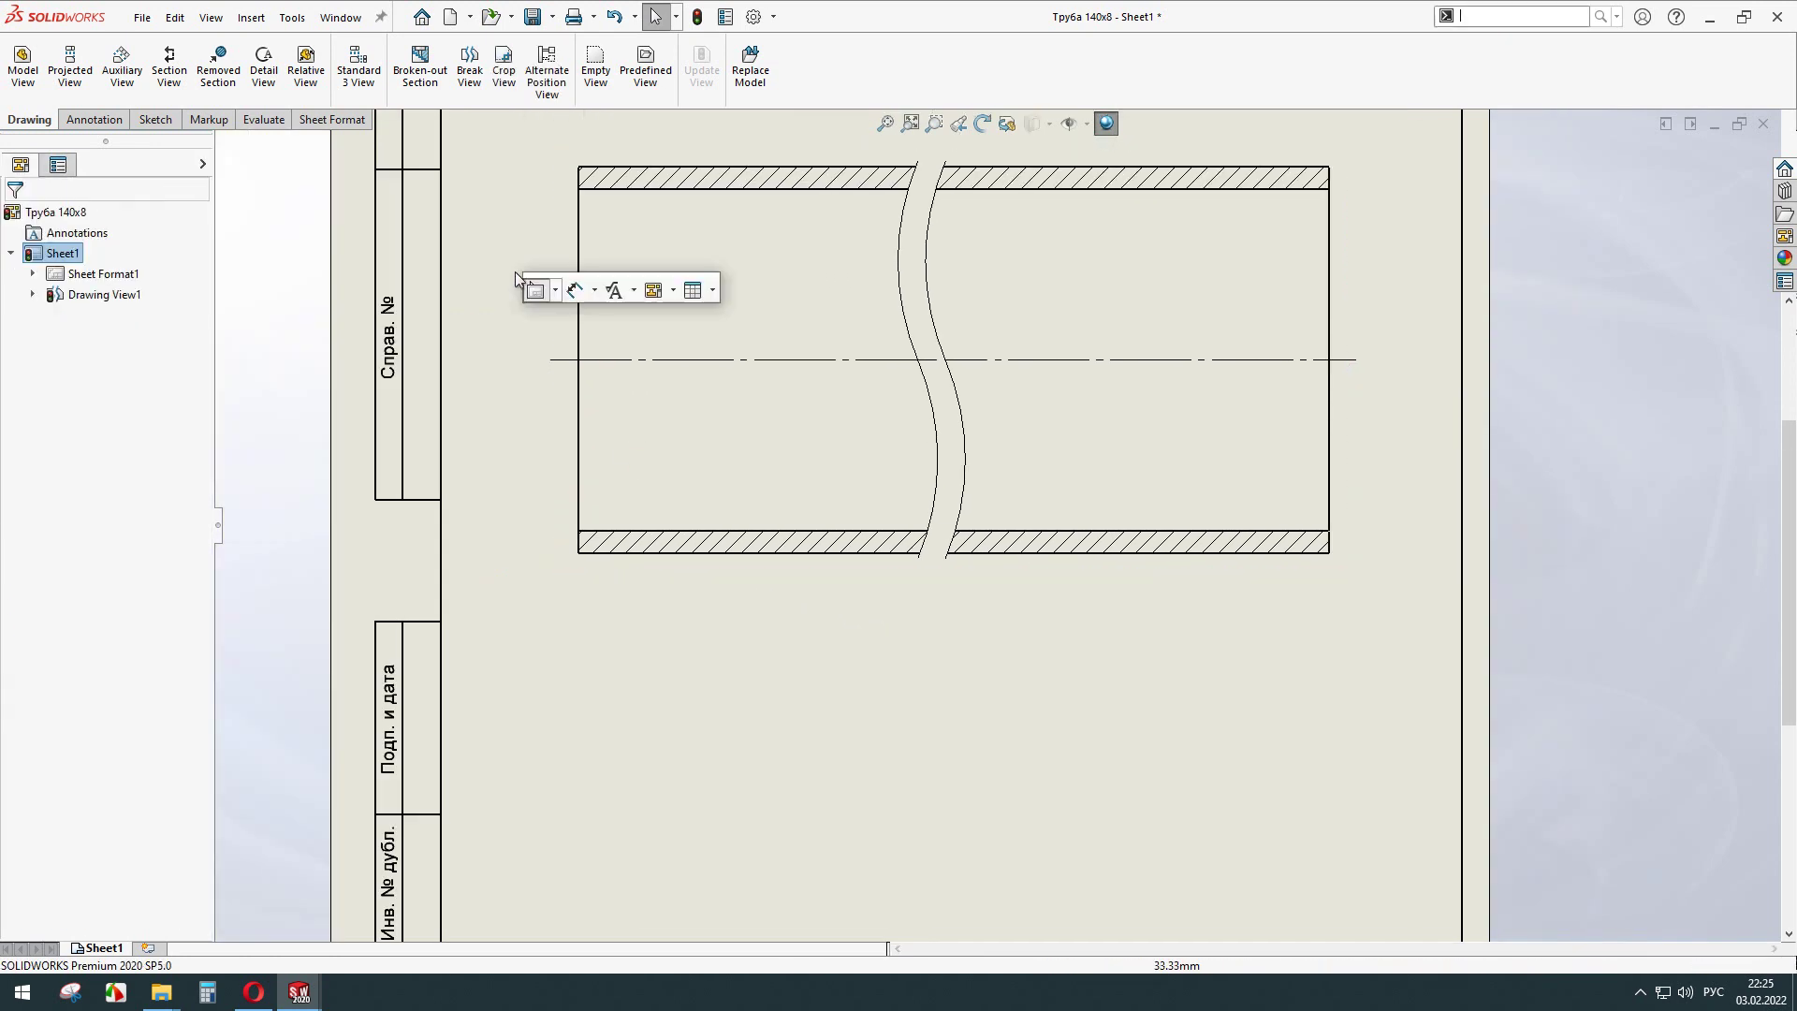
Add the ∅140* outer diameter and the 8 wall-thickness dimensions to the pipe view.
{"action": "left_click", "coordinate": [573, 290]}
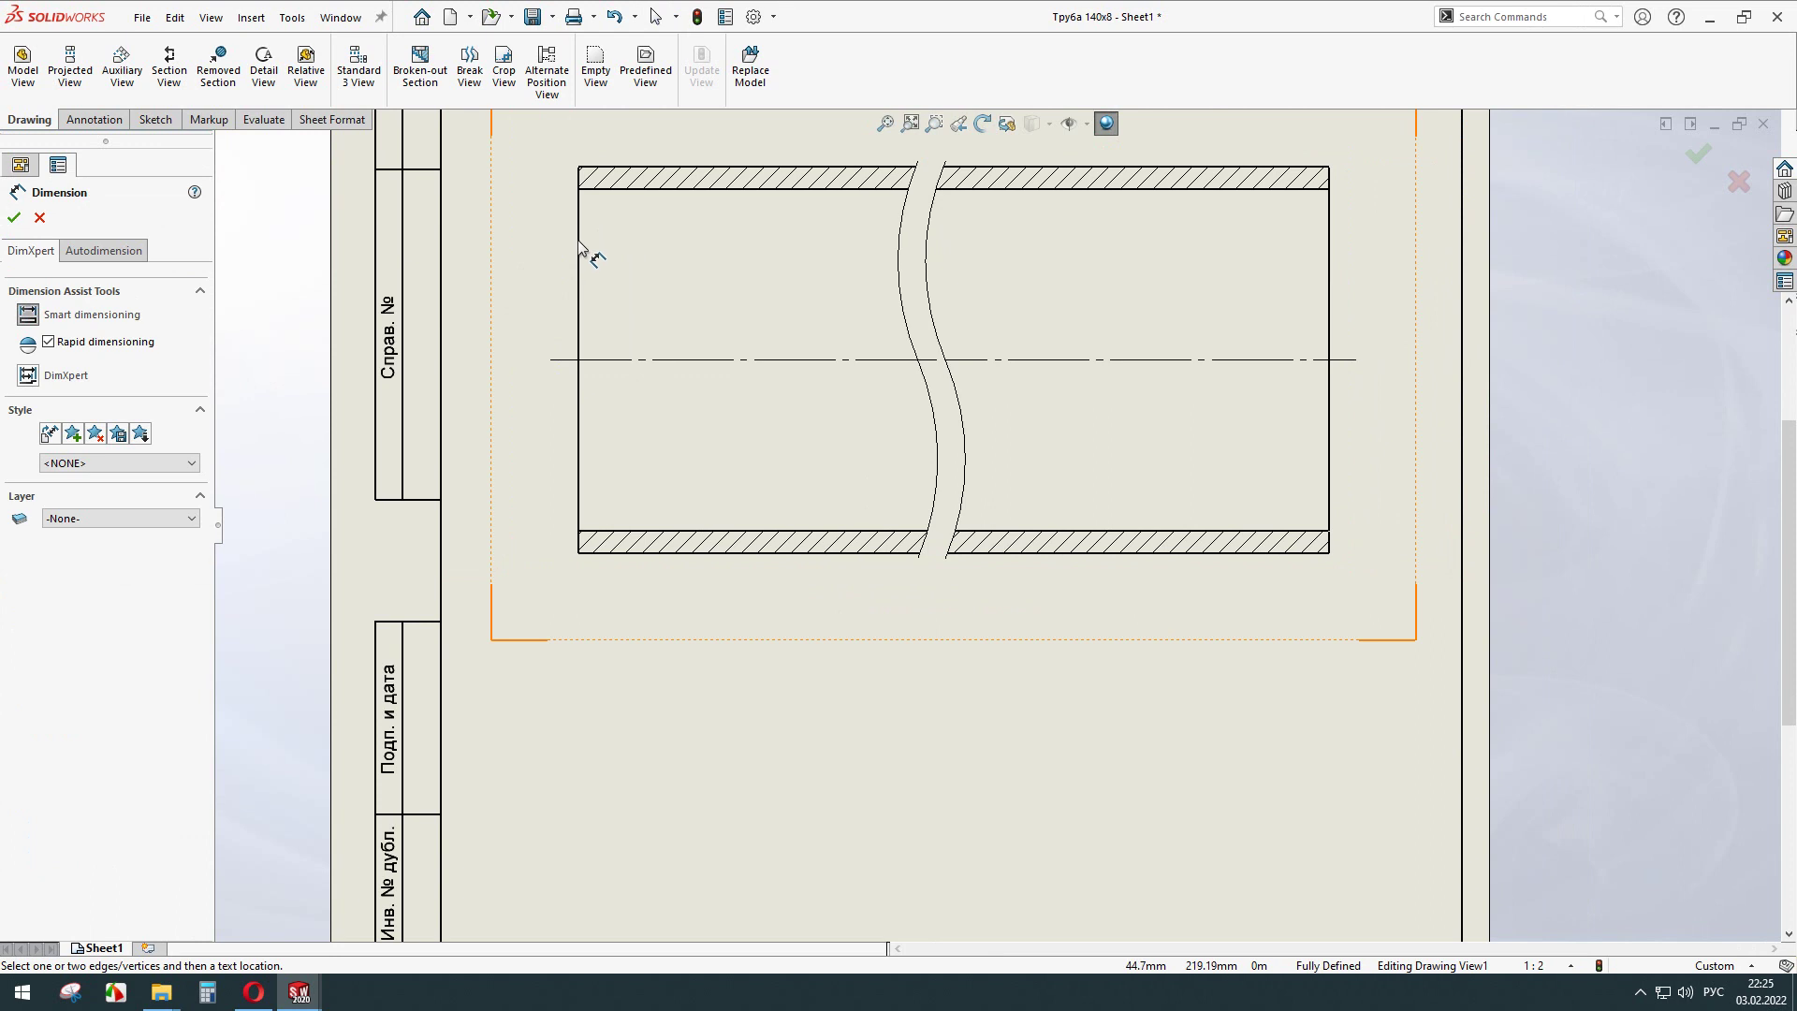
{"action": "left_click", "coordinate": [596, 175]}
{"action": "left_click", "coordinate": [642, 560]}
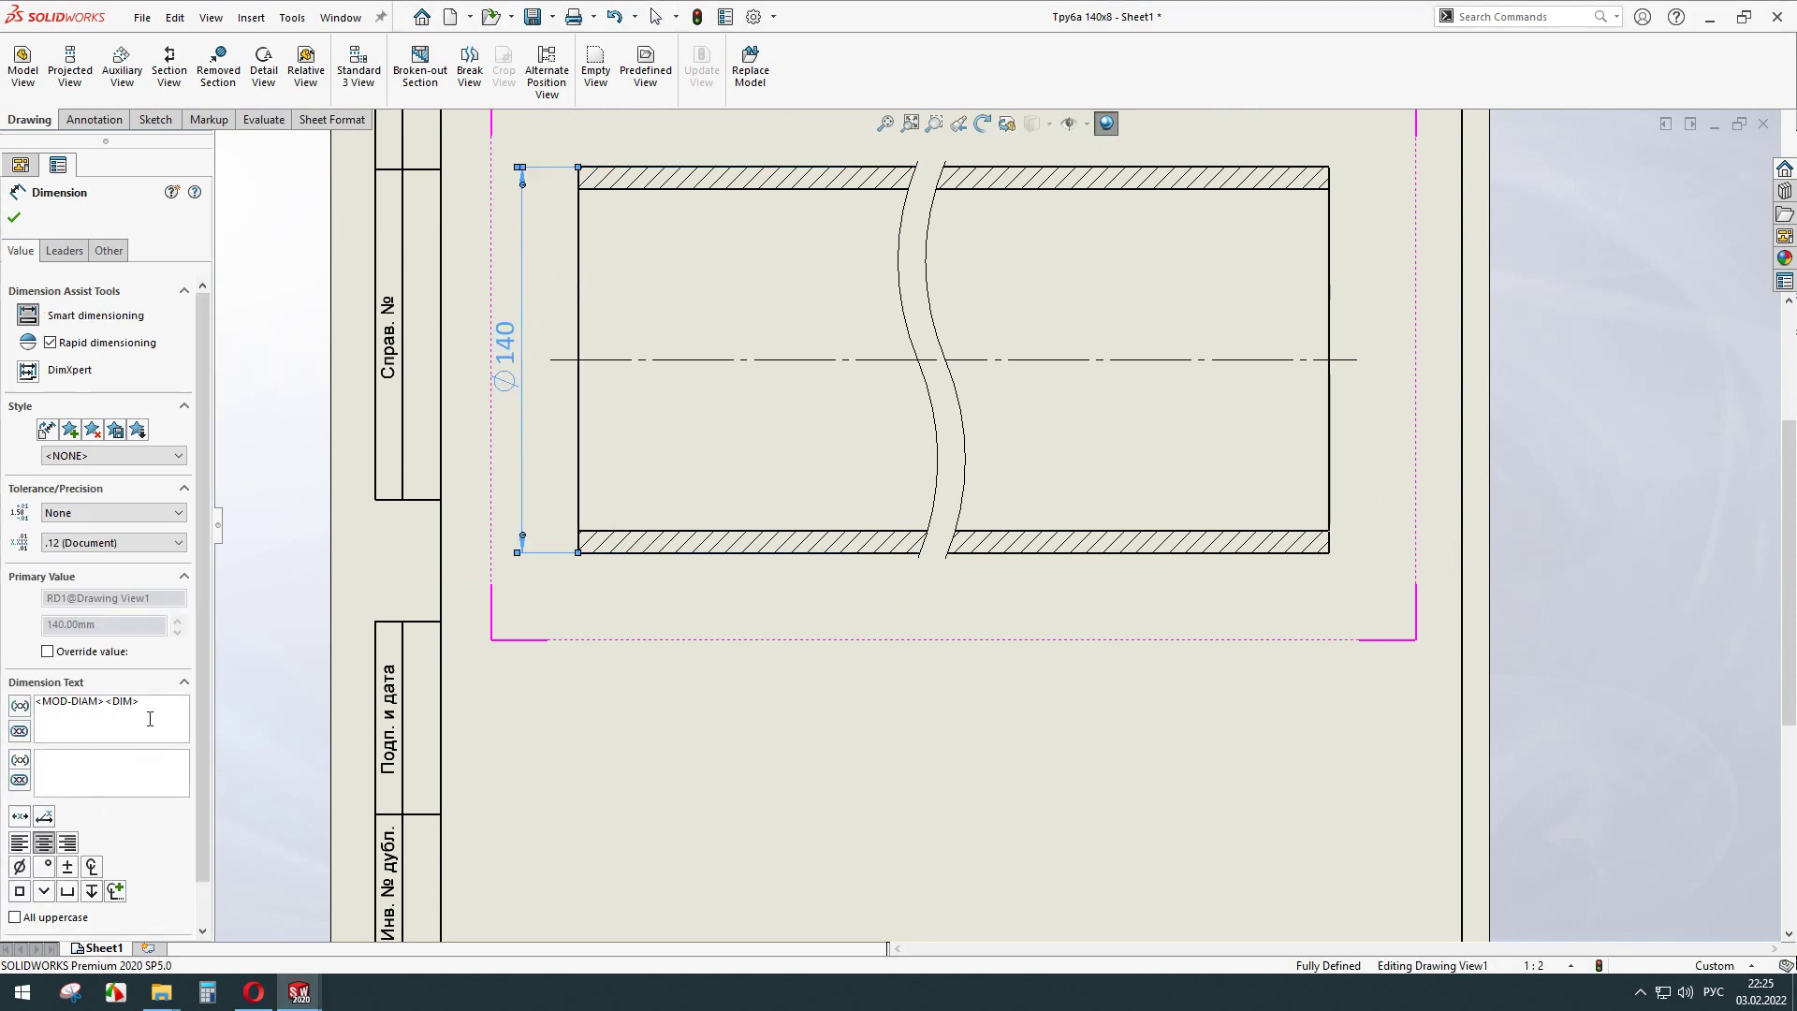
{"action": "left_click", "coordinate": [150, 718]}
{"action": "type", "text": "*"}
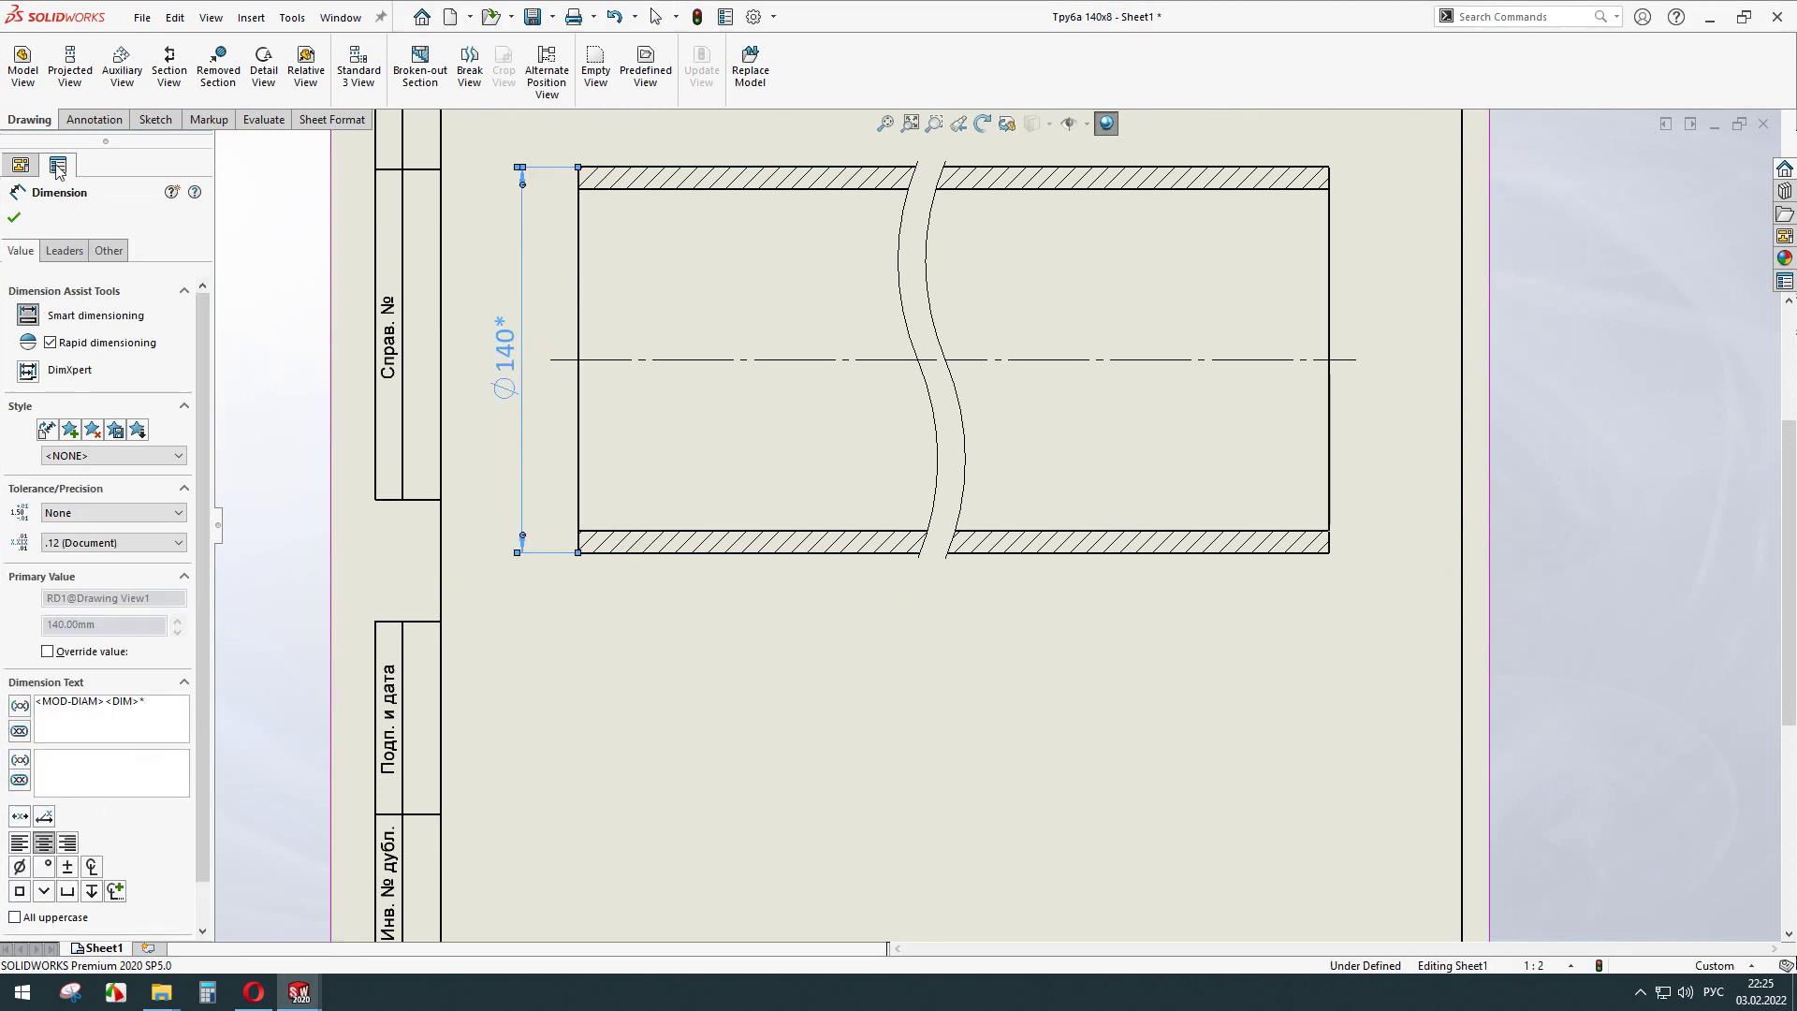
{"action": "left_click", "coordinate": [635, 187]}
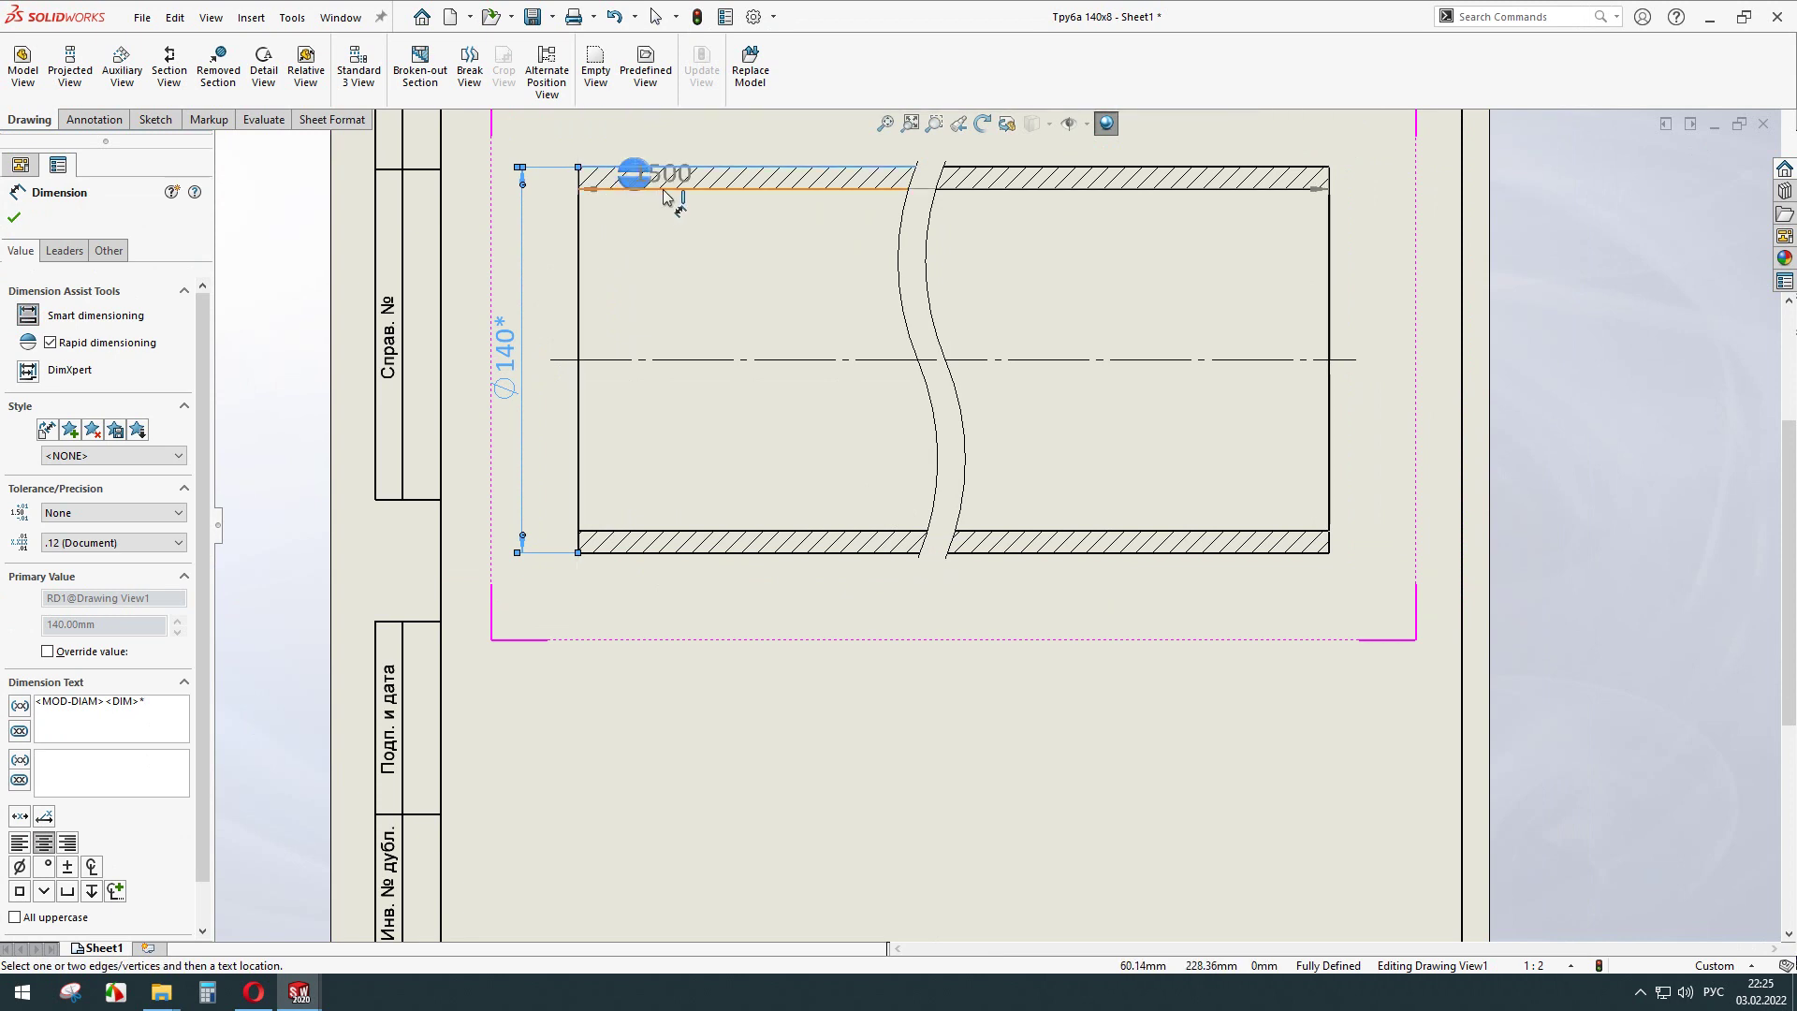
{"action": "left_click", "coordinate": [625, 175]}
{"action": "scroll", "coordinate": [945, 377], "scroll_direction": "down", "scroll_amount": 2}
{"action": "scroll", "coordinate": [1178, 480], "scroll_direction": "up", "scroll_amount": 3}
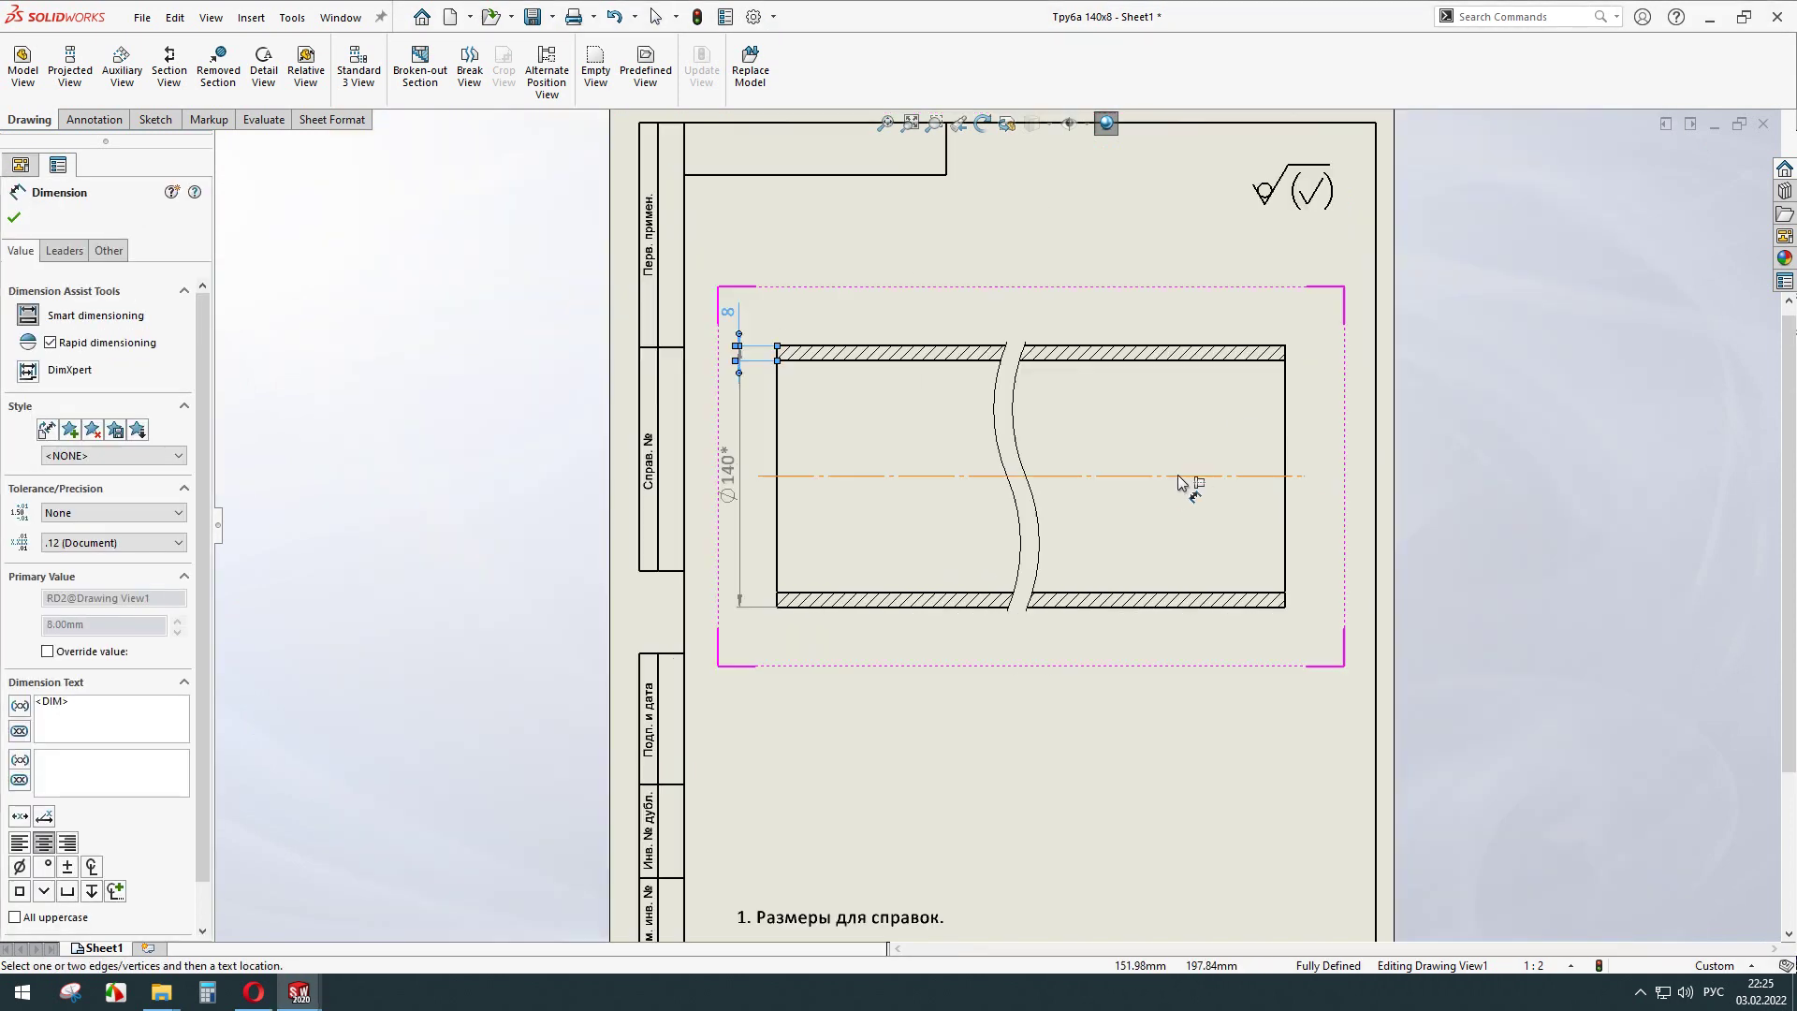
{"action": "key", "text": "Escape"}
Nudge the pipe view right and mark the wall-thickness dimension as 8*.
{"action": "left_click_drag", "start_coordinate": [1303, 456], "coordinate": [1324, 454]}
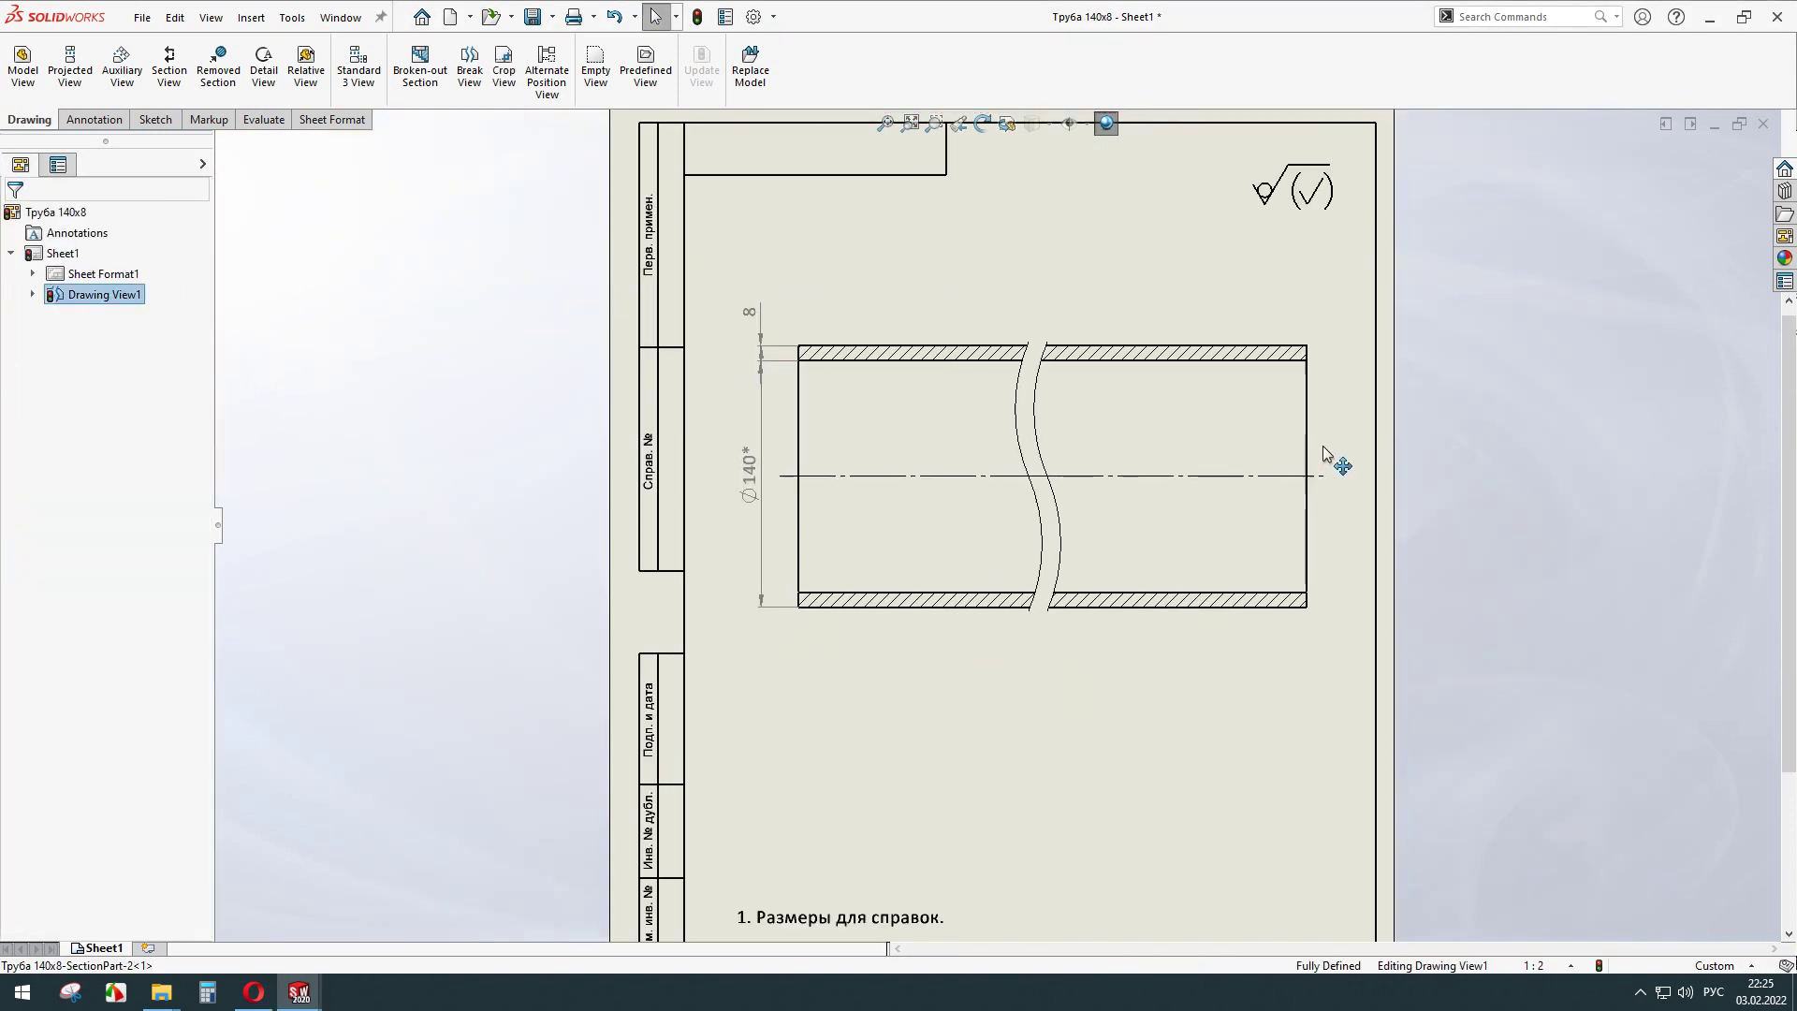
{"action": "scroll", "coordinate": [754, 475], "scroll_direction": "down", "scroll_amount": 2}
{"action": "left_click", "coordinate": [763, 468]}
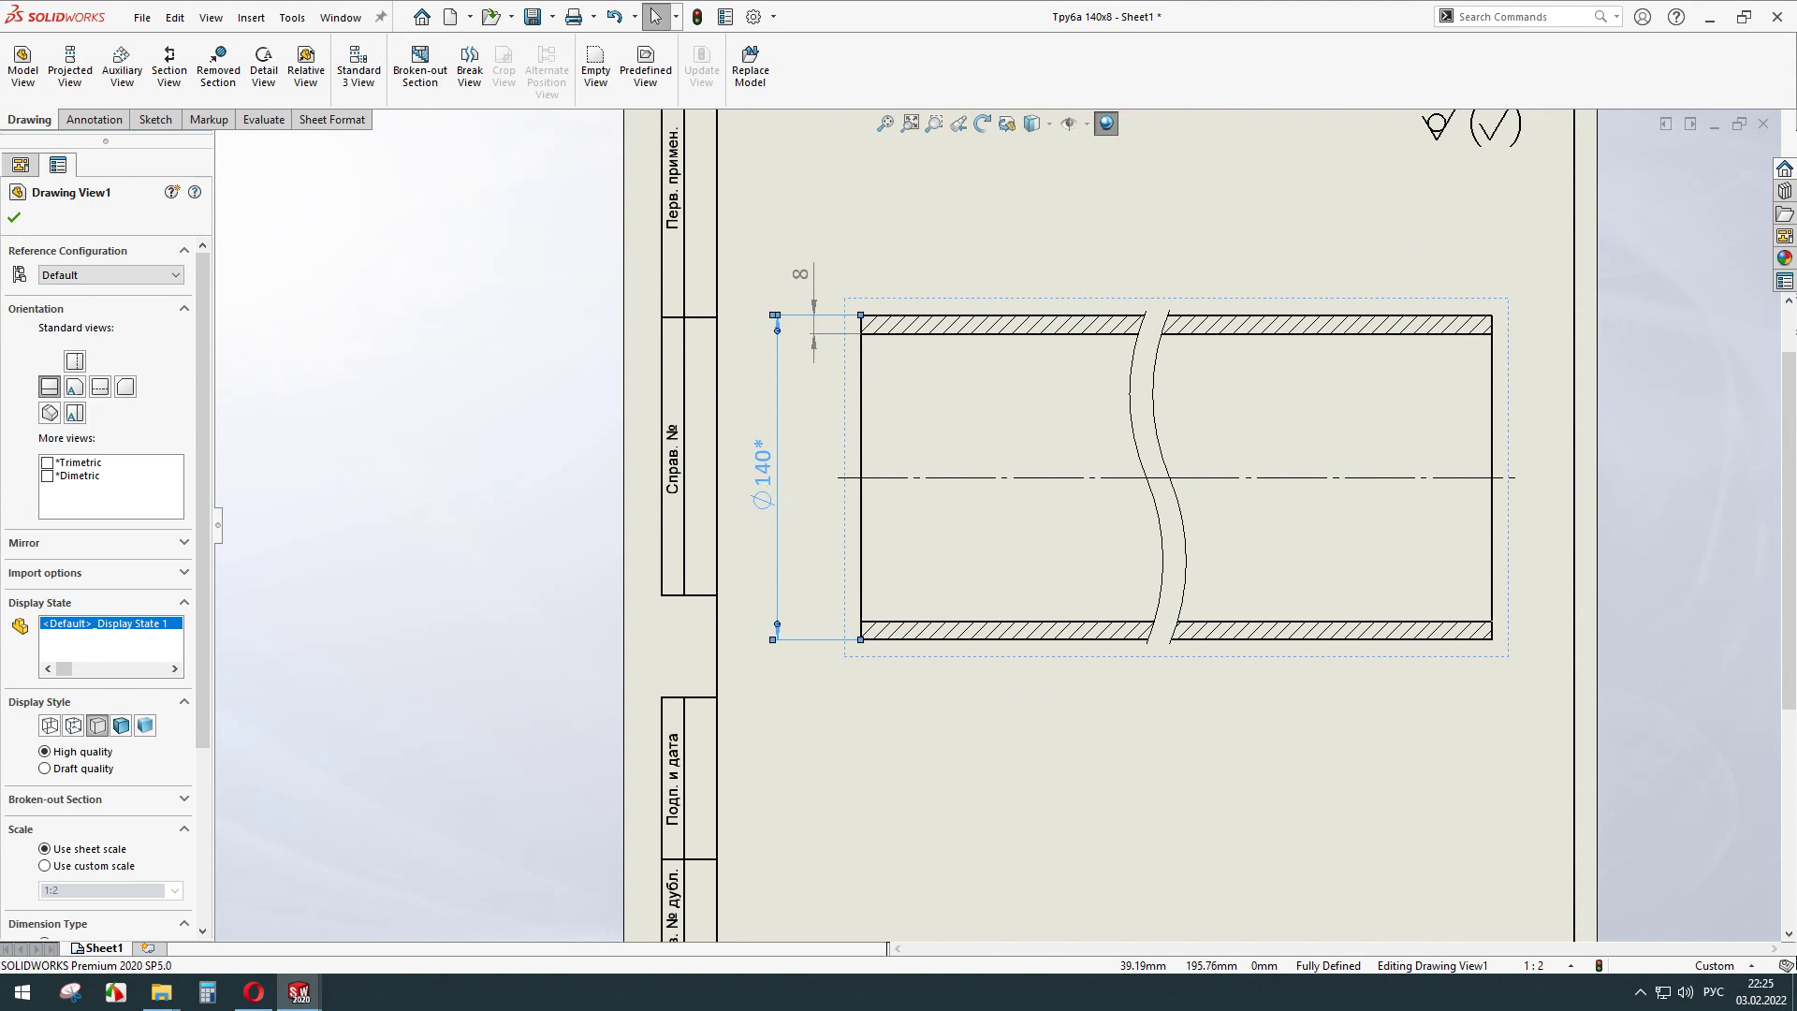
{"action": "left_click", "coordinate": [800, 274]}
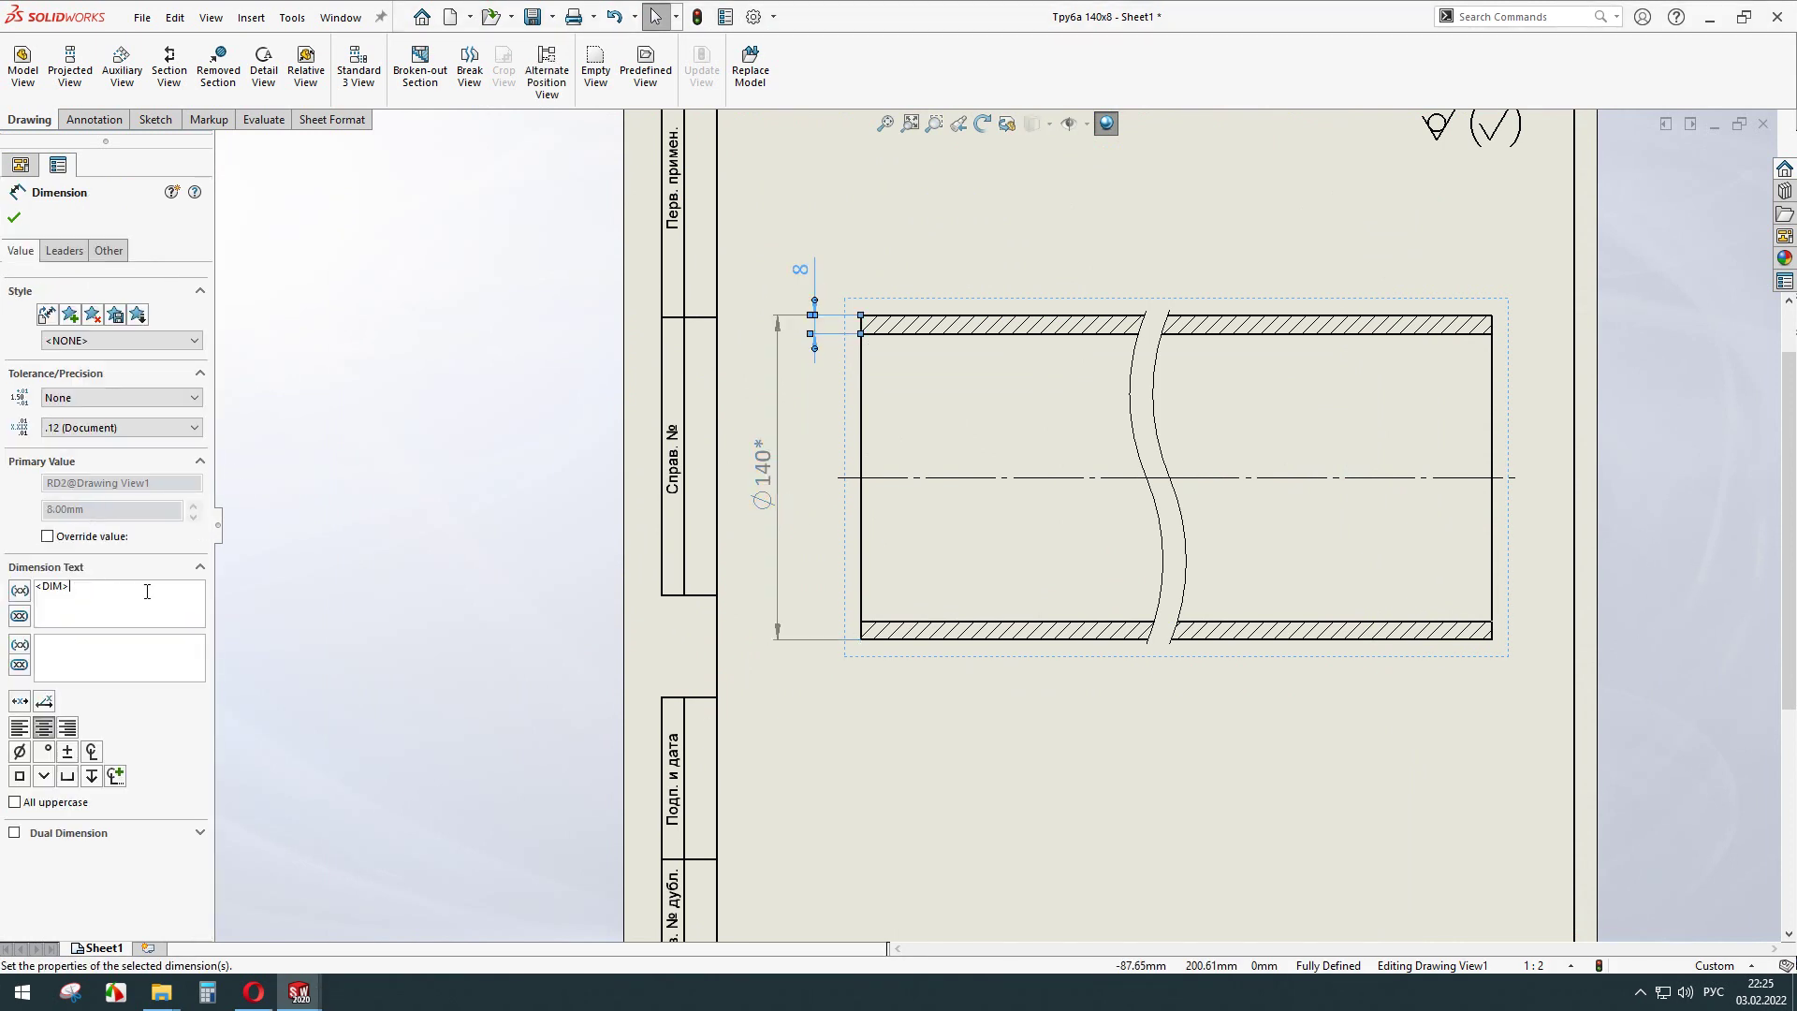
{"action": "left_click", "coordinate": [14, 218]}
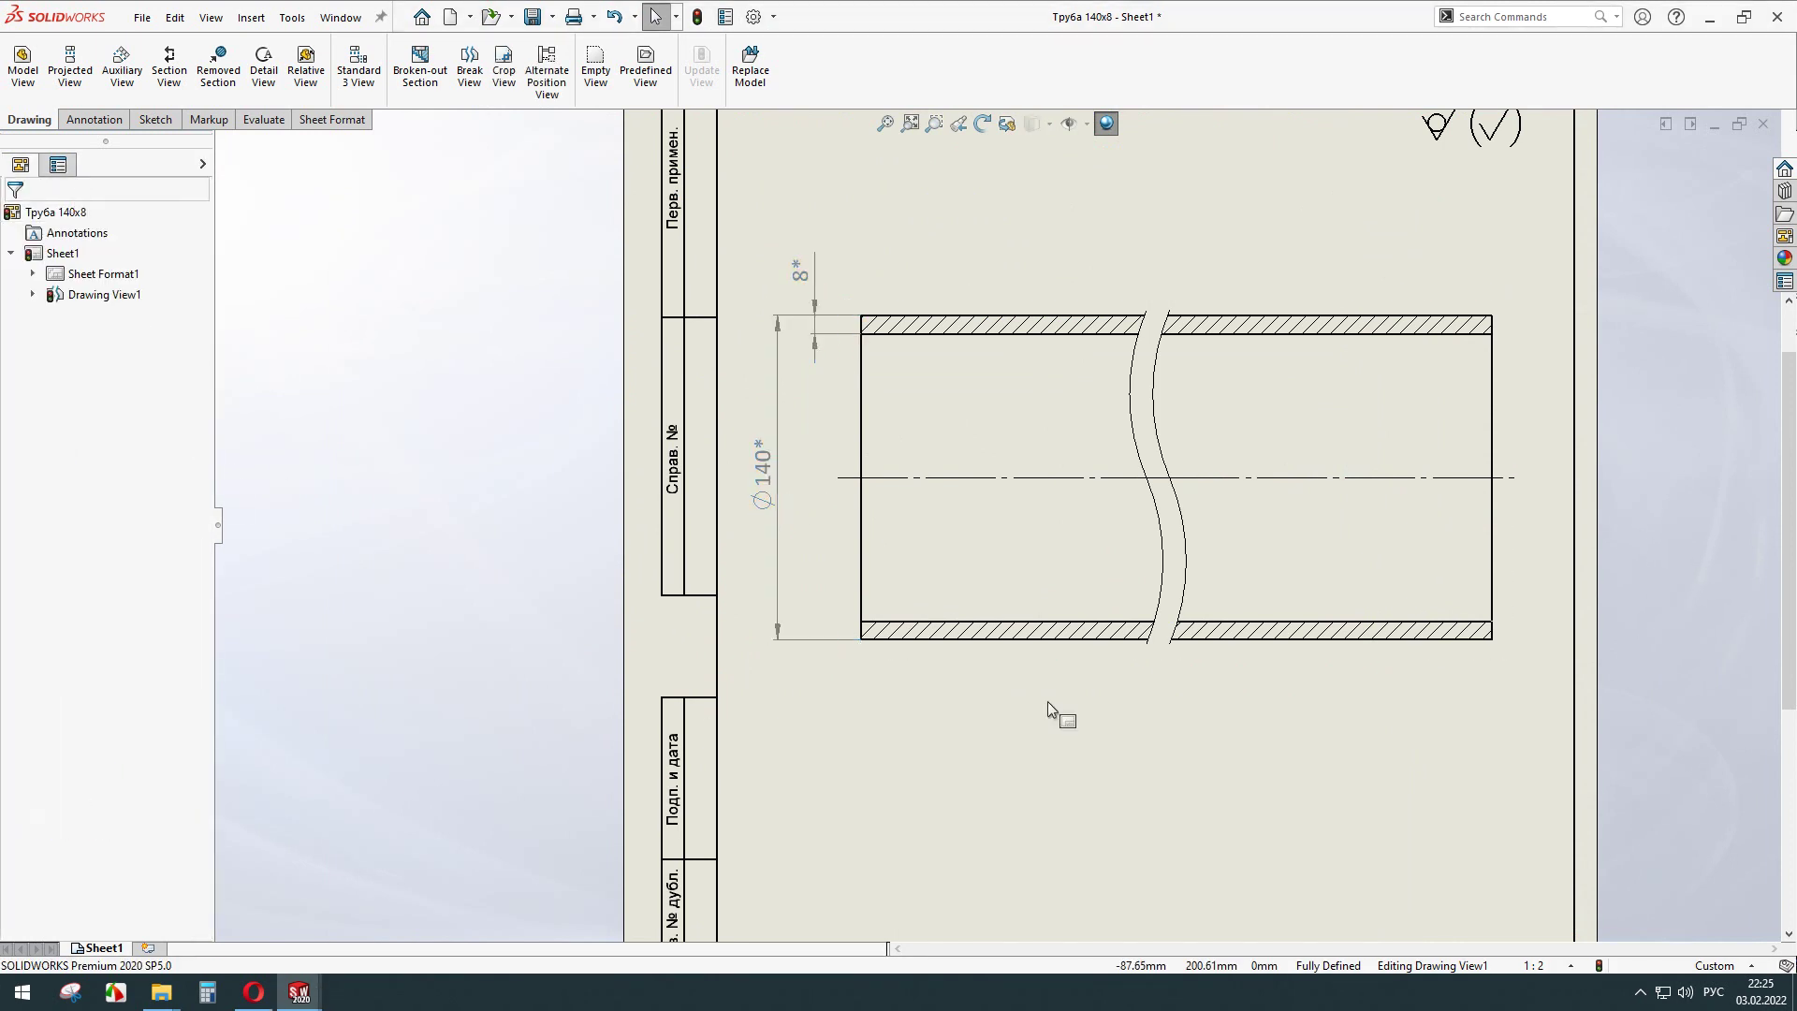
Add the 1500 overall-length dimension below the pipe view.
{"action": "left_click", "coordinate": [1004, 642]}
{"action": "left_click", "coordinate": [1030, 641]}
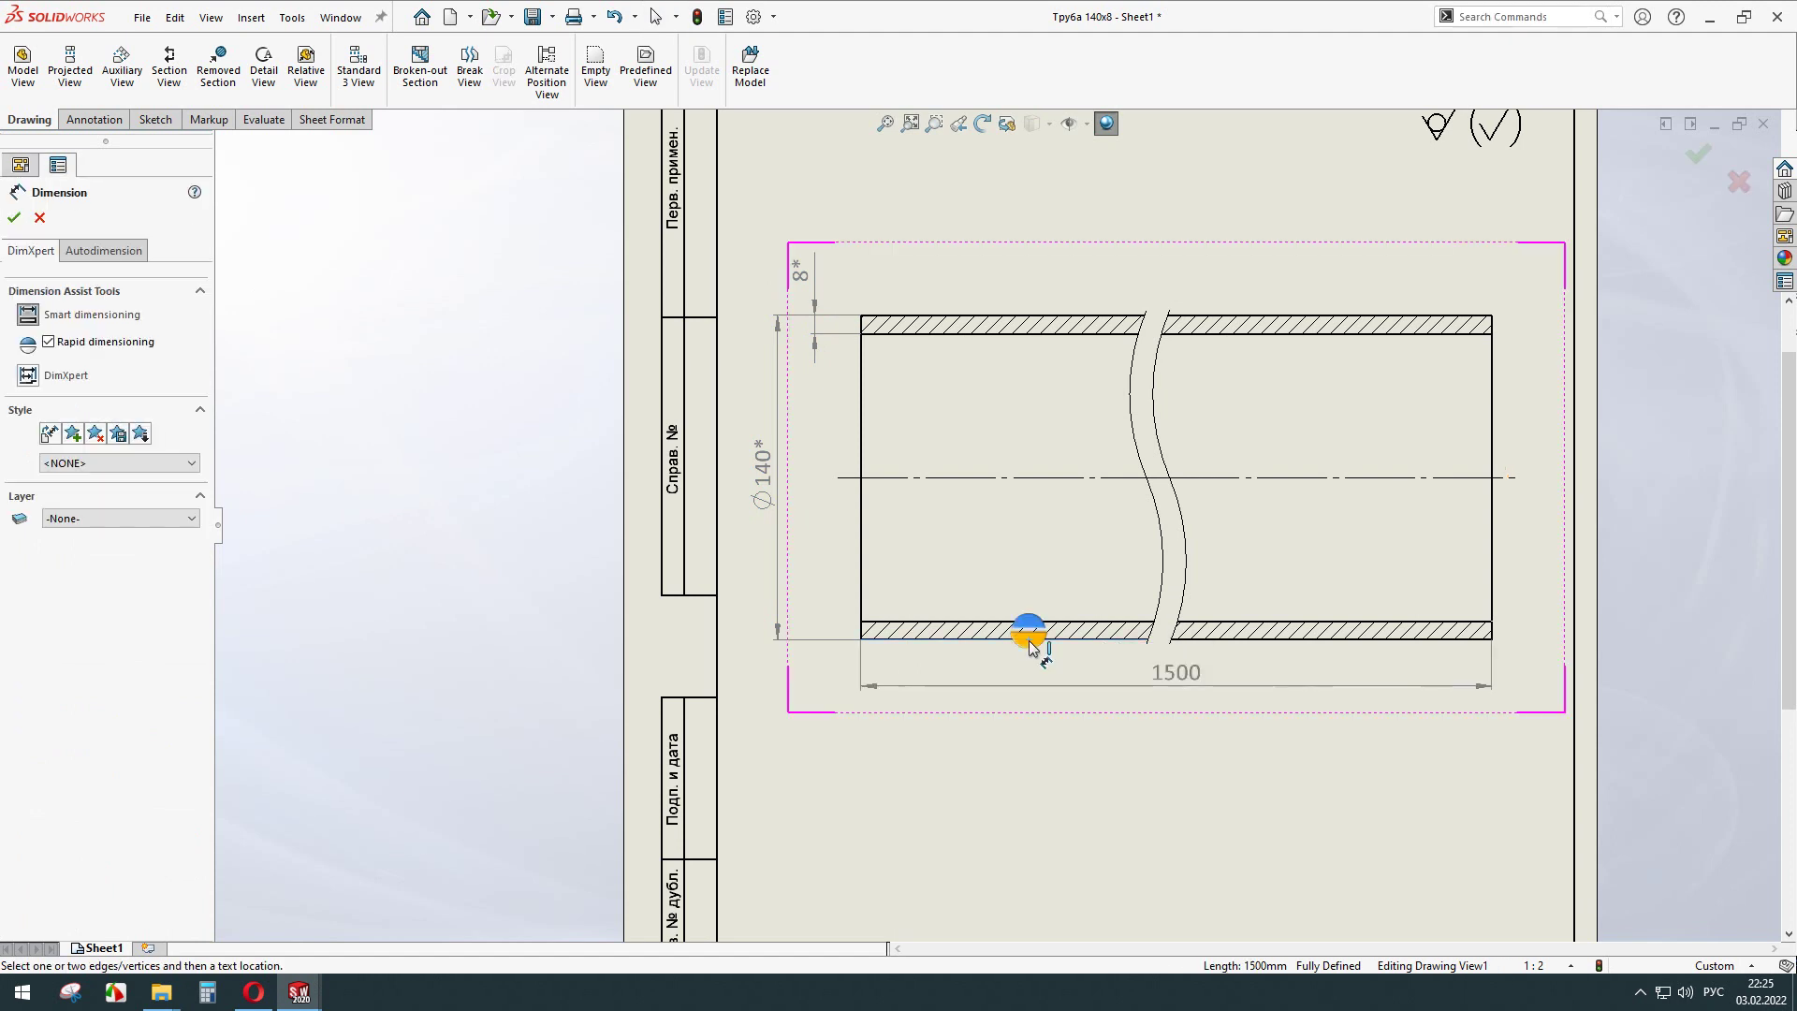
{"action": "left_click", "coordinate": [1053, 730]}
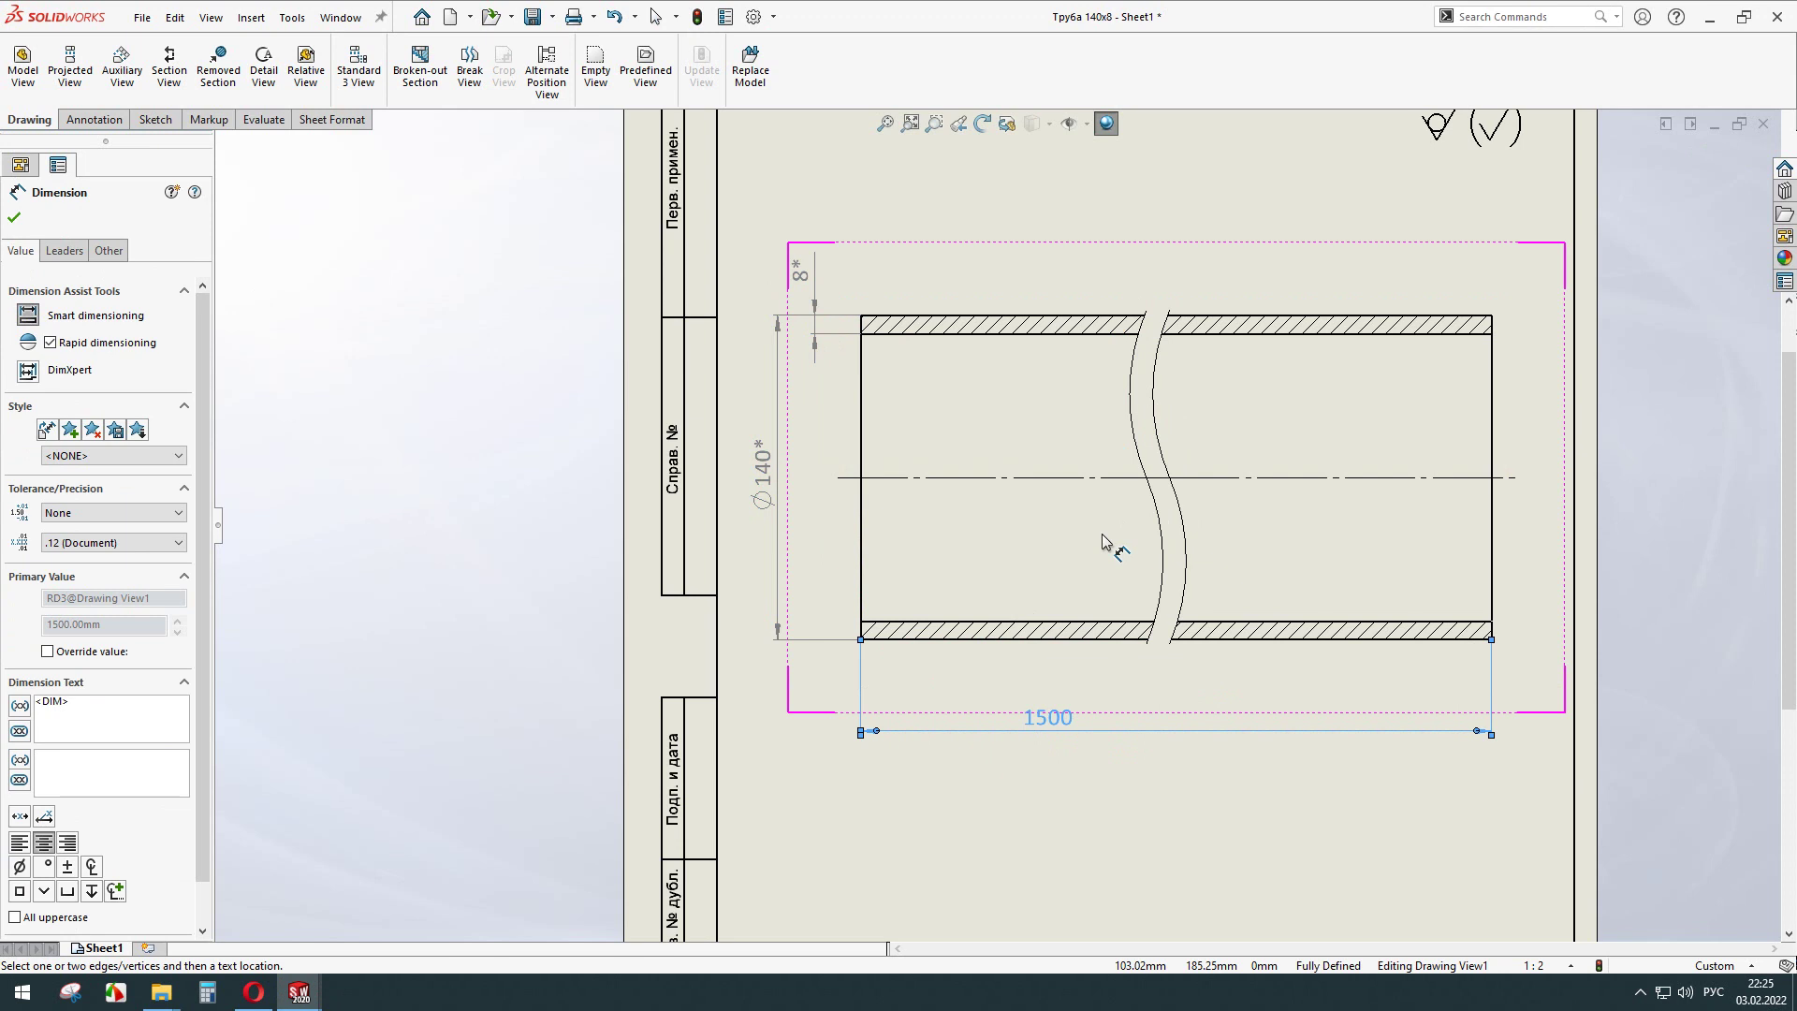
{"action": "key", "text": "Escape"}
{"action": "left_click", "coordinate": [1176, 753]}
{"action": "scroll", "coordinate": [1124, 740], "scroll_direction": "down", "scroll_amount": 1}
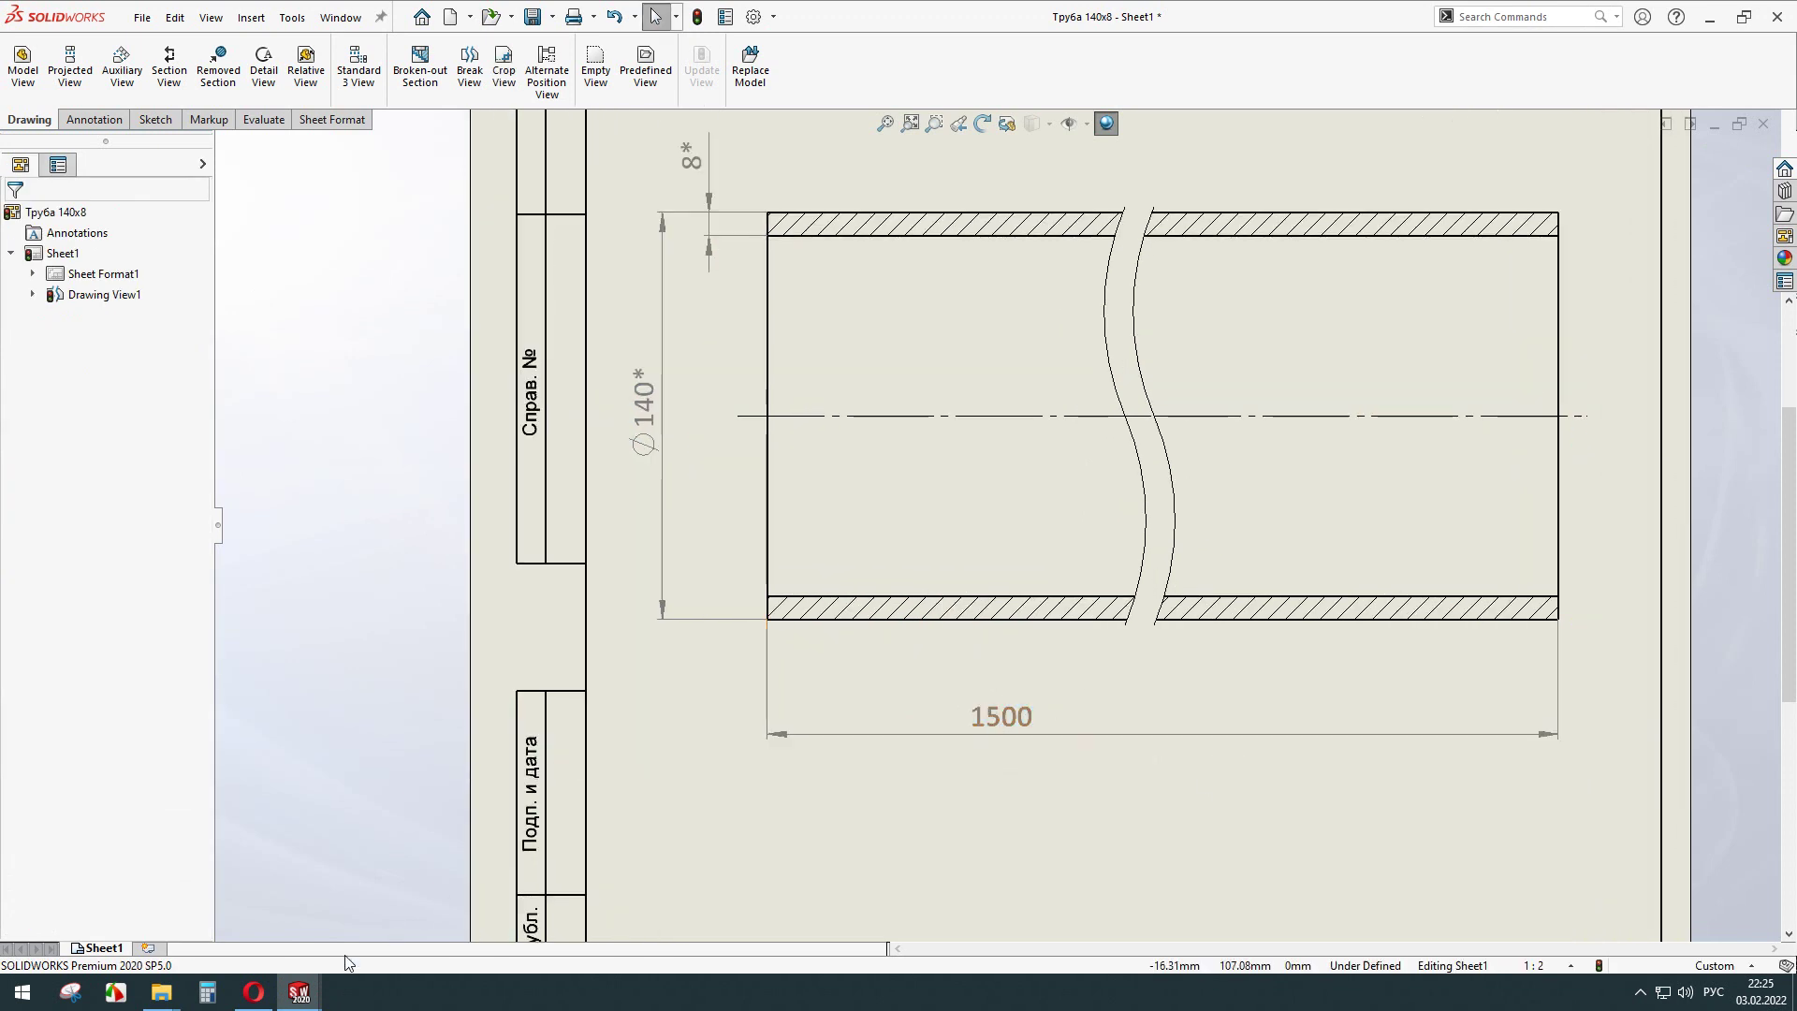
Check the 1500 Boss-Extrude1 length in the part model, then return to the drawing.
{"action": "mouse_move", "coordinate": [300, 992]}
{"action": "left_click", "coordinate": [251, 917]}
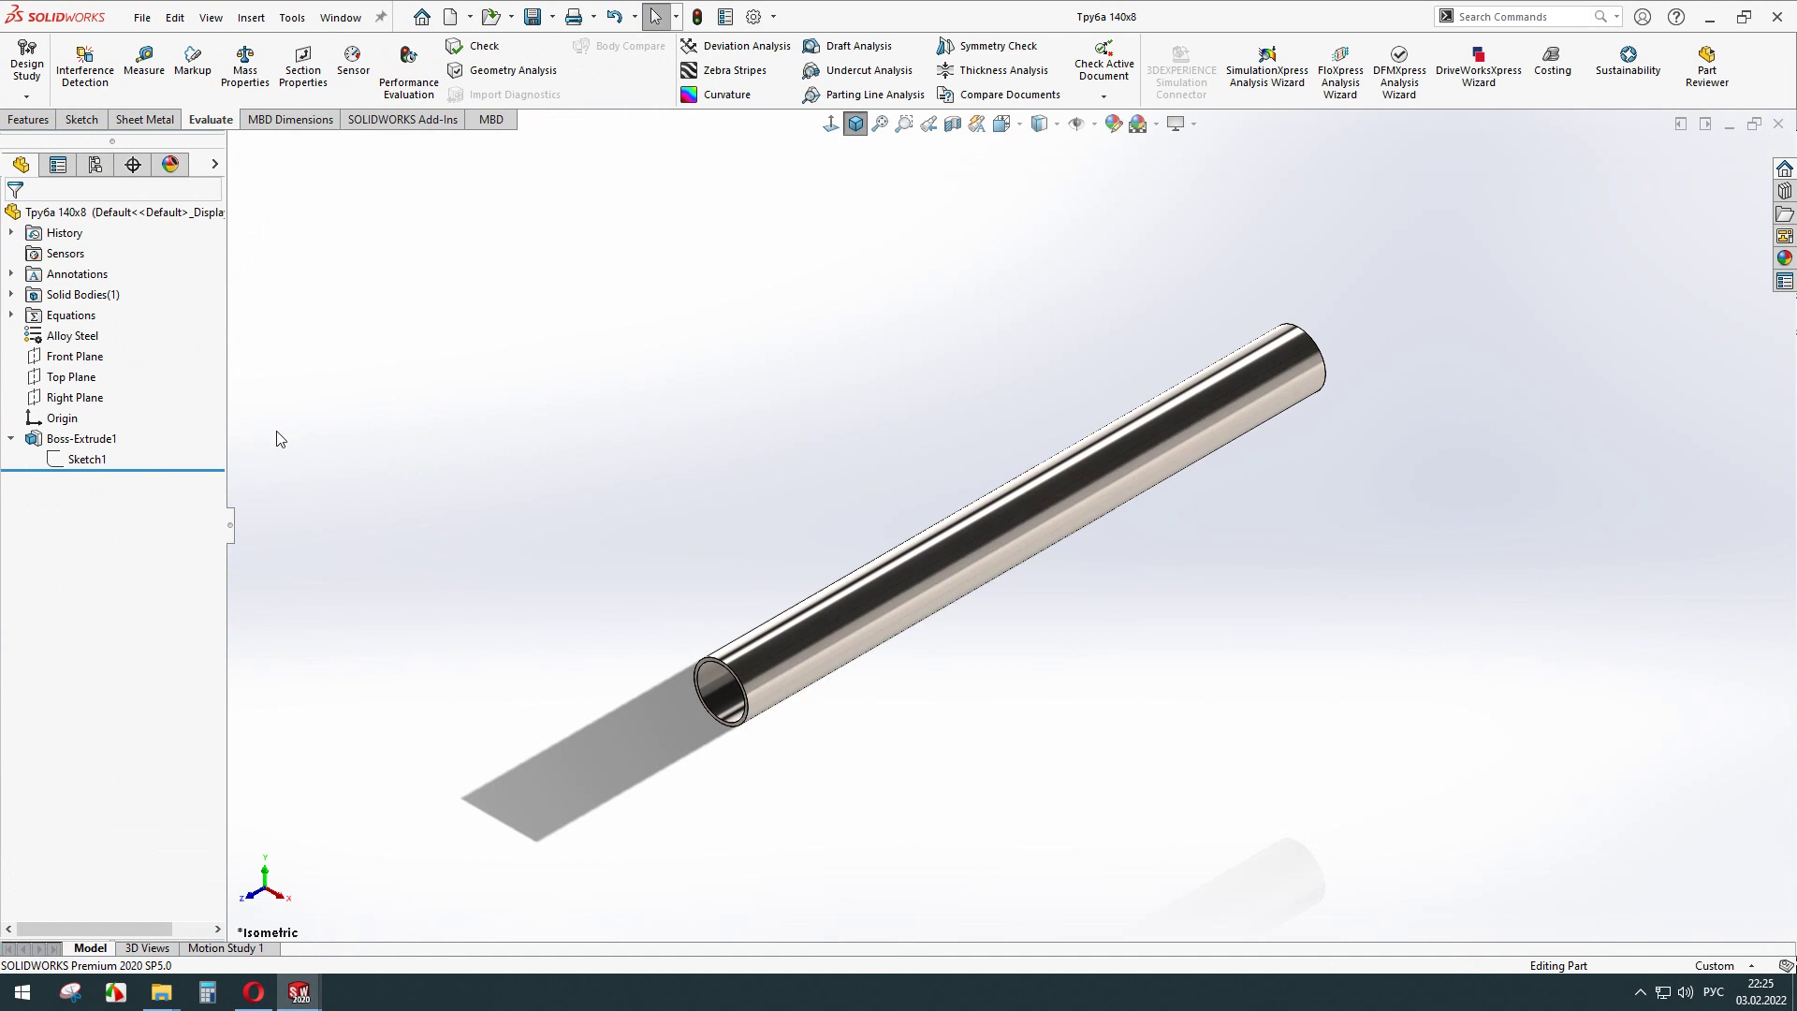
{"action": "left_click", "coordinate": [81, 438]}
{"action": "left_click_drag", "start_coordinate": [1064, 560], "coordinate": [1067, 613]}
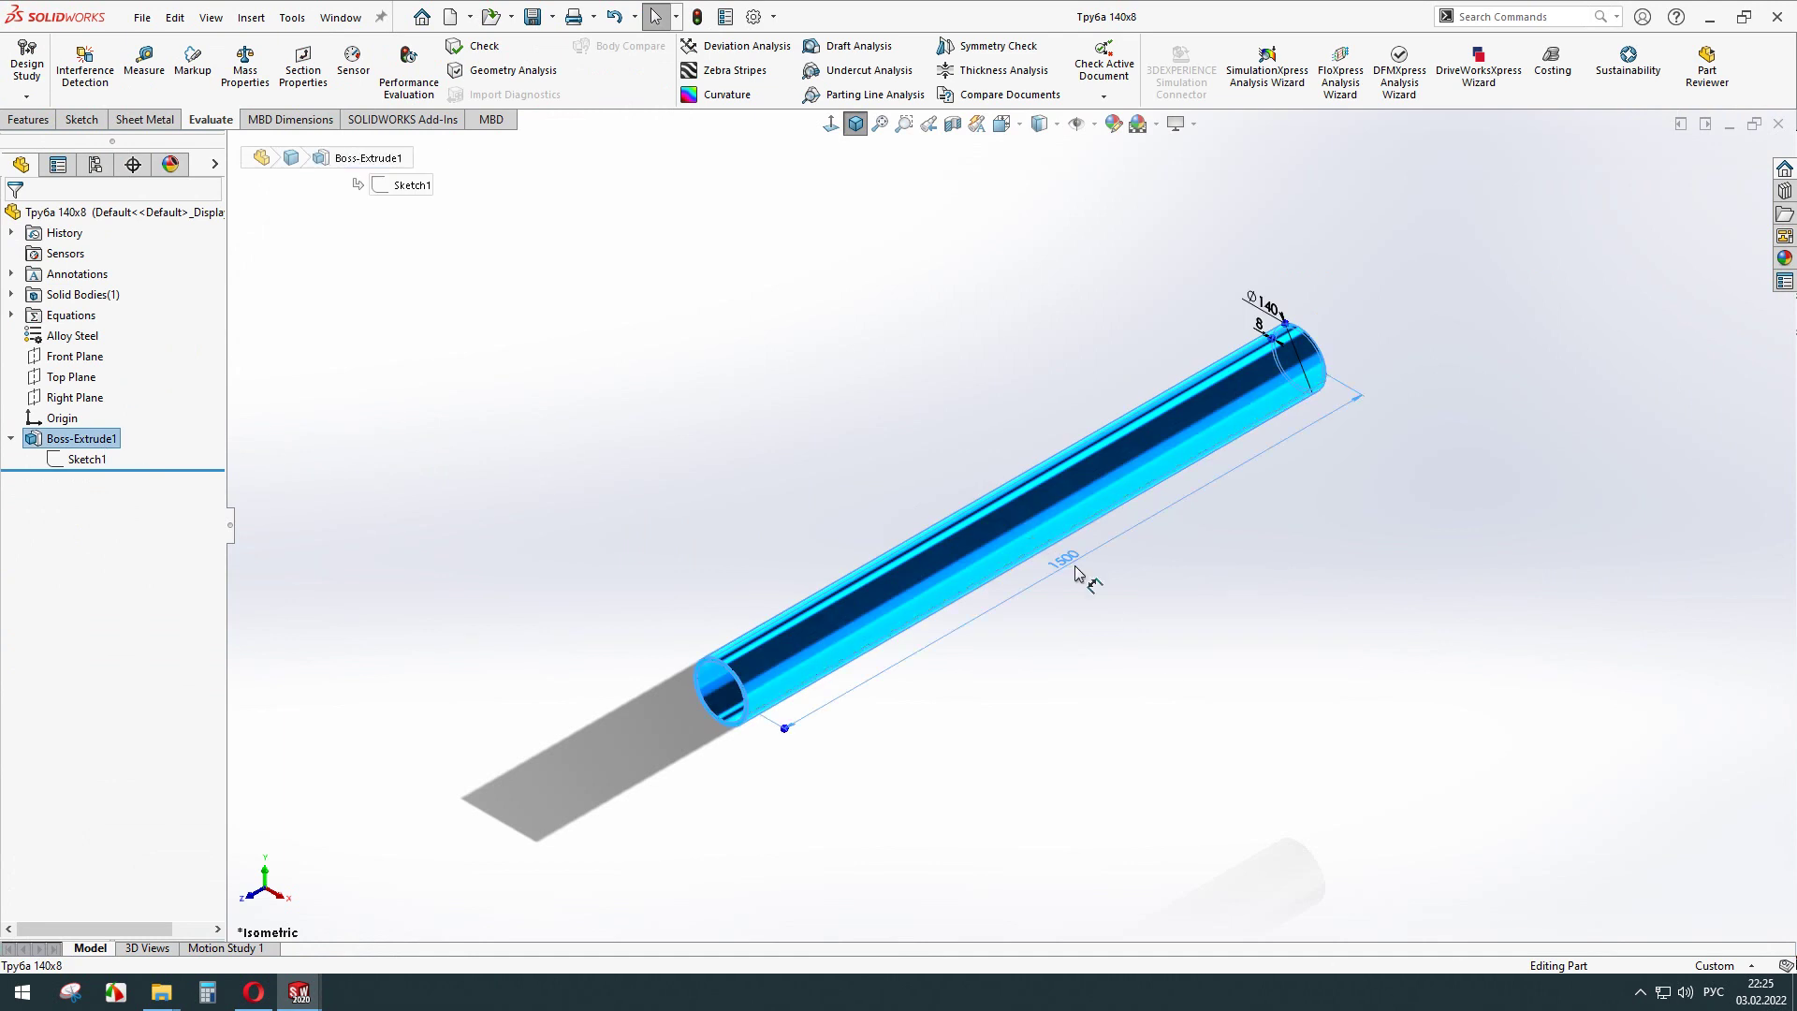
{"action": "left_click", "coordinate": [787, 360]}
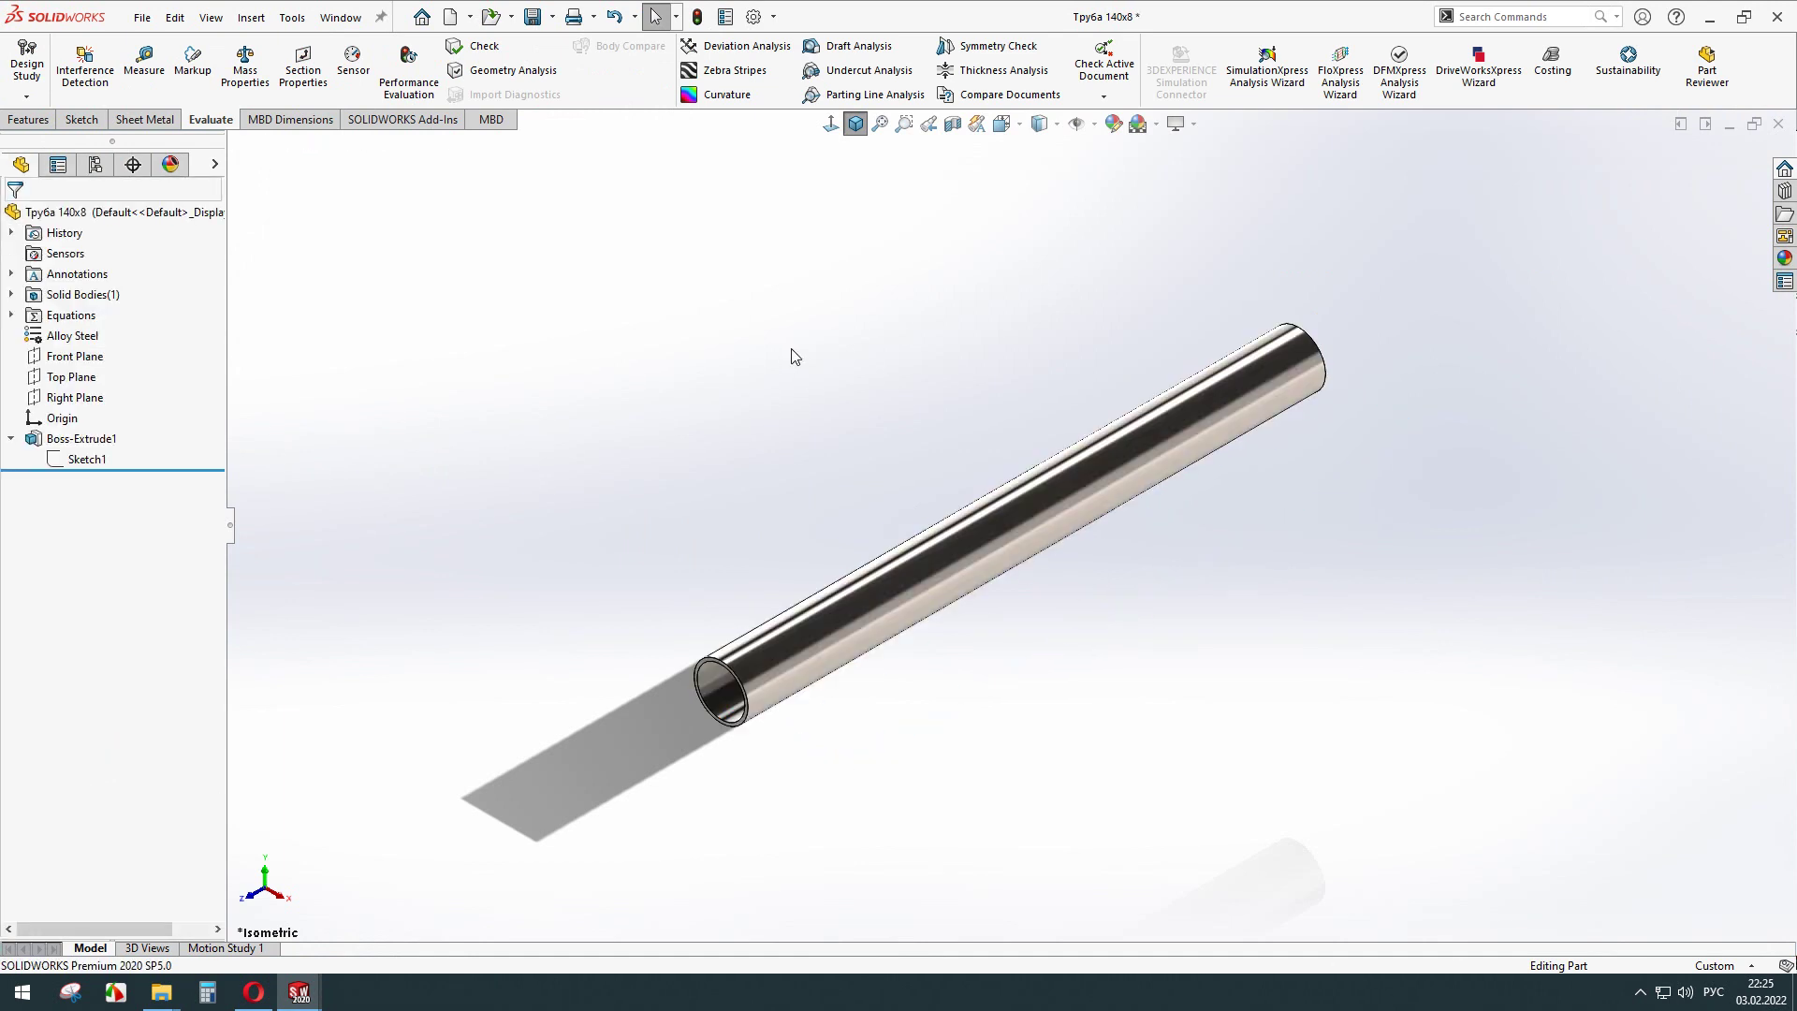
{"action": "key", "text": "ctrl+Tab"}
Give the 1500 length dimension a bilateral tolerance of 0 / -1.
{"action": "left_click", "coordinate": [1006, 717]}
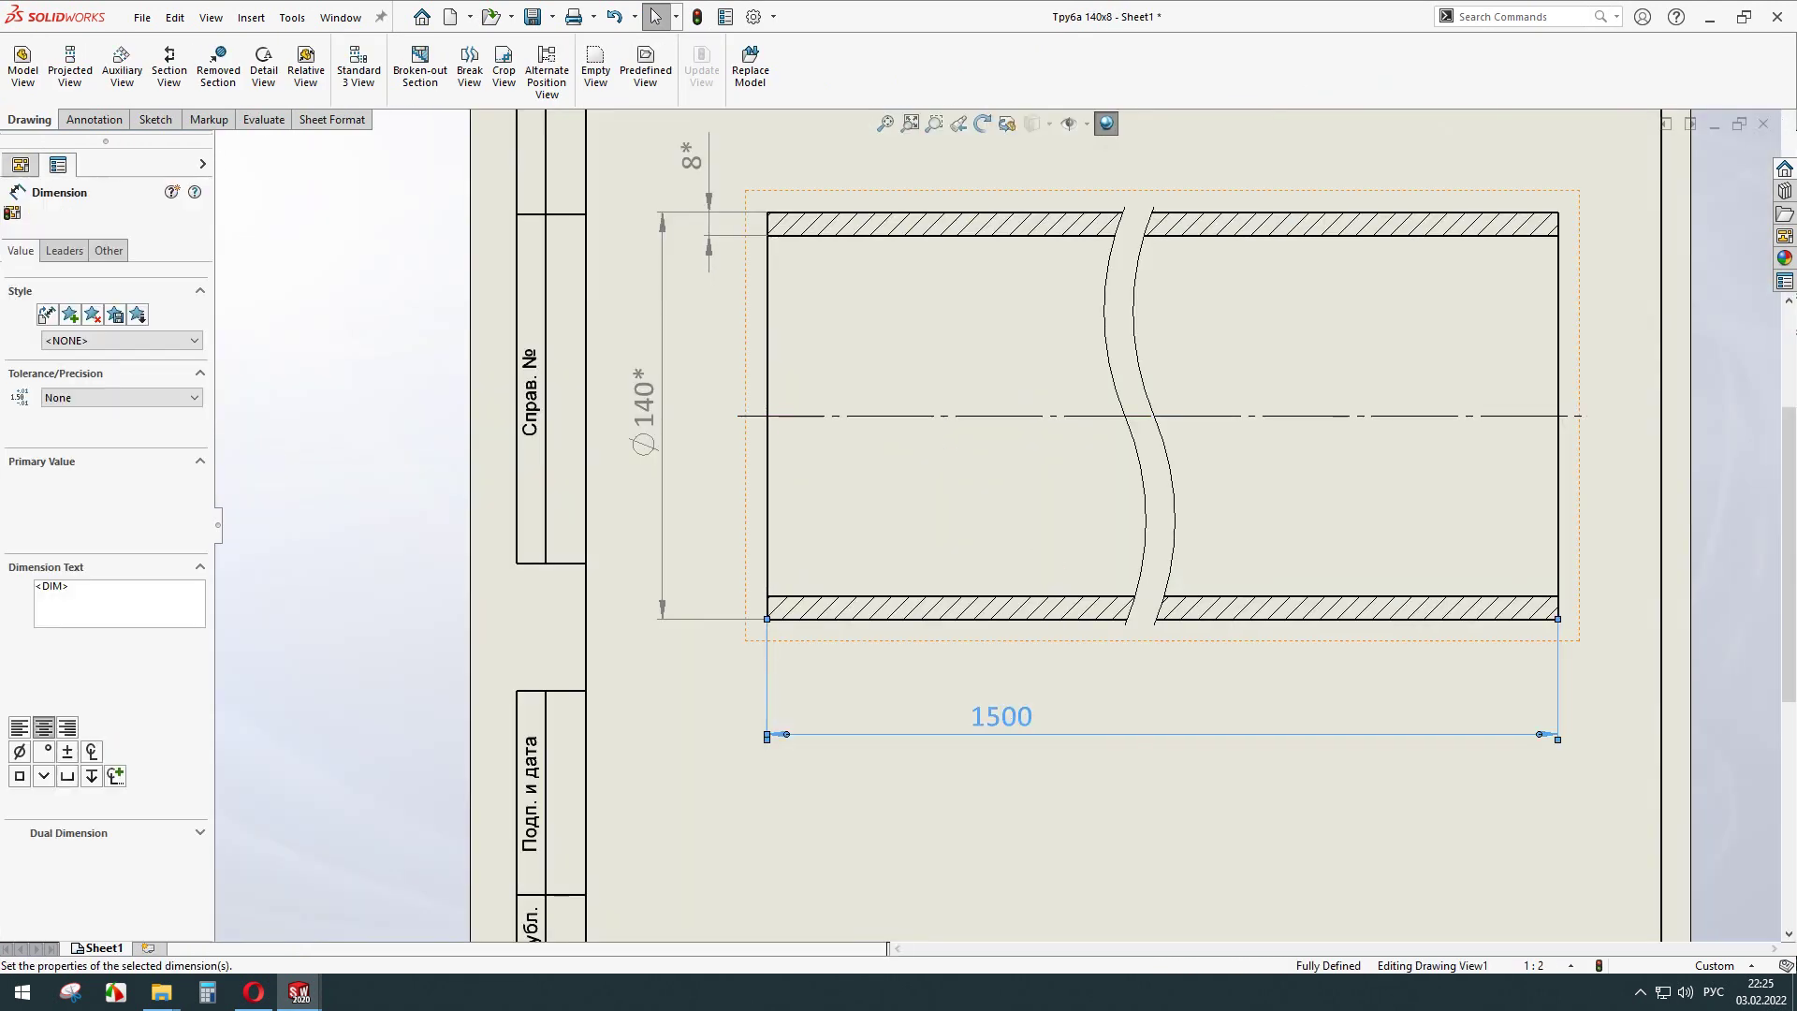
{"action": "left_click", "coordinate": [114, 393]}
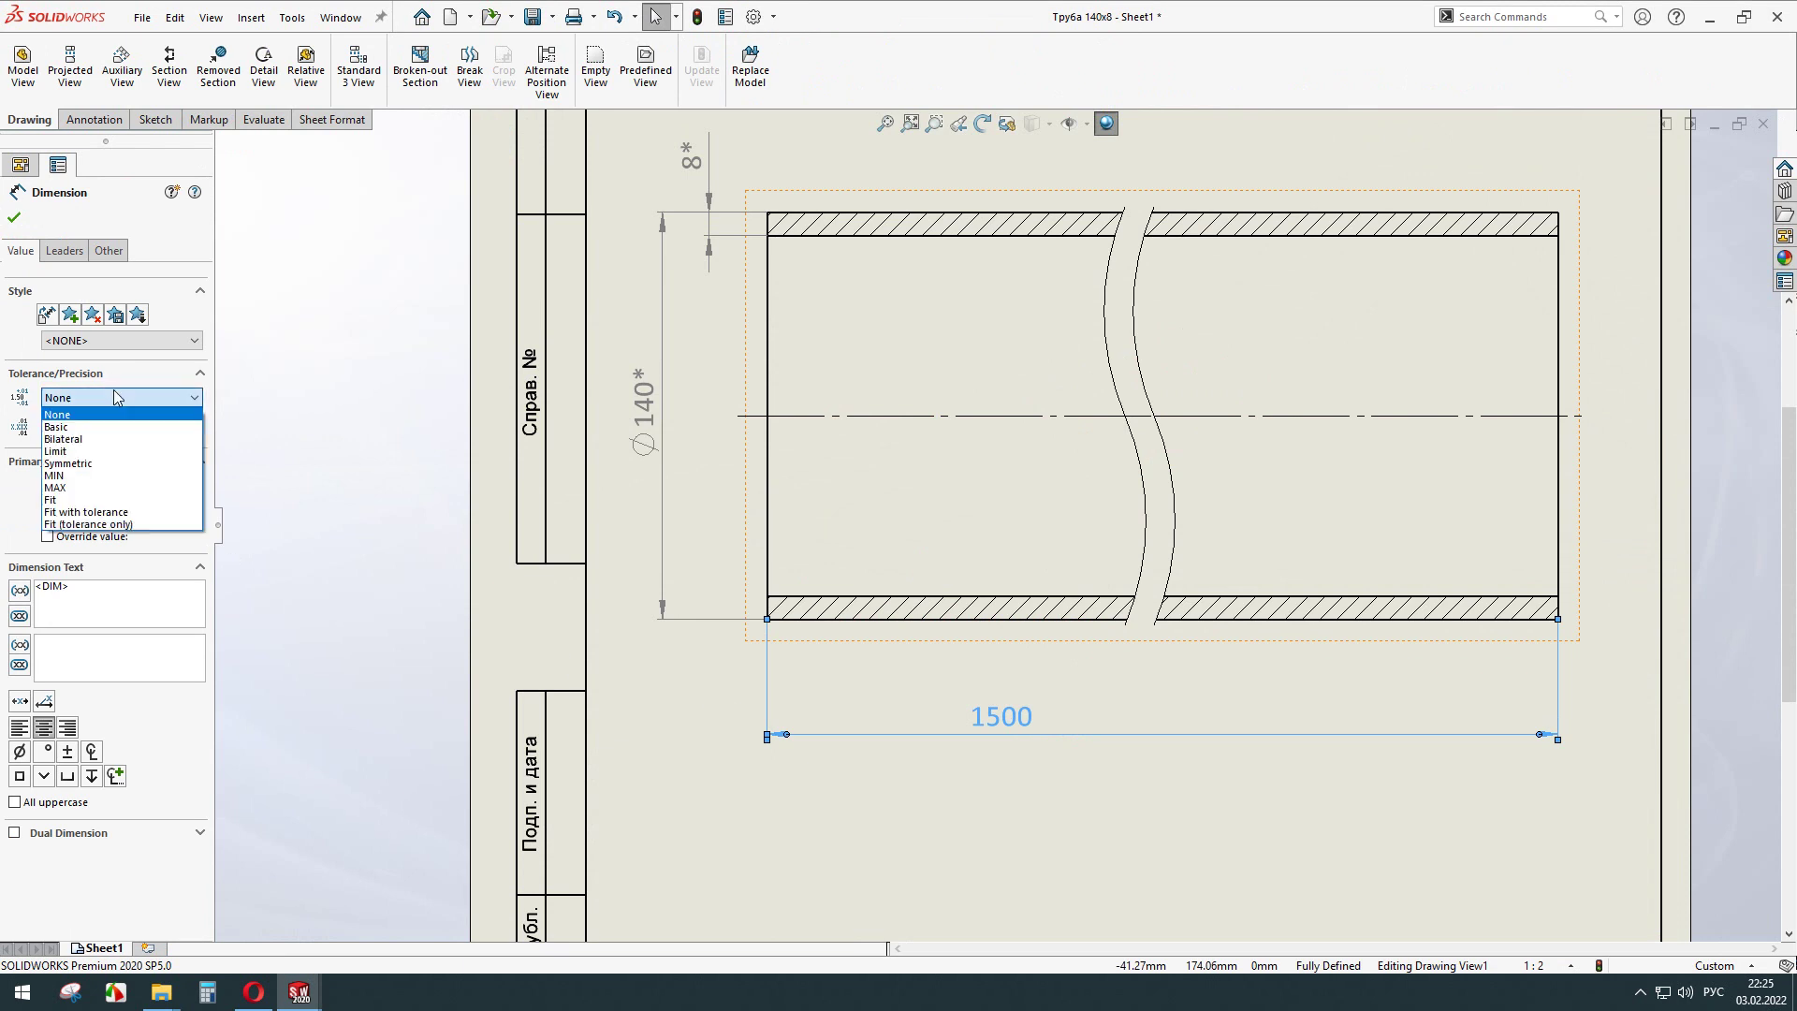
{"action": "left_click", "coordinate": [121, 439]}
{"action": "type", "text": "1"}
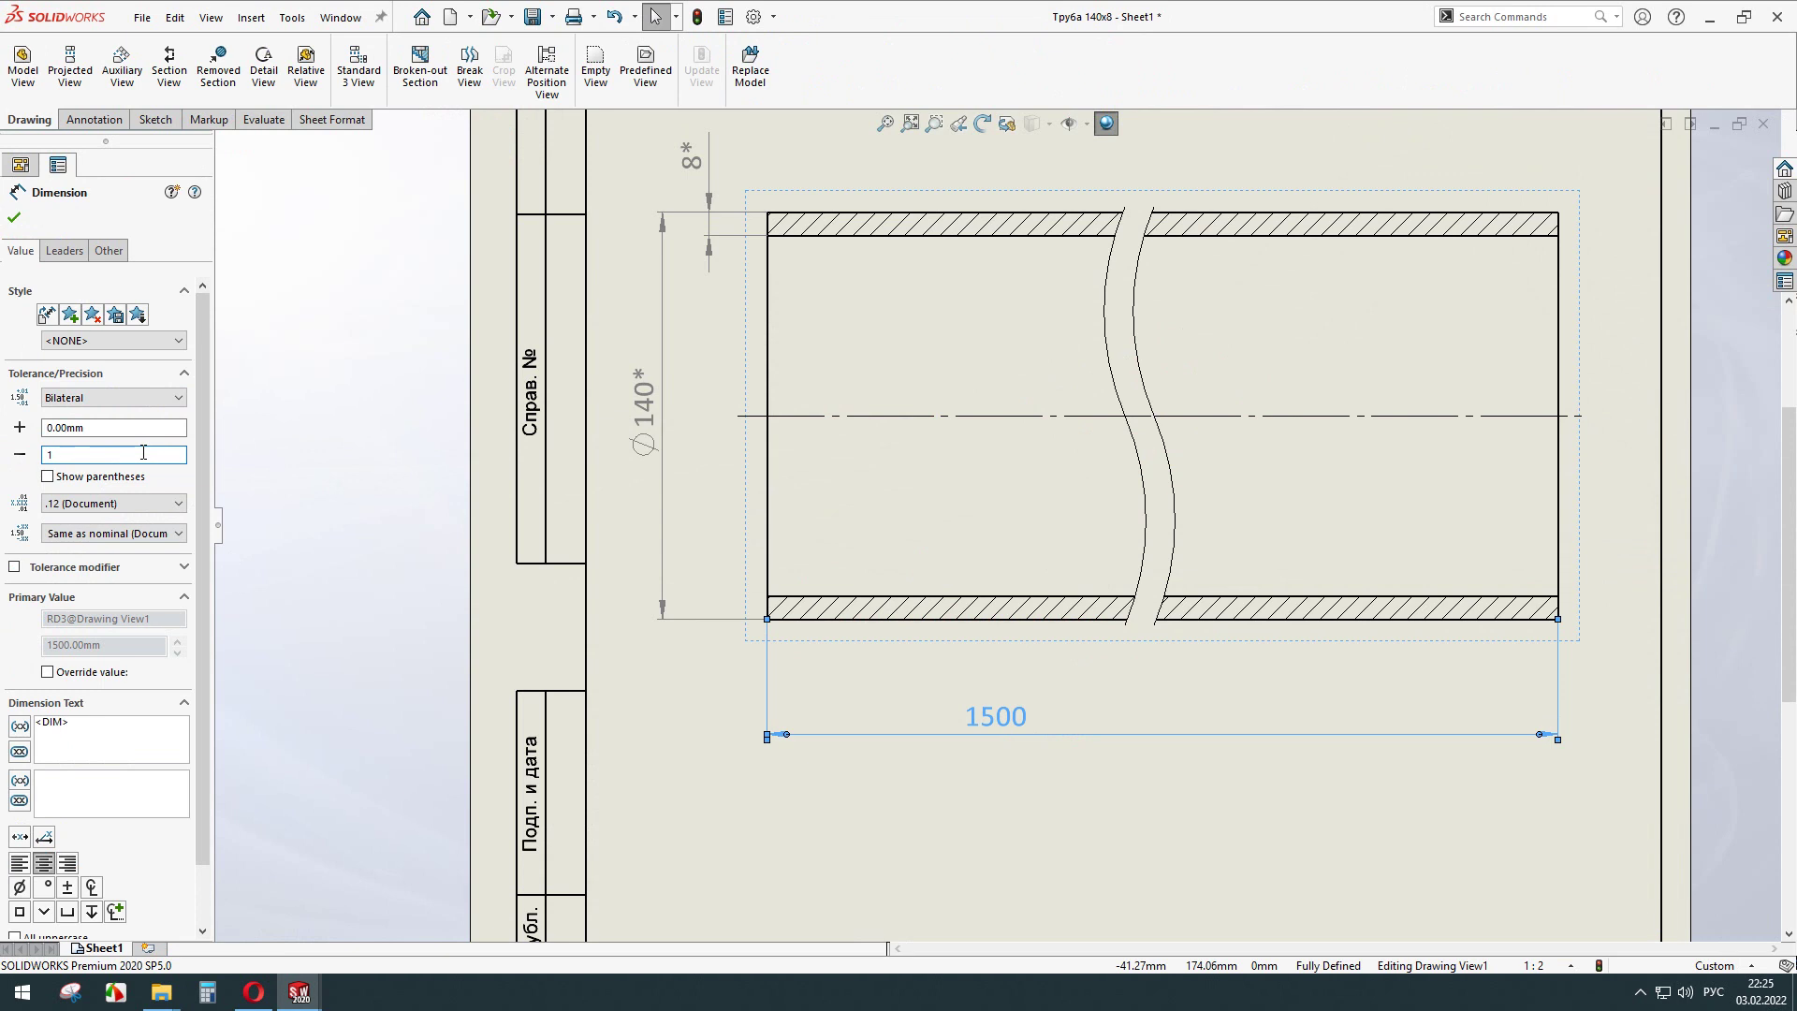
{"action": "key", "text": "Return"}
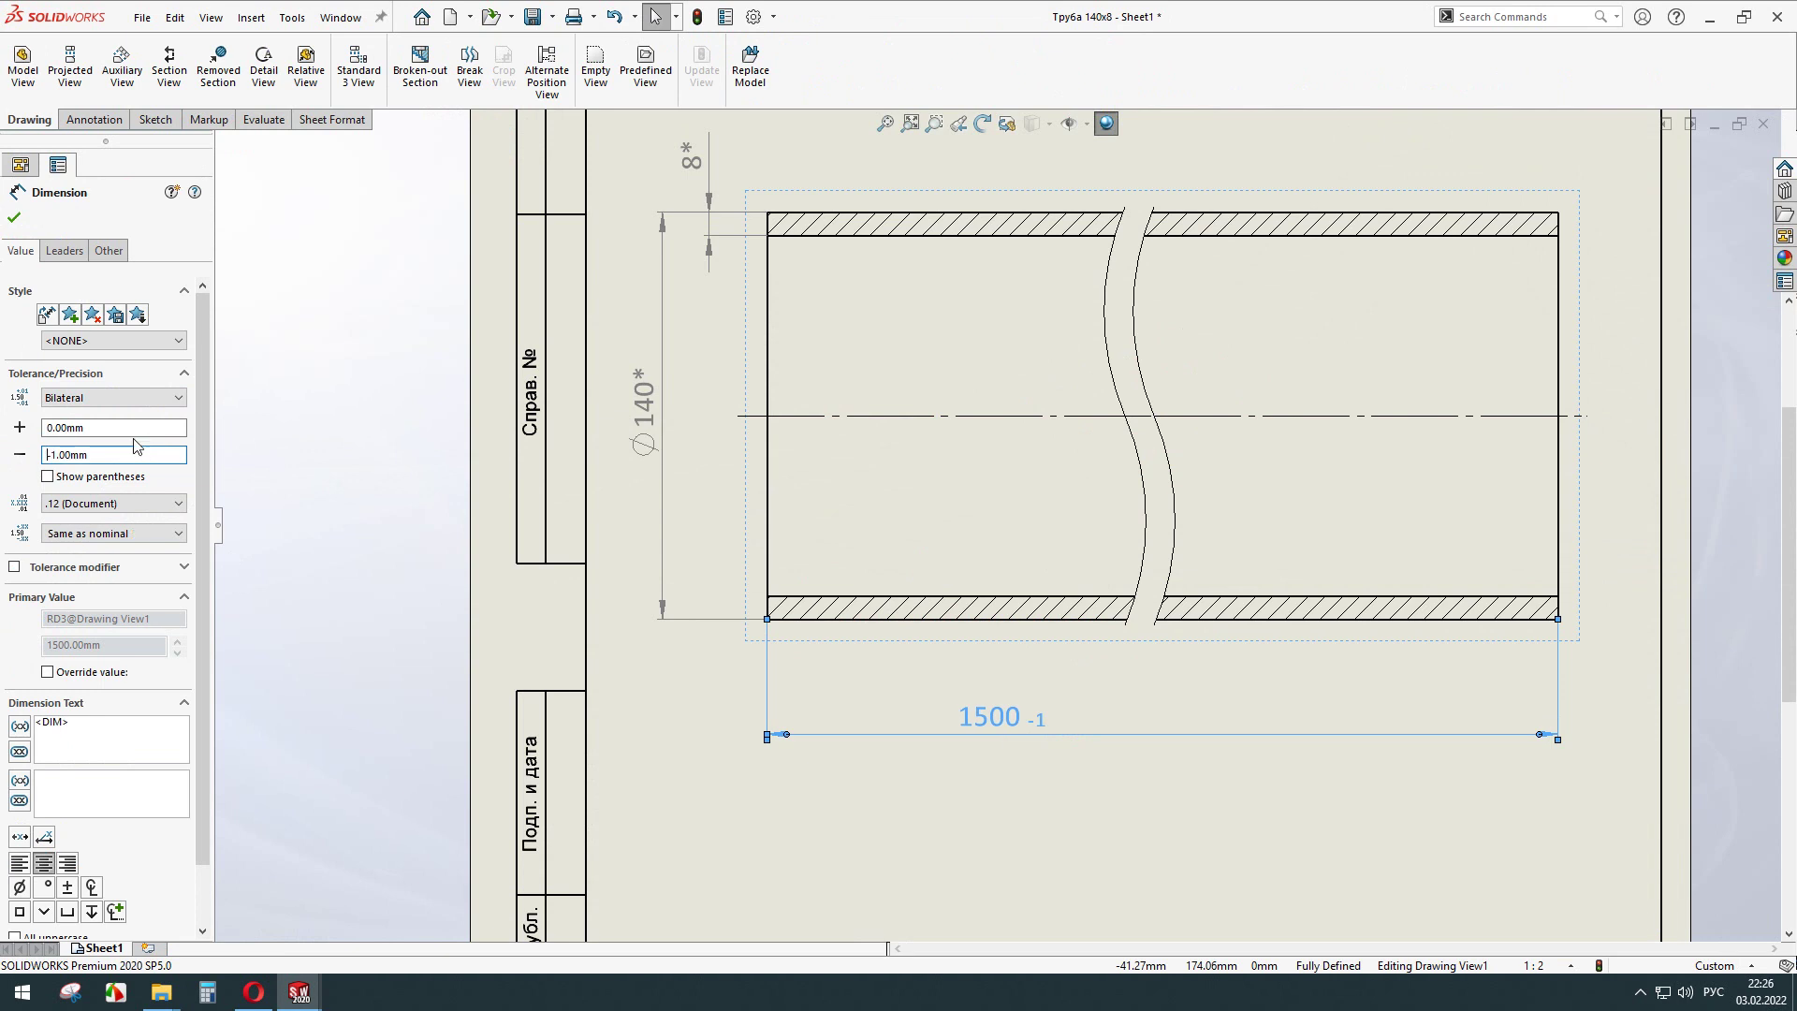
{"action": "left_click", "coordinate": [109, 251]}
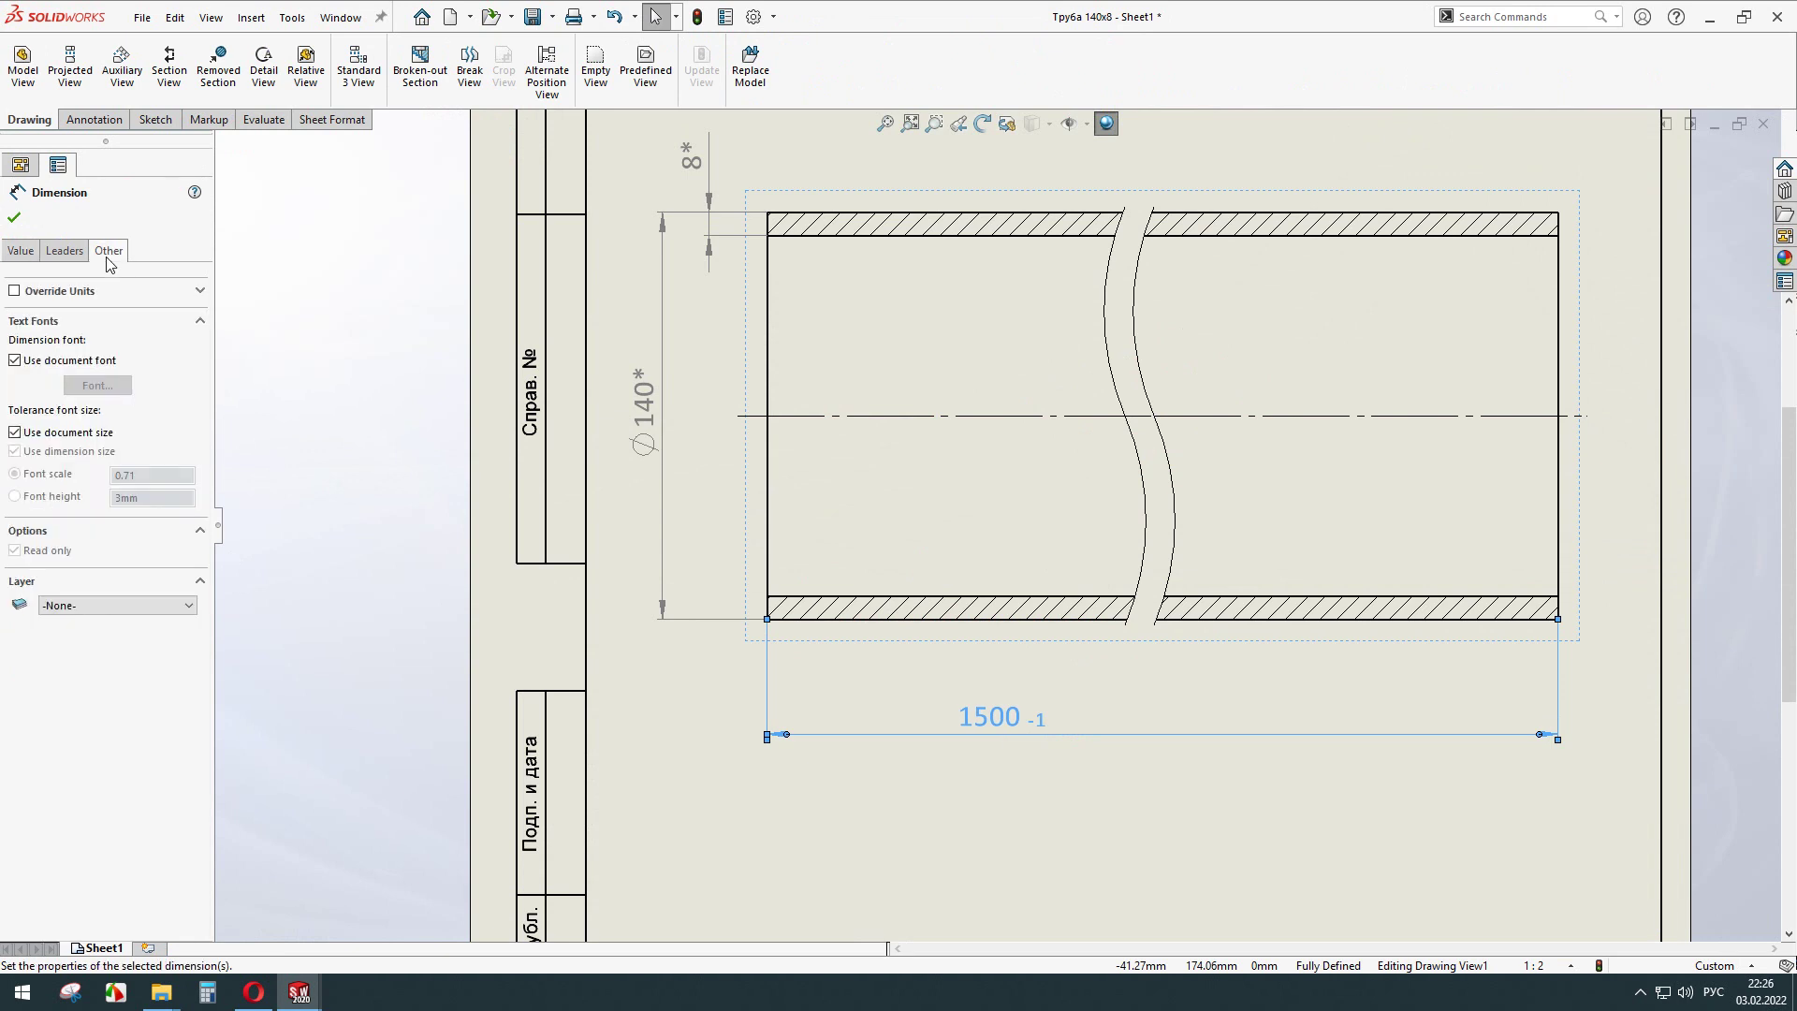
{"action": "left_click", "coordinate": [105, 436]}
{"action": "scroll", "coordinate": [1064, 757], "scroll_direction": "down", "scroll_amount": 2}
{"action": "left_click", "coordinate": [1064, 756]}
Reselect the 1500 length dimension to revise its tolerance type.
{"action": "scroll", "coordinate": [962, 592], "scroll_direction": "up", "scroll_amount": 1}
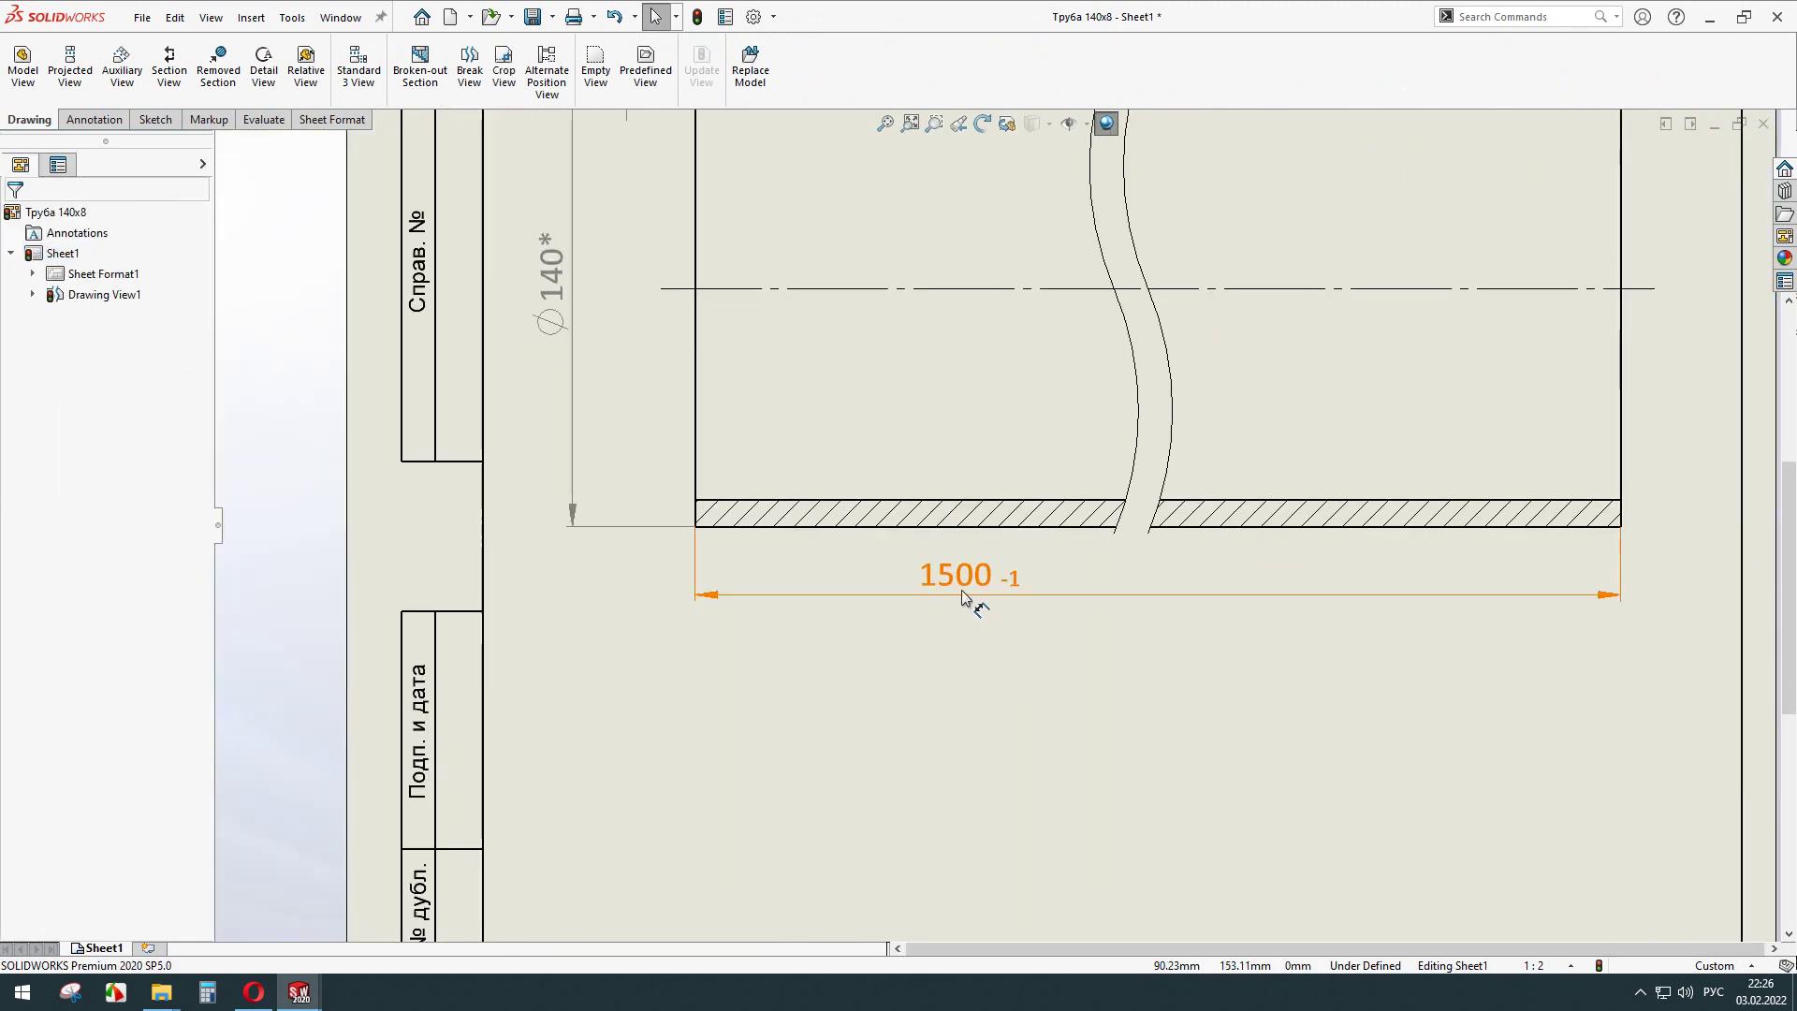
{"action": "left_click", "coordinate": [1097, 642]}
{"action": "key", "text": "Escape"}
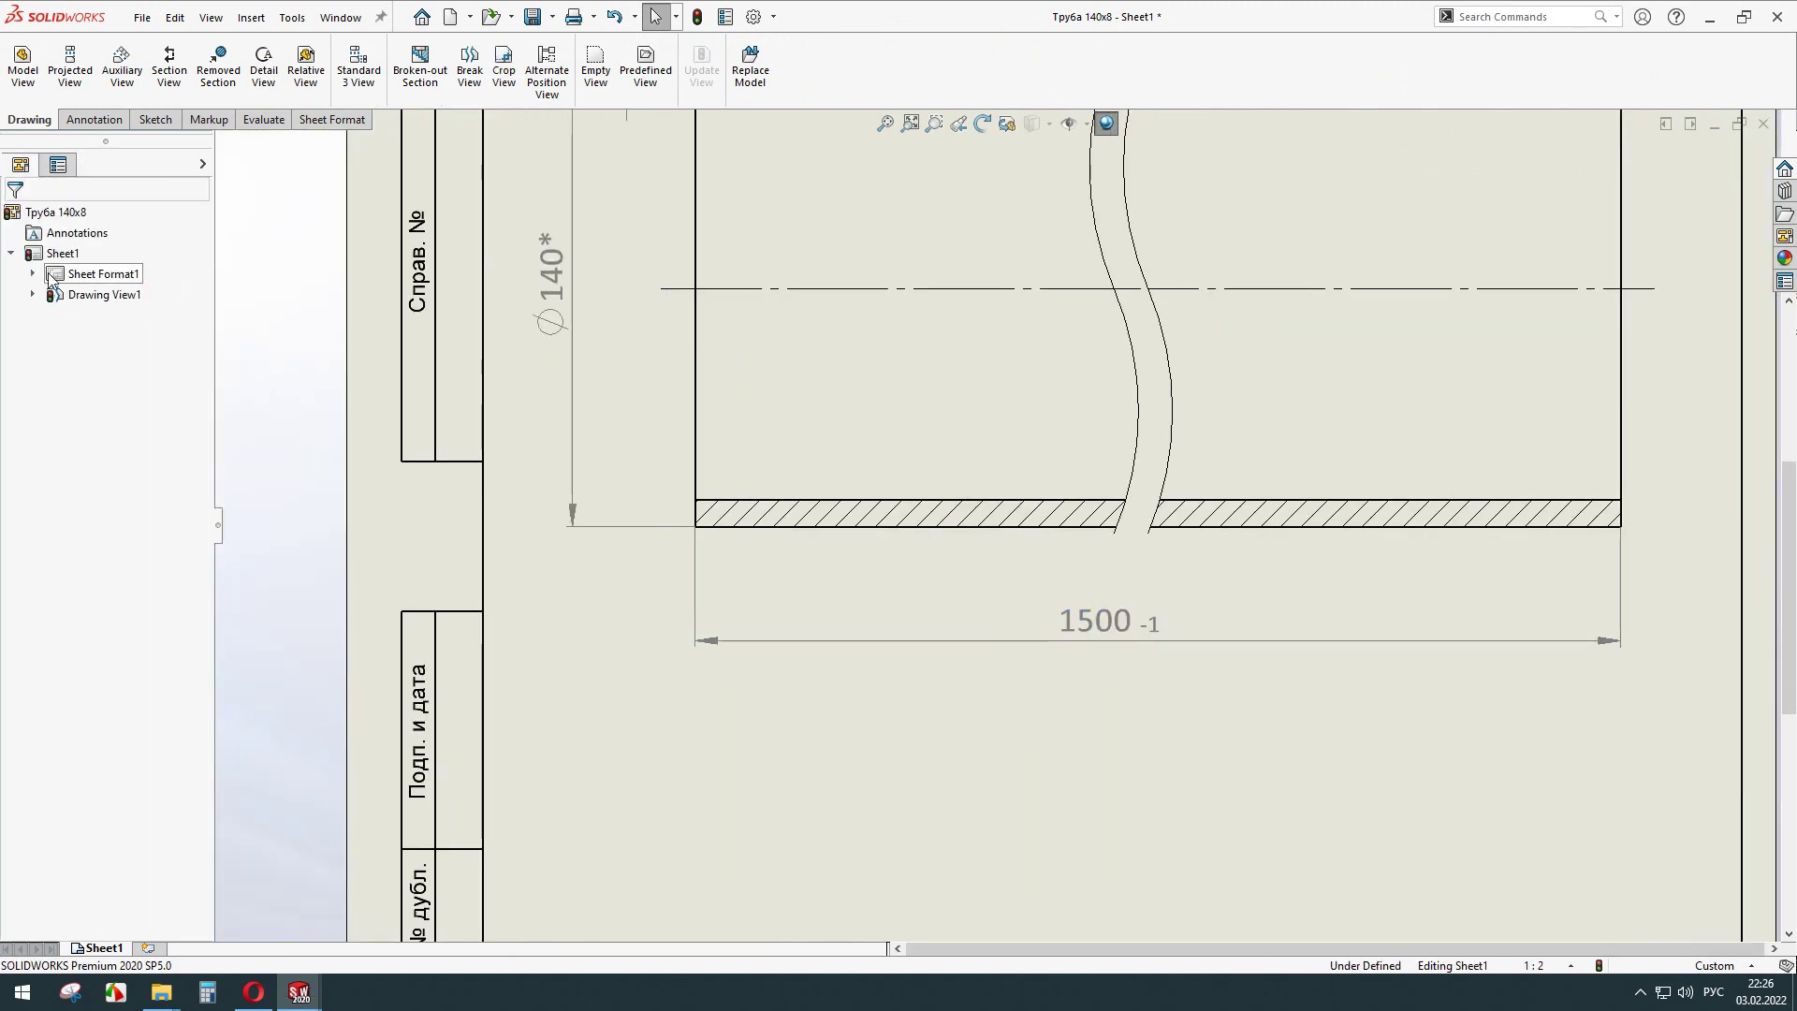
{"action": "left_click", "coordinate": [1063, 639]}
{"action": "left_click", "coordinate": [112, 397]}
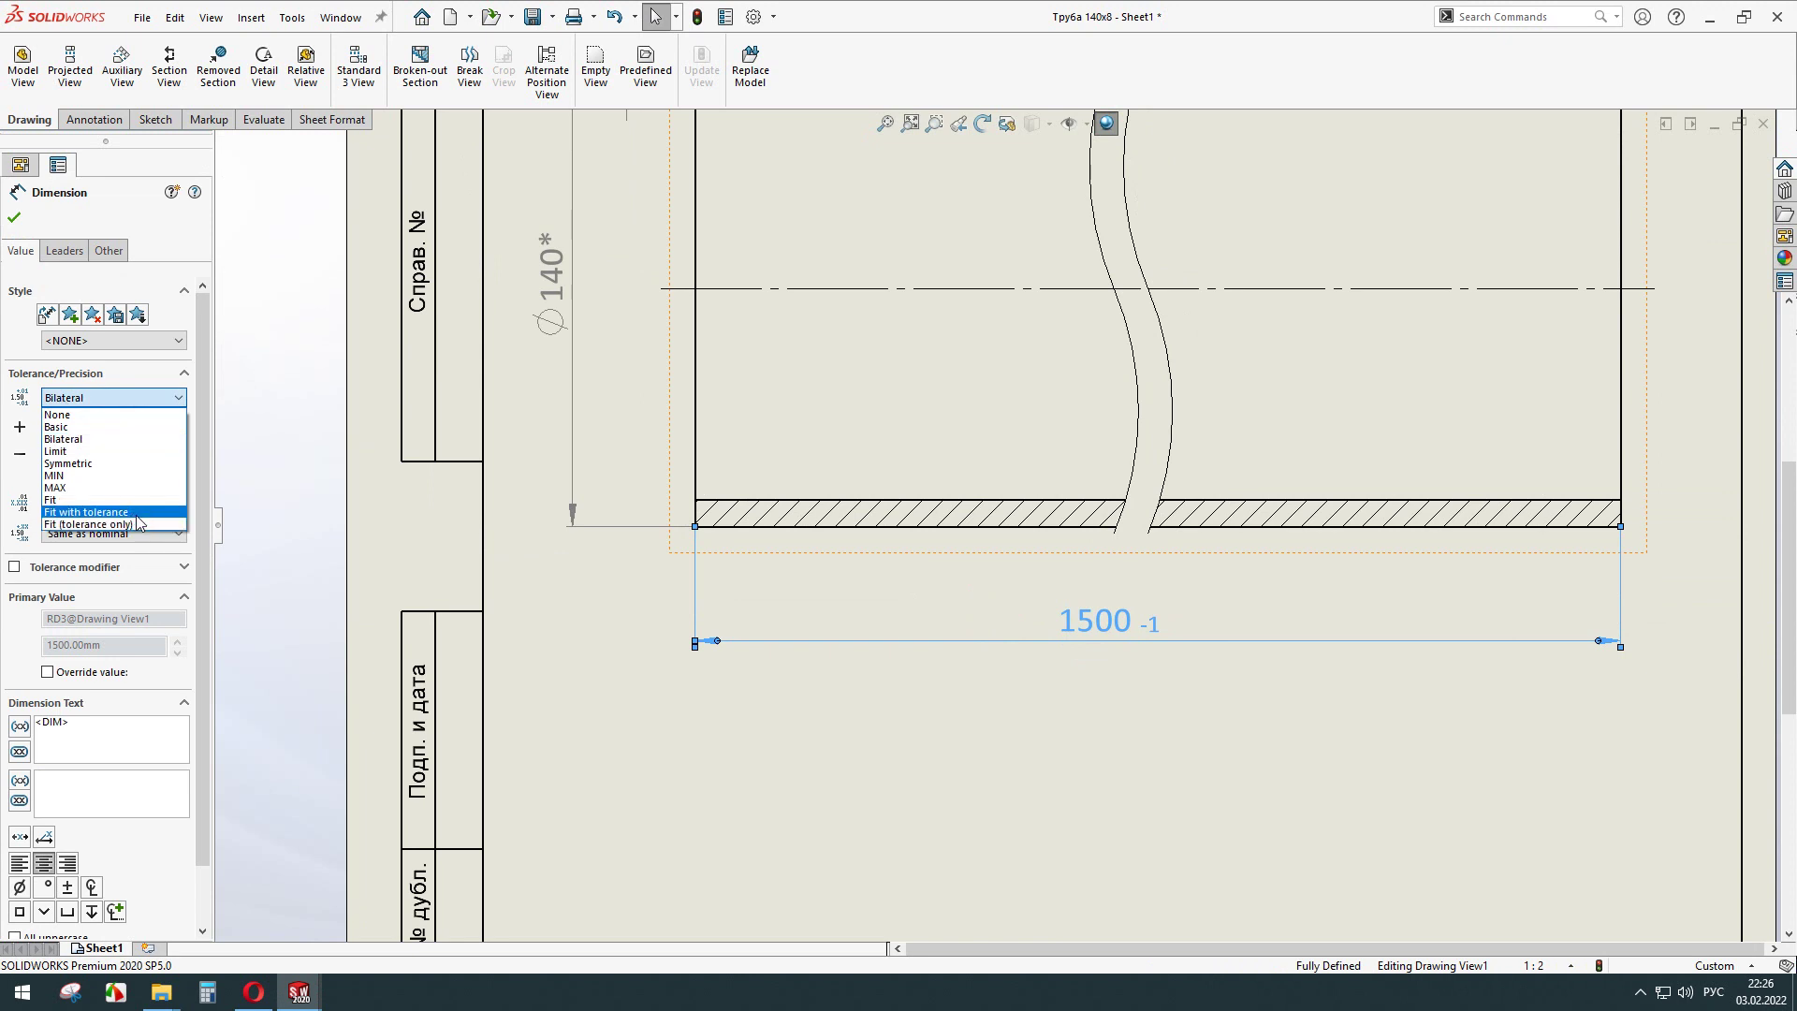
Switch the 1500 dimension to Fit with tolerance, trying shaft classes h16 and h13.
{"action": "left_click", "coordinate": [138, 513]}
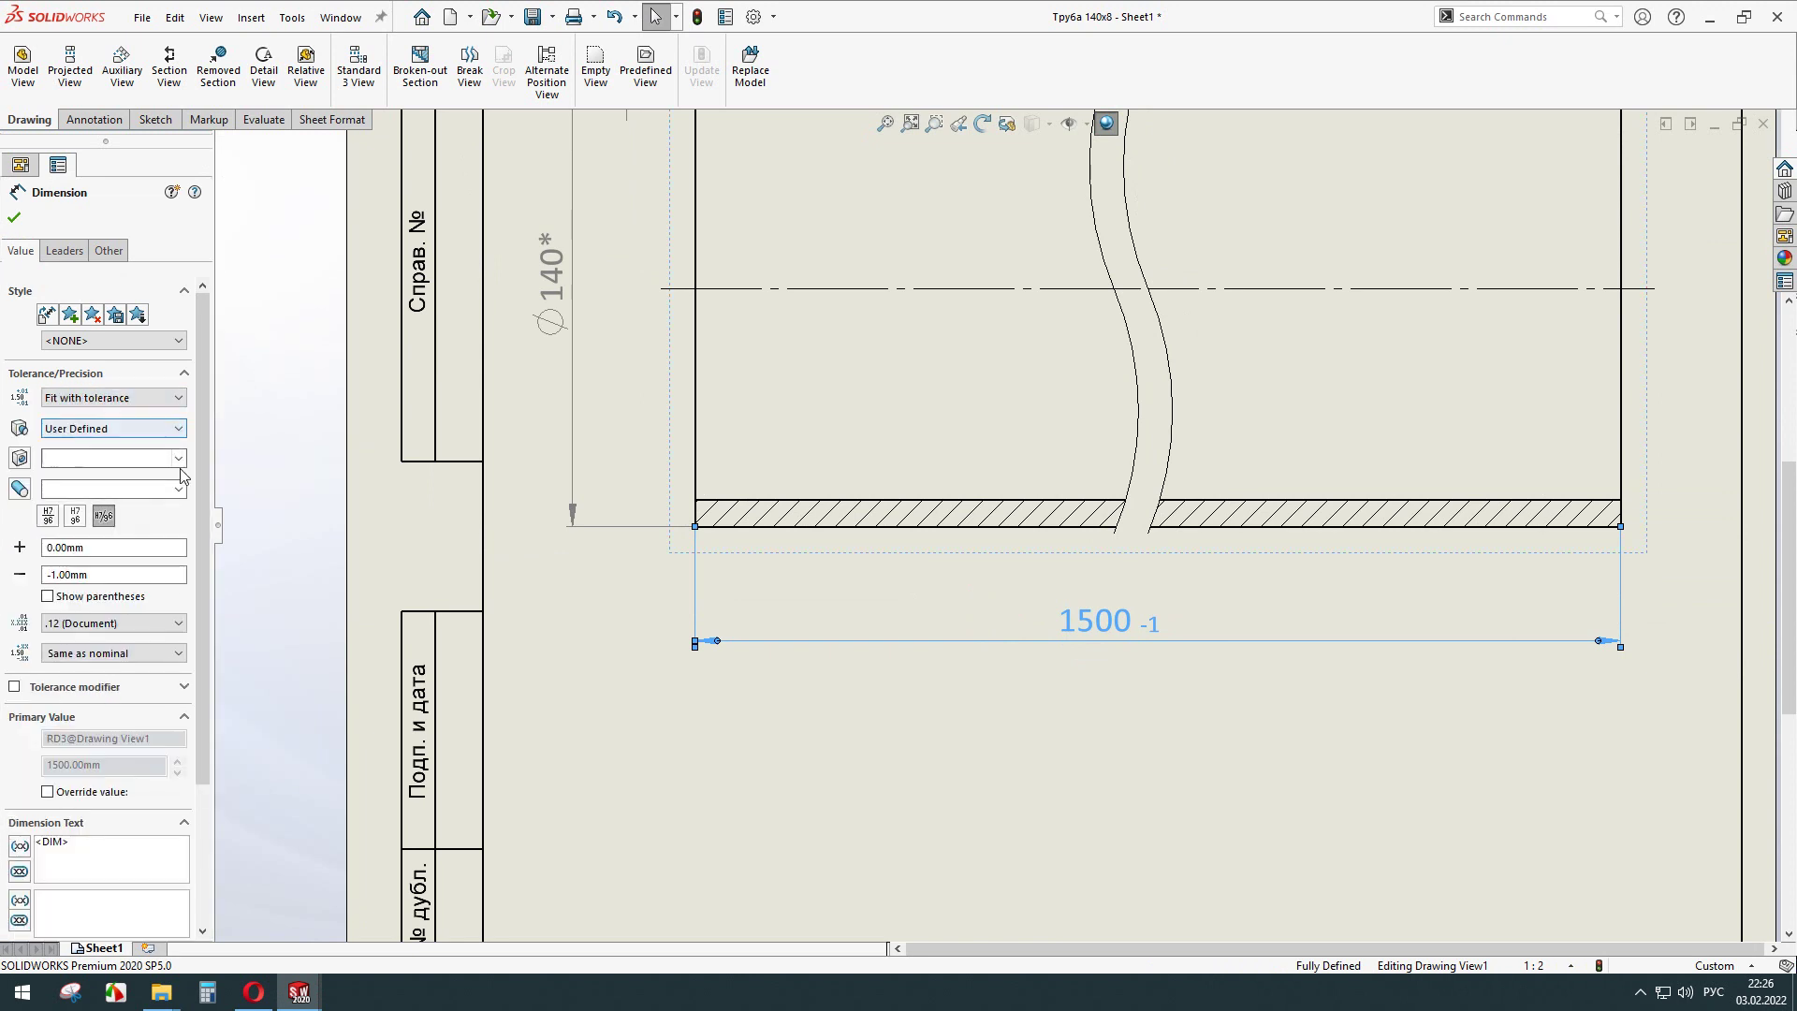
{"action": "left_click", "coordinate": [179, 490]}
{"action": "left_click", "coordinate": [179, 490]}
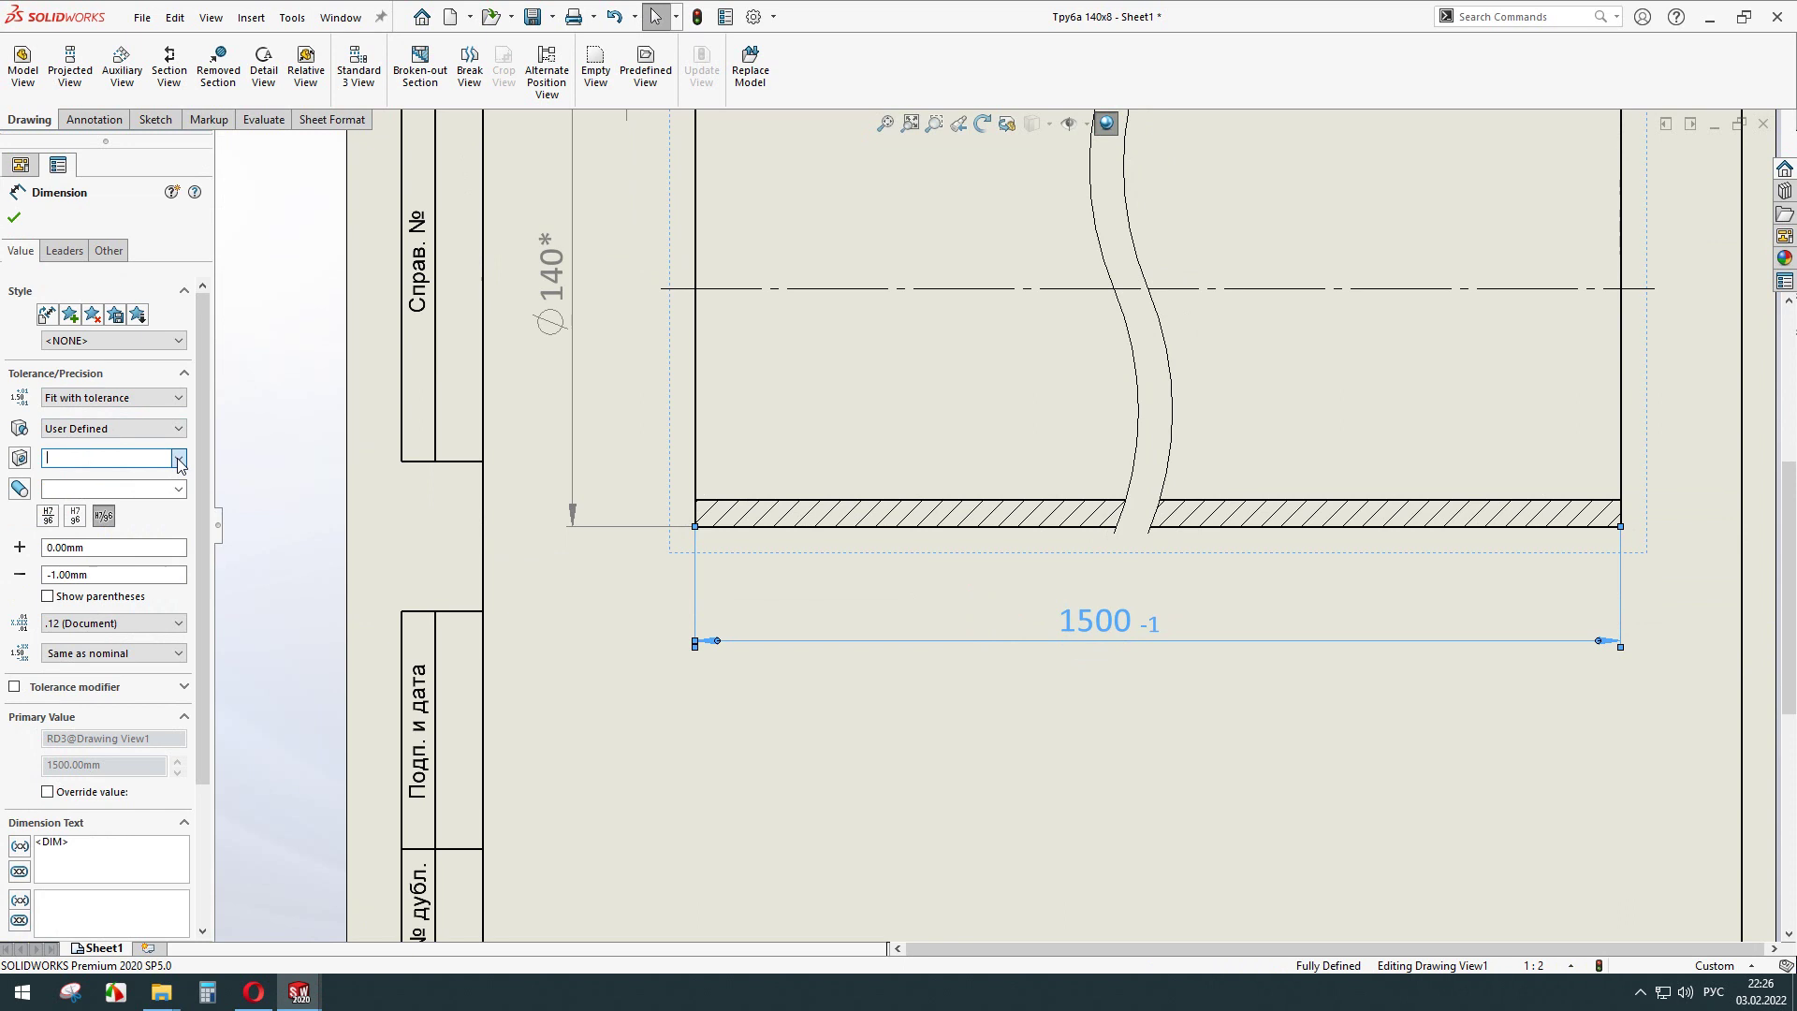
{"action": "left_click", "coordinate": [179, 489]}
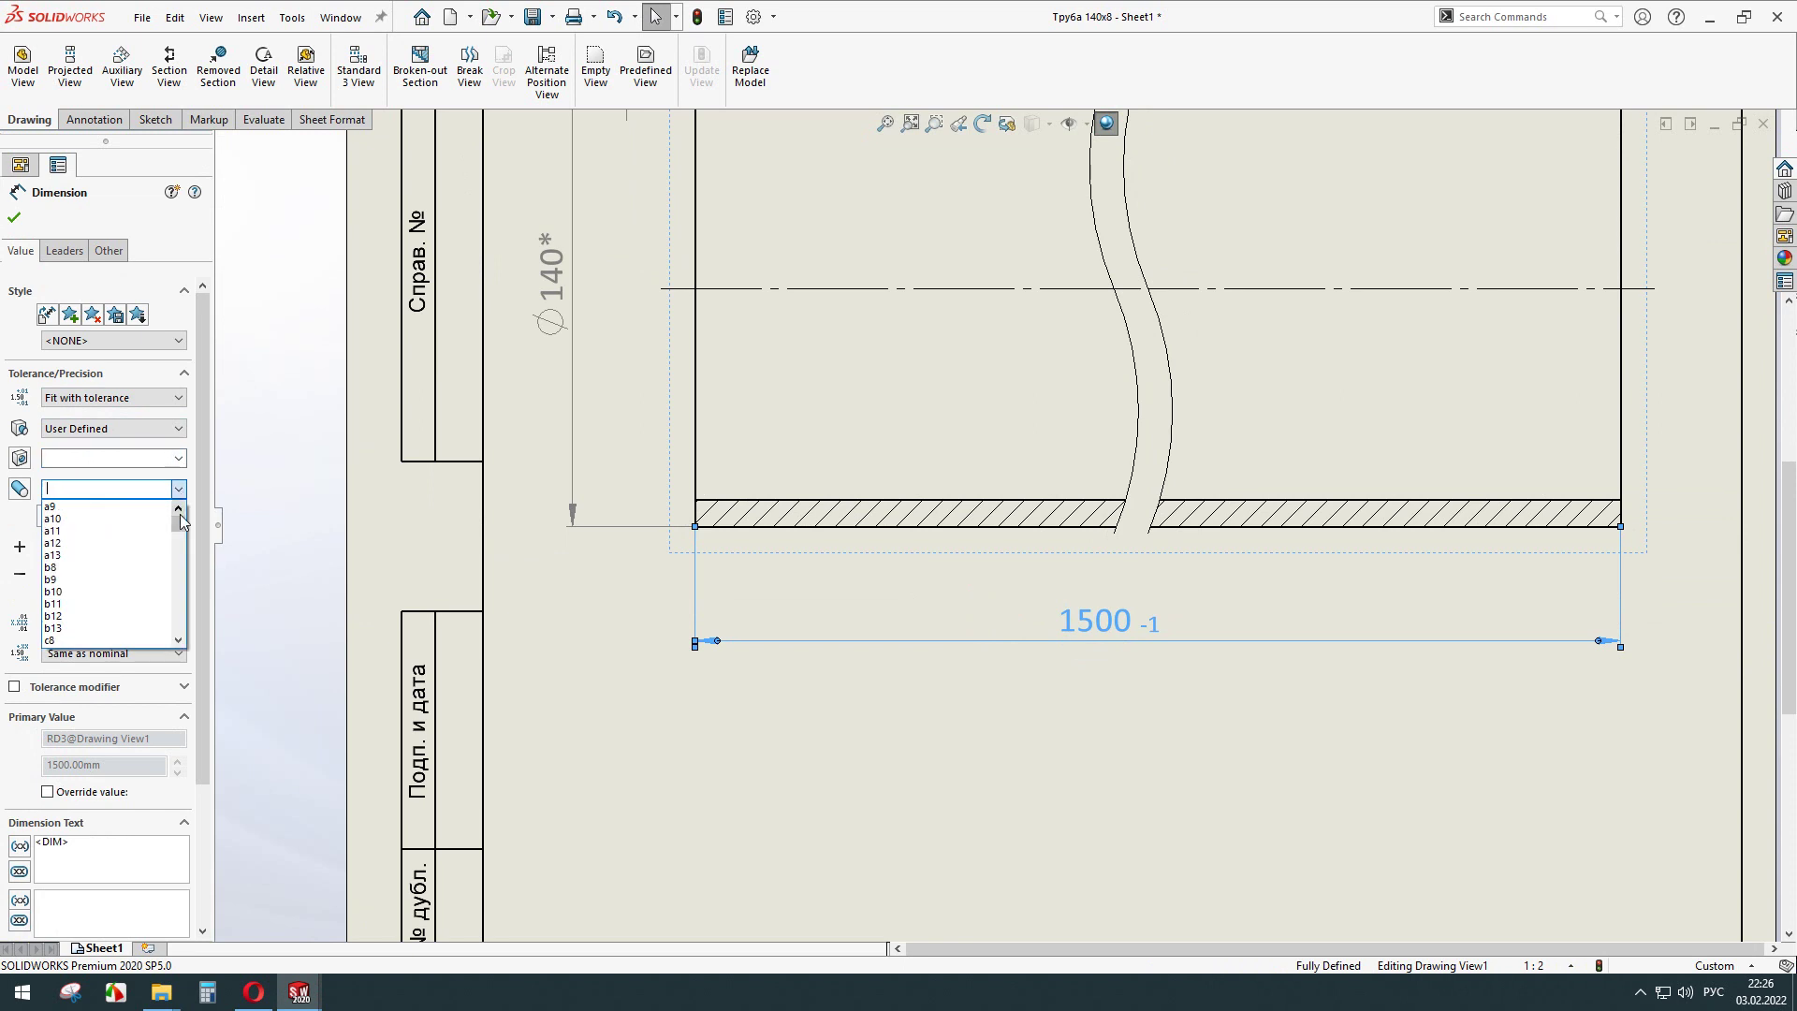
{"action": "left_click_drag", "start_coordinate": [181, 532], "coordinate": [182, 567]}
{"action": "left_click", "coordinate": [110, 541]}
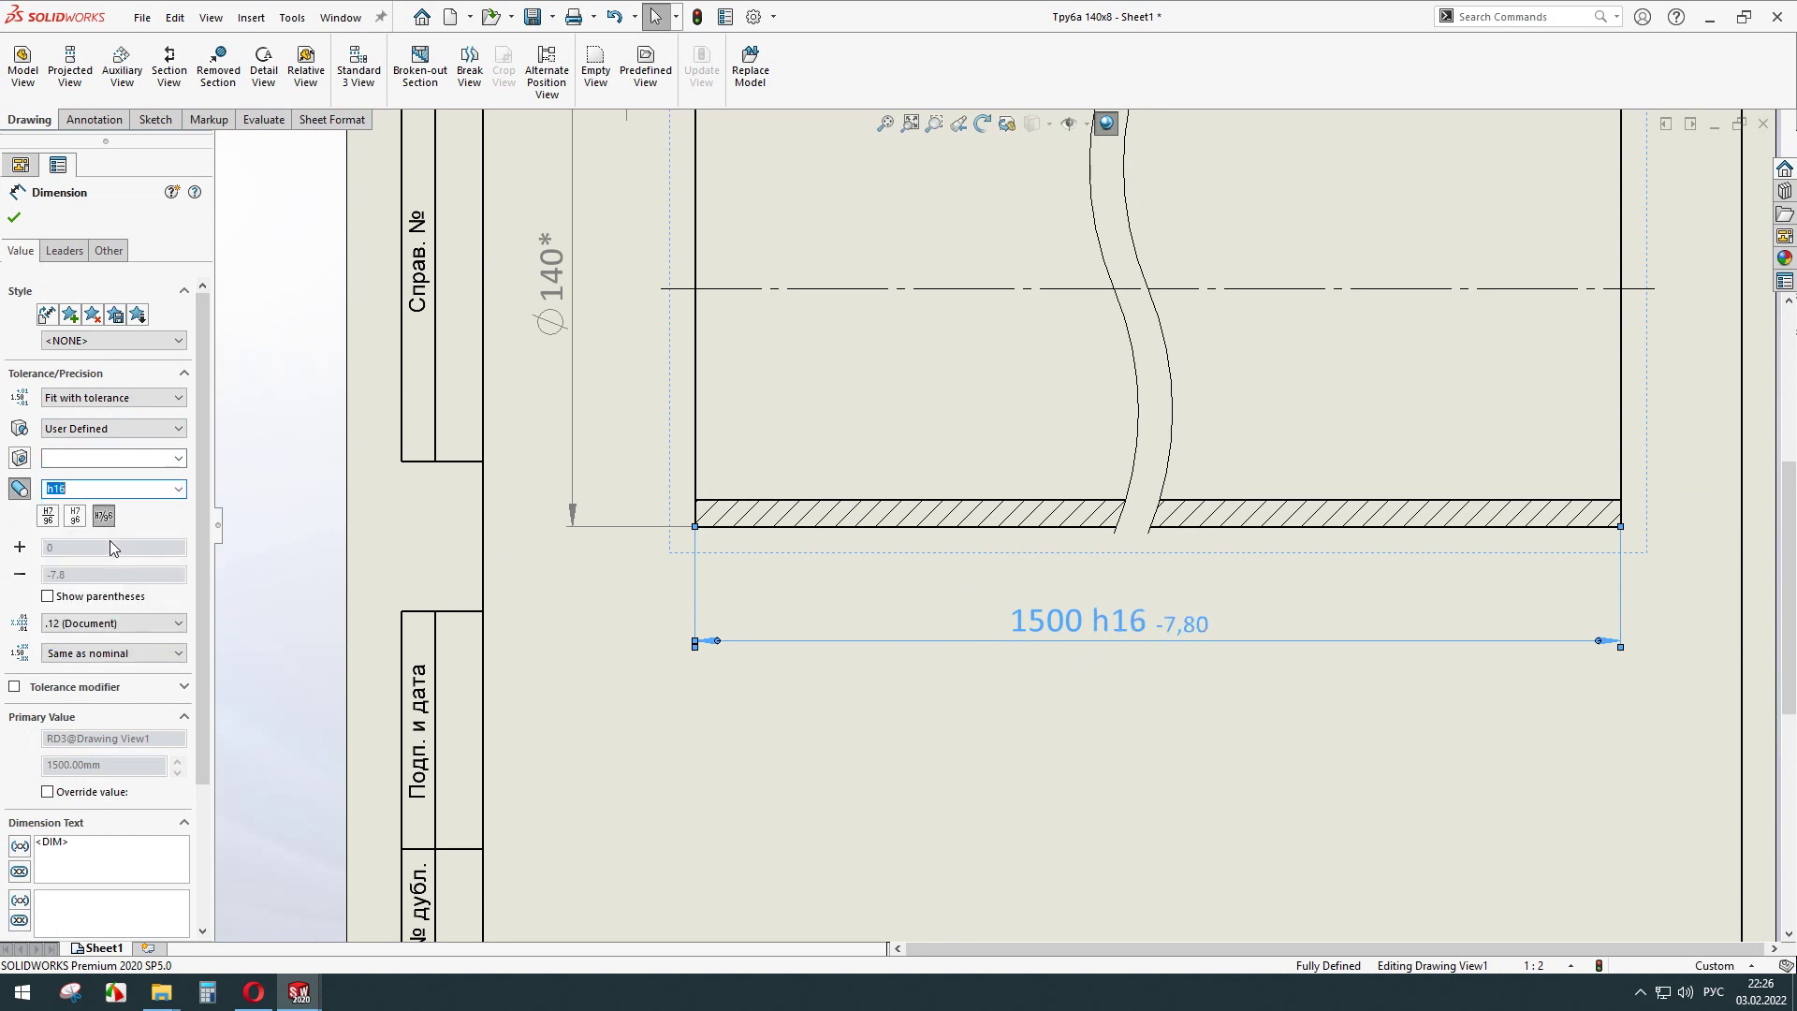
{"action": "left_click", "coordinate": [176, 489]}
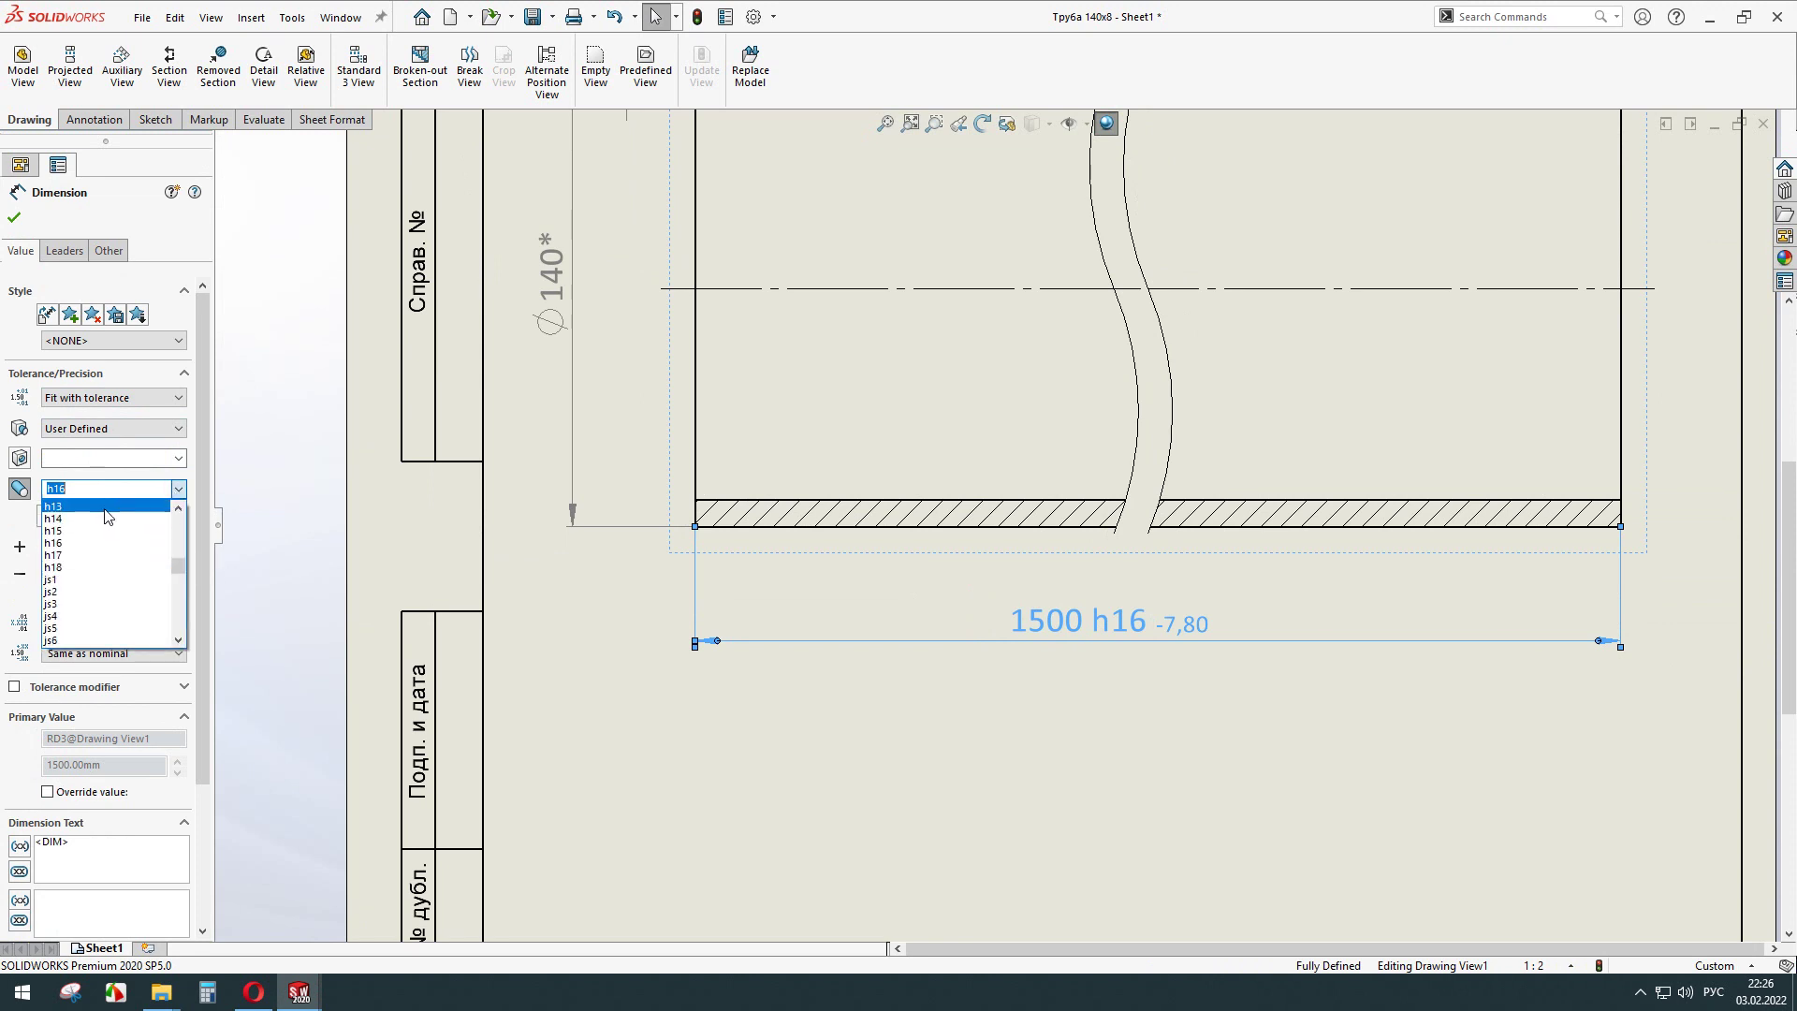
{"action": "left_click", "coordinate": [106, 508]}
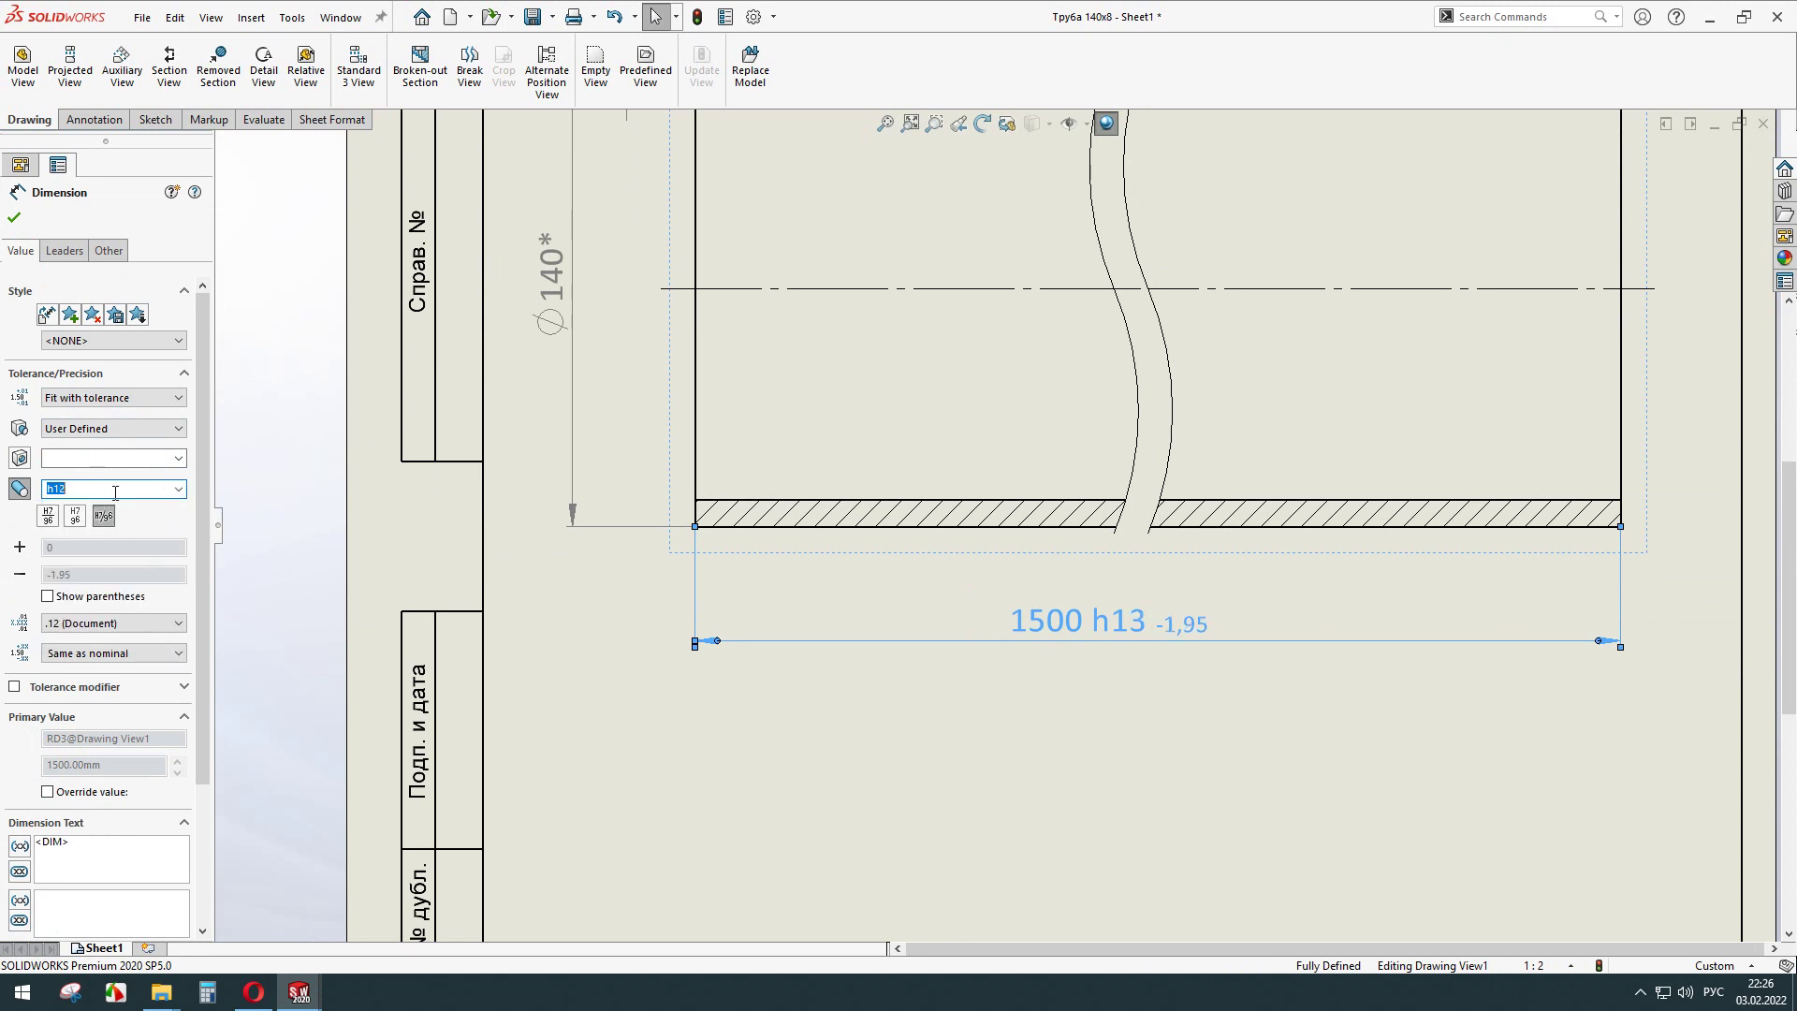
Settle on shaft fit h12 with -1,25 in parentheses and lower the dimension slightly.
{"action": "left_click", "coordinate": [177, 490]}
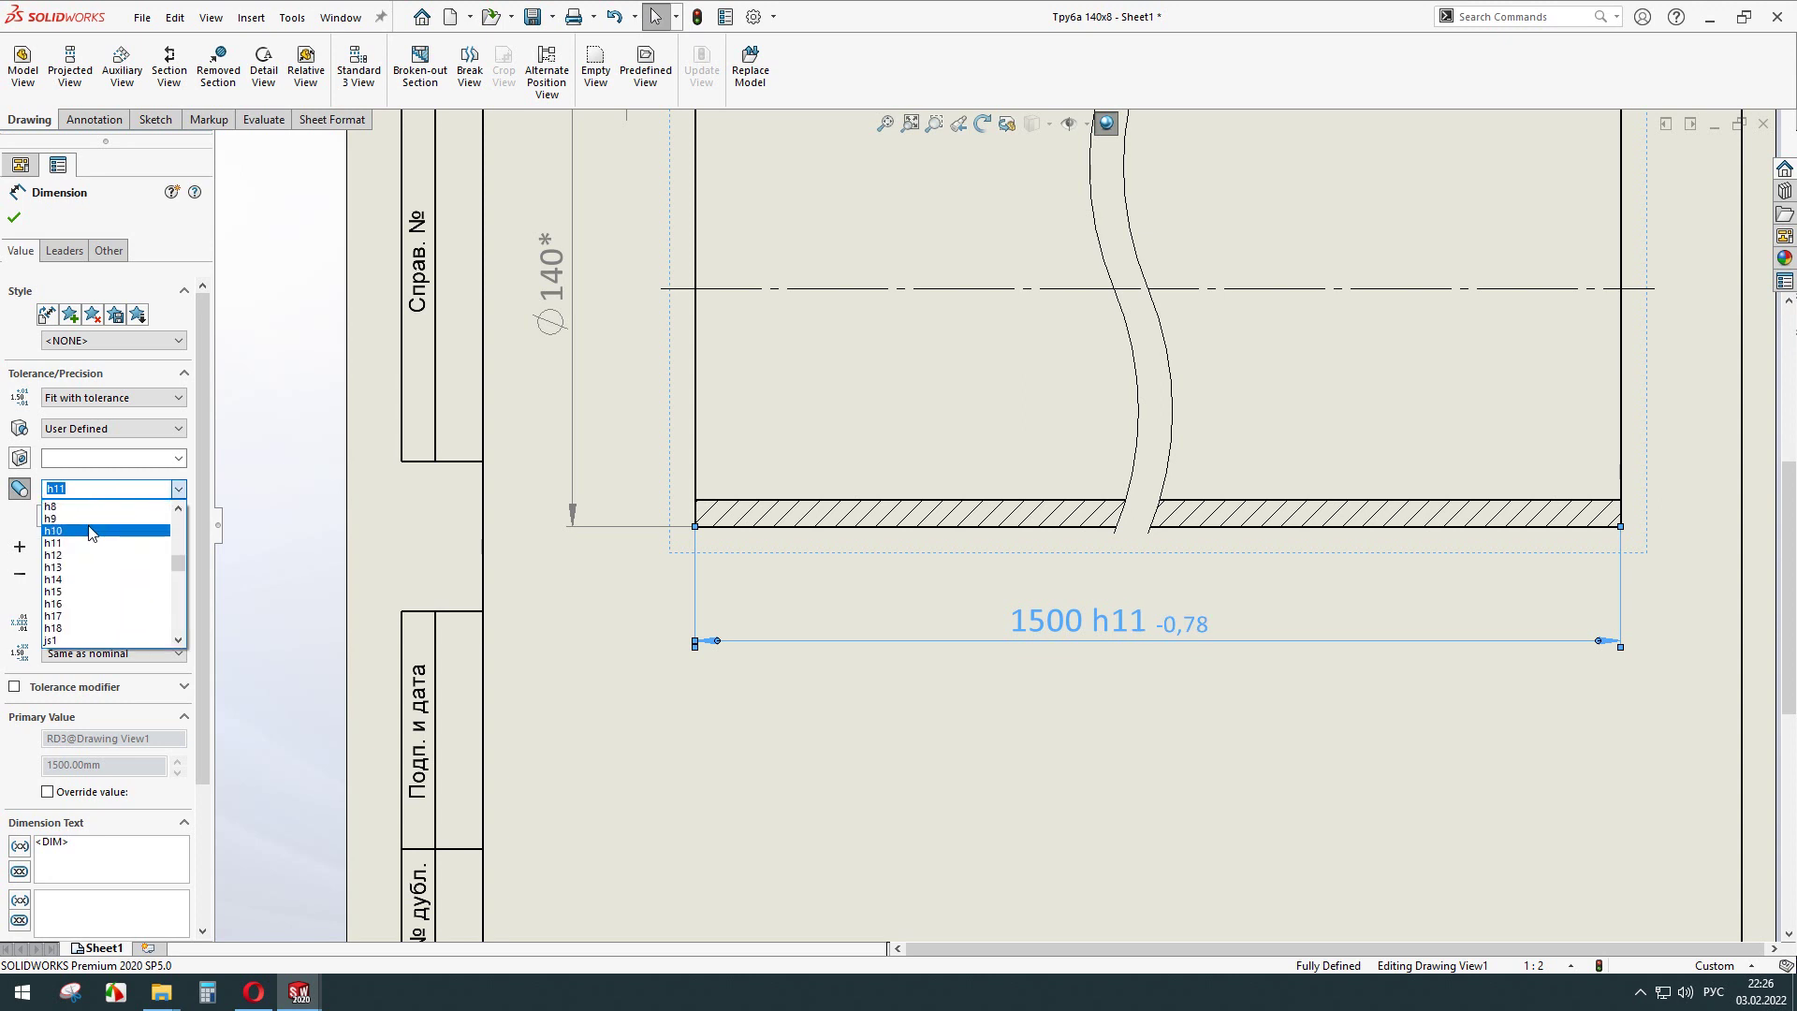
{"action": "left_click", "coordinate": [90, 531]}
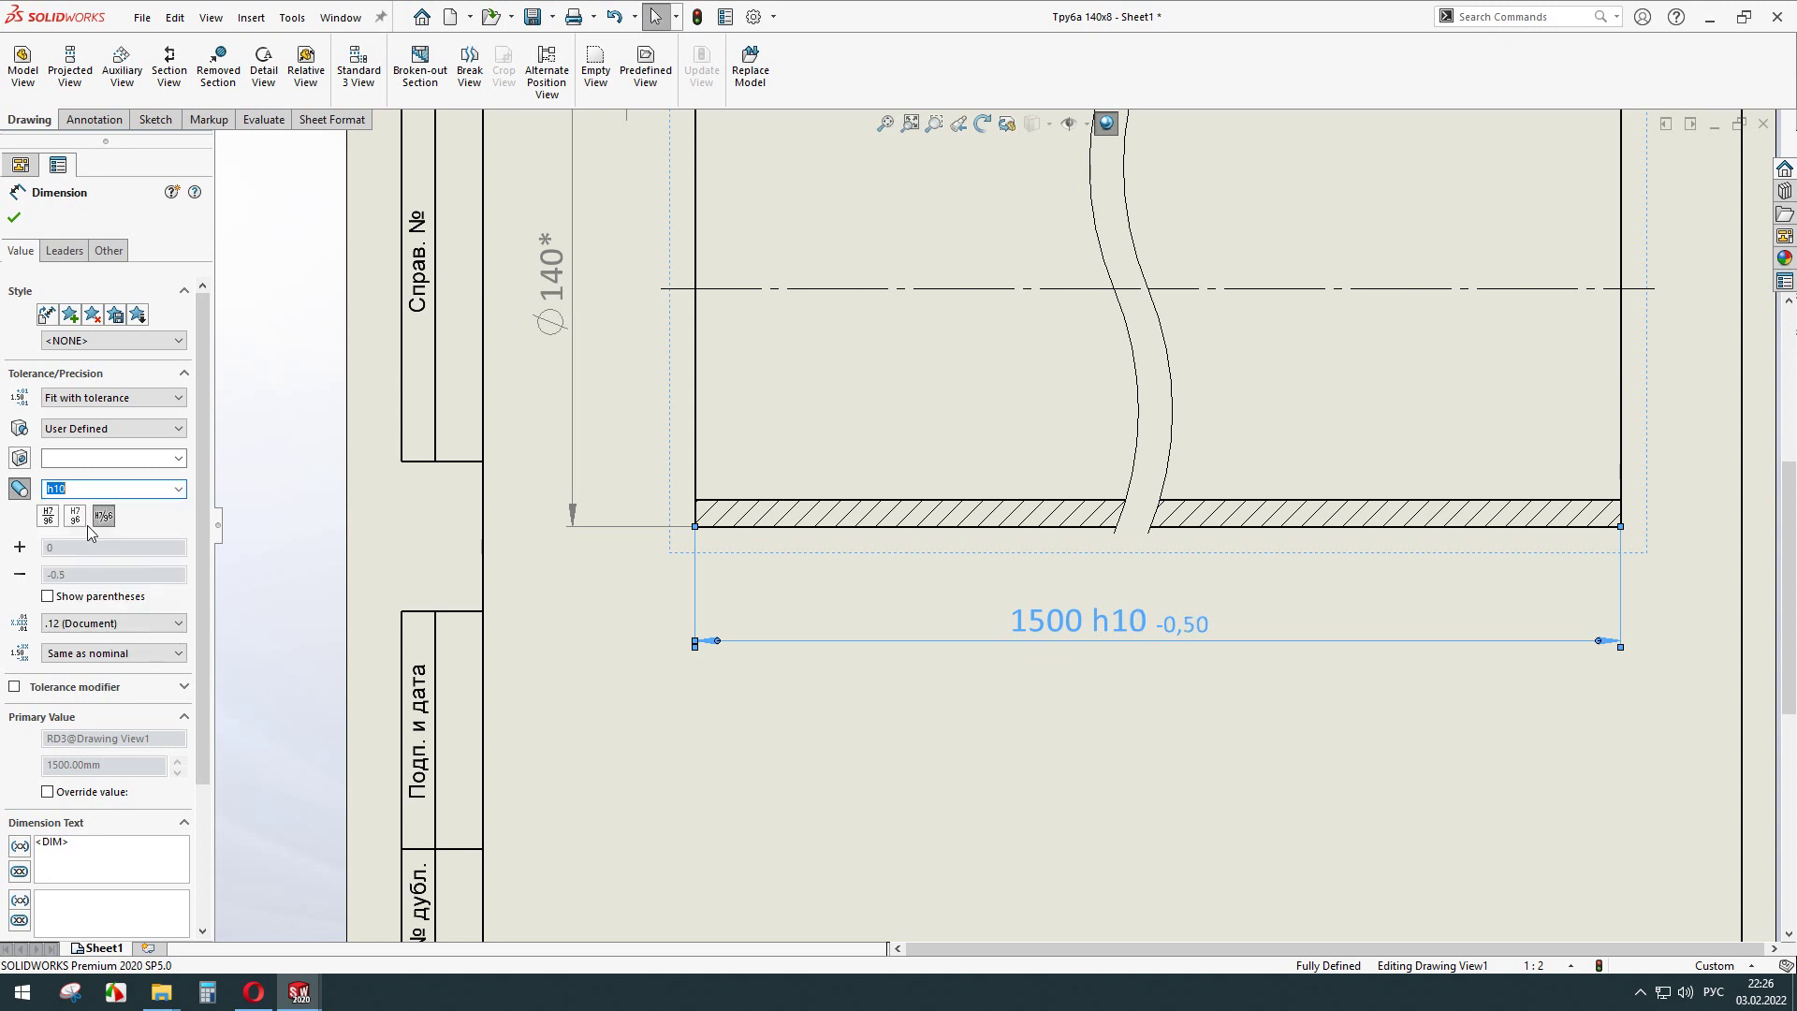
{"action": "left_click", "coordinate": [178, 490]}
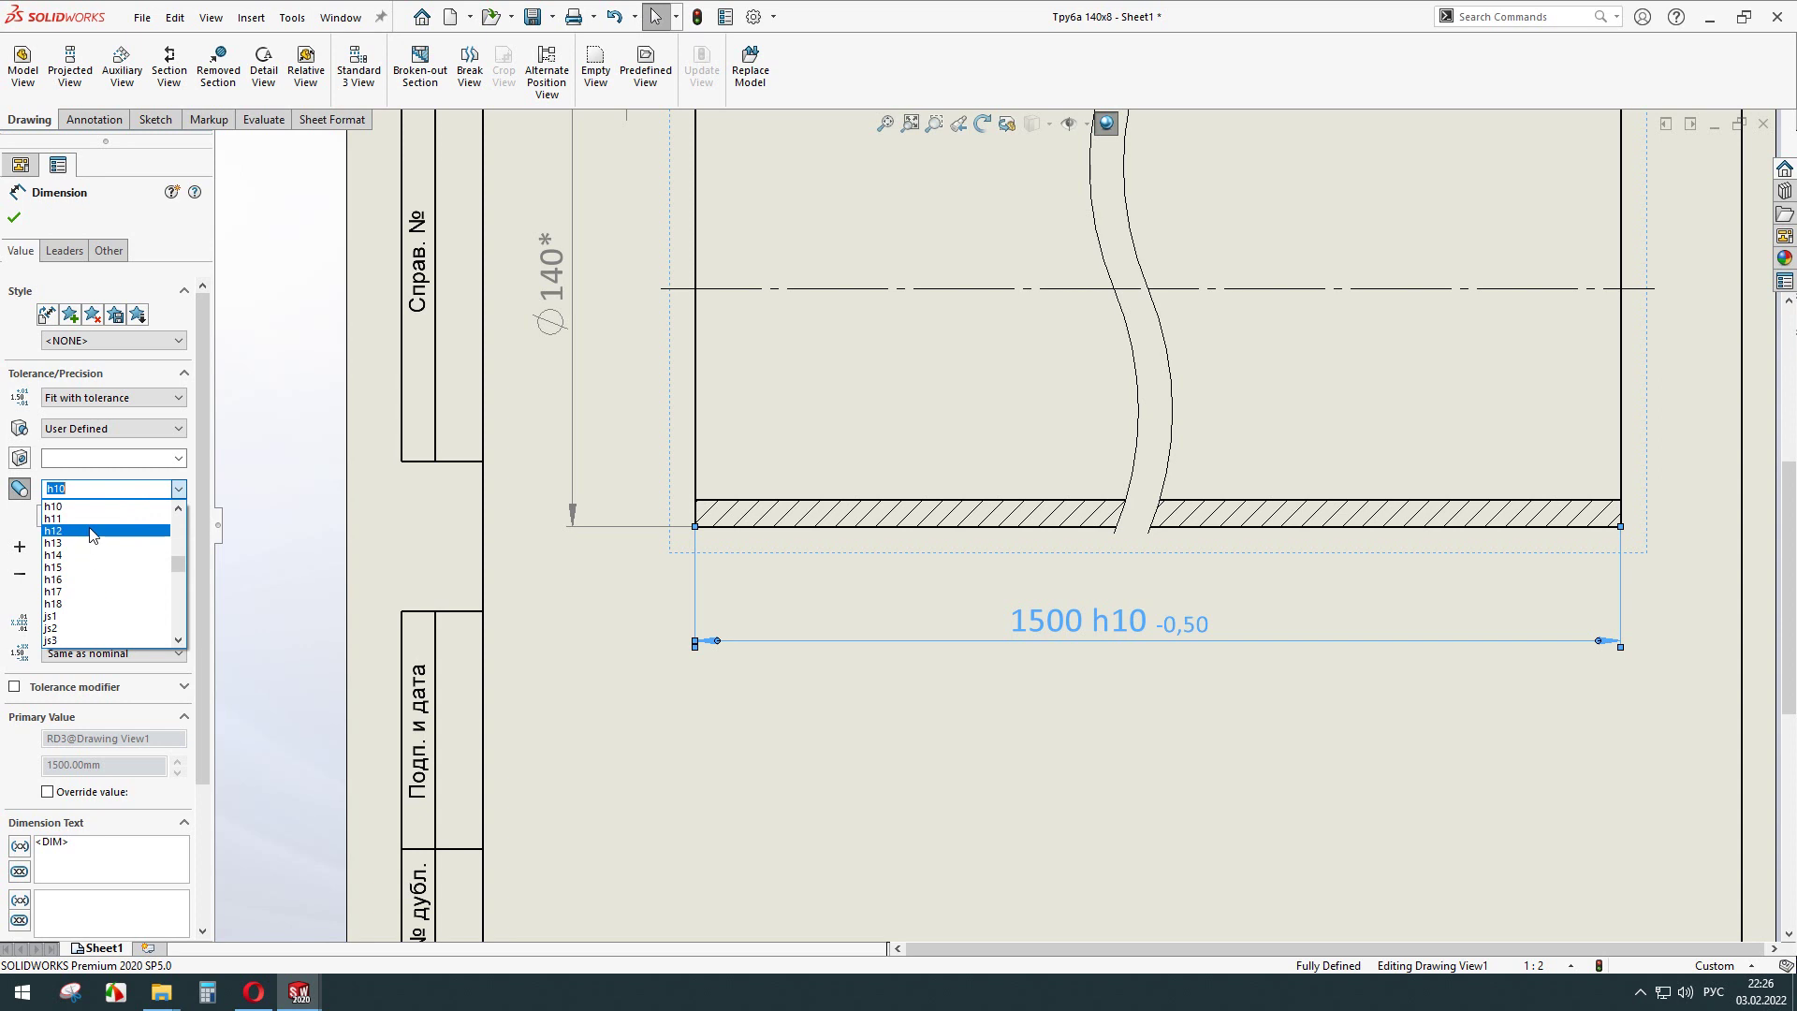
{"action": "left_click", "coordinate": [93, 533]}
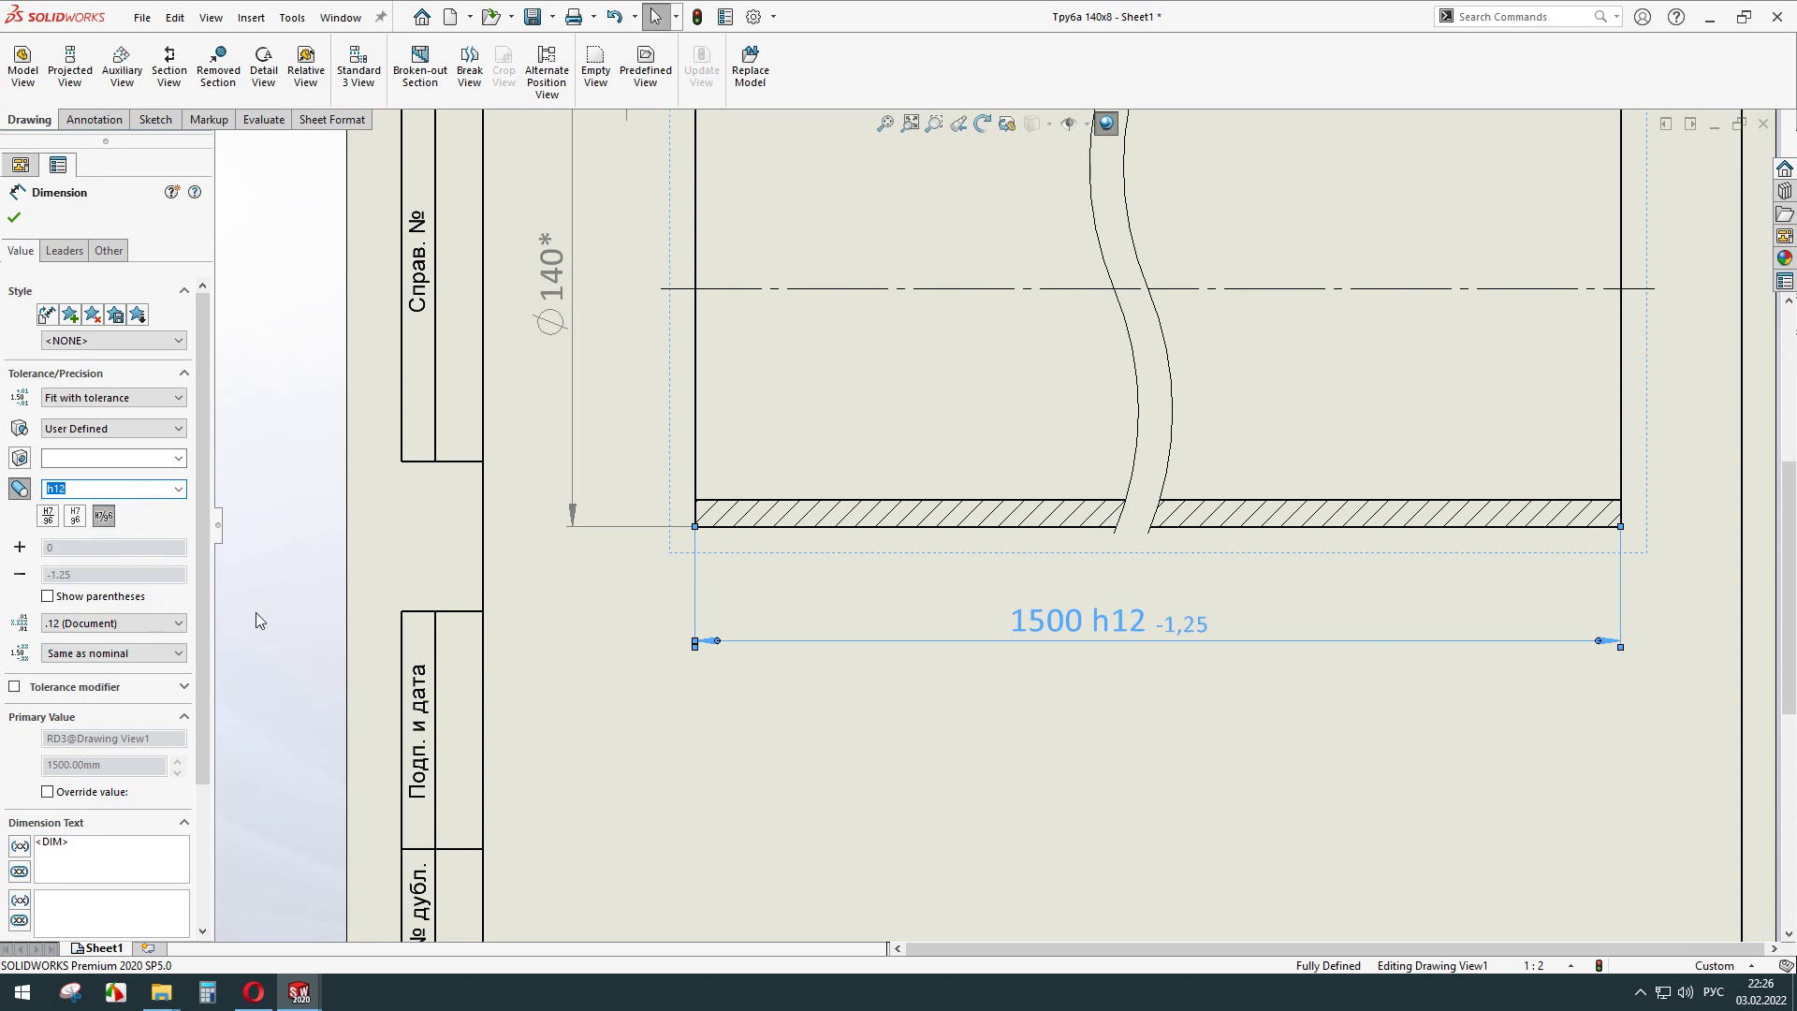
{"action": "left_click", "coordinate": [119, 606]}
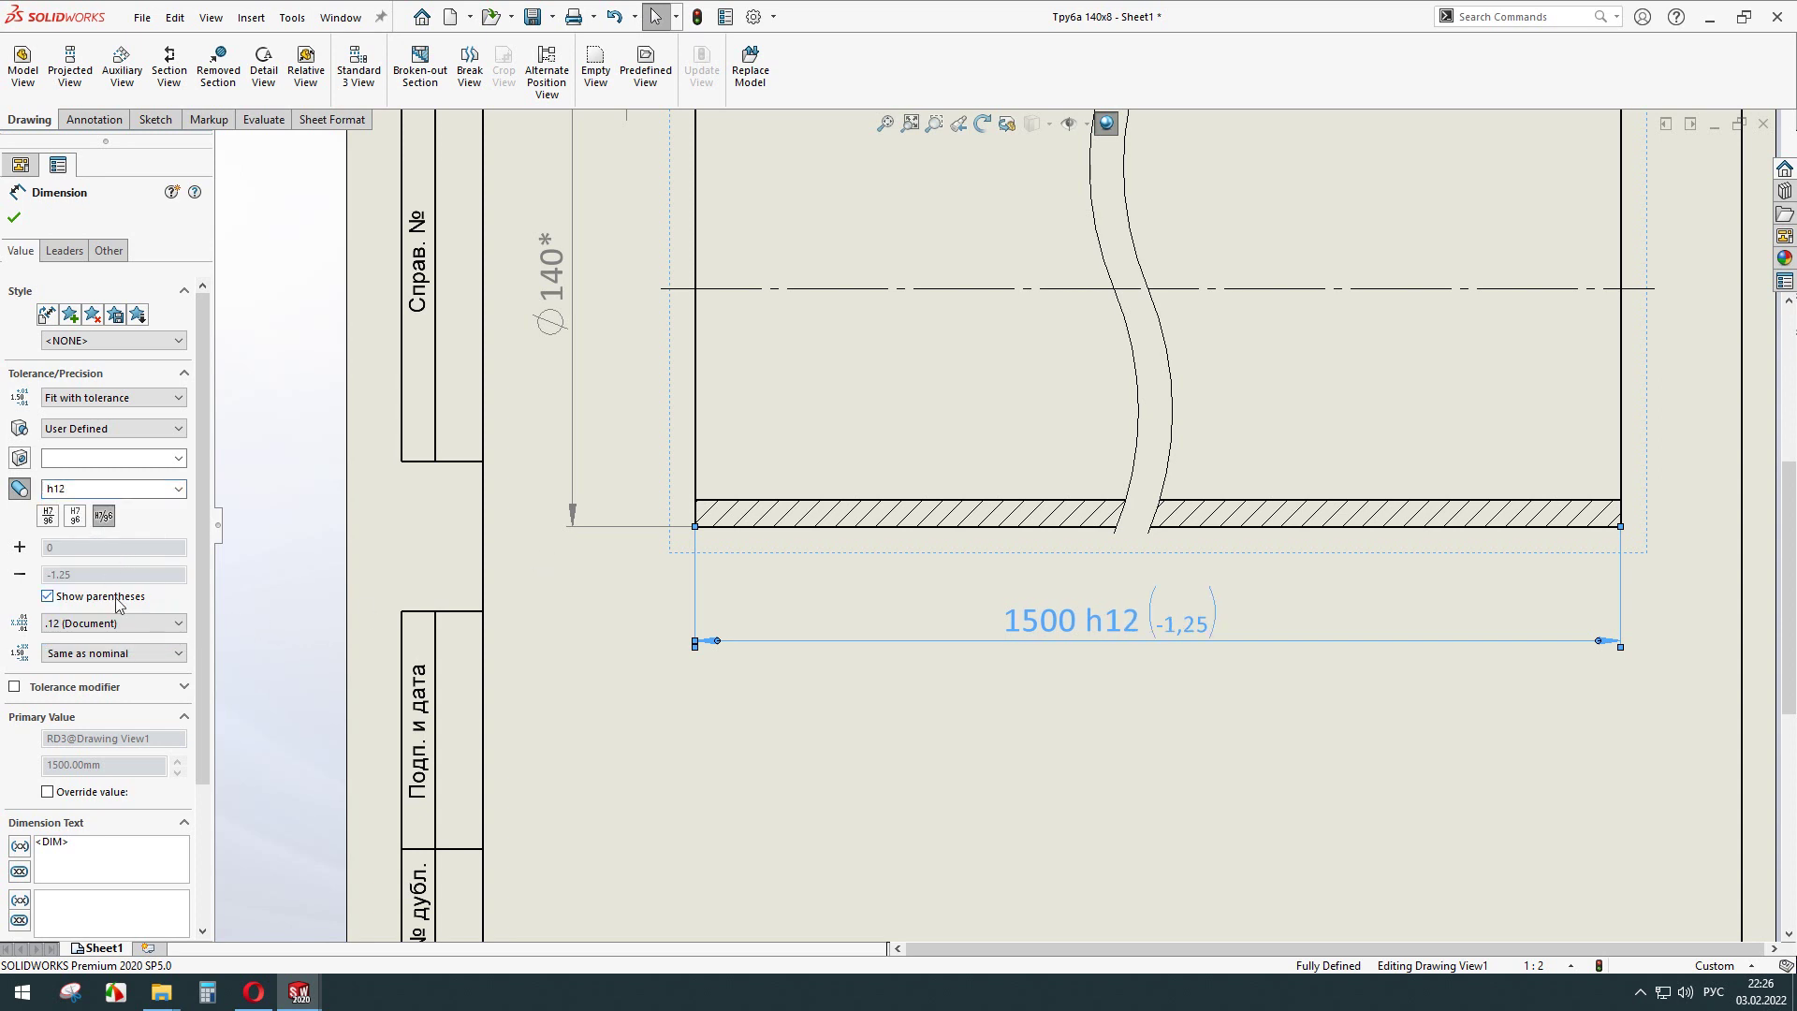
{"action": "left_click", "coordinate": [1139, 906]}
{"action": "left_click_drag", "start_coordinate": [1073, 637], "coordinate": [1075, 661]}
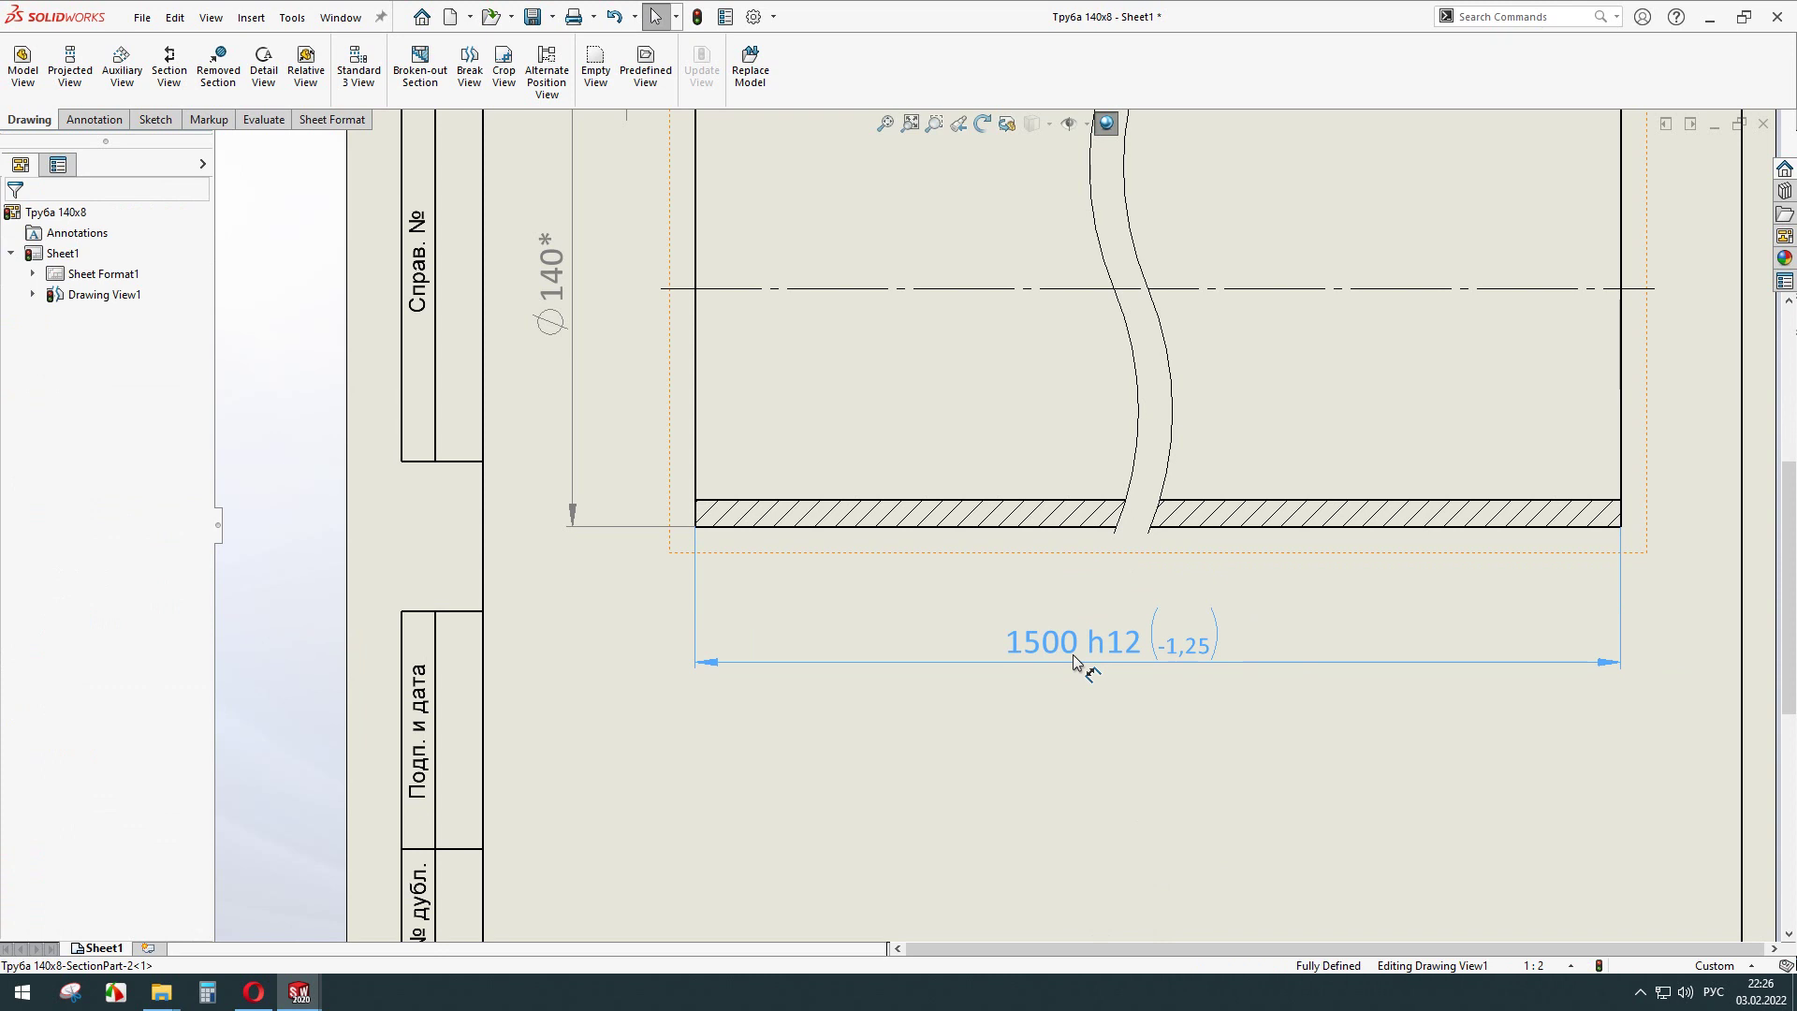
Move the 8 wall-thickness dimension onto the Осевые layer.
{"action": "left_click", "coordinate": [1184, 726]}
{"action": "scroll", "coordinate": [1208, 660], "scroll_direction": "down", "scroll_amount": 2}
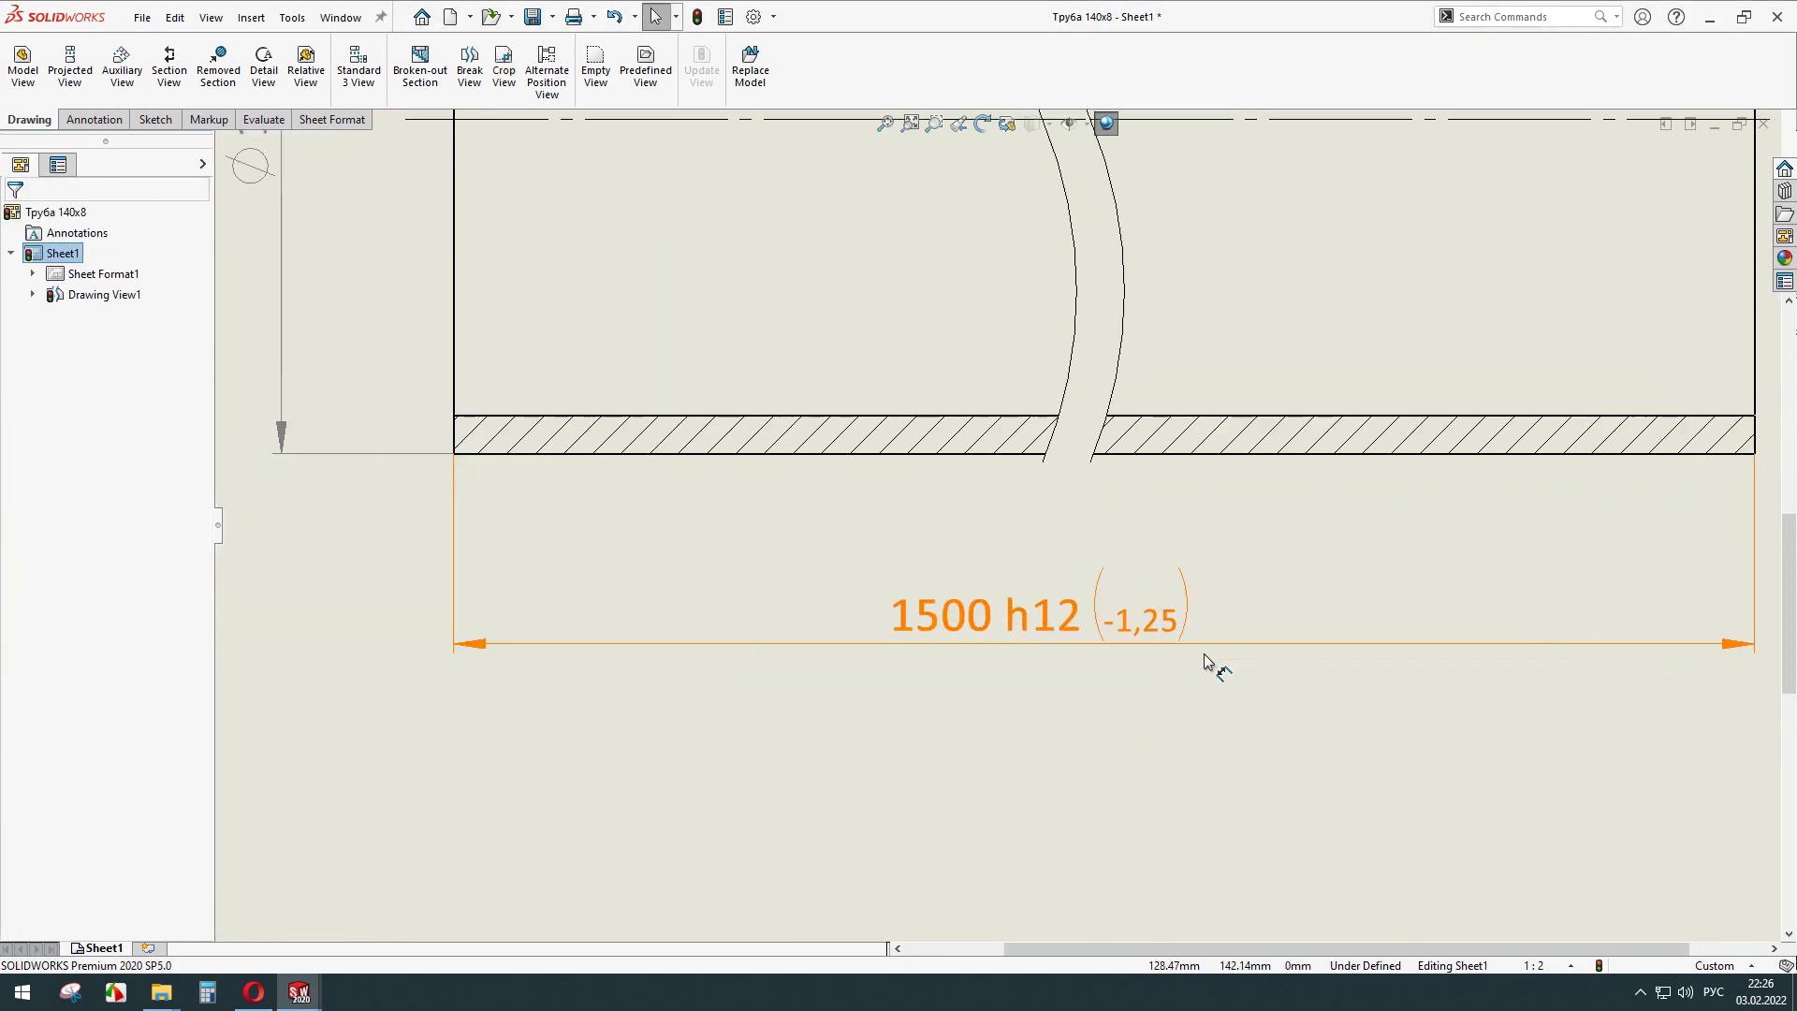
{"action": "scroll", "coordinate": [1026, 622], "scroll_direction": "up", "scroll_amount": 2}
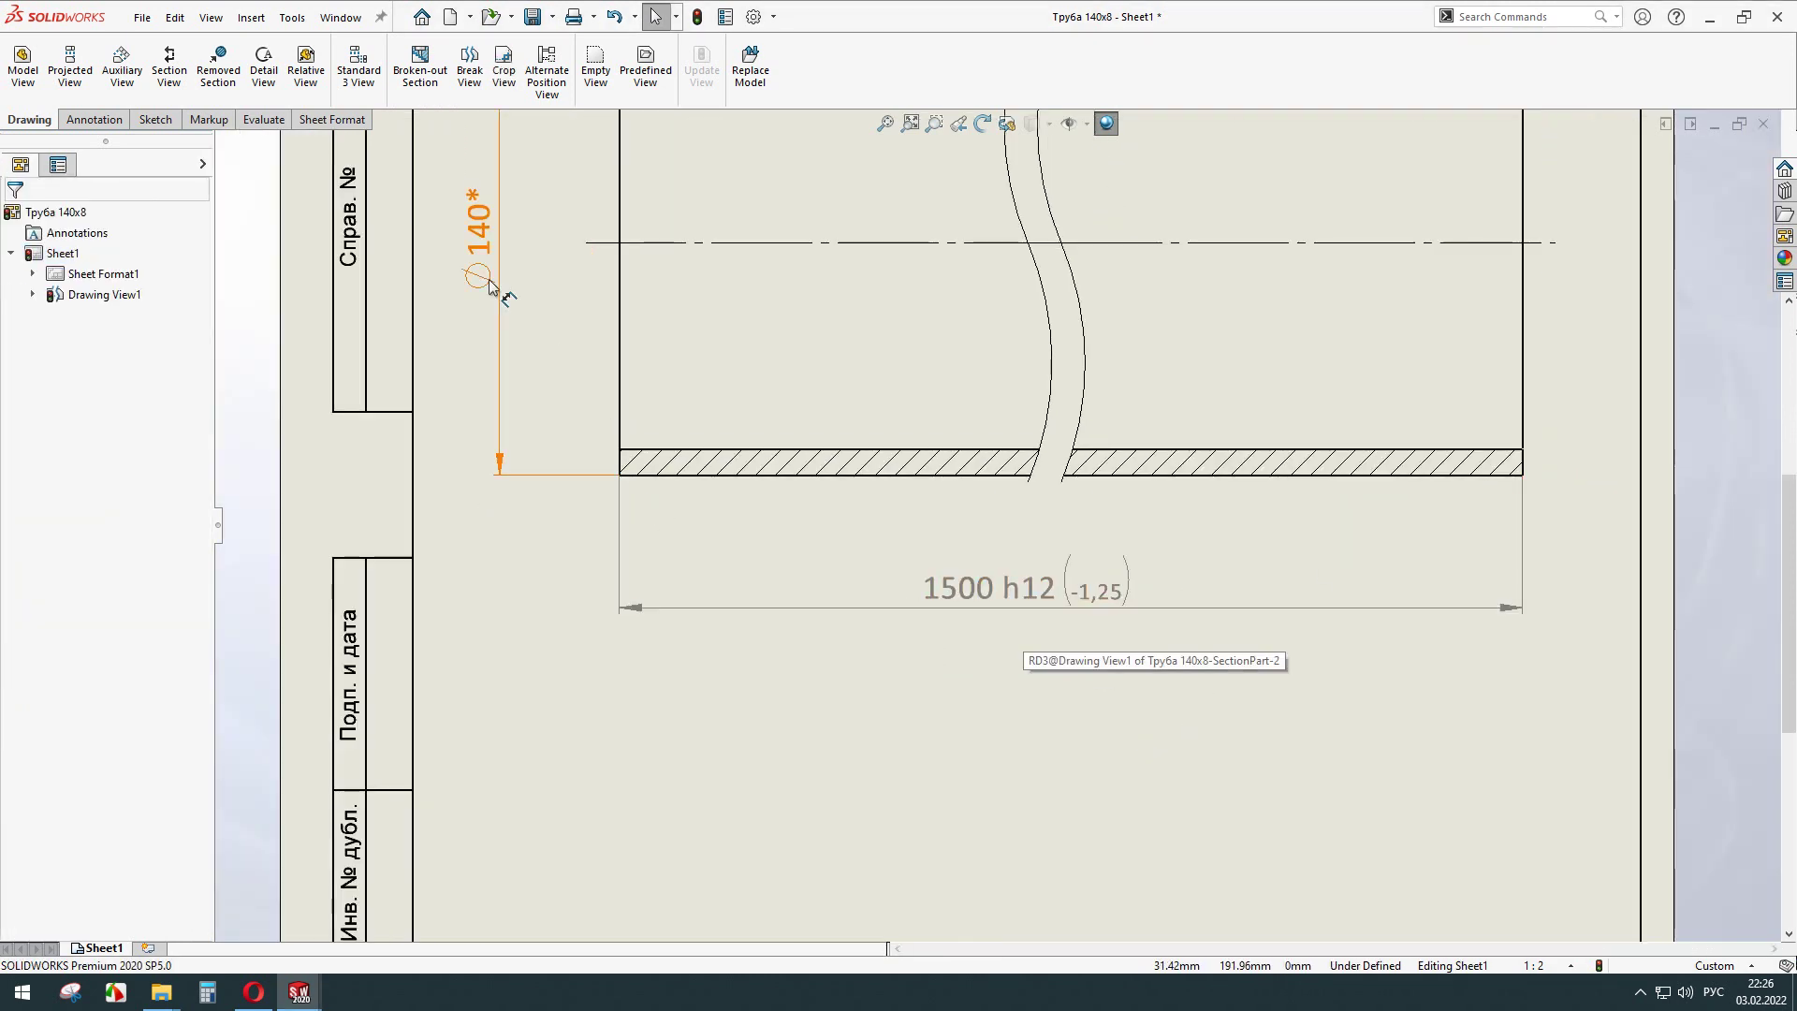
{"action": "scroll", "coordinate": [873, 491], "scroll_direction": "up", "scroll_amount": 2}
{"action": "scroll", "coordinate": [788, 508], "scroll_direction": "down", "scroll_amount": 2}
{"action": "scroll", "coordinate": [646, 345], "scroll_direction": "down", "scroll_amount": 1}
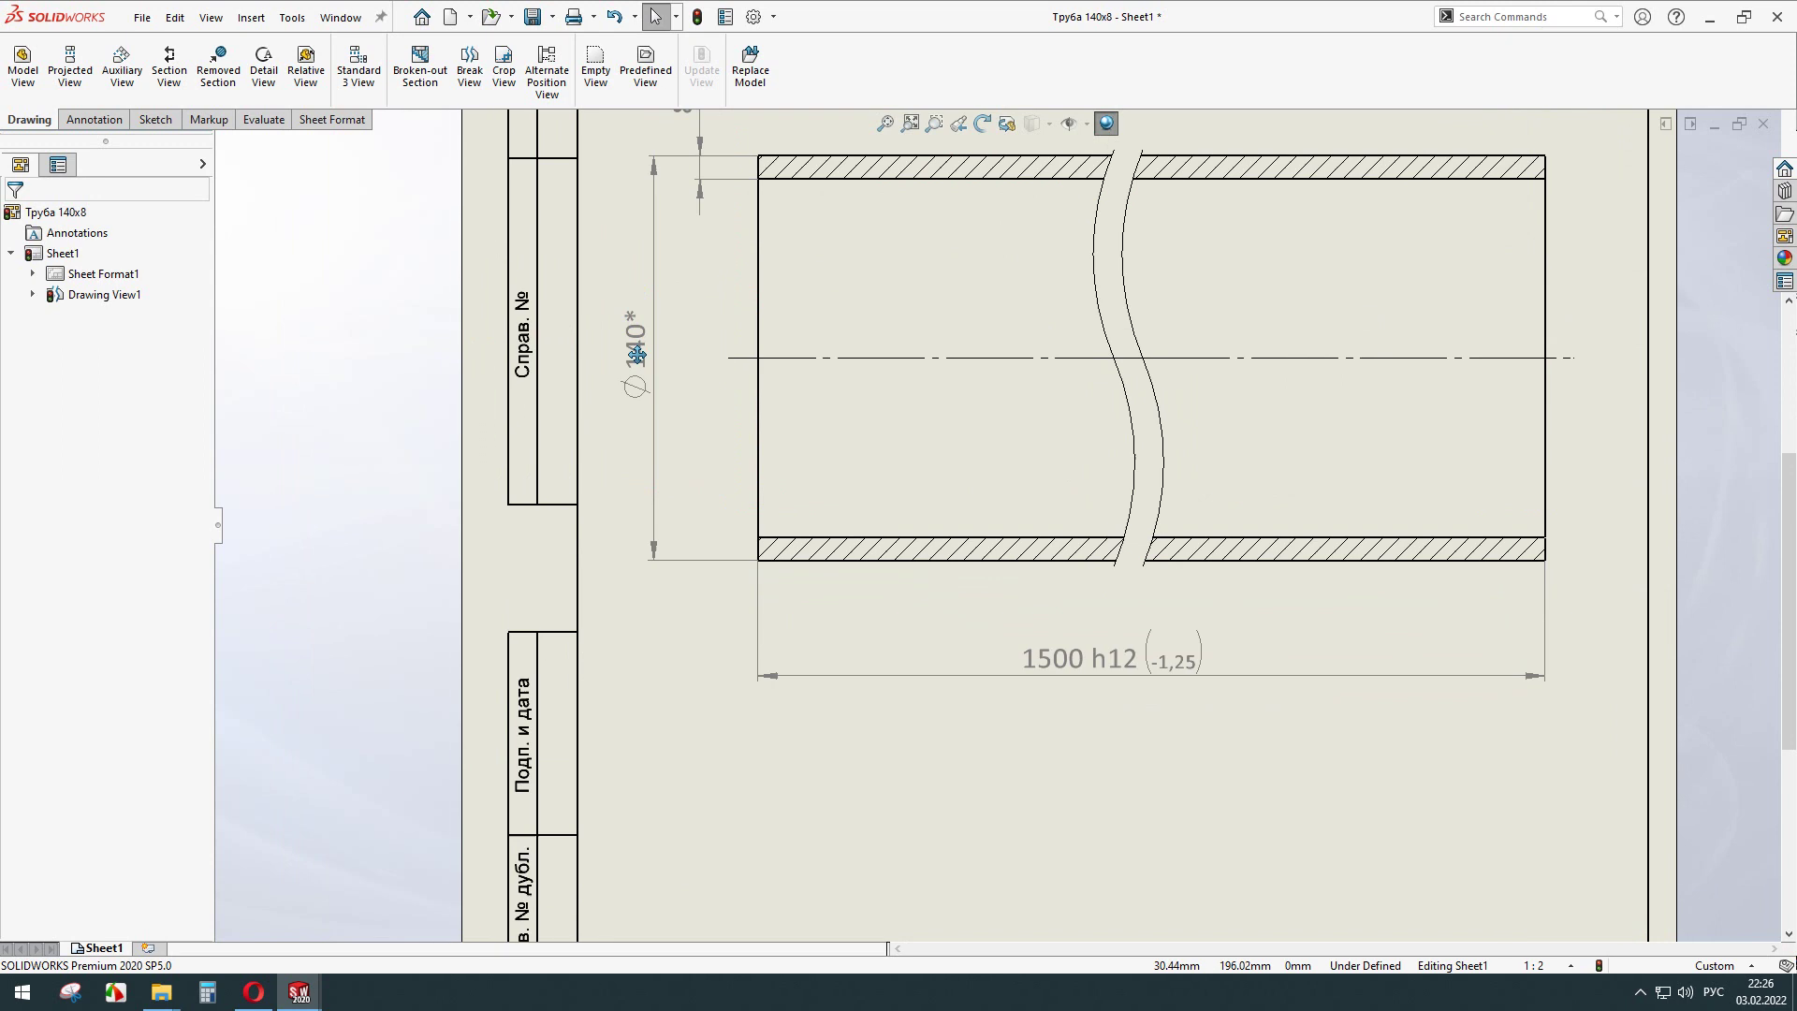
{"action": "middle_click_drag", "start_coordinate": [636, 354], "coordinate": [644, 458]}
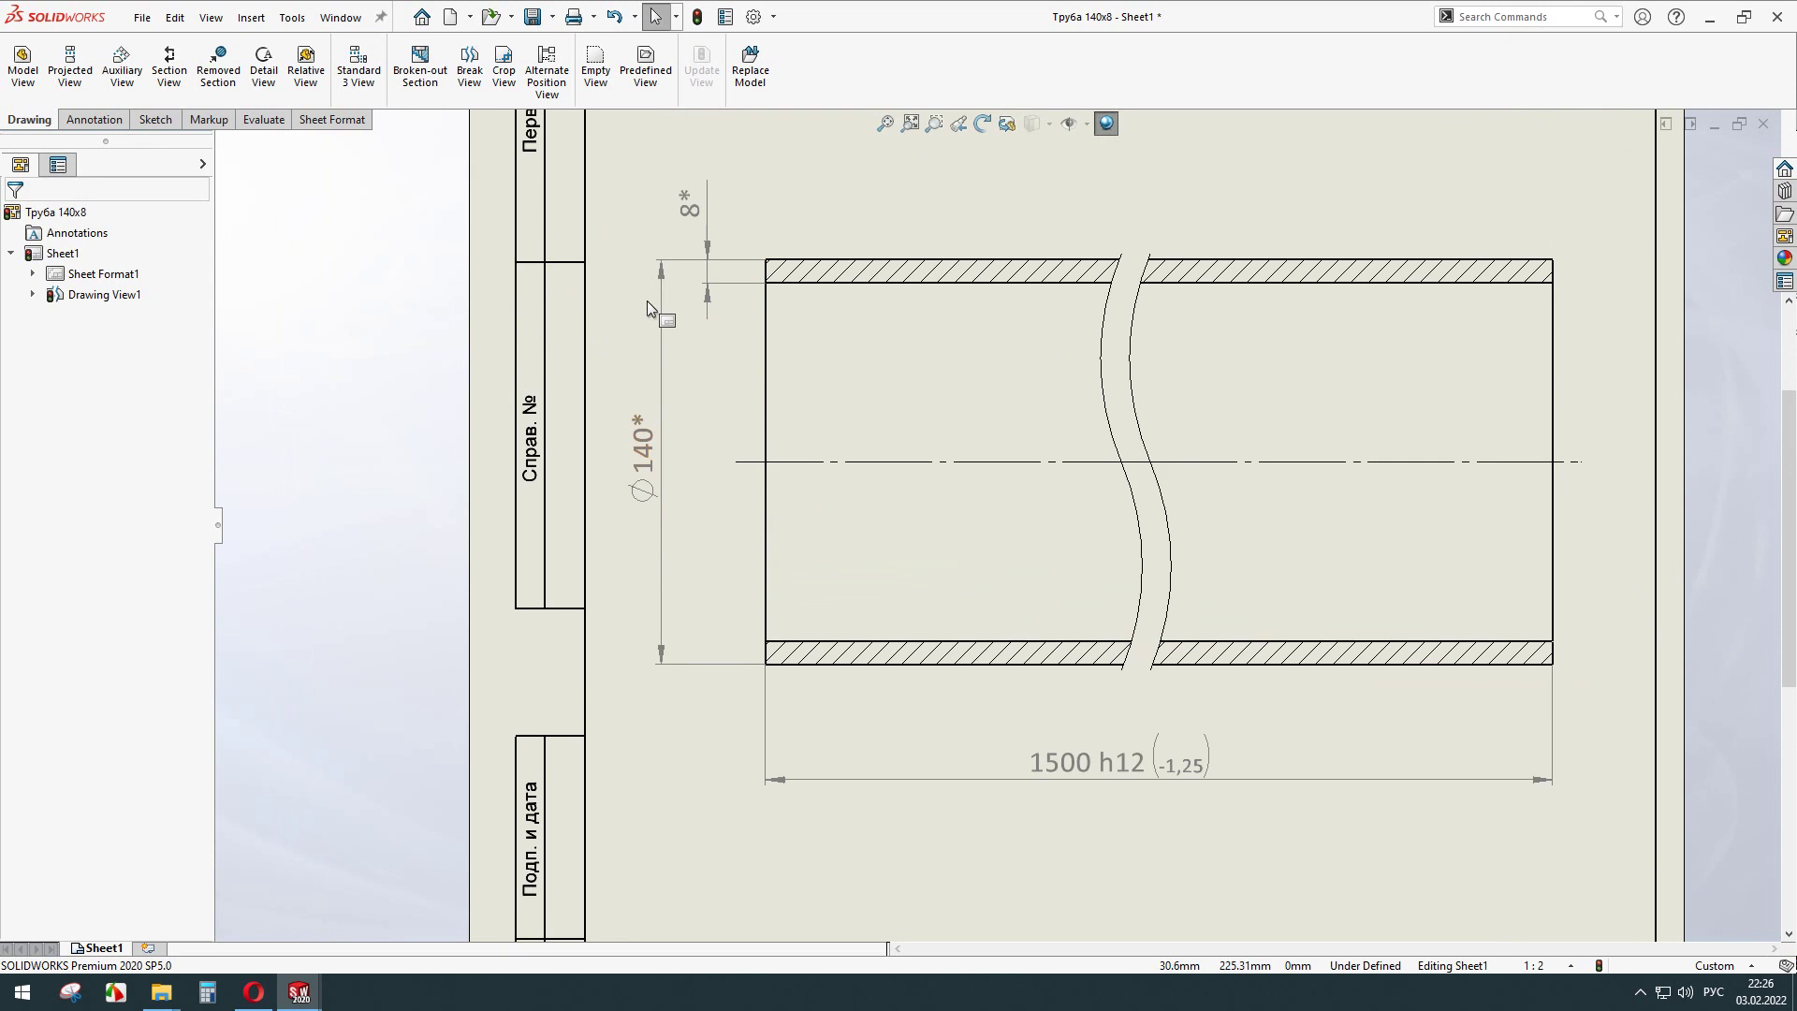
{"action": "left_click", "coordinate": [696, 216]}
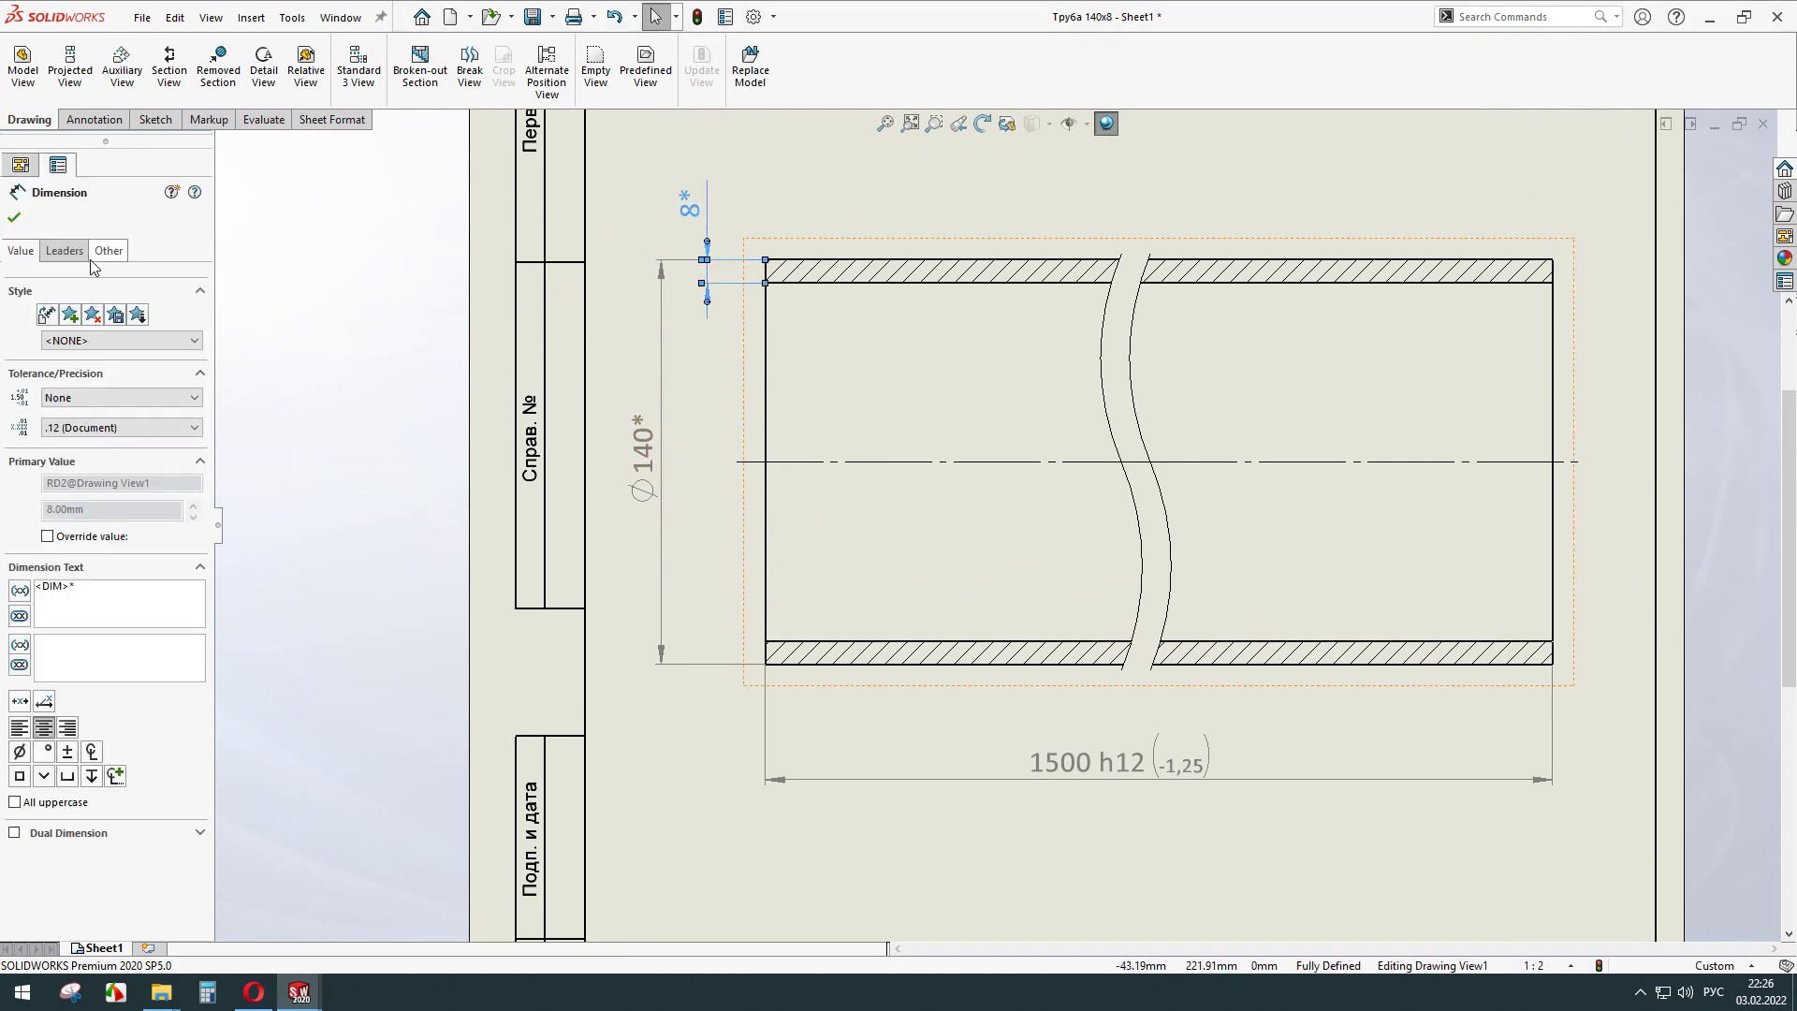
{"action": "left_click", "coordinate": [105, 251]}
{"action": "left_click", "coordinate": [118, 494]}
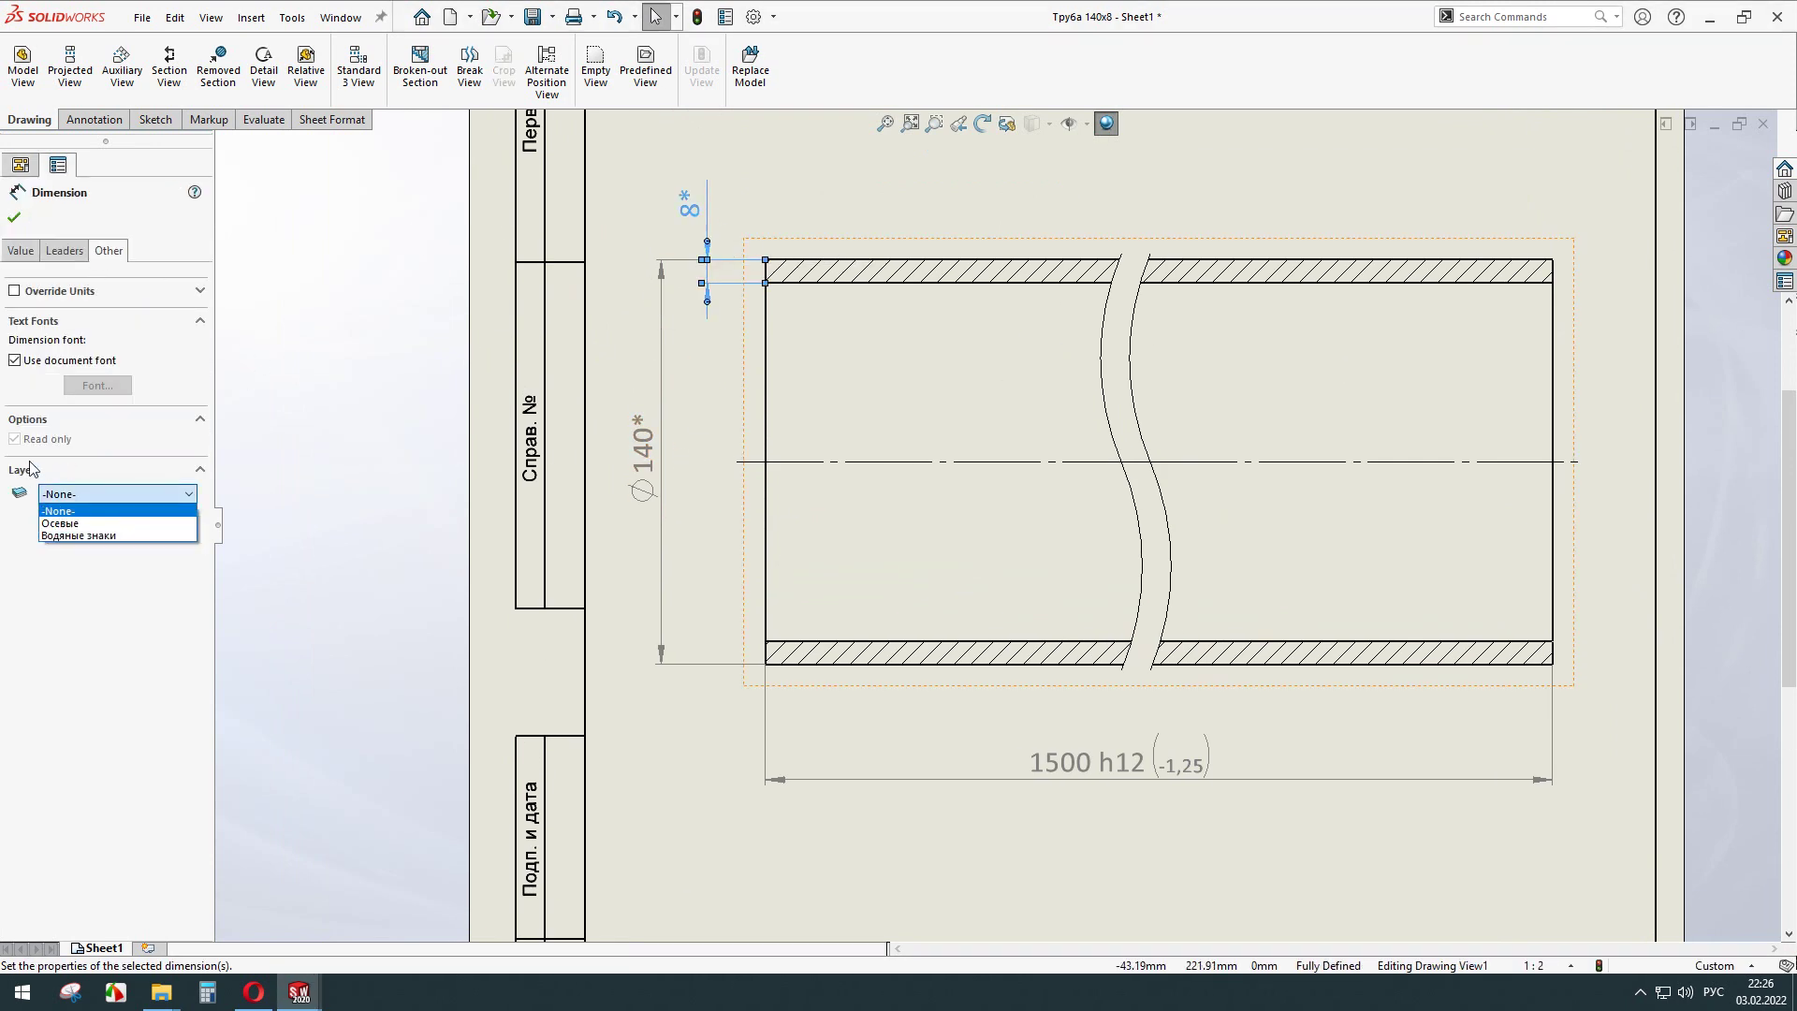
{"action": "left_click", "coordinate": [75, 521]}
{"action": "key", "text": "Escape"}
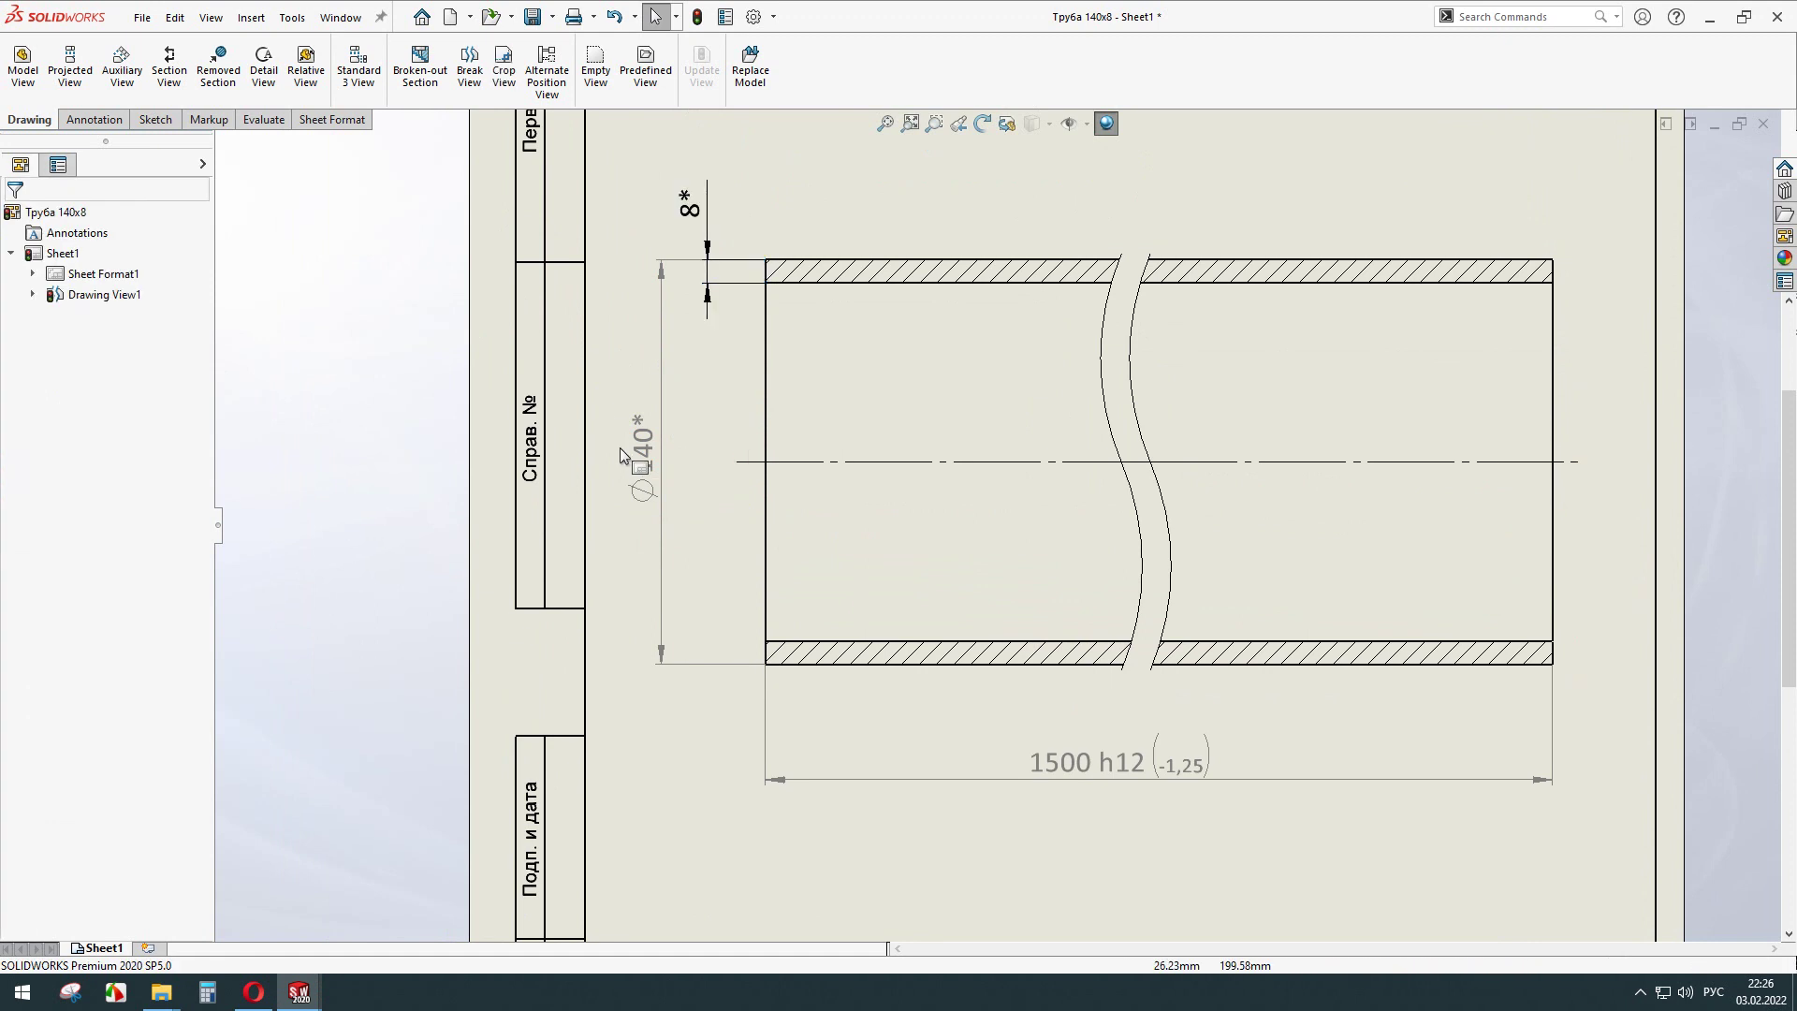
Put the Ø140 and 1500 h12 dimensions on layers, then open the Drafting Standard settings.
{"action": "left_click", "coordinate": [642, 456]}
{"action": "left_click", "coordinate": [105, 252]}
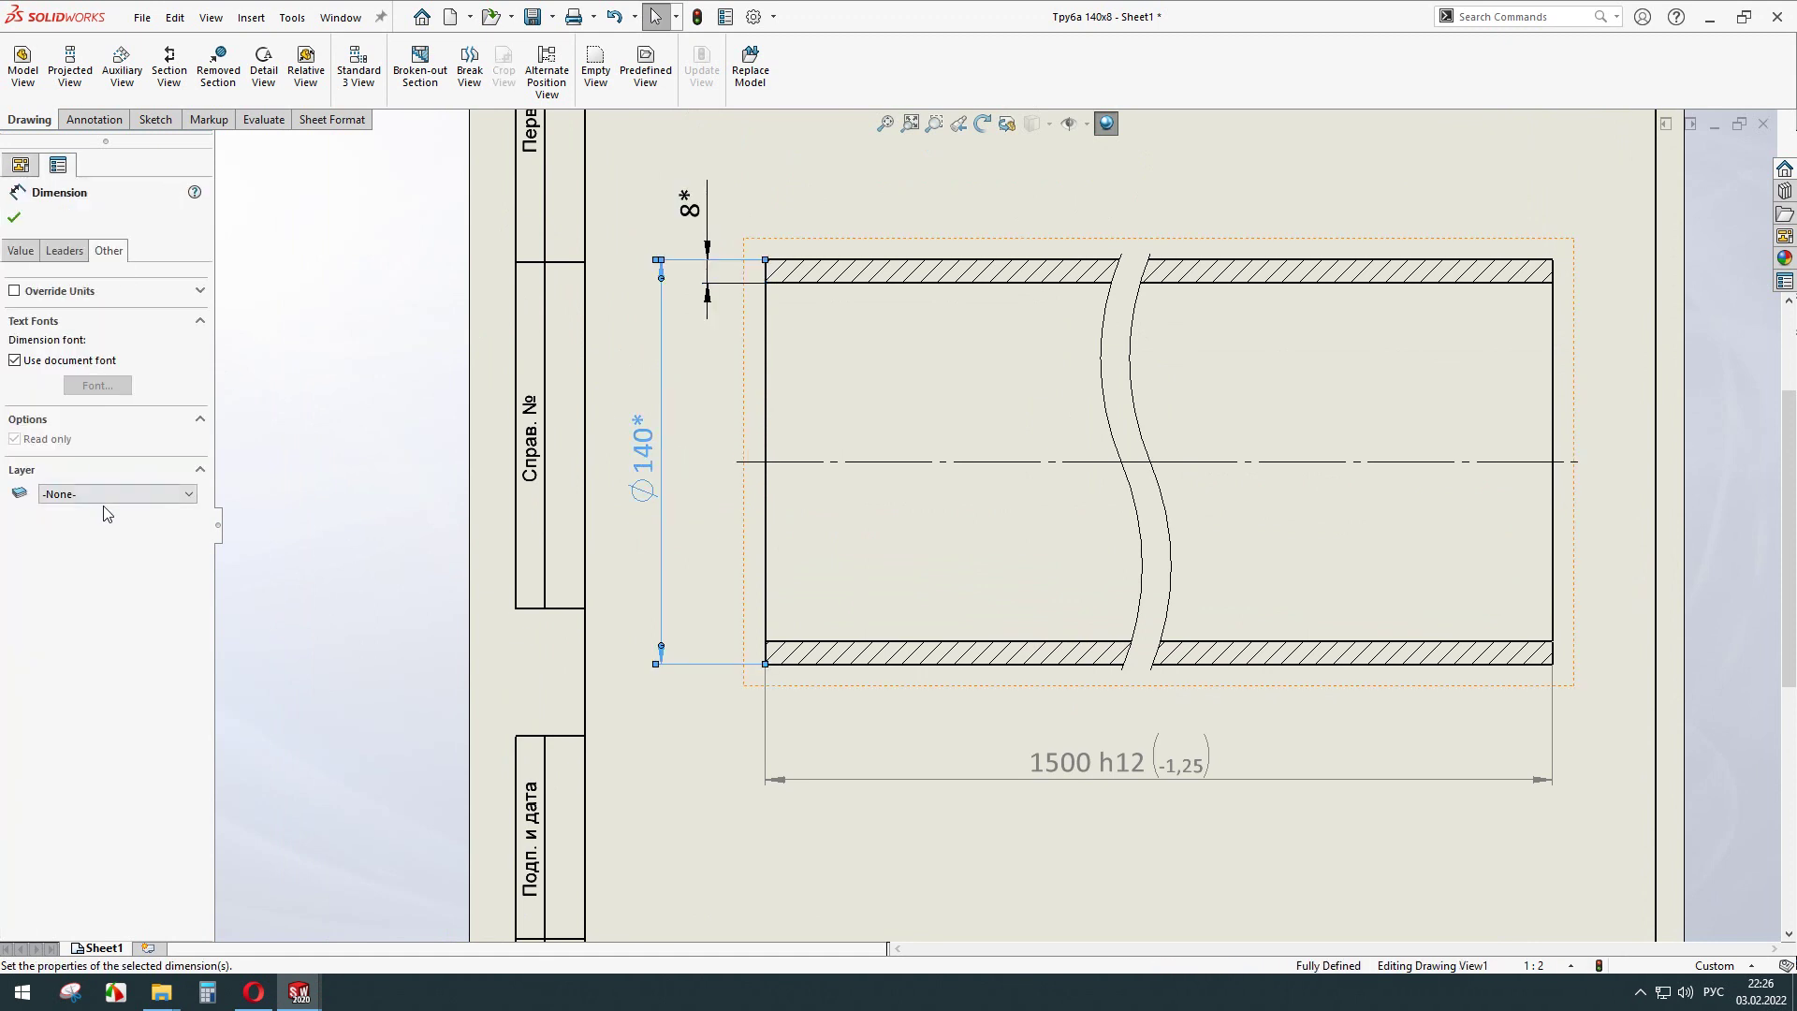
{"action": "left_click", "coordinate": [118, 493]}
{"action": "left_click", "coordinate": [75, 521]}
{"action": "left_click", "coordinate": [1156, 786]}
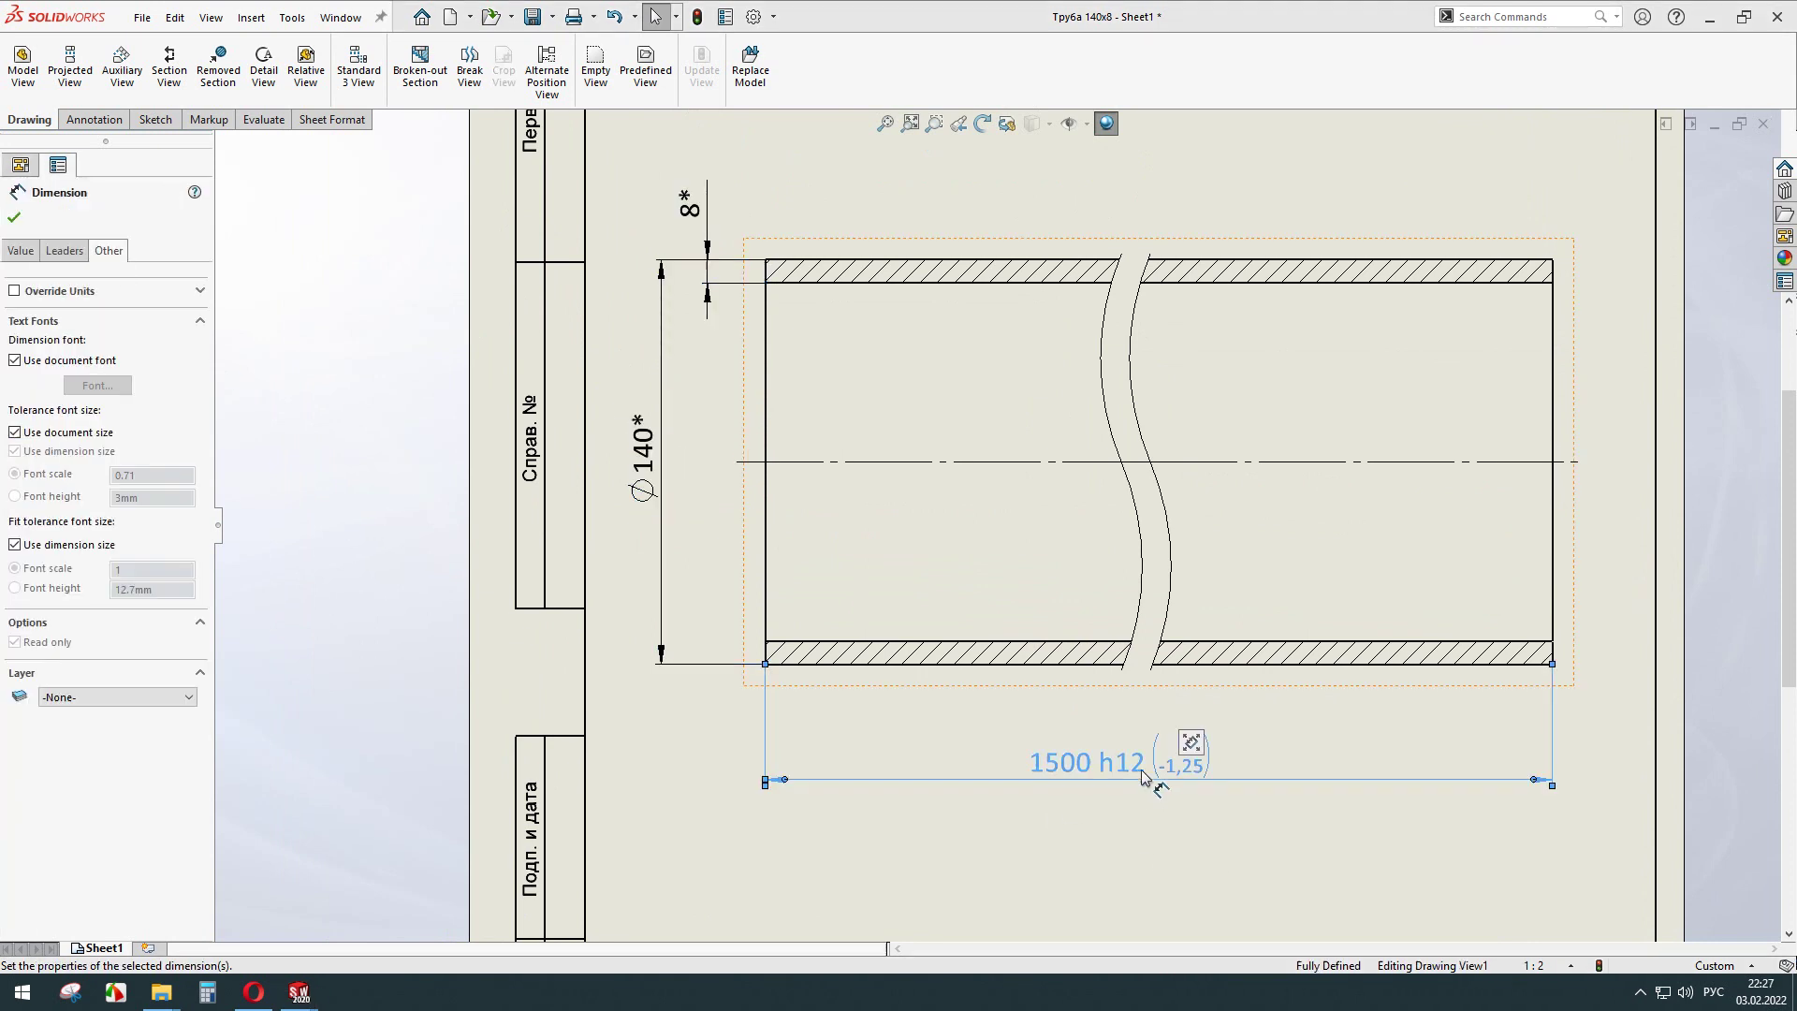
{"action": "left_click", "coordinate": [143, 698]}
{"action": "left_click", "coordinate": [113, 728]}
{"action": "left_click", "coordinate": [1355, 830]}
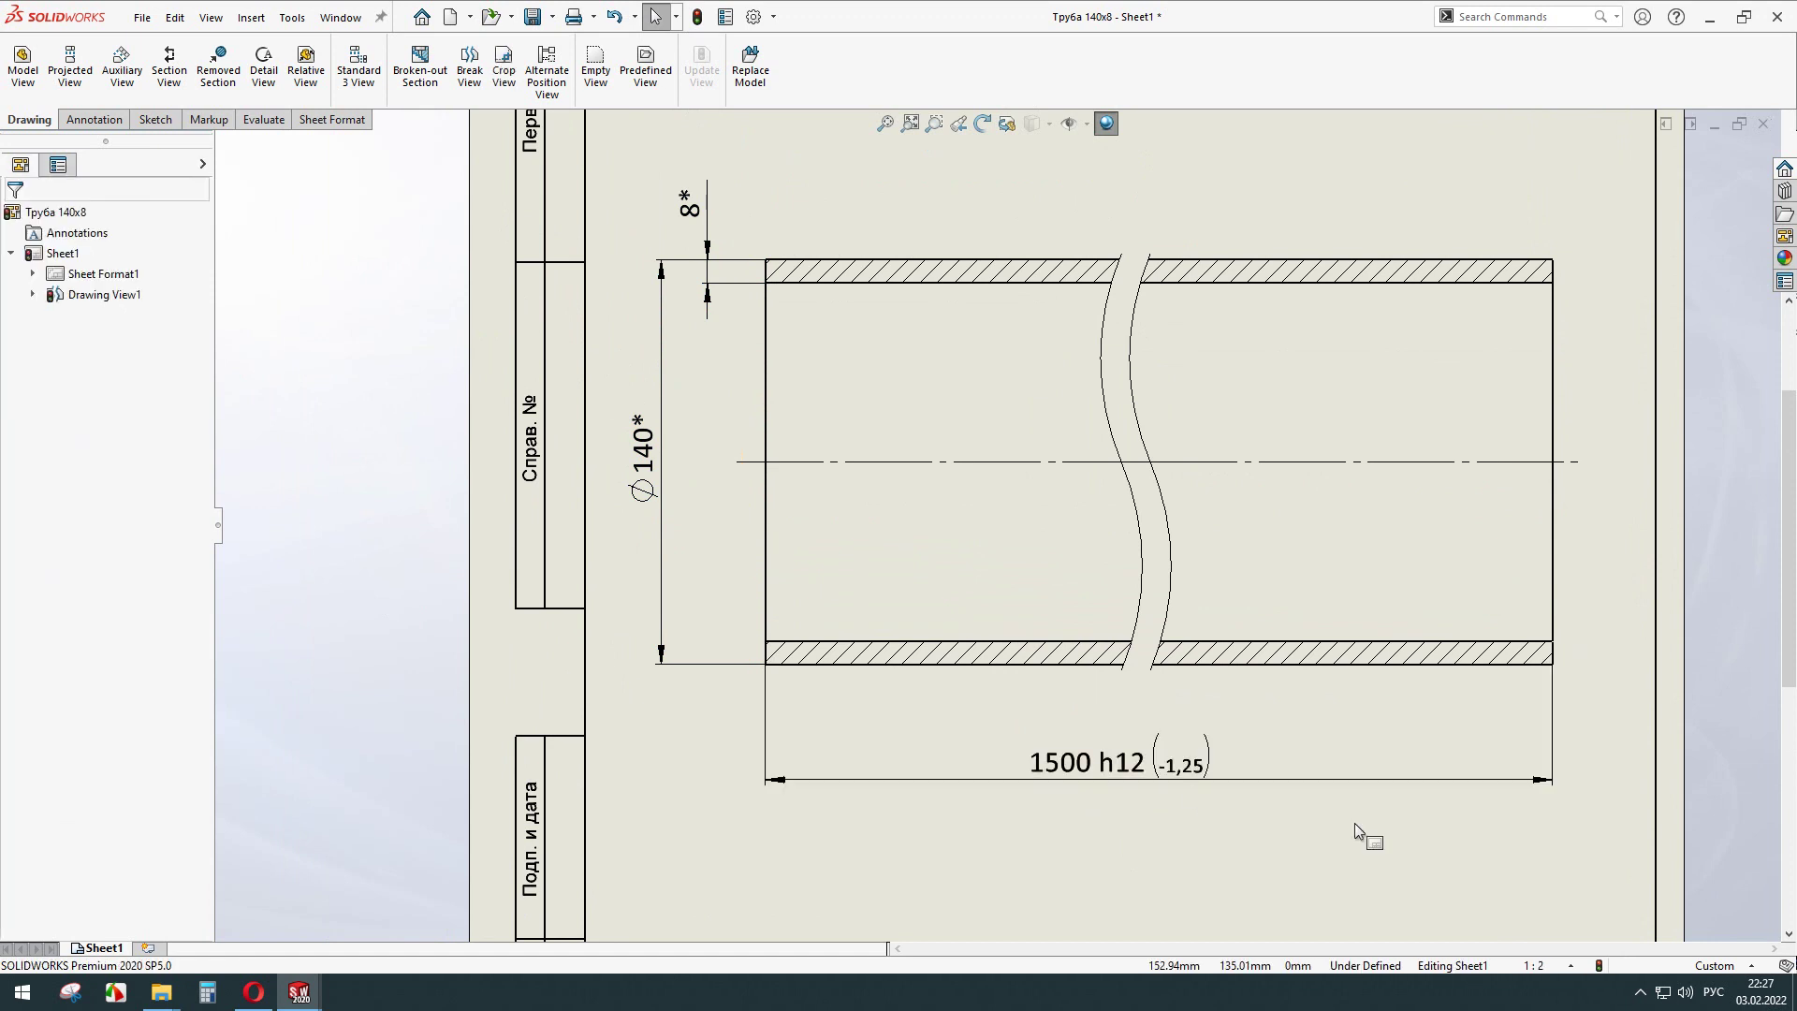
{"action": "middle_click_drag", "start_coordinate": [1355, 830], "coordinate": [1113, 705]}
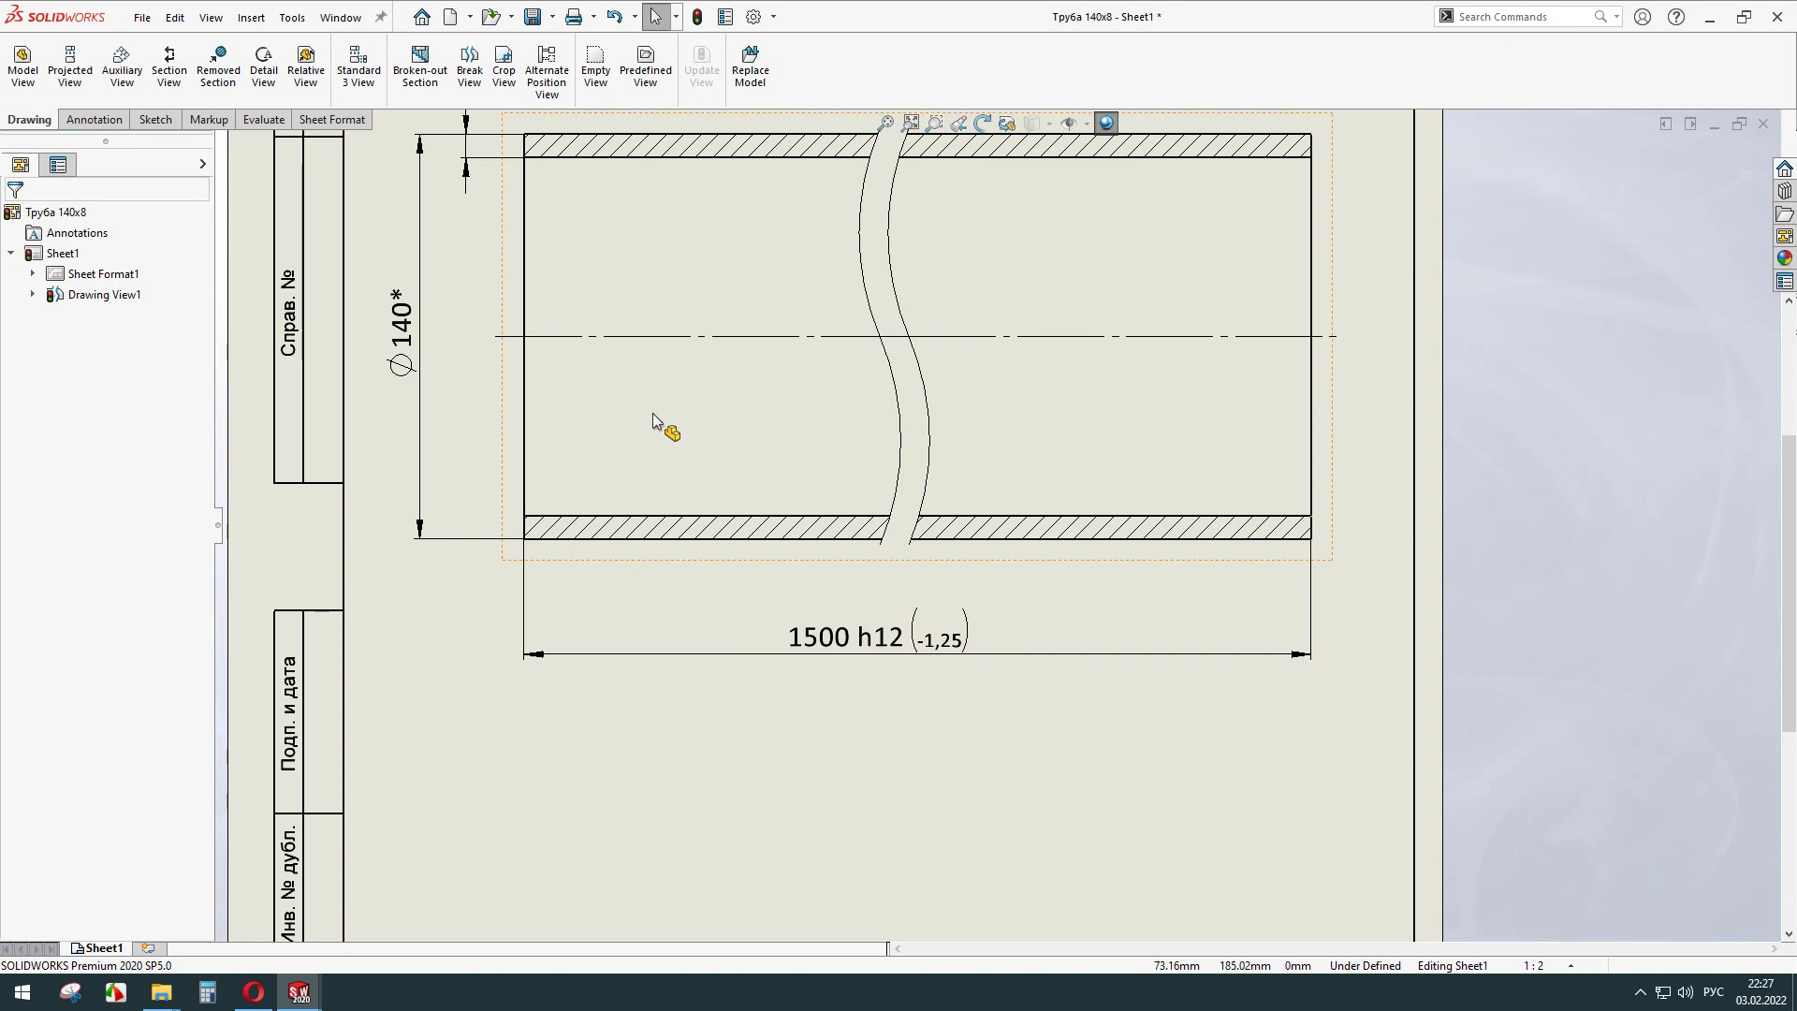
{"action": "middle_click_drag", "start_coordinate": [468, 315], "coordinate": [557, 483]}
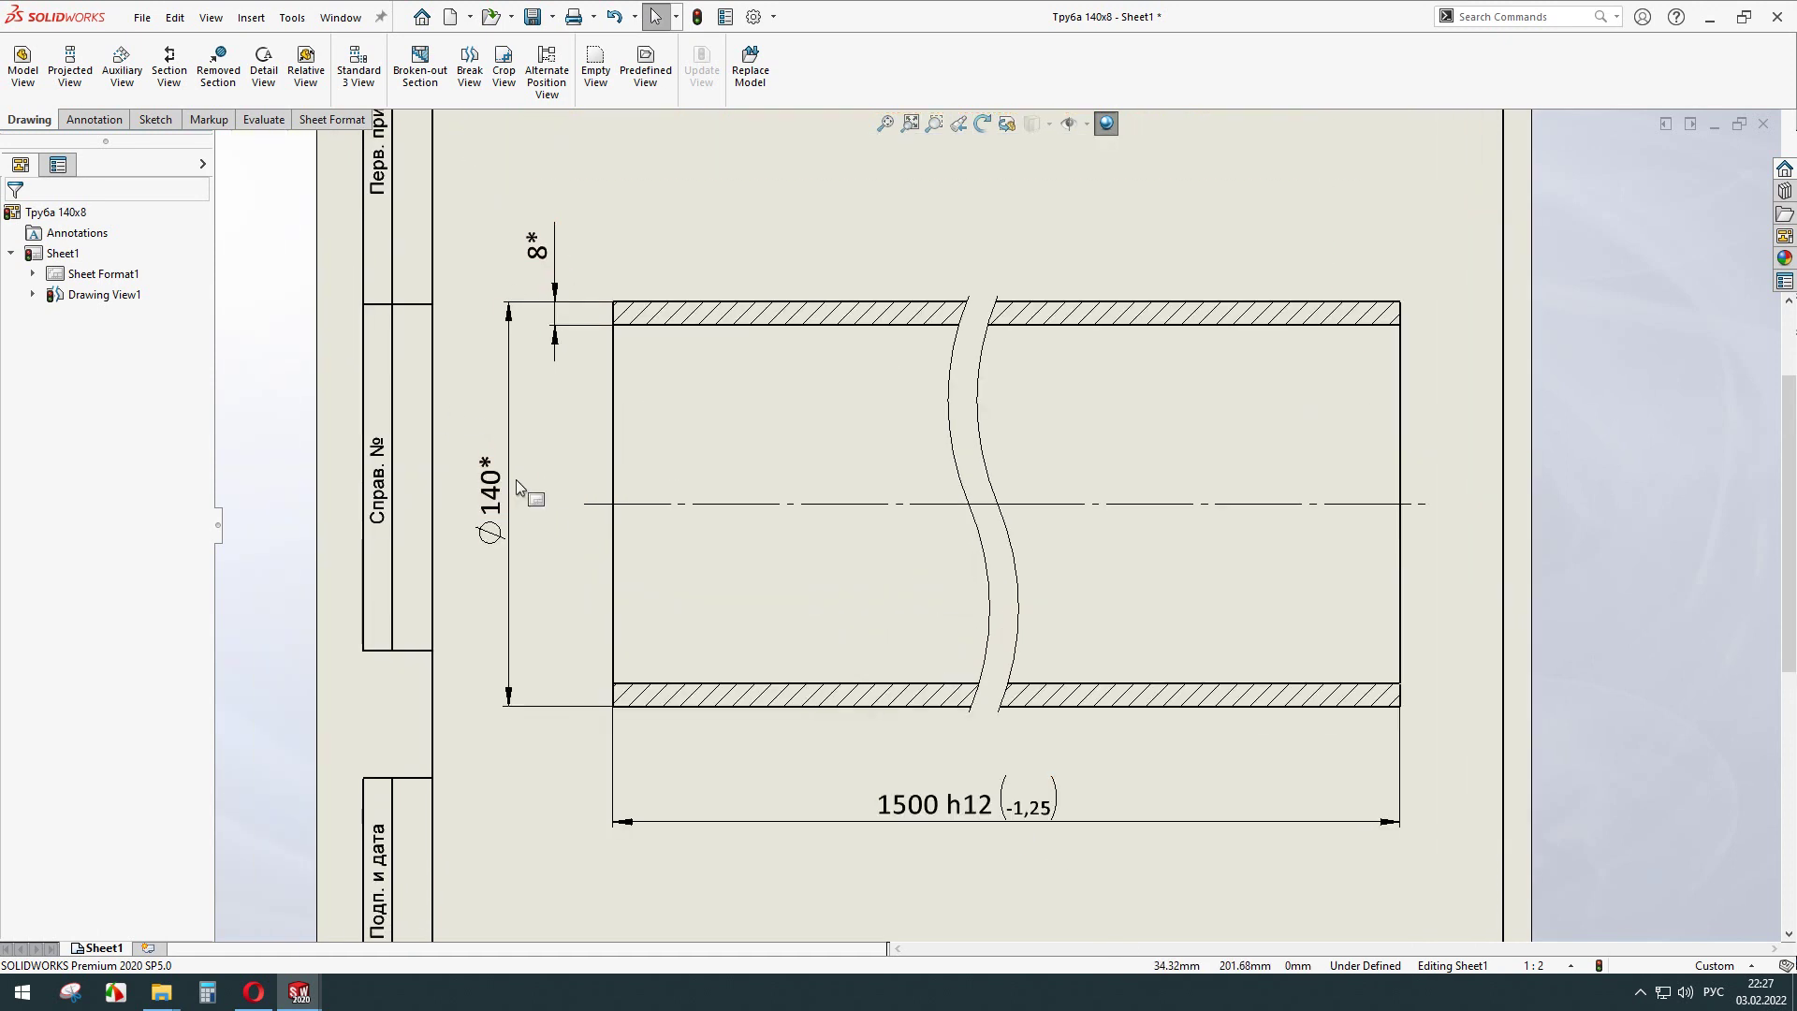
{"action": "left_click", "coordinate": [752, 21]}
{"action": "left_click", "coordinate": [680, 136]}
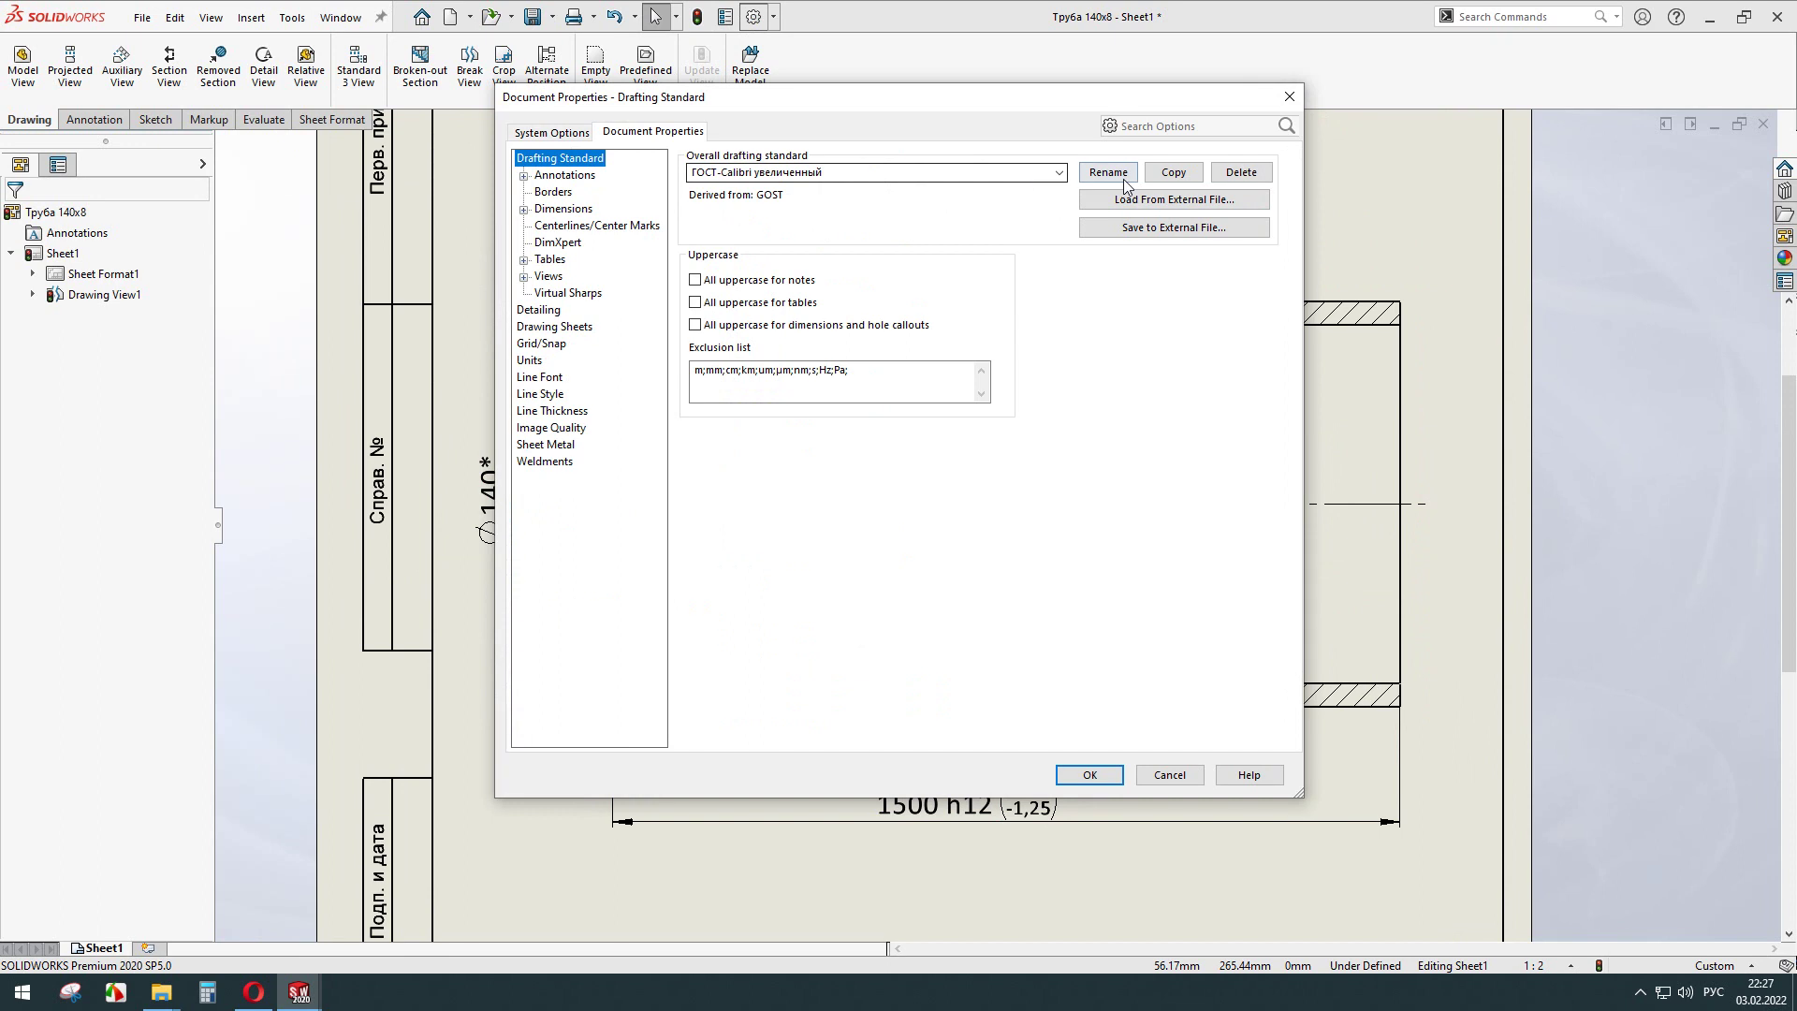
Review the Overall drafting standard, keep ГОСТ-Calibri увеличенный, and close Document Properties.
{"action": "left_click", "coordinate": [1059, 177]}
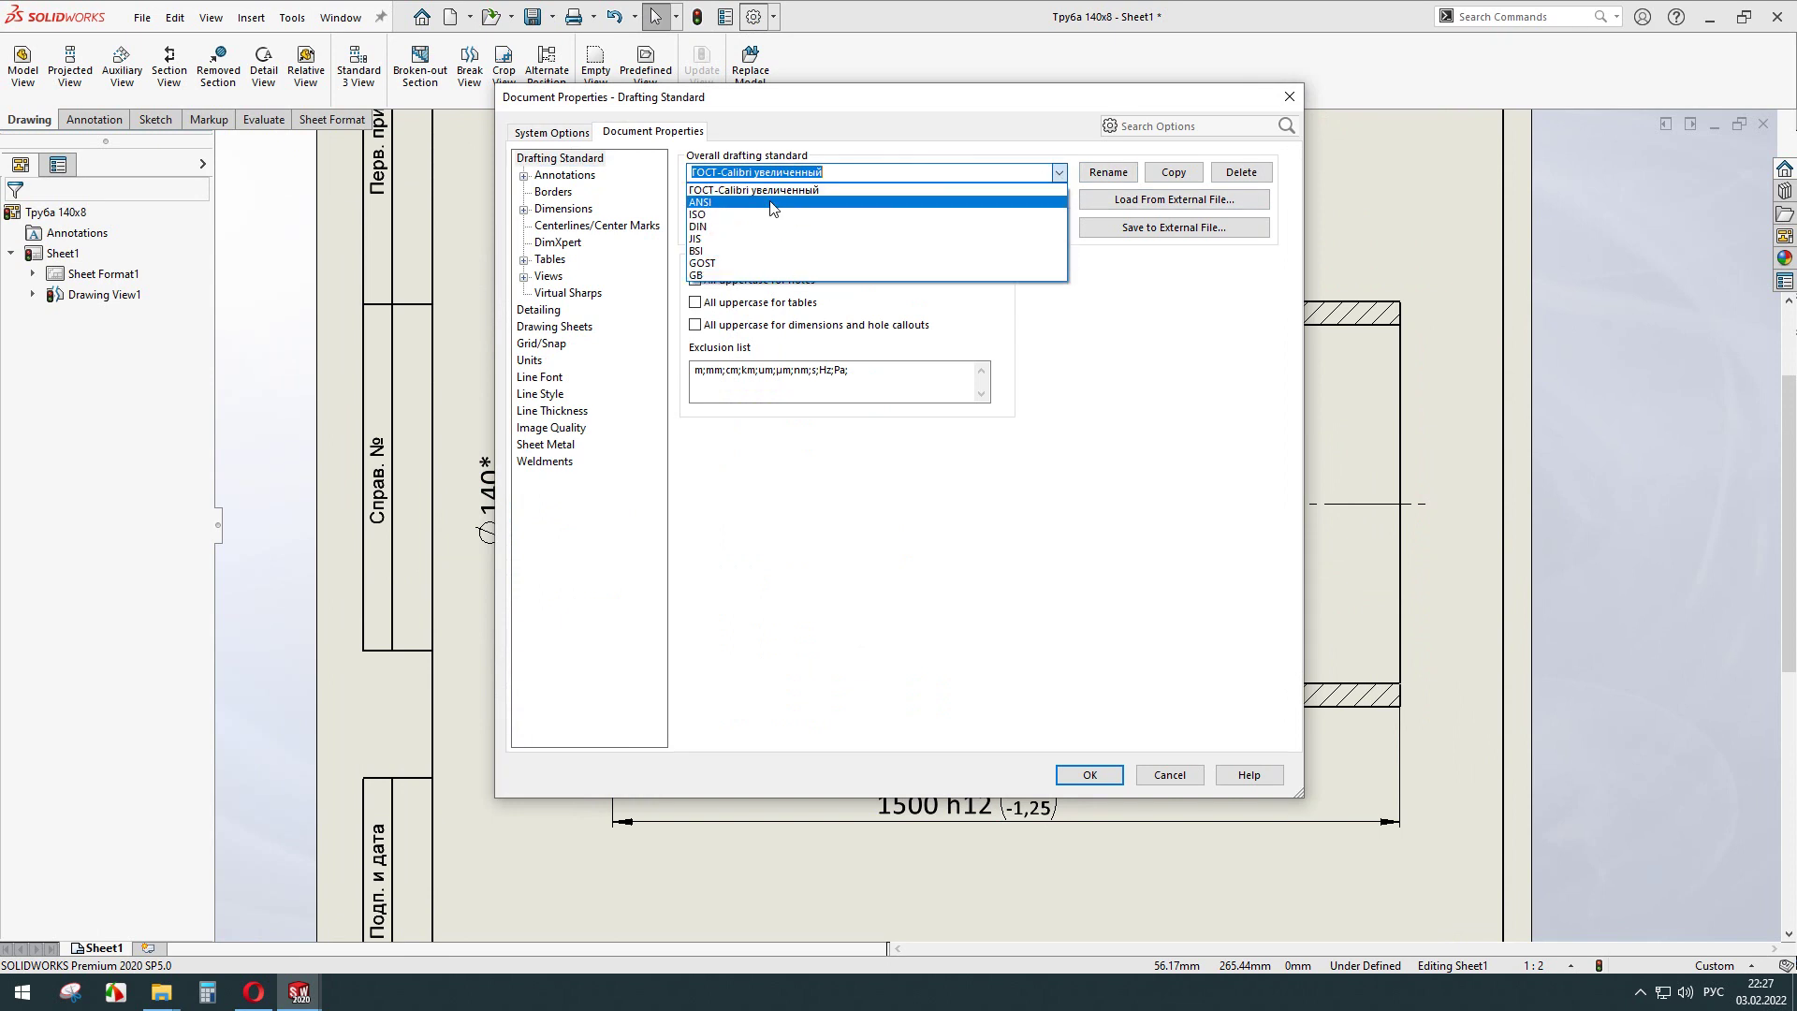
{"action": "left_click", "coordinate": [861, 110]}
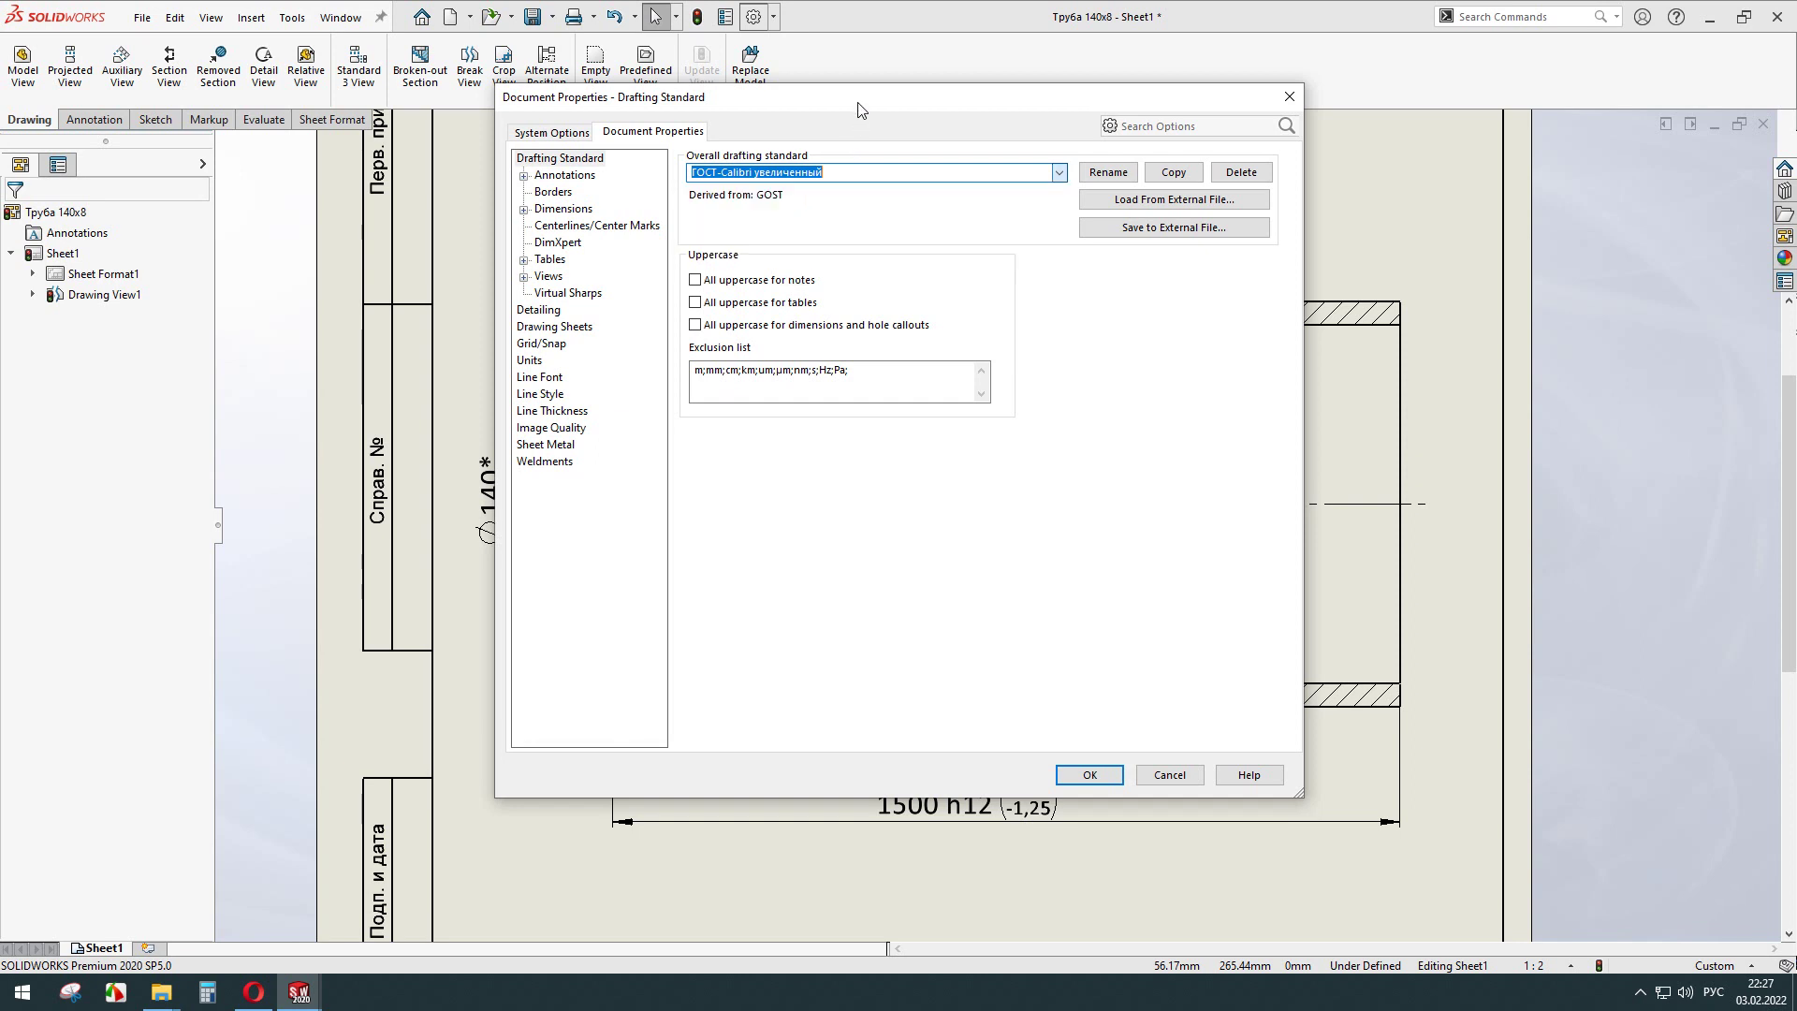
{"action": "left_click", "coordinate": [1290, 98]}
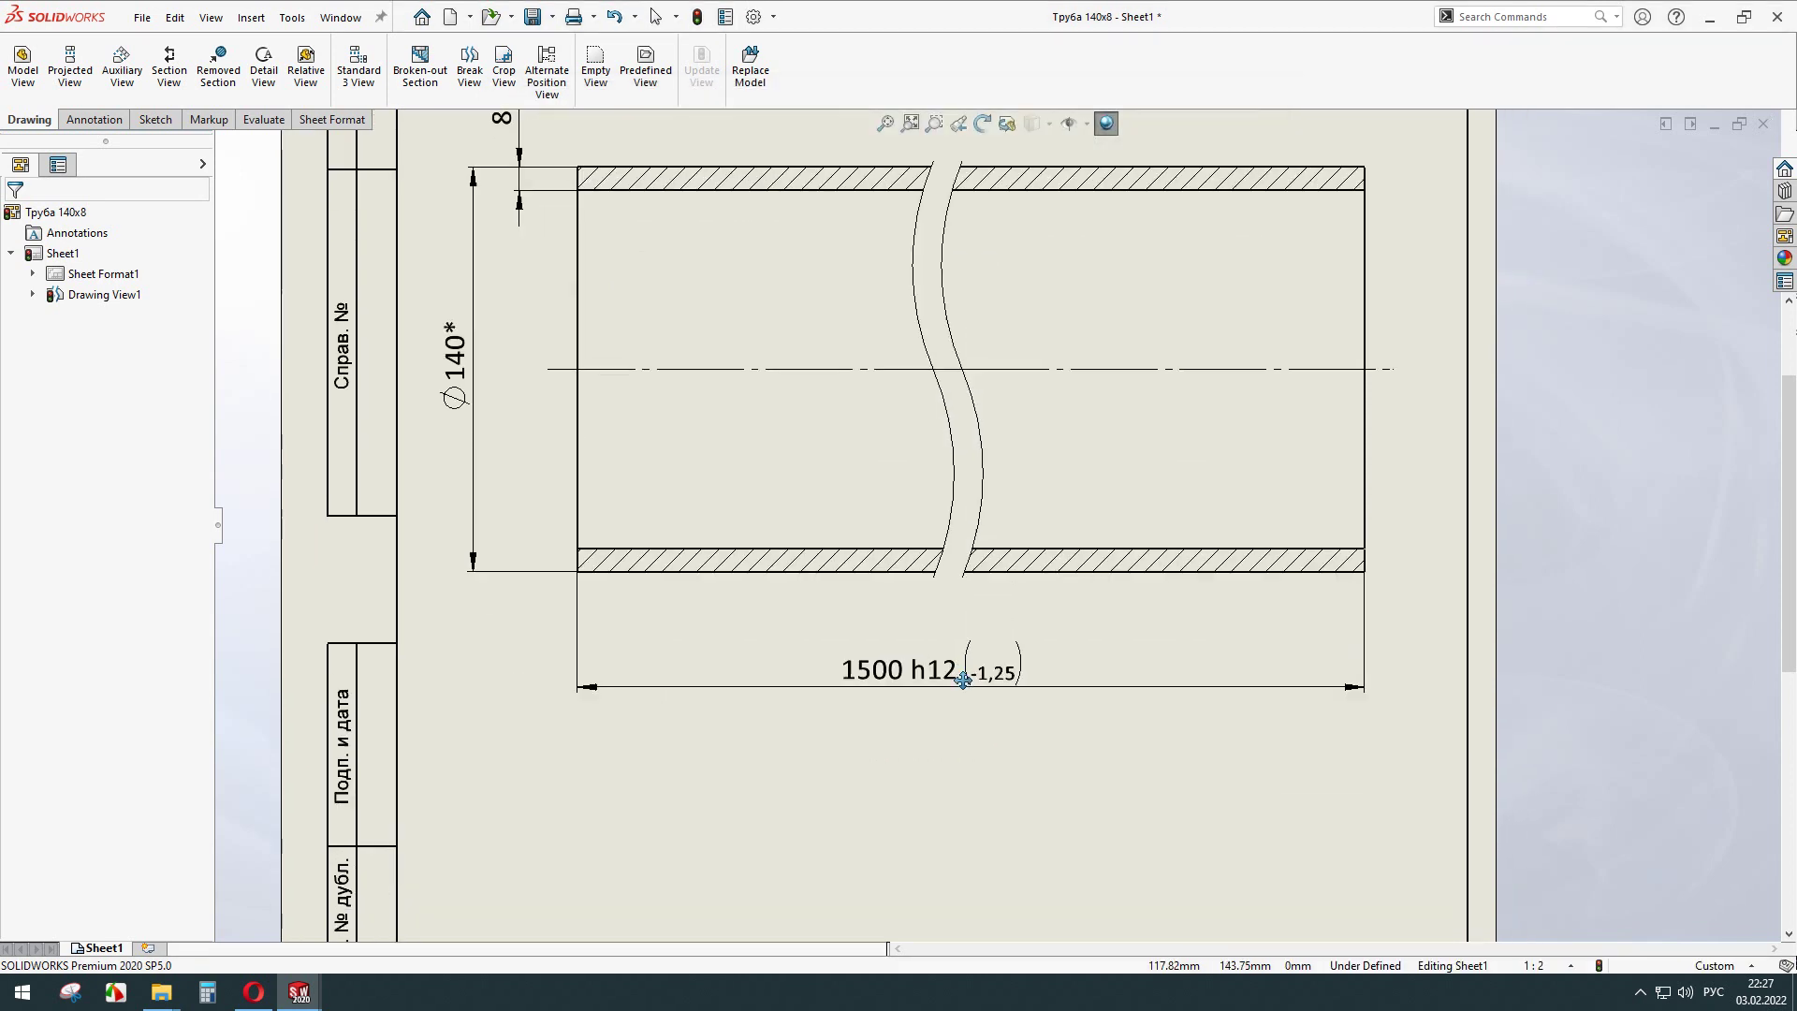
Check the reference note and title block's 38.32 mass, then activate Drawing View1 for annotation.
{"action": "middle_click_drag", "start_coordinate": [987, 754], "coordinate": [950, 623], "text": "ctrl"}
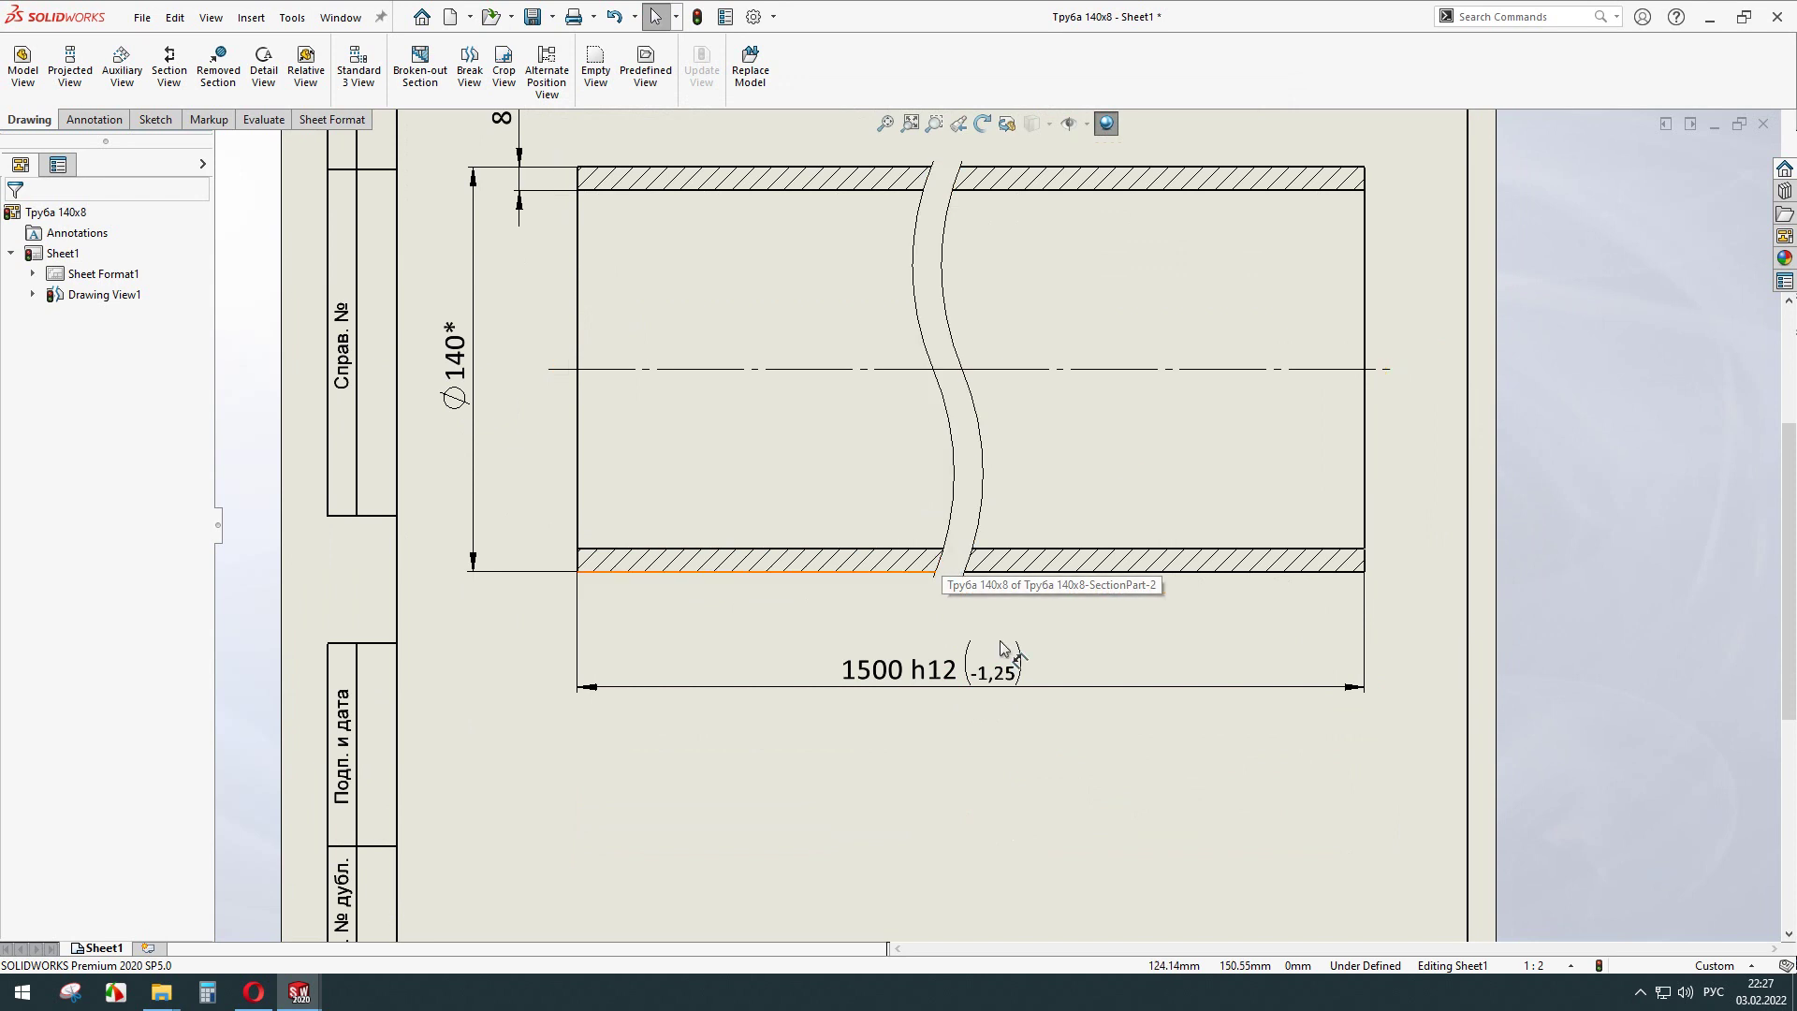
{"action": "middle_click_drag", "start_coordinate": [754, 585], "coordinate": [709, 398], "text": "ctrl"}
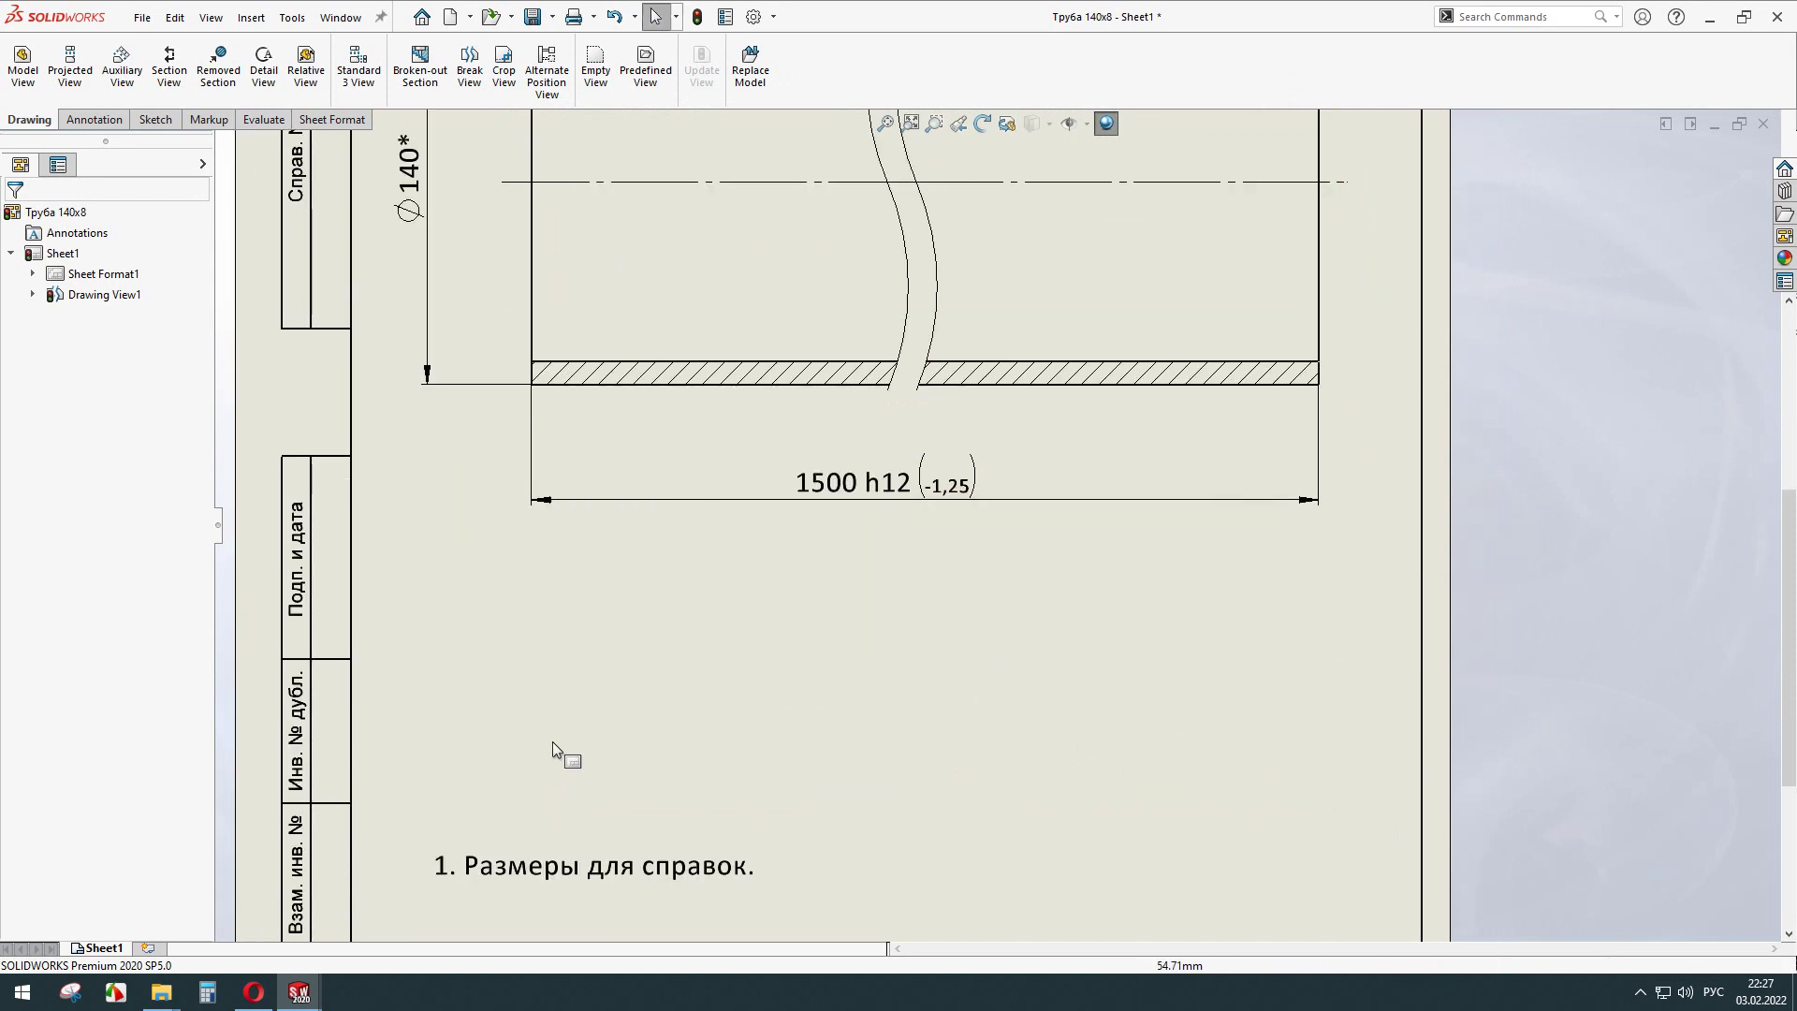
{"action": "mouse_move", "coordinate": [724, 629]}
{"action": "middle_mouse_down", "text": "ctrl"}
{"action": "mouse_move", "coordinate": [729, 710]}
{"action": "mouse_move", "coordinate": [730, 417]}
{"action": "middle_mouse_up", "text": "ctrl"}
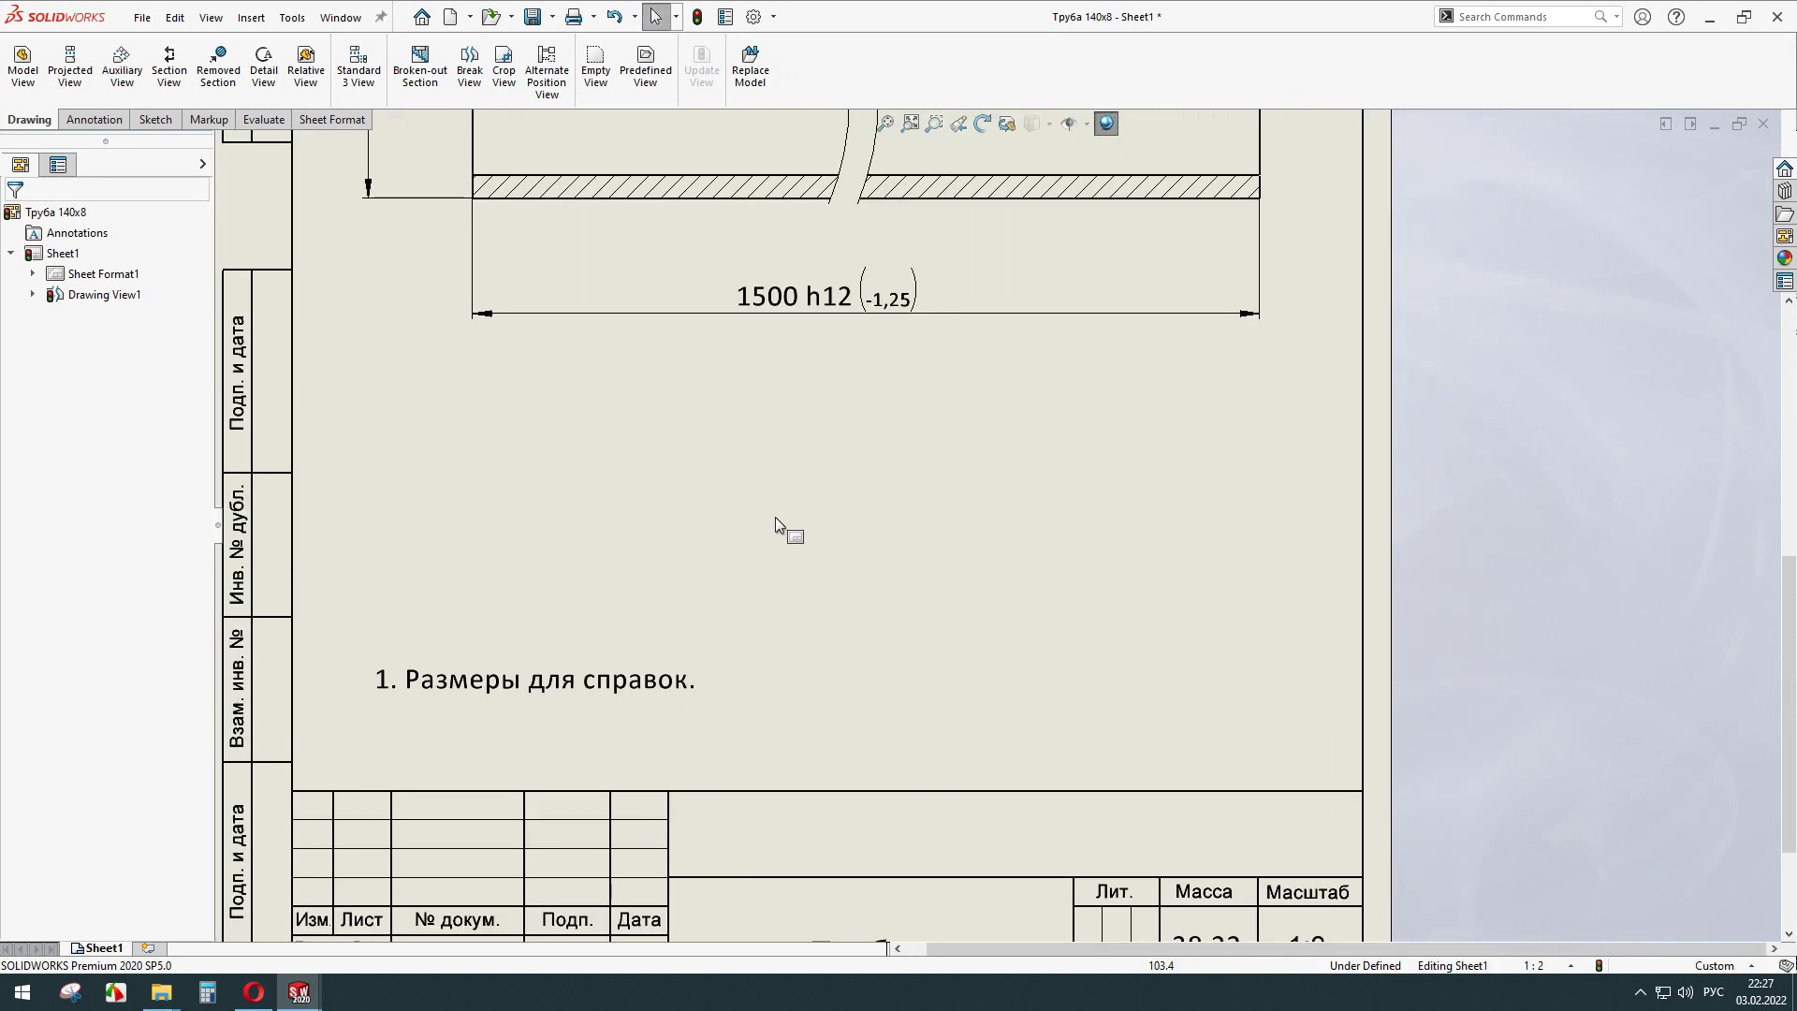
{"action": "middle_click_drag", "start_coordinate": [963, 782], "coordinate": [923, 498], "text": "ctrl"}
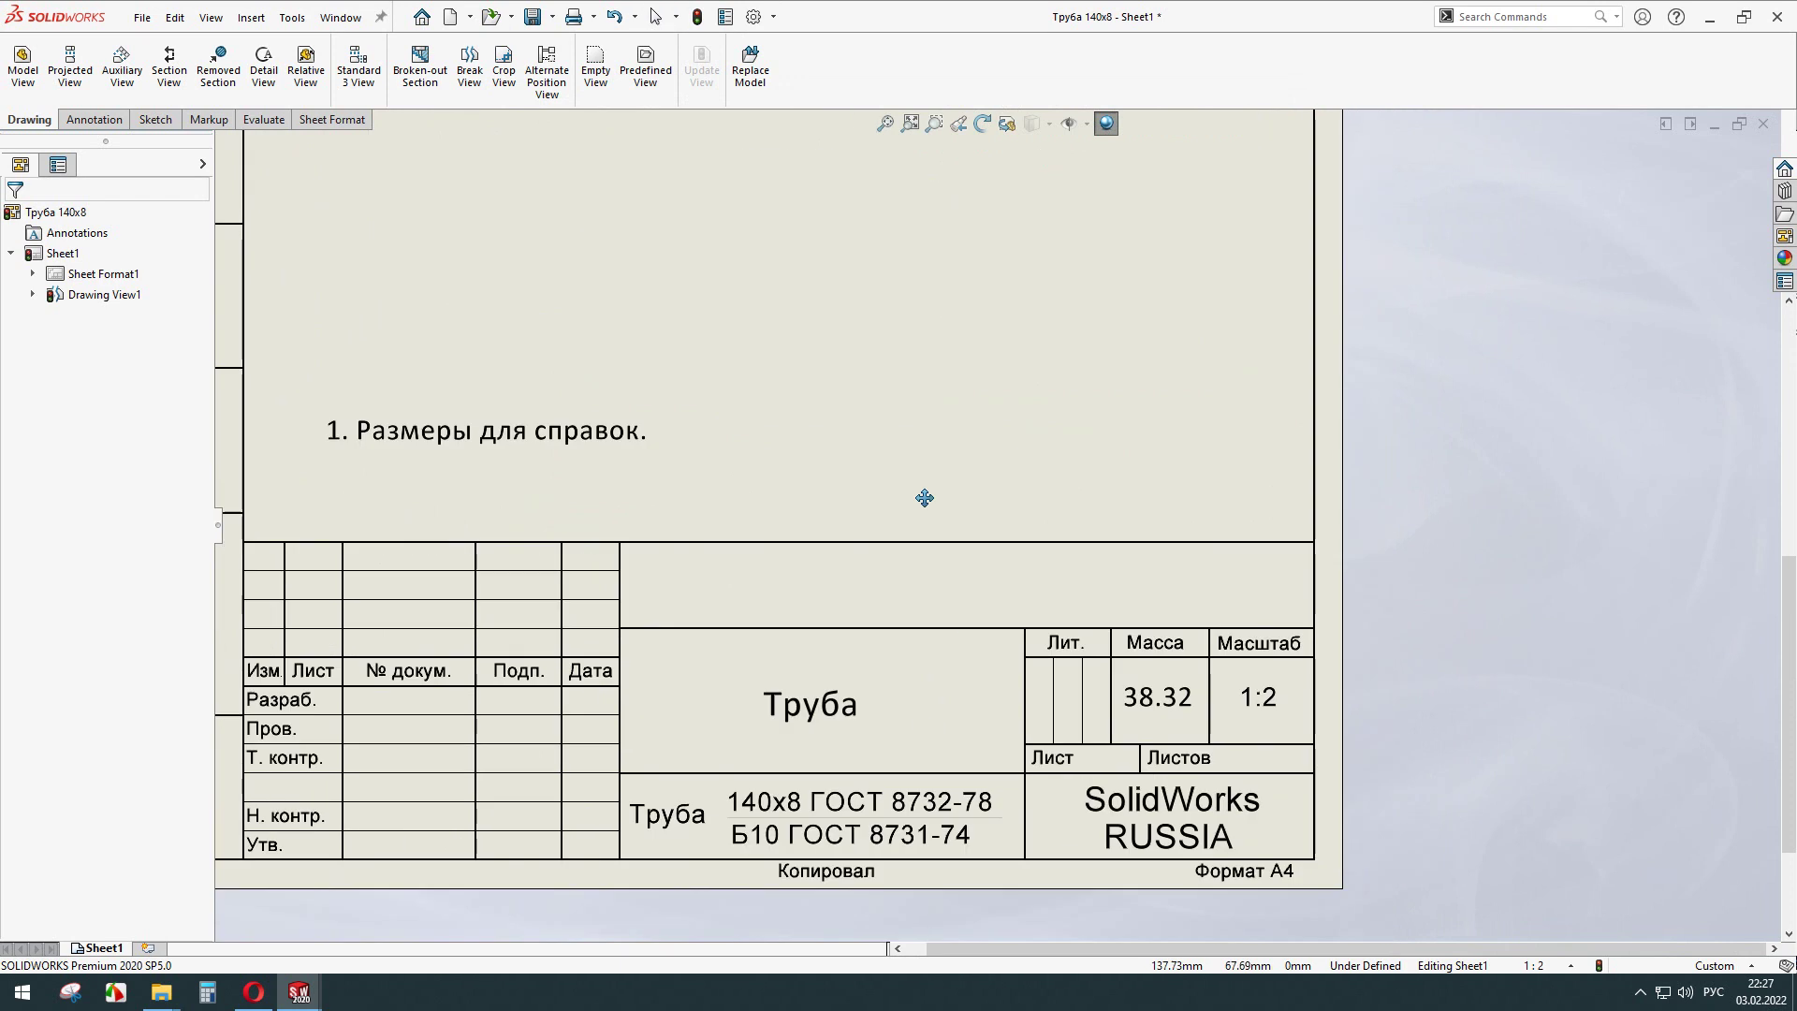
{"action": "middle_click_drag", "start_coordinate": [712, 89], "coordinate": [722, 649], "text": "ctrl"}
{"action": "middle_click_drag", "start_coordinate": [1236, 433], "coordinate": [1256, 450], "text": "ctrl"}
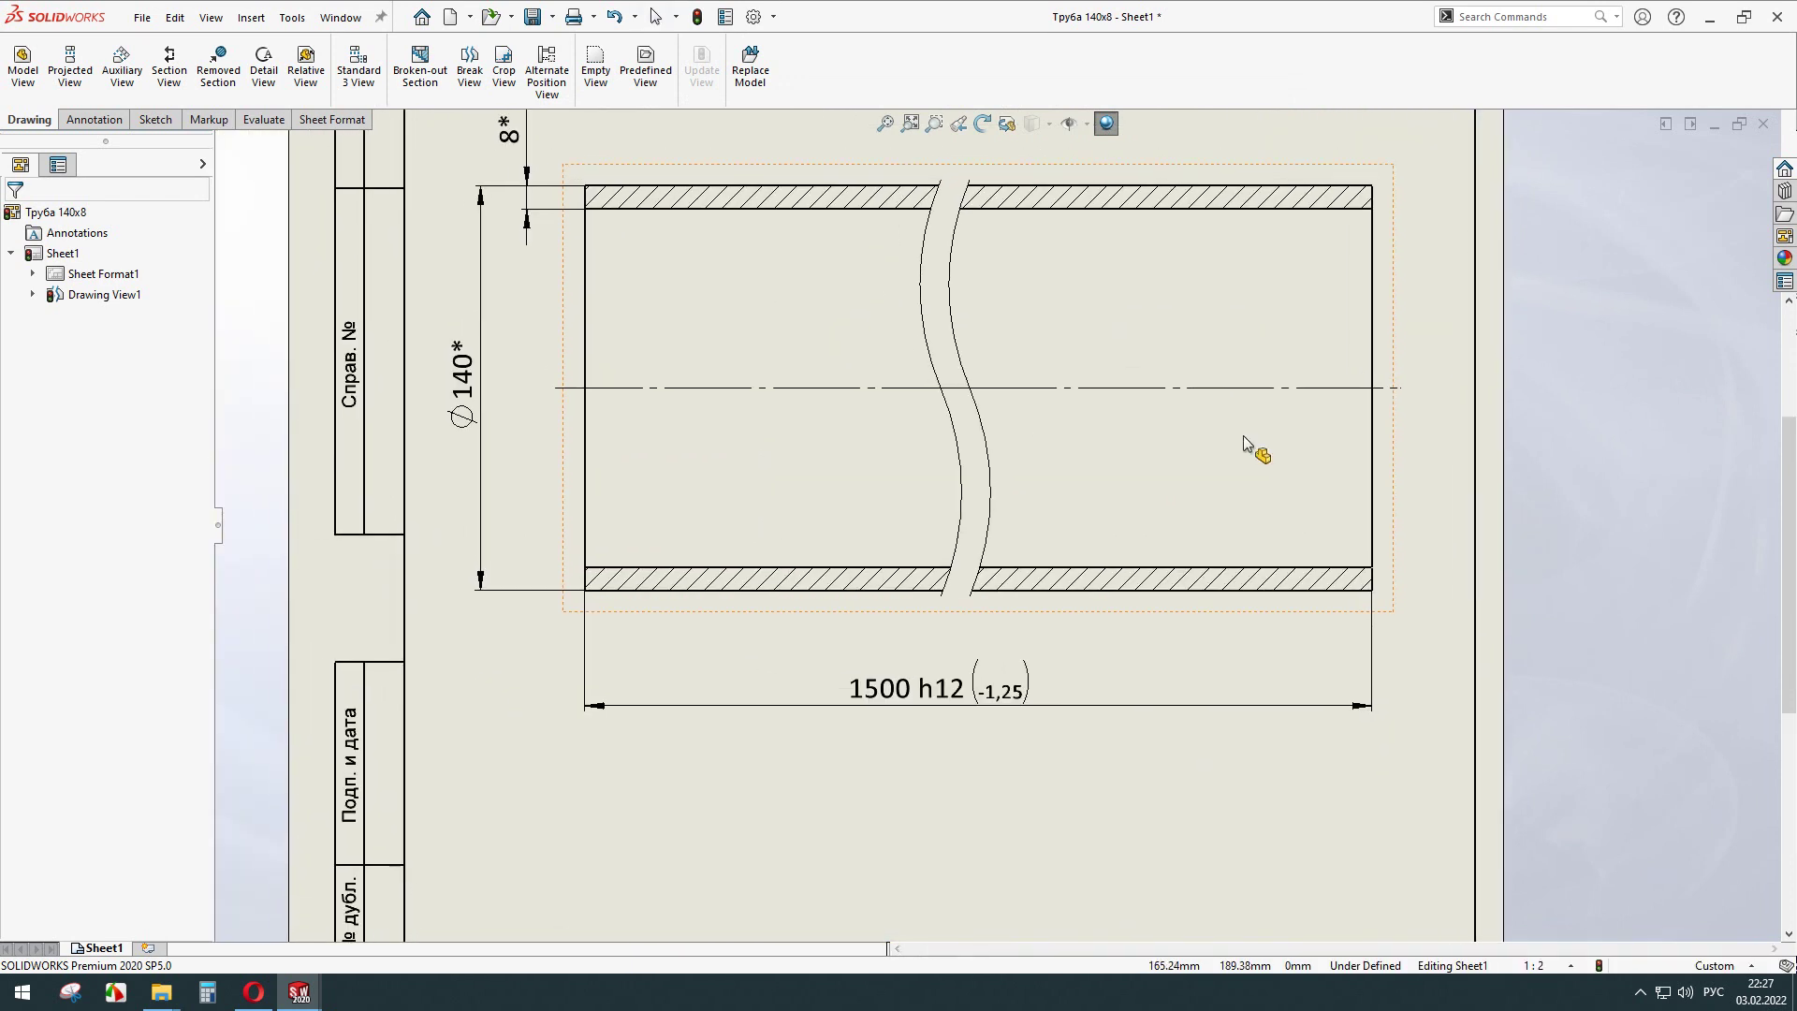
{"action": "left_click", "coordinate": [582, 360]}
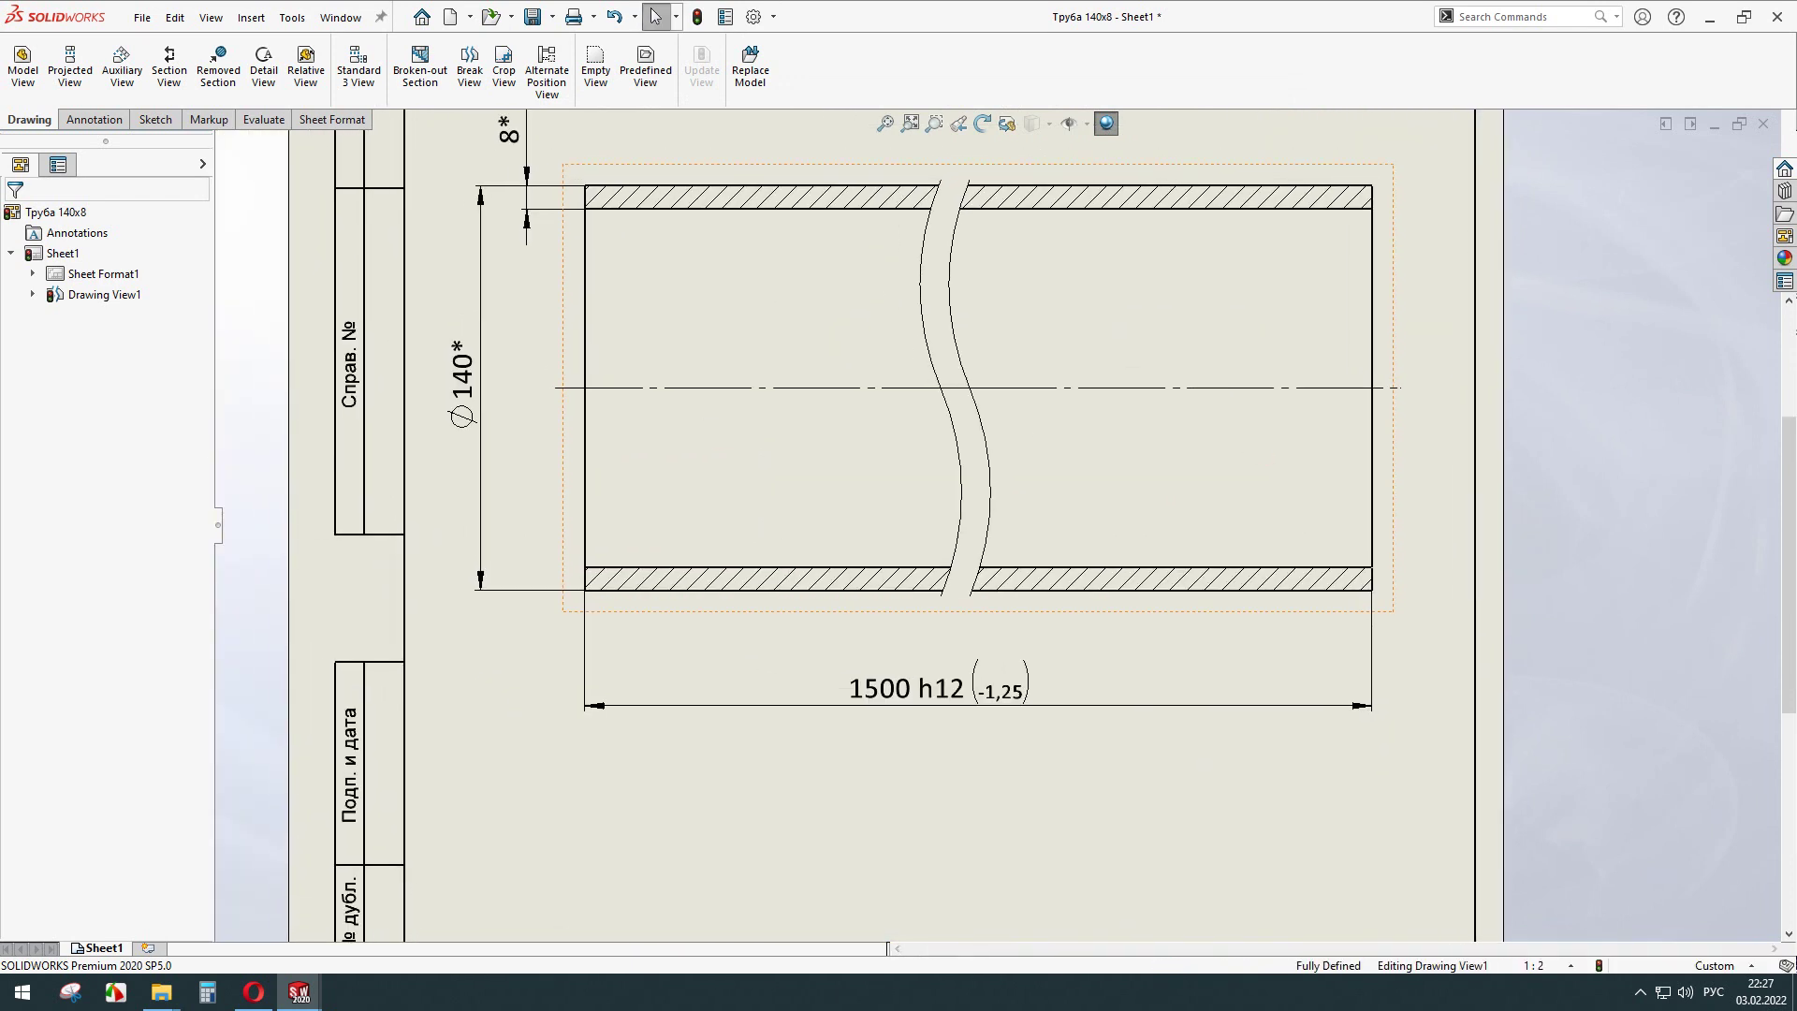
{"action": "left_click", "coordinate": [94, 119]}
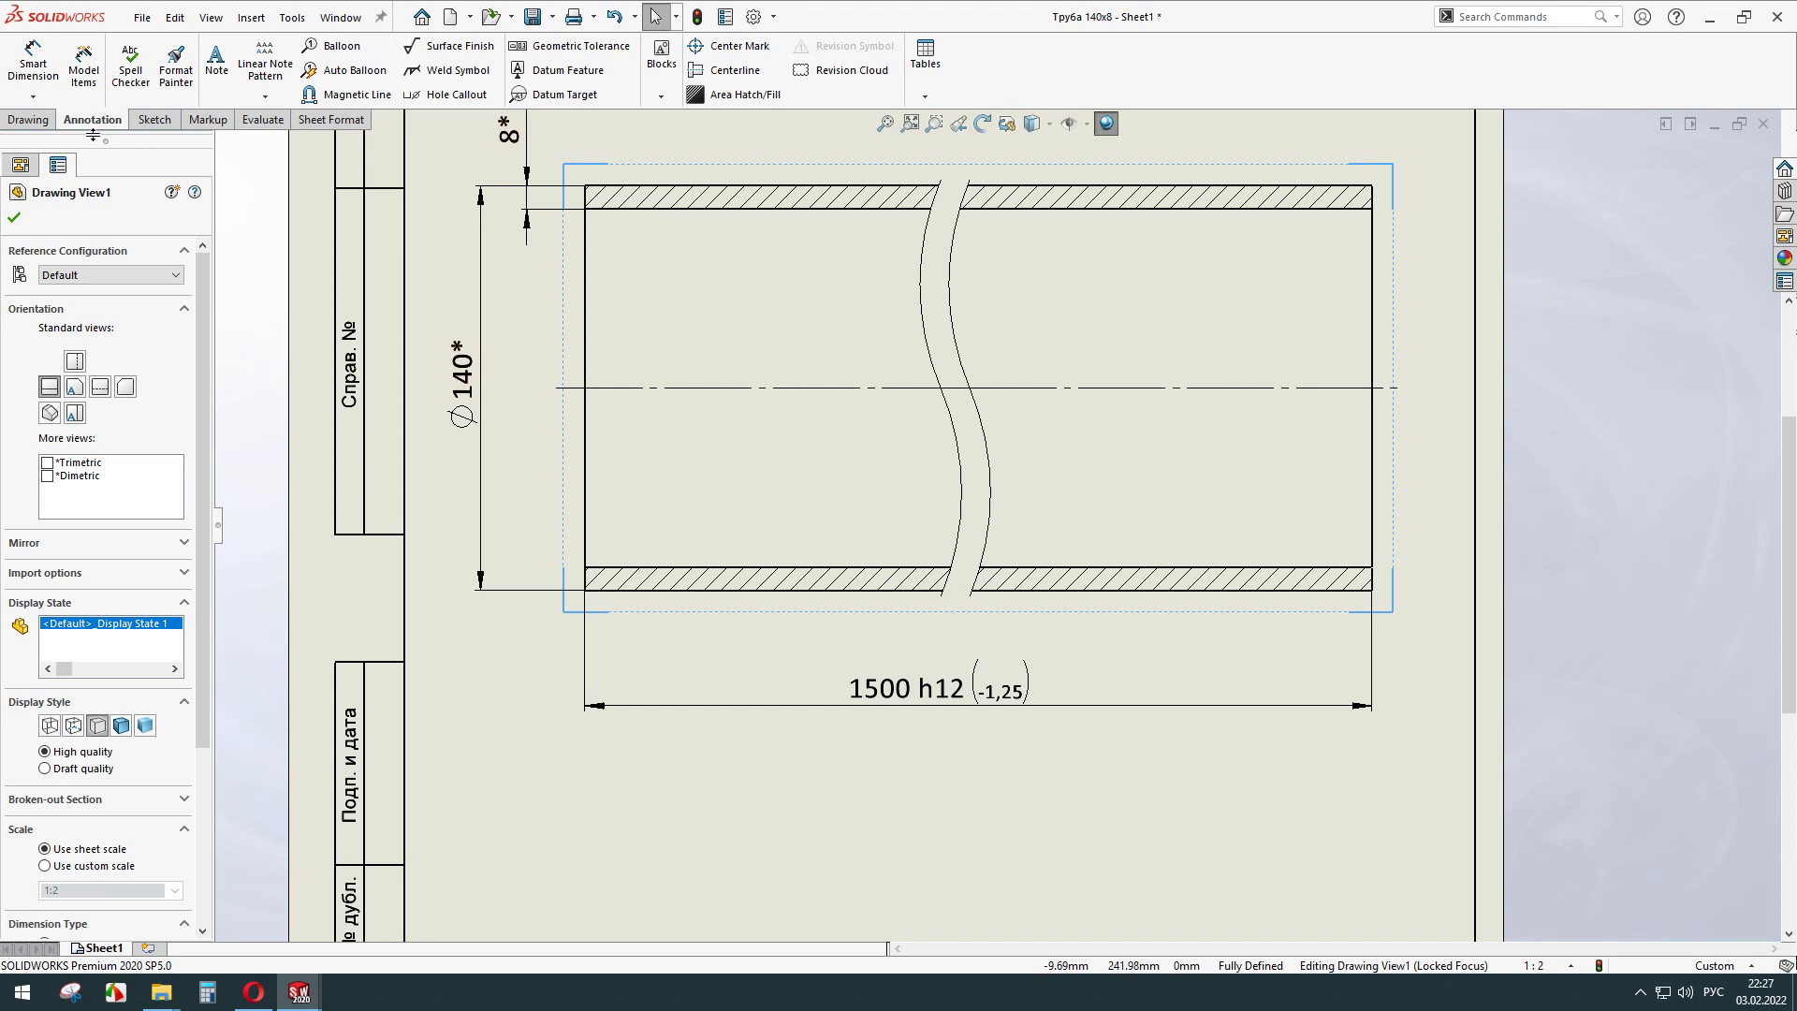
Place an Rz 180 surface finish mark on the pipe's left end face.
{"action": "left_click", "coordinate": [447, 46]}
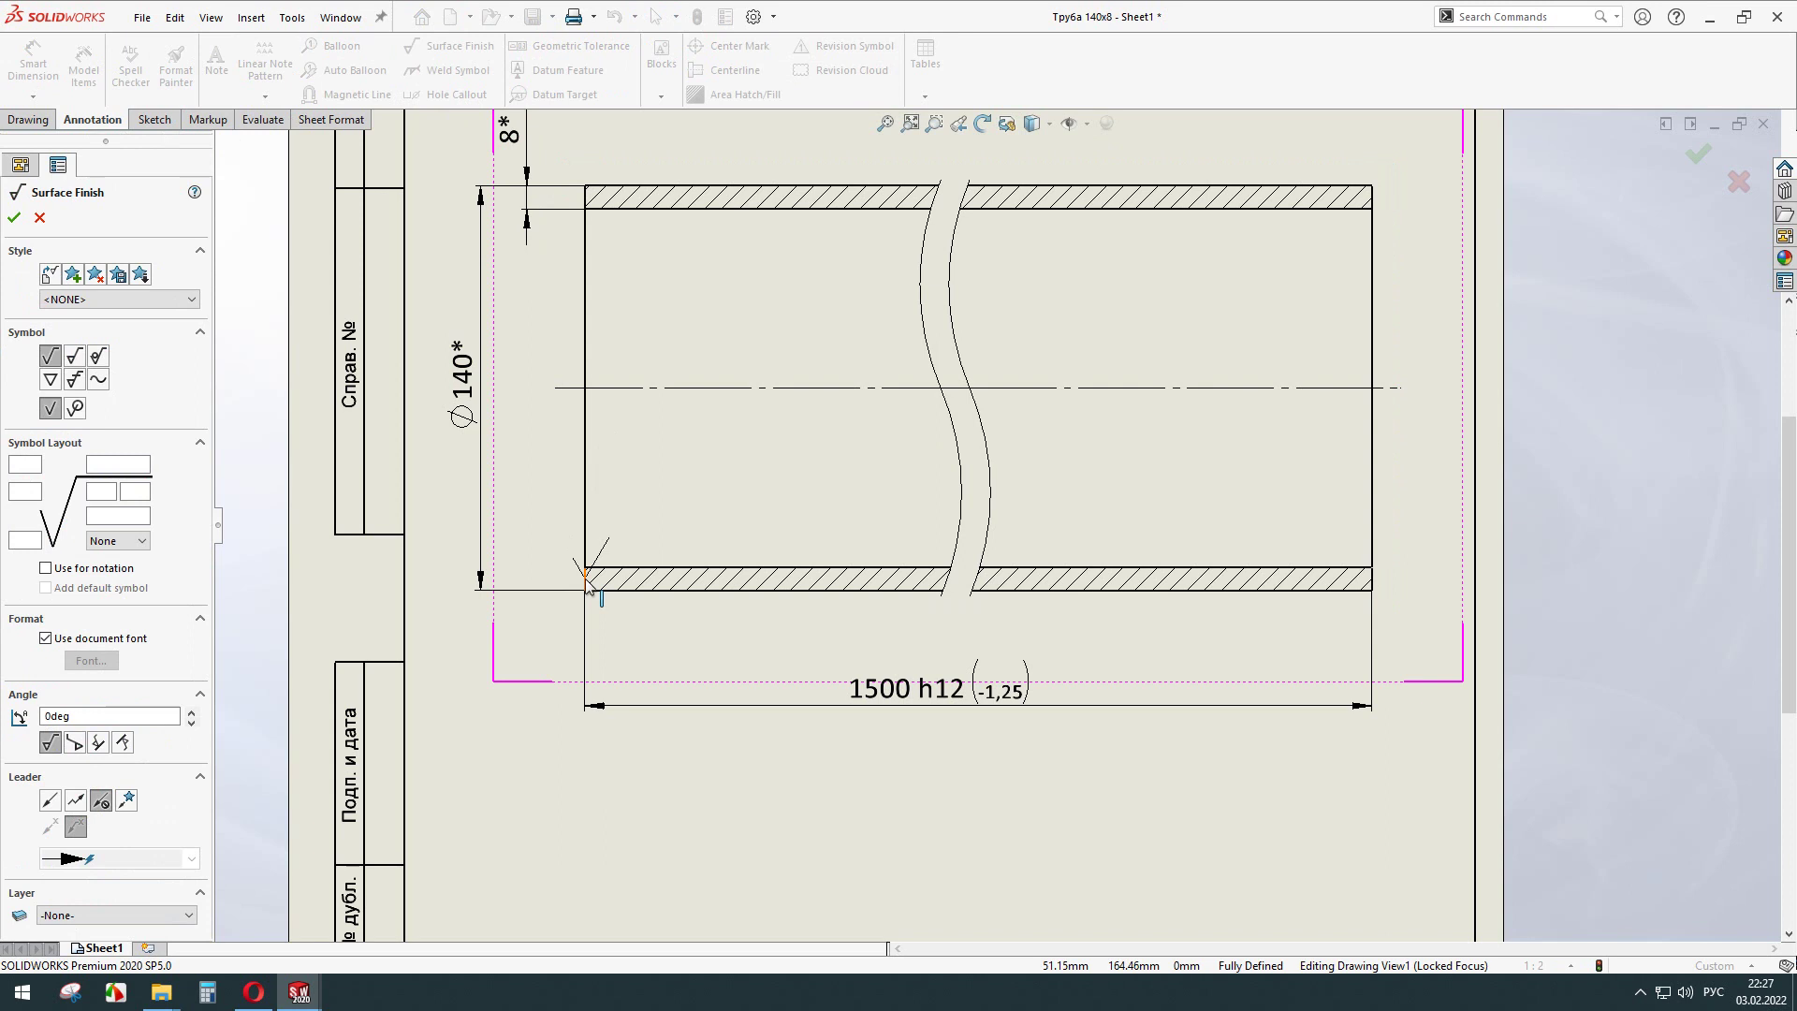
{"action": "scroll", "coordinate": [618, 581], "scroll_direction": "up", "scroll_amount": 2}
{"action": "key", "text": "Escape"}
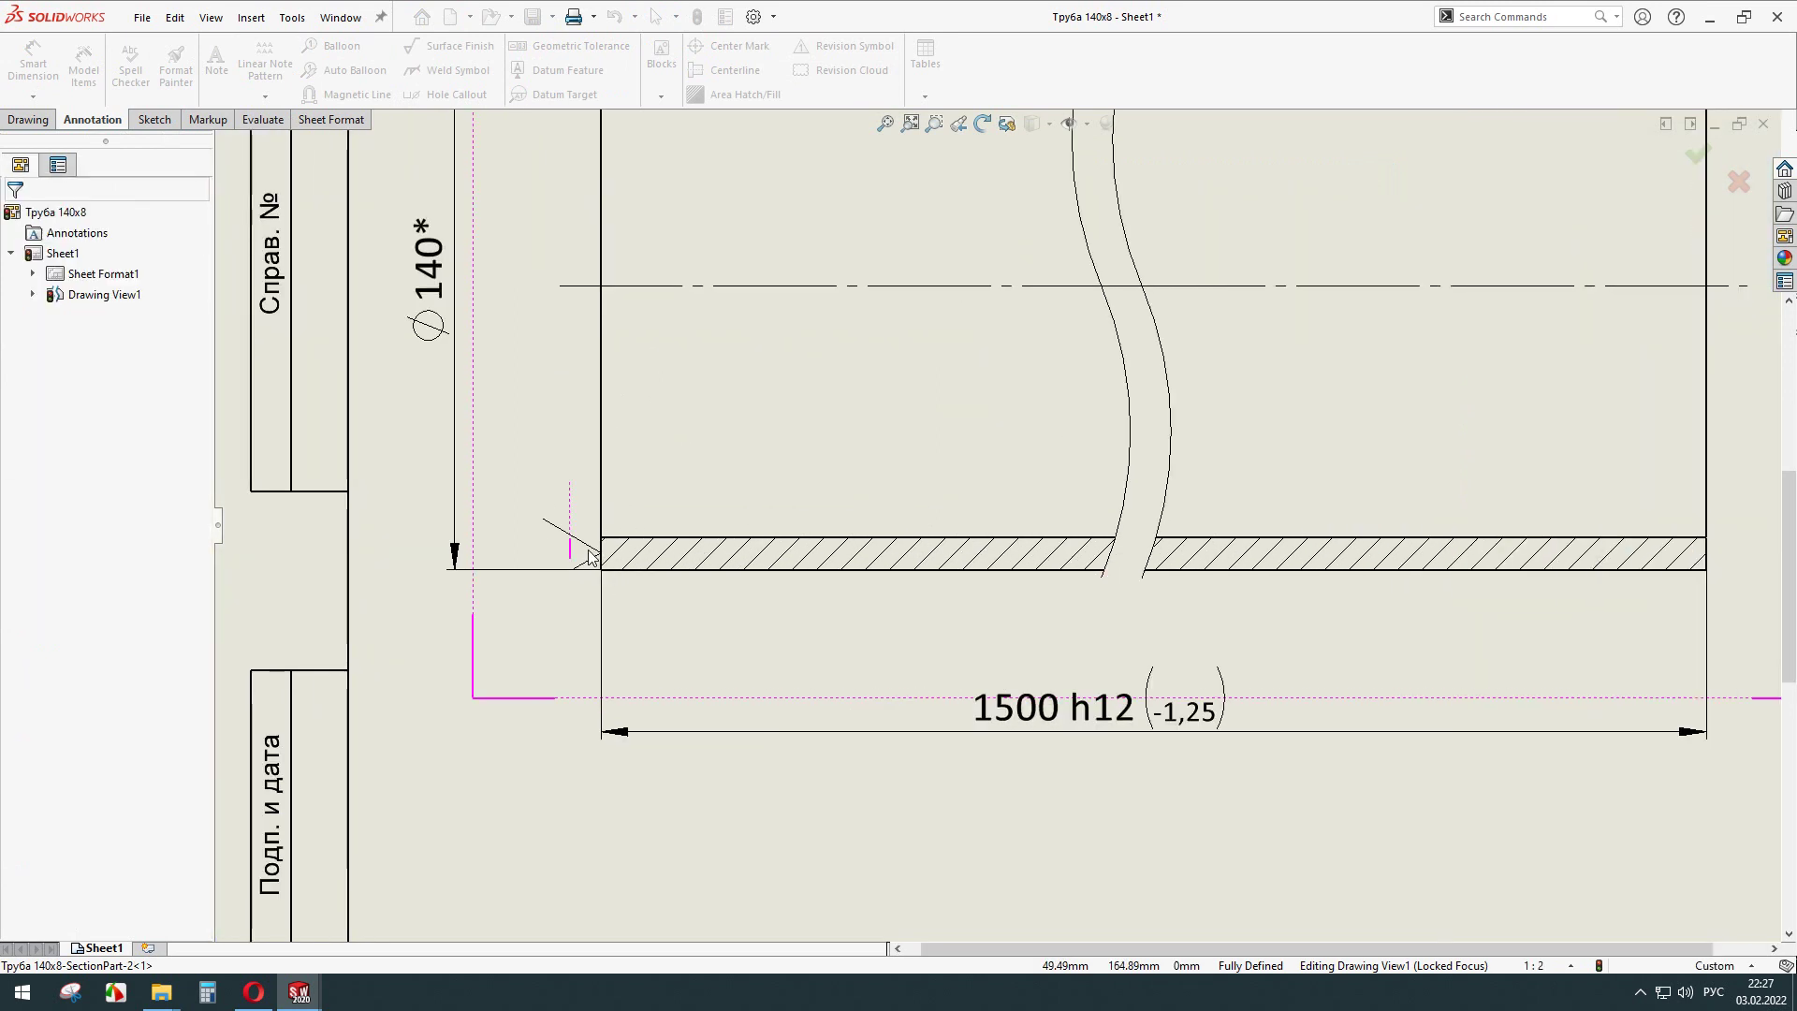
{"action": "left_click", "coordinate": [579, 482]}
{"action": "type", "text": "R"}
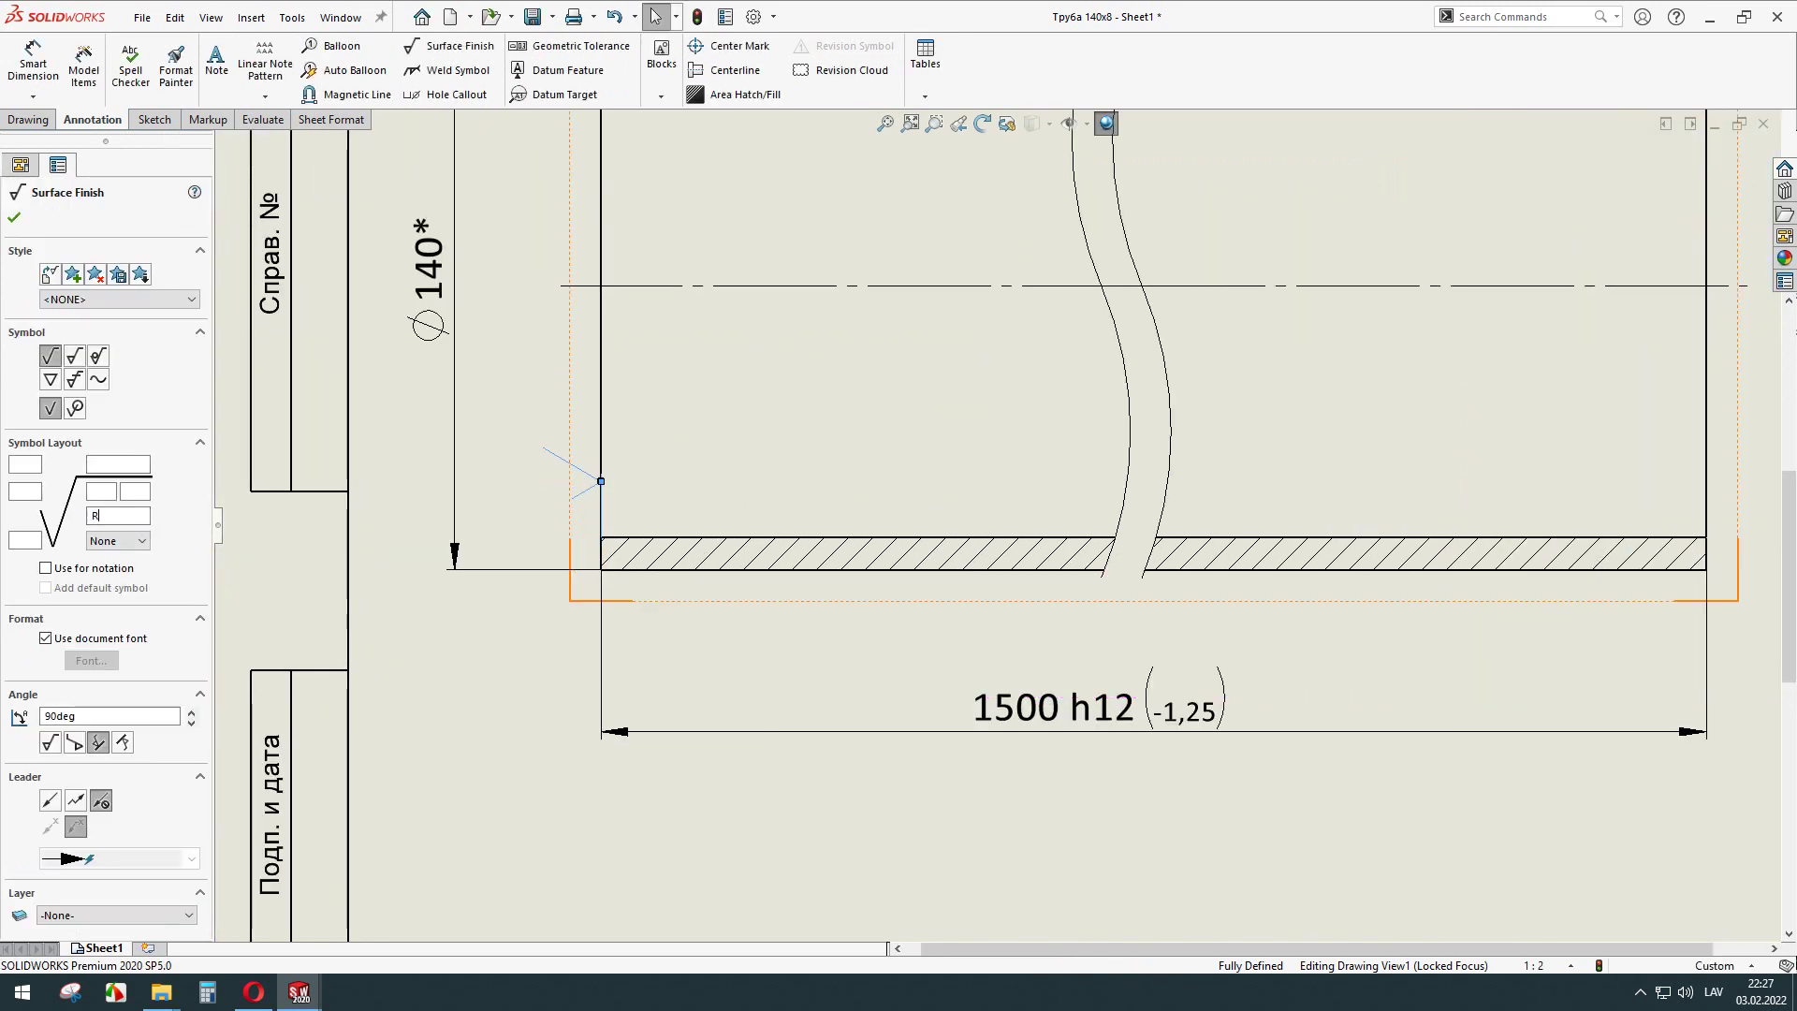
{"action": "type", "text": "z 180"}
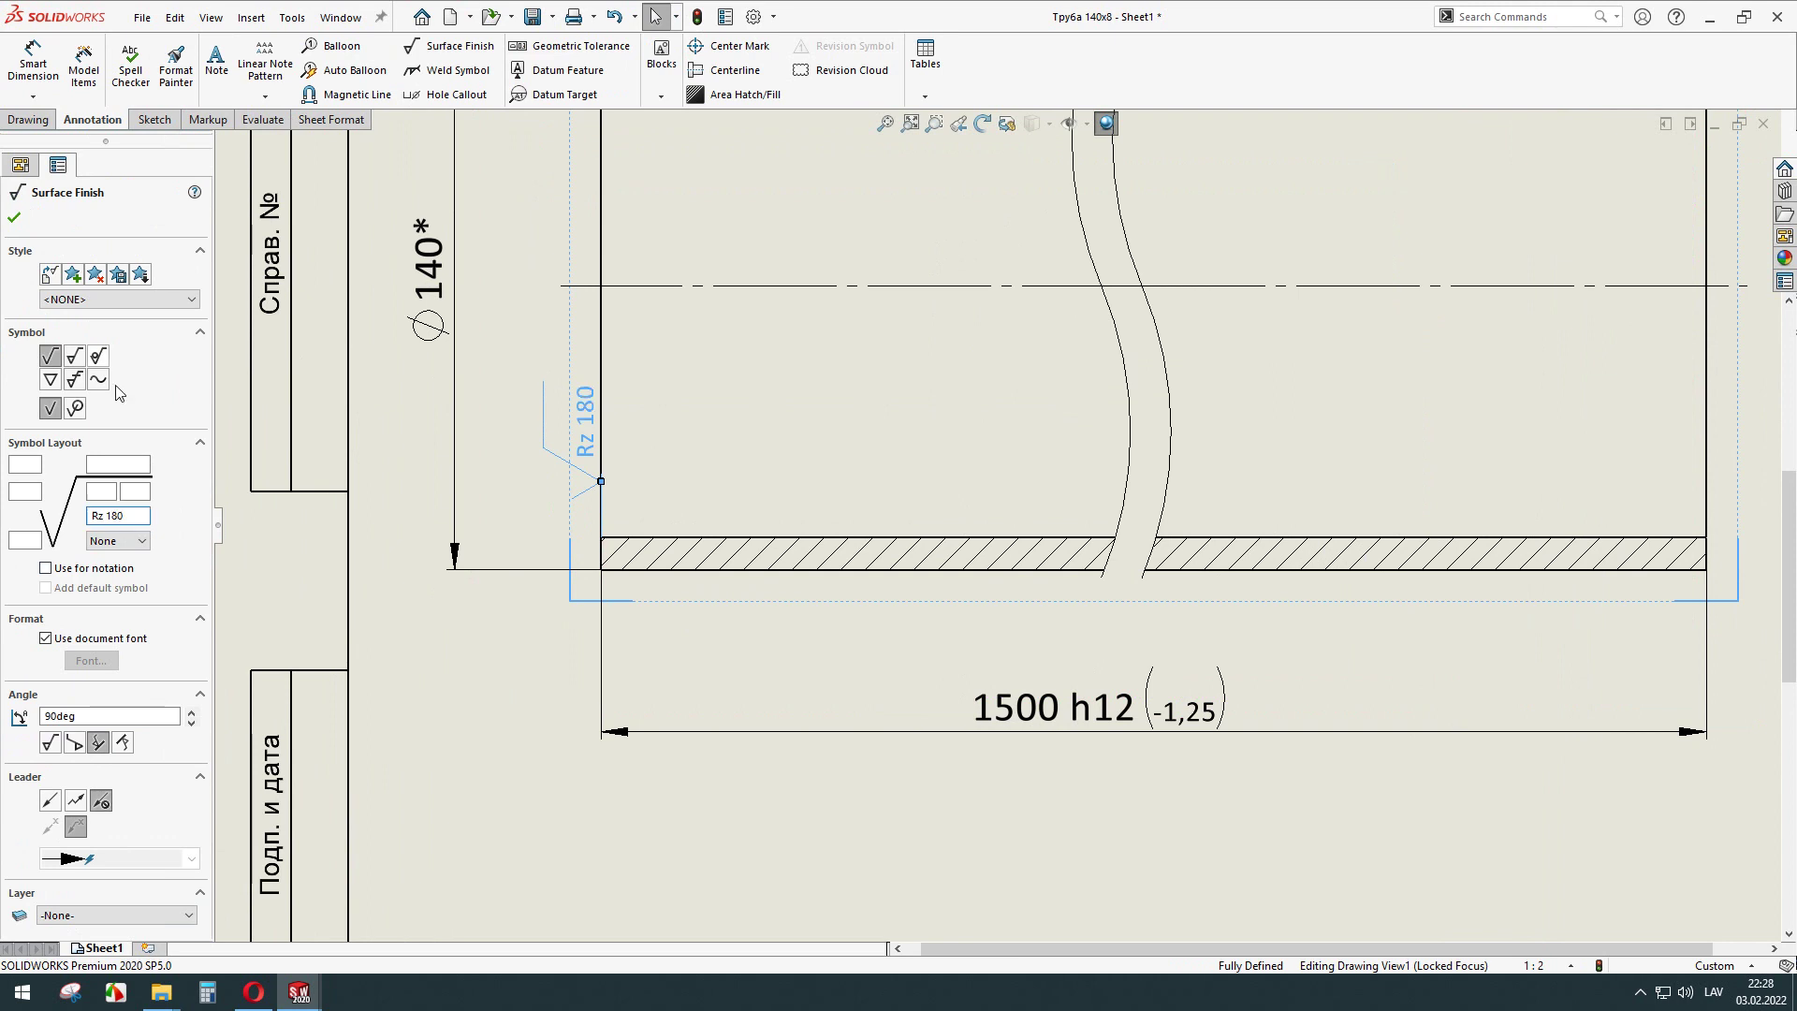
{"action": "left_click", "coordinate": [14, 217]}
Drag the left break line leftward to shorten the pipe's broken view.
{"action": "scroll", "coordinate": [690, 401], "scroll_direction": "up", "scroll_amount": 2}
{"action": "scroll", "coordinate": [814, 481], "scroll_direction": "up", "scroll_amount": 2}
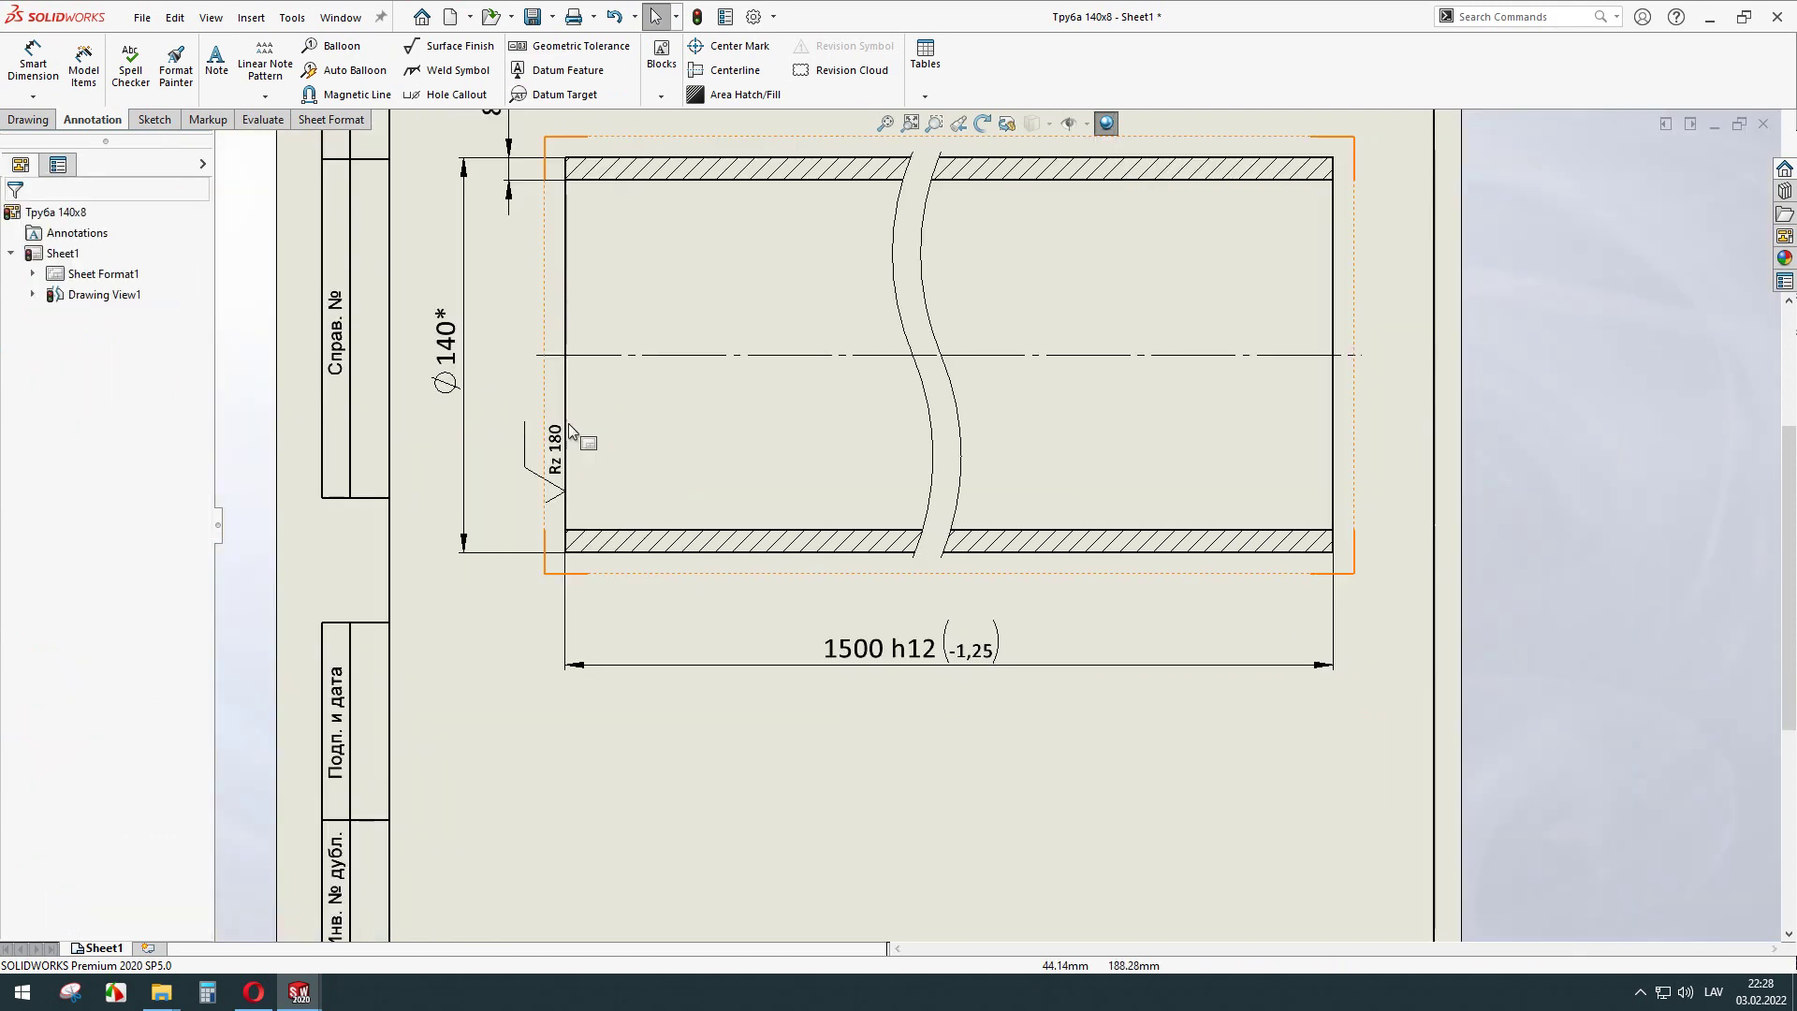
{"action": "middle_click_drag", "start_coordinate": [1325, 569], "coordinate": [935, 510]}
{"action": "scroll", "coordinate": [642, 449], "scroll_direction": "up", "scroll_amount": 3}
{"action": "scroll", "coordinate": [655, 473], "scroll_direction": "down", "scroll_amount": 1}
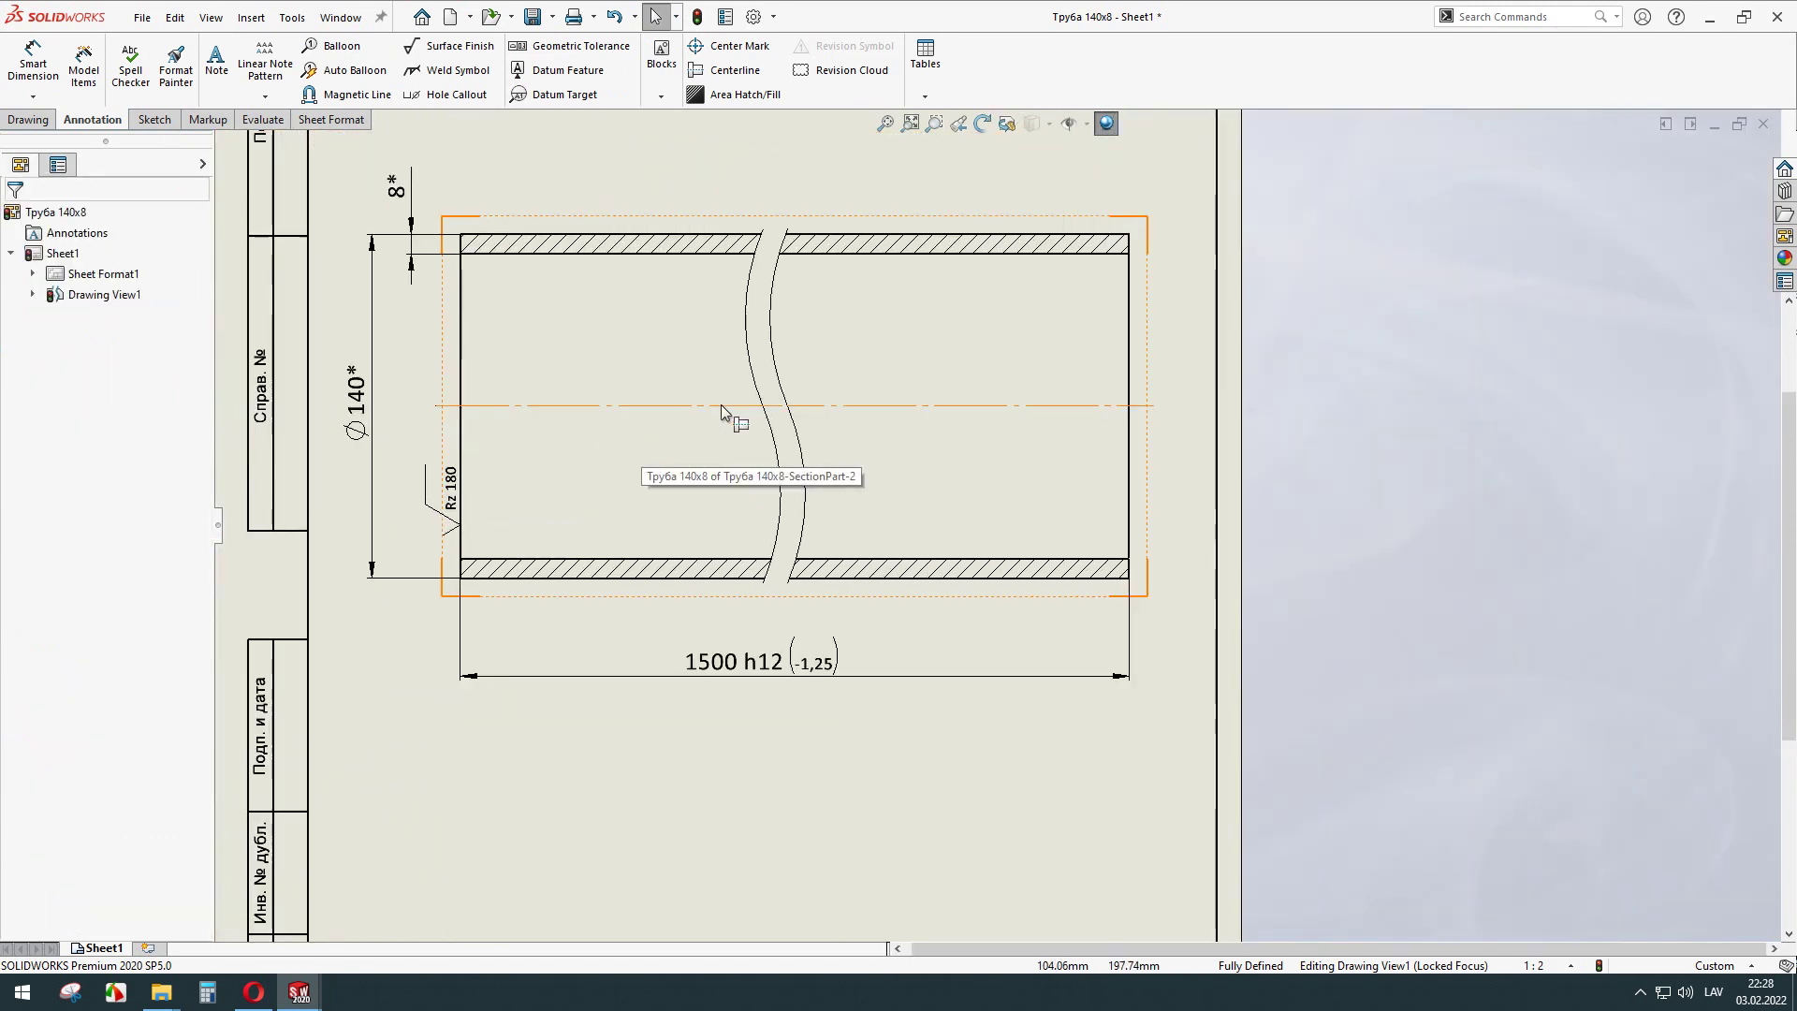
{"action": "left_click", "coordinate": [738, 339]}
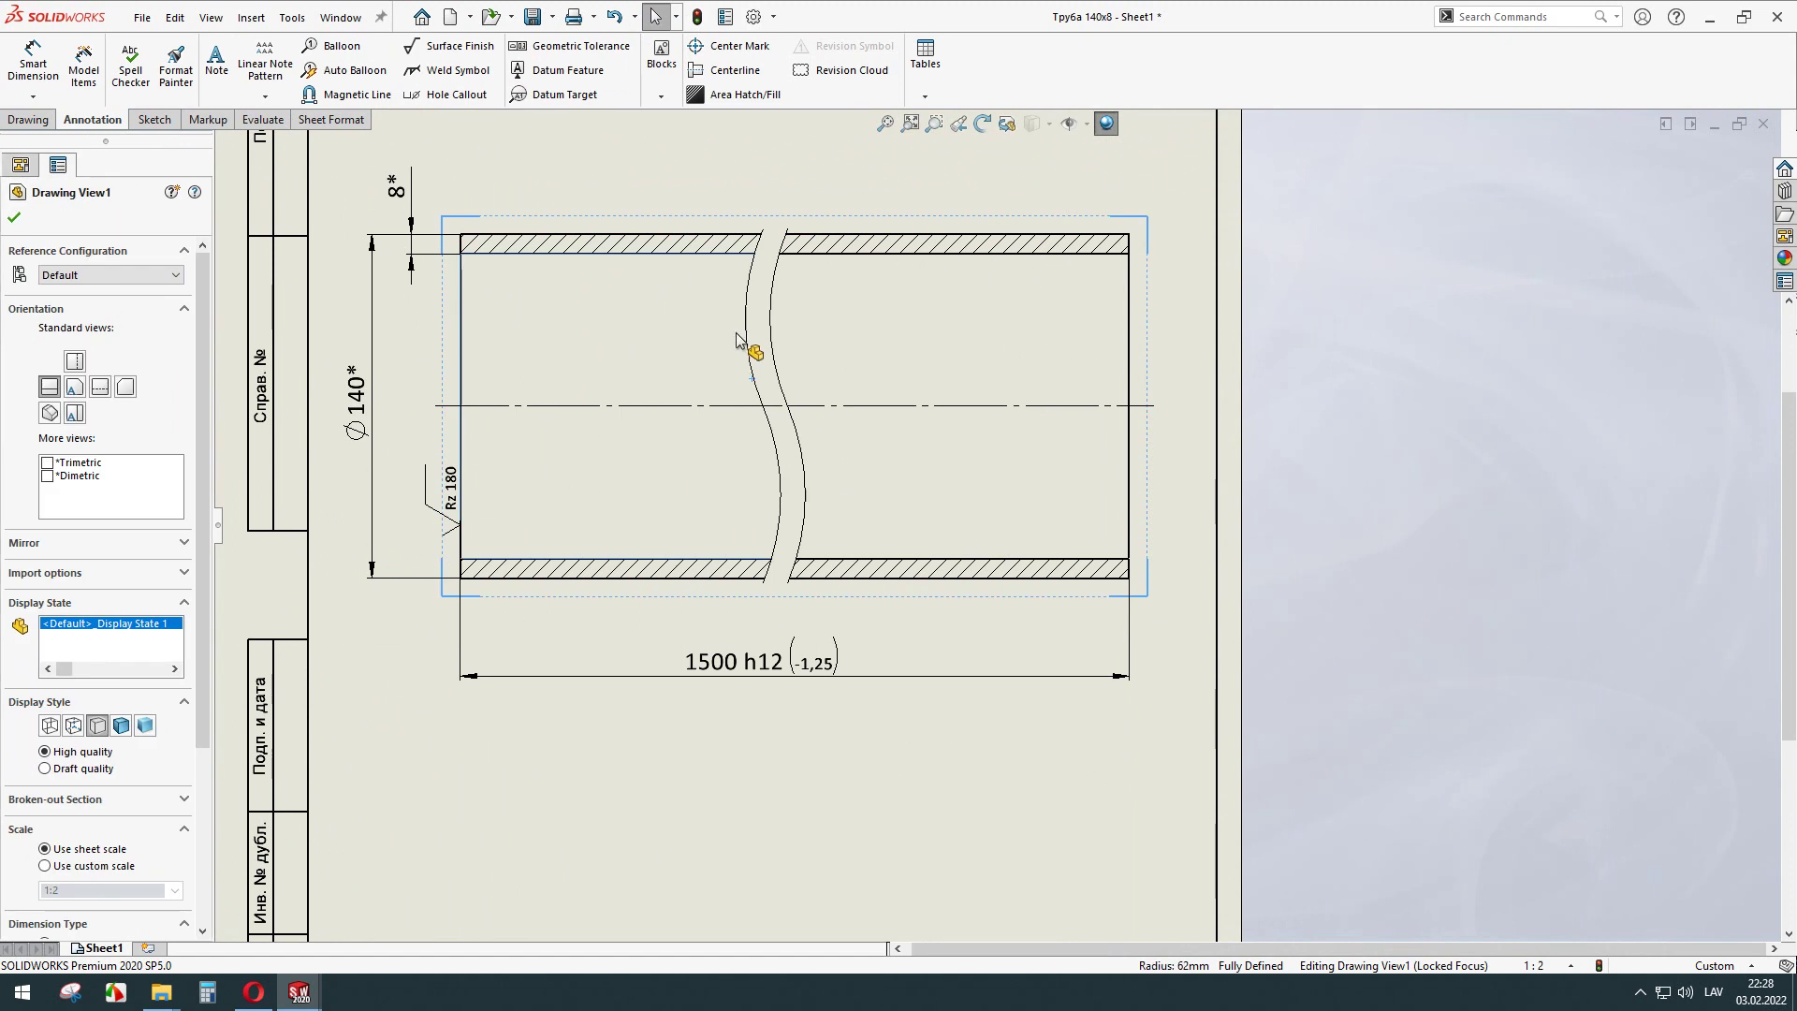
{"action": "left_click", "coordinate": [415, 157]}
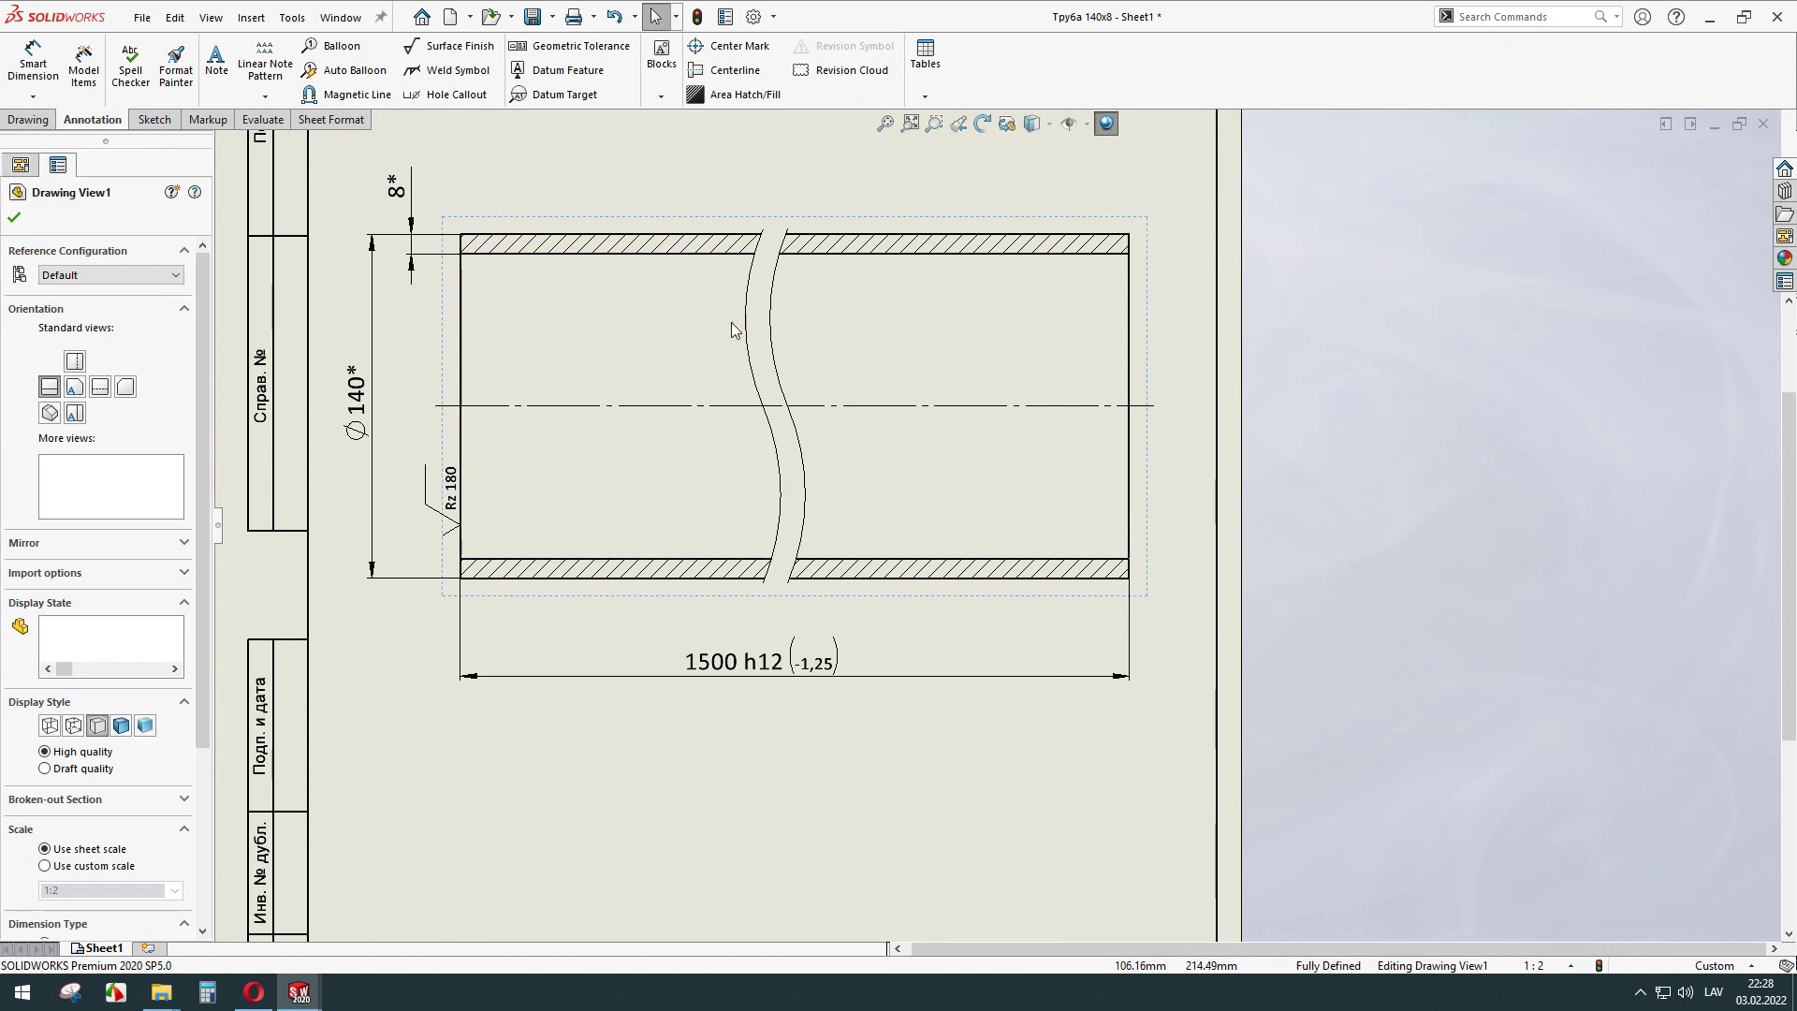
{"action": "left_click_drag", "start_coordinate": [734, 330], "coordinate": [674, 340]}
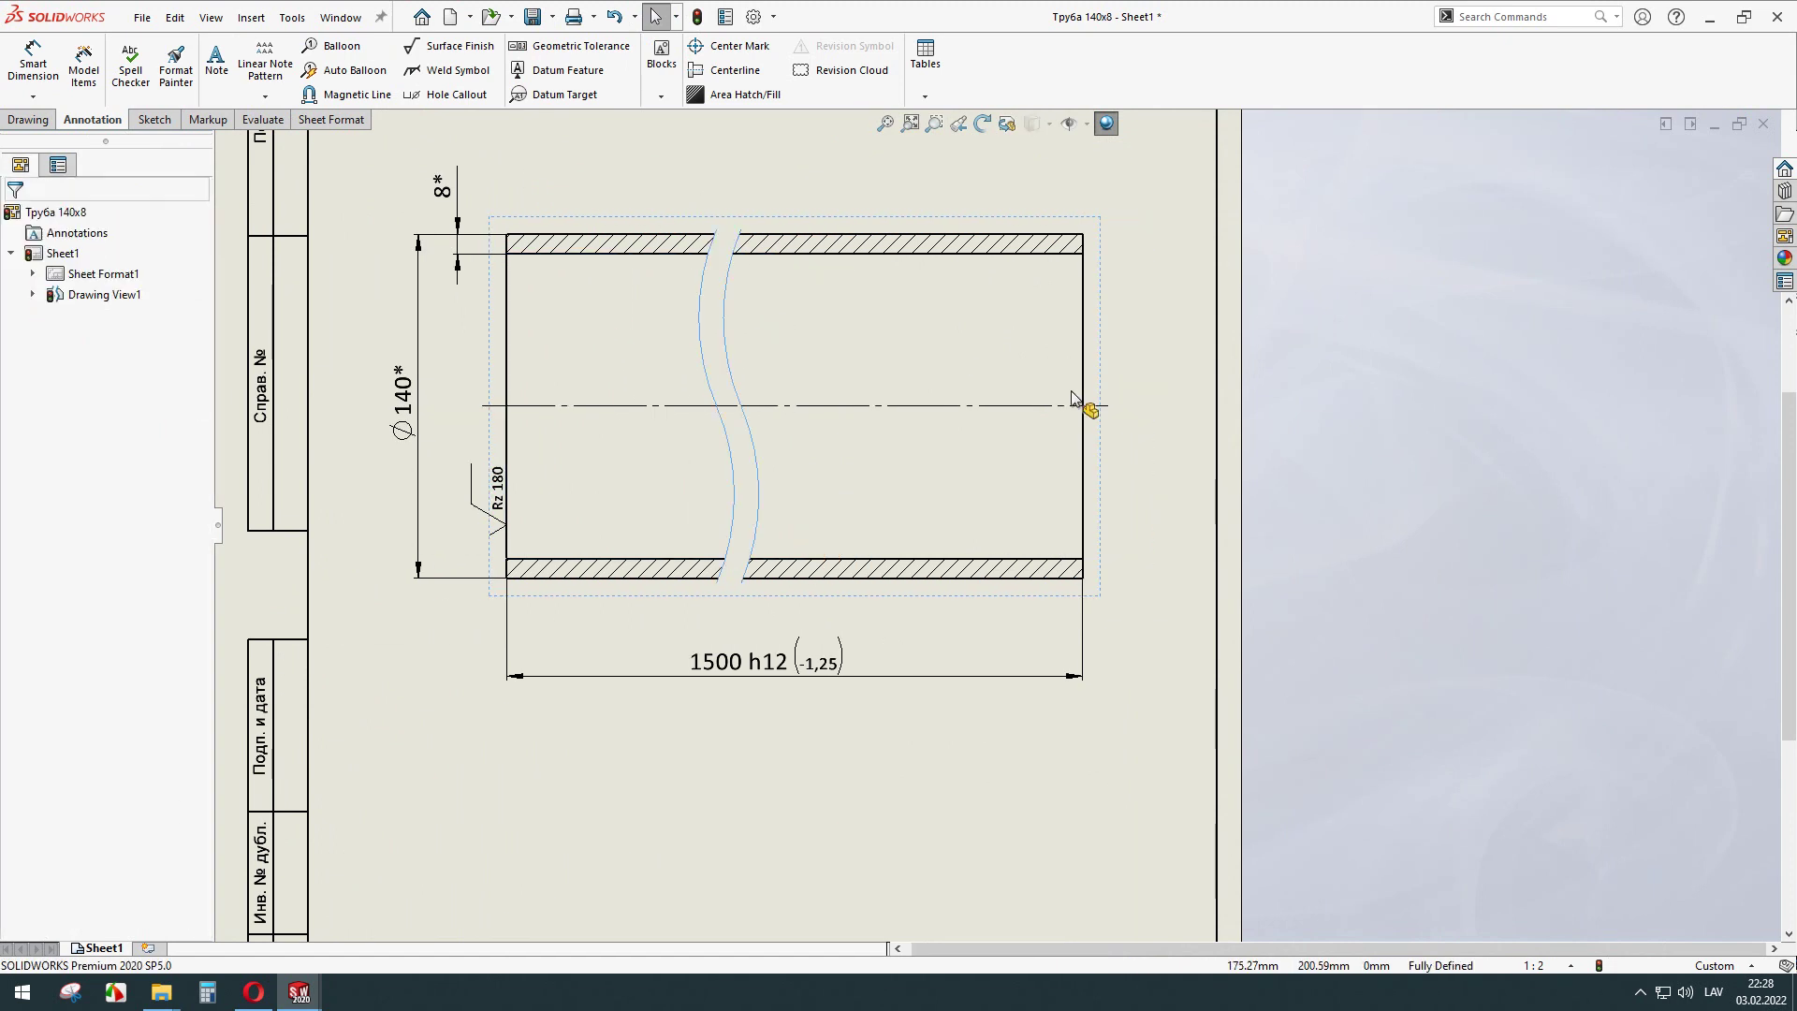
{"action": "left_click", "coordinate": [1074, 399]}
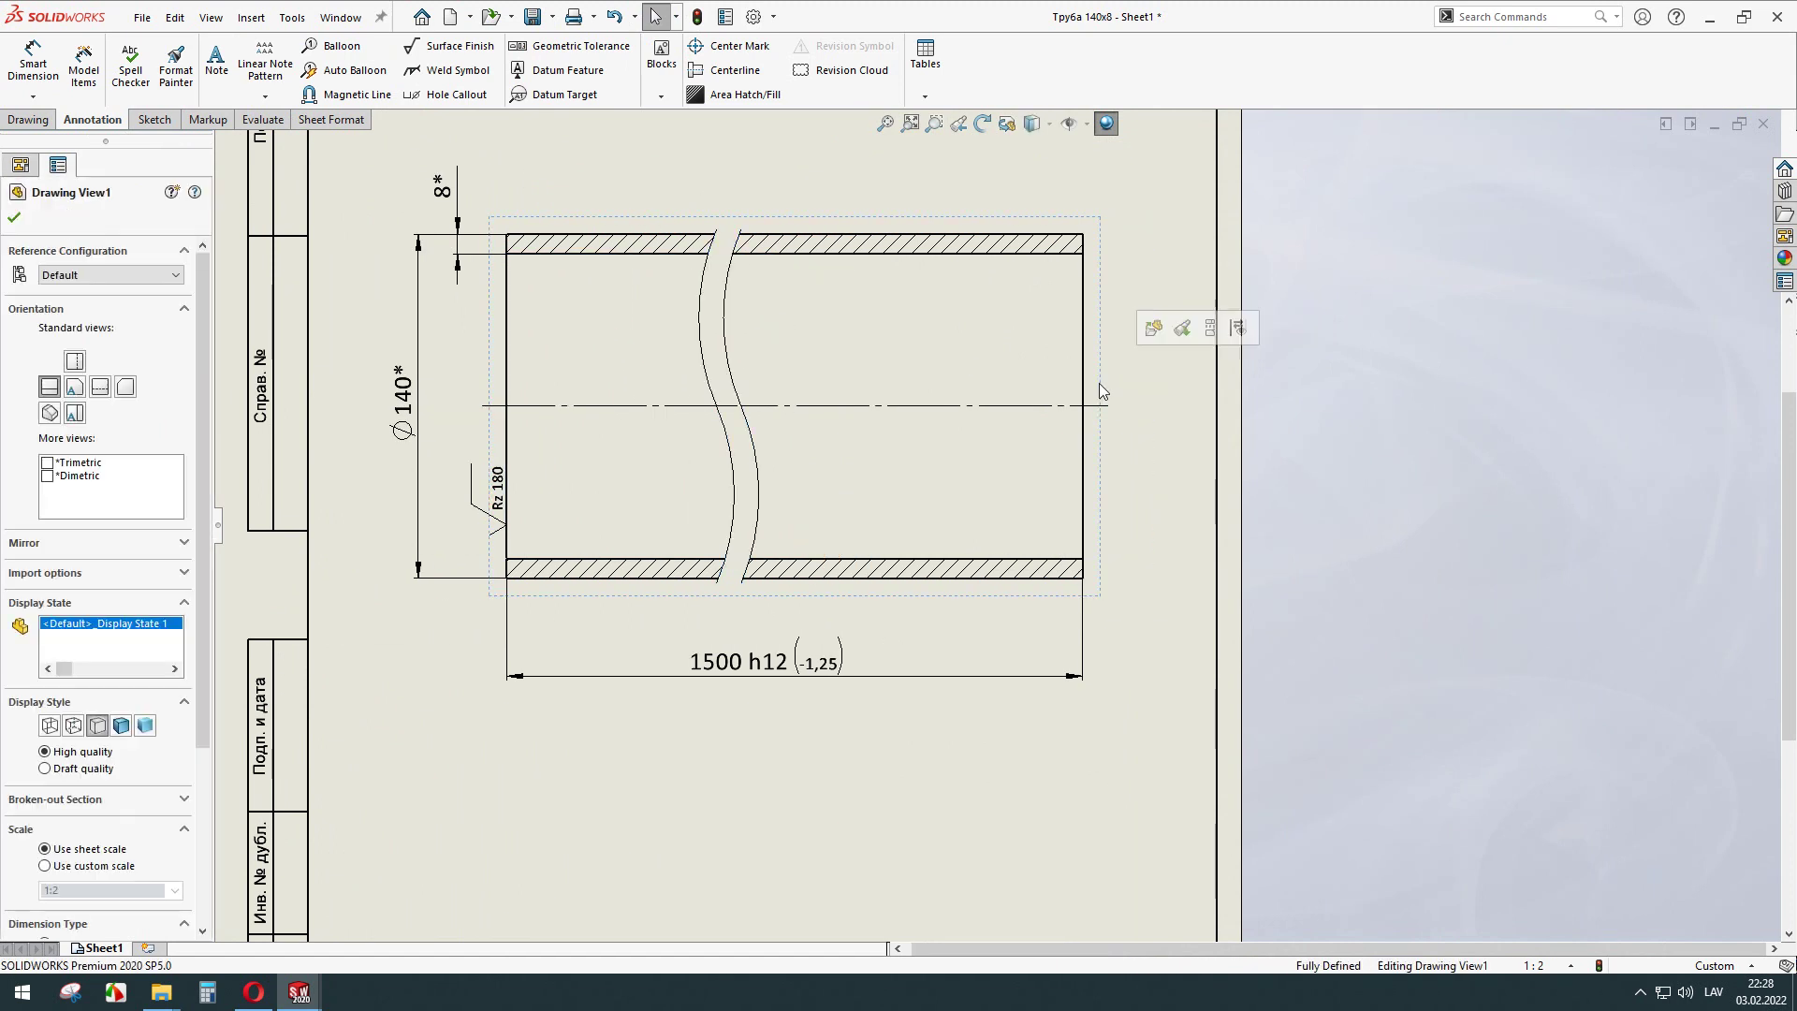
{"action": "double_click", "coordinate": [686, 521]}
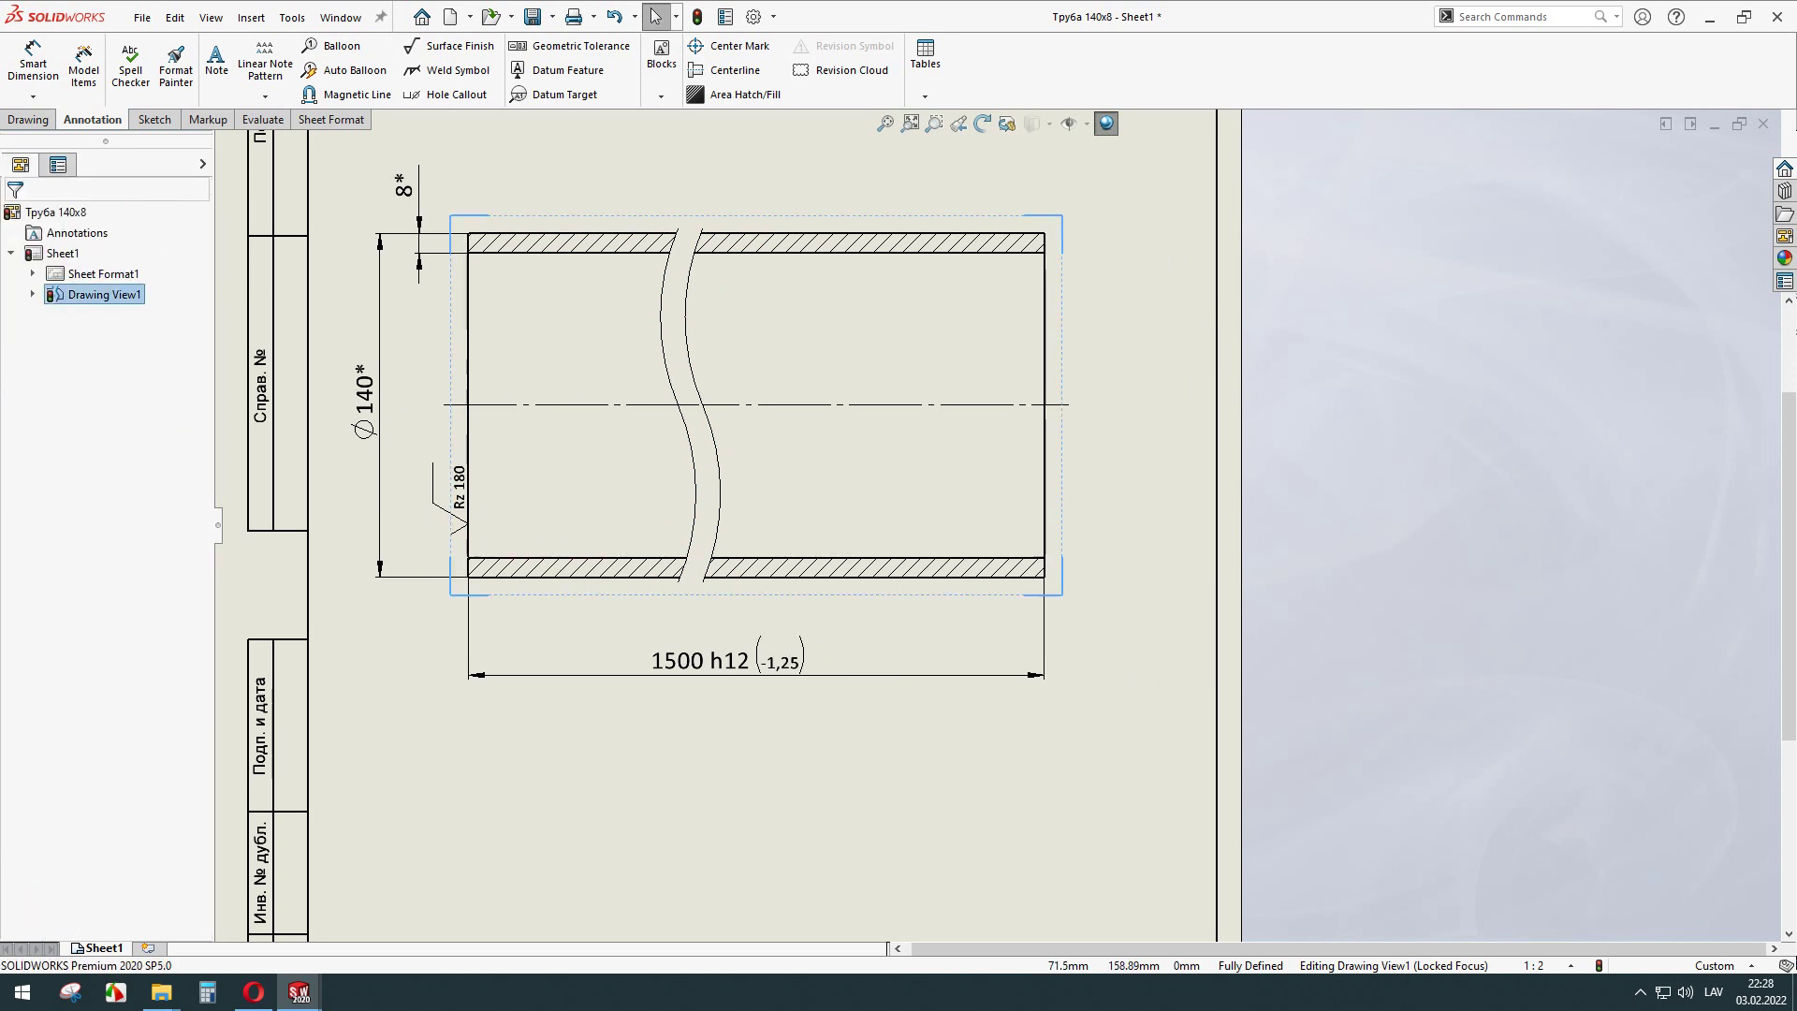
{"action": "left_click", "coordinate": [1092, 459]}
{"action": "left_click", "coordinate": [1070, 458]}
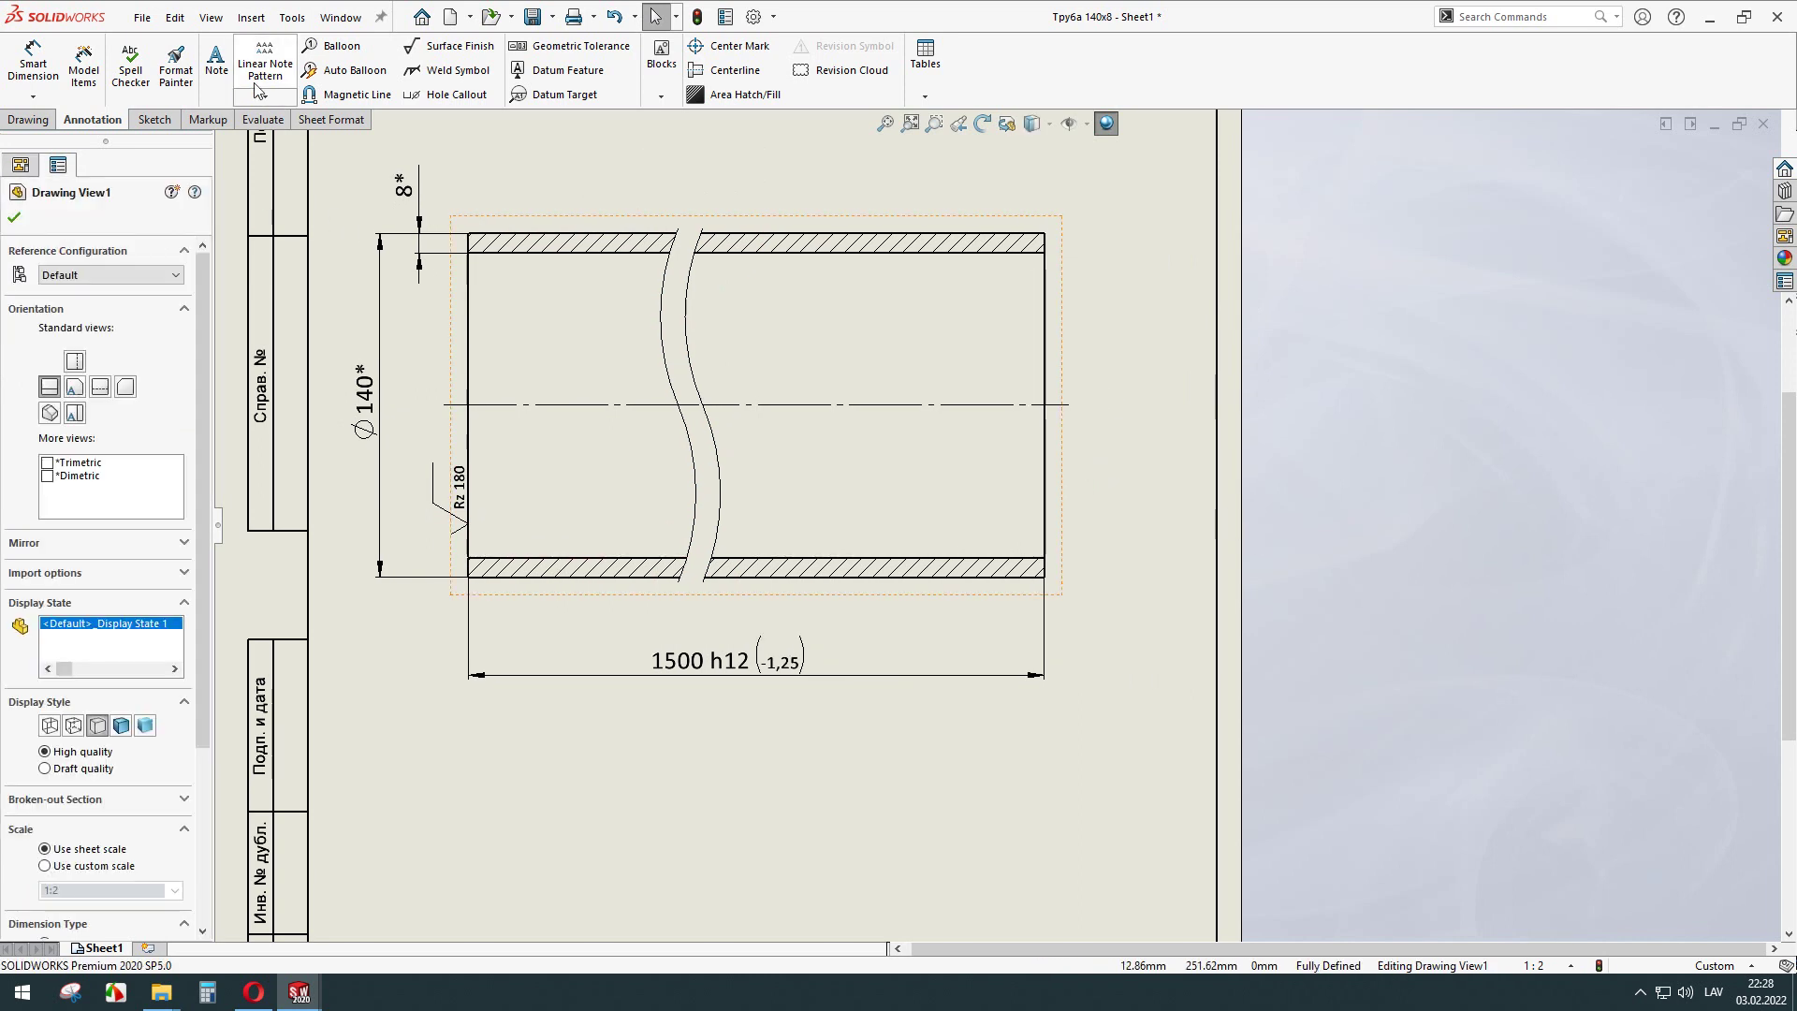
Add an Rz 180 mark with a leader at the pipe's right end, upright at 0°.
{"action": "scroll", "coordinate": [1075, 497], "scroll_direction": "down", "scroll_amount": 3}
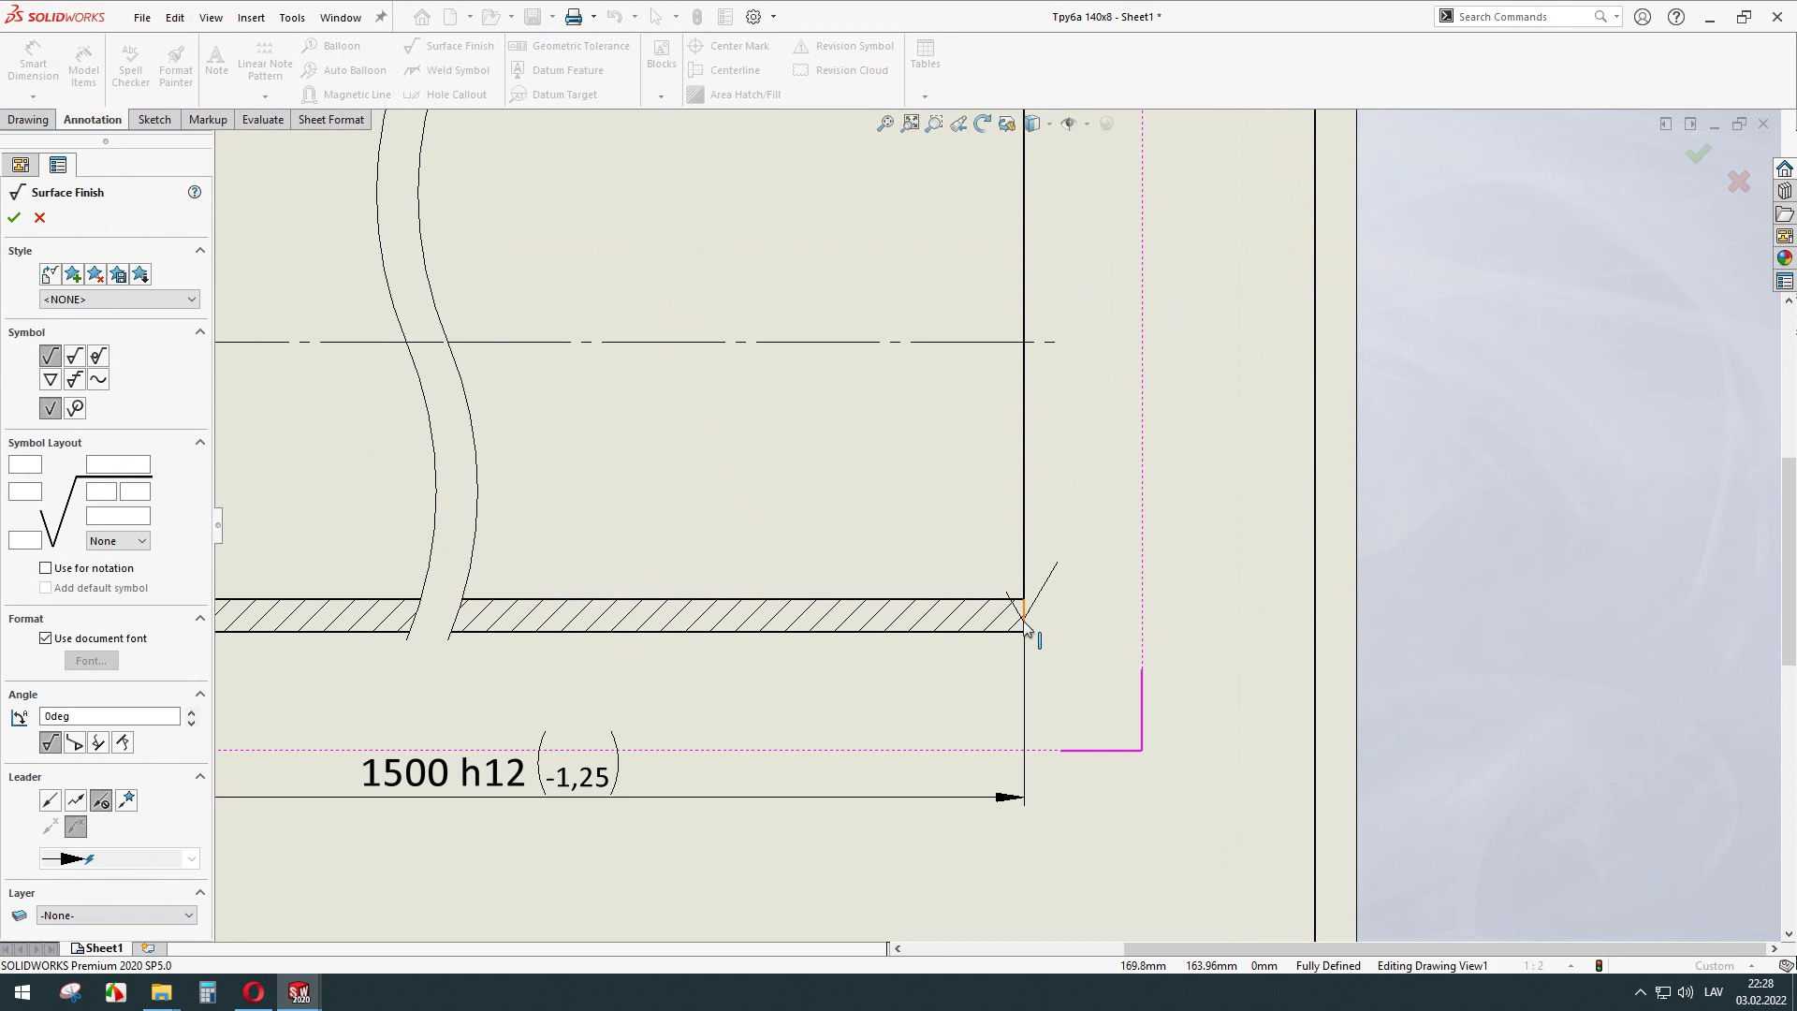
{"action": "left_click", "coordinate": [1072, 658]}
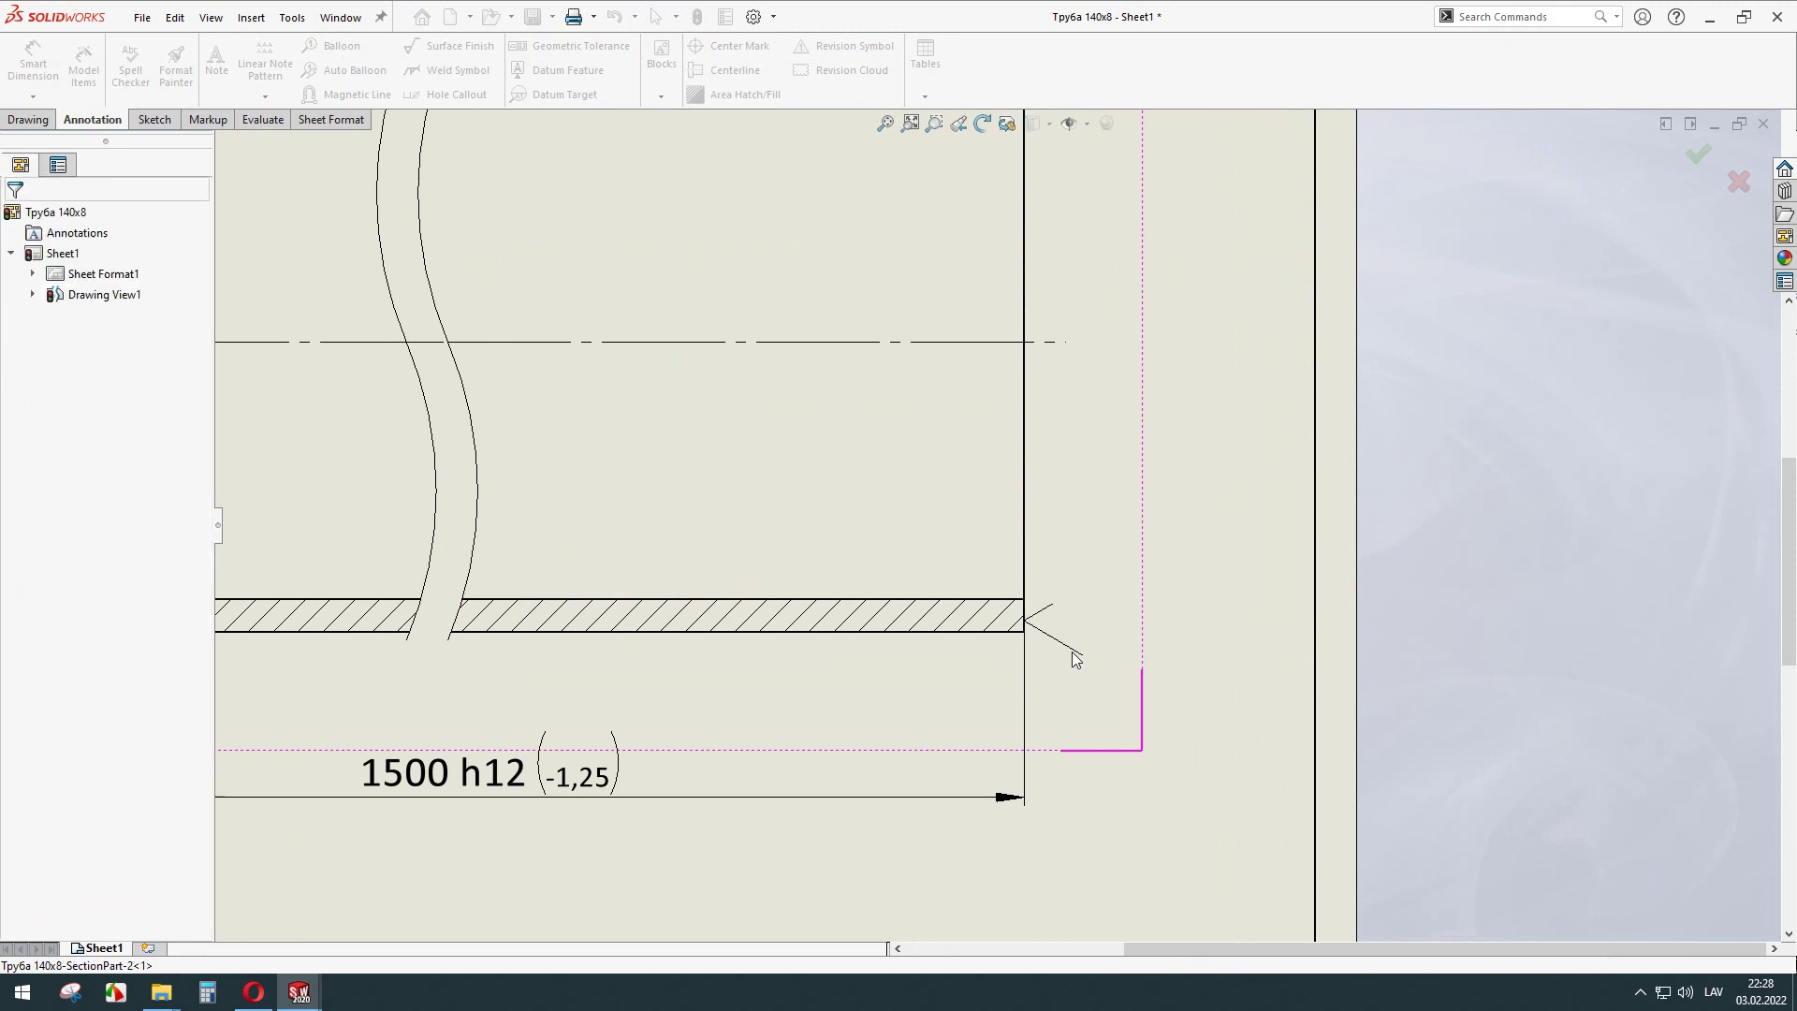
{"action": "key", "text": "Escape"}
{"action": "type", "text": "Rz 180"}
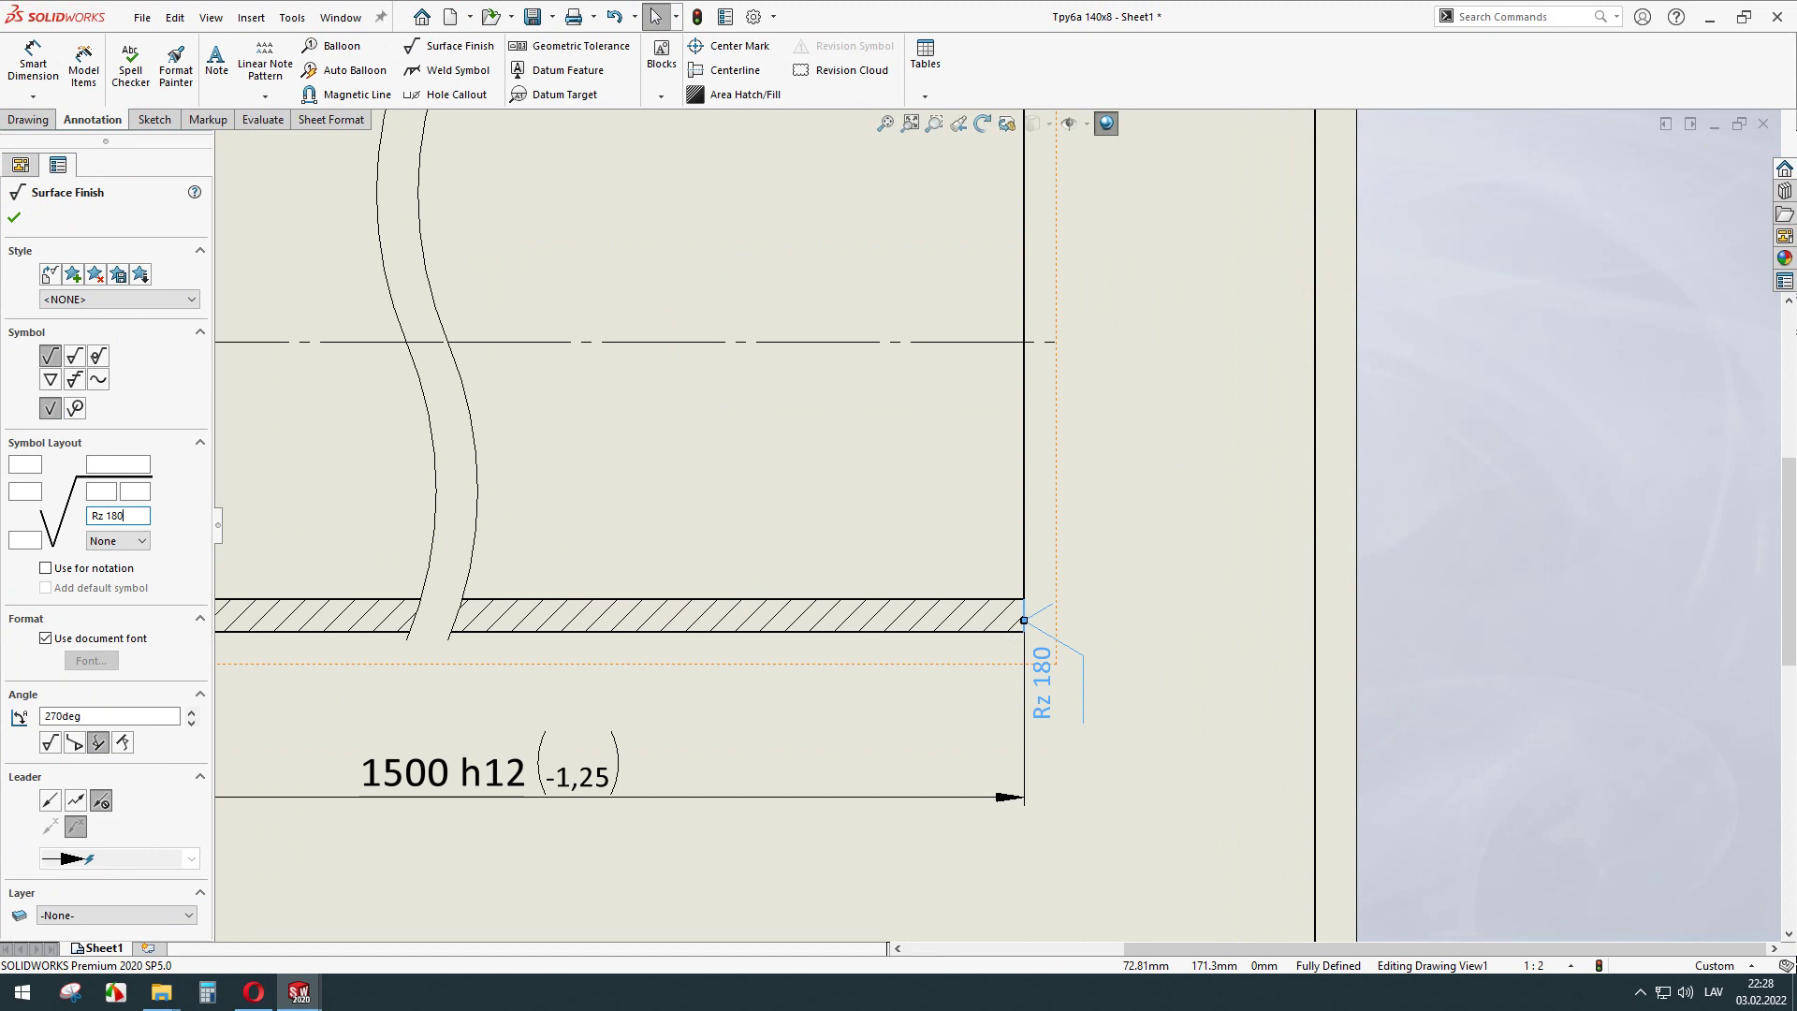
{"action": "left_click", "coordinate": [1142, 552]}
{"action": "mouse_move", "coordinate": [1072, 664]}
{"action": "left_mouse_down"}
{"action": "mouse_move", "coordinate": [1088, 694]}
{"action": "mouse_move", "coordinate": [1088, 528]}
{"action": "left_mouse_up"}
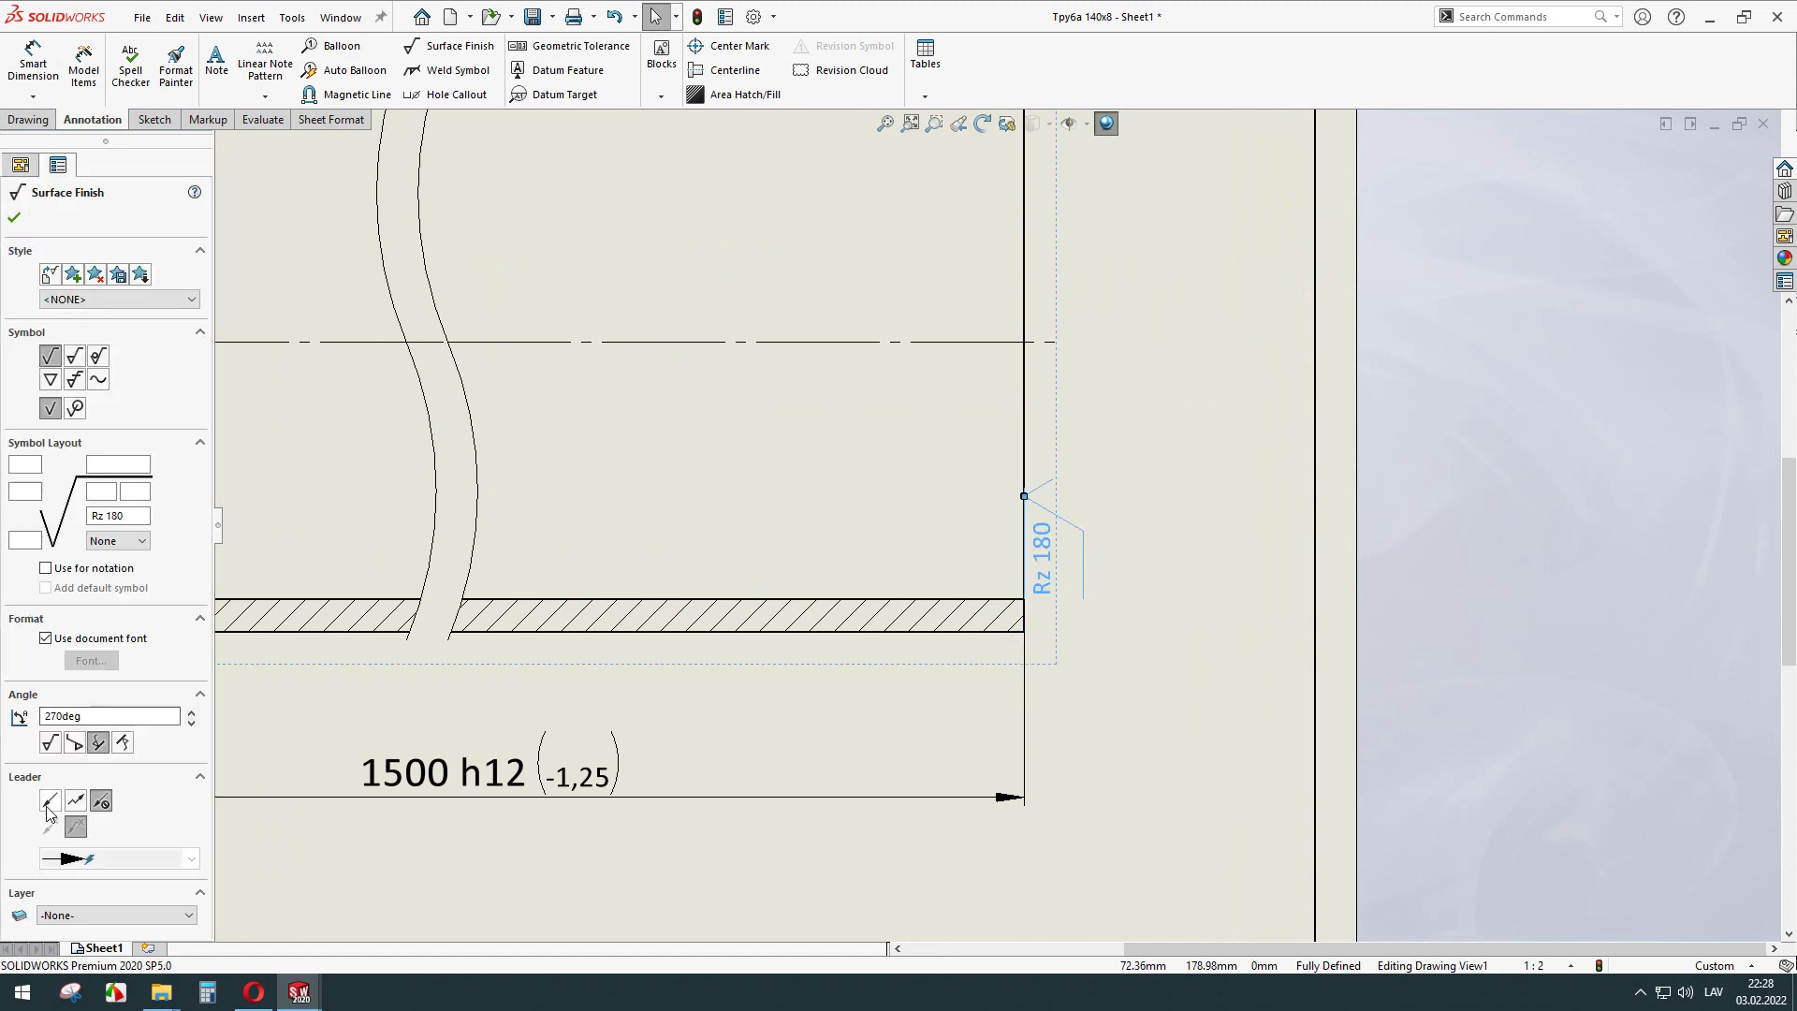
{"action": "left_click", "coordinate": [50, 804]}
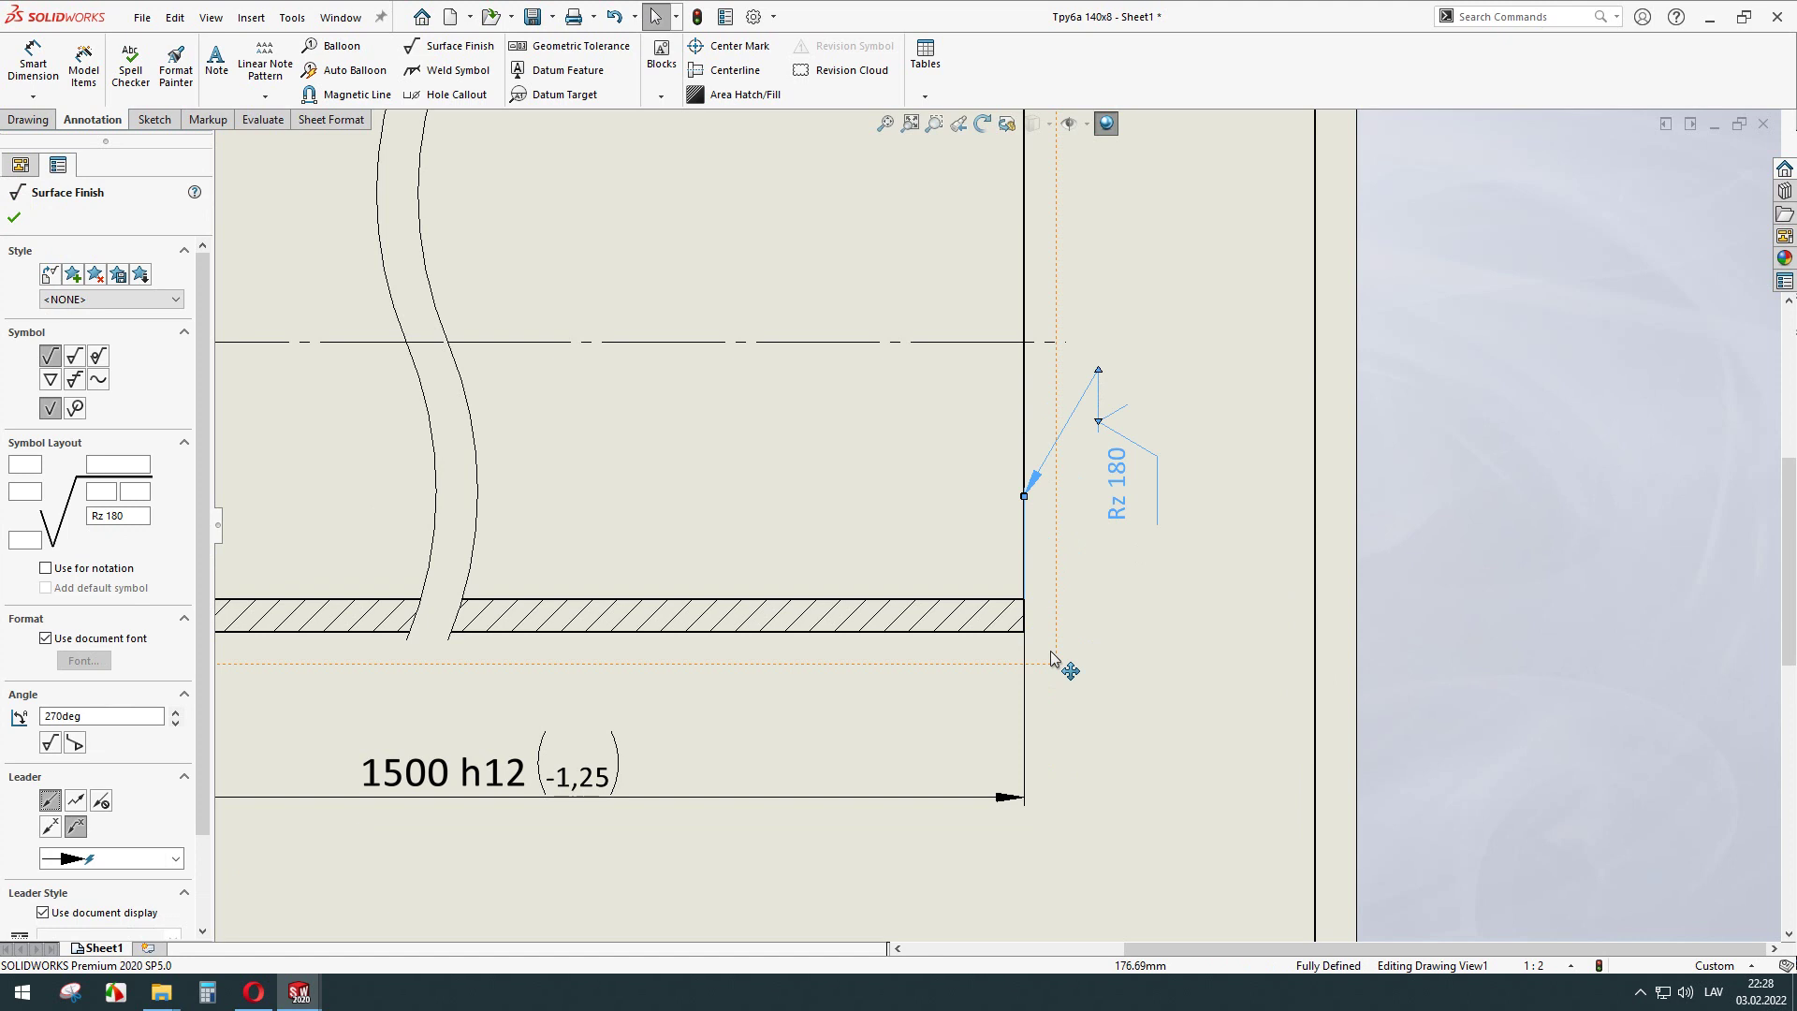
{"action": "left_click", "coordinate": [52, 742]}
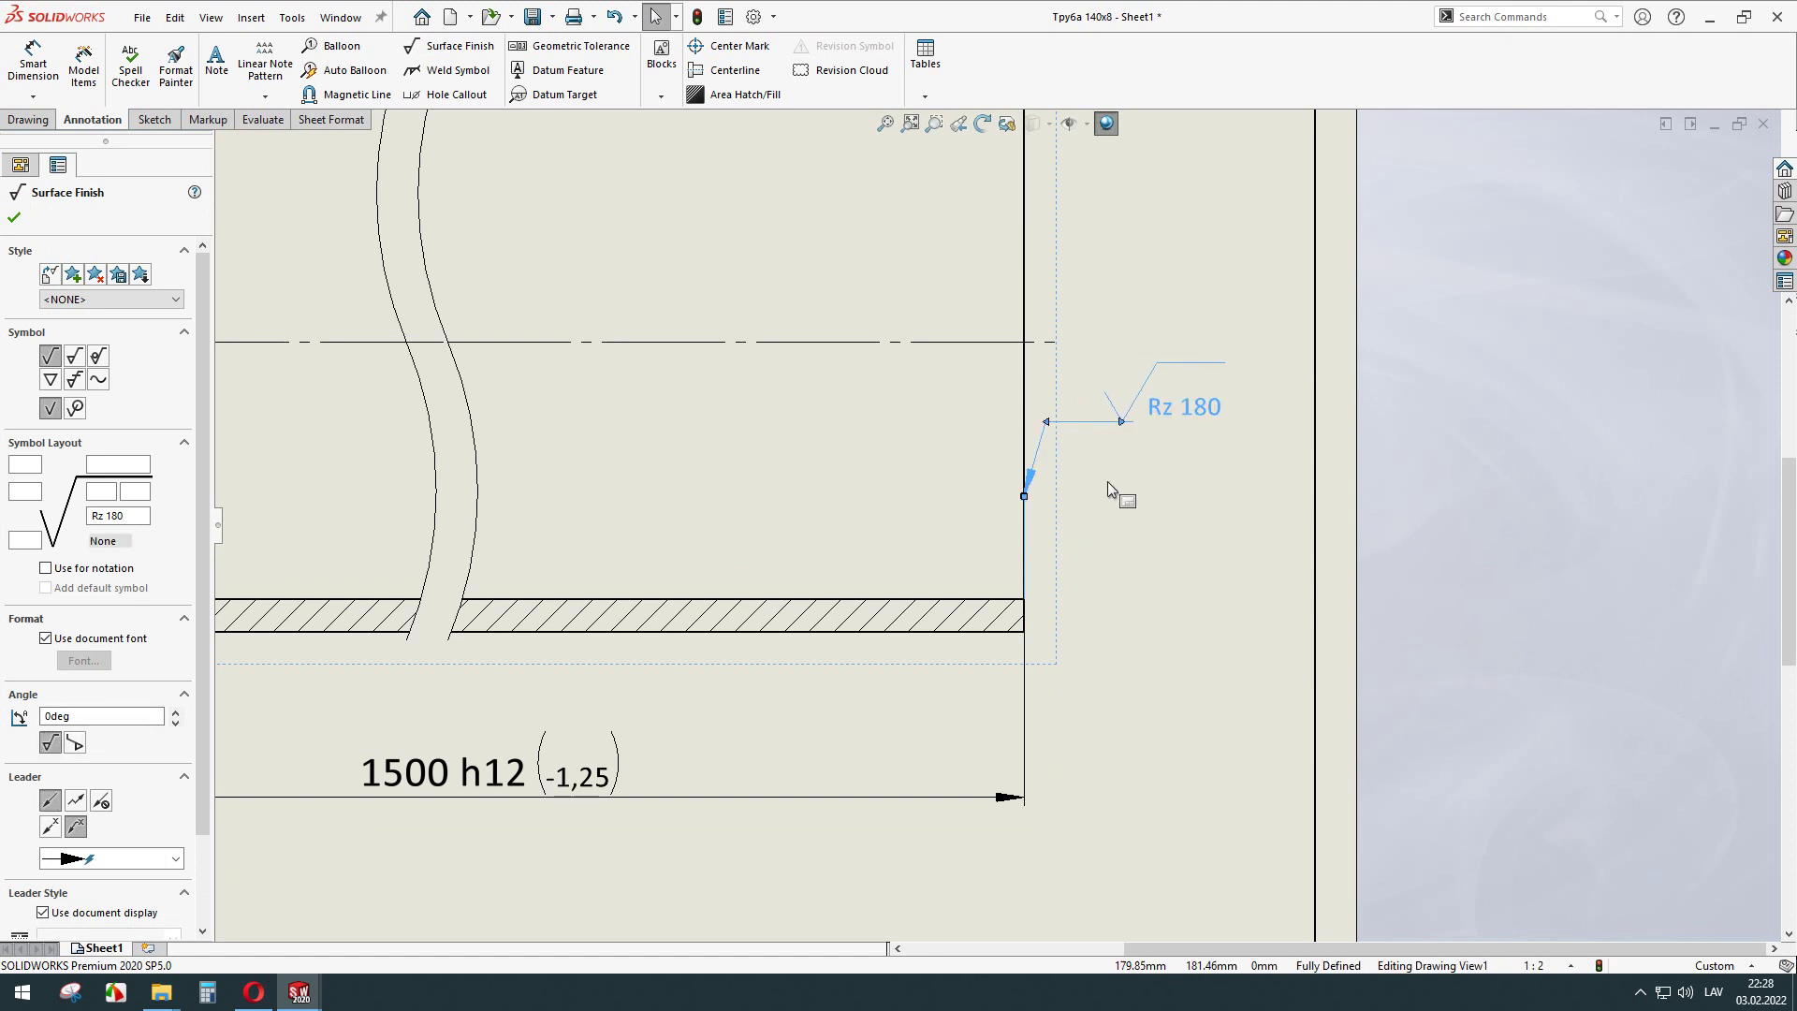
{"action": "left_click", "coordinate": [1161, 425]}
{"action": "key", "text": "Escape"}
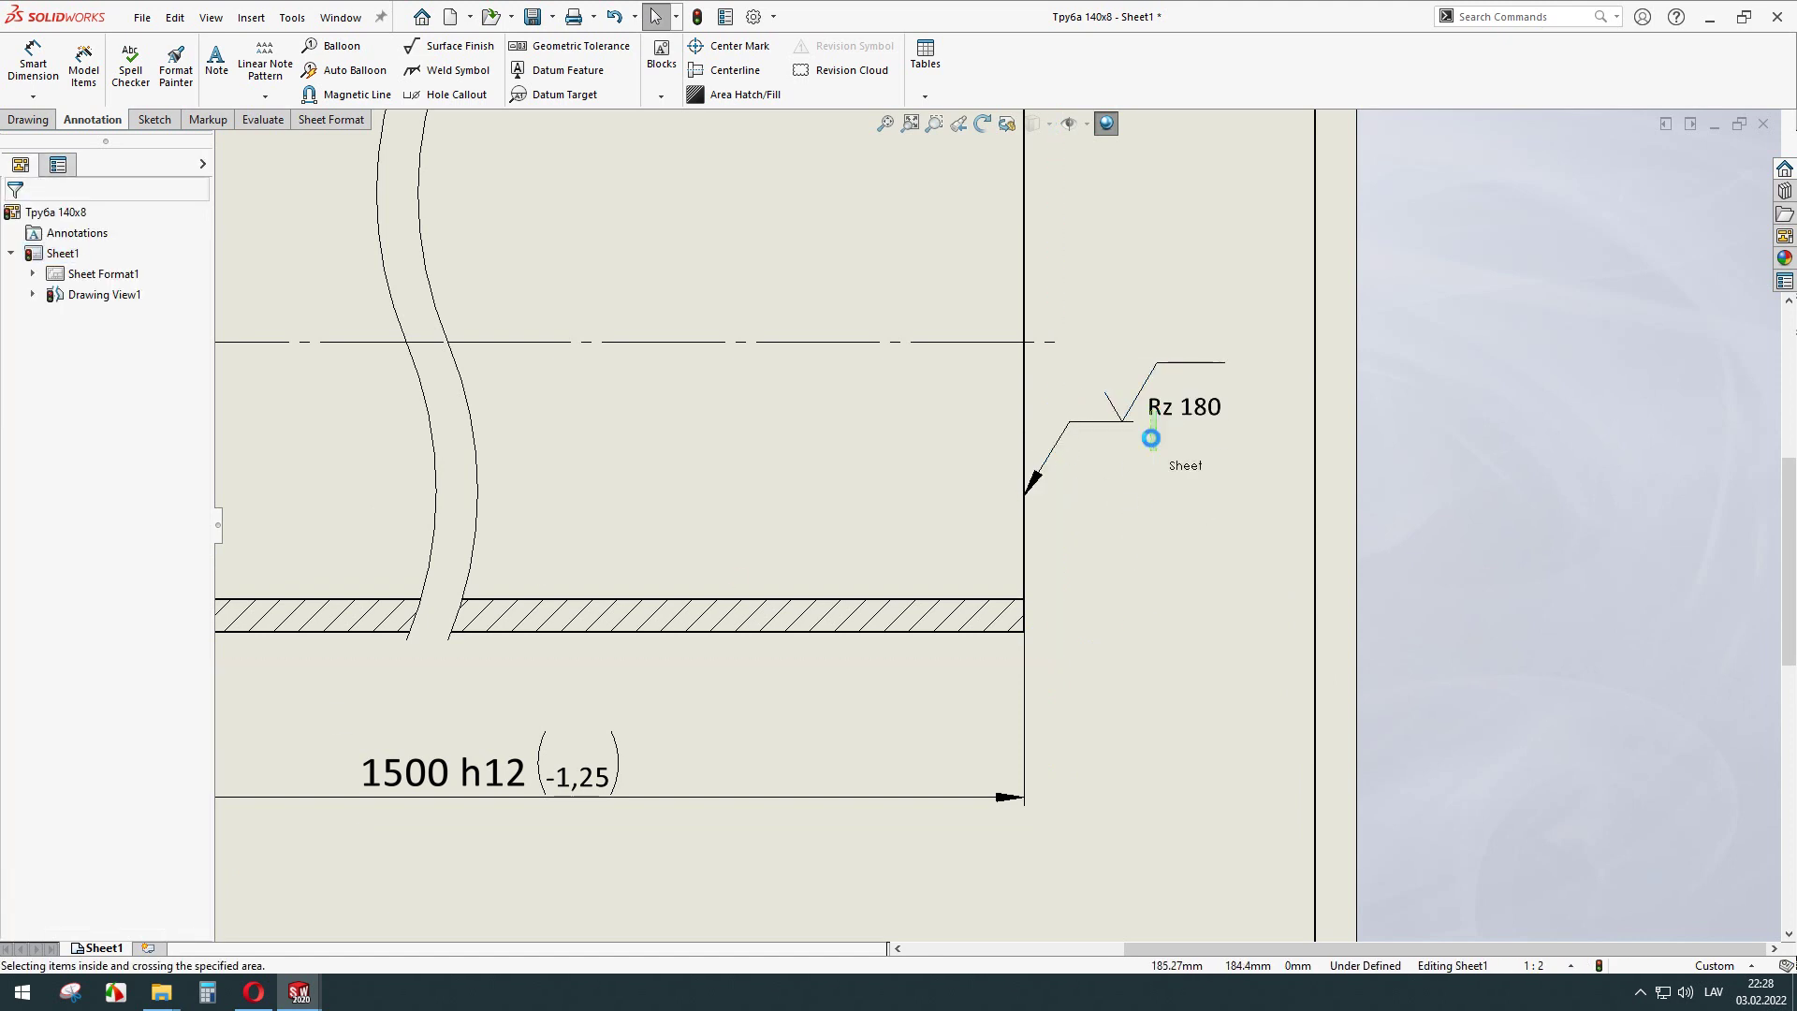
Reposition the right Rz 180 mark so its shelf sits to the right.
{"action": "mouse_move", "coordinate": [1148, 412]}
{"action": "left_mouse_down"}
{"action": "mouse_move", "coordinate": [1150, 505]}
{"action": "mouse_move", "coordinate": [897, 508]}
{"action": "left_mouse_up"}
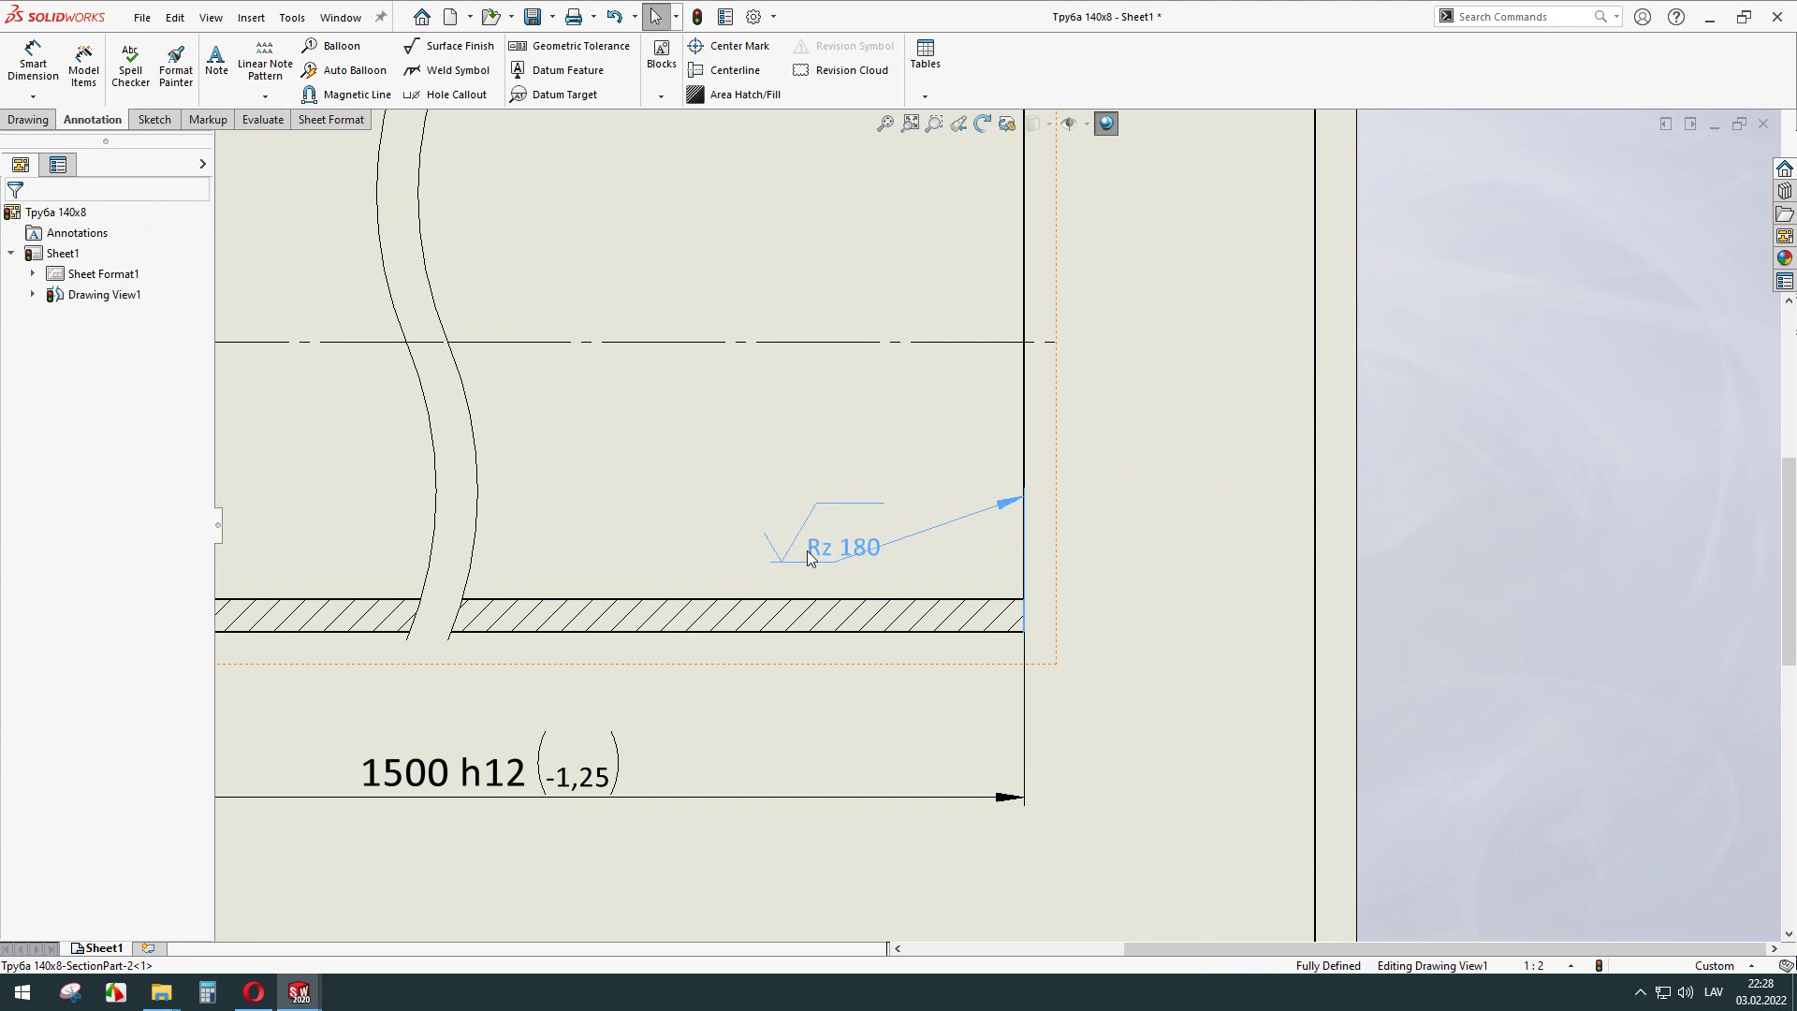
{"action": "left_click", "coordinate": [811, 559]}
{"action": "mouse_move", "coordinate": [831, 572]}
{"action": "left_mouse_down"}
{"action": "mouse_move", "coordinate": [1051, 540]}
{"action": "mouse_move", "coordinate": [1172, 483]}
{"action": "mouse_move", "coordinate": [1181, 554]}
{"action": "left_mouse_up"}
{"action": "left_click", "coordinate": [1058, 554]}
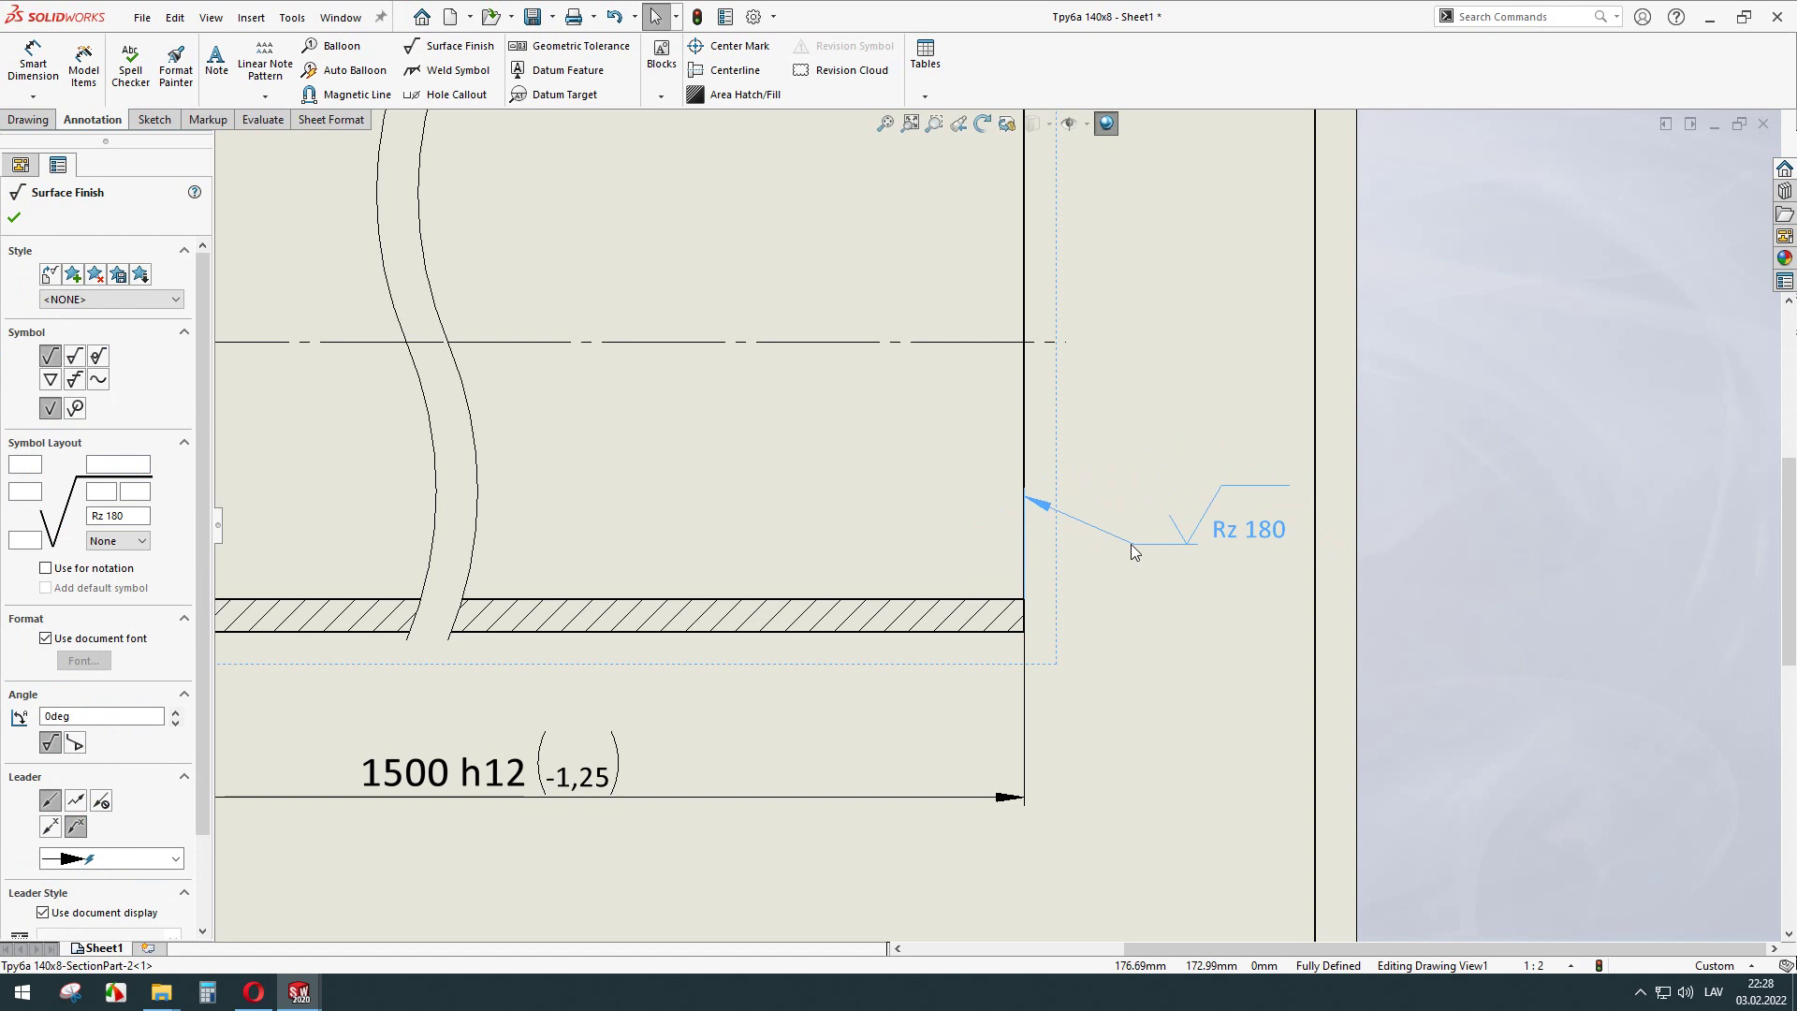
{"action": "left_click_drag", "start_coordinate": [1184, 548], "coordinate": [1131, 555]}
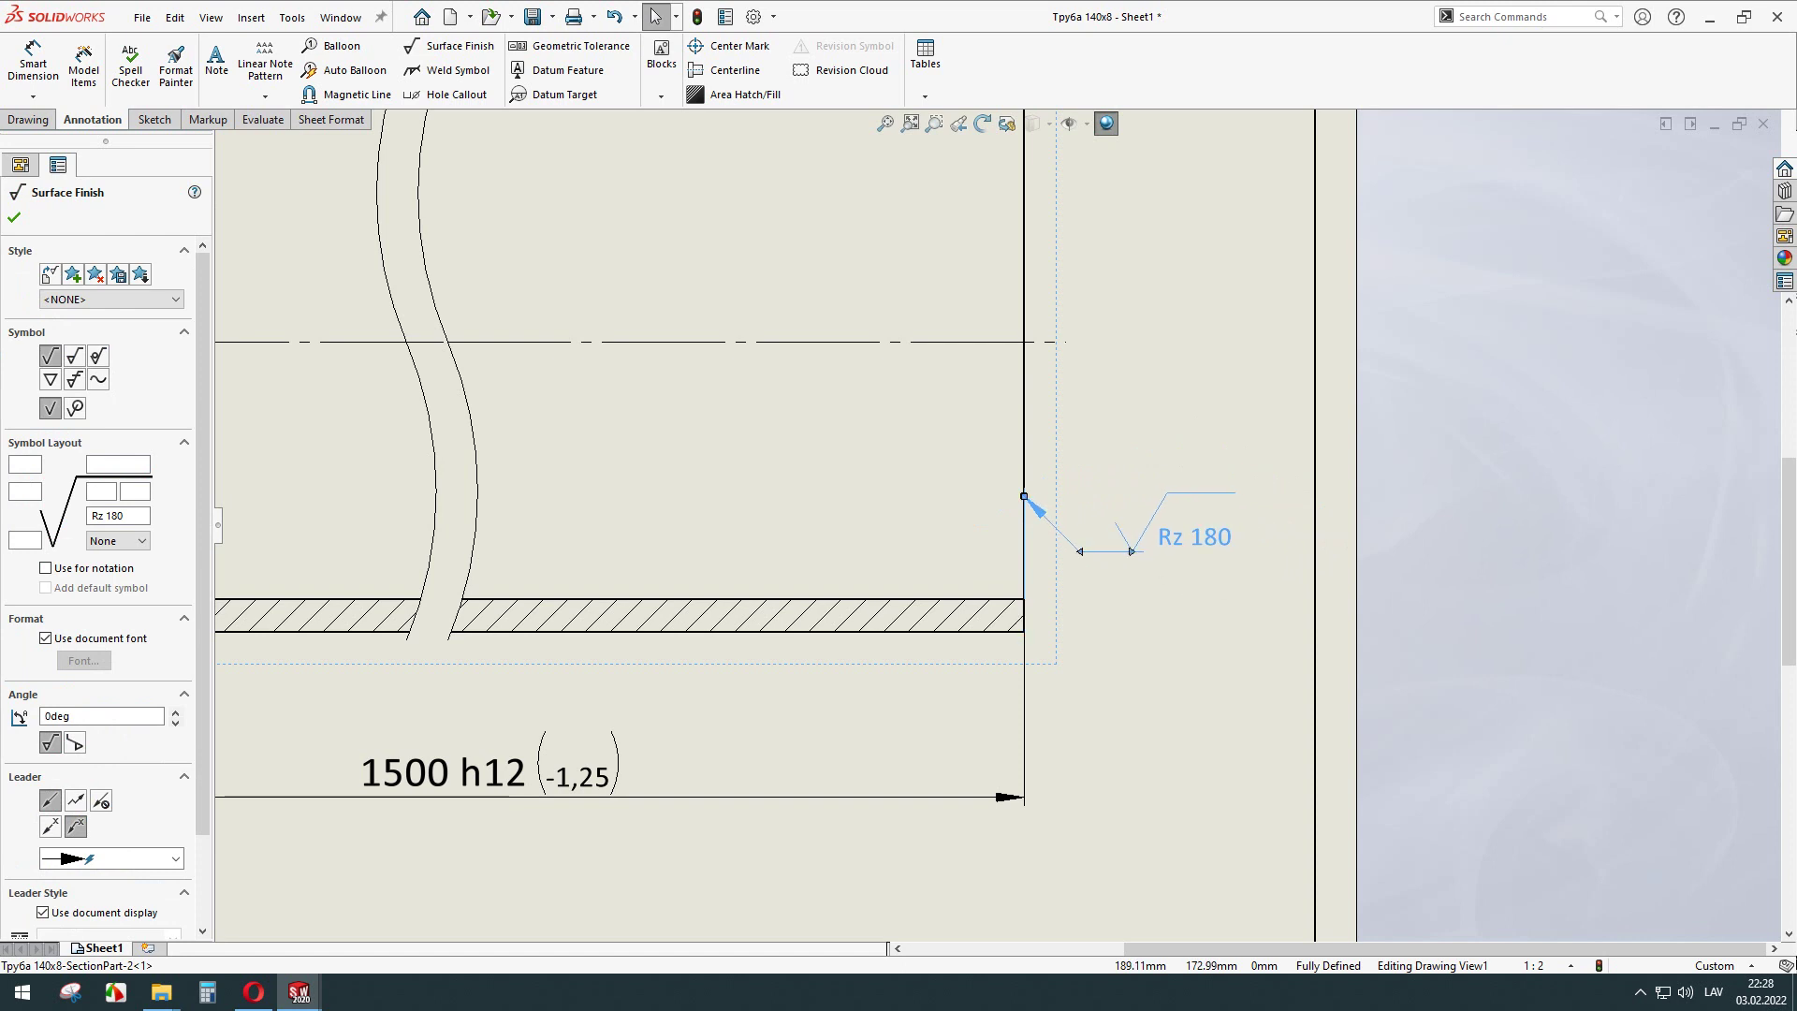
{"action": "left_click", "coordinate": [1163, 586]}
{"action": "scroll", "coordinate": [1170, 573], "scroll_direction": "down", "scroll_amount": 2}
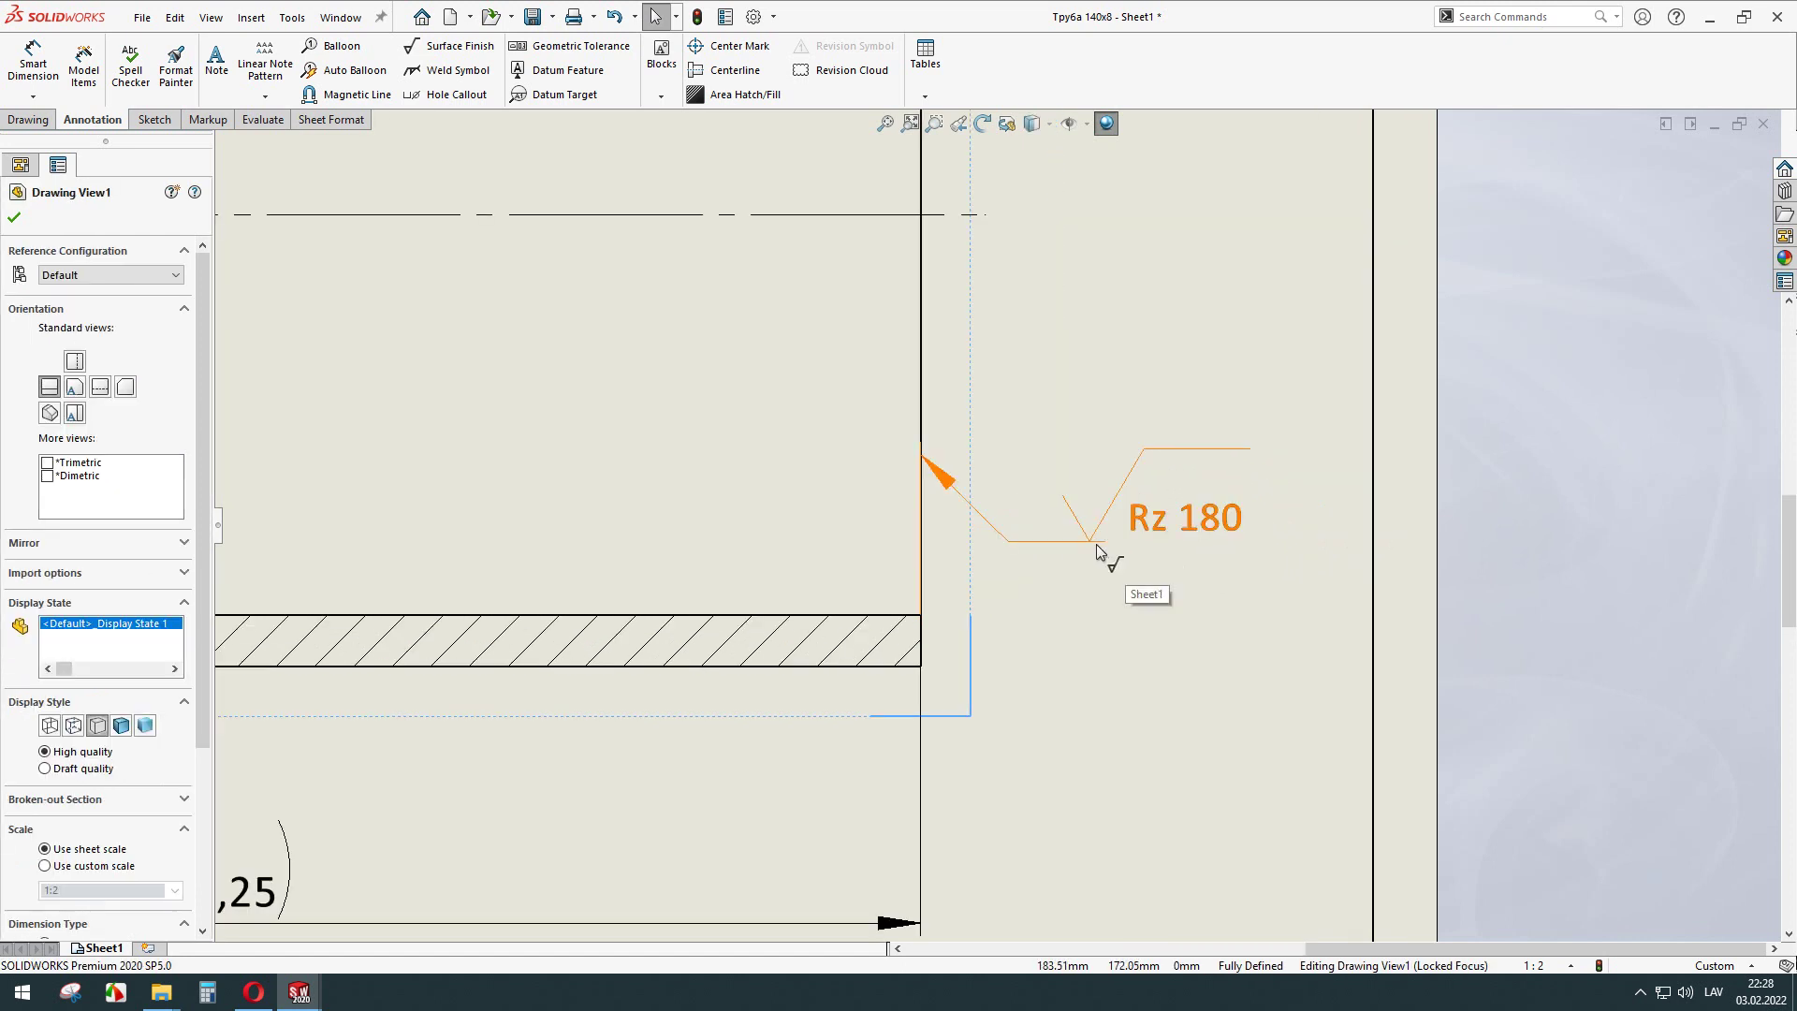
{"action": "left_click", "coordinate": [1106, 556]}
{"action": "left_click_drag", "start_coordinate": [1083, 552], "coordinate": [1044, 553]}
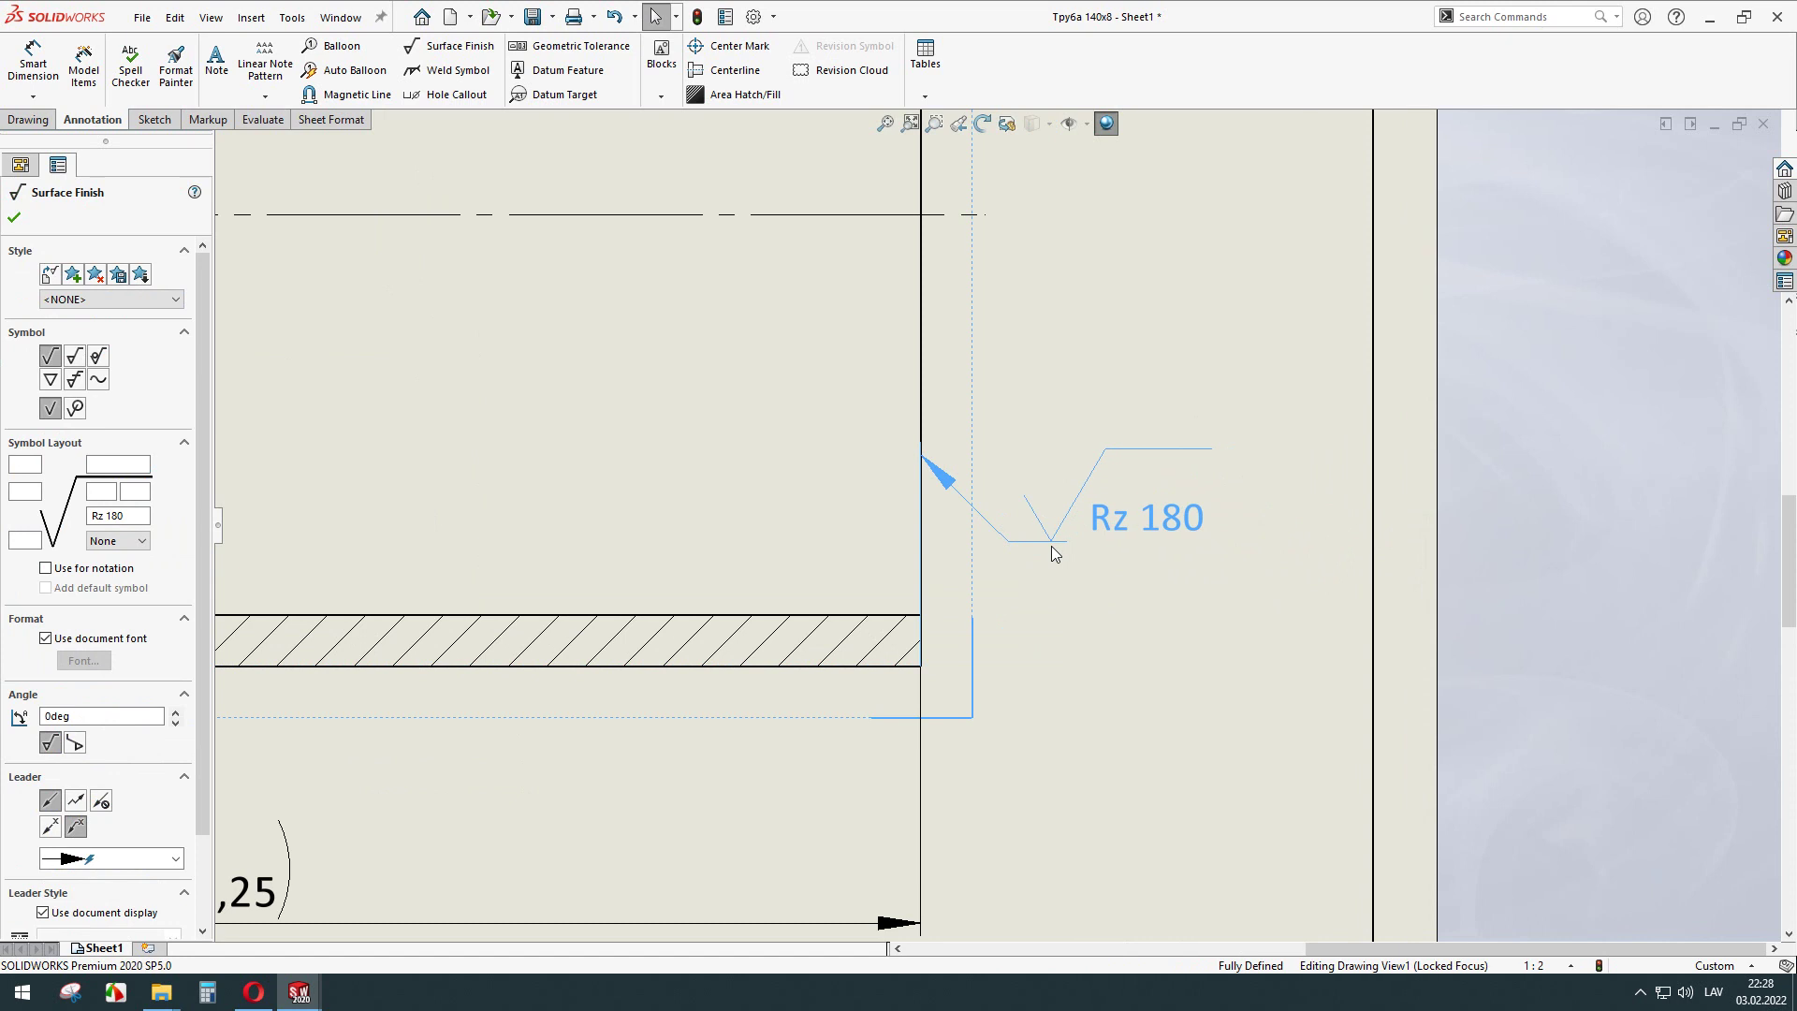
Draw a horizontal sketch line from the Rz 180 mark's base rightward beneath the text.
{"action": "left_click", "coordinate": [153, 120]}
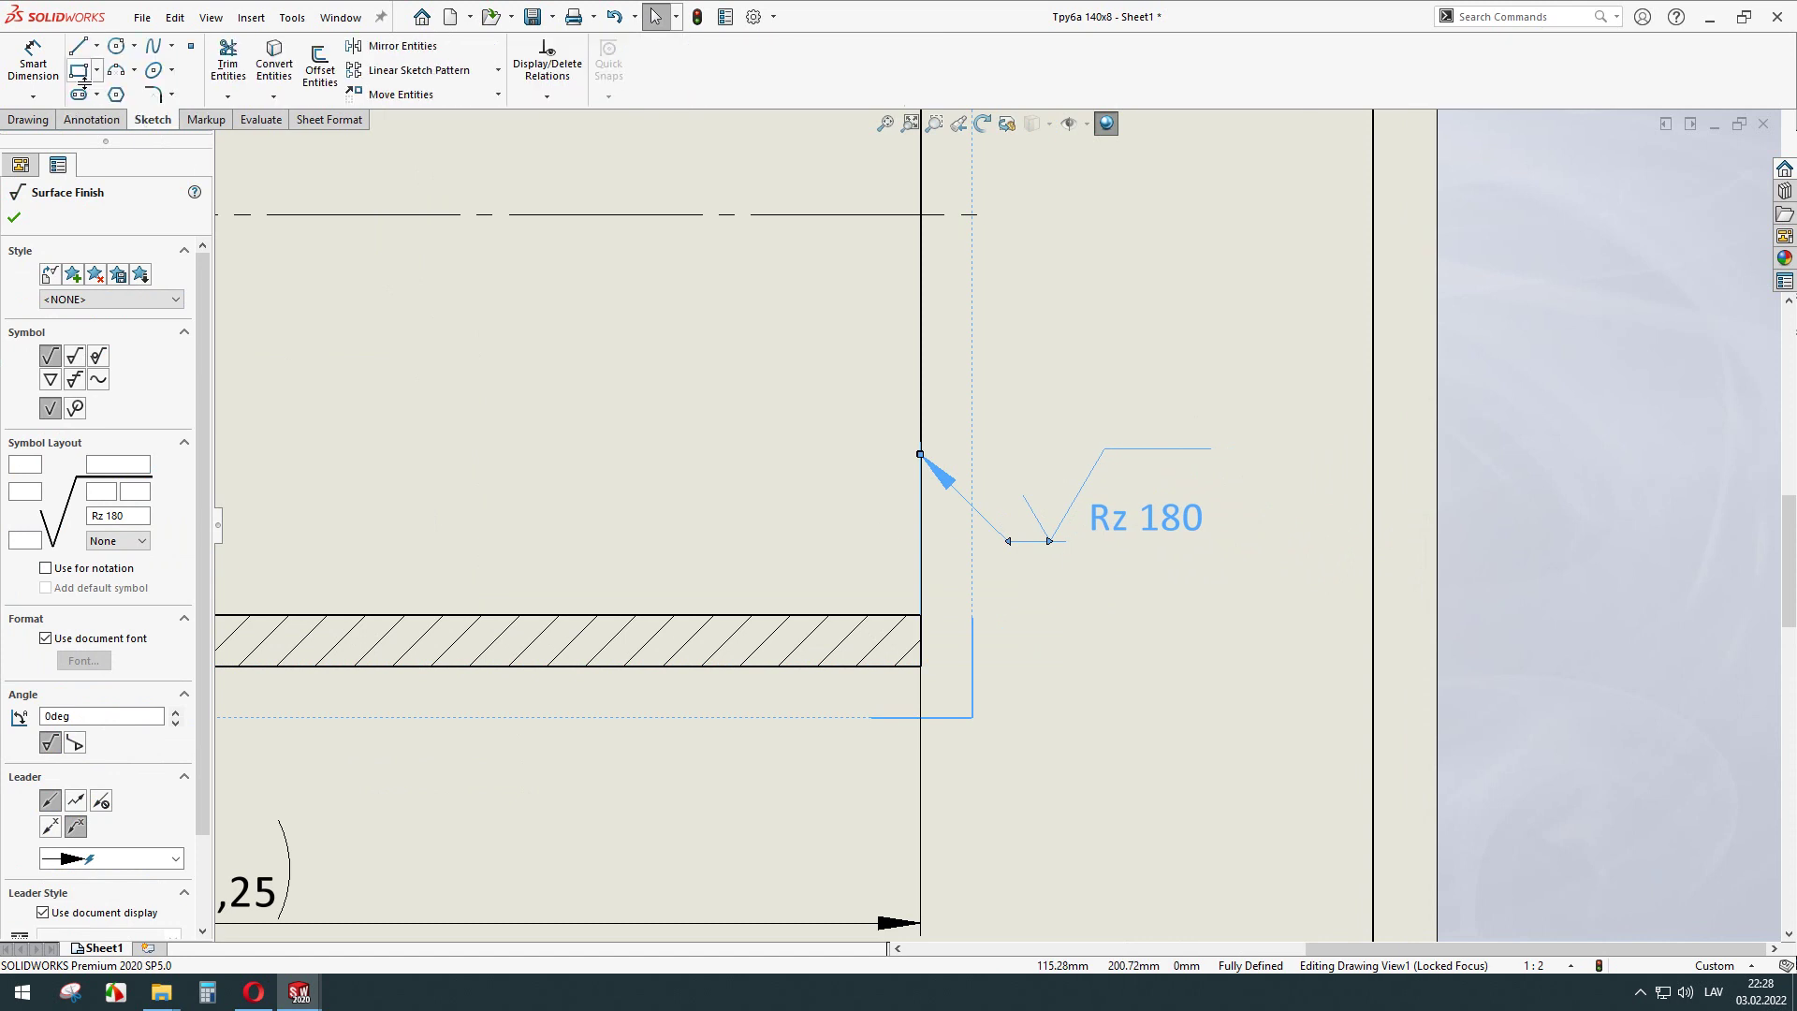
{"action": "left_click", "coordinate": [957, 356]}
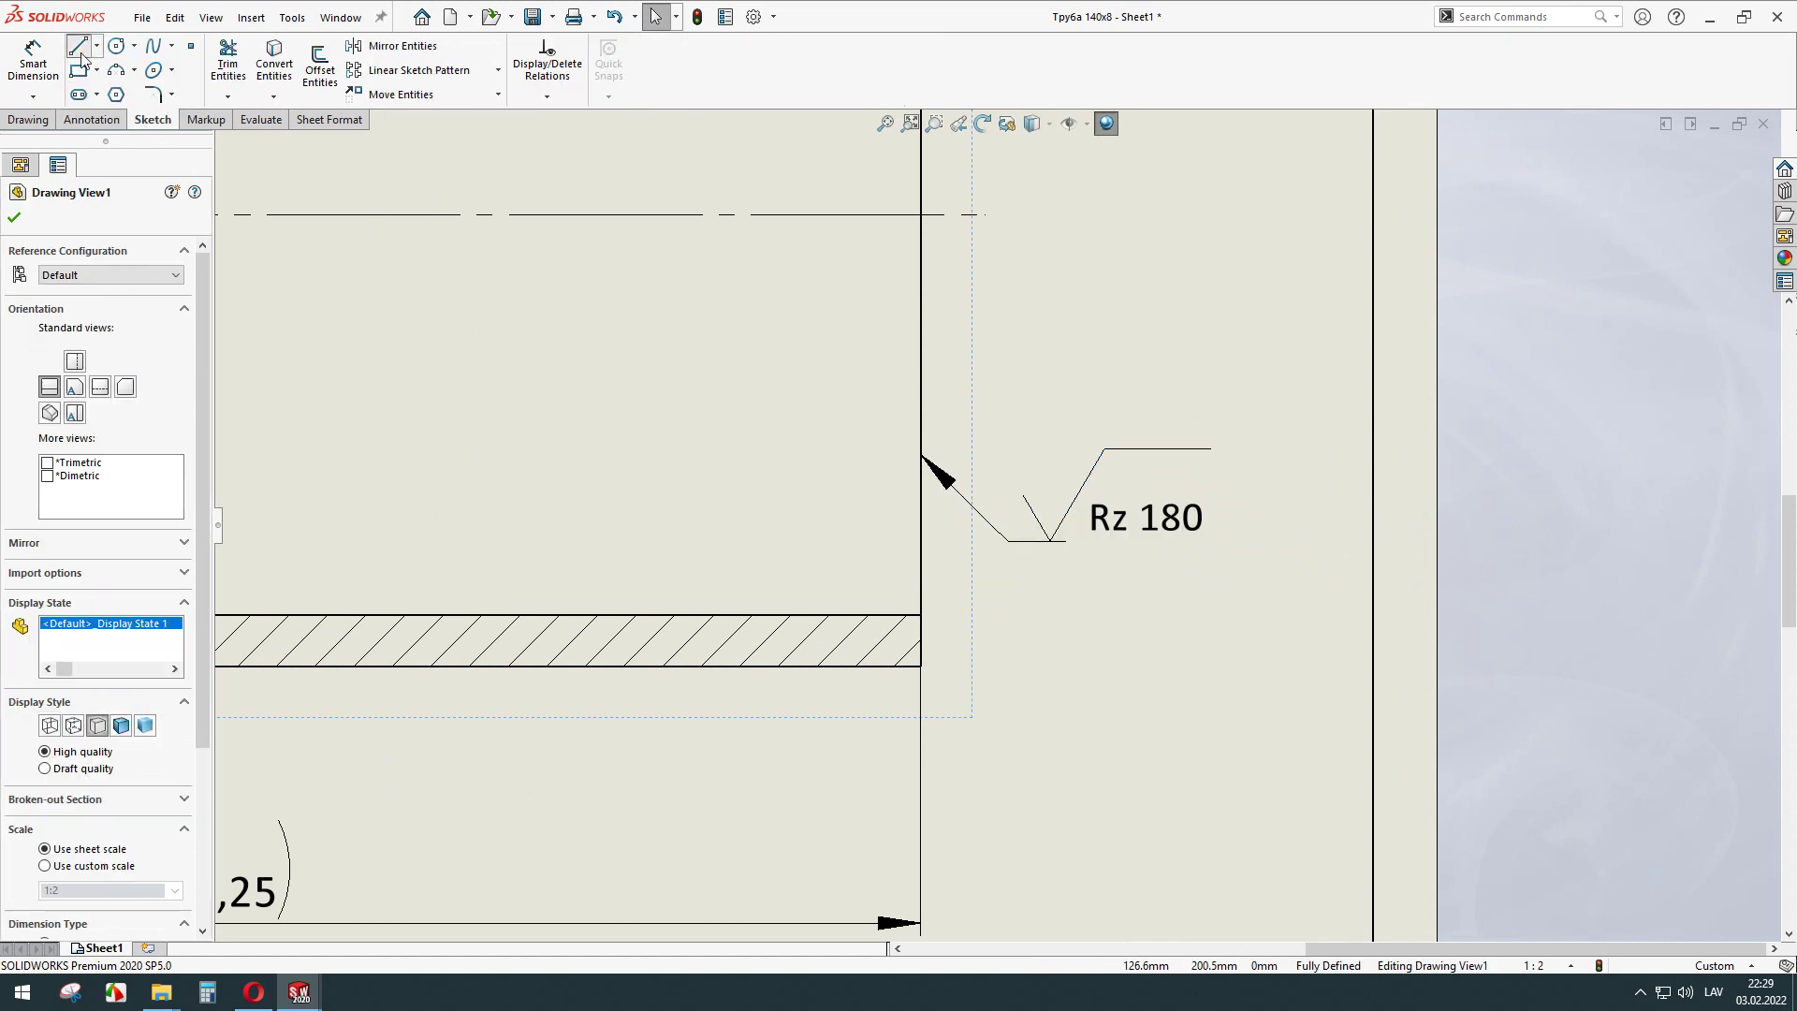
{"action": "left_click", "coordinate": [79, 47]}
{"action": "scroll", "coordinate": [1086, 548], "scroll_direction": "down", "scroll_amount": 3}
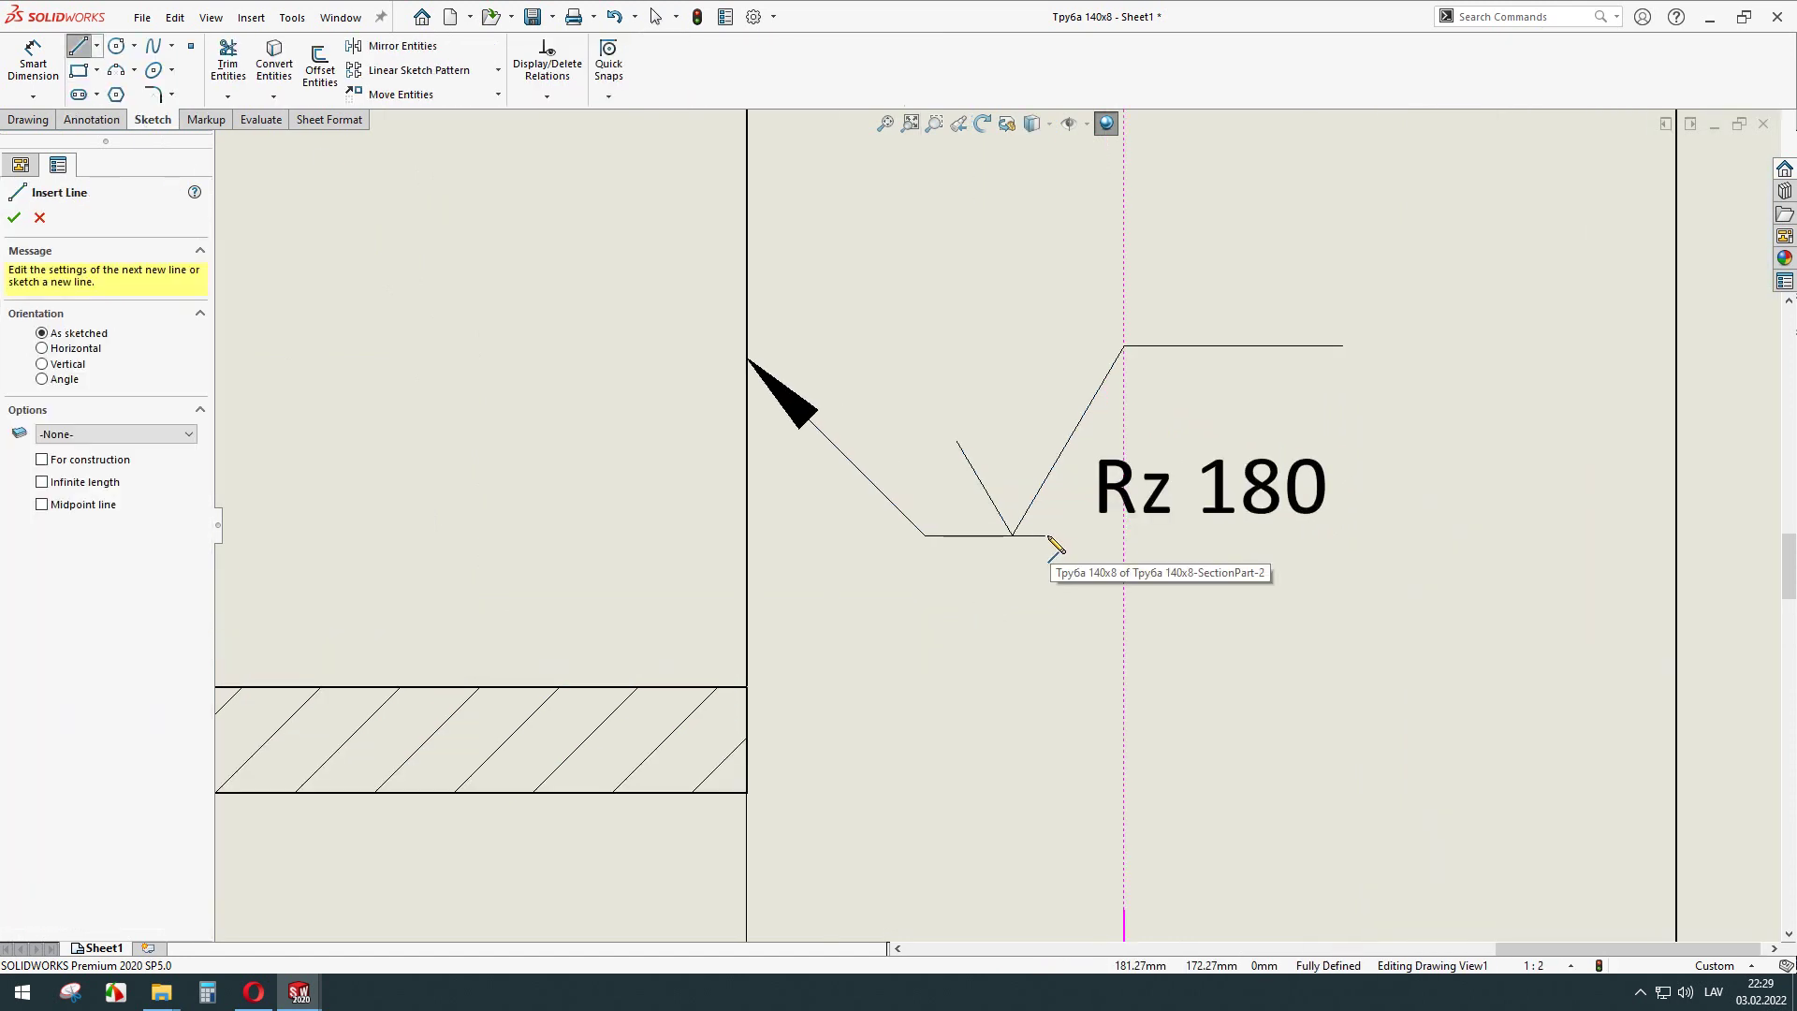
{"action": "left_click", "coordinate": [1048, 536]}
{"action": "left_click", "coordinate": [1365, 536]}
{"action": "scroll", "coordinate": [1108, 506], "scroll_direction": "down", "scroll_amount": 2}
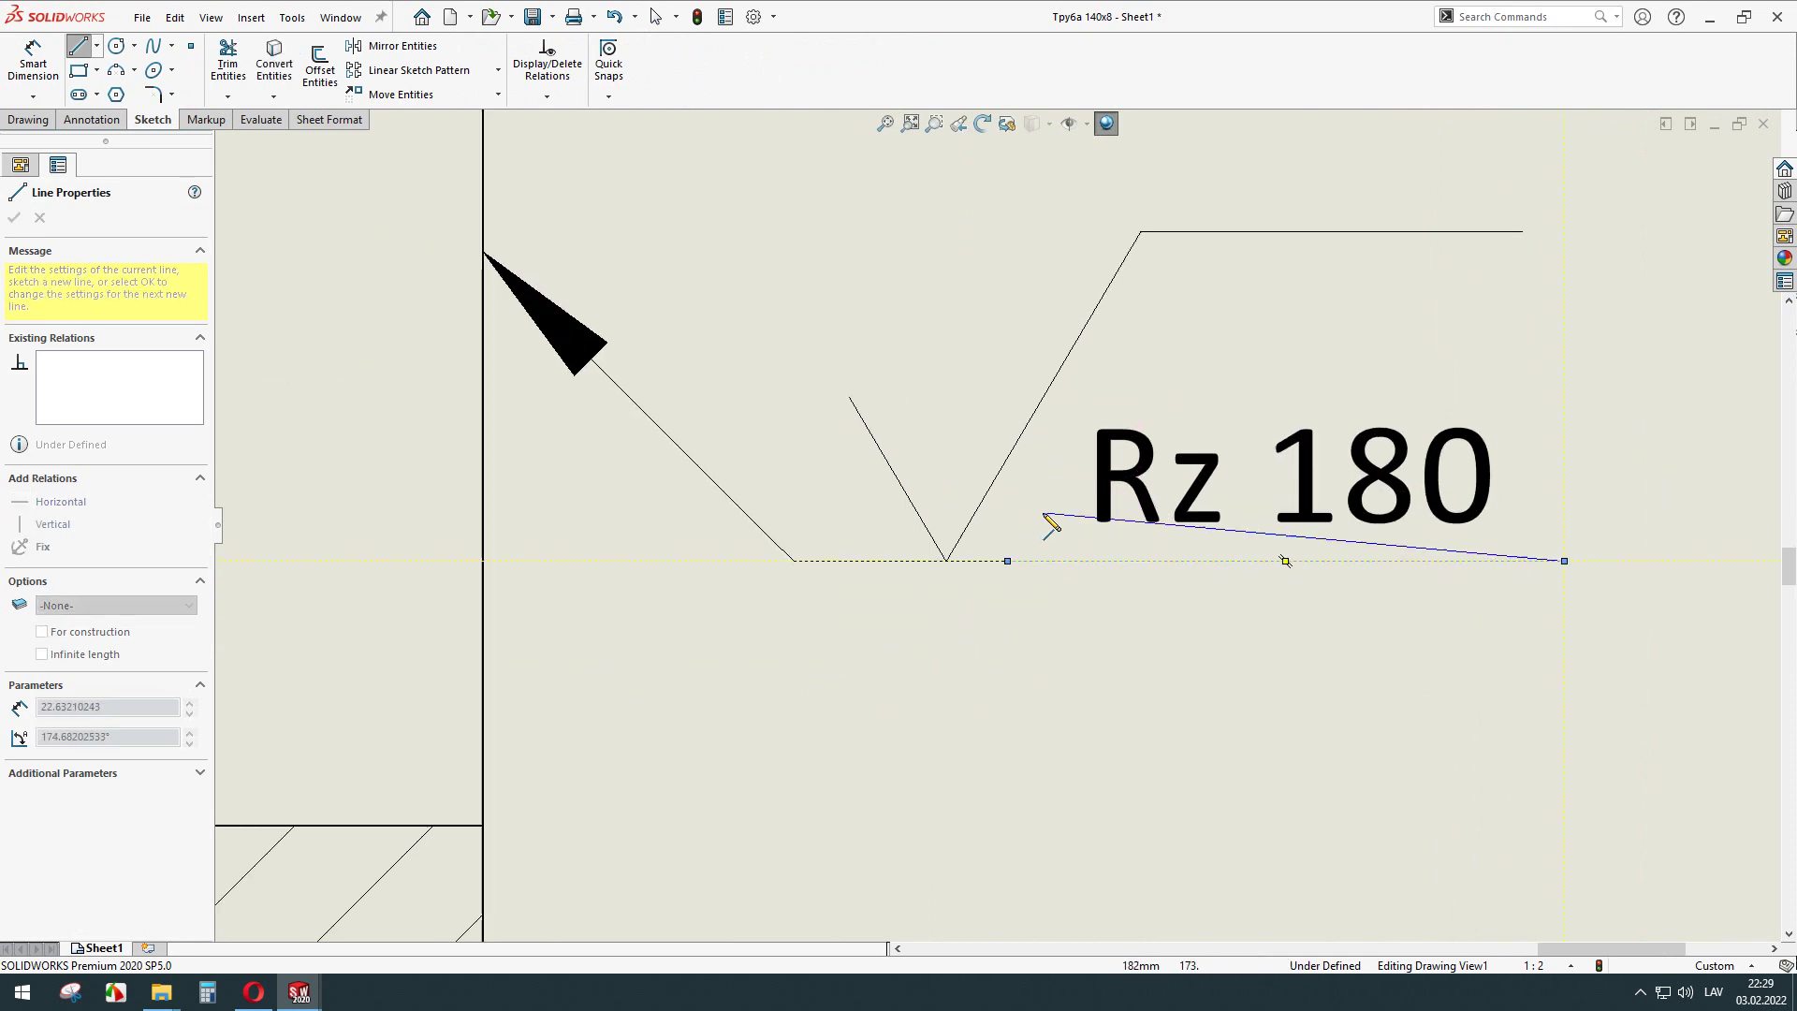
{"action": "key", "text": "Escape"}
Select the Rz 180 mark to bring up its properties.
{"action": "scroll", "coordinate": [995, 568], "scroll_direction": "down", "scroll_amount": 2}
{"action": "scroll", "coordinate": [1015, 561], "scroll_direction": "down", "scroll_amount": 3}
{"action": "scroll", "coordinate": [1107, 553], "scroll_direction": "down", "scroll_amount": 2}
{"action": "scroll", "coordinate": [936, 522], "scroll_direction": "down", "scroll_amount": 3}
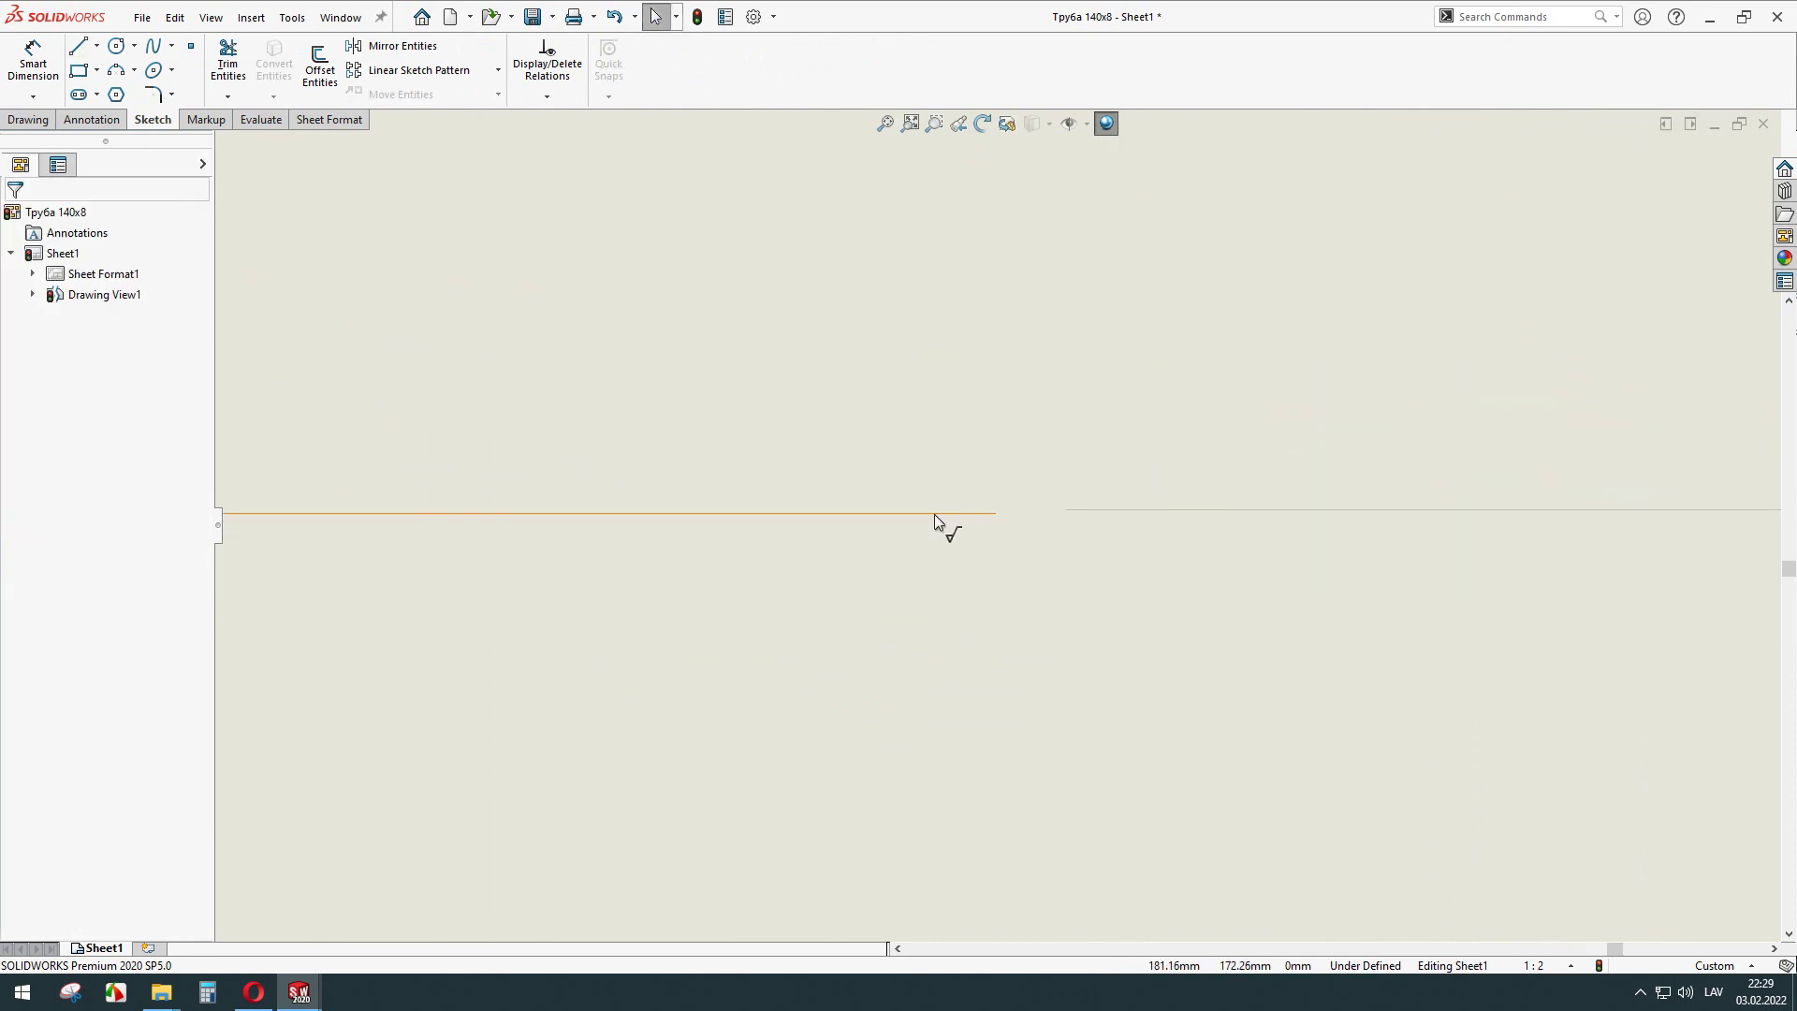
{"action": "left_click", "coordinate": [1106, 514]}
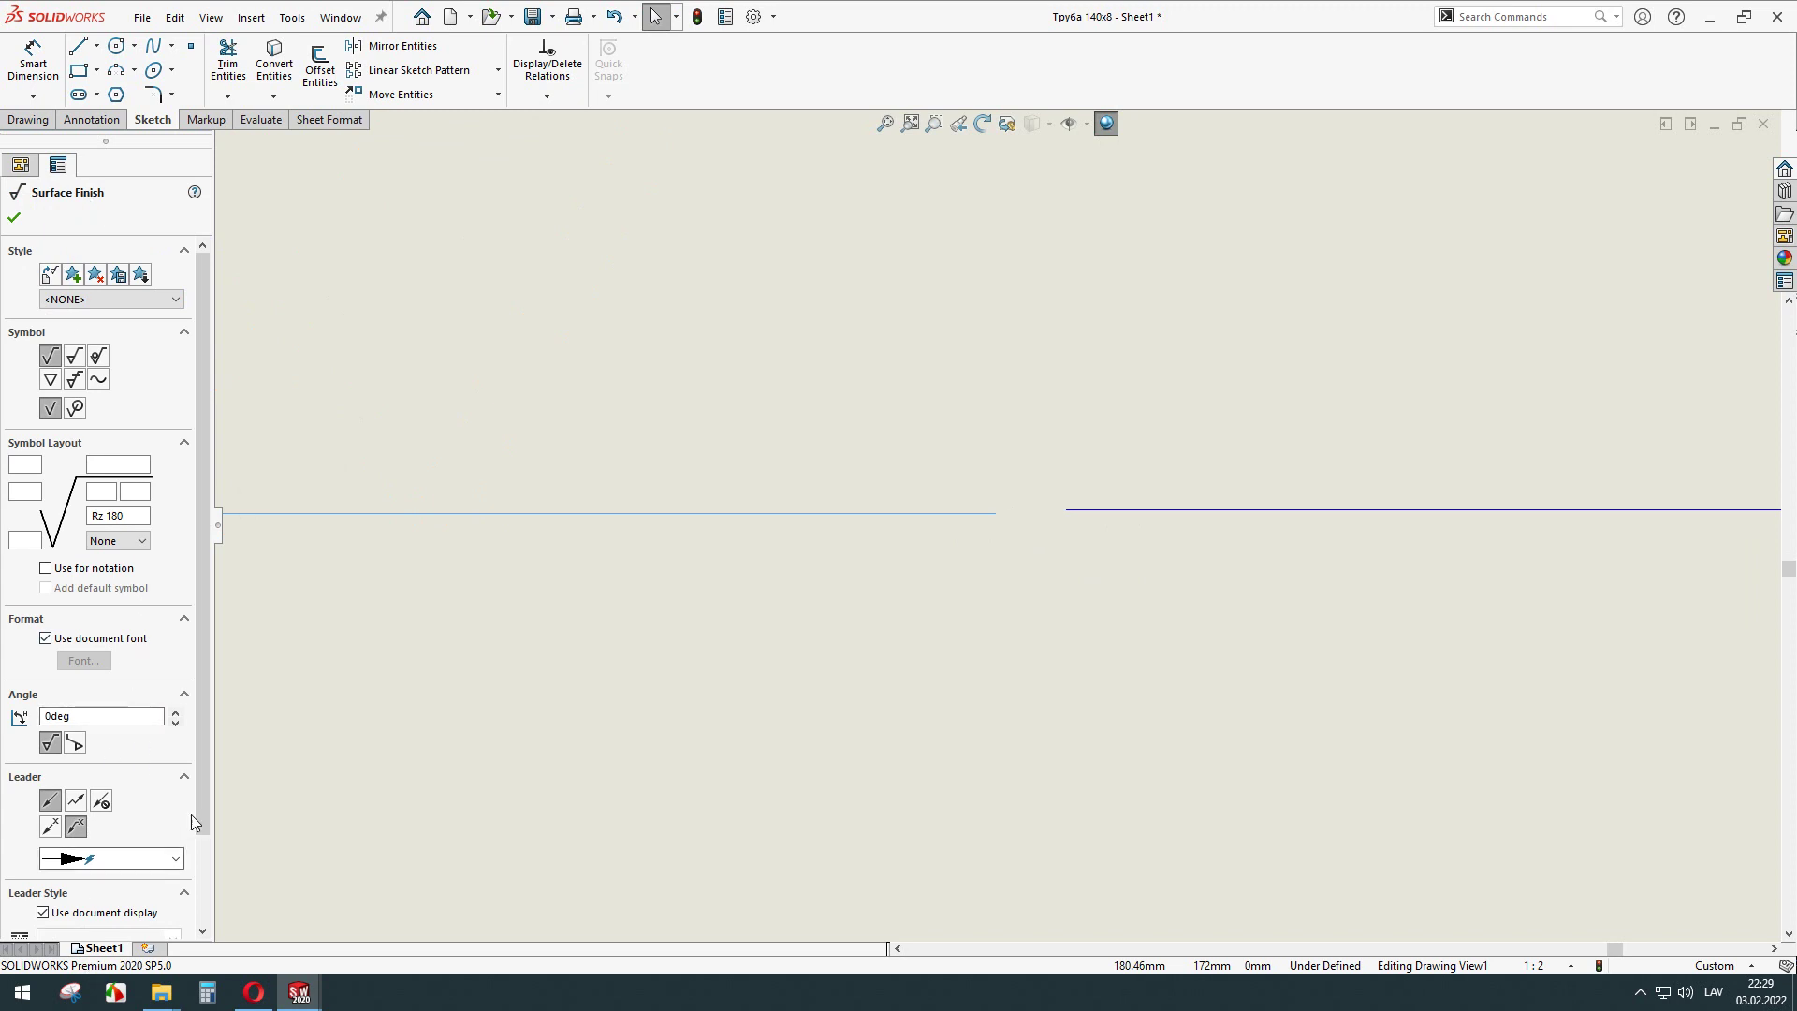
{"action": "left_click_drag", "start_coordinate": [200, 824], "coordinate": [210, 922]}
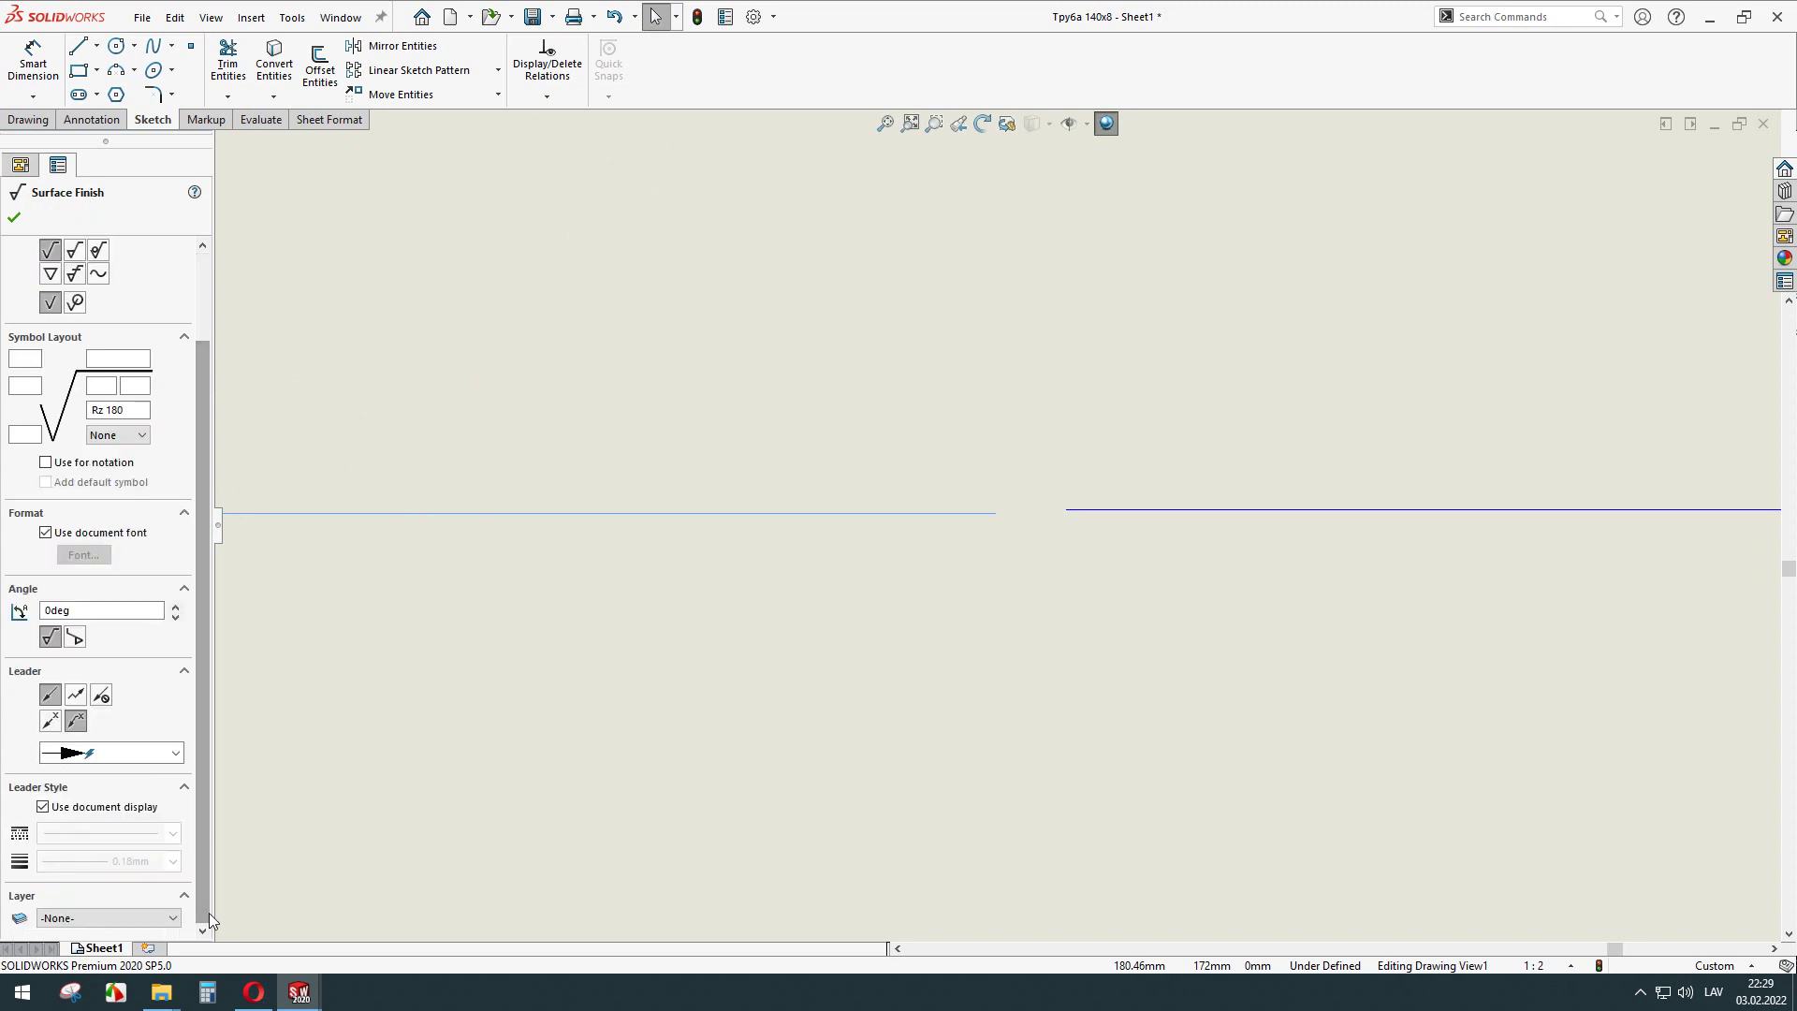
Move the Rz 180 mark onto the Осевые layer.
{"action": "left_click", "coordinate": [172, 918]}
{"action": "left_click", "coordinate": [137, 944]}
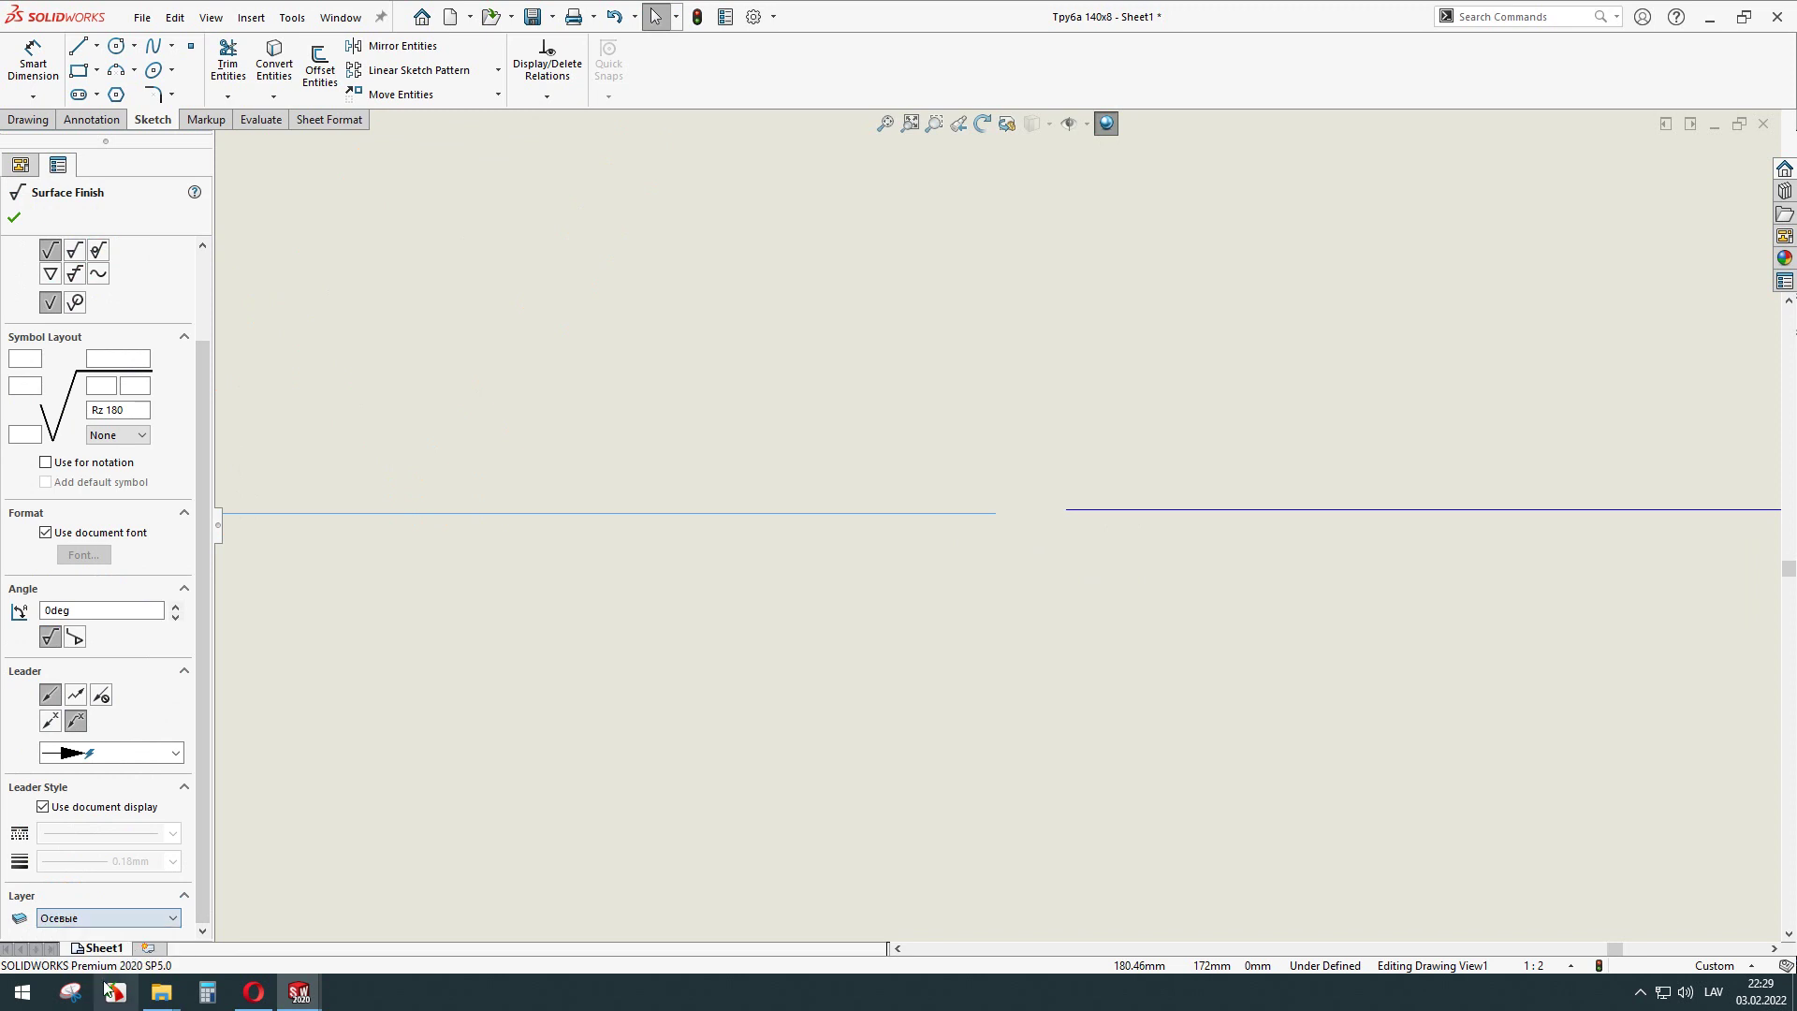
{"action": "left_click", "coordinate": [14, 219]}
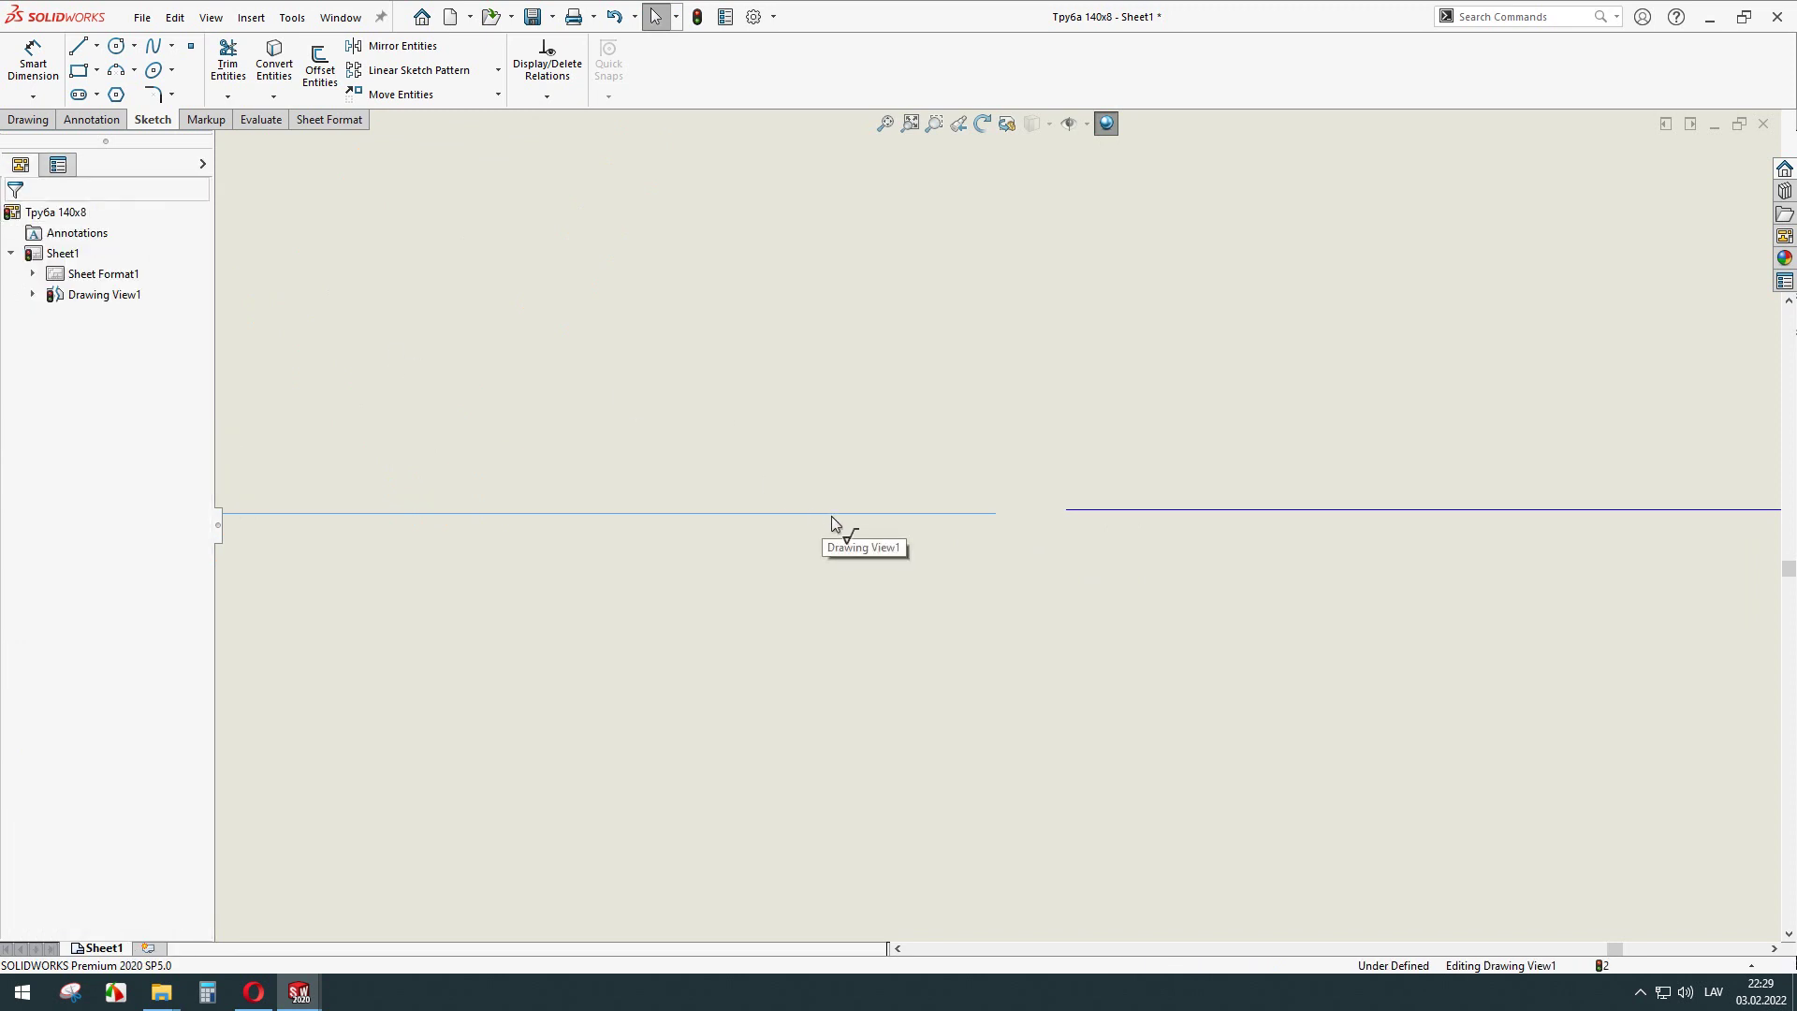
{"action": "key", "text": "Return"}
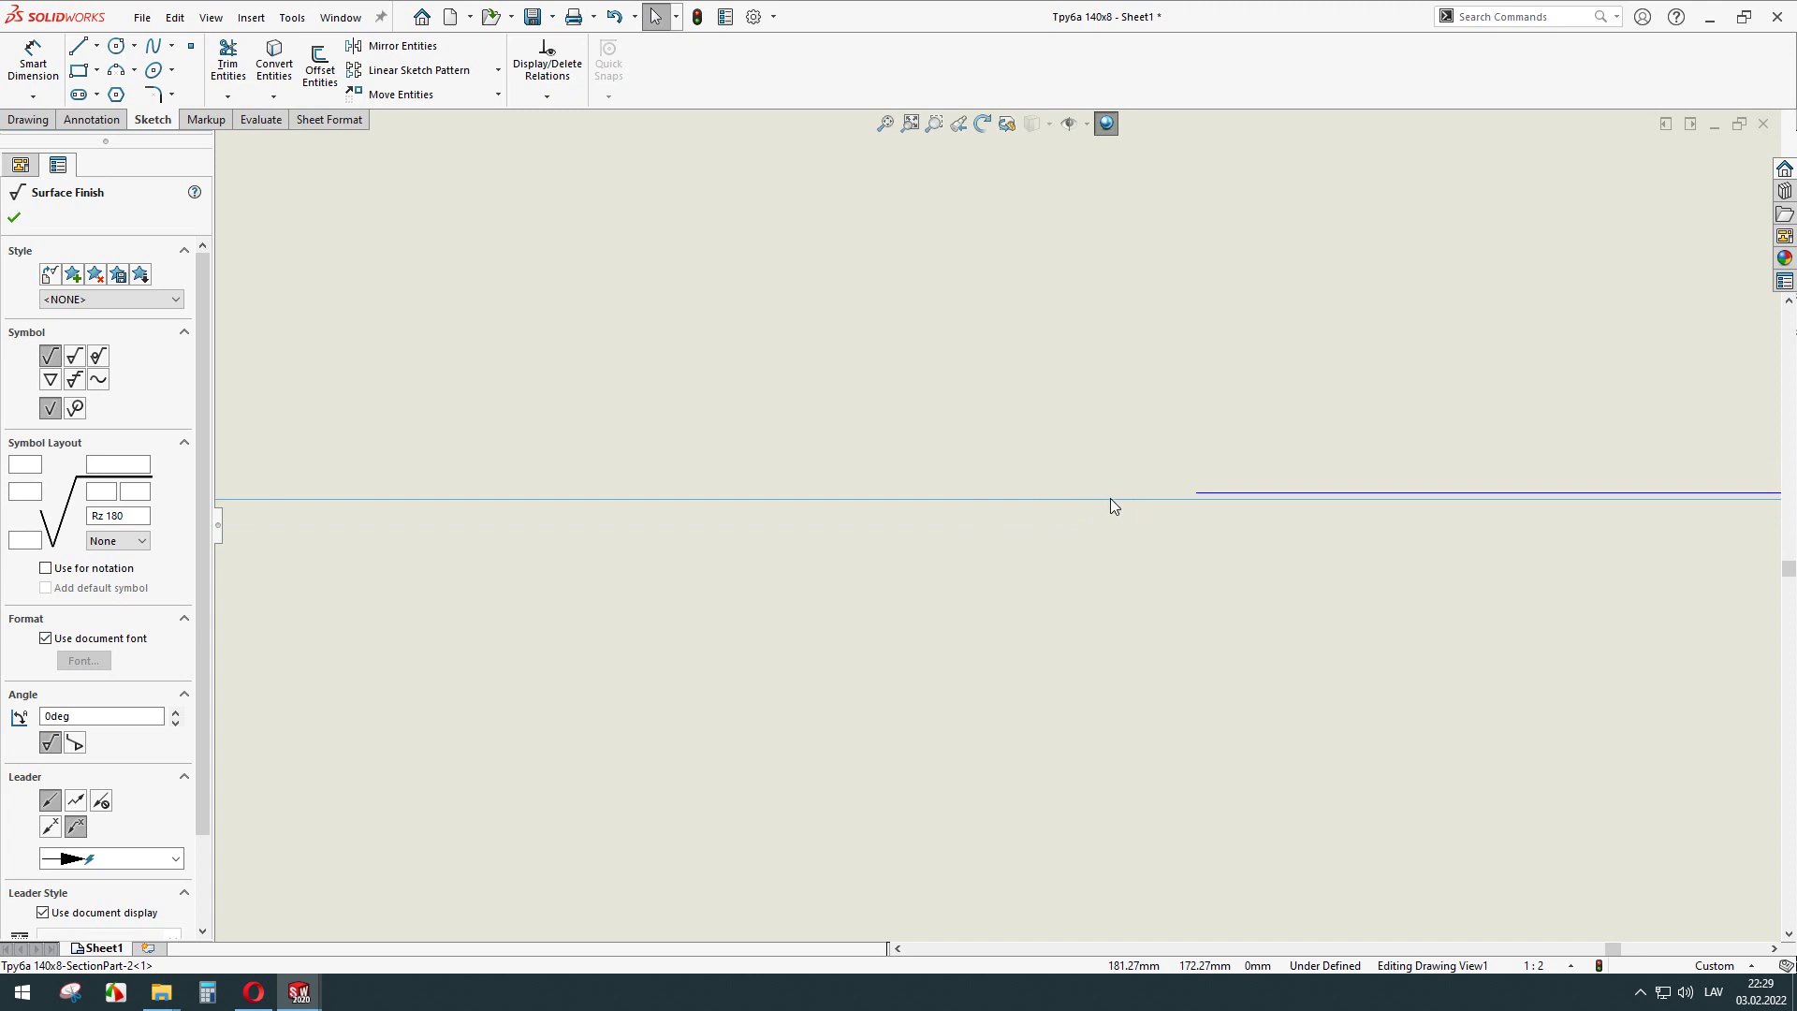
{"action": "key", "text": "Escape"}
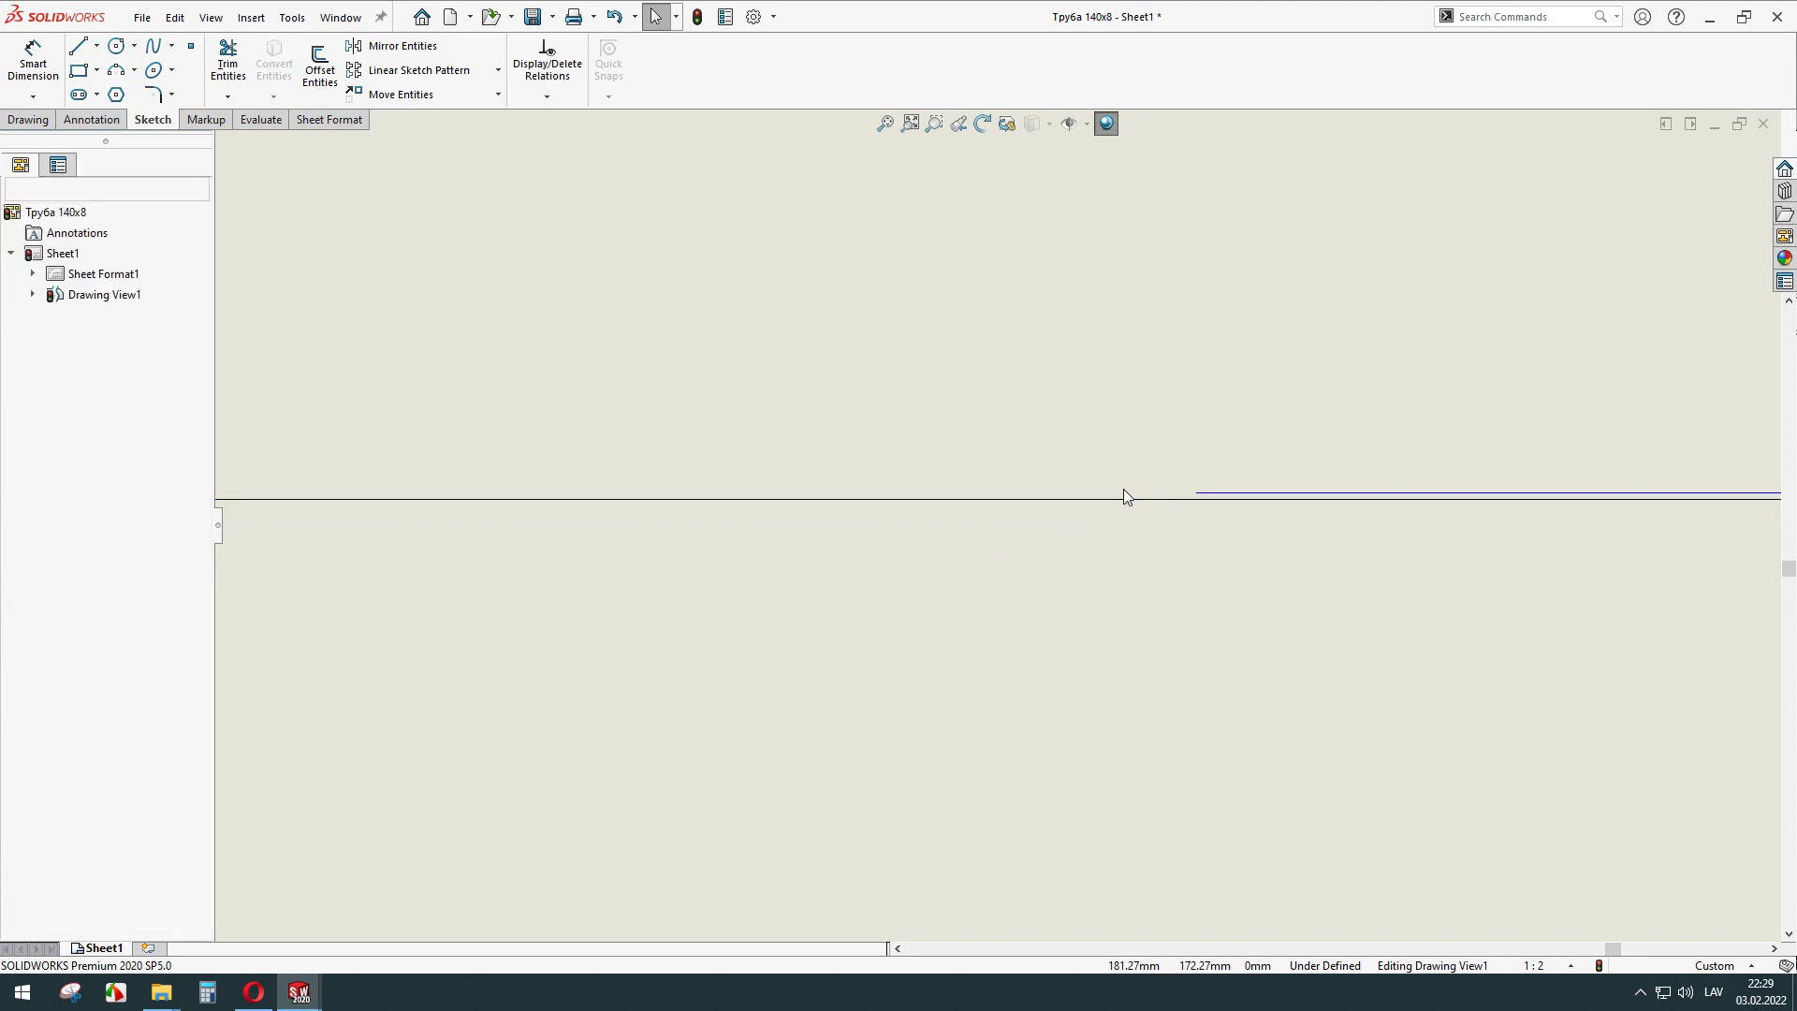
Drag the Rz 180 mark down so its base rests on the horizontal line.
{"action": "key", "text": "f"}
{"action": "scroll", "coordinate": [1237, 502], "scroll_direction": "down", "scroll_amount": 5}
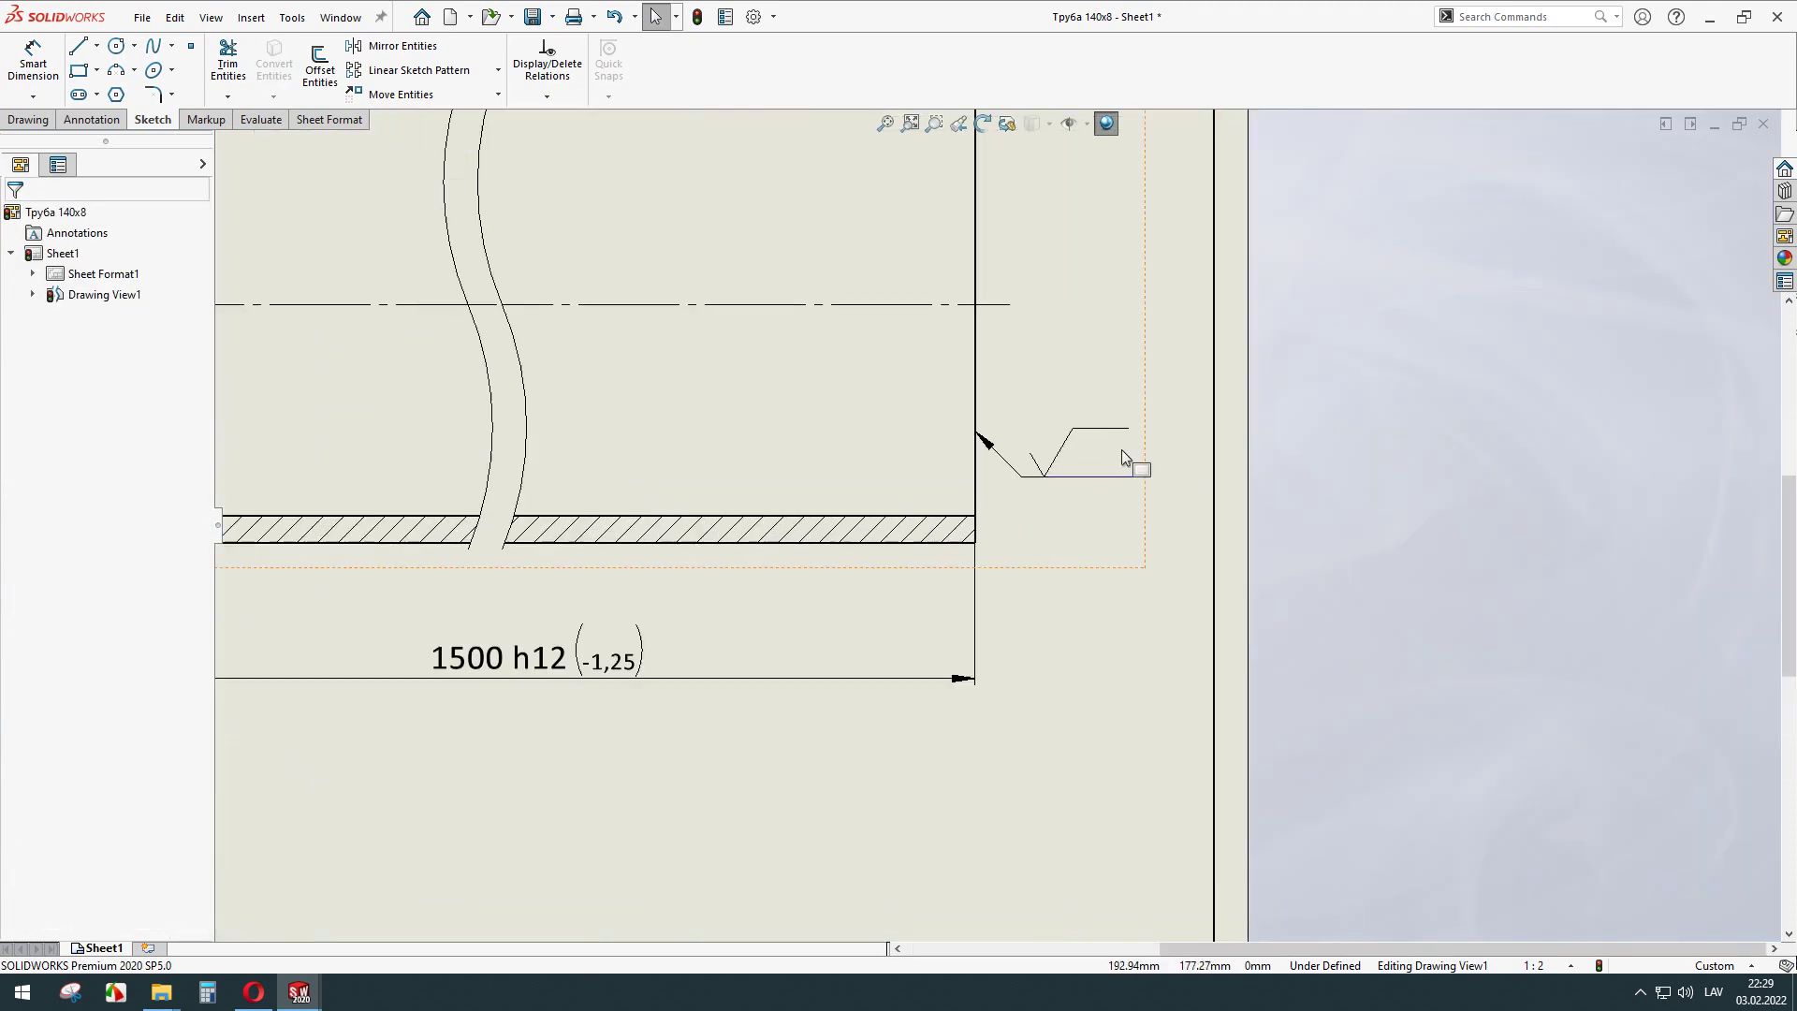
{"action": "scroll", "coordinate": [1121, 450], "scroll_direction": "down", "scroll_amount": 2}
{"action": "left_click", "coordinate": [1018, 479]}
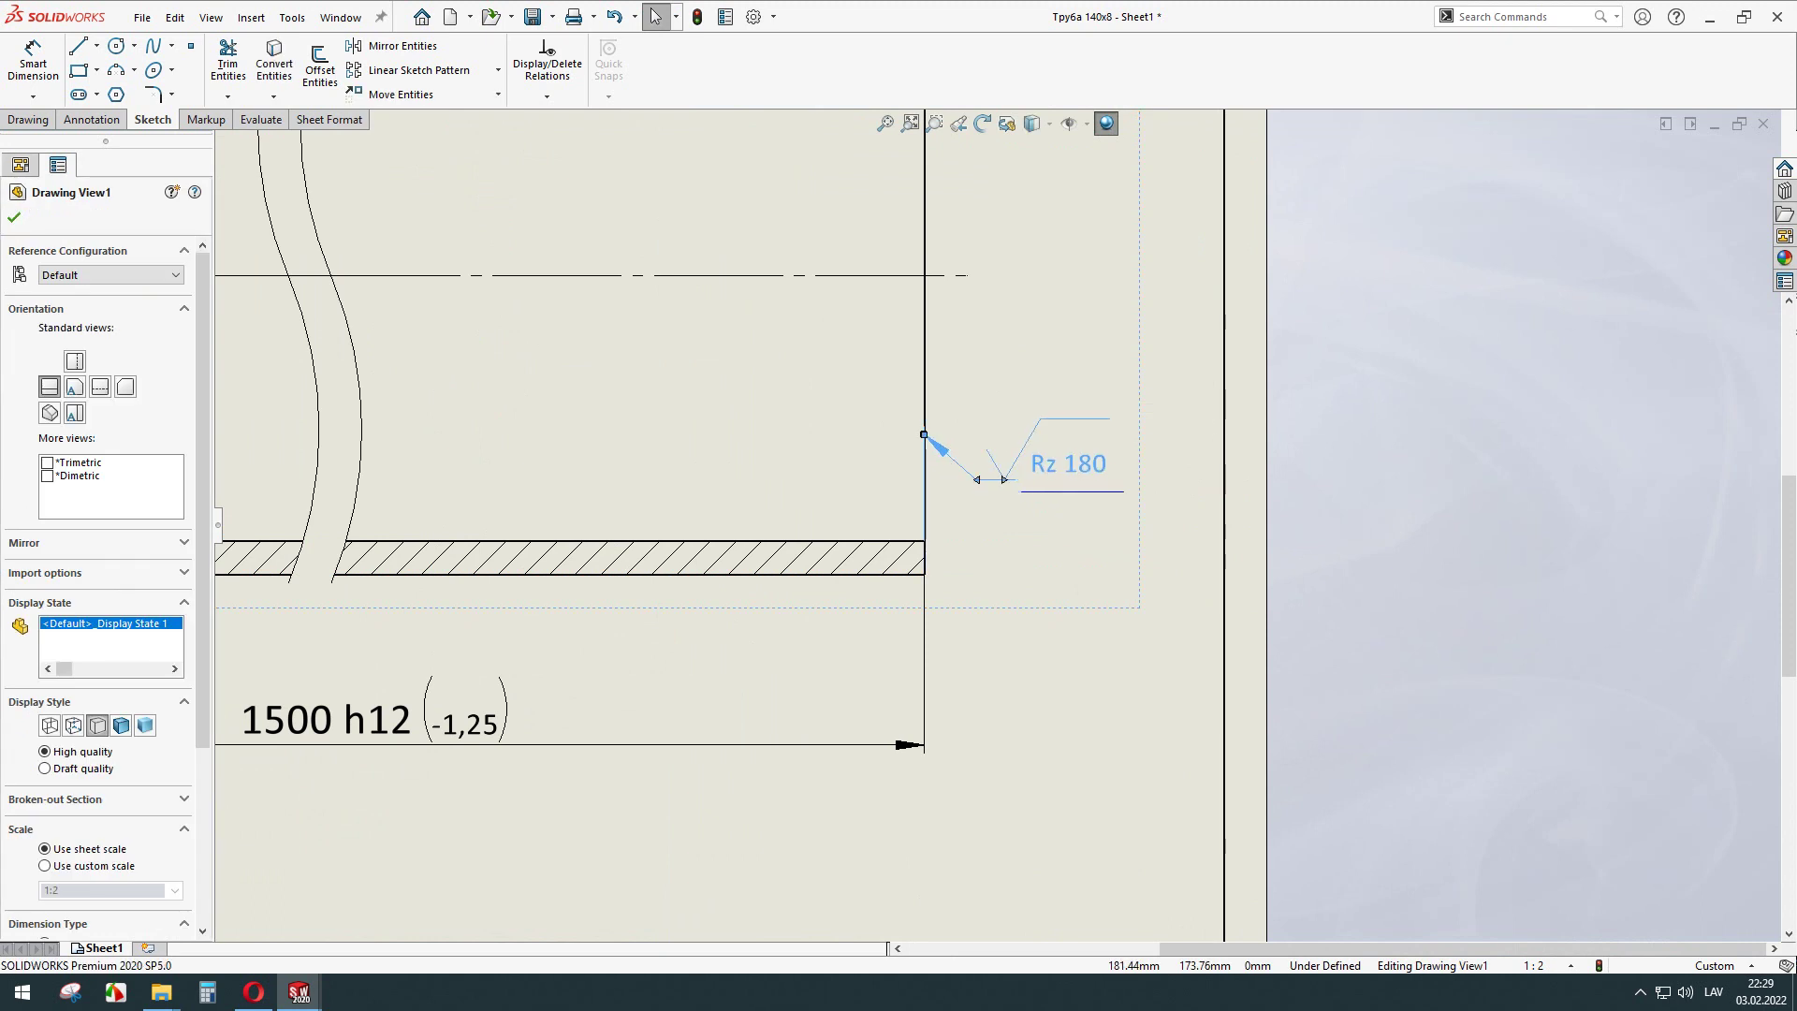
{"action": "scroll", "coordinate": [1020, 478], "scroll_direction": "down", "scroll_amount": 5}
{"action": "left_click_drag", "start_coordinate": [971, 464], "coordinate": [1013, 513]}
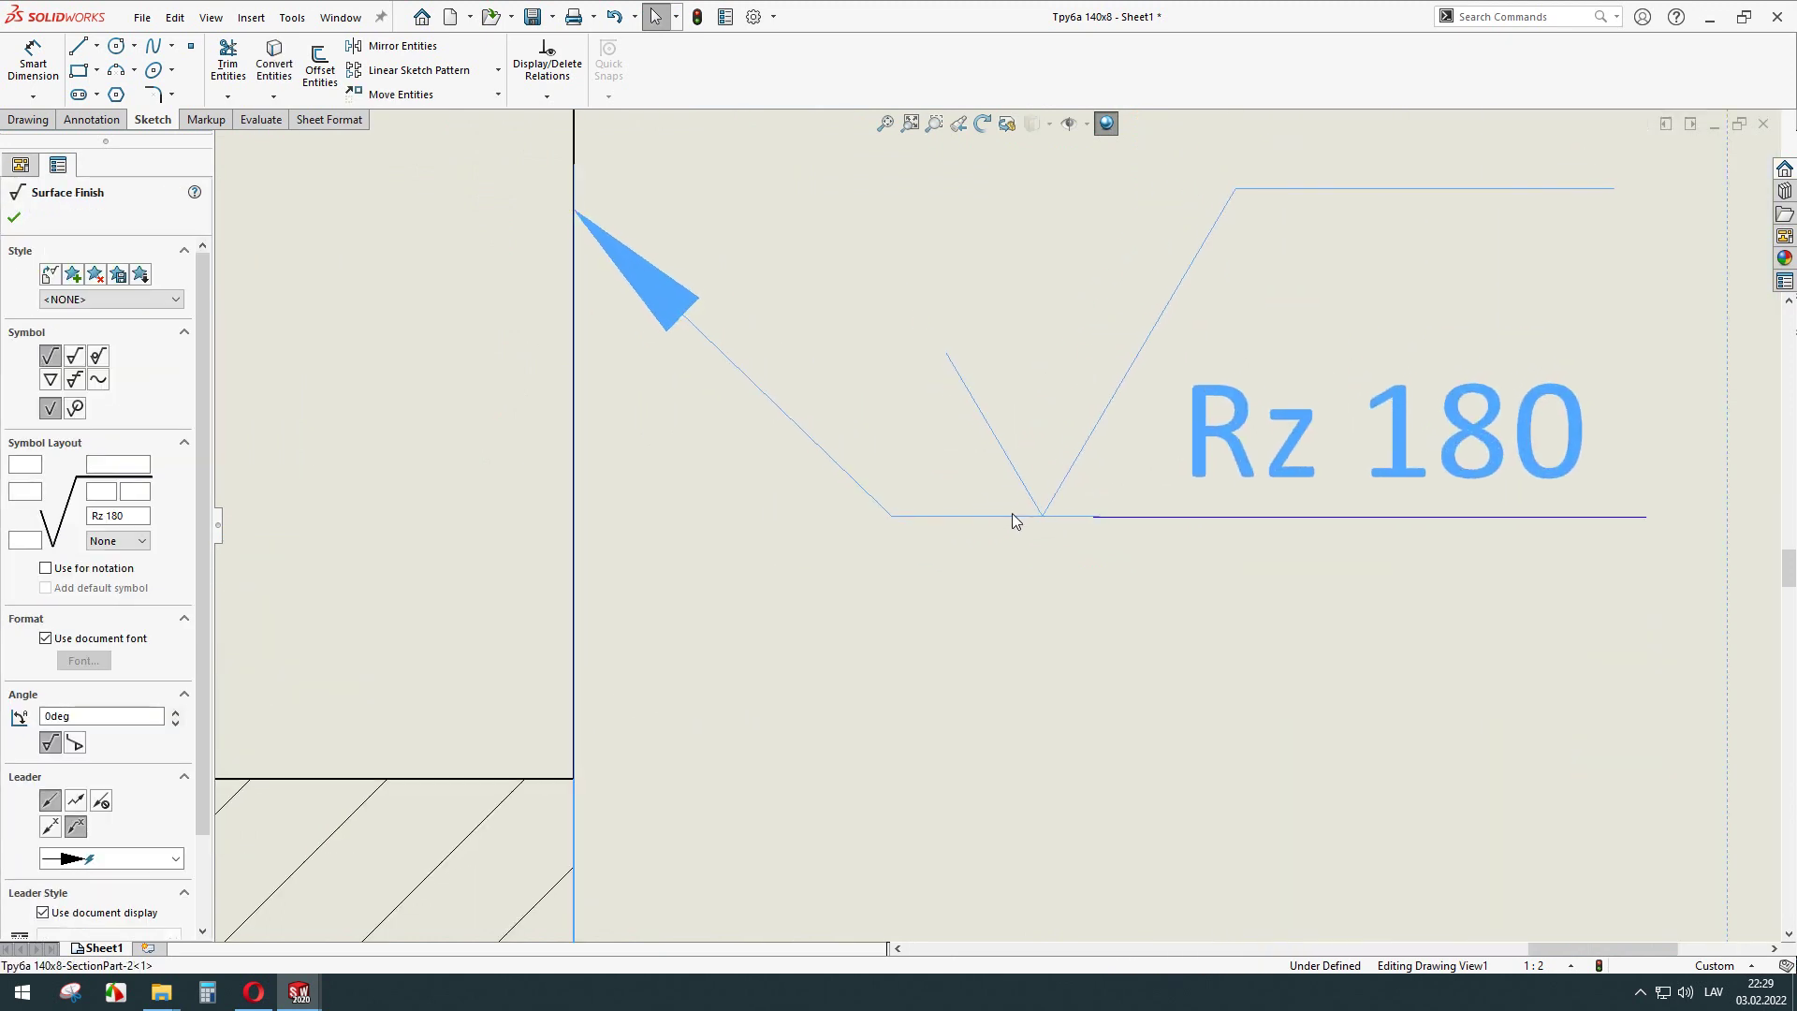
{"action": "scroll", "coordinate": [1064, 521], "scroll_direction": "down", "scroll_amount": 2}
{"action": "scroll", "coordinate": [1065, 522], "scroll_direction": "down", "scroll_amount": 2}
{"action": "scroll", "coordinate": [1058, 533], "scroll_direction": "down", "scroll_amount": 2}
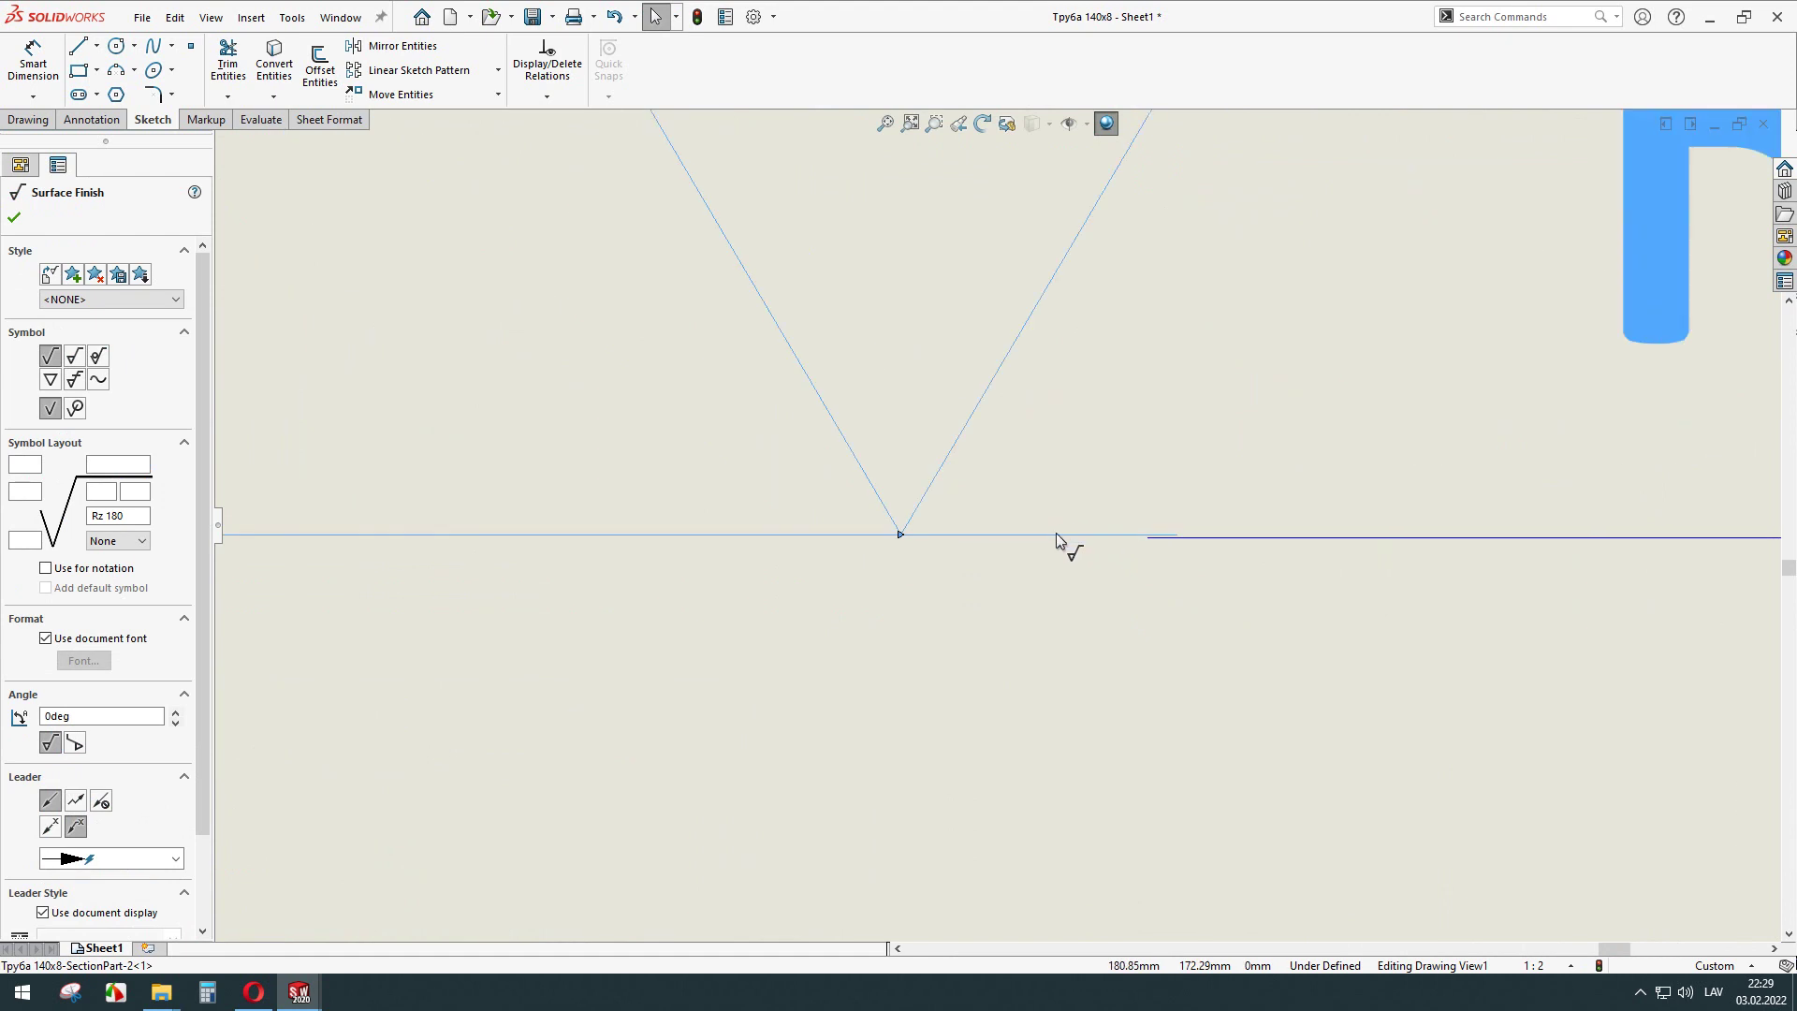
{"action": "scroll", "coordinate": [1064, 536], "scroll_direction": "up", "scroll_amount": 2}
{"action": "scroll", "coordinate": [1064, 535], "scroll_direction": "up", "scroll_amount": 1}
{"action": "key", "text": "Escape"}
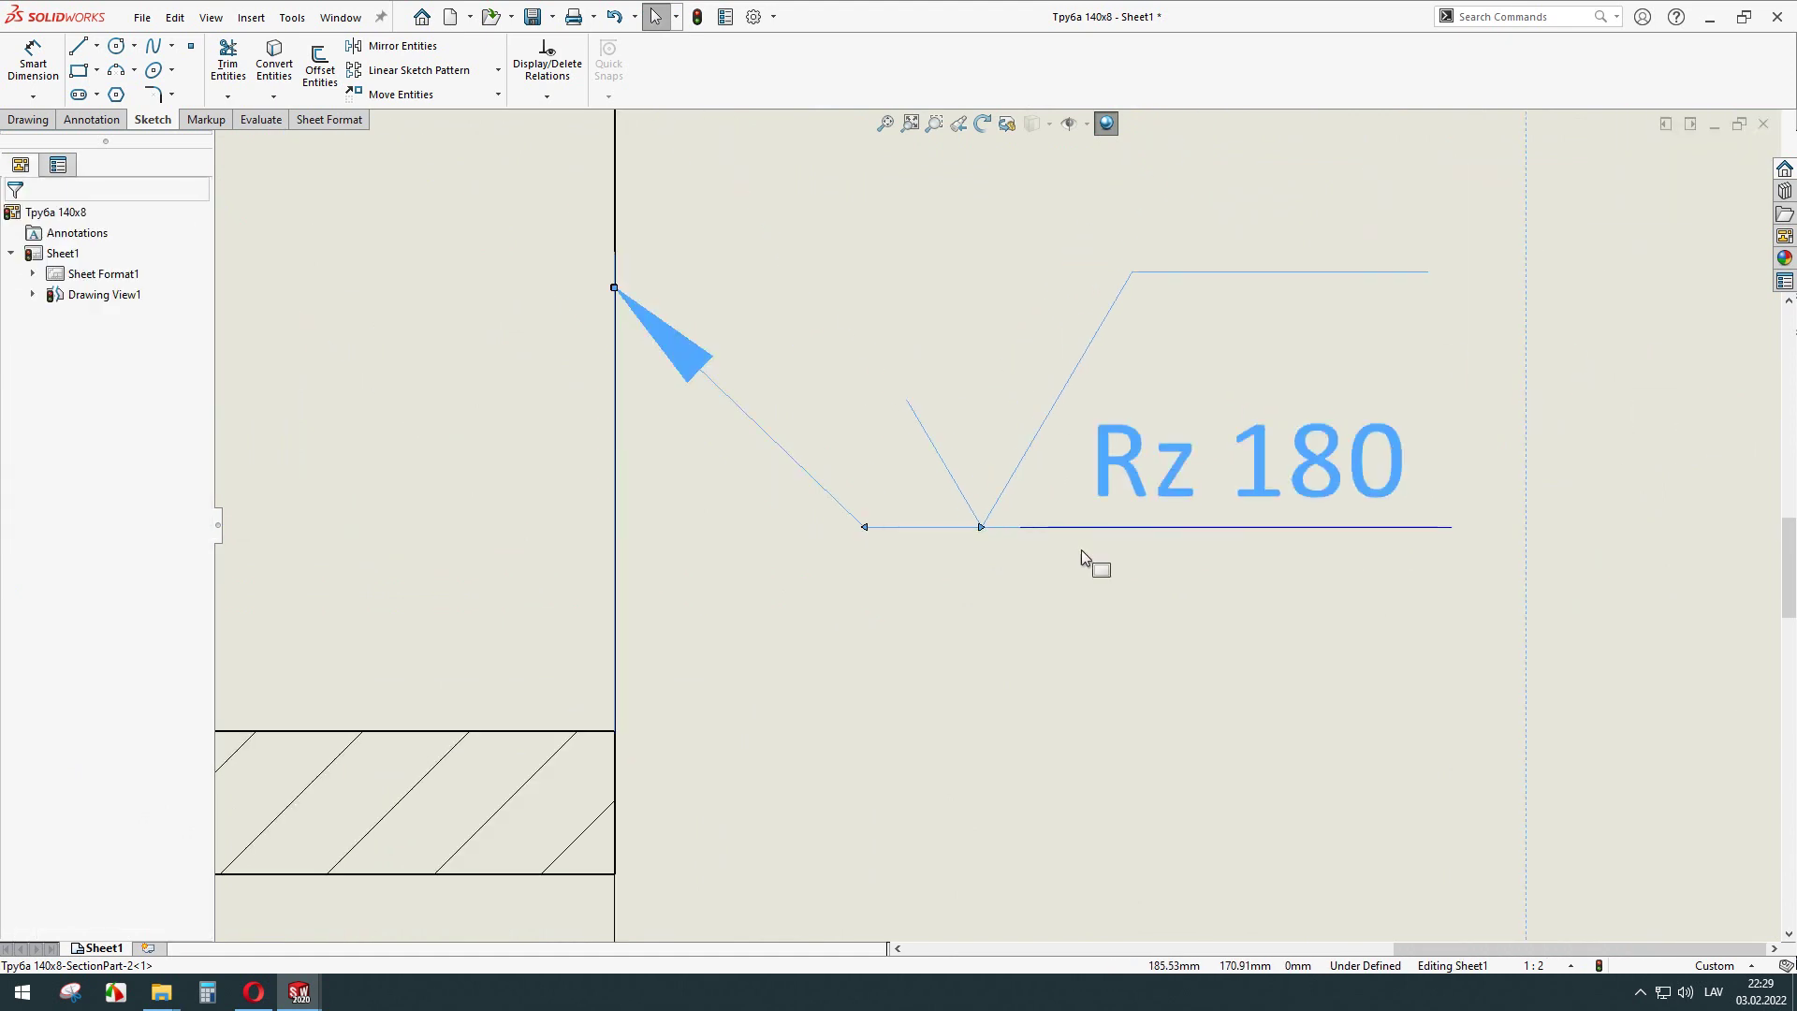
{"action": "scroll", "coordinate": [1081, 549], "scroll_direction": "up", "scroll_amount": 3}
{"action": "scroll", "coordinate": [1060, 537], "scroll_direction": "up", "scroll_amount": 3}
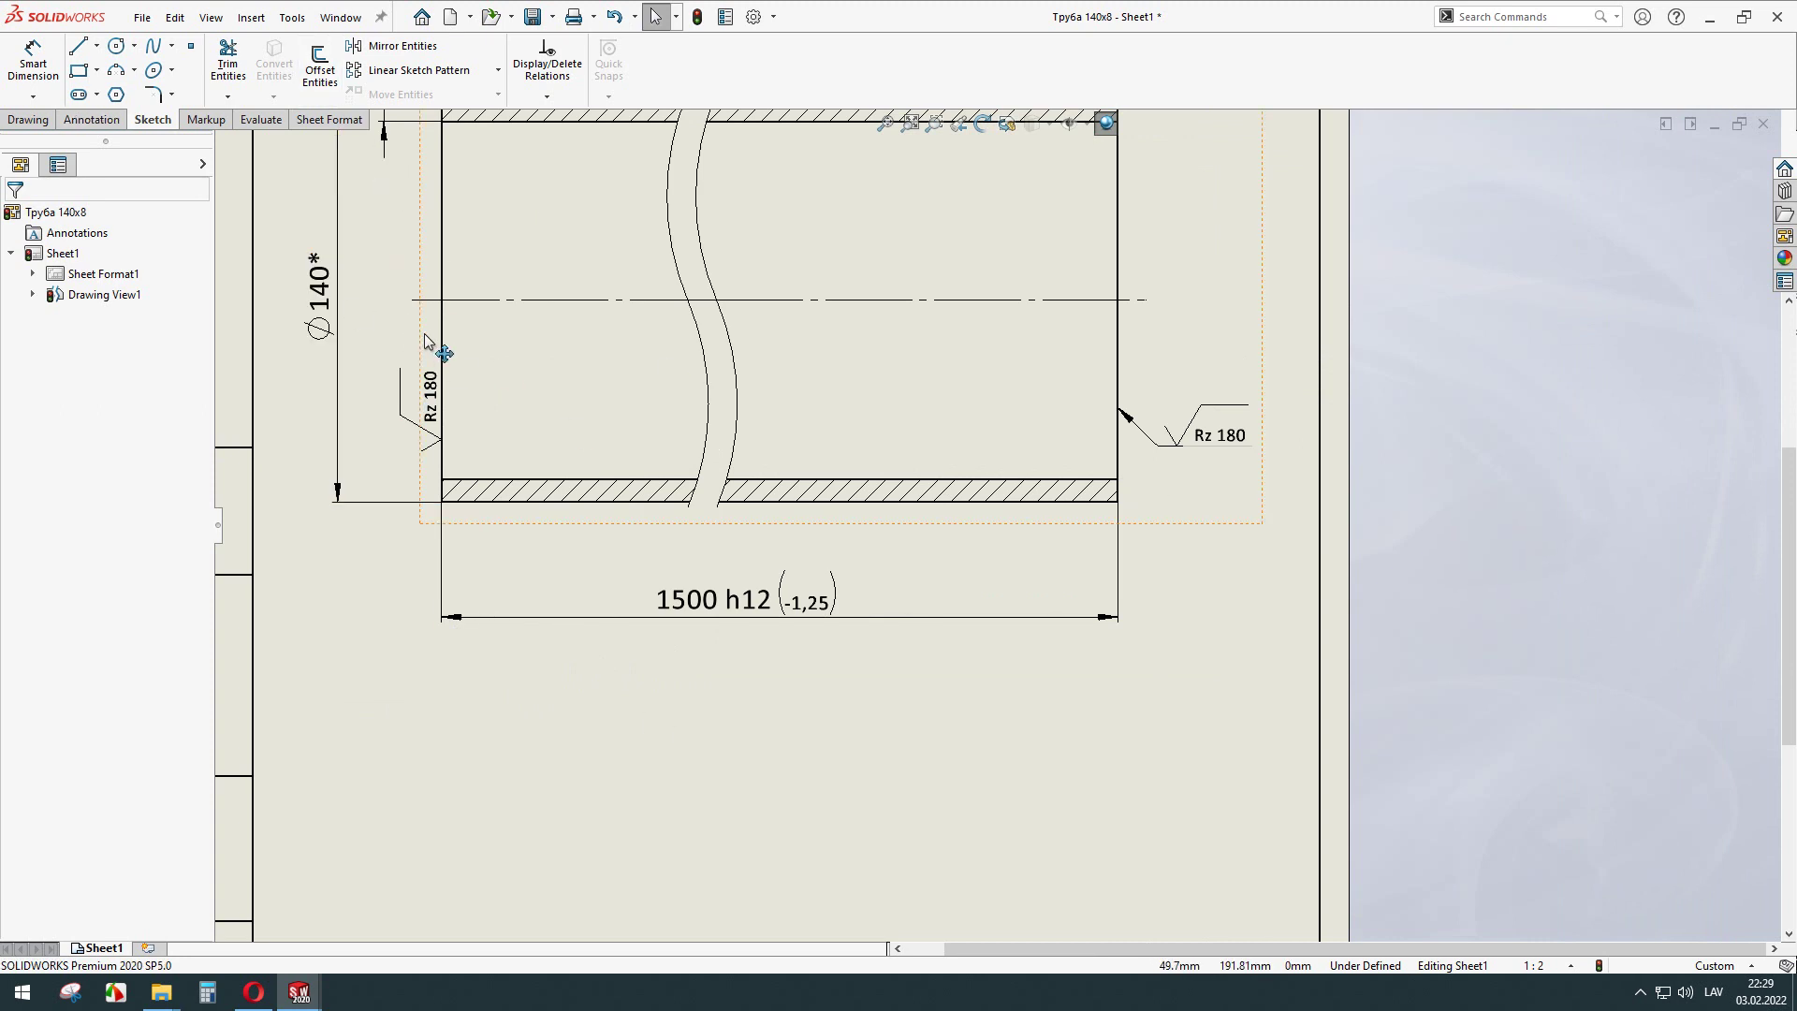
Place a parallelism tolerance frame with value 2 below the 1500 h12 dimension.
{"action": "double_click", "coordinate": [562, 374]}
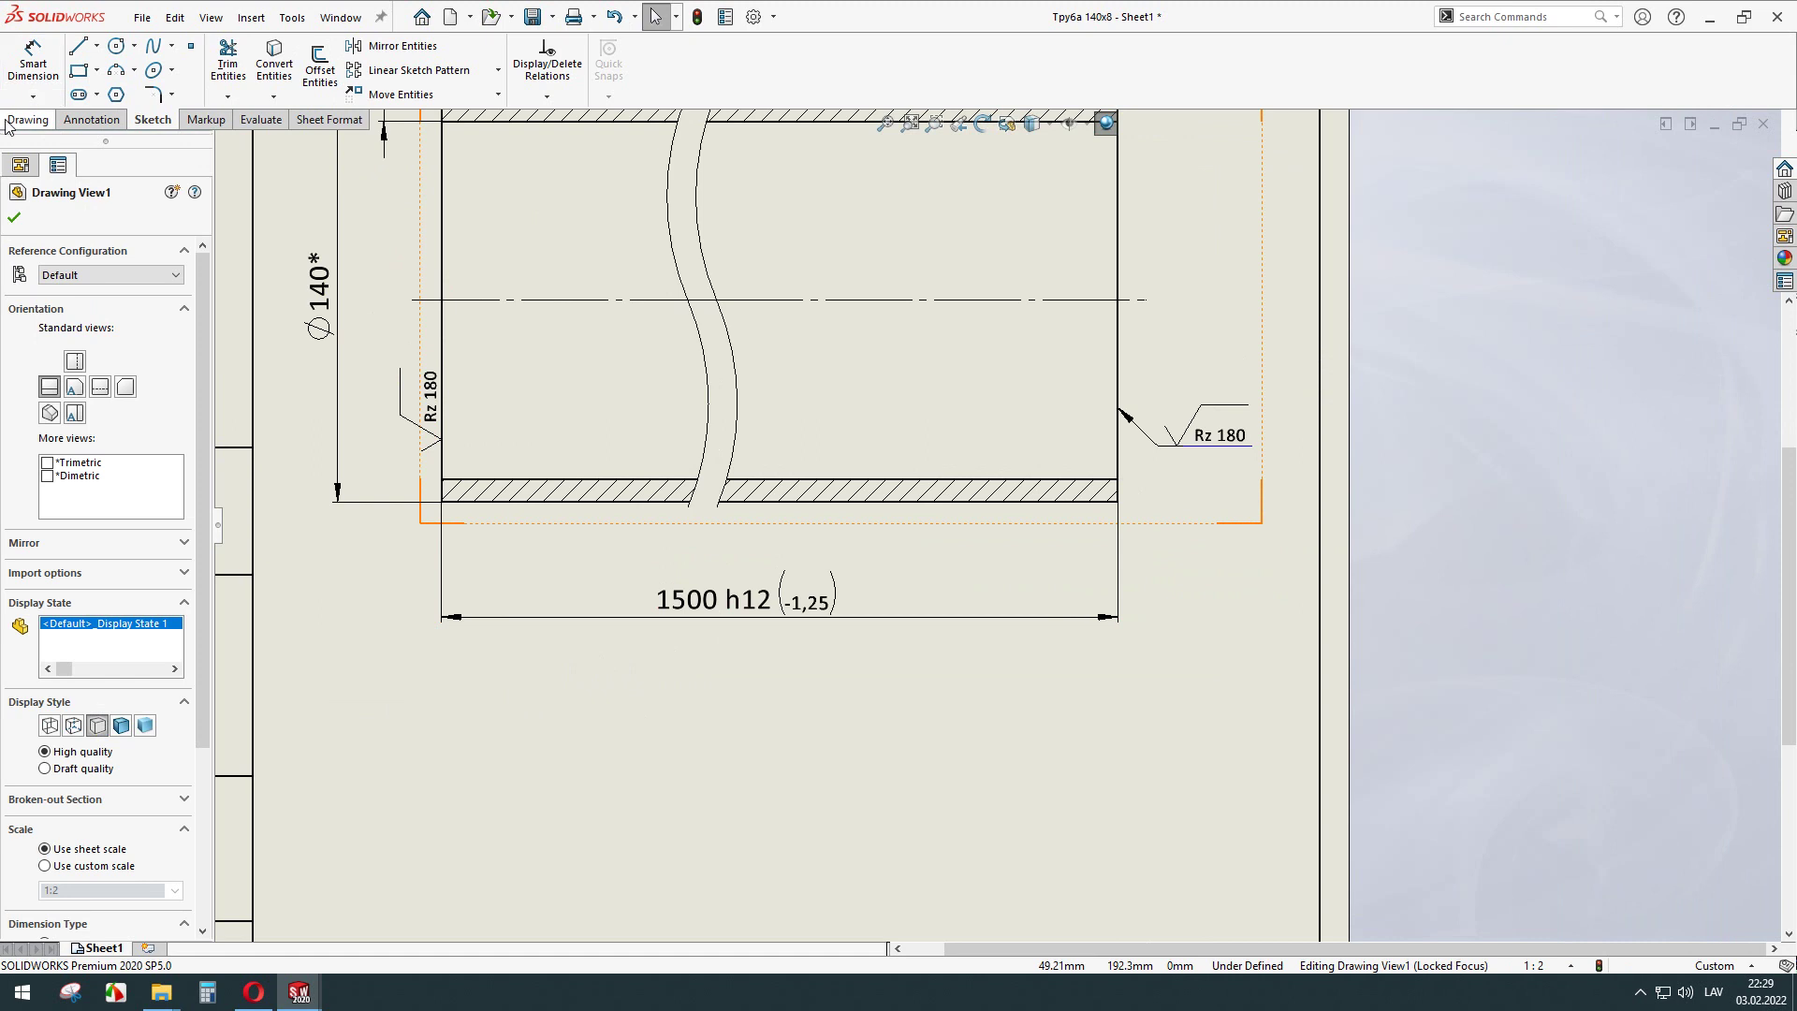
{"action": "left_click", "coordinate": [93, 121]}
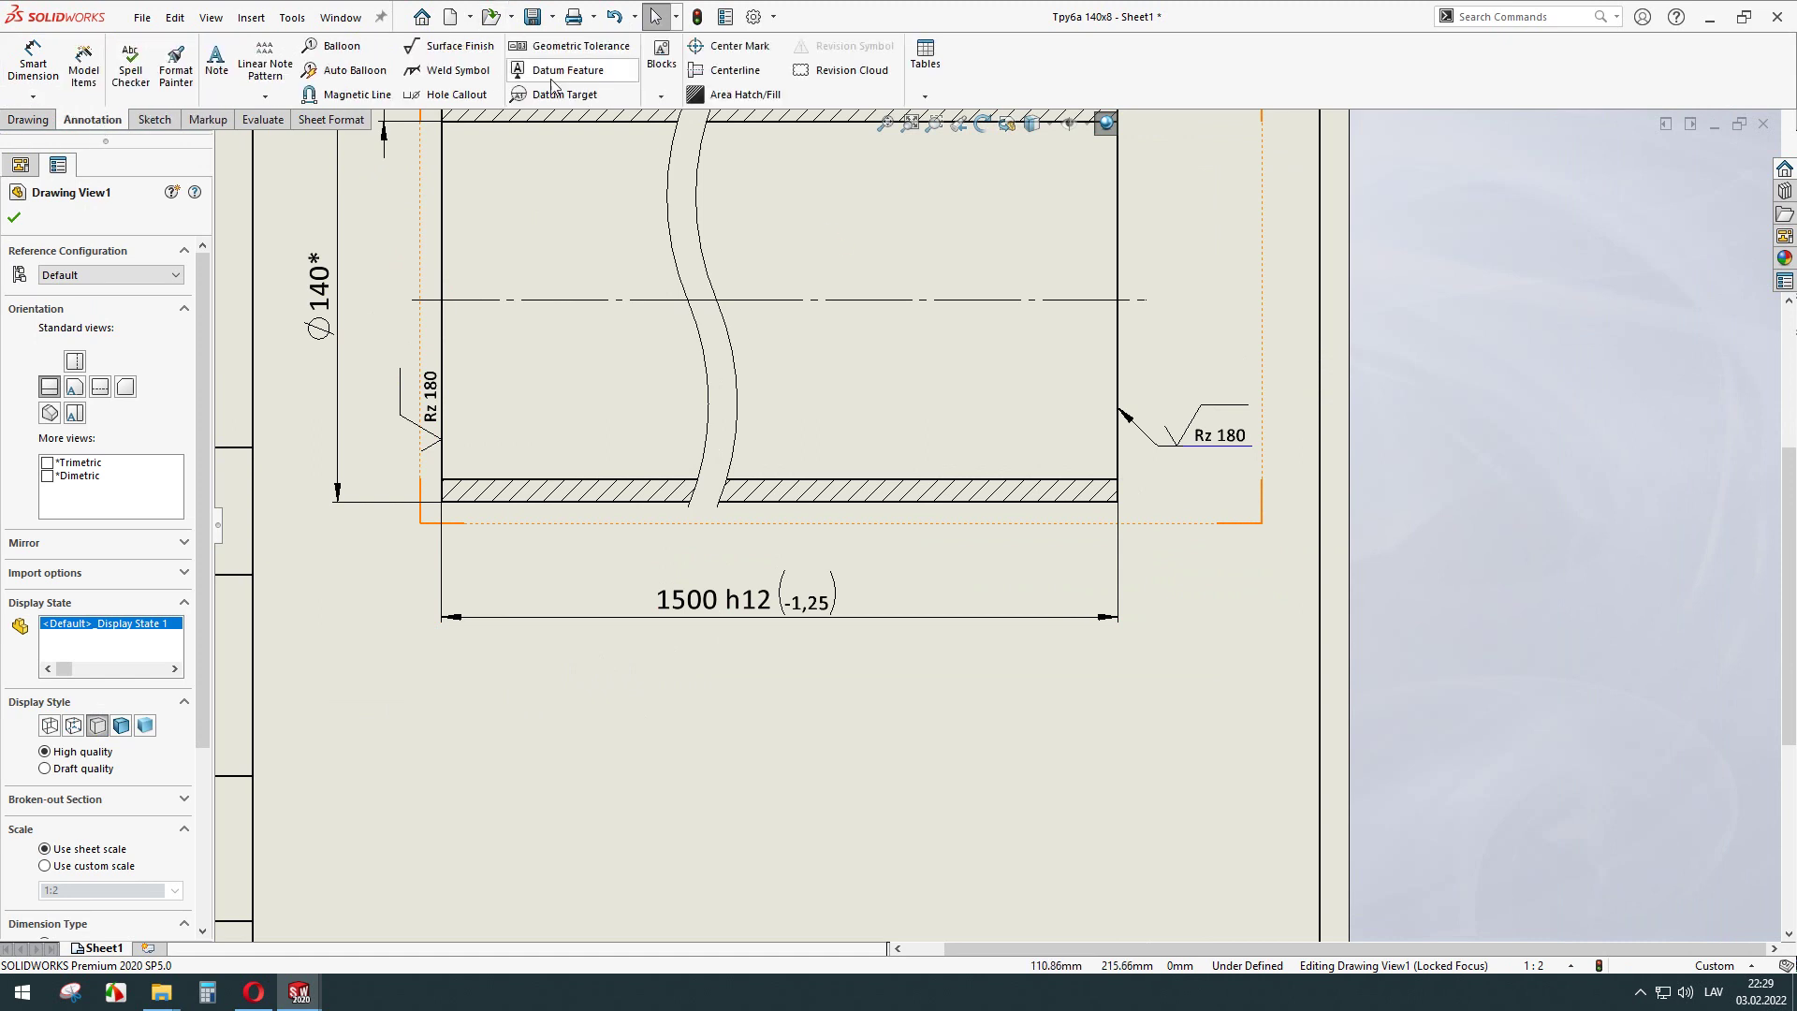
{"action": "left_click", "coordinate": [595, 53]}
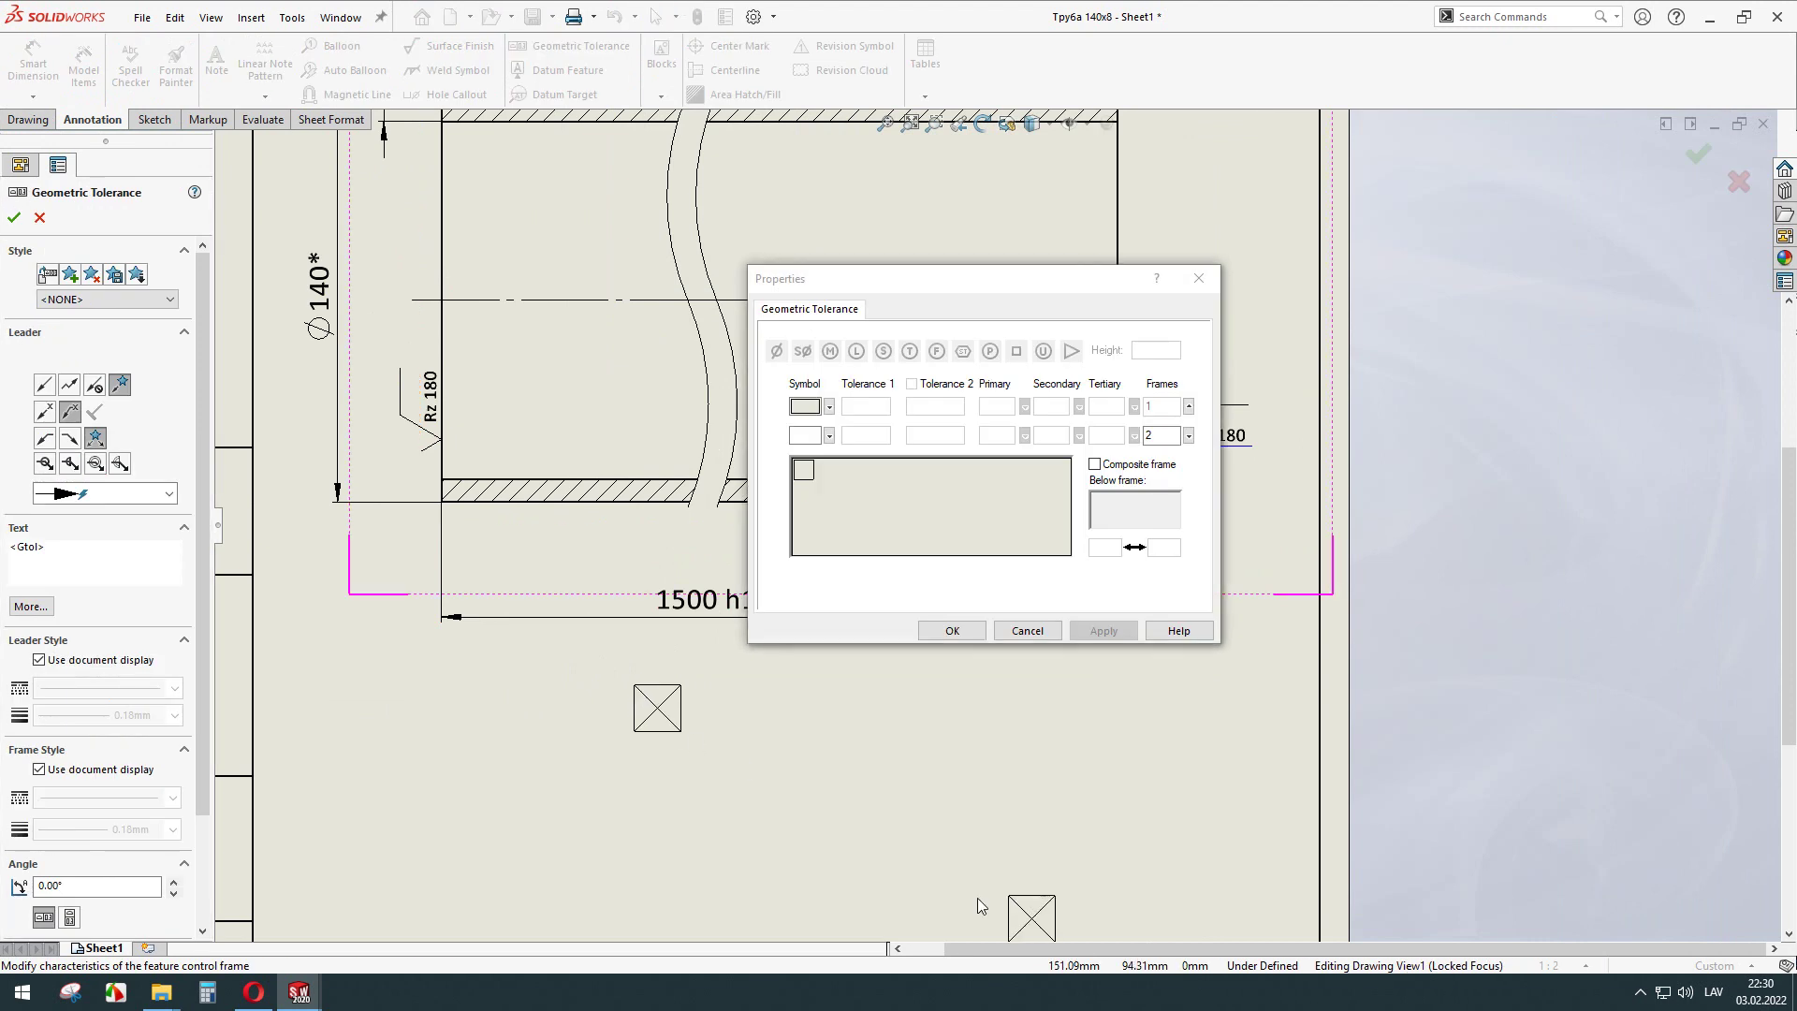
{"action": "key", "text": "Escape"}
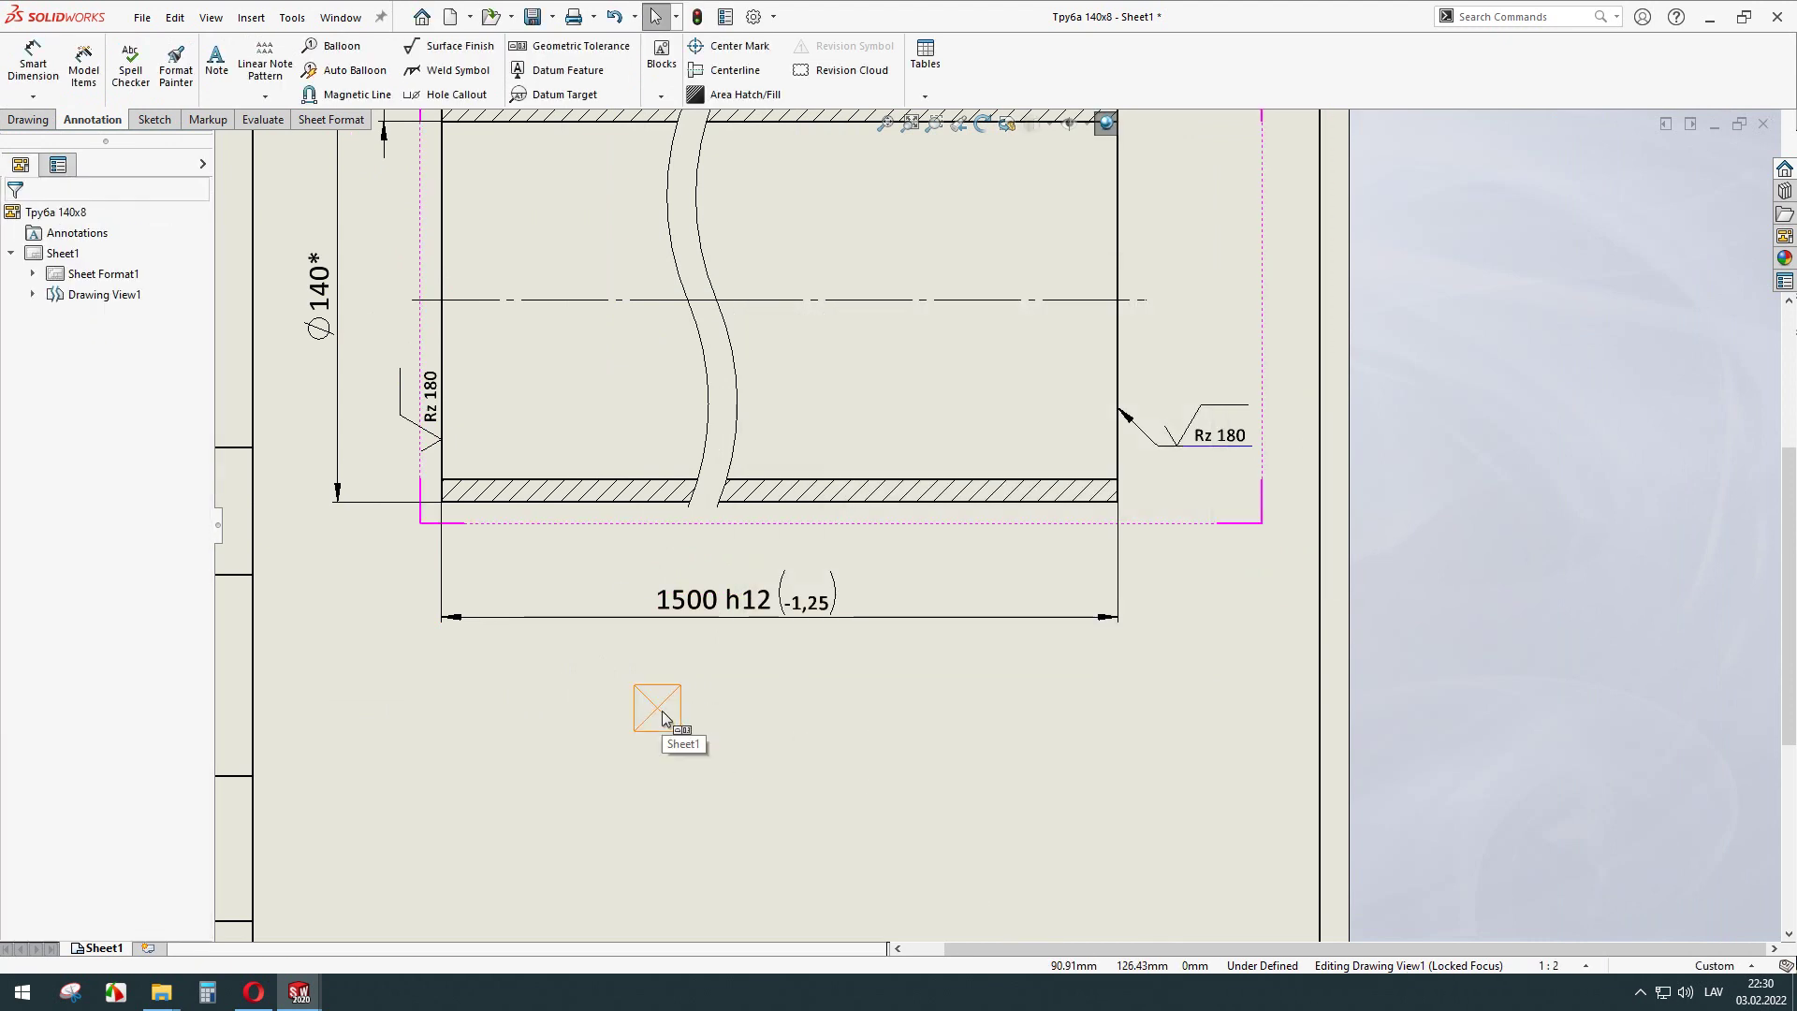
{"action": "double_click", "coordinate": [668, 711]}
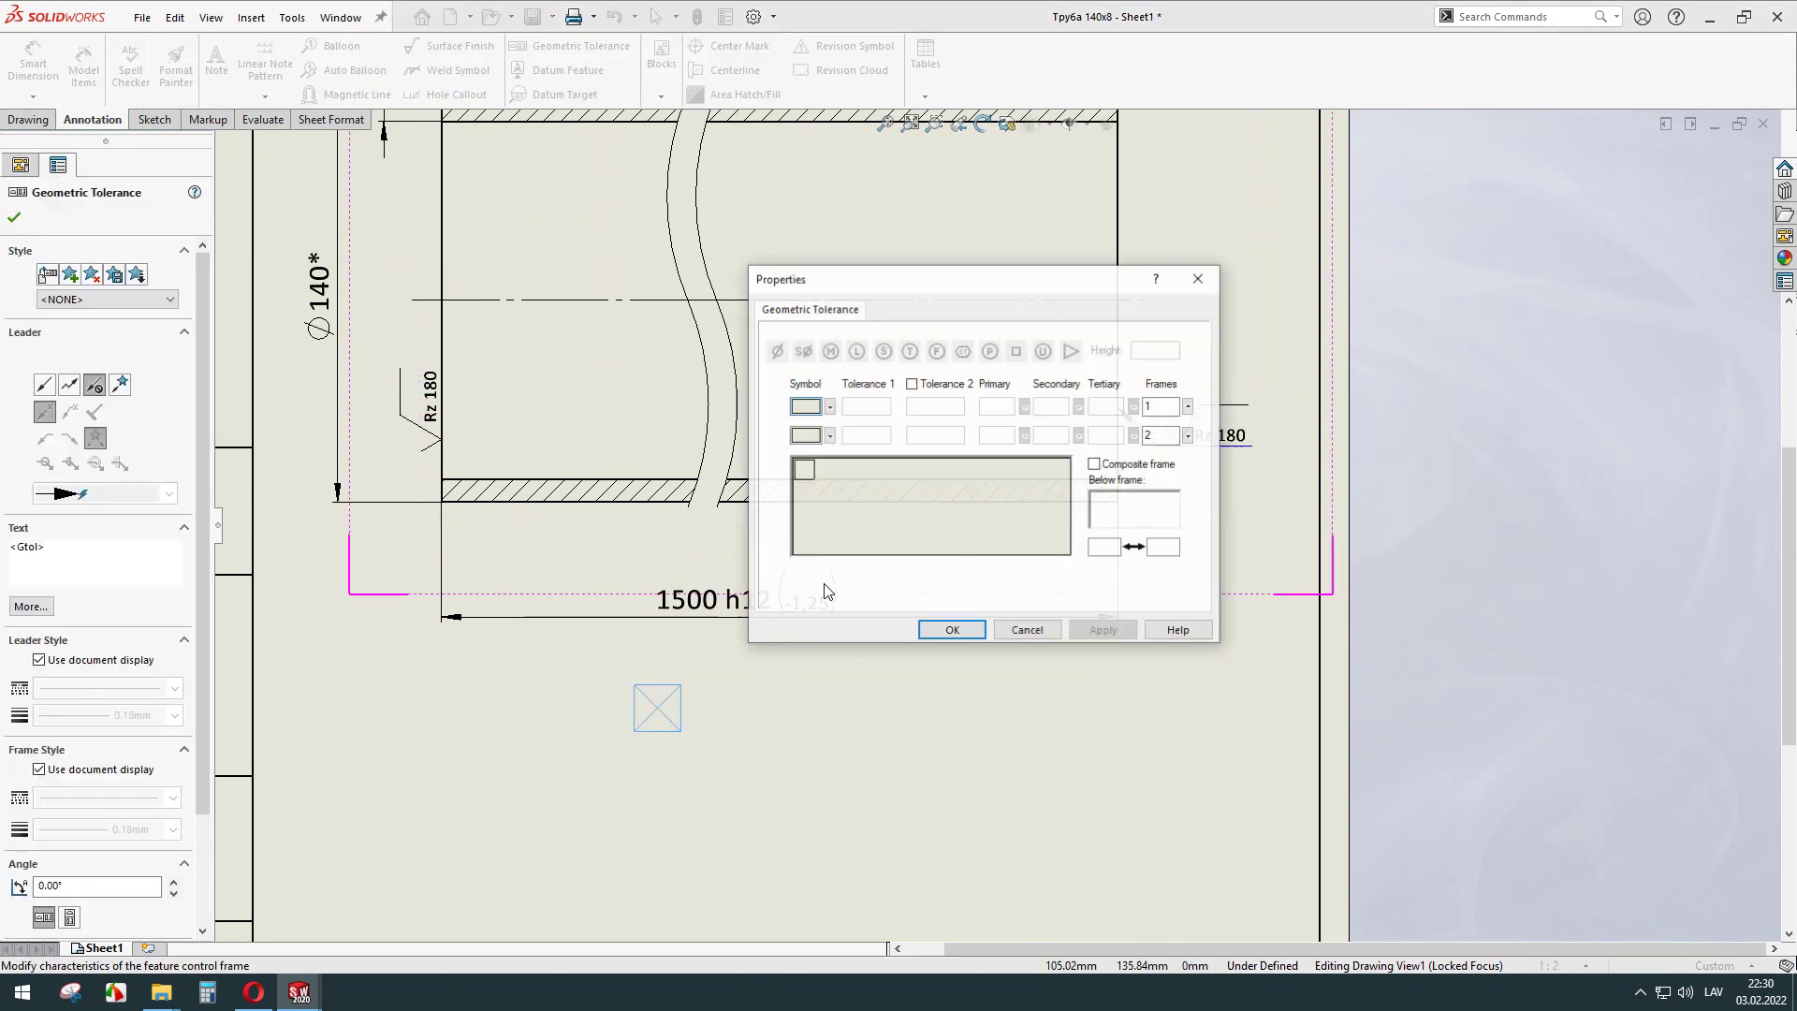
{"action": "left_click", "coordinate": [830, 409]}
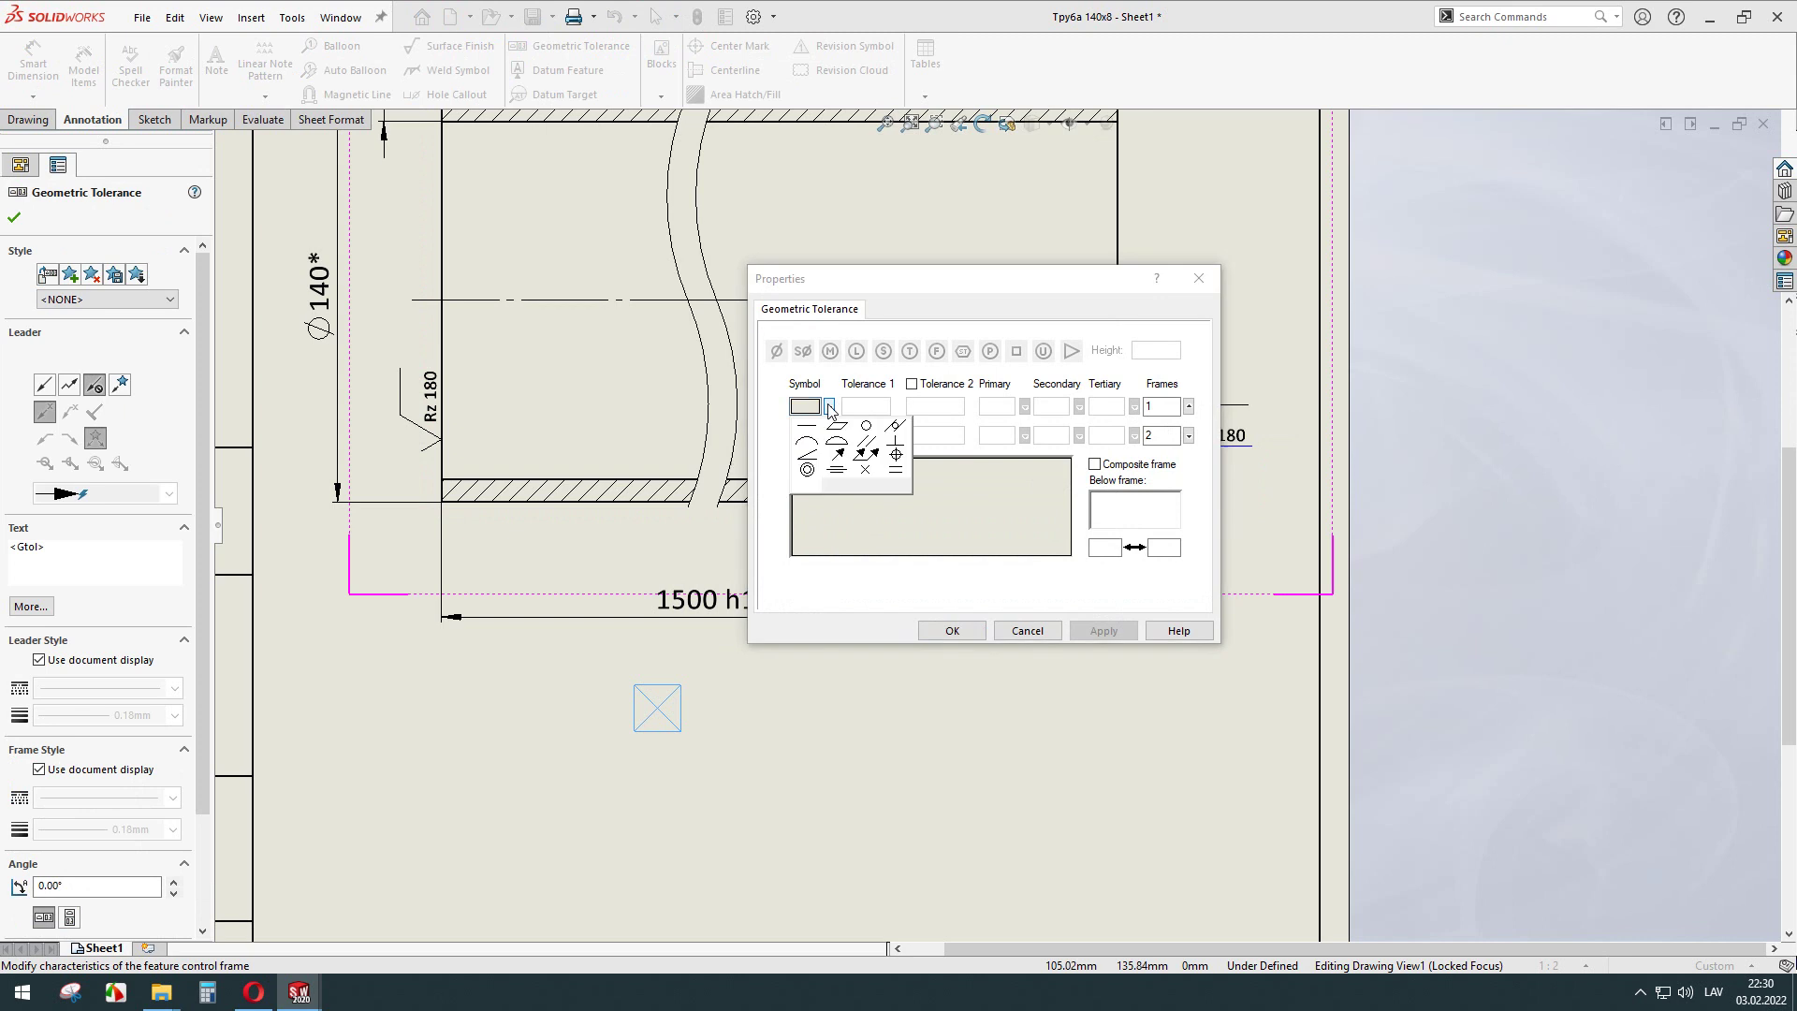
{"action": "left_click", "coordinate": [869, 448]}
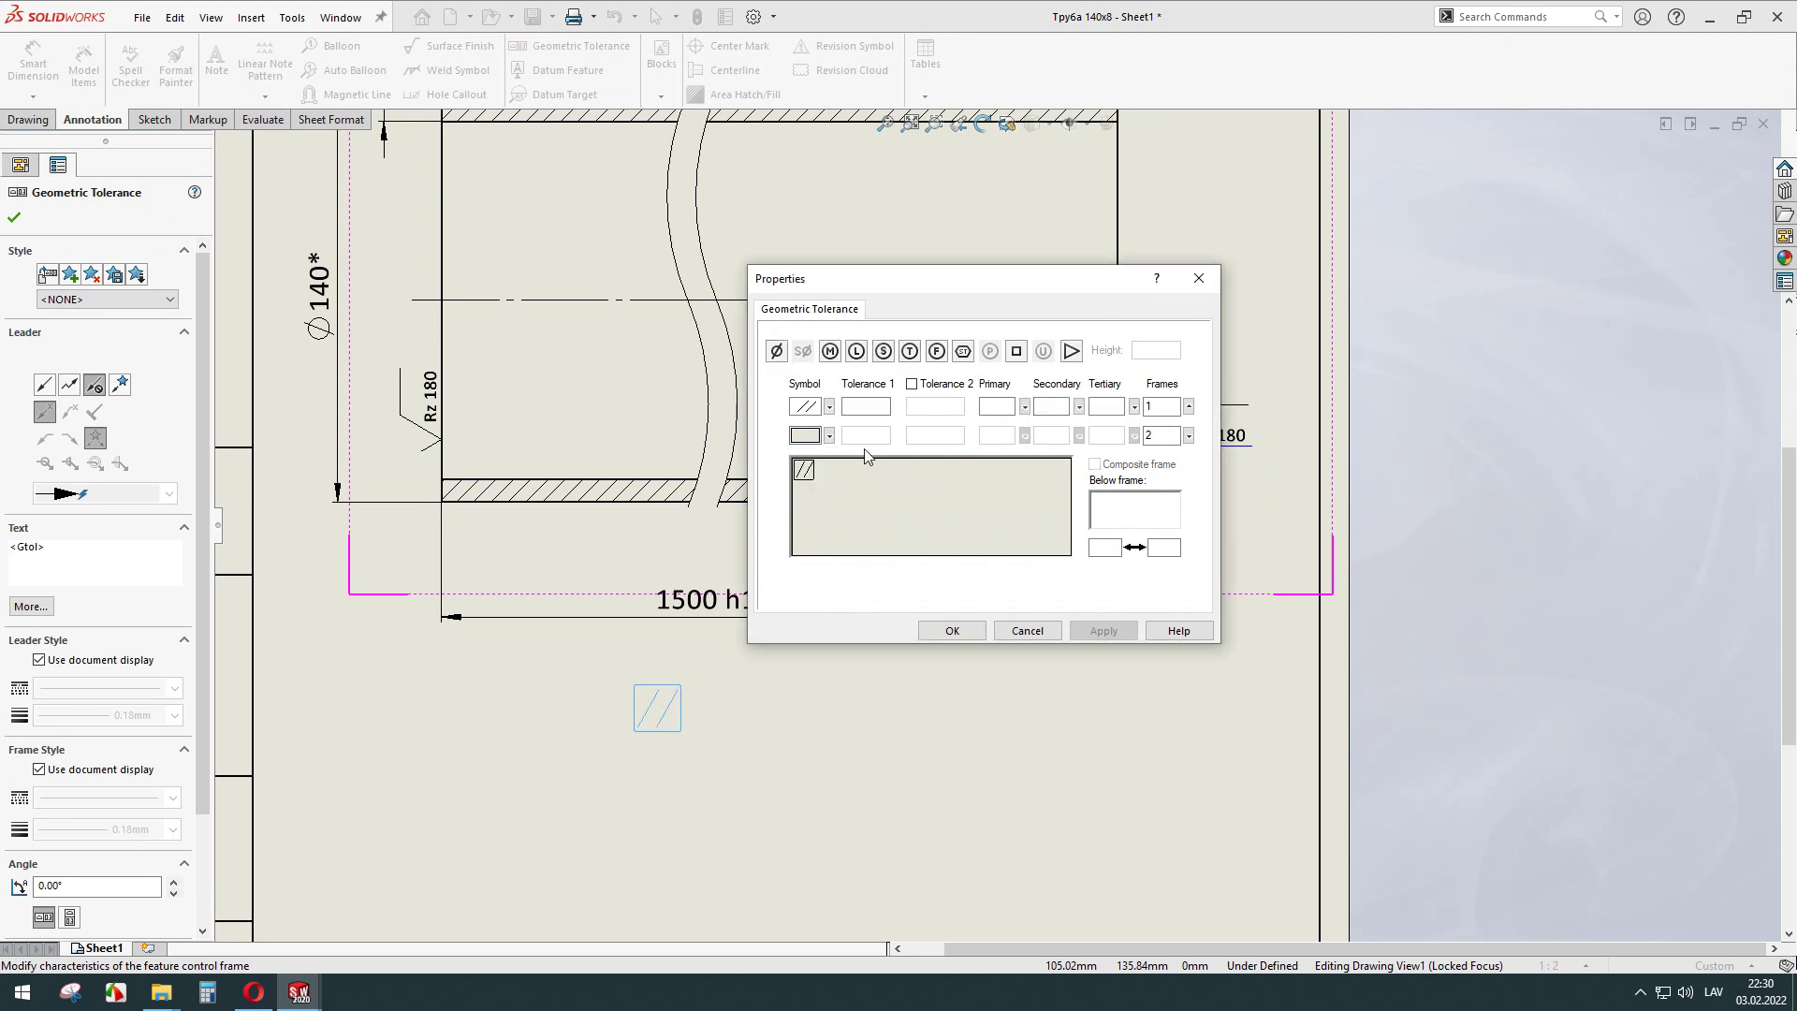
{"action": "left_click", "coordinate": [873, 406]}
{"action": "type", "text": "2"}
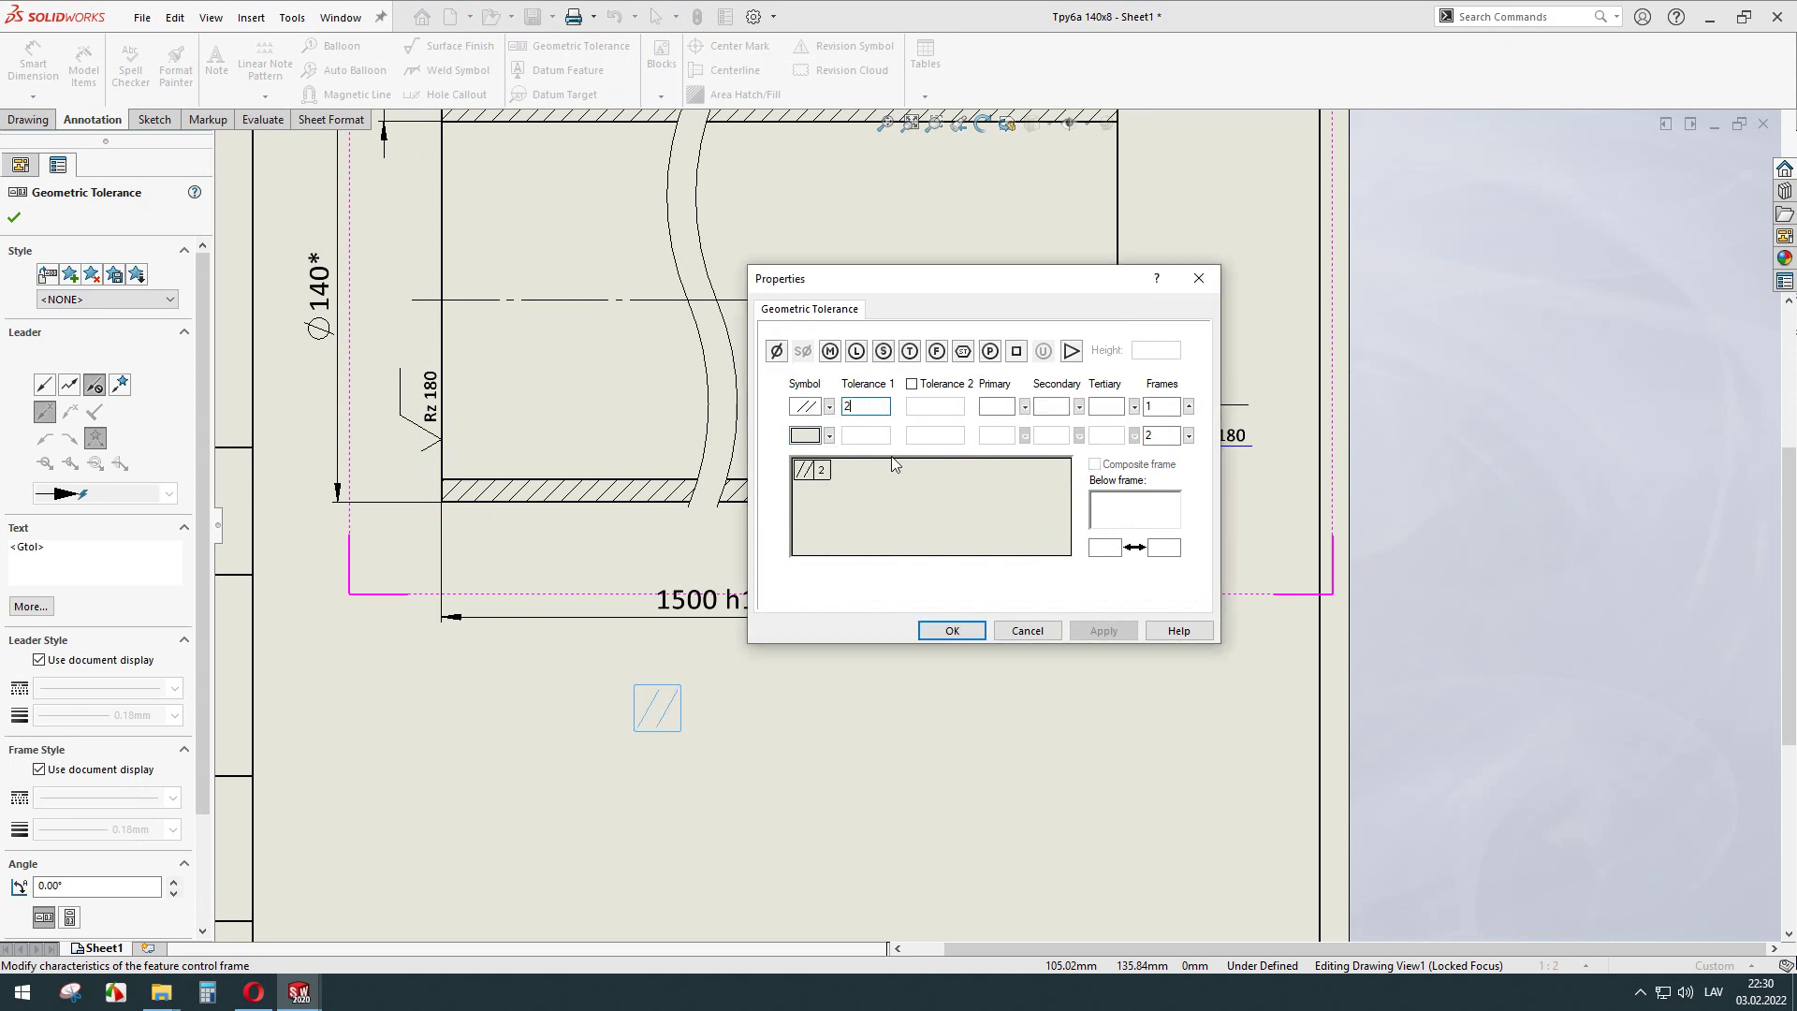
{"action": "left_click", "coordinate": [952, 630]}
{"action": "left_click", "coordinate": [703, 696]}
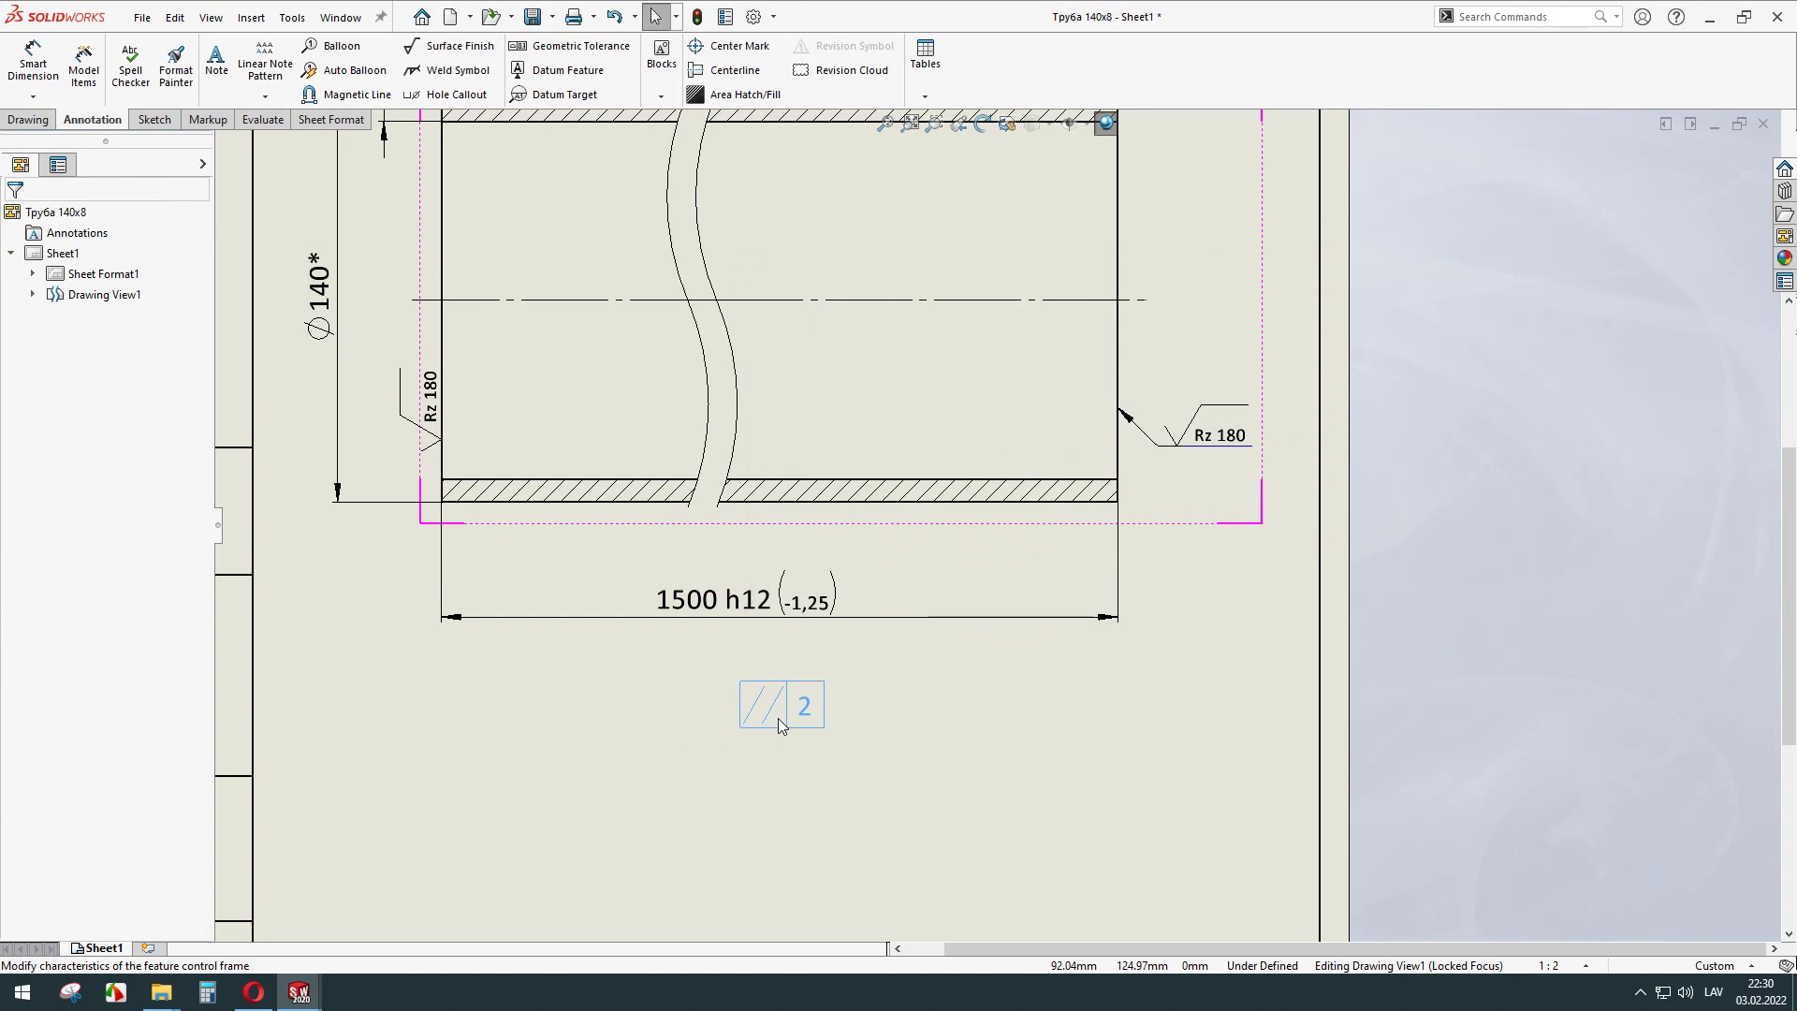
Give the // 2 frame a bent leader to the left plus a copied leader to the right.
{"action": "left_click", "coordinate": [778, 717]}
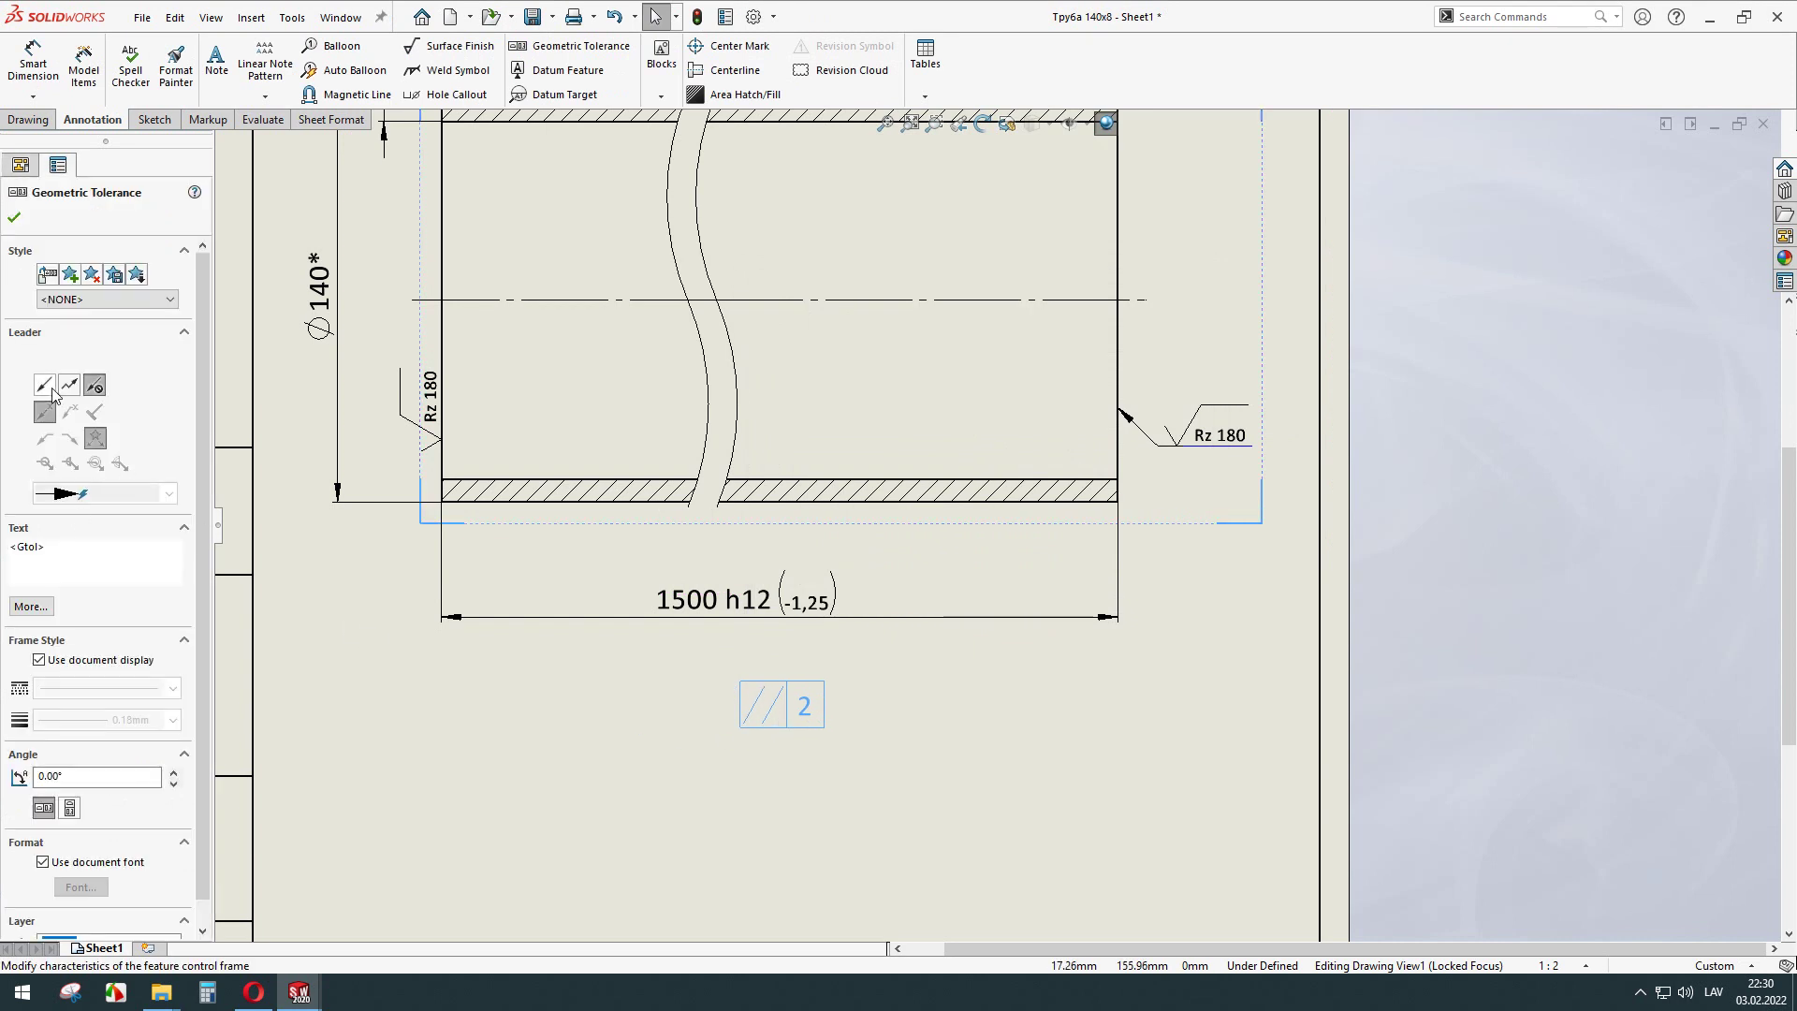
{"action": "left_click", "coordinate": [69, 385]}
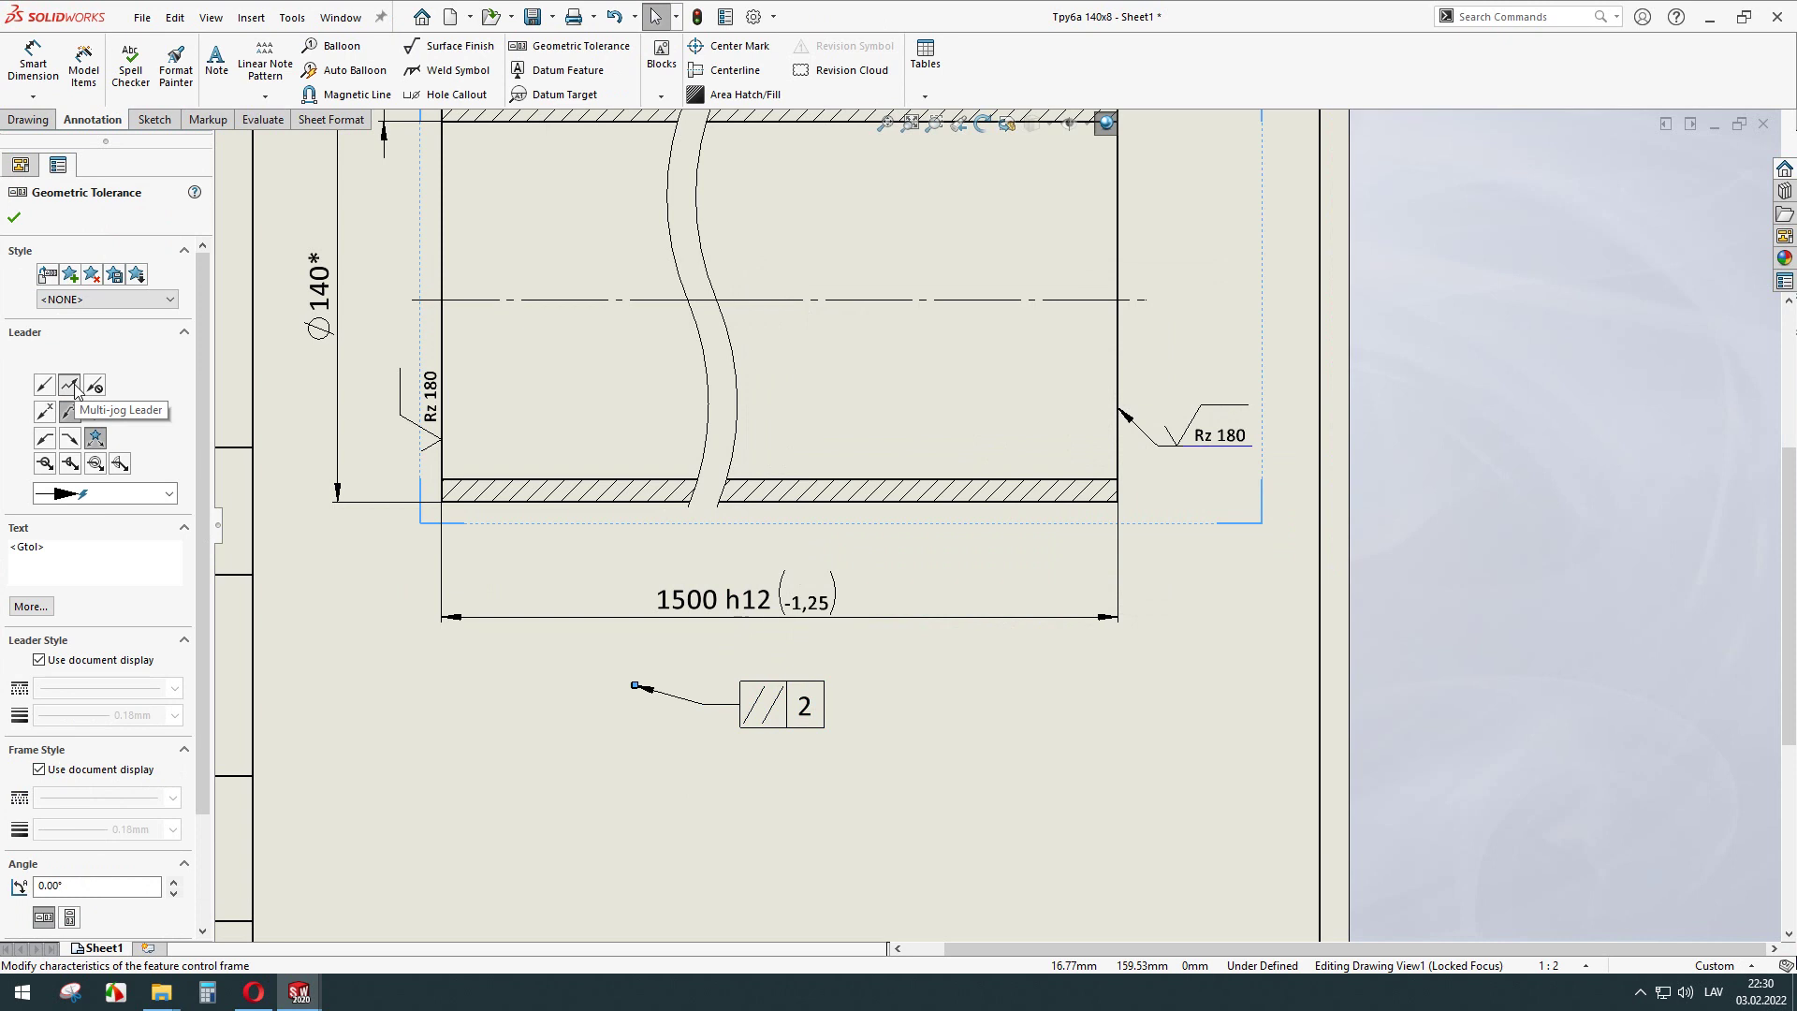
{"action": "left_click", "coordinate": [640, 713]}
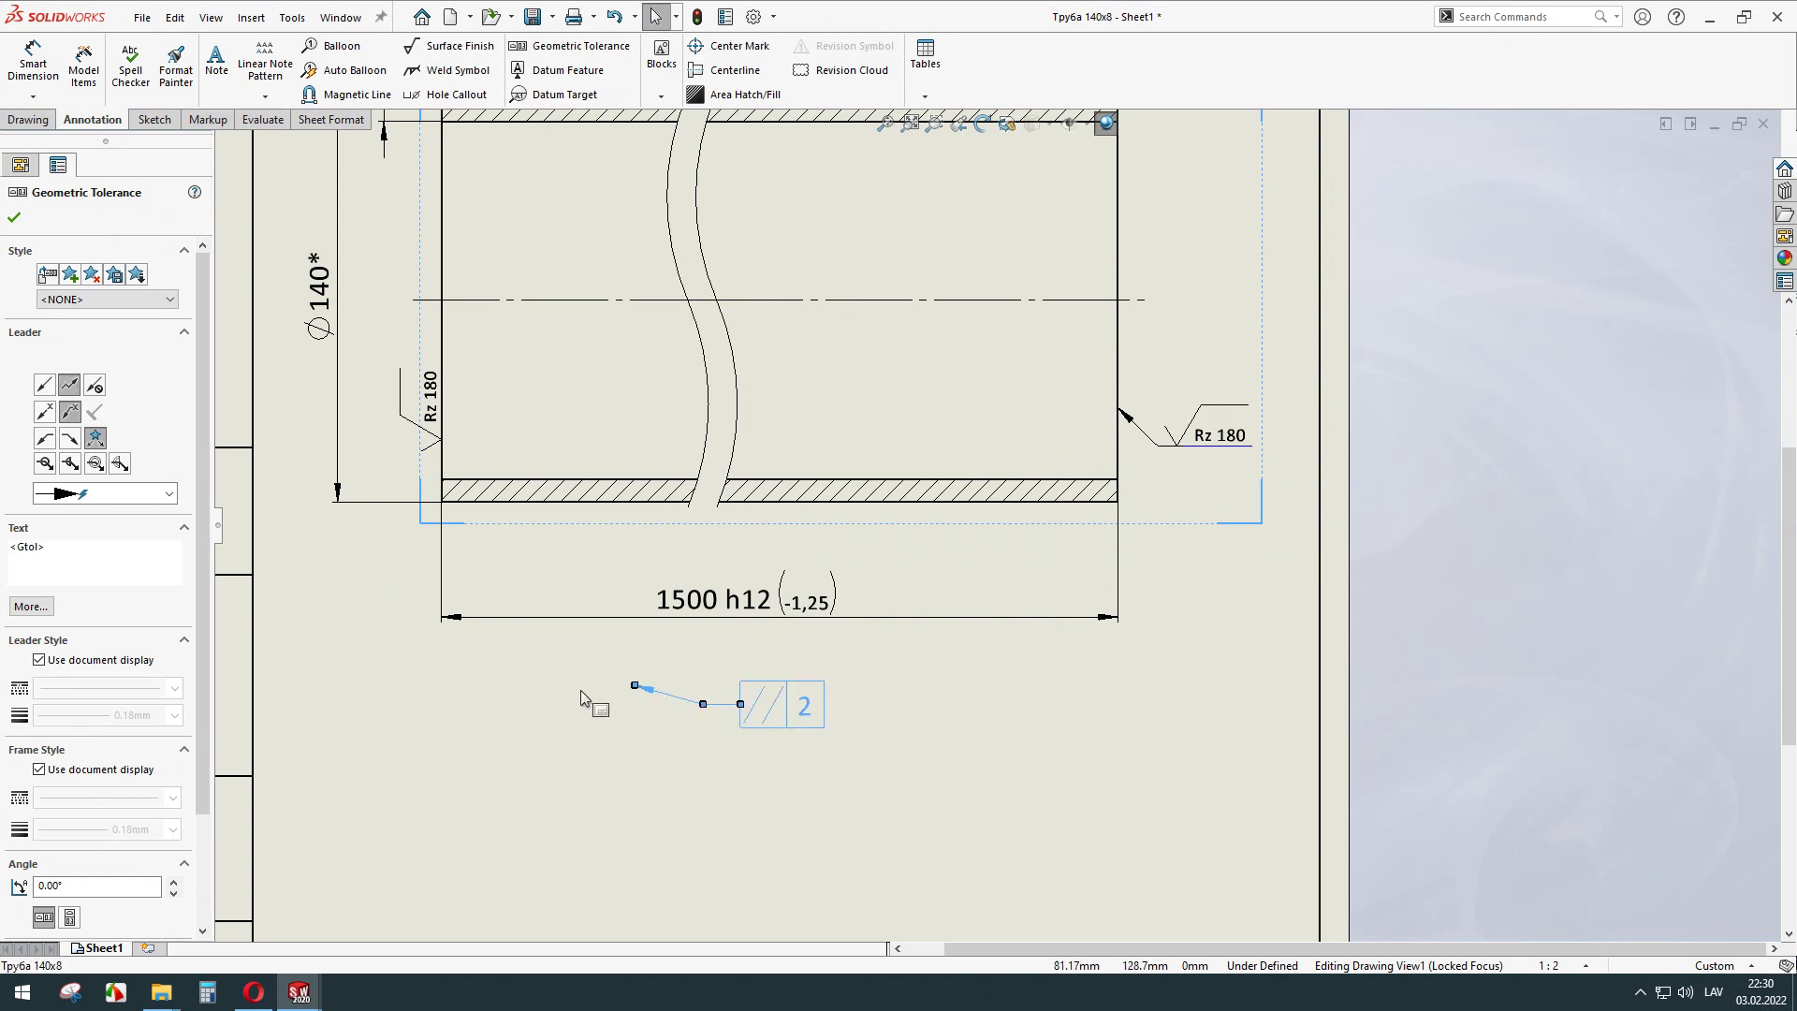
{"action": "left_click_drag", "start_coordinate": [635, 688], "coordinate": [440, 661]}
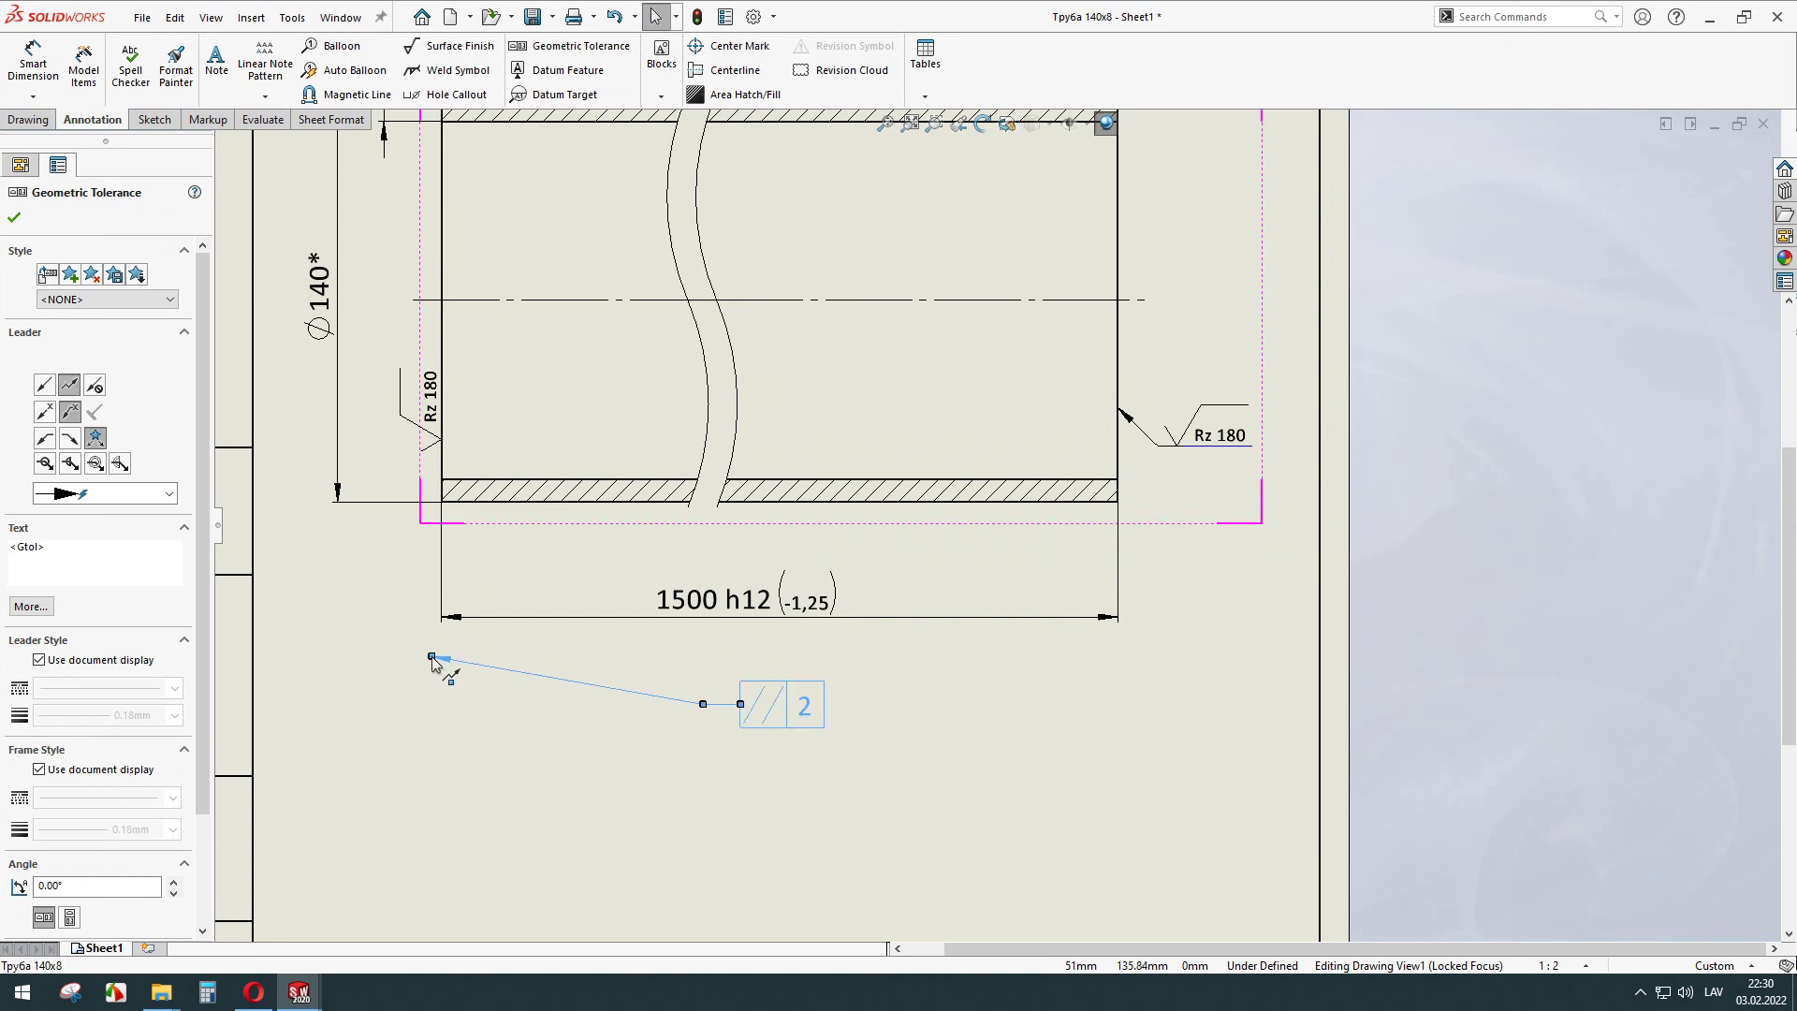
{"action": "key", "text": "Escape"}
{"action": "left_click", "coordinate": [438, 660]}
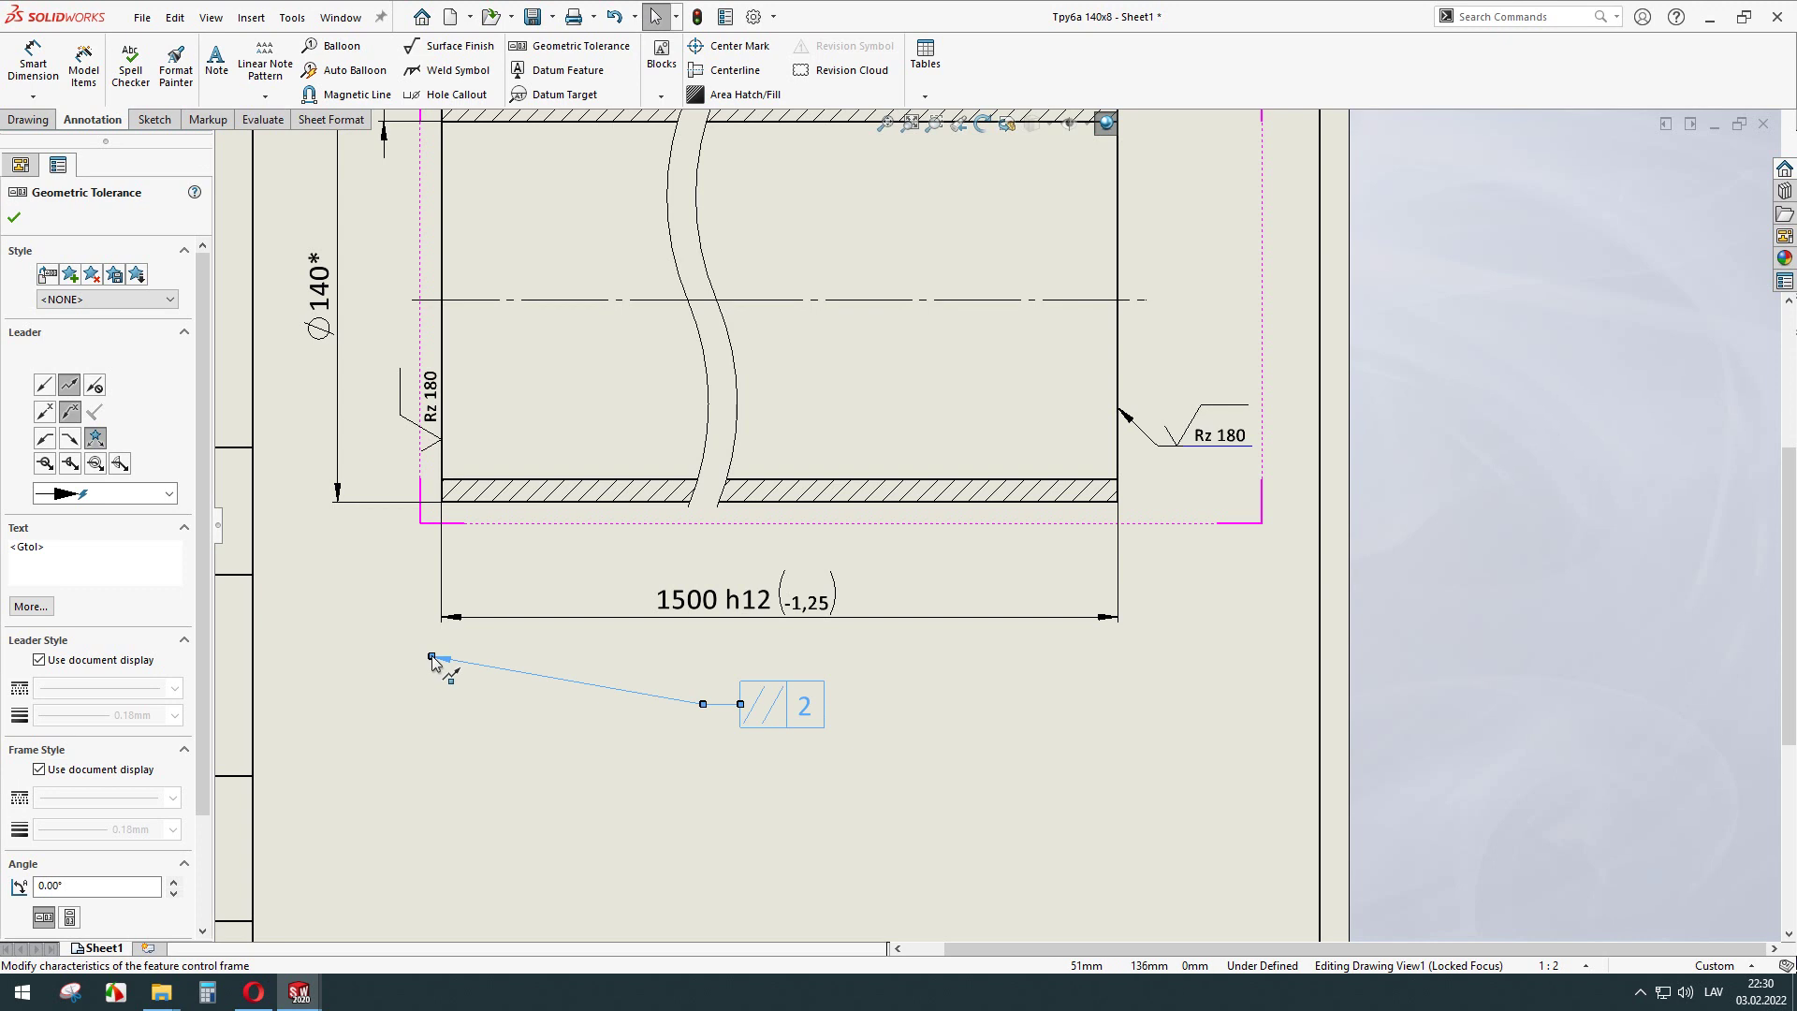
{"action": "left_click_drag", "start_coordinate": [432, 661], "coordinate": [510, 668]}
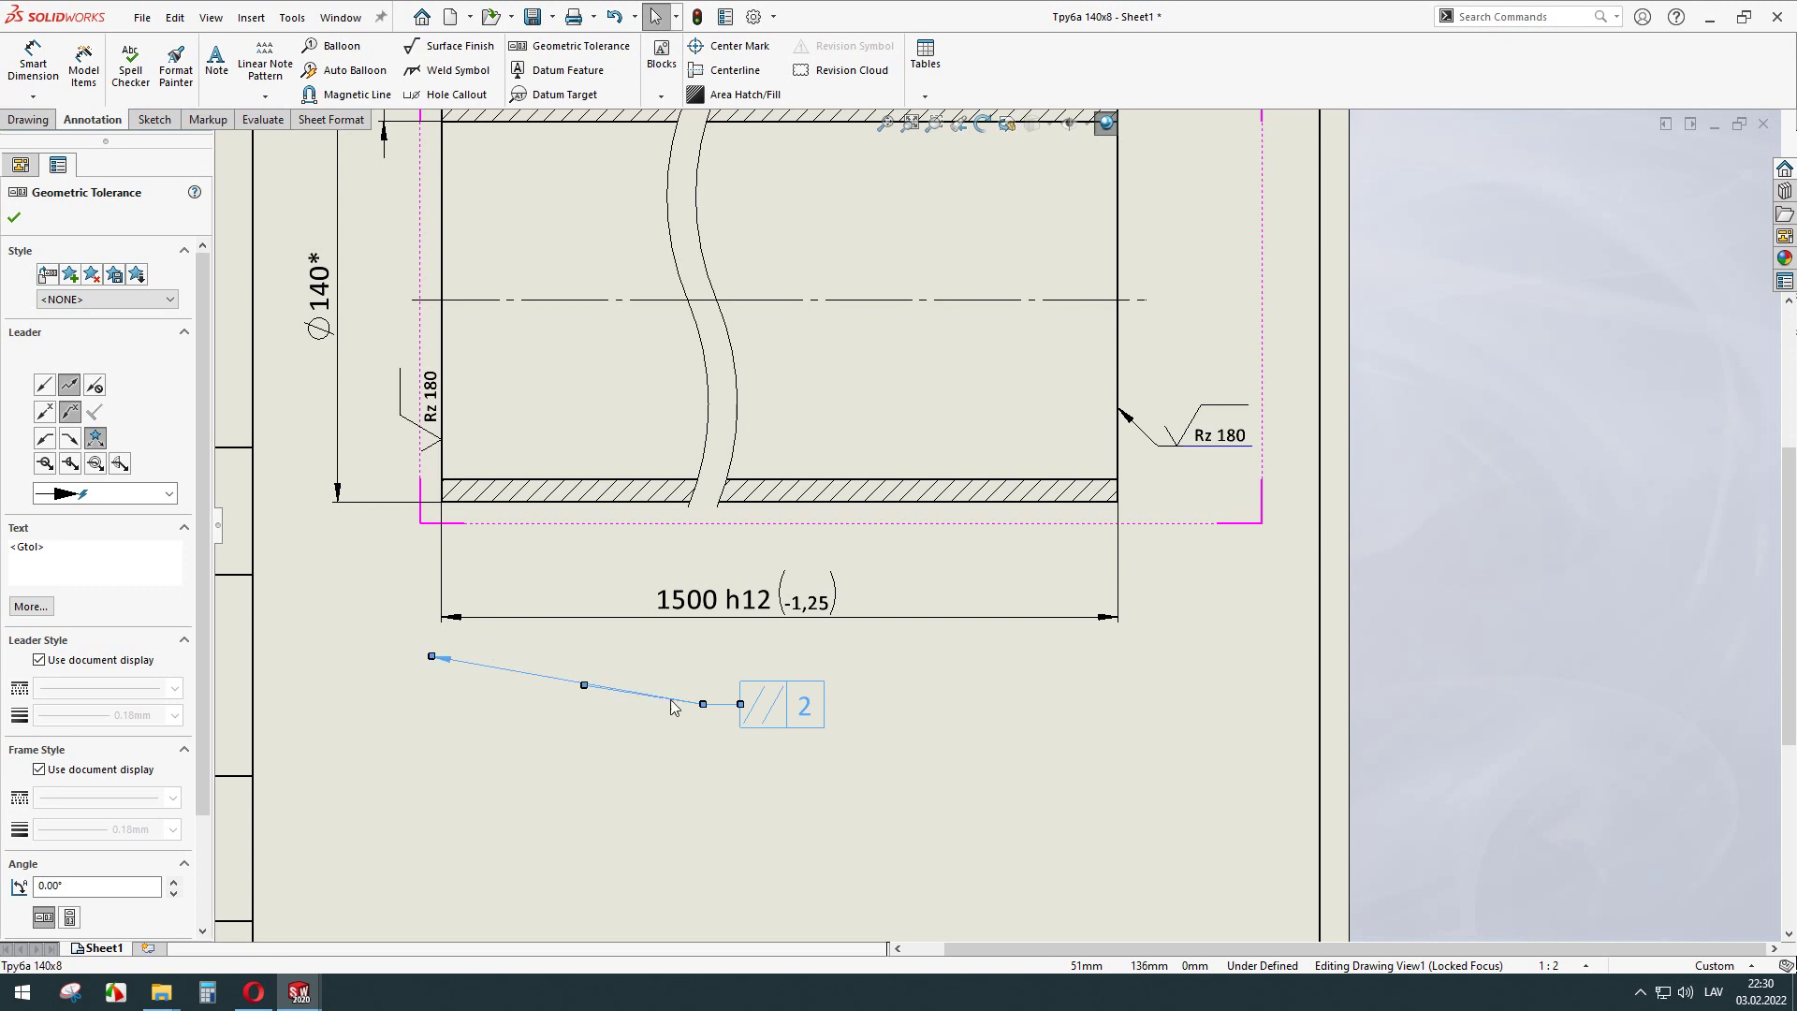
{"action": "left_click_drag", "start_coordinate": [703, 704], "coordinate": [1191, 658], "text": "ctrl"}
{"action": "key", "text": "Escape"}
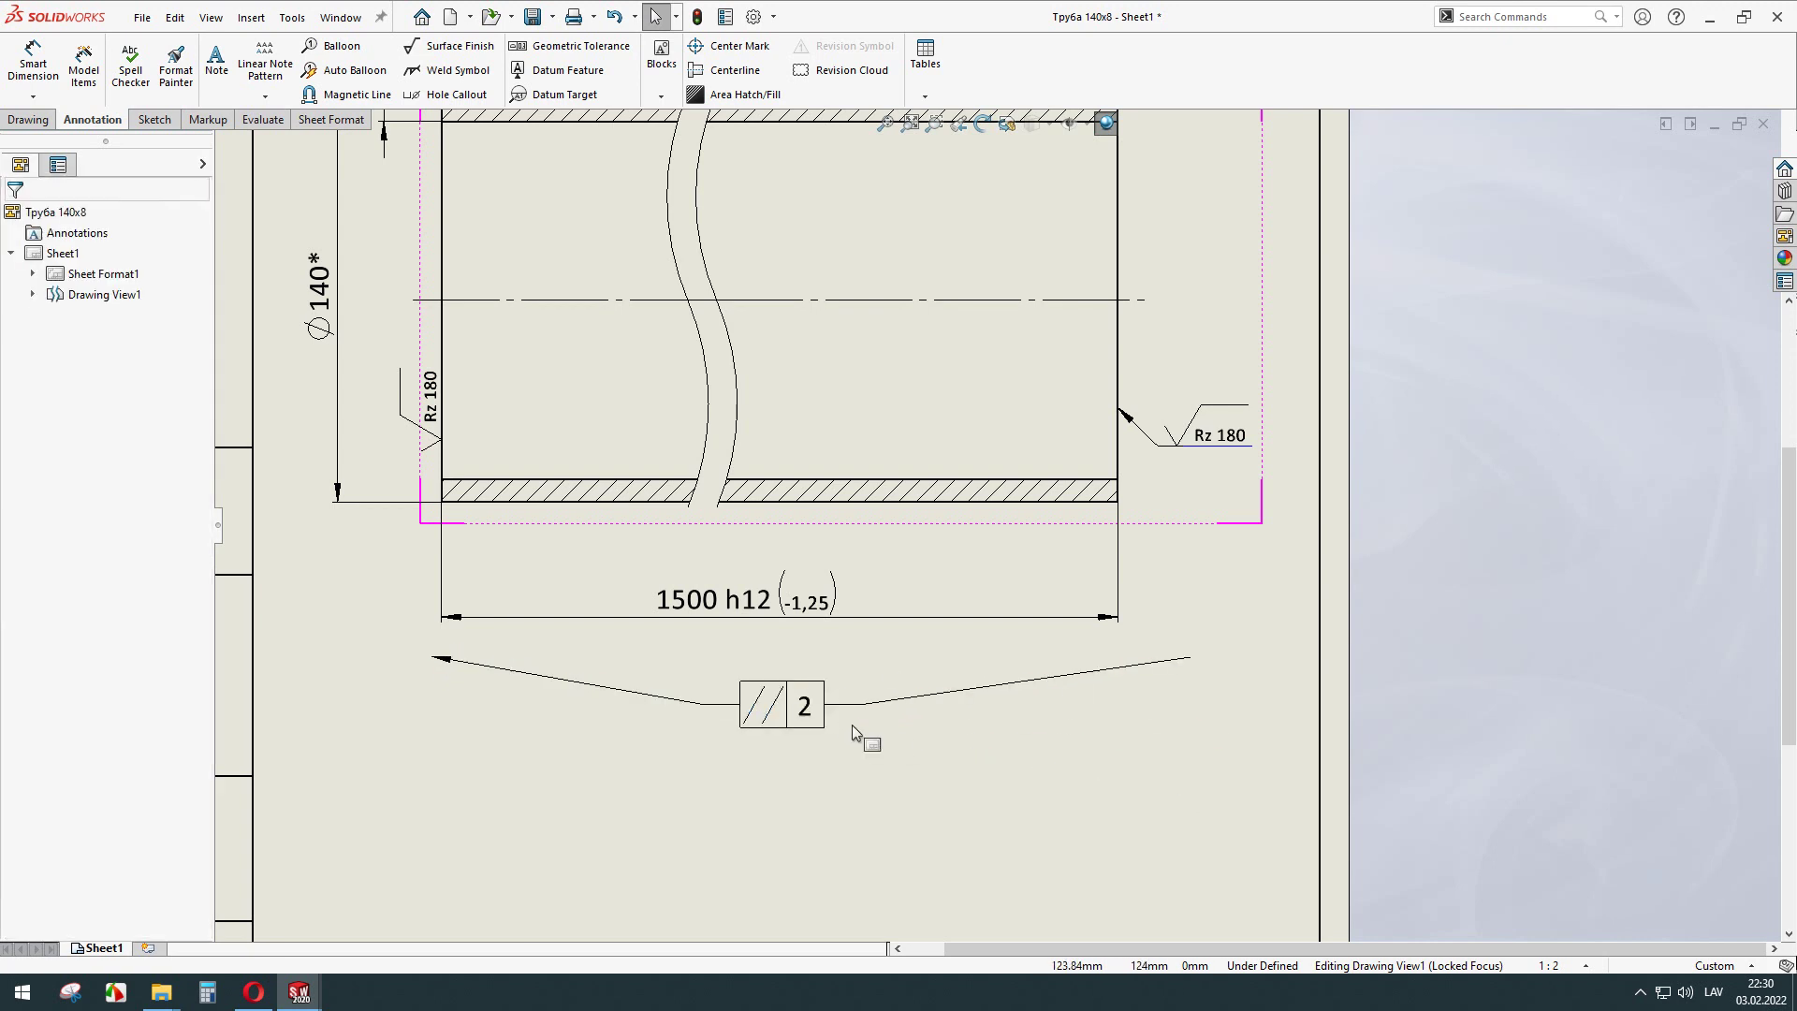
Lower the frame, fix both leader bend points, and point the left leader straight up.
{"action": "left_click_drag", "start_coordinate": [809, 716], "coordinate": [801, 775]}
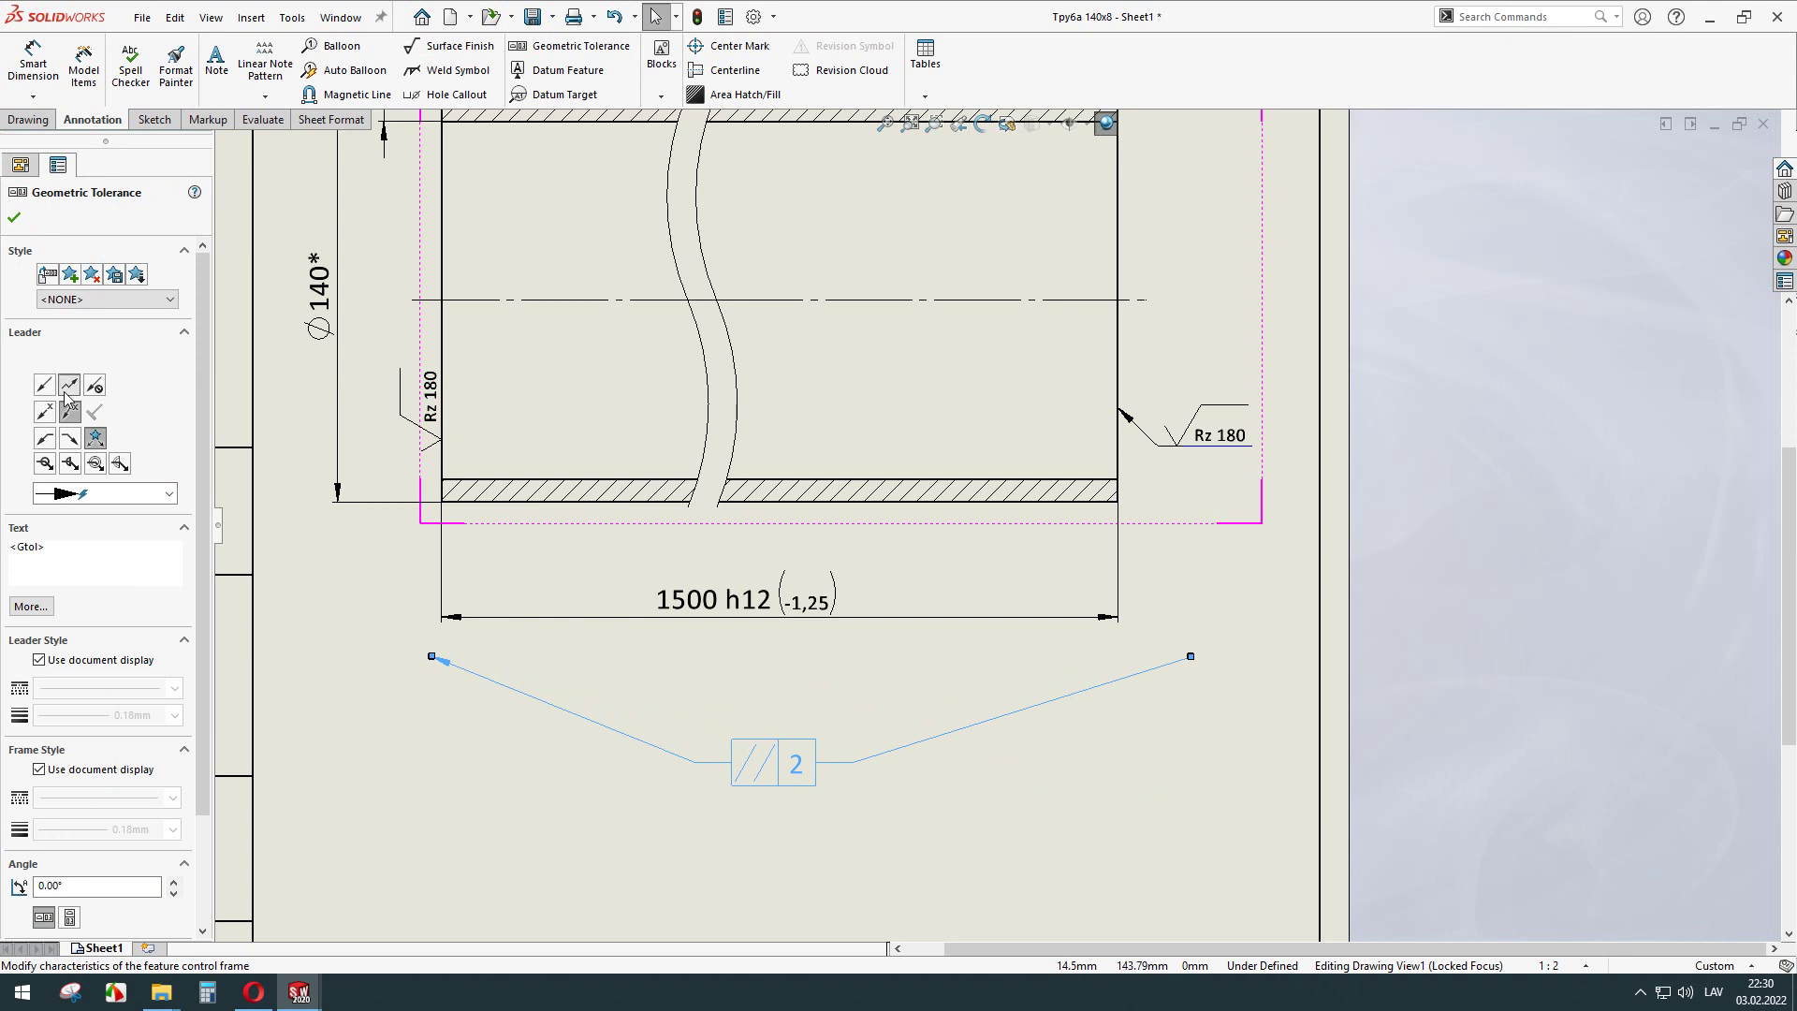
{"action": "left_click", "coordinate": [1178, 753]}
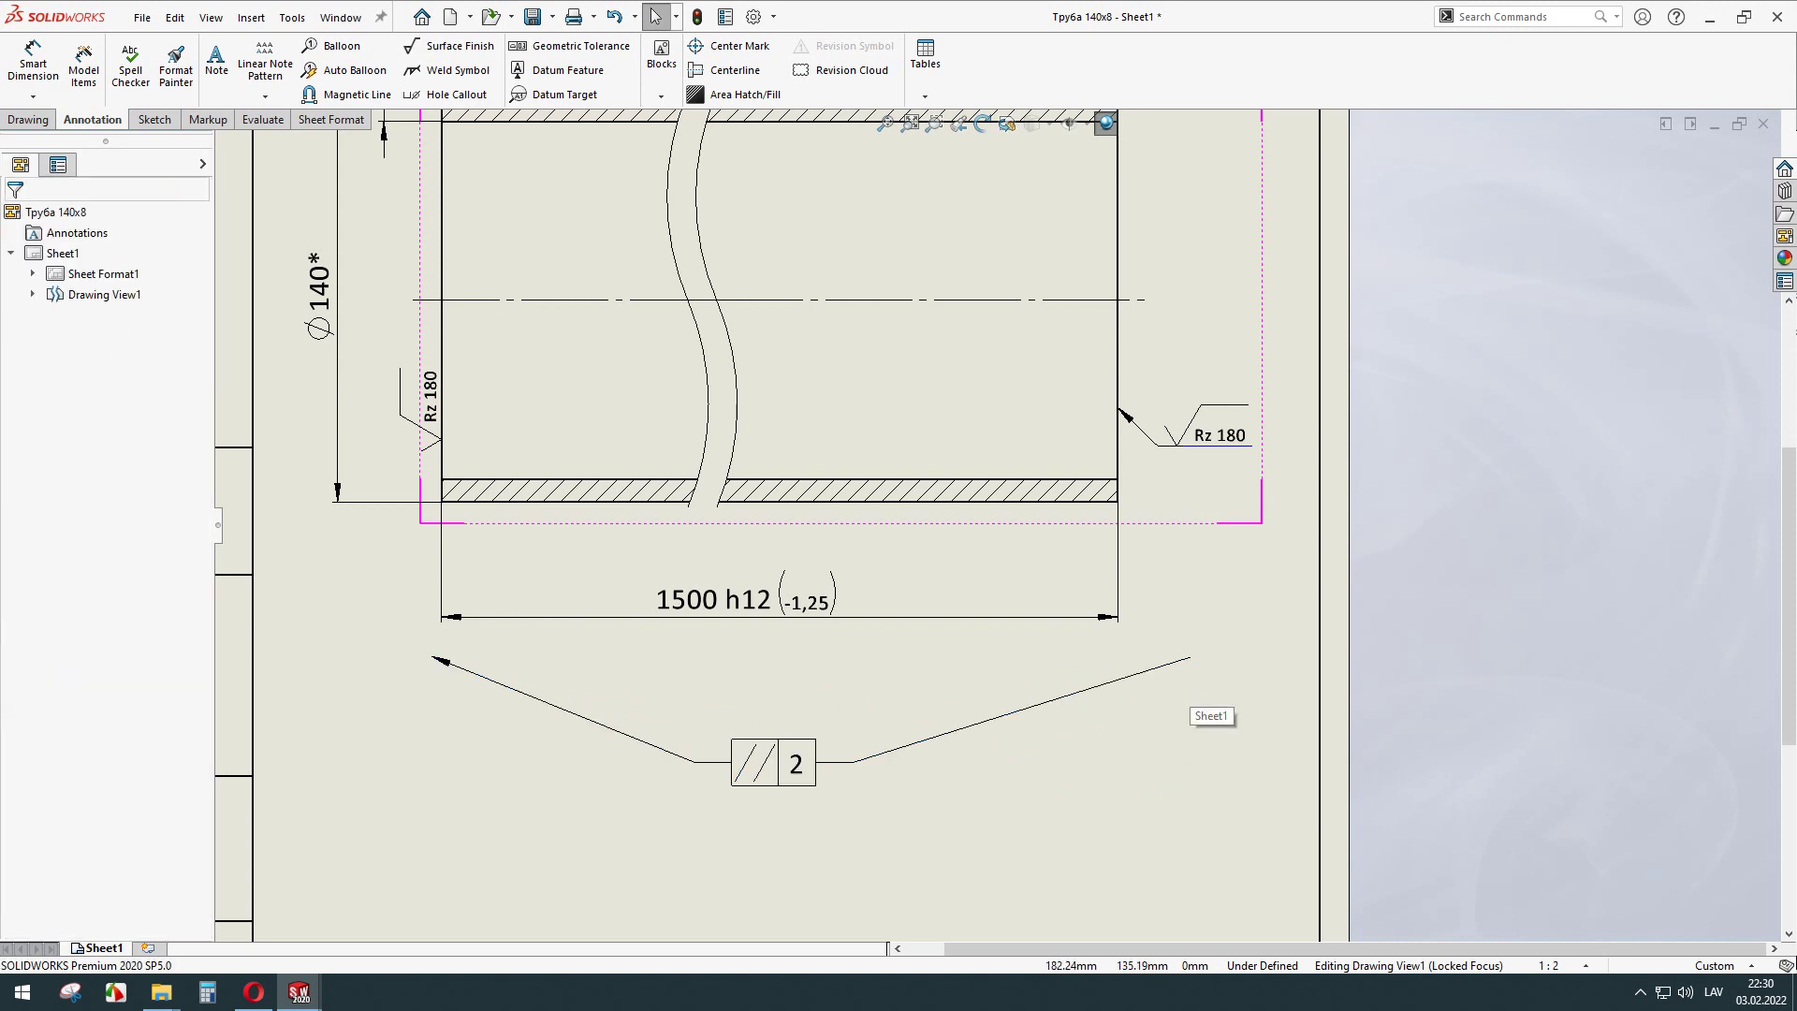
{"action": "left_click", "coordinate": [1190, 660]}
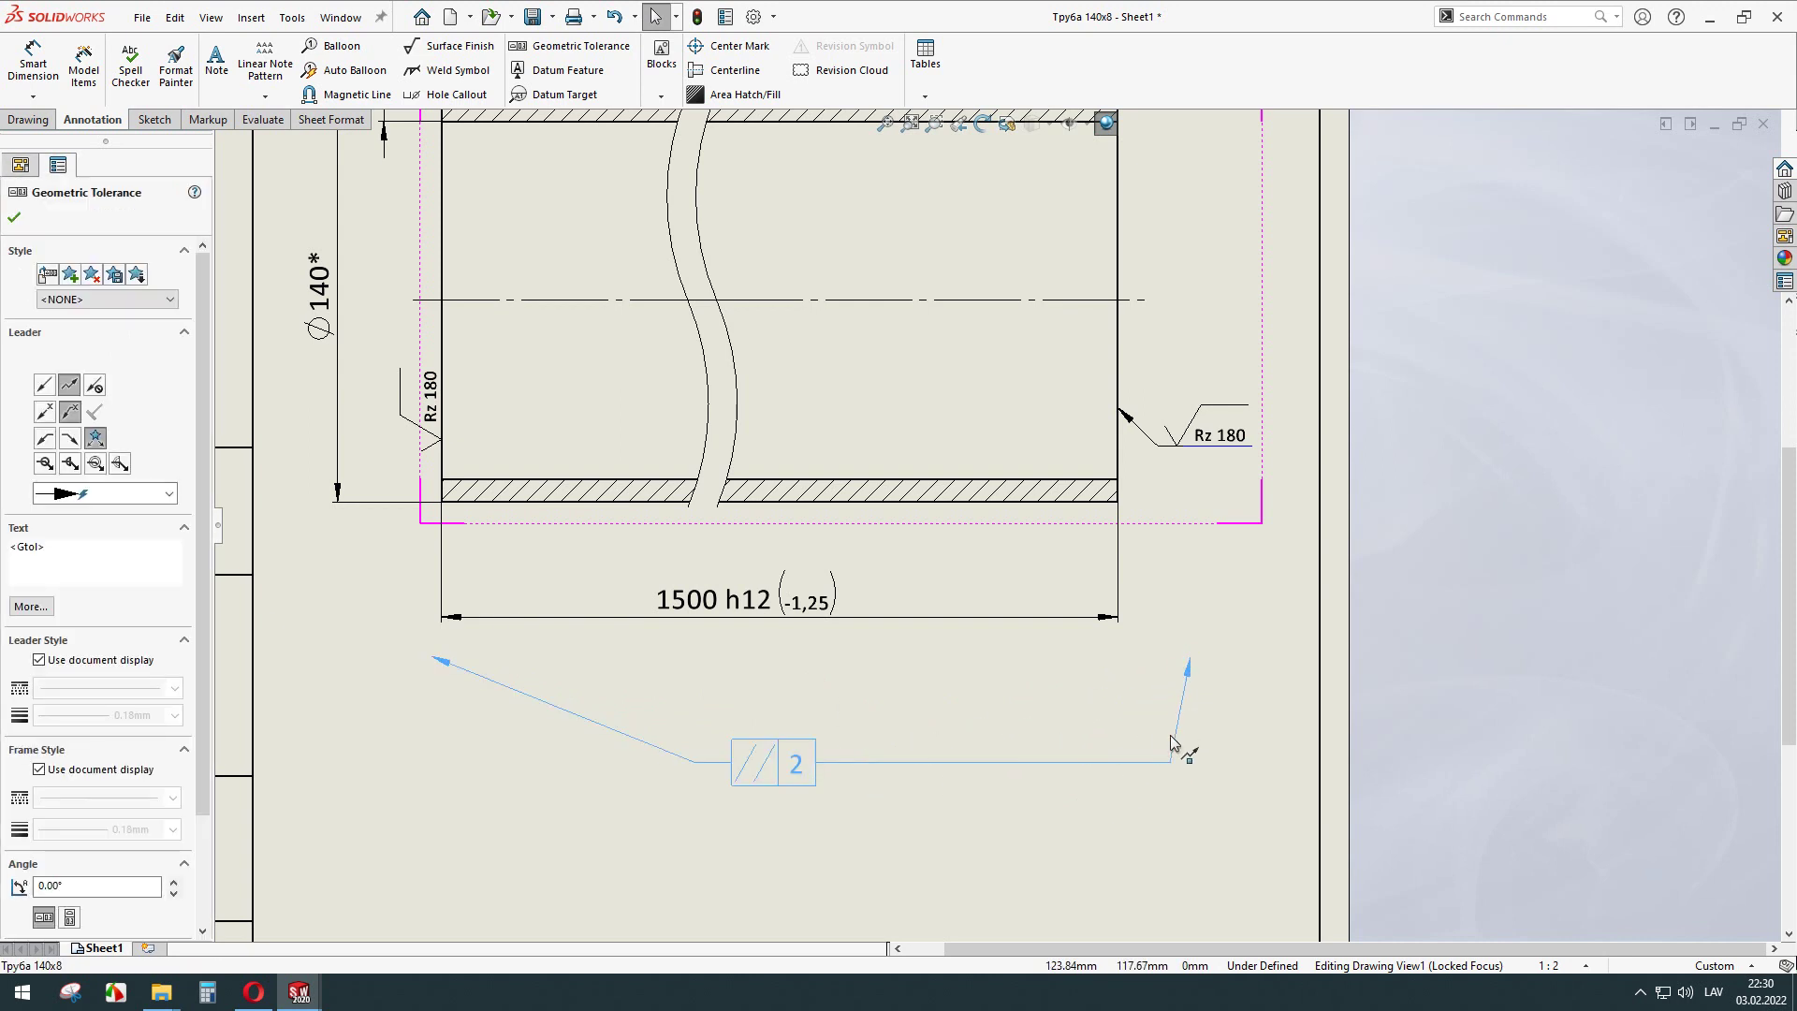
{"action": "left_click", "coordinate": [1171, 742]}
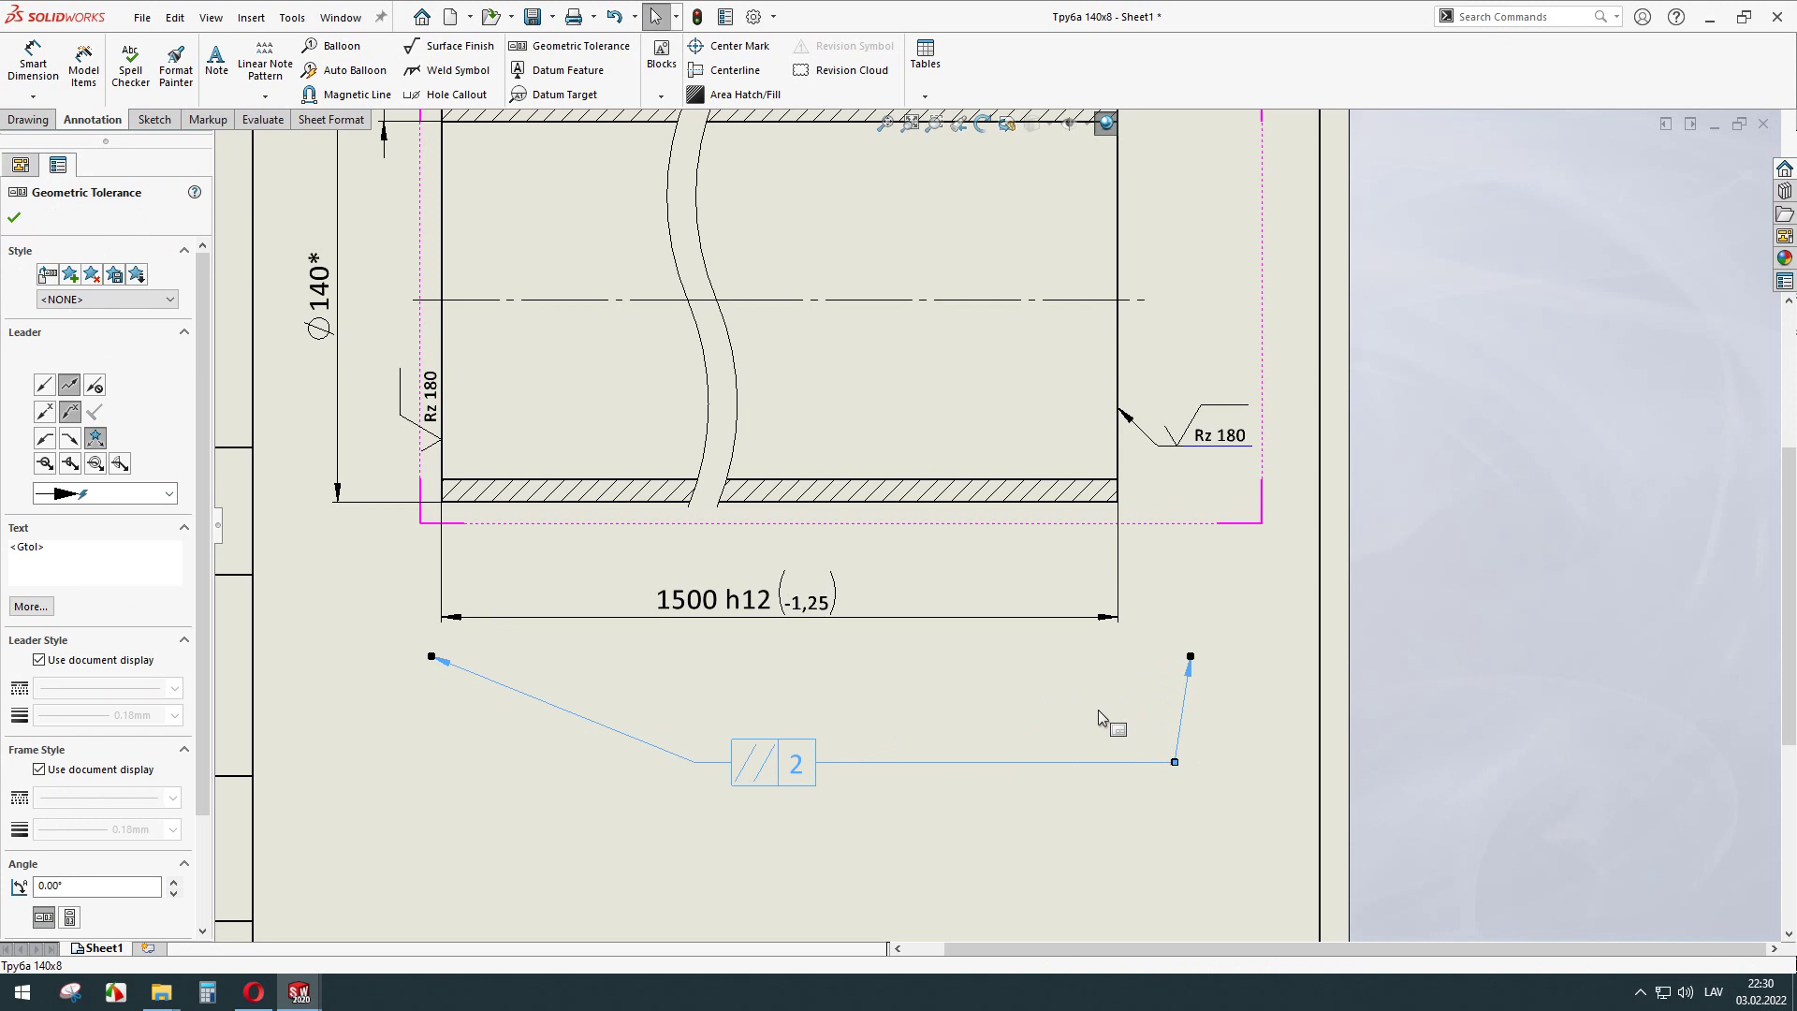
{"action": "left_click", "coordinate": [701, 775]}
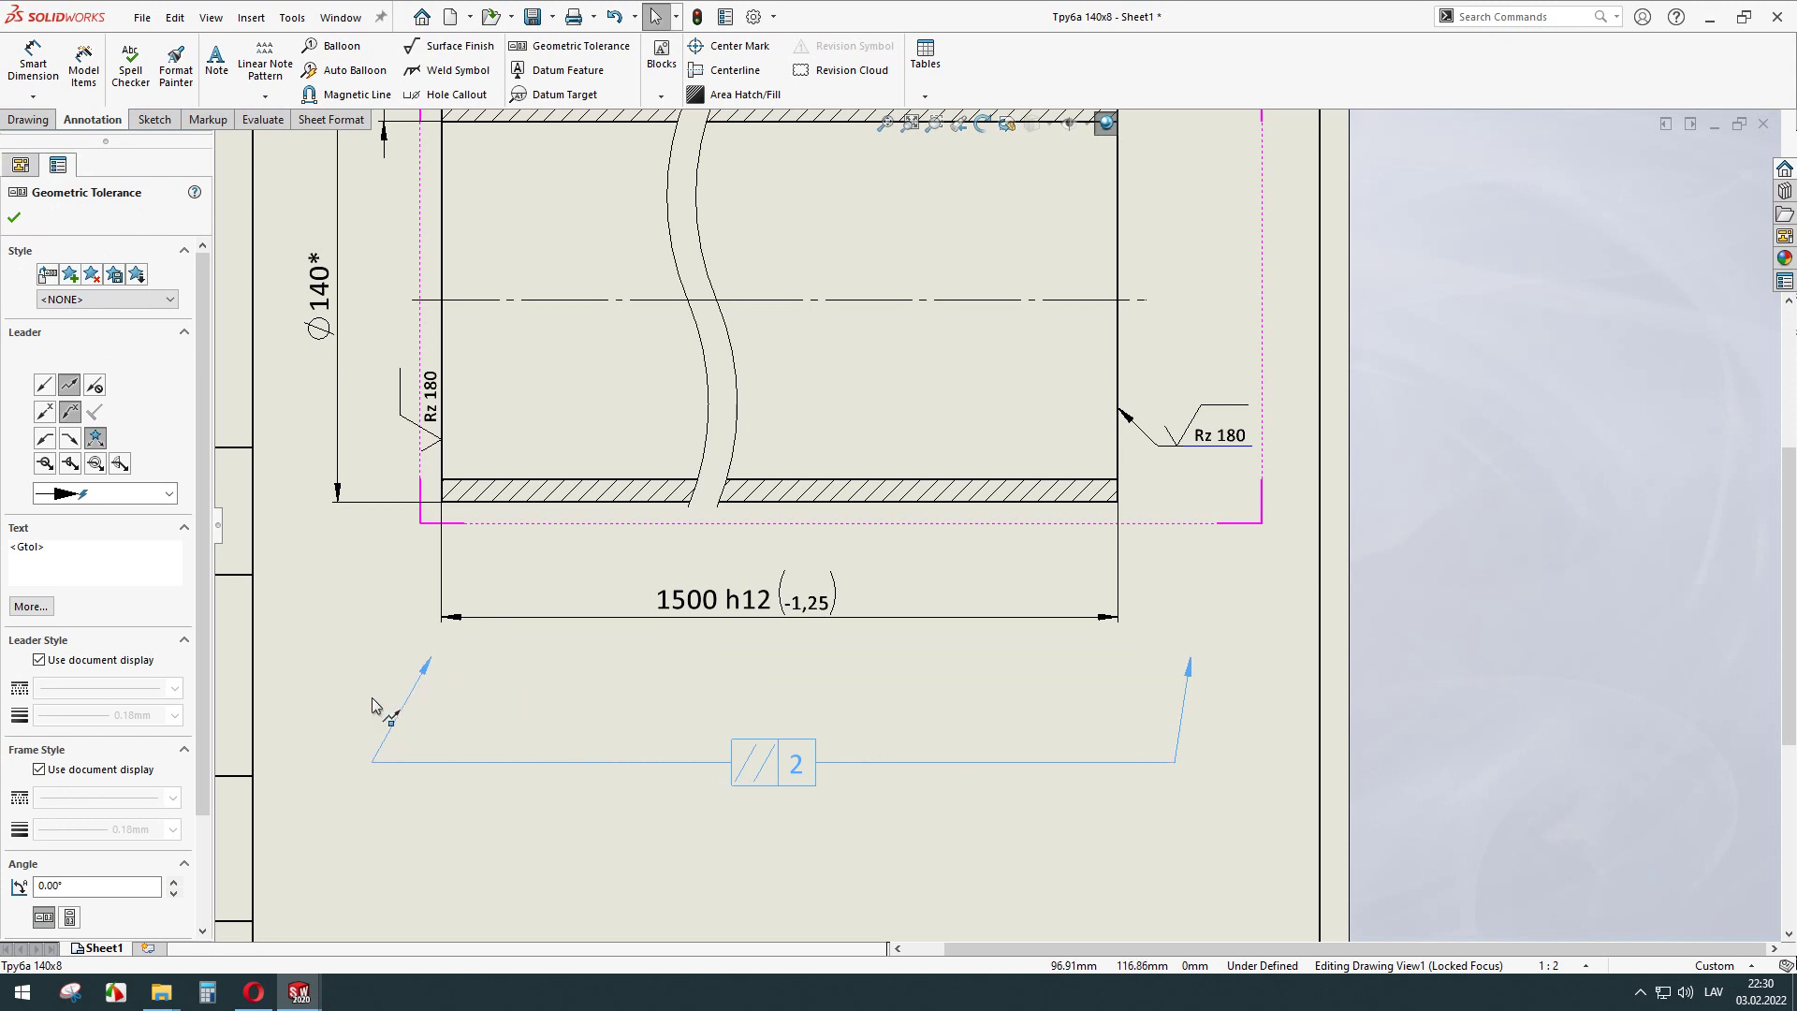
{"action": "key", "text": "Escape"}
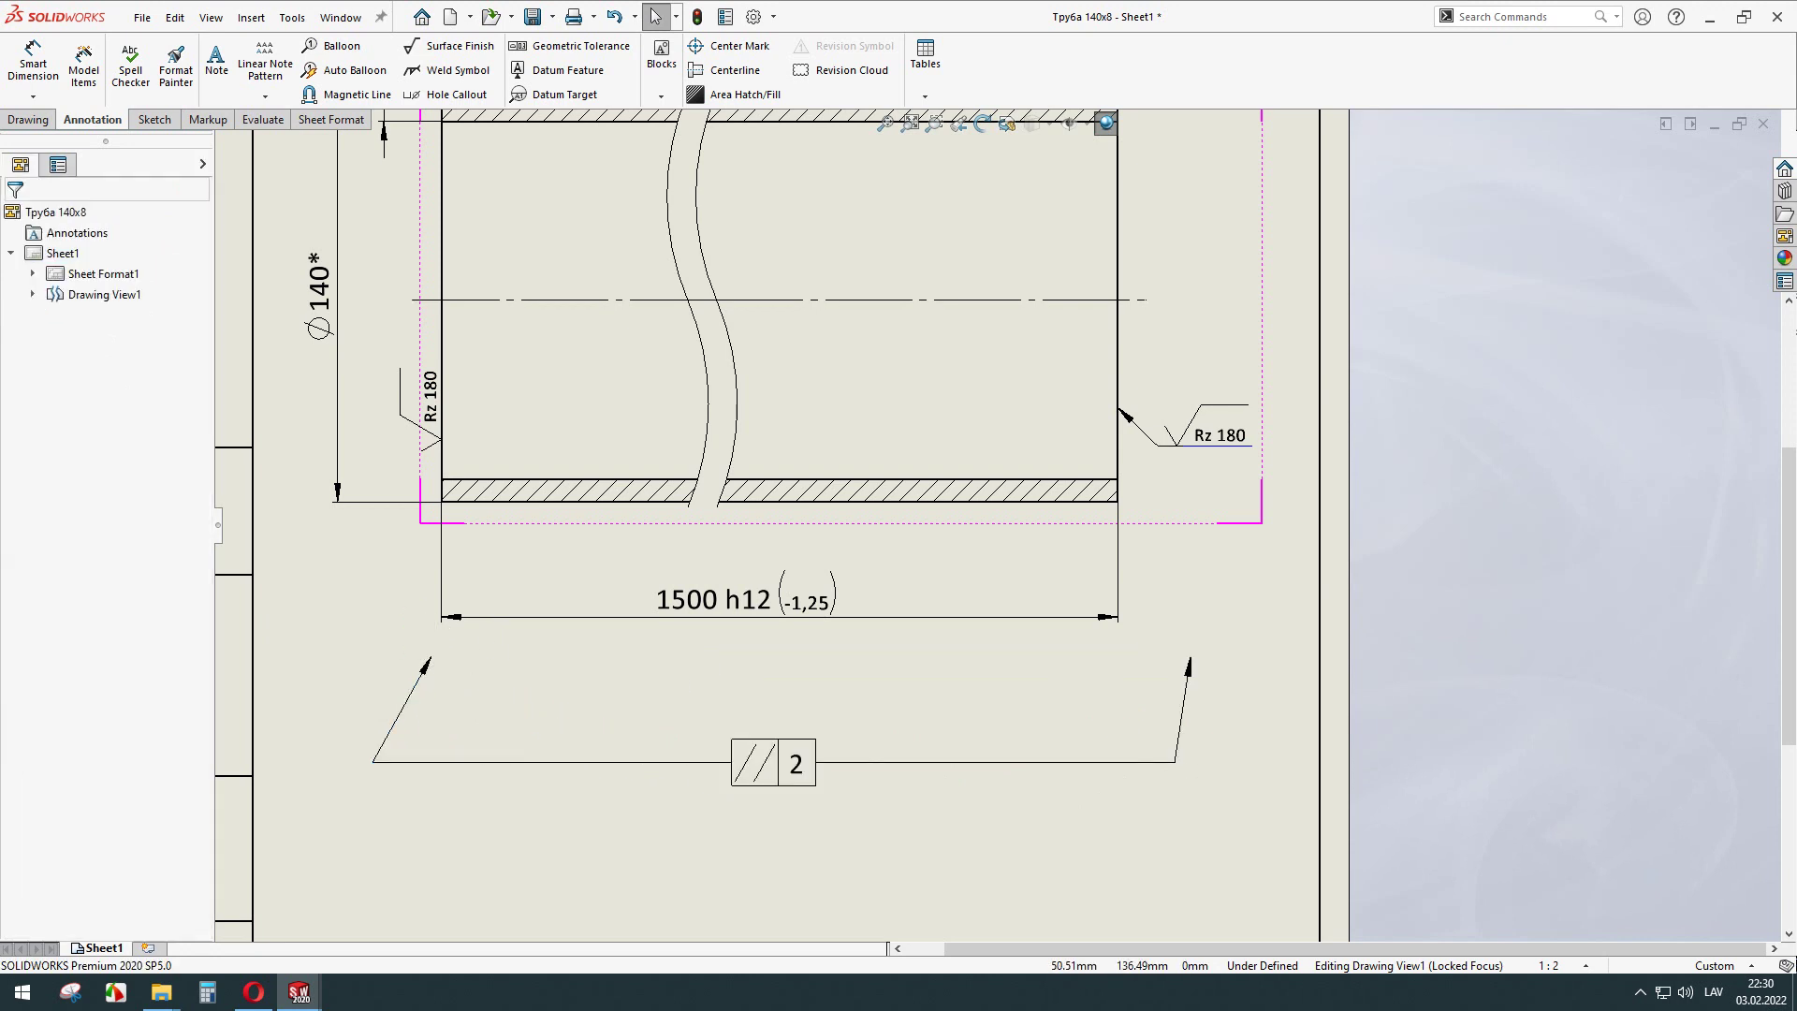
{"action": "left_click", "coordinate": [425, 662]}
{"action": "mouse_move", "coordinate": [426, 662]}
{"action": "left_mouse_down"}
{"action": "mouse_move", "coordinate": [397, 623]}
{"action": "mouse_move", "coordinate": [447, 582]}
{"action": "mouse_move", "coordinate": [435, 598]}
{"action": "left_mouse_up"}
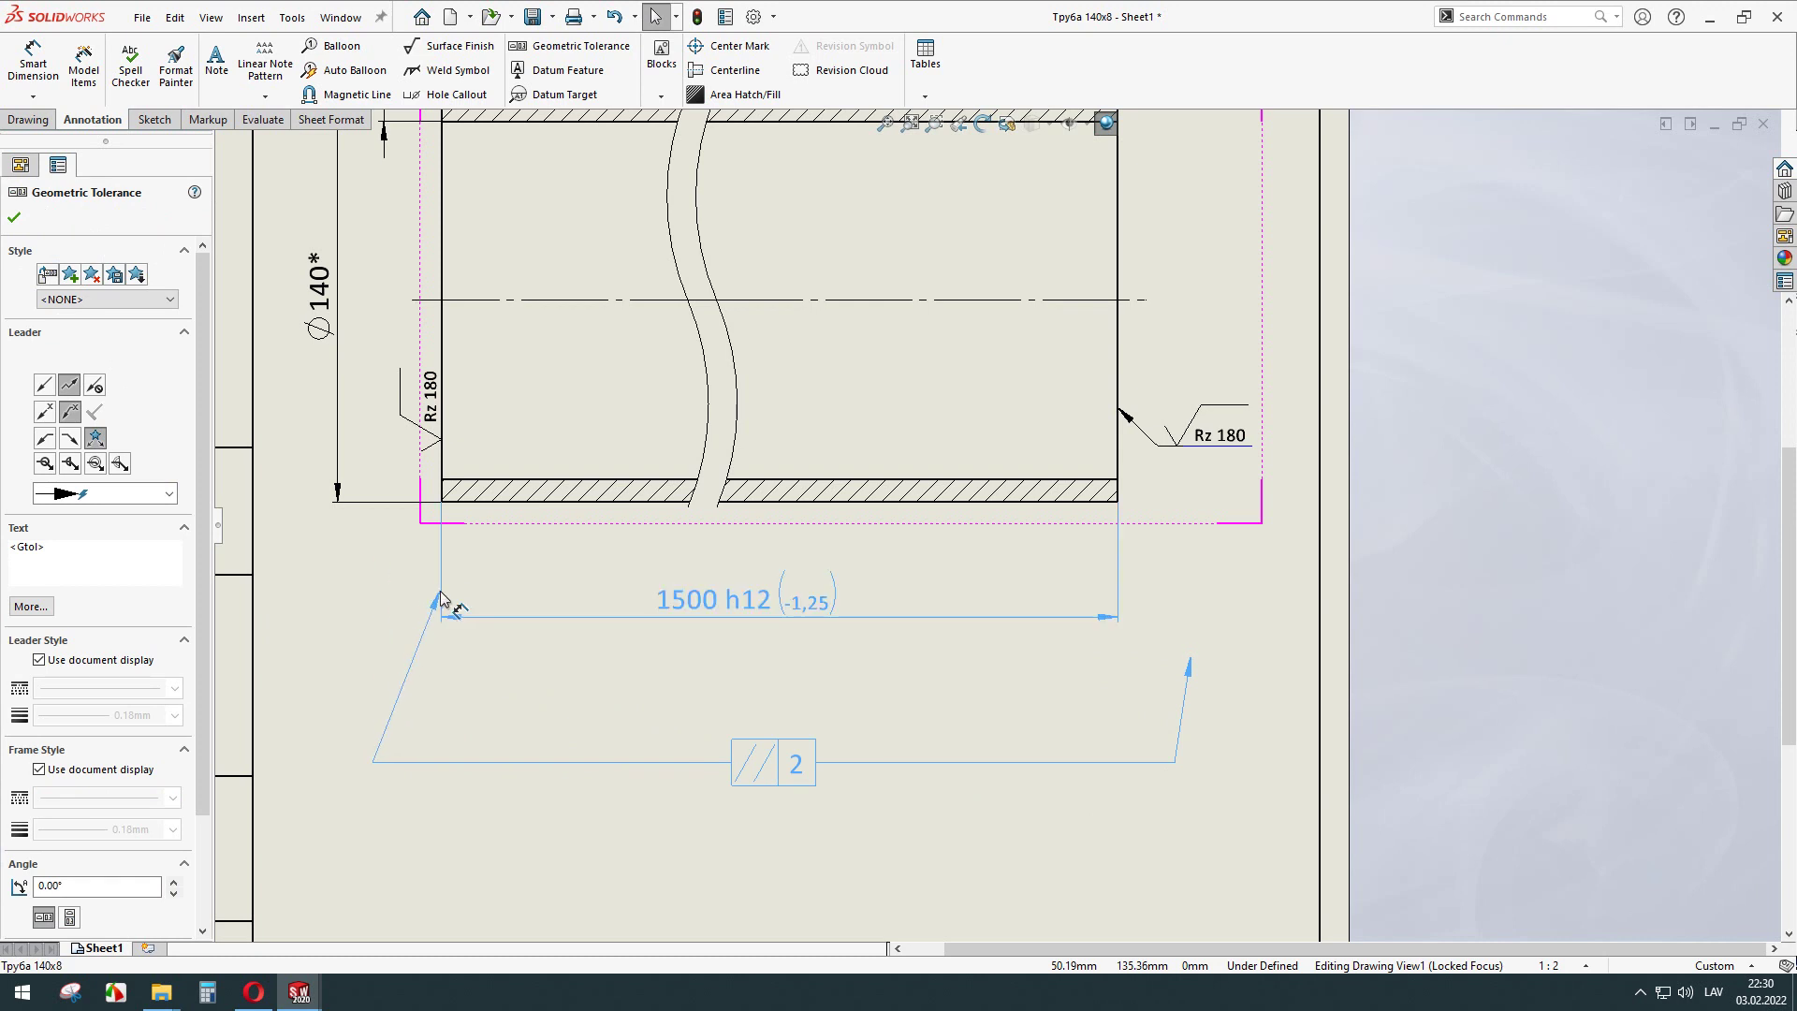
{"action": "left_click_drag", "start_coordinate": [434, 597], "coordinate": [376, 572]}
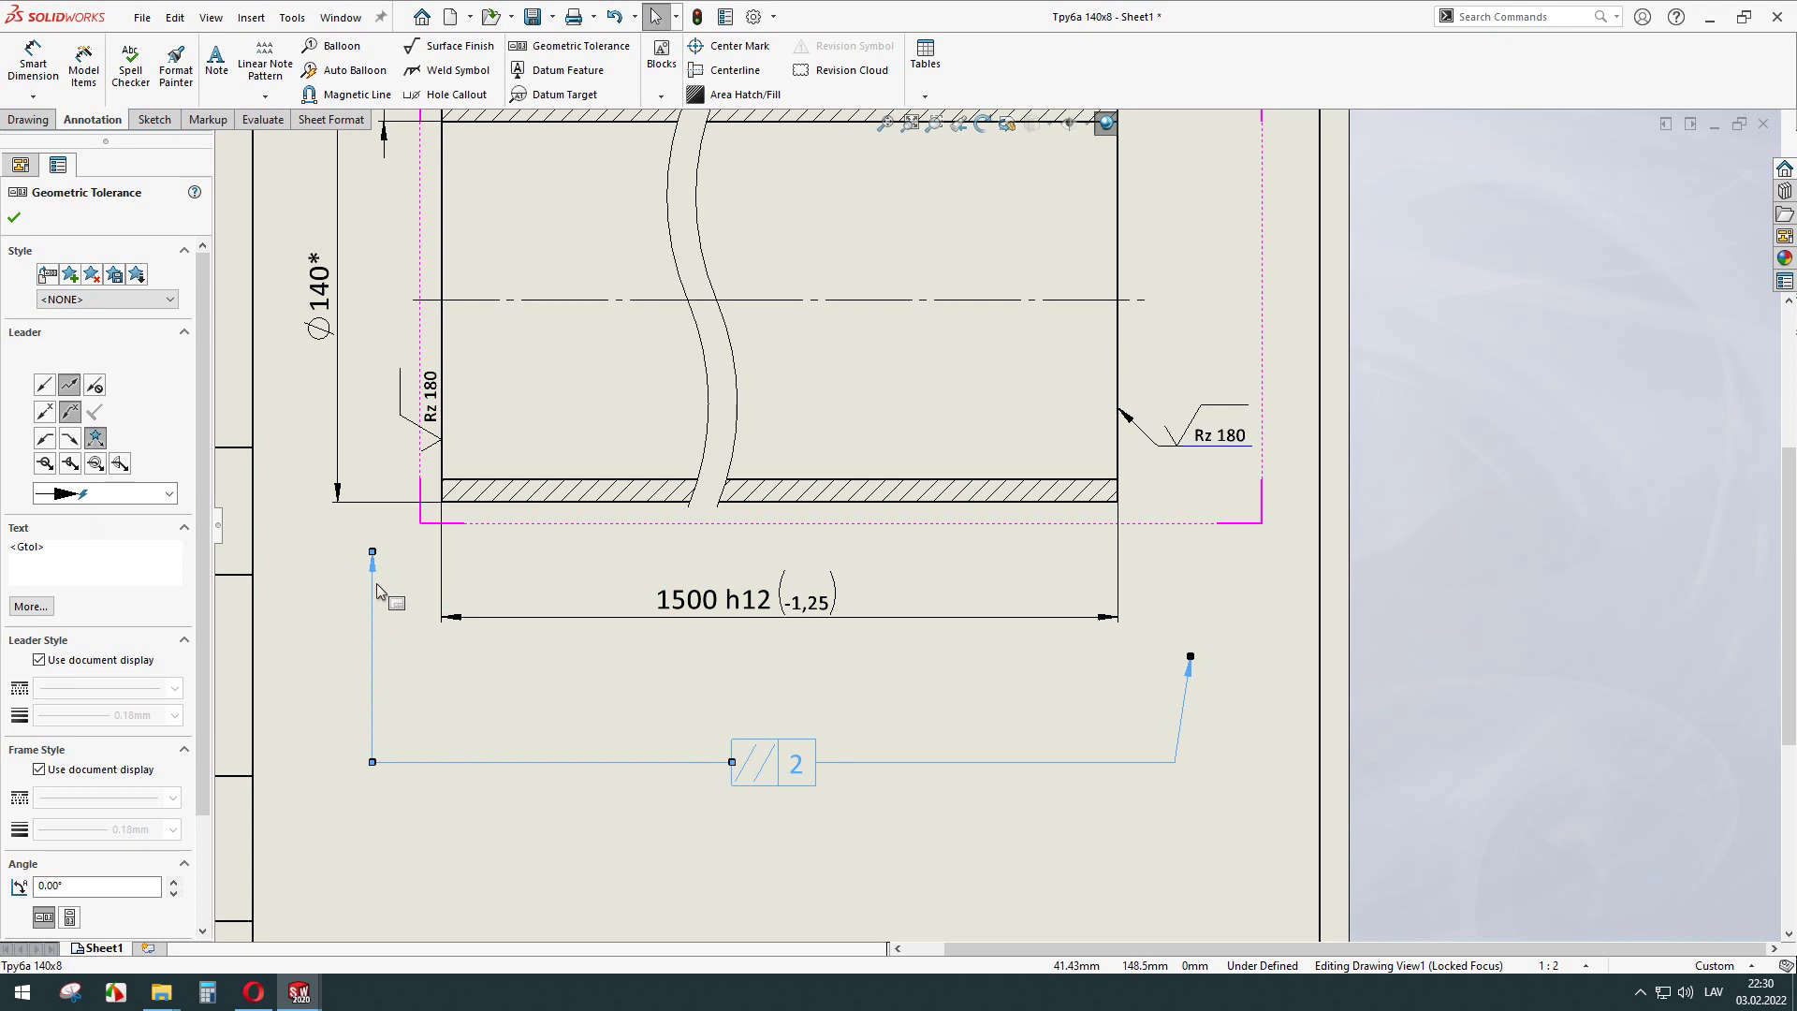
Add a jog point to the left leader and attach its arrow to the left 1500 extension line.
{"action": "scroll", "coordinate": [376, 582], "scroll_direction": "down", "scroll_amount": 3}
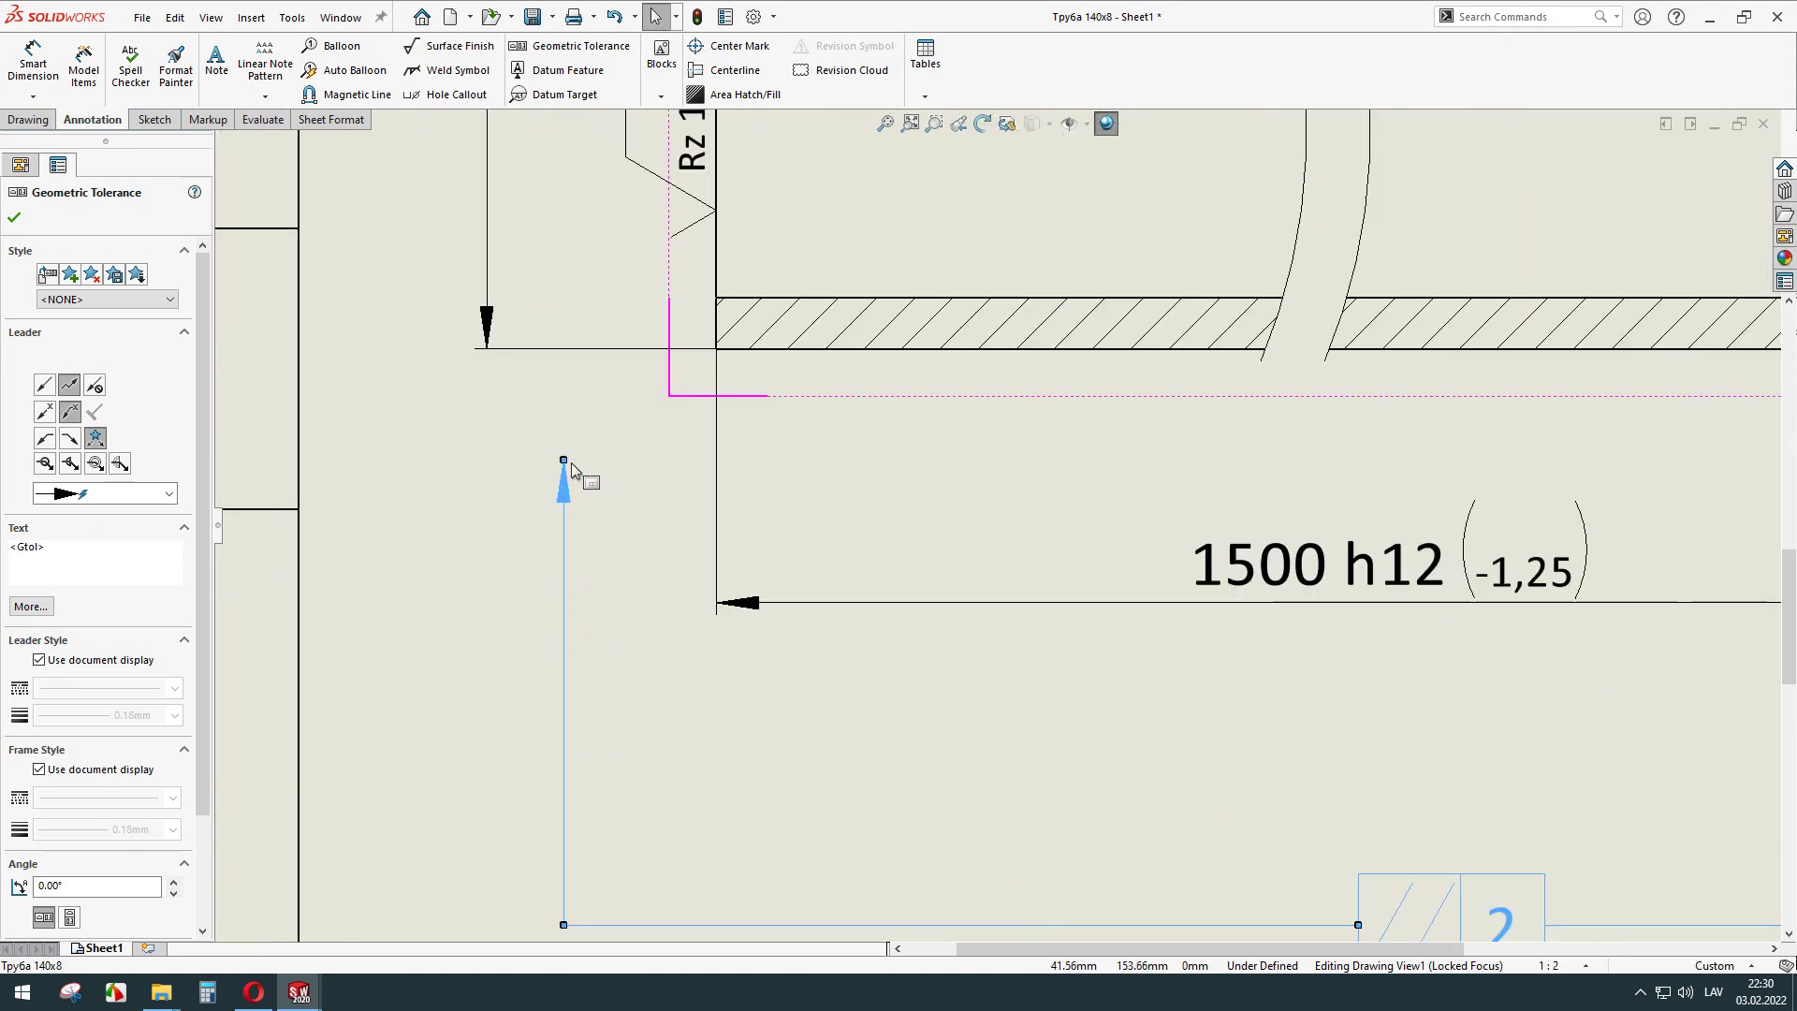
{"action": "right_click", "coordinate": [564, 562]}
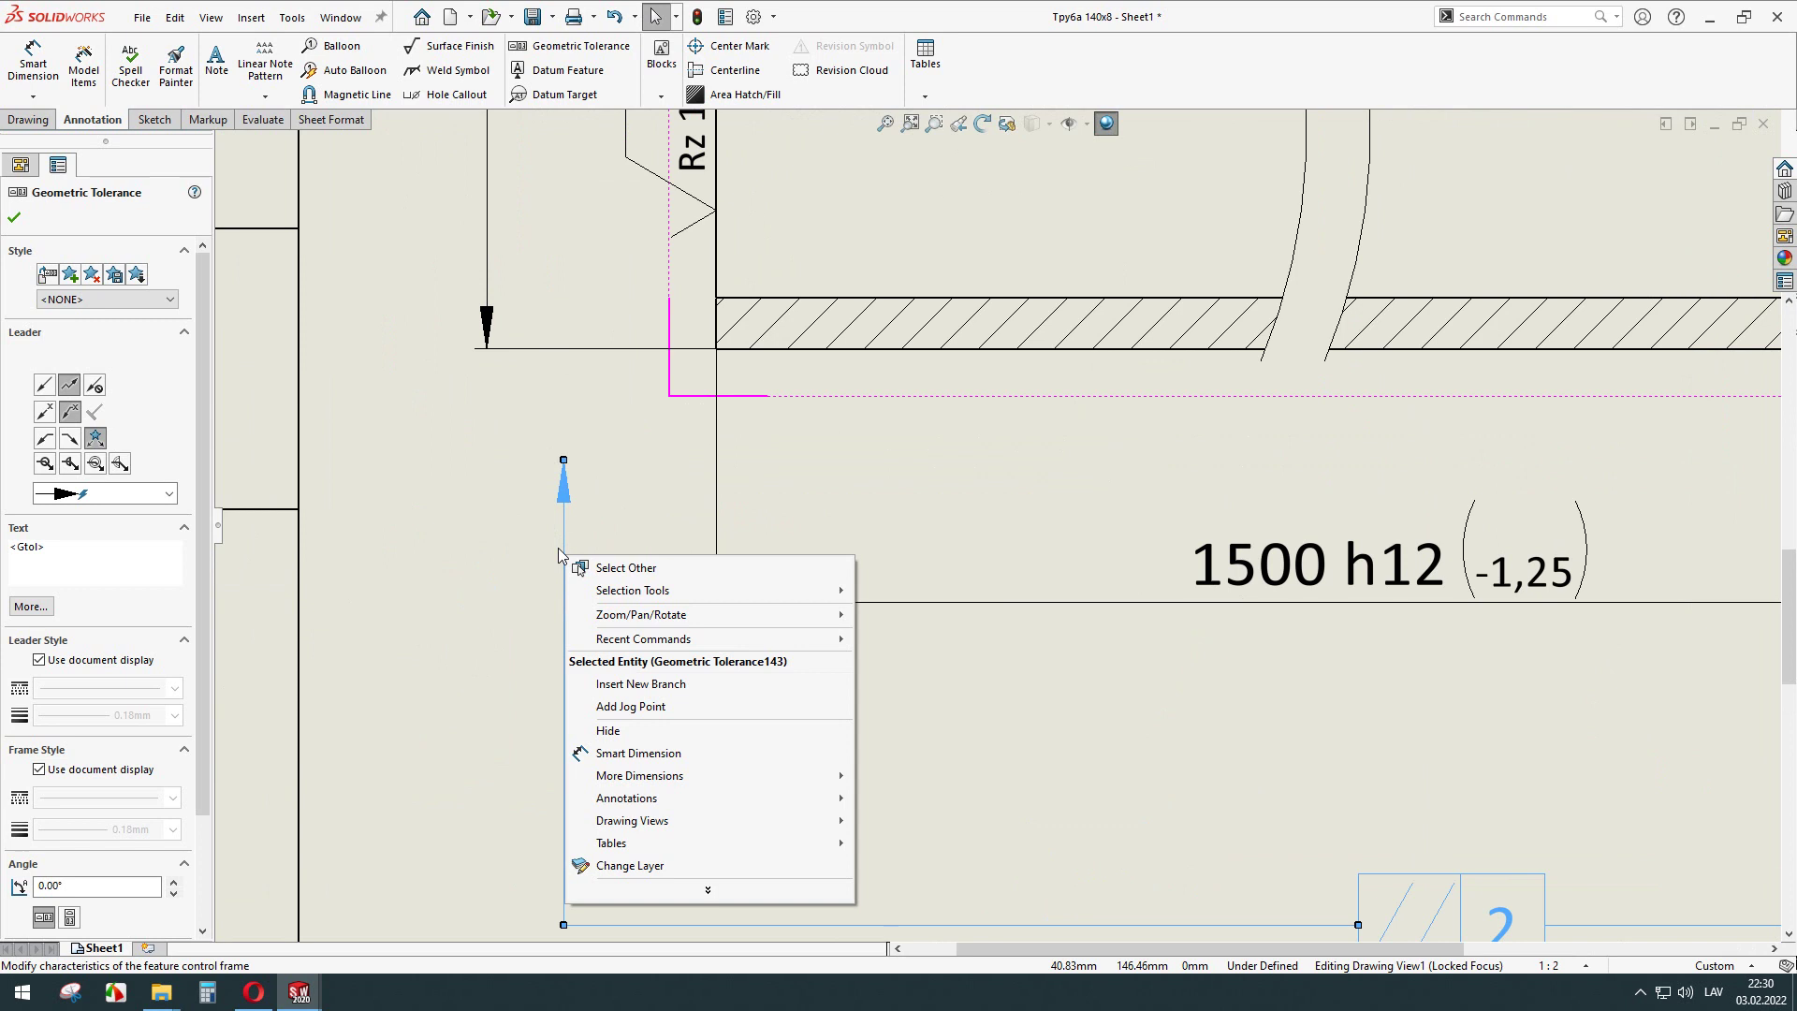
{"action": "left_click", "coordinate": [569, 545]}
{"action": "right_click", "coordinate": [567, 549]}
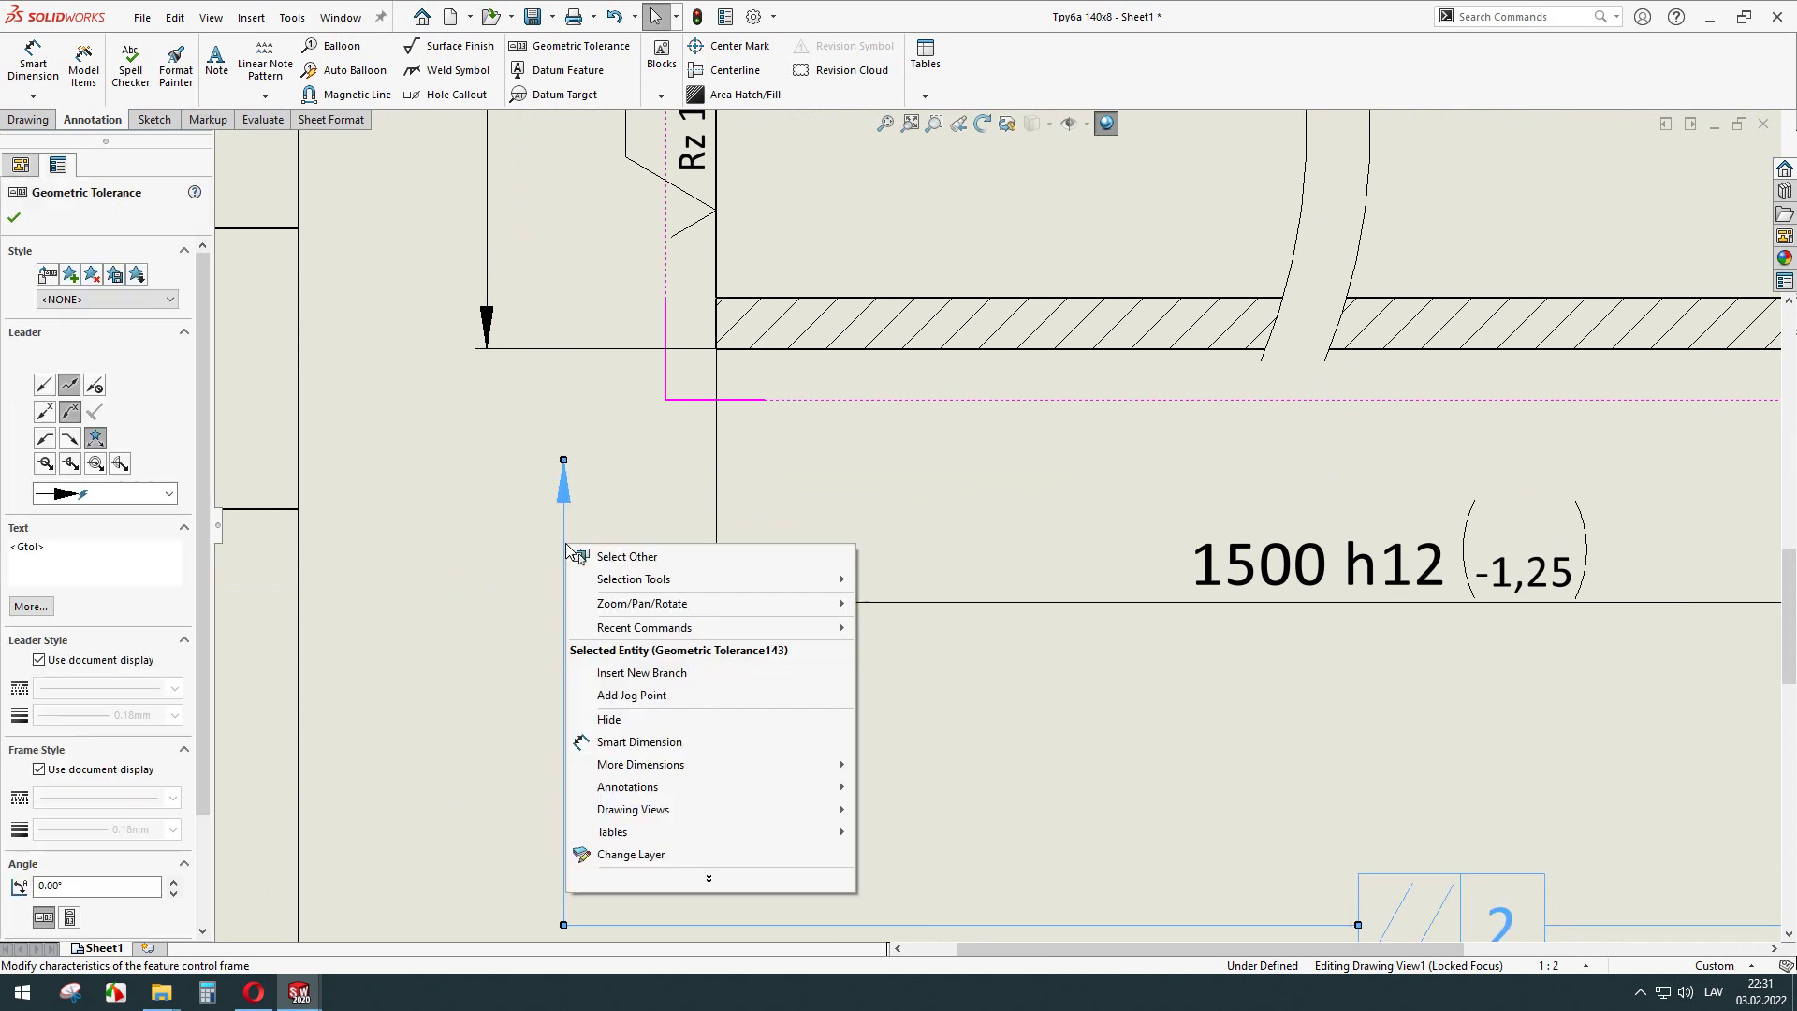
{"action": "left_click", "coordinate": [645, 696]}
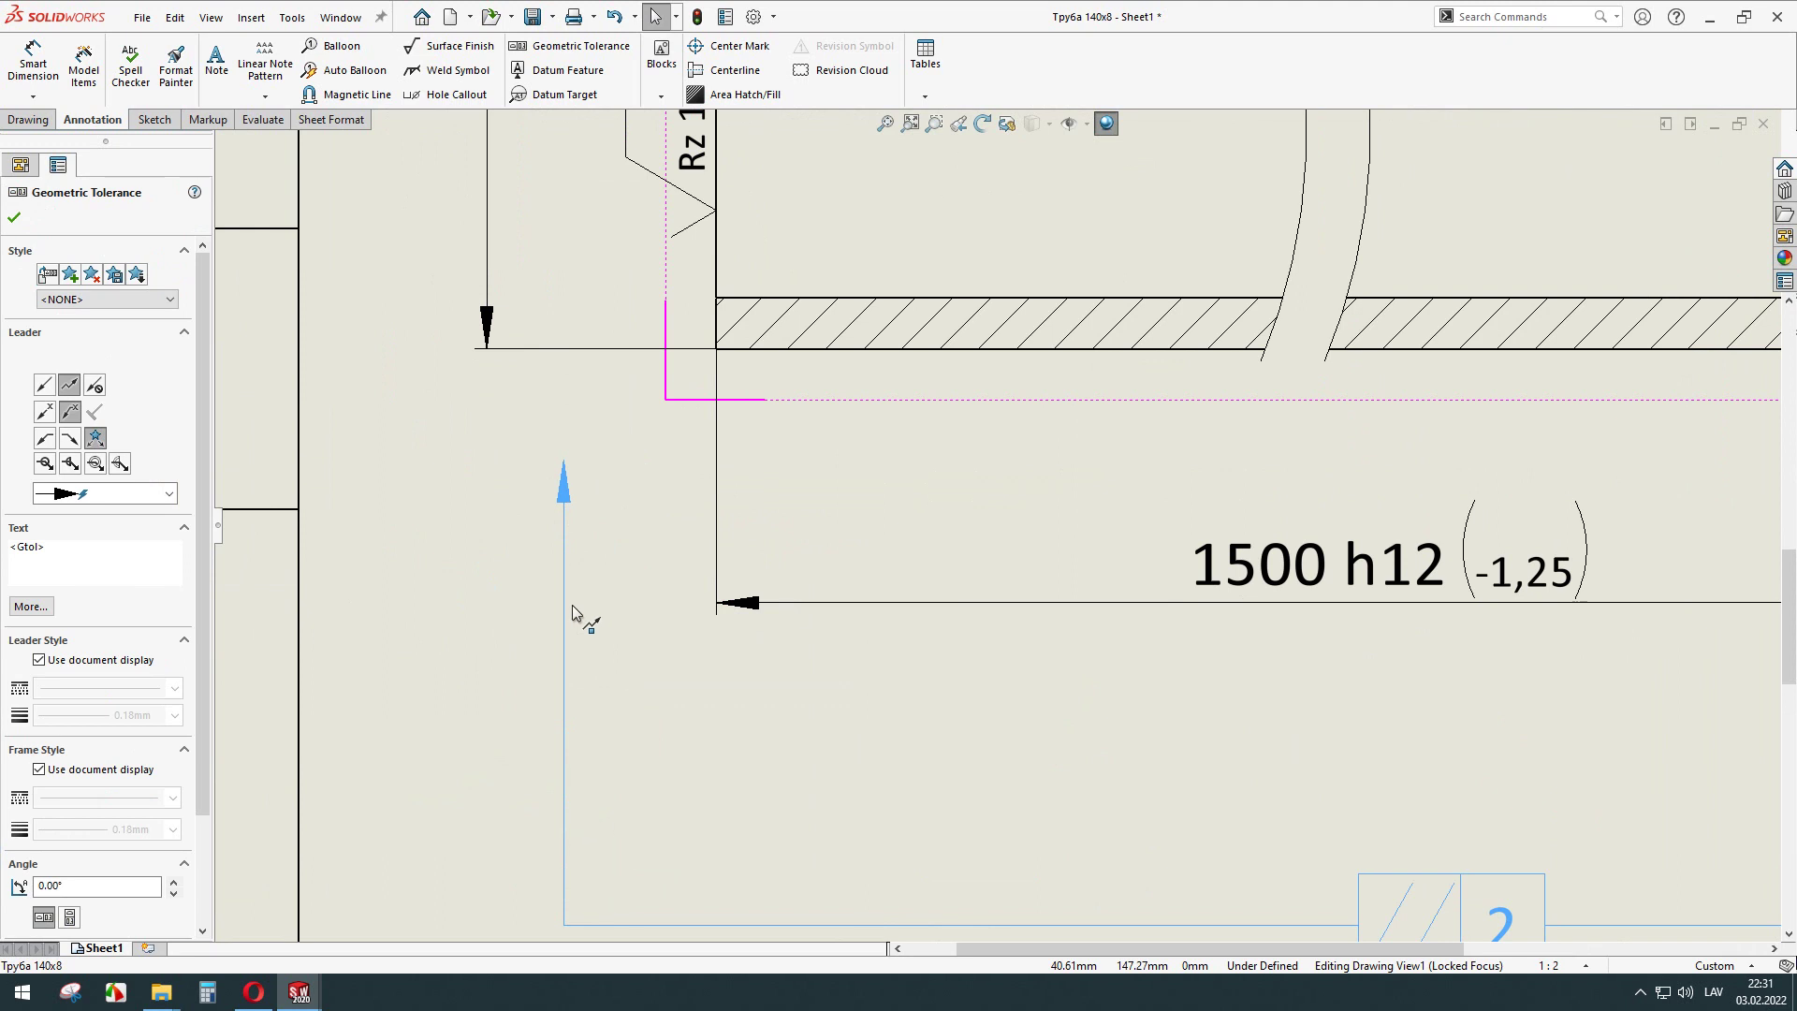
{"action": "left_click_drag", "start_coordinate": [565, 607], "coordinate": [515, 548]}
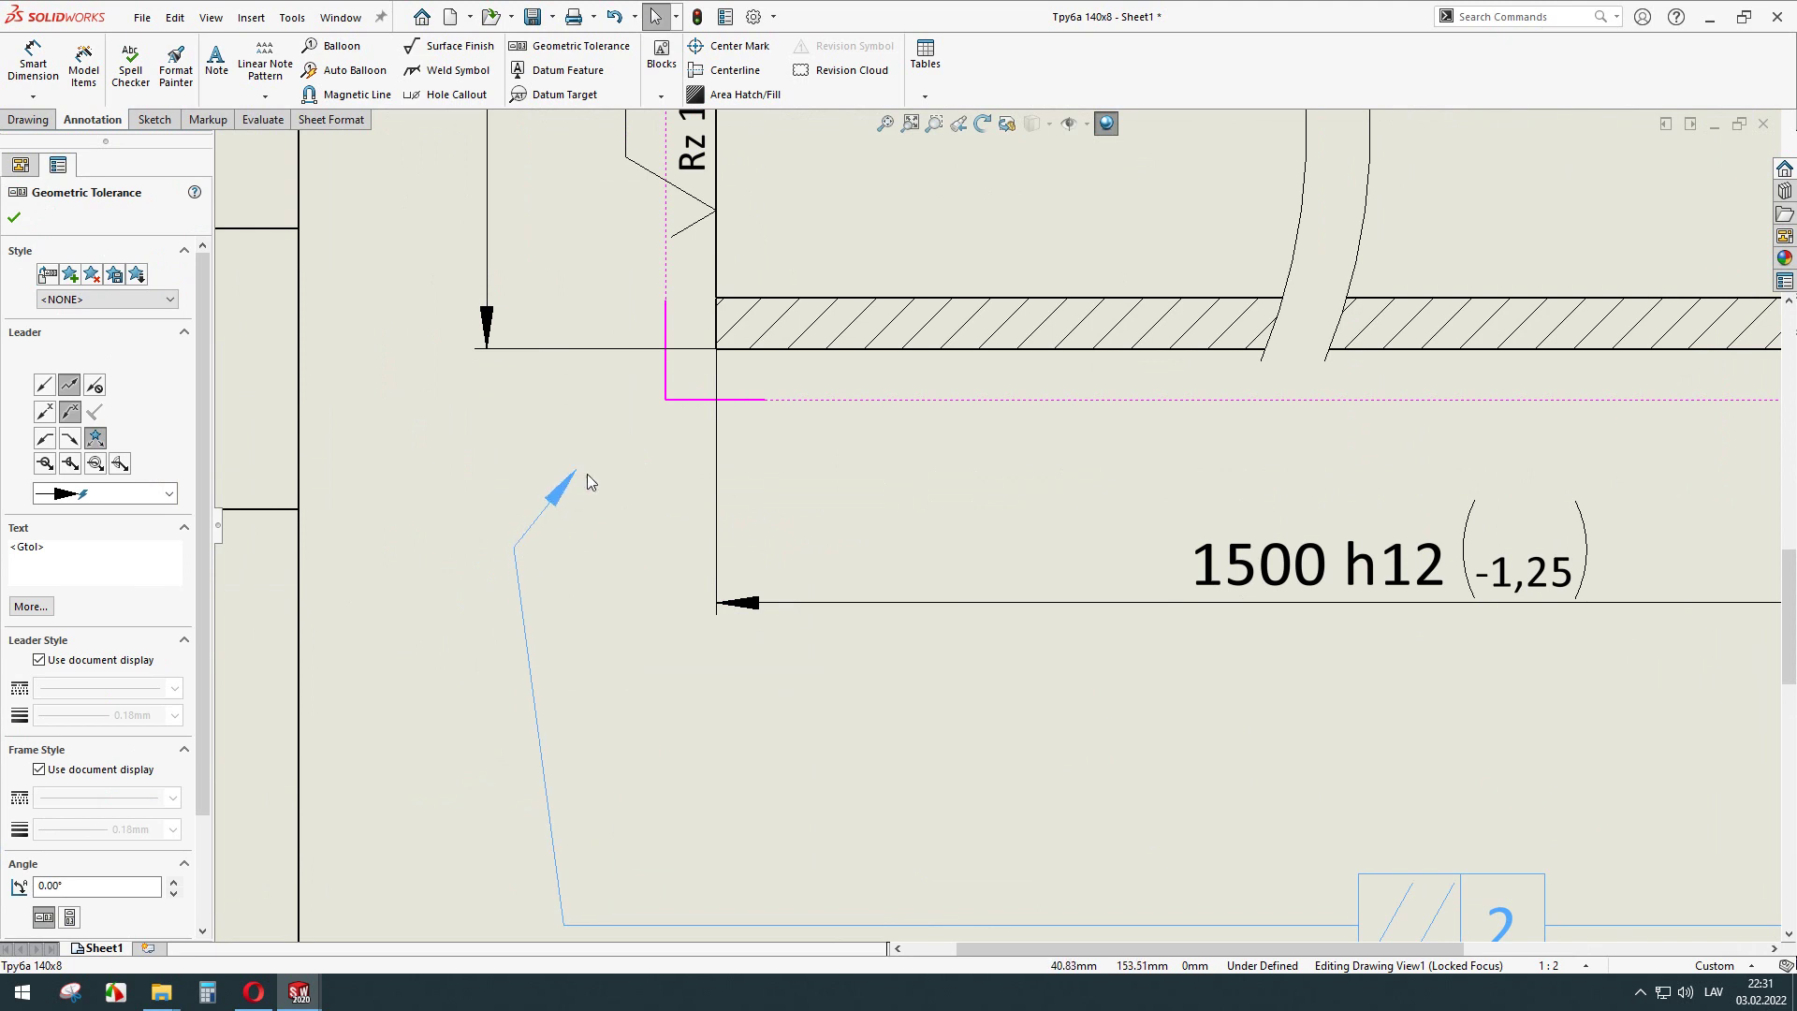
{"action": "left_click_drag", "start_coordinate": [562, 462], "coordinate": [717, 534]}
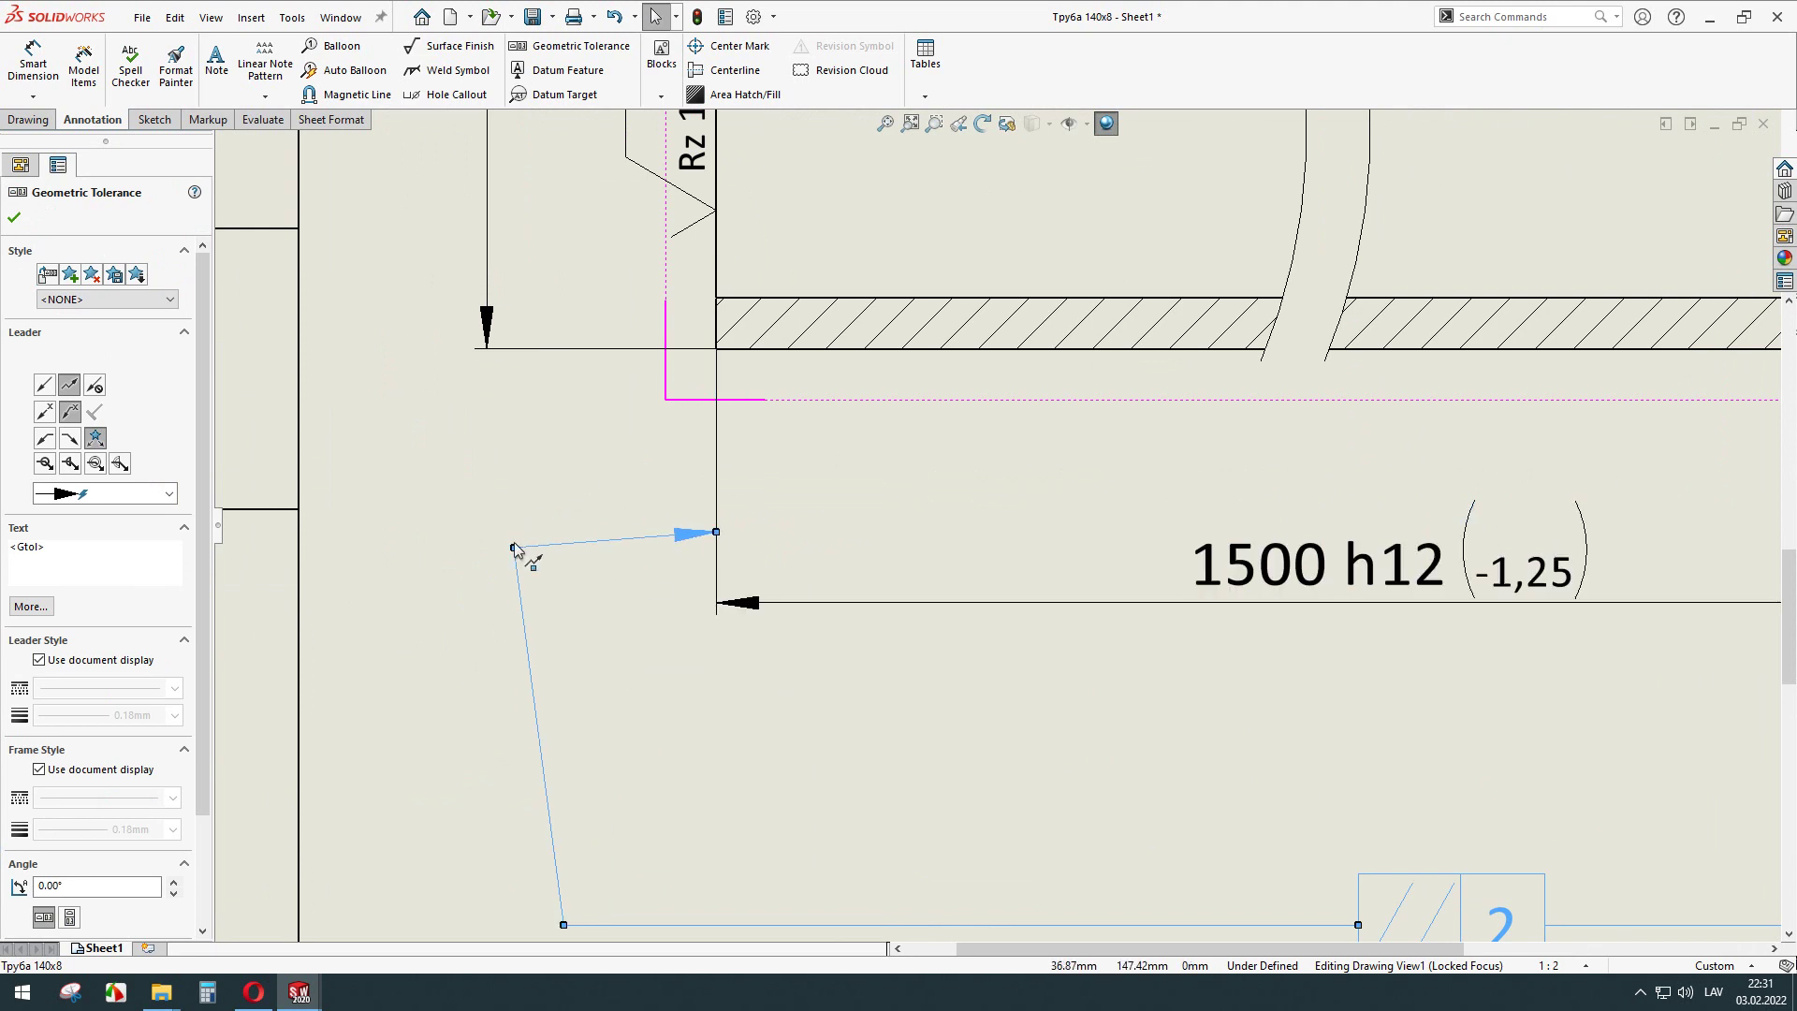
{"action": "mouse_move", "coordinate": [515, 548]}
{"action": "left_mouse_down"}
{"action": "mouse_move", "coordinate": [564, 552]}
{"action": "mouse_move", "coordinate": [567, 534]}
{"action": "left_mouse_up"}
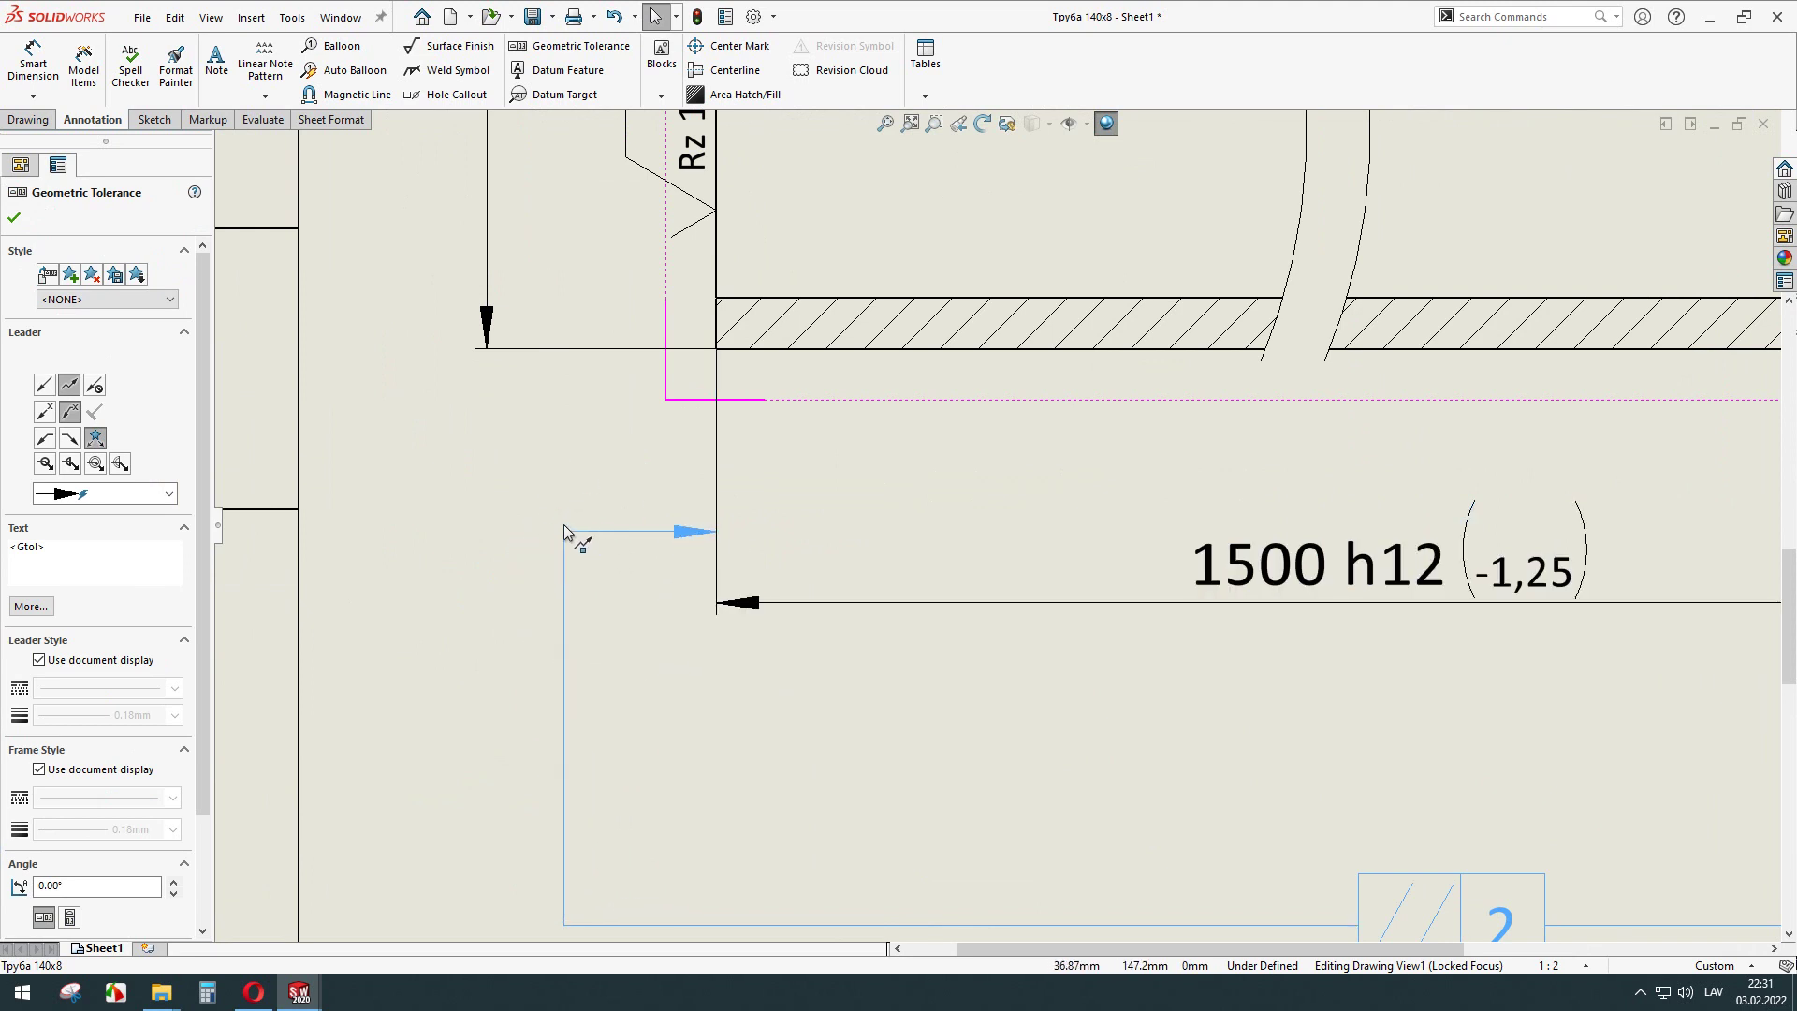
Add a jog point to the right leader and attach its arrow to the right 1500 extension line.
{"action": "scroll", "coordinate": [727, 694], "scroll_direction": "down", "scroll_amount": 3}
{"action": "middle_click_drag", "start_coordinate": [727, 695], "coordinate": [505, 641]}
{"action": "left_click", "coordinate": [1475, 655]}
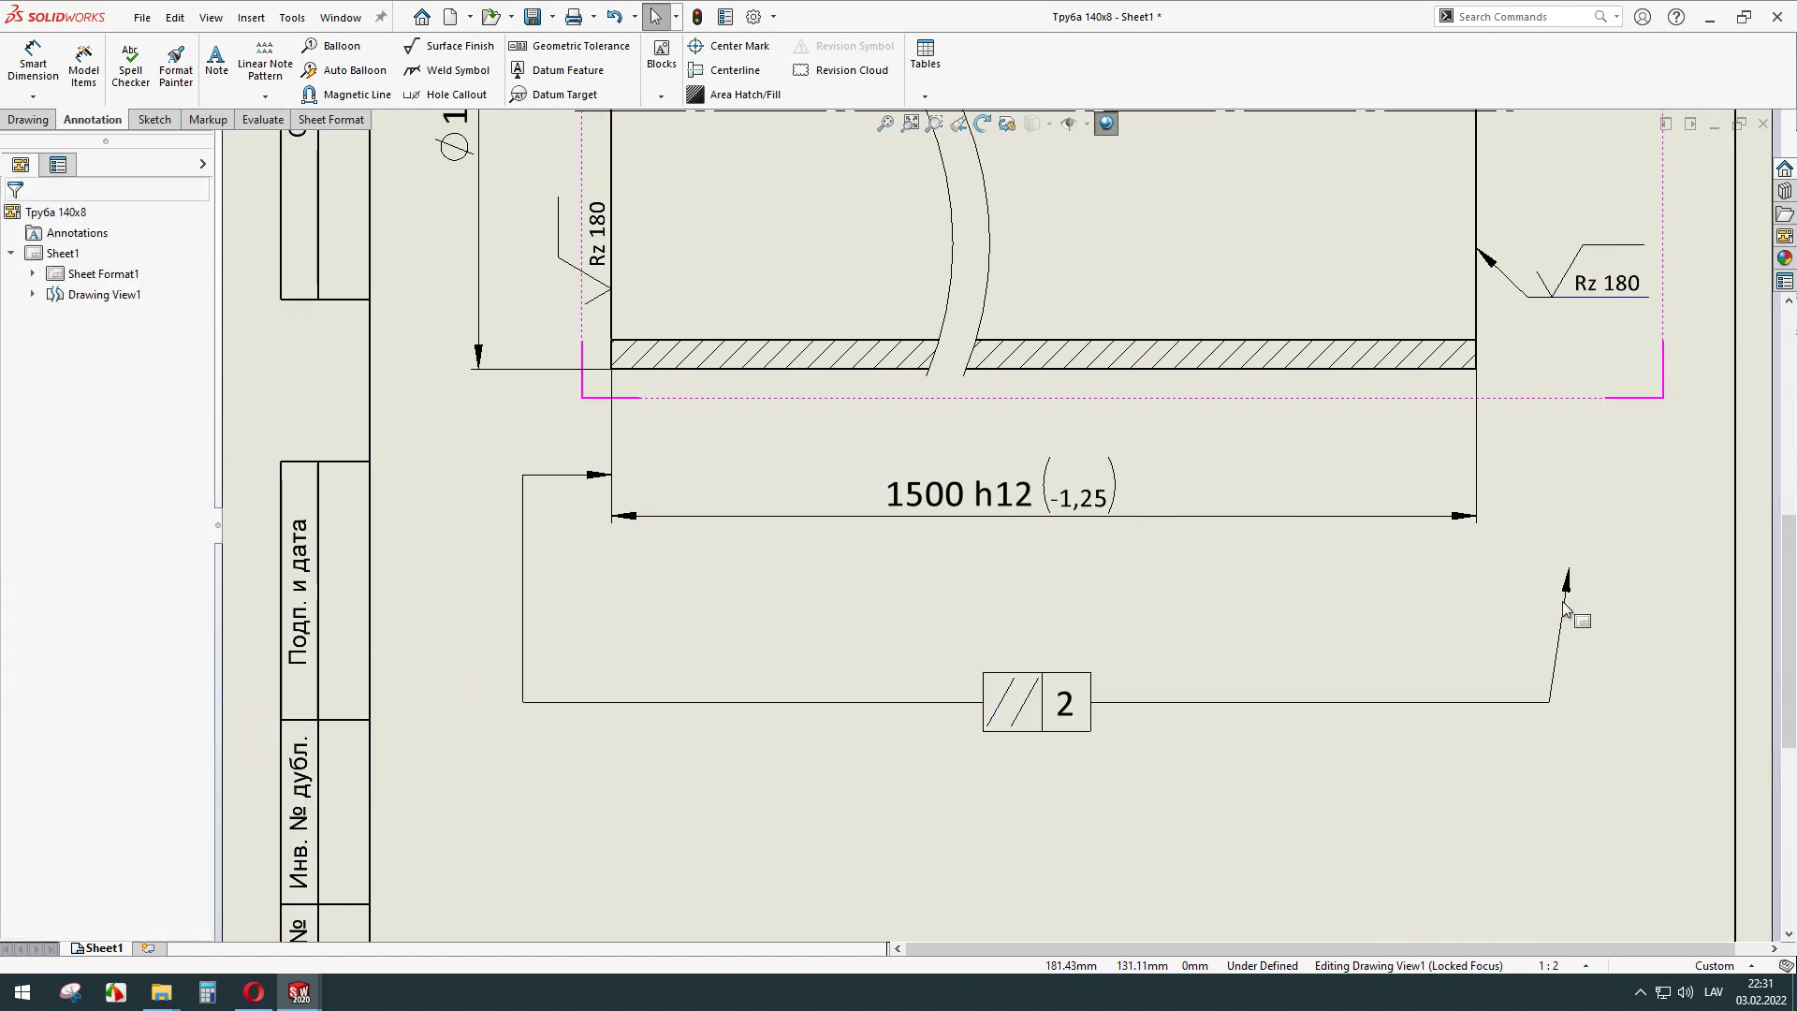
{"action": "left_click_drag", "start_coordinate": [1570, 573], "coordinate": [1549, 452]}
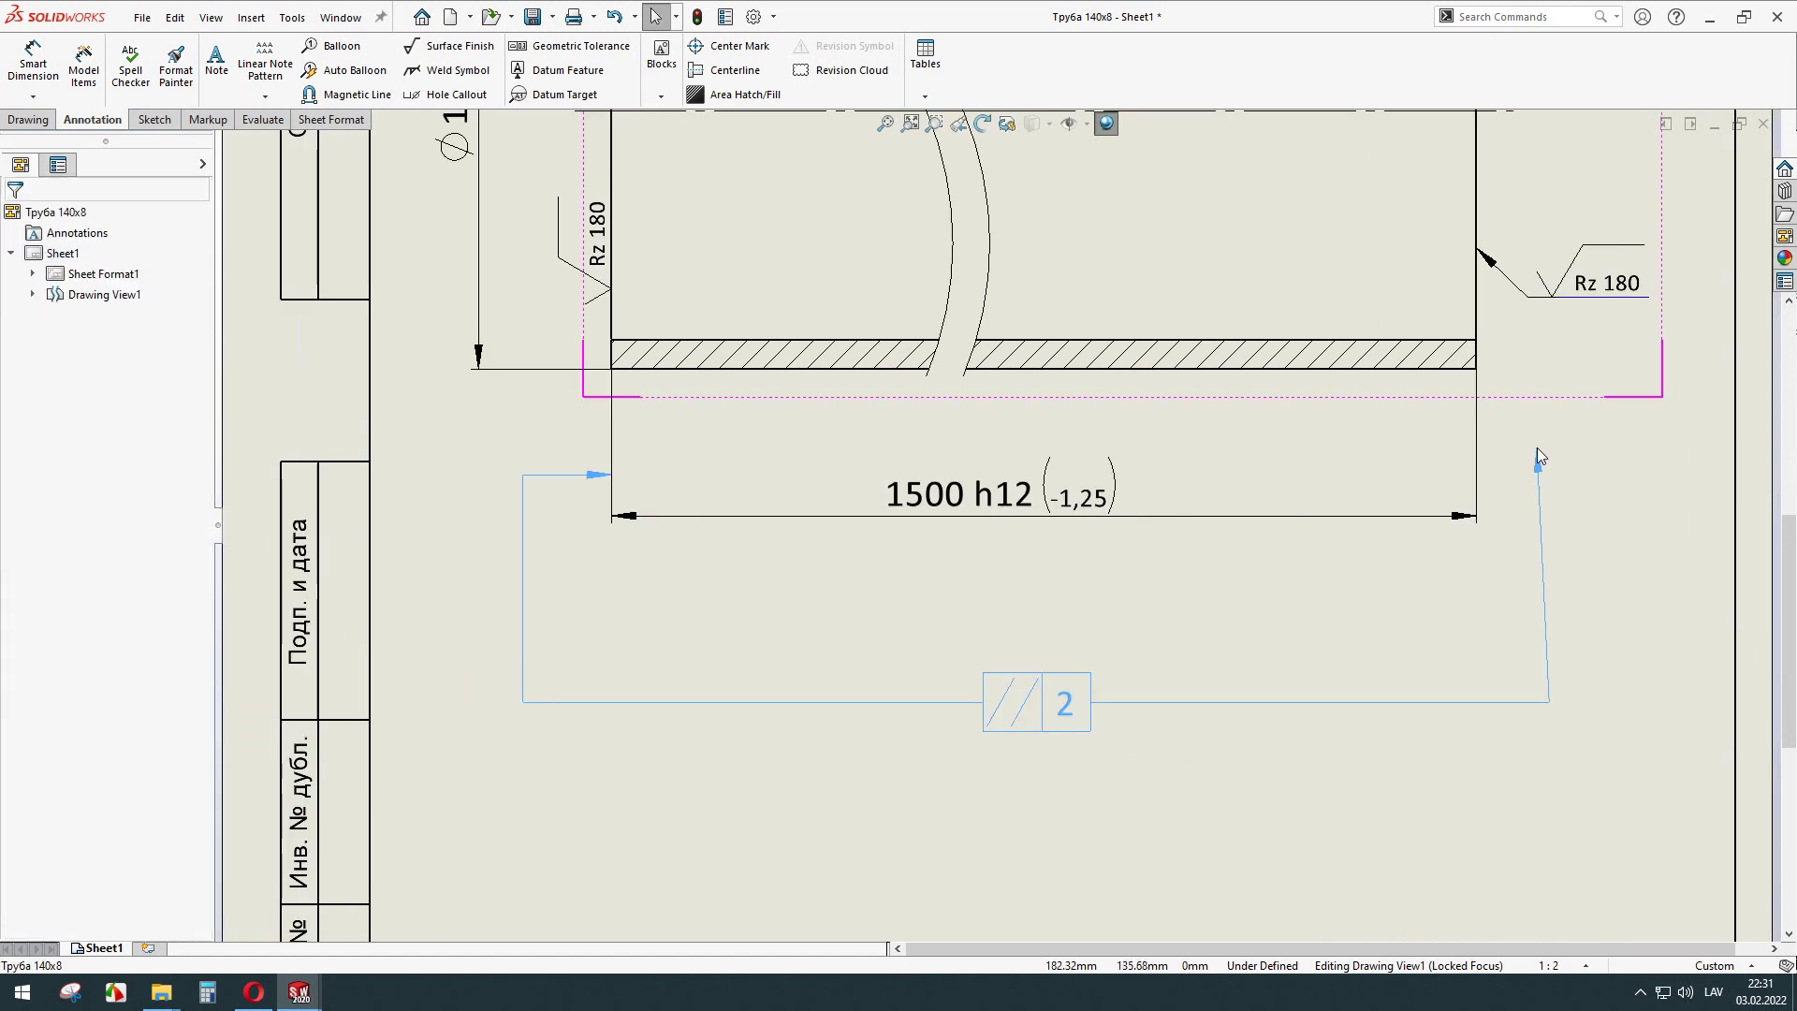
{"action": "scroll", "coordinate": [1519, 468], "scroll_direction": "down", "scroll_amount": 2}
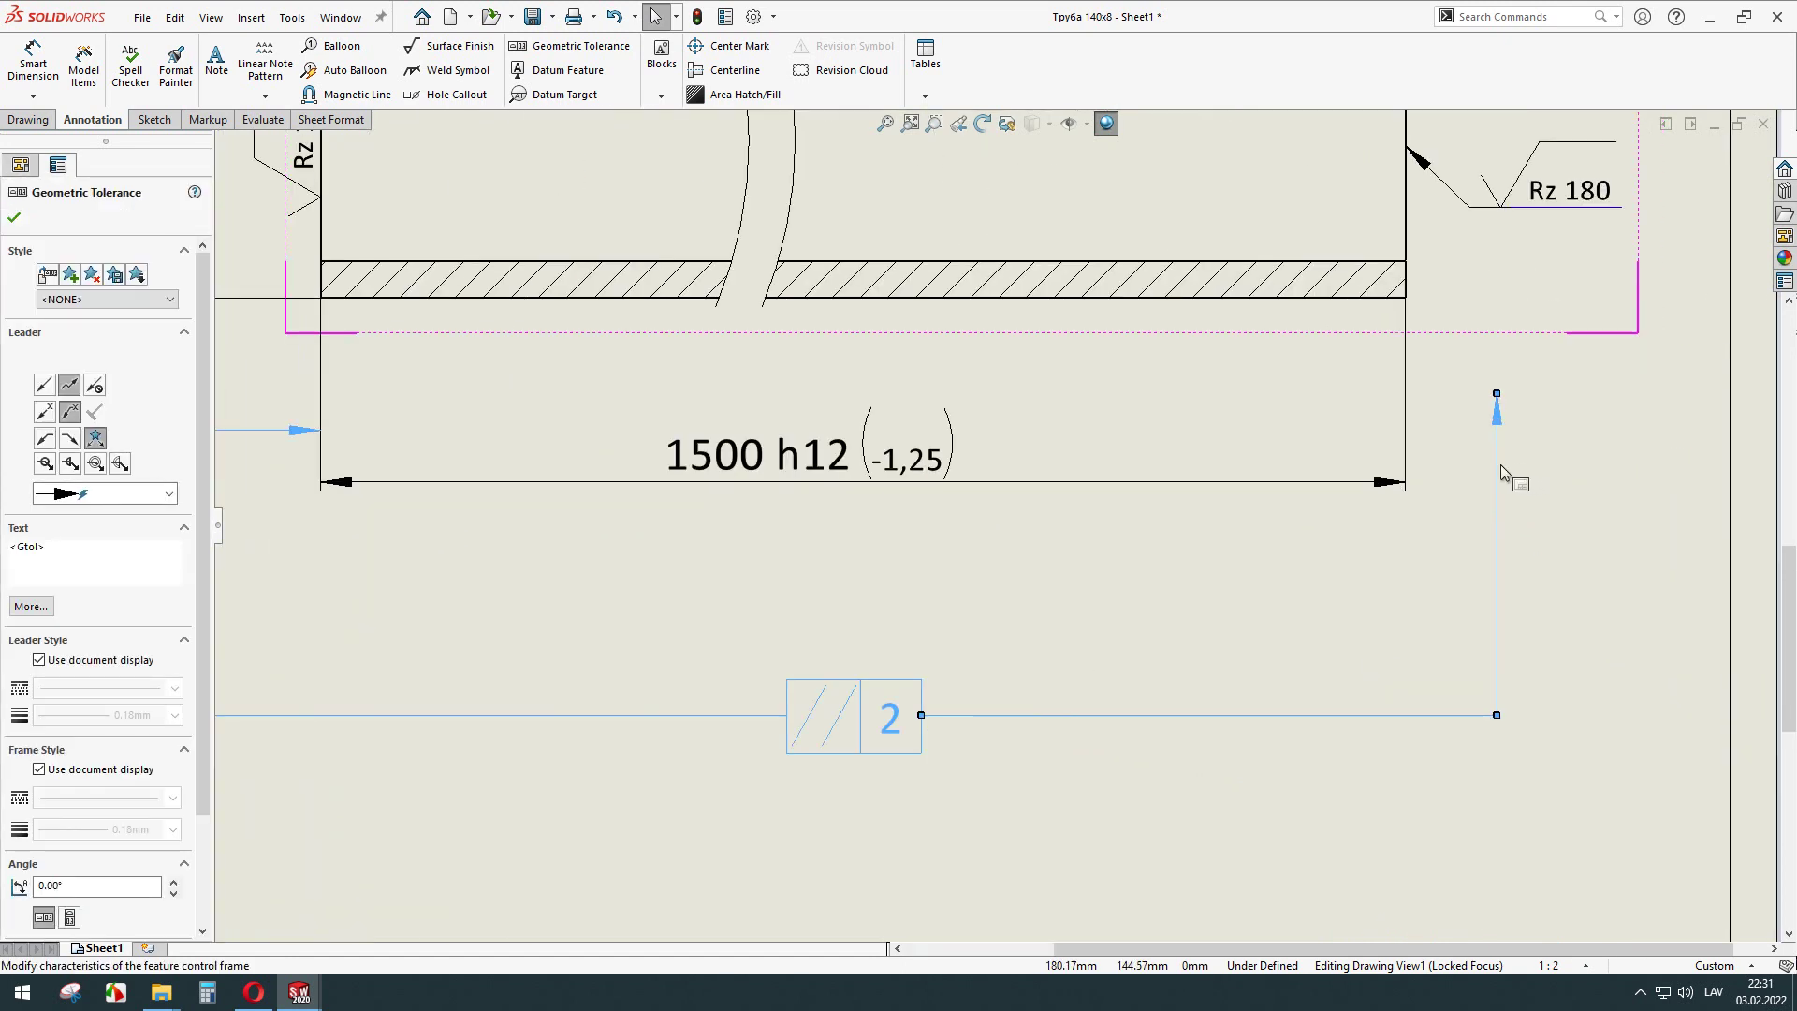
{"action": "right_click", "coordinate": [1500, 465]}
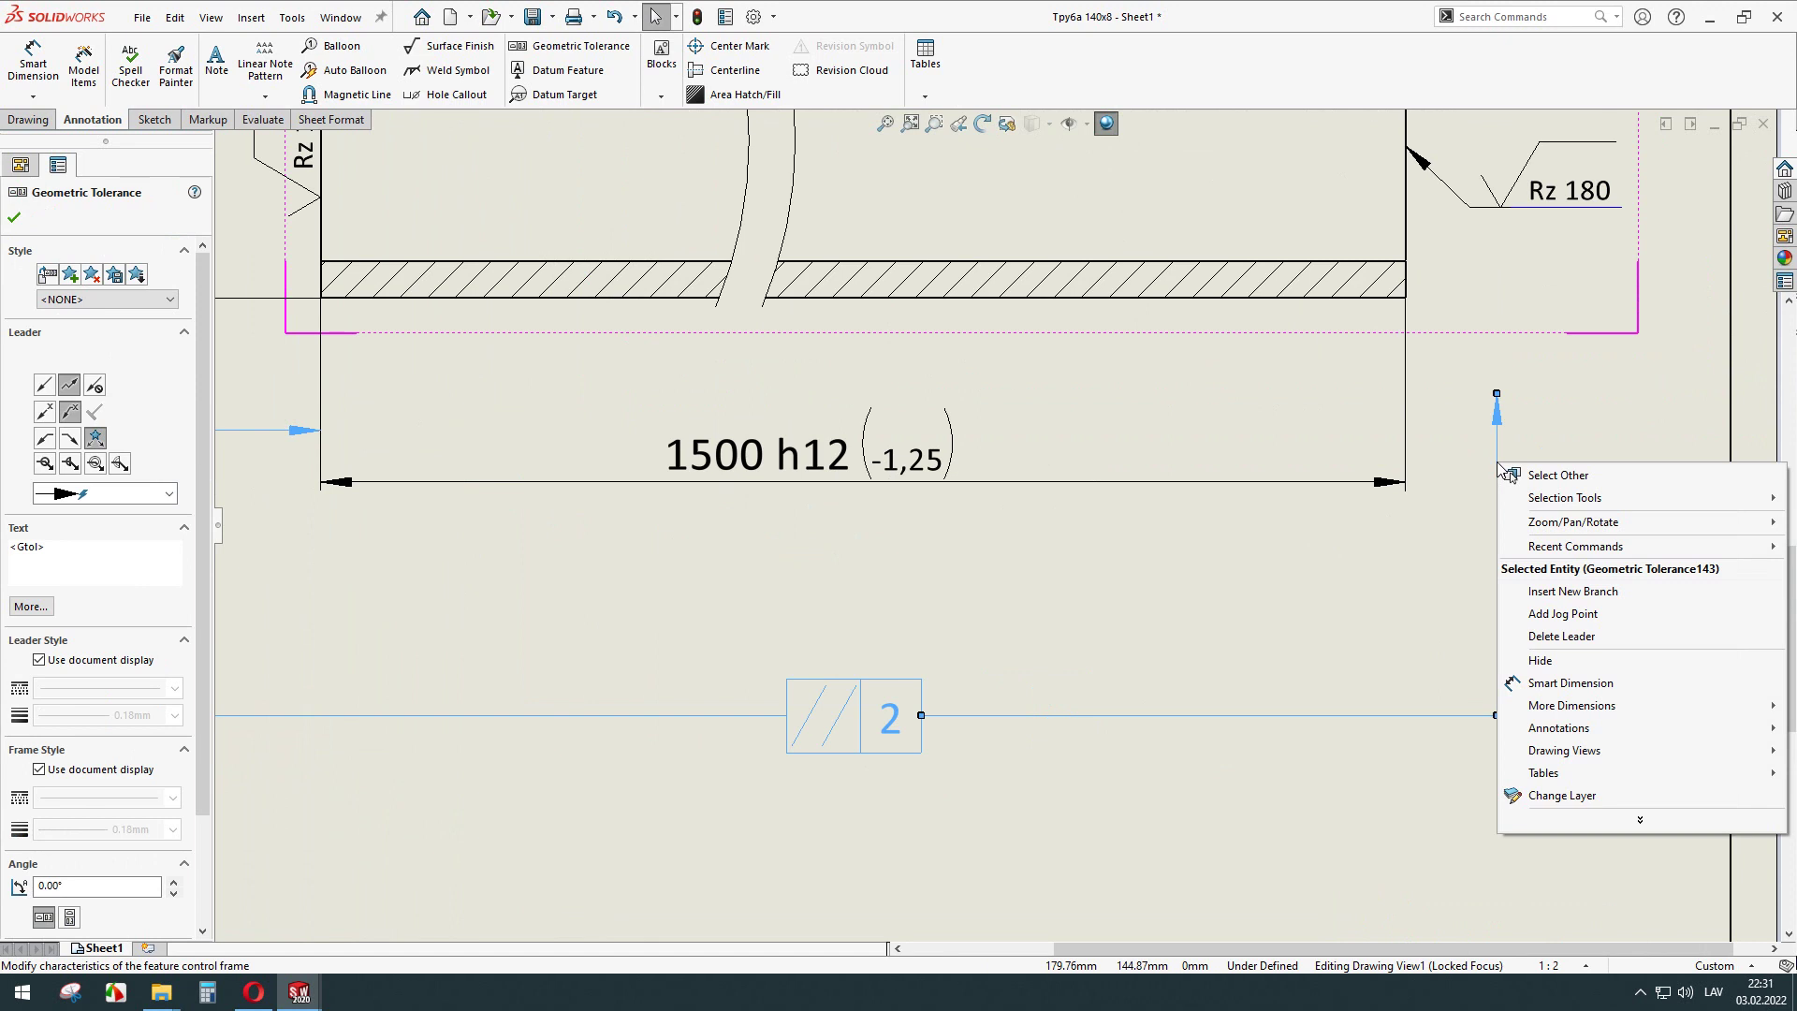
{"action": "left_click", "coordinate": [1584, 621]}
{"action": "left_click_drag", "start_coordinate": [1498, 398], "coordinate": [1414, 460]}
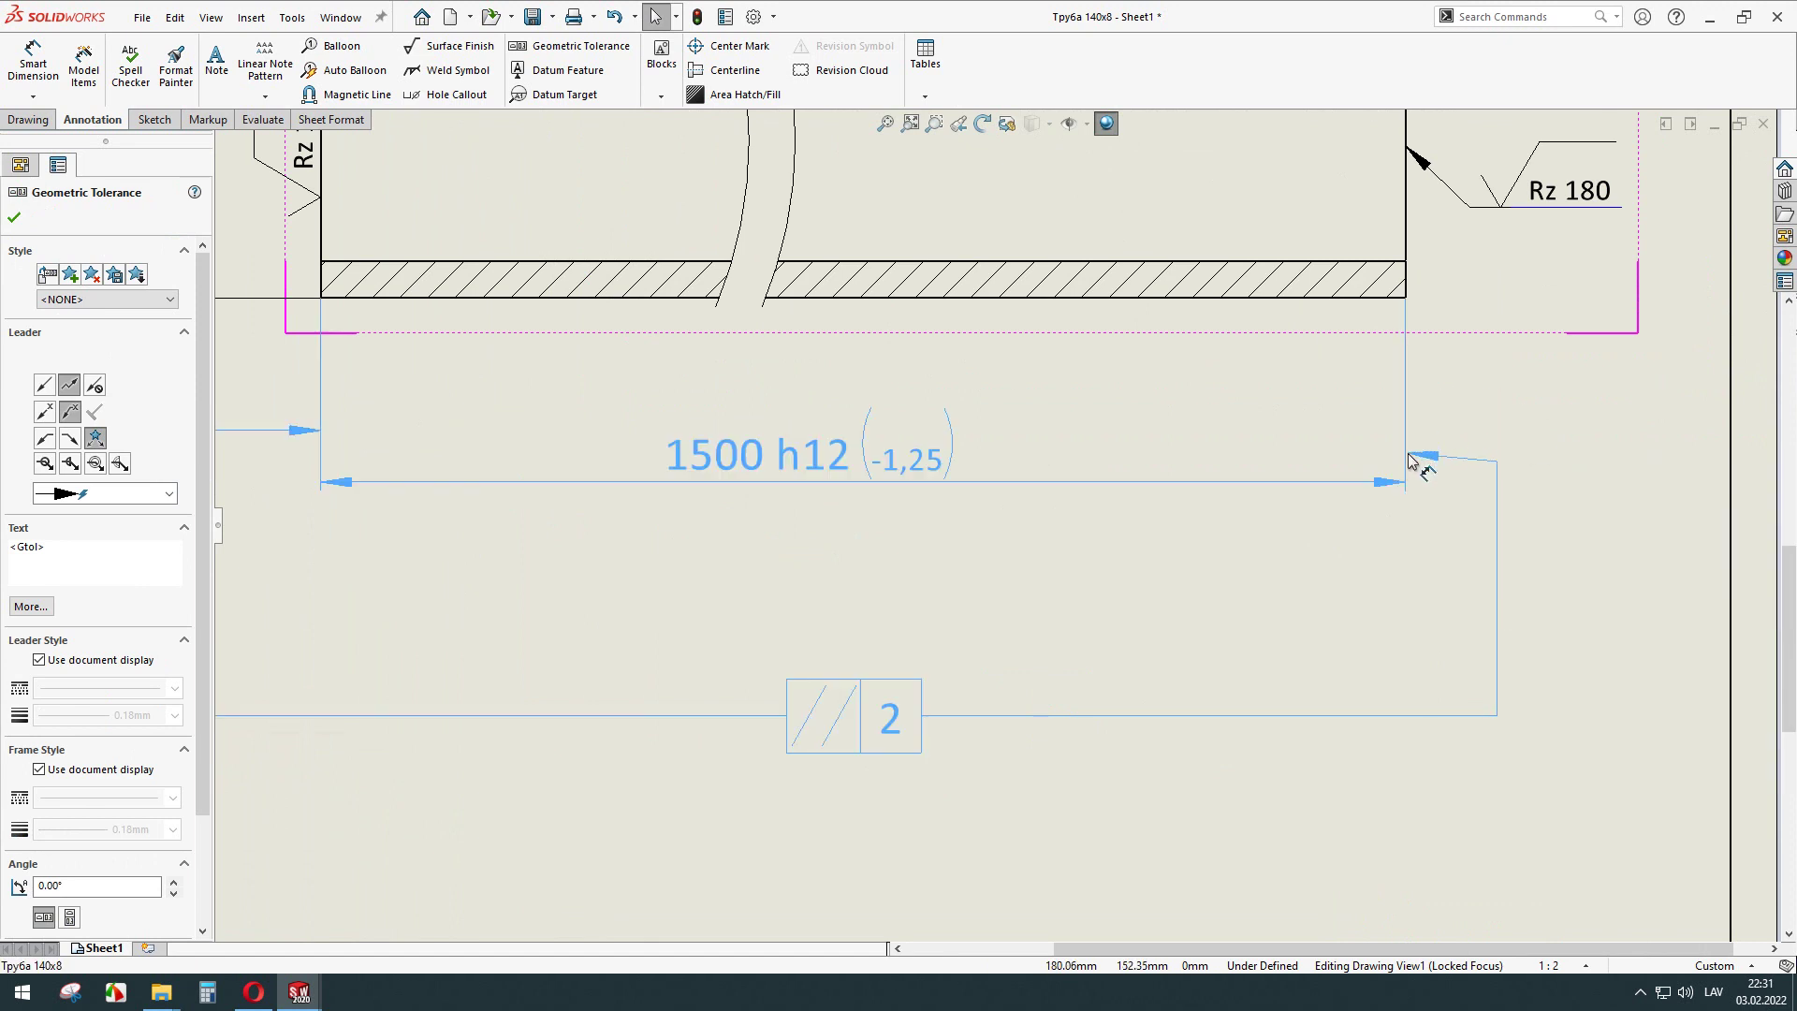
{"action": "left_click", "coordinate": [1506, 473]}
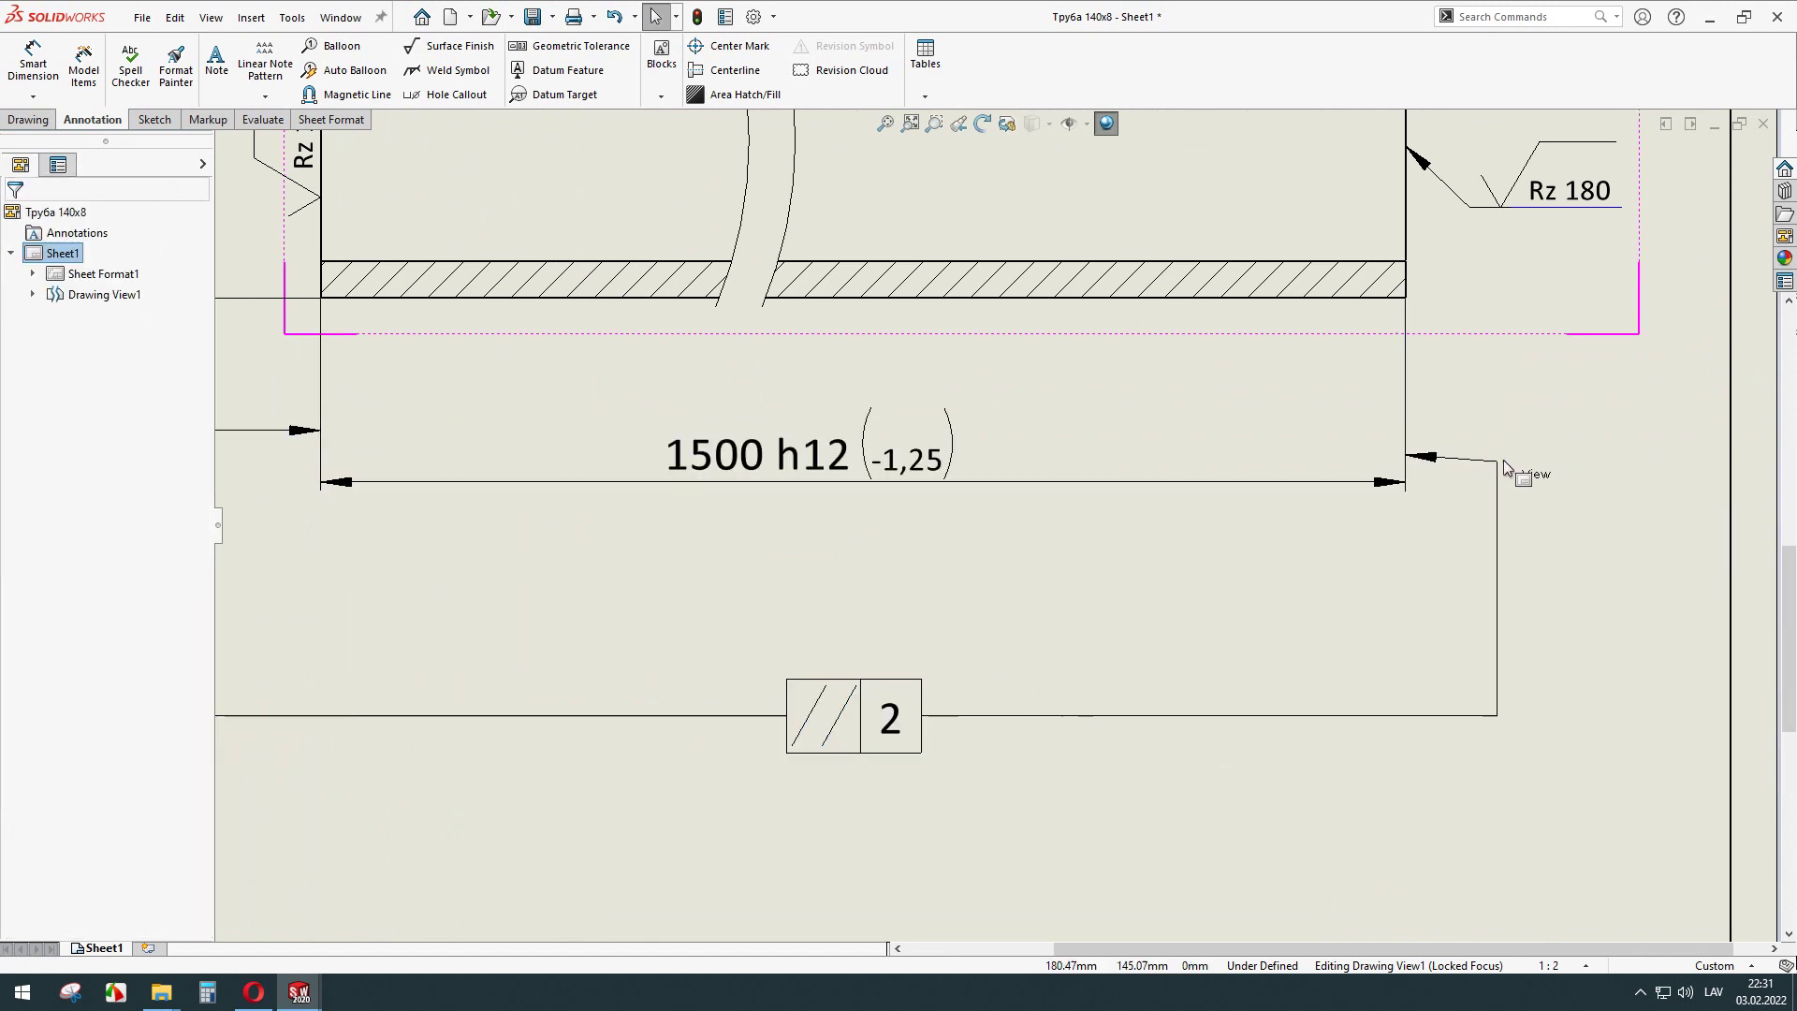
{"action": "left_click_drag", "start_coordinate": [1507, 474], "coordinate": [1500, 453]}
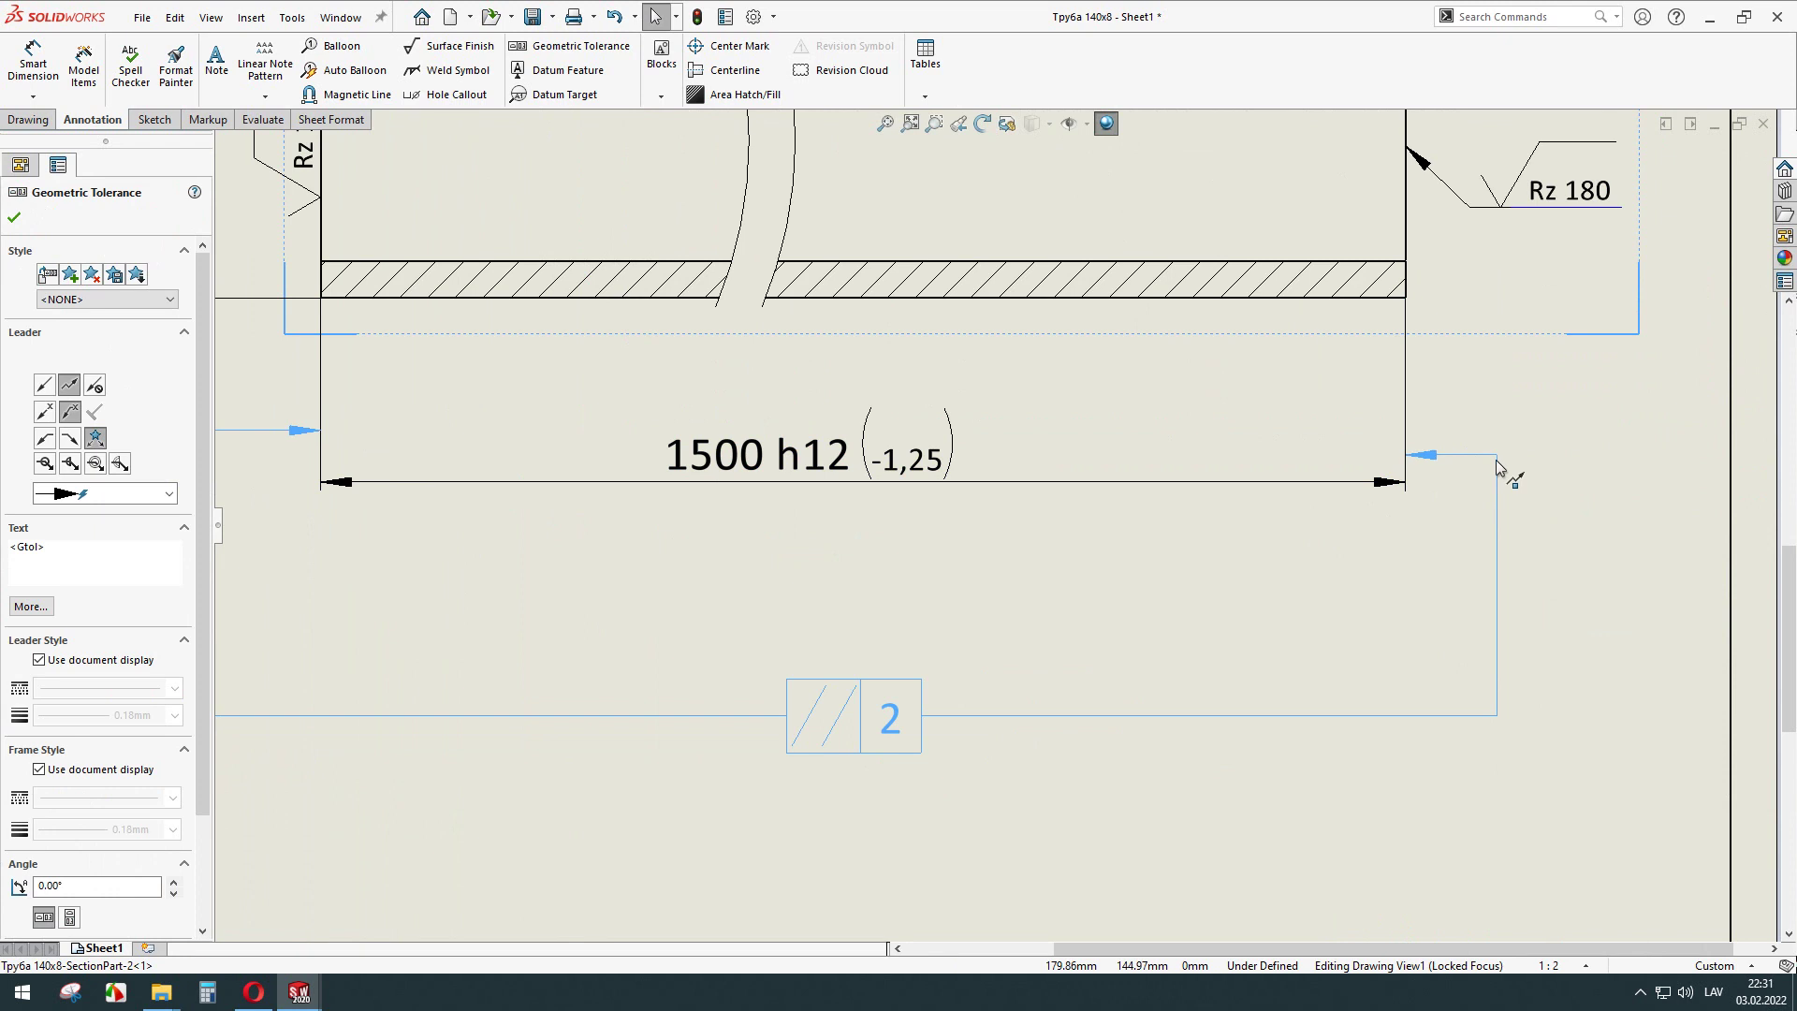
{"action": "left_click", "coordinate": [883, 635]}
{"action": "scroll", "coordinate": [884, 634], "scroll_direction": "down", "scroll_amount": 3}
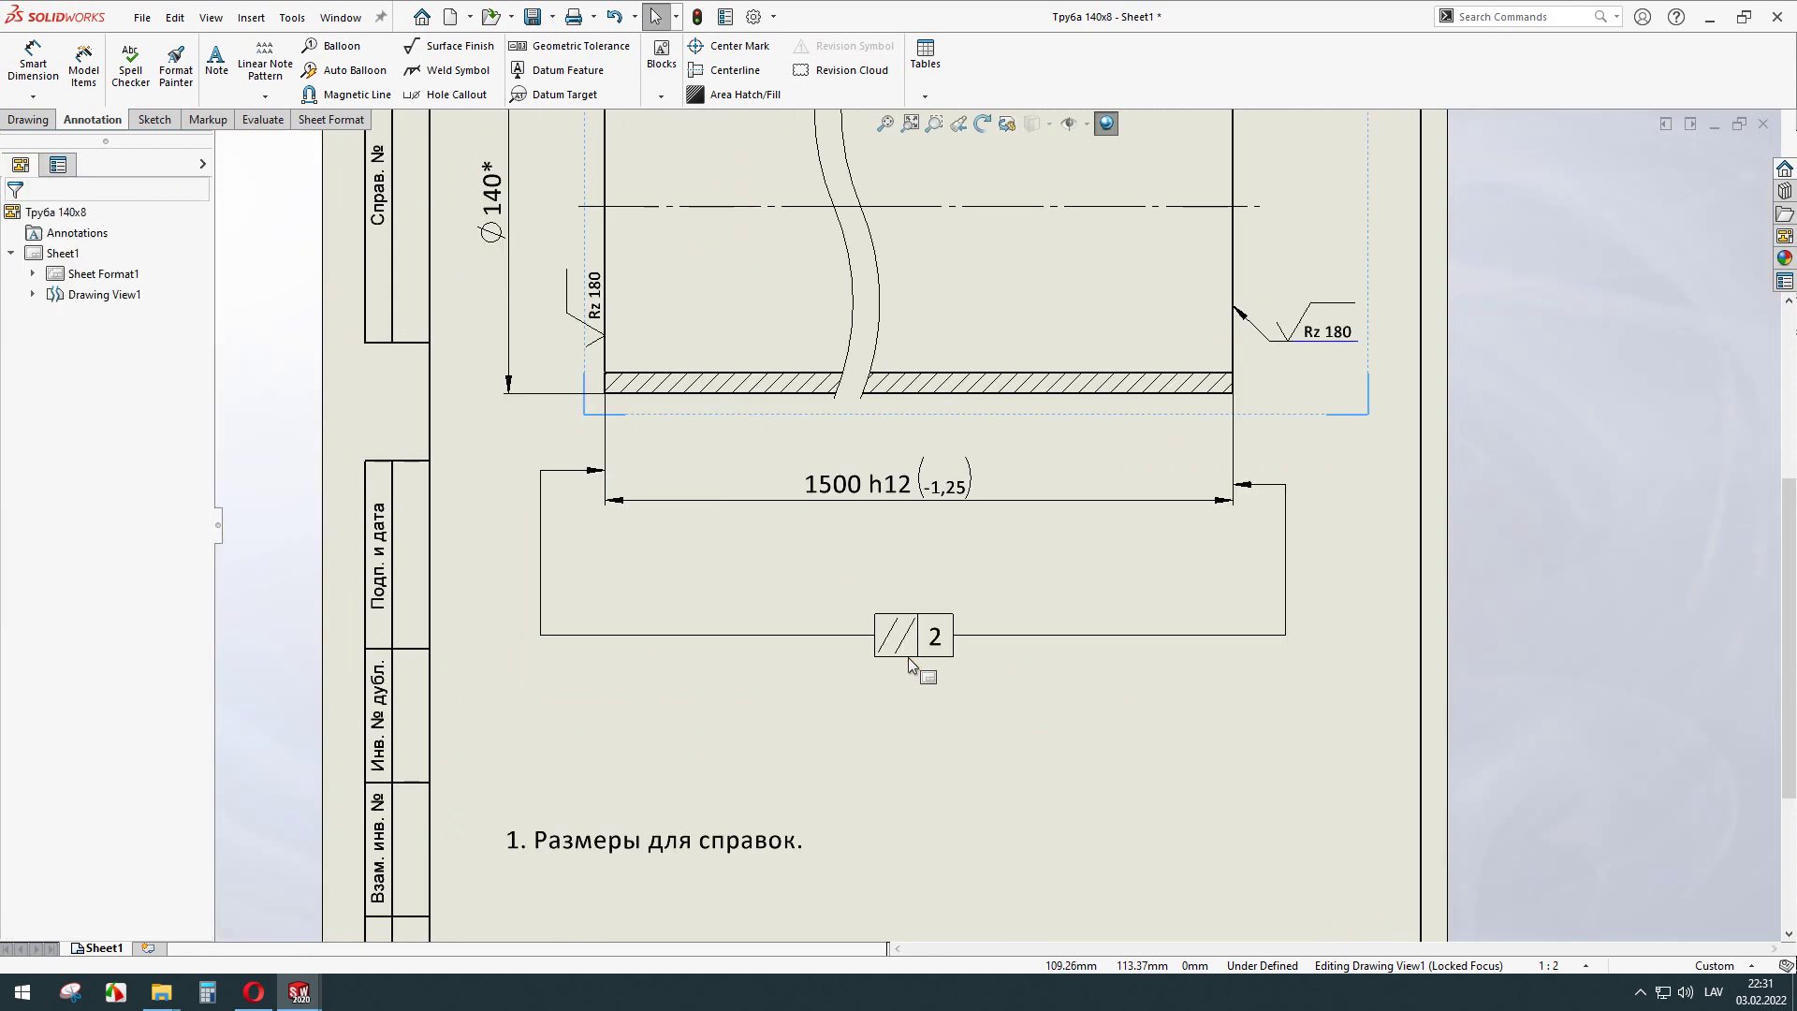
Nudge the parallelism frame's left leader segment slightly and finish editing the tolerance.
{"action": "left_click", "coordinate": [904, 602]}
{"action": "scroll", "coordinate": [629, 588], "scroll_direction": "down", "scroll_amount": 1}
{"action": "scroll", "coordinate": [554, 603], "scroll_direction": "down", "scroll_amount": 3}
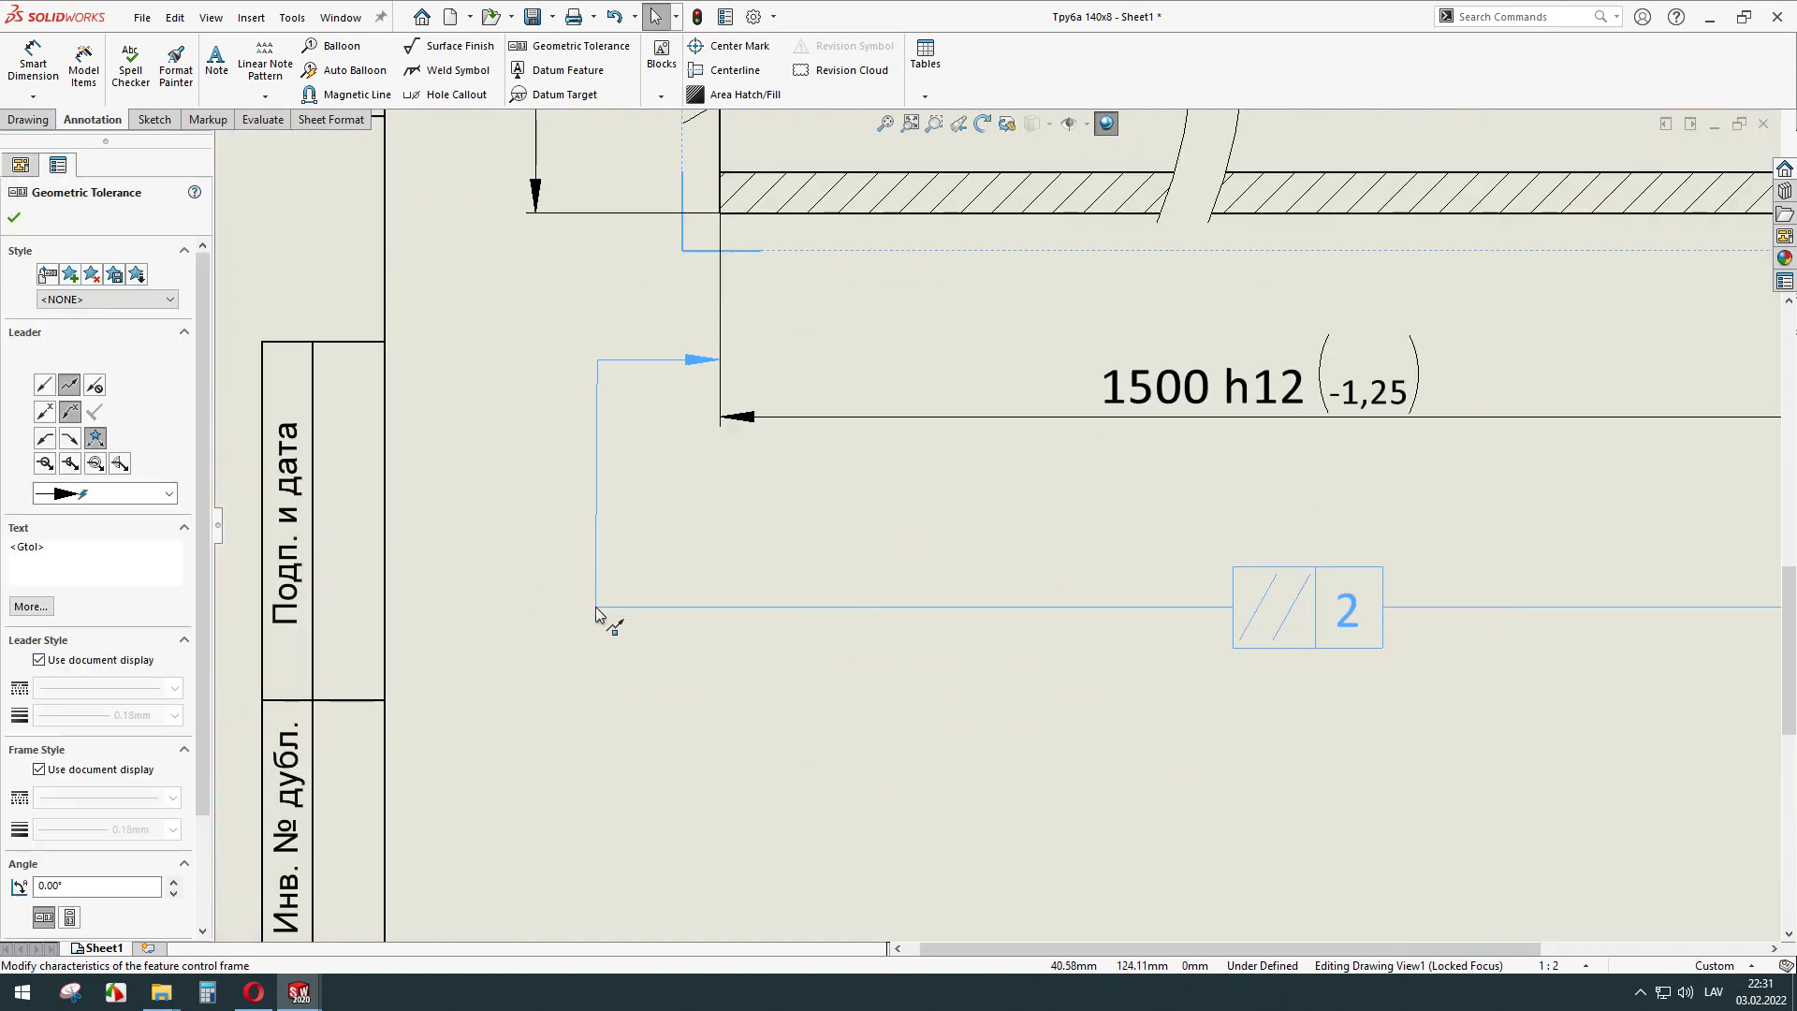
{"action": "left_click_drag", "start_coordinate": [596, 609], "coordinate": [596, 609]}
{"action": "scroll", "coordinate": [1069, 754], "scroll_direction": "up", "scroll_amount": 5}
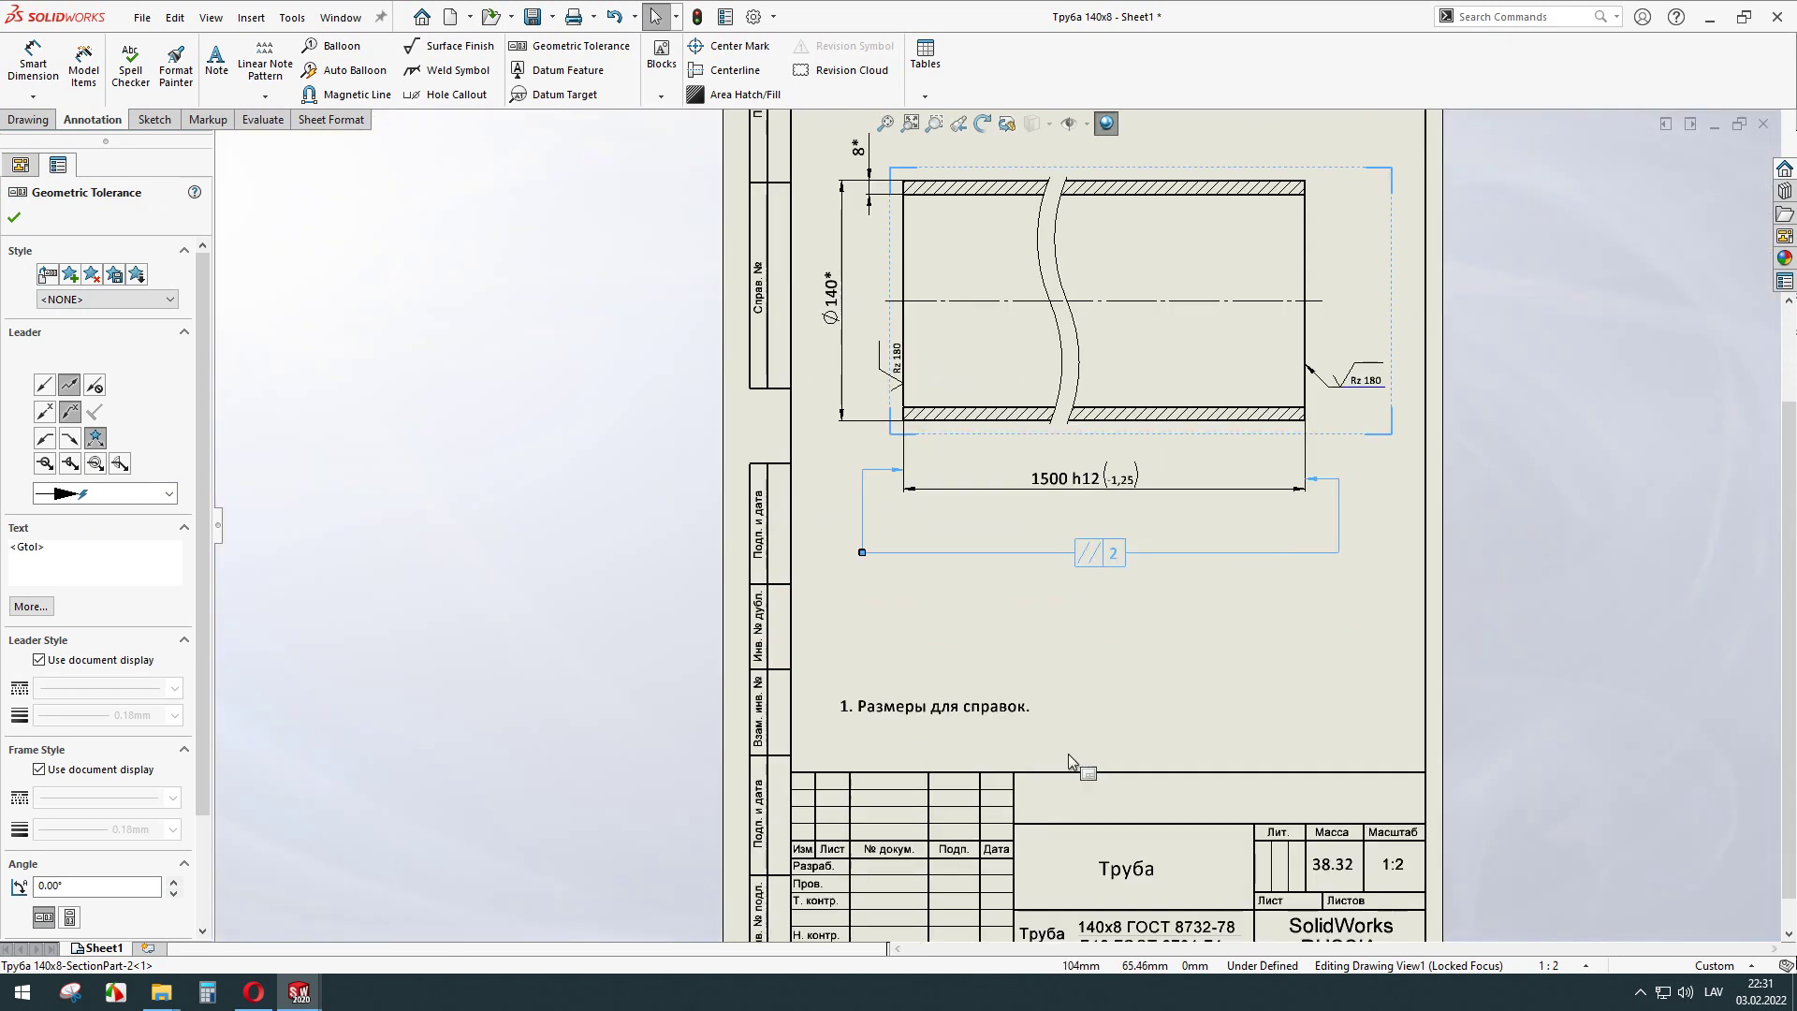
{"action": "key", "text": "Escape"}
{"action": "scroll", "coordinate": [1288, 520], "scroll_direction": "down", "scroll_amount": 5}
{"action": "scroll", "coordinate": [1208, 562], "scroll_direction": "down", "scroll_amount": 3}
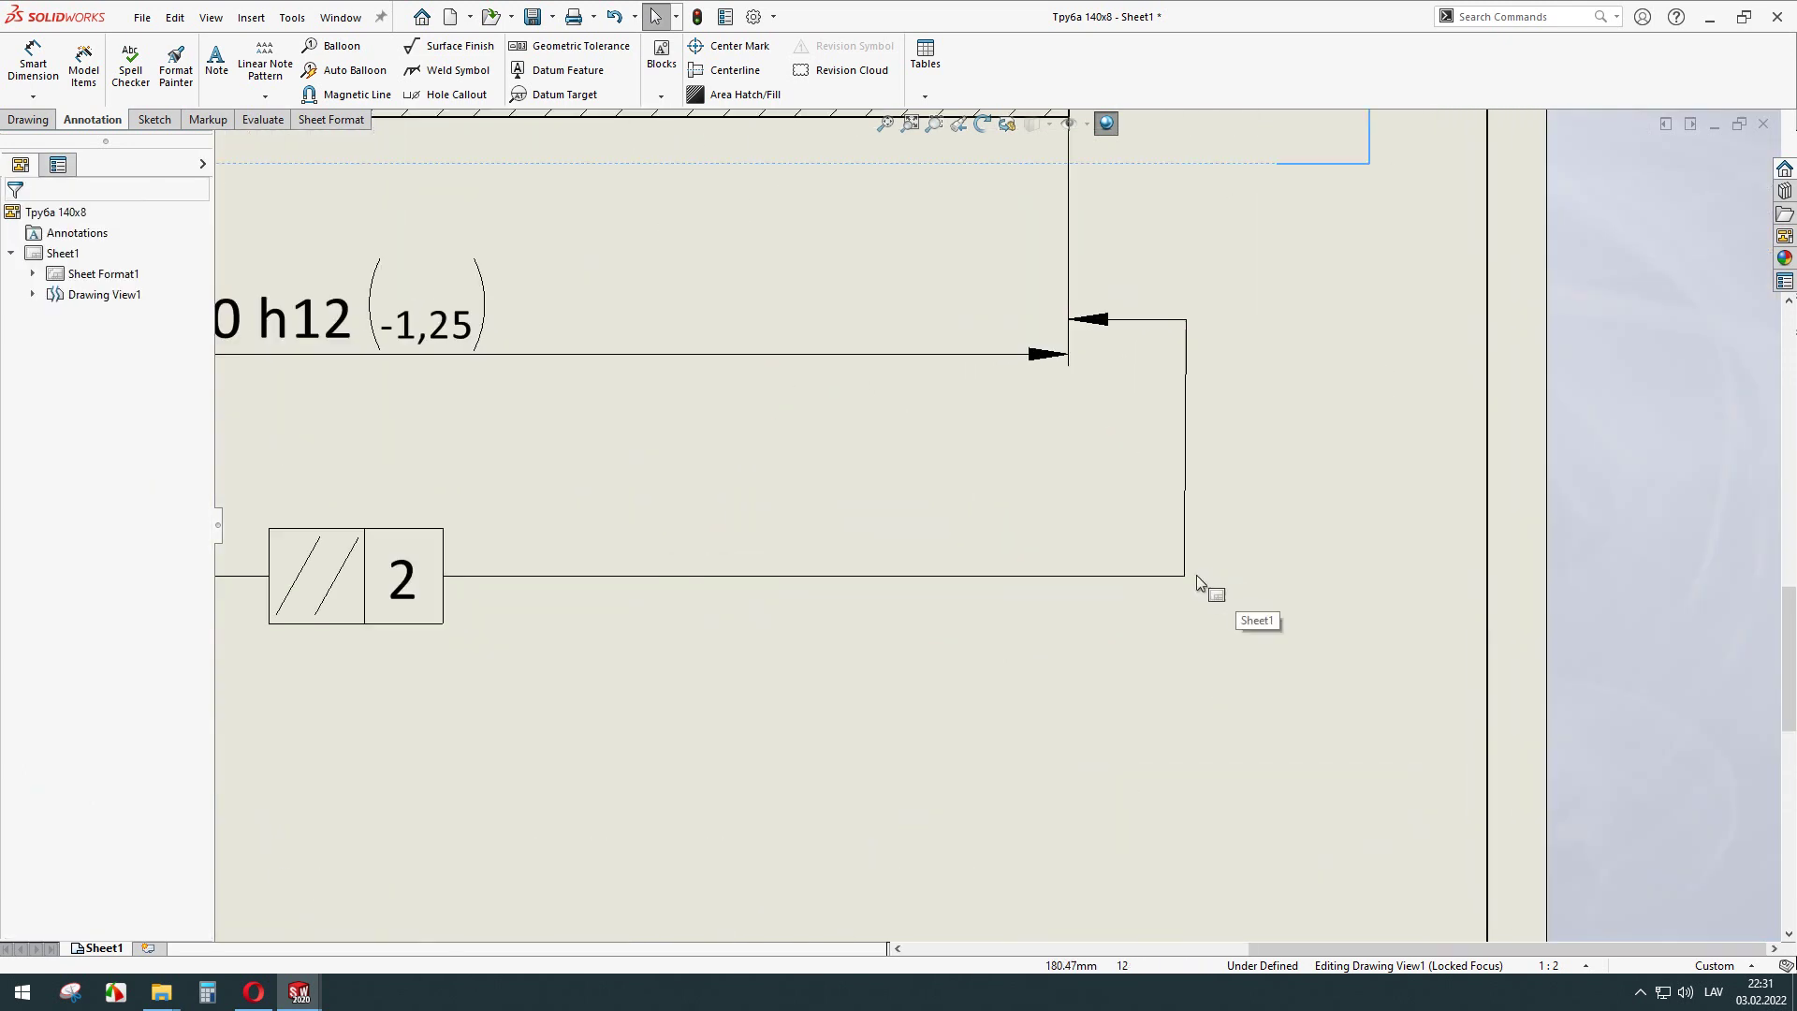
Select the parallelism frame's right leader end and review its end styles, leaving them unchanged.
{"action": "left_click", "coordinate": [1187, 574]}
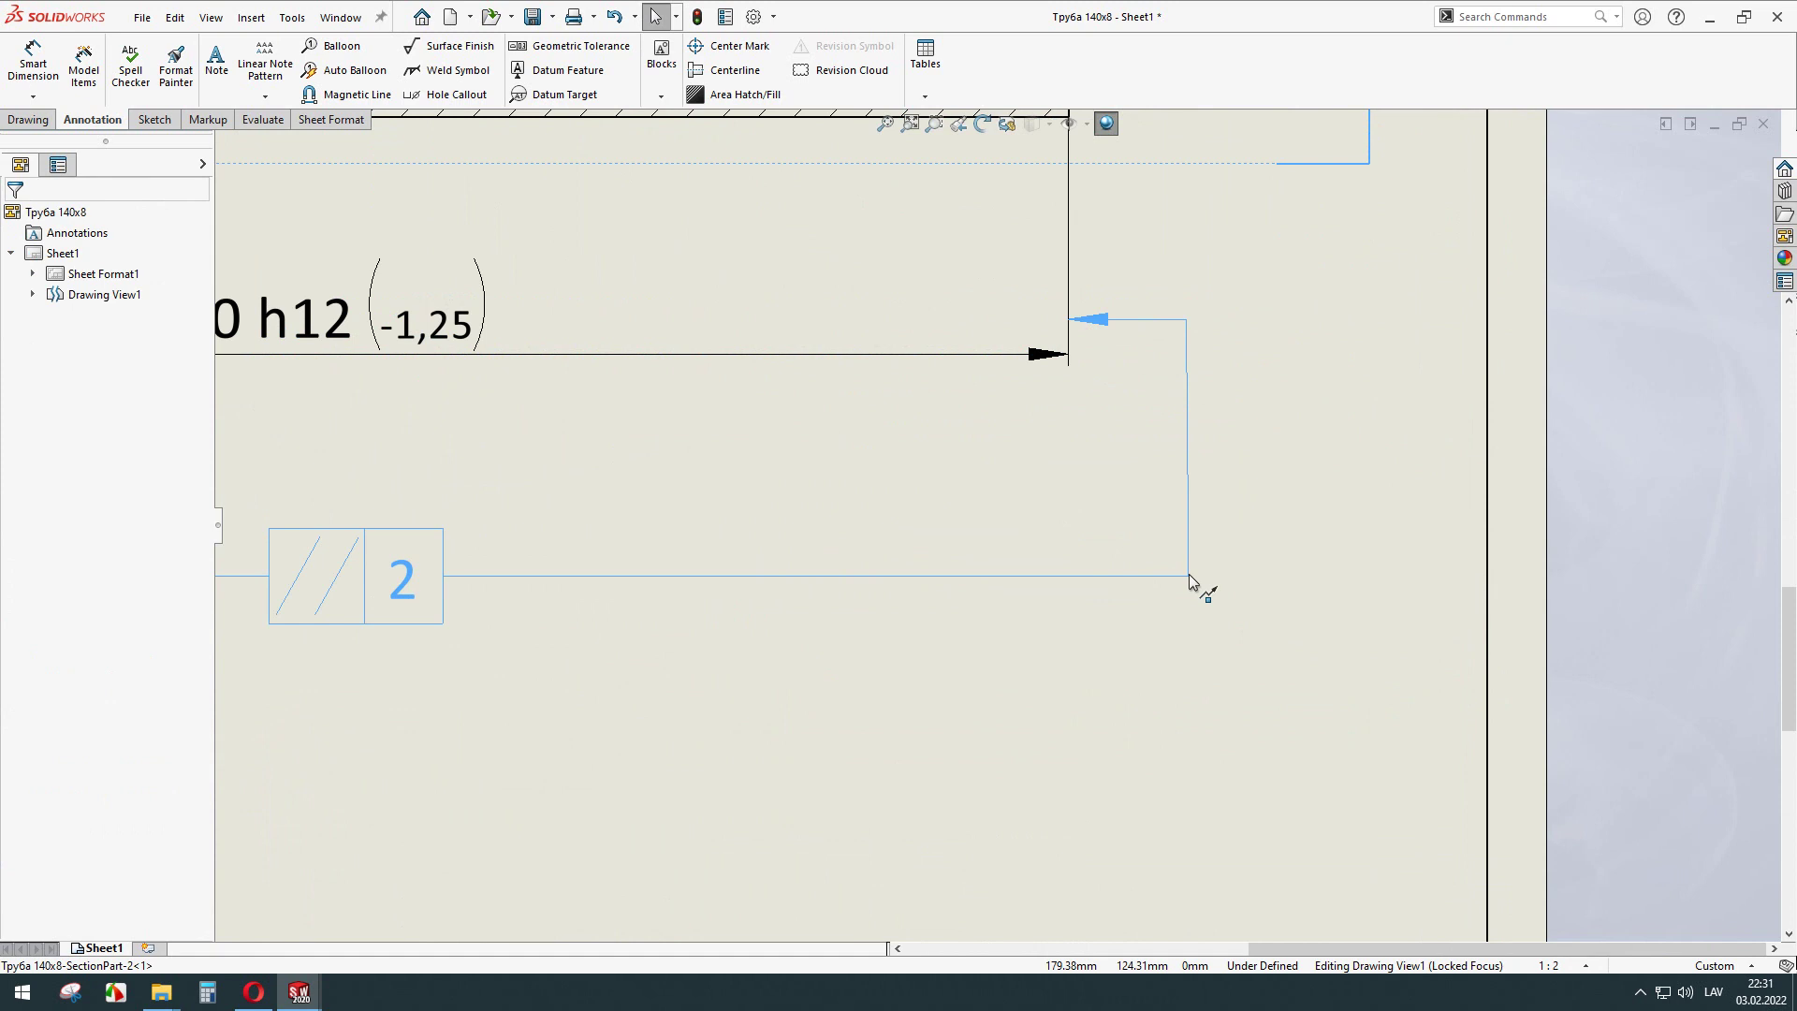
{"action": "scroll", "coordinate": [1114, 342], "scroll_direction": "down", "scroll_amount": 2}
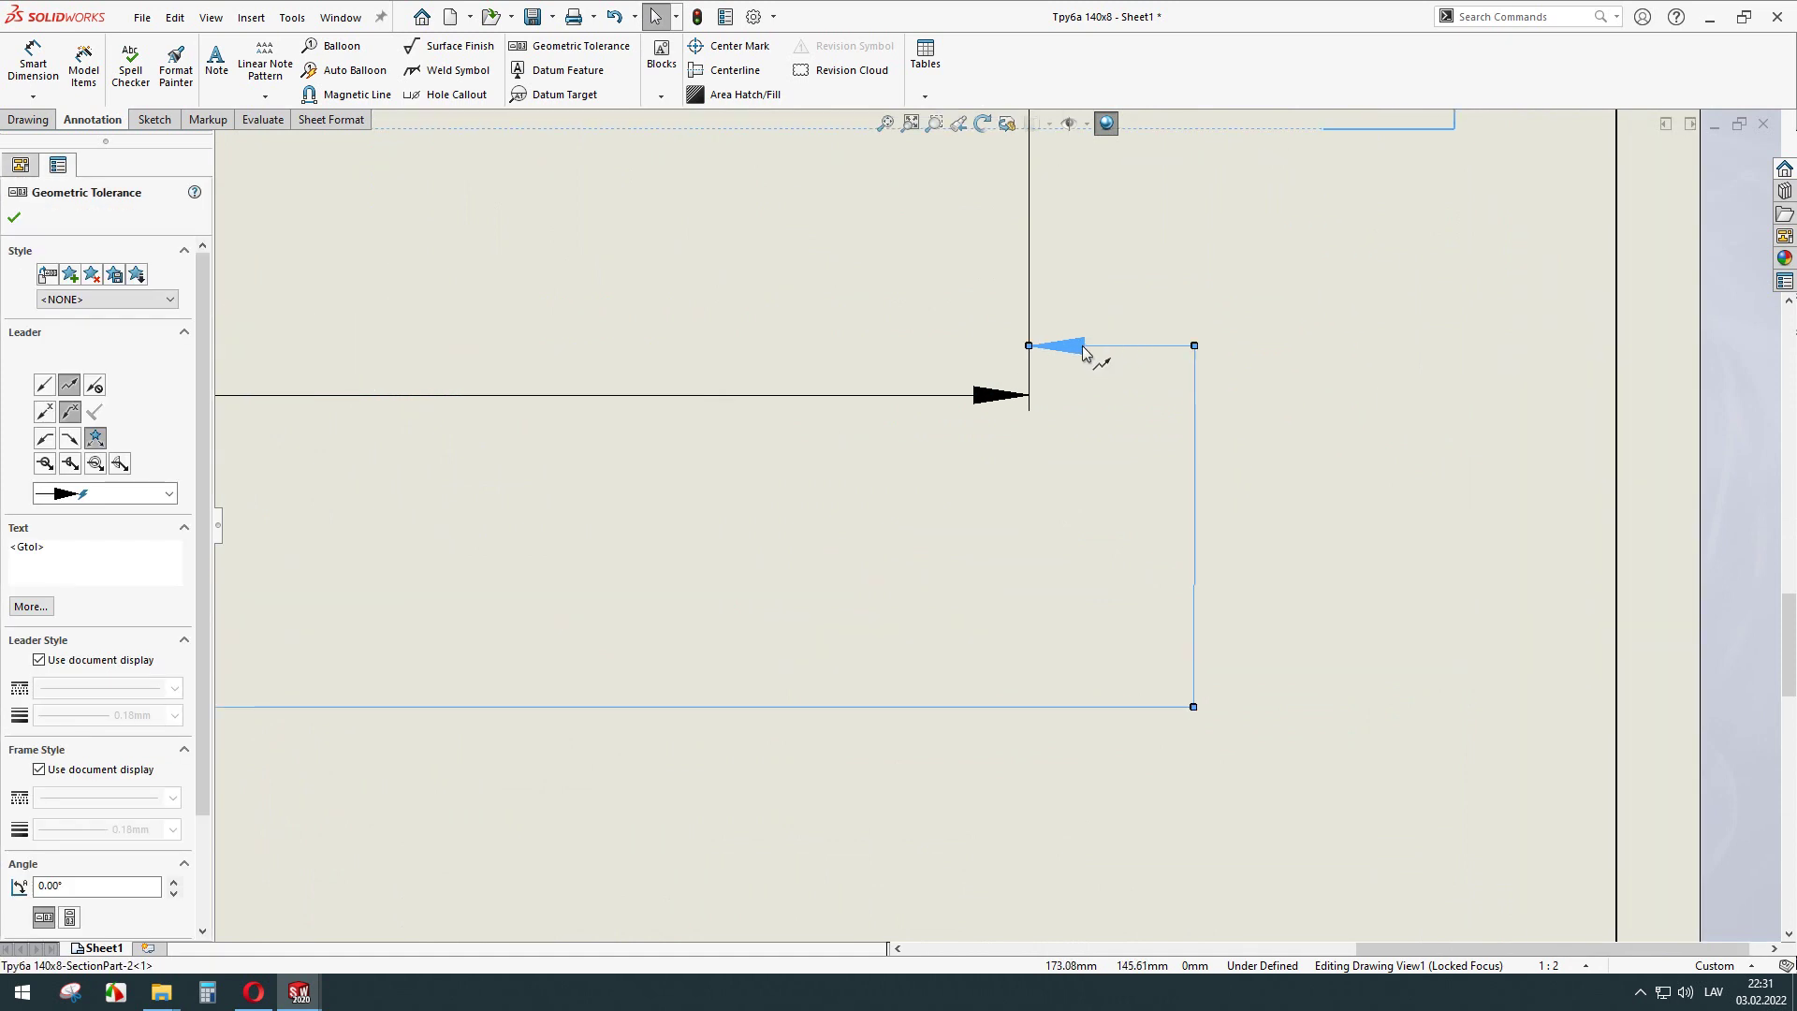
{"action": "left_click", "coordinate": [1045, 341]}
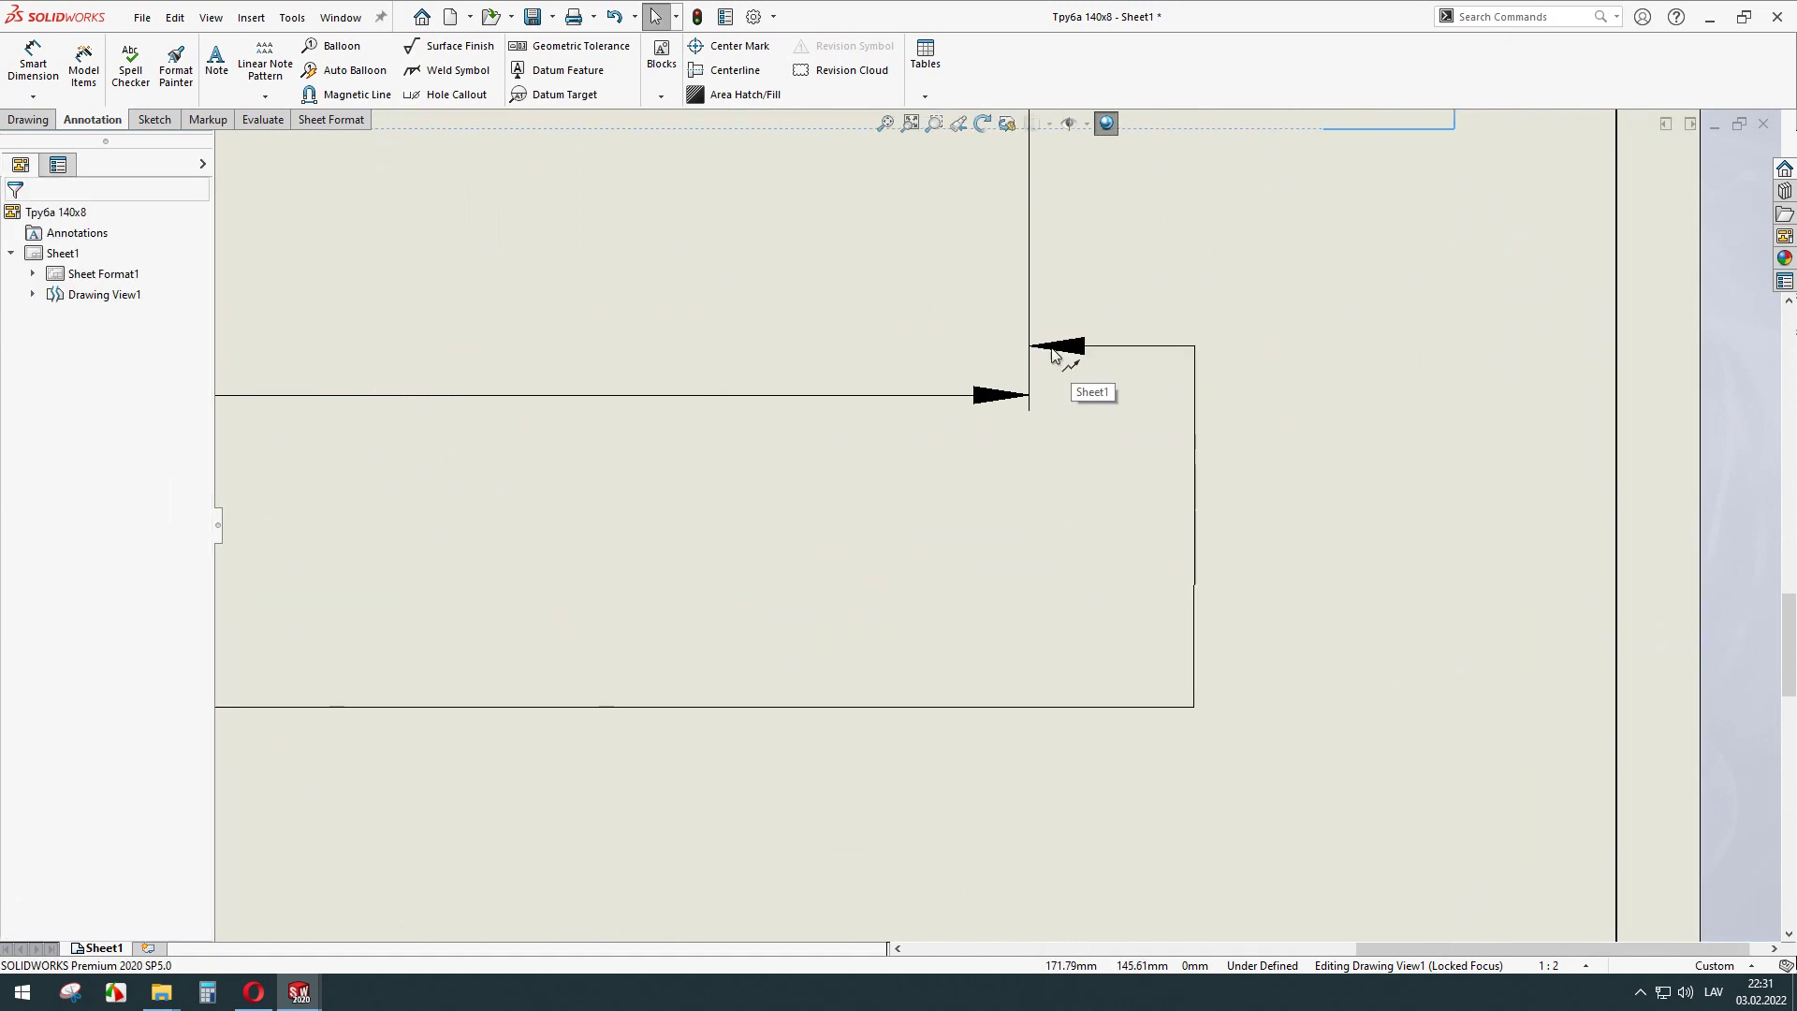
{"action": "left_click", "coordinate": [1029, 348]}
{"action": "left_click", "coordinate": [1029, 349]}
{"action": "left_click", "coordinate": [1085, 363]}
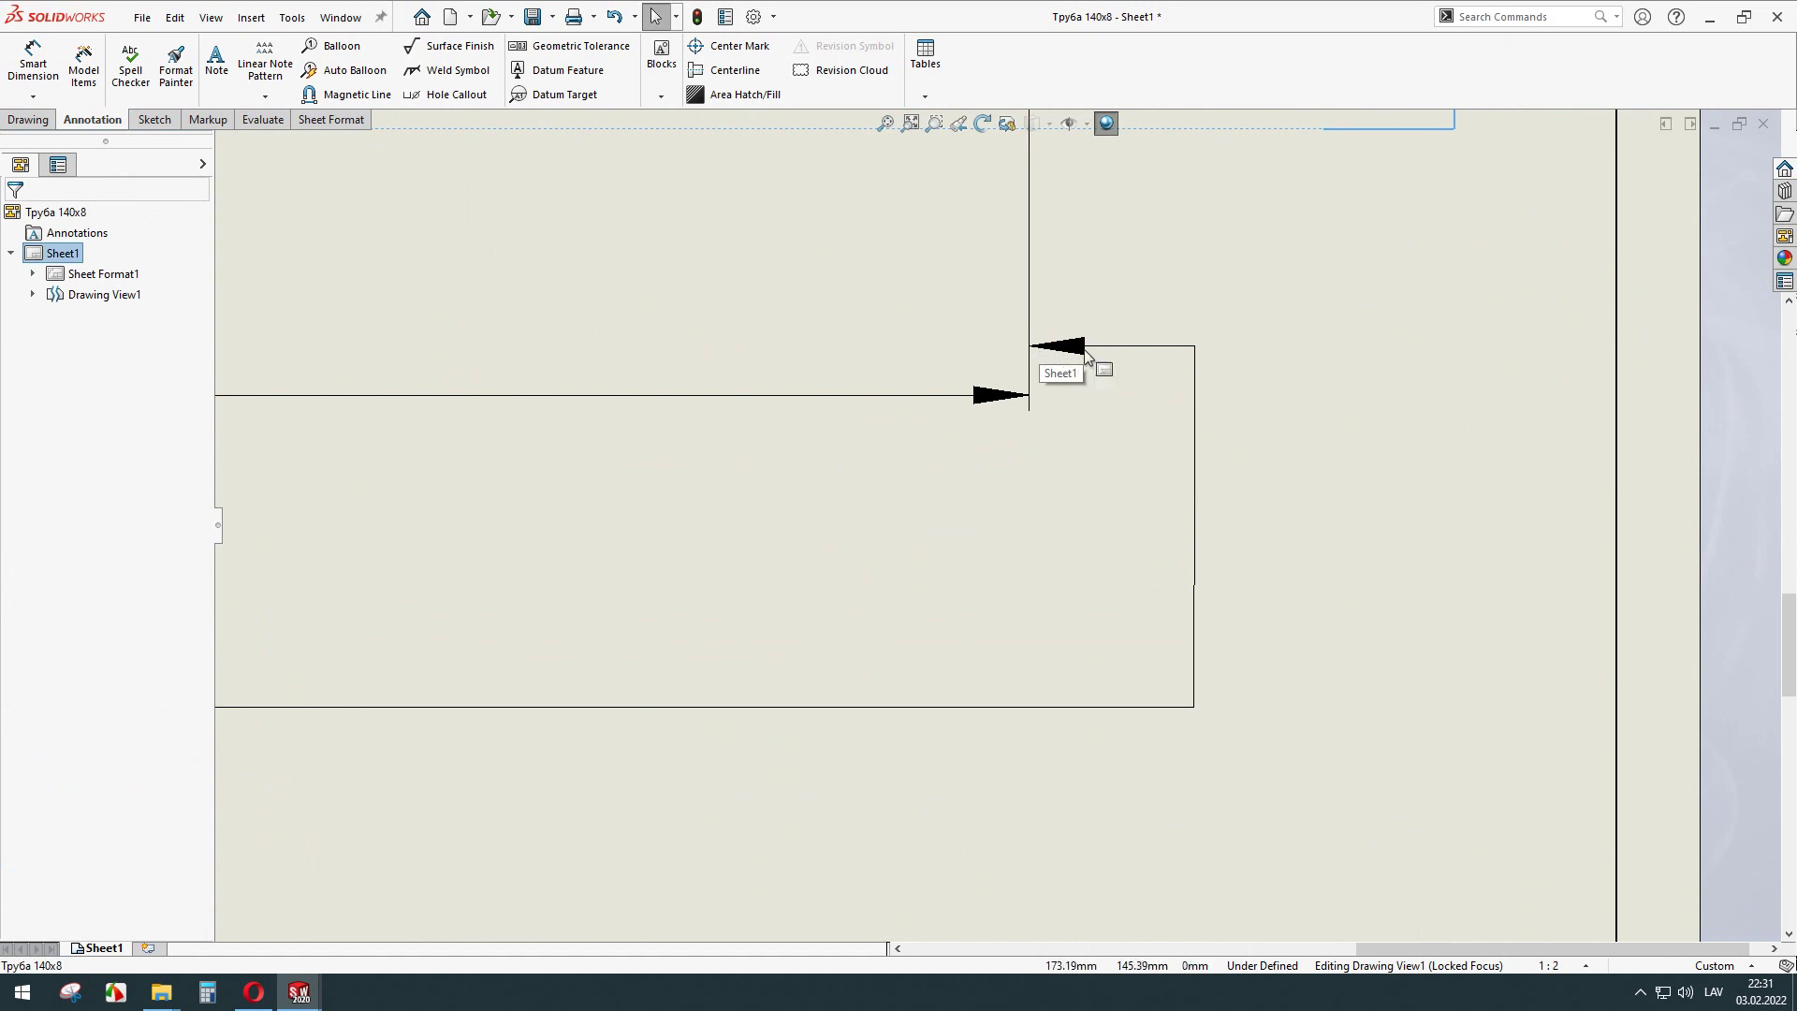
{"action": "scroll", "coordinate": [1083, 348], "scroll_direction": "down", "scroll_amount": 2}
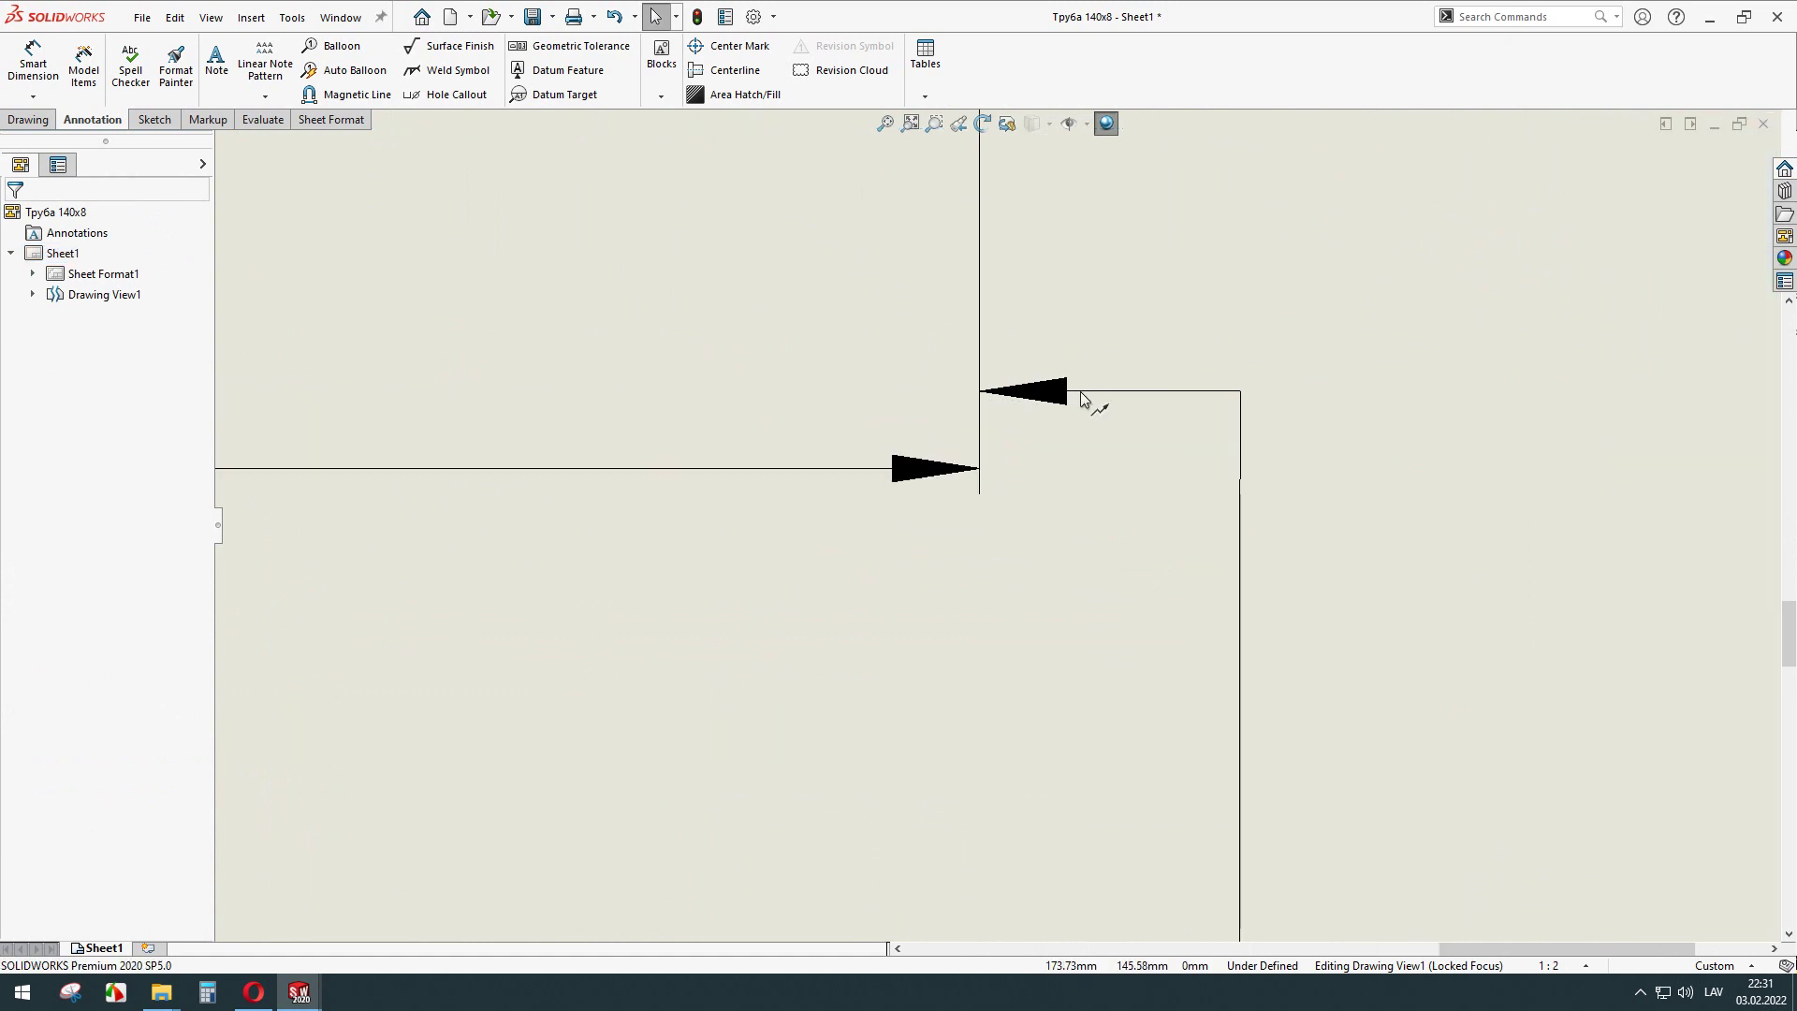
{"action": "left_click", "coordinate": [1048, 396]}
{"action": "key", "text": "Escape"}
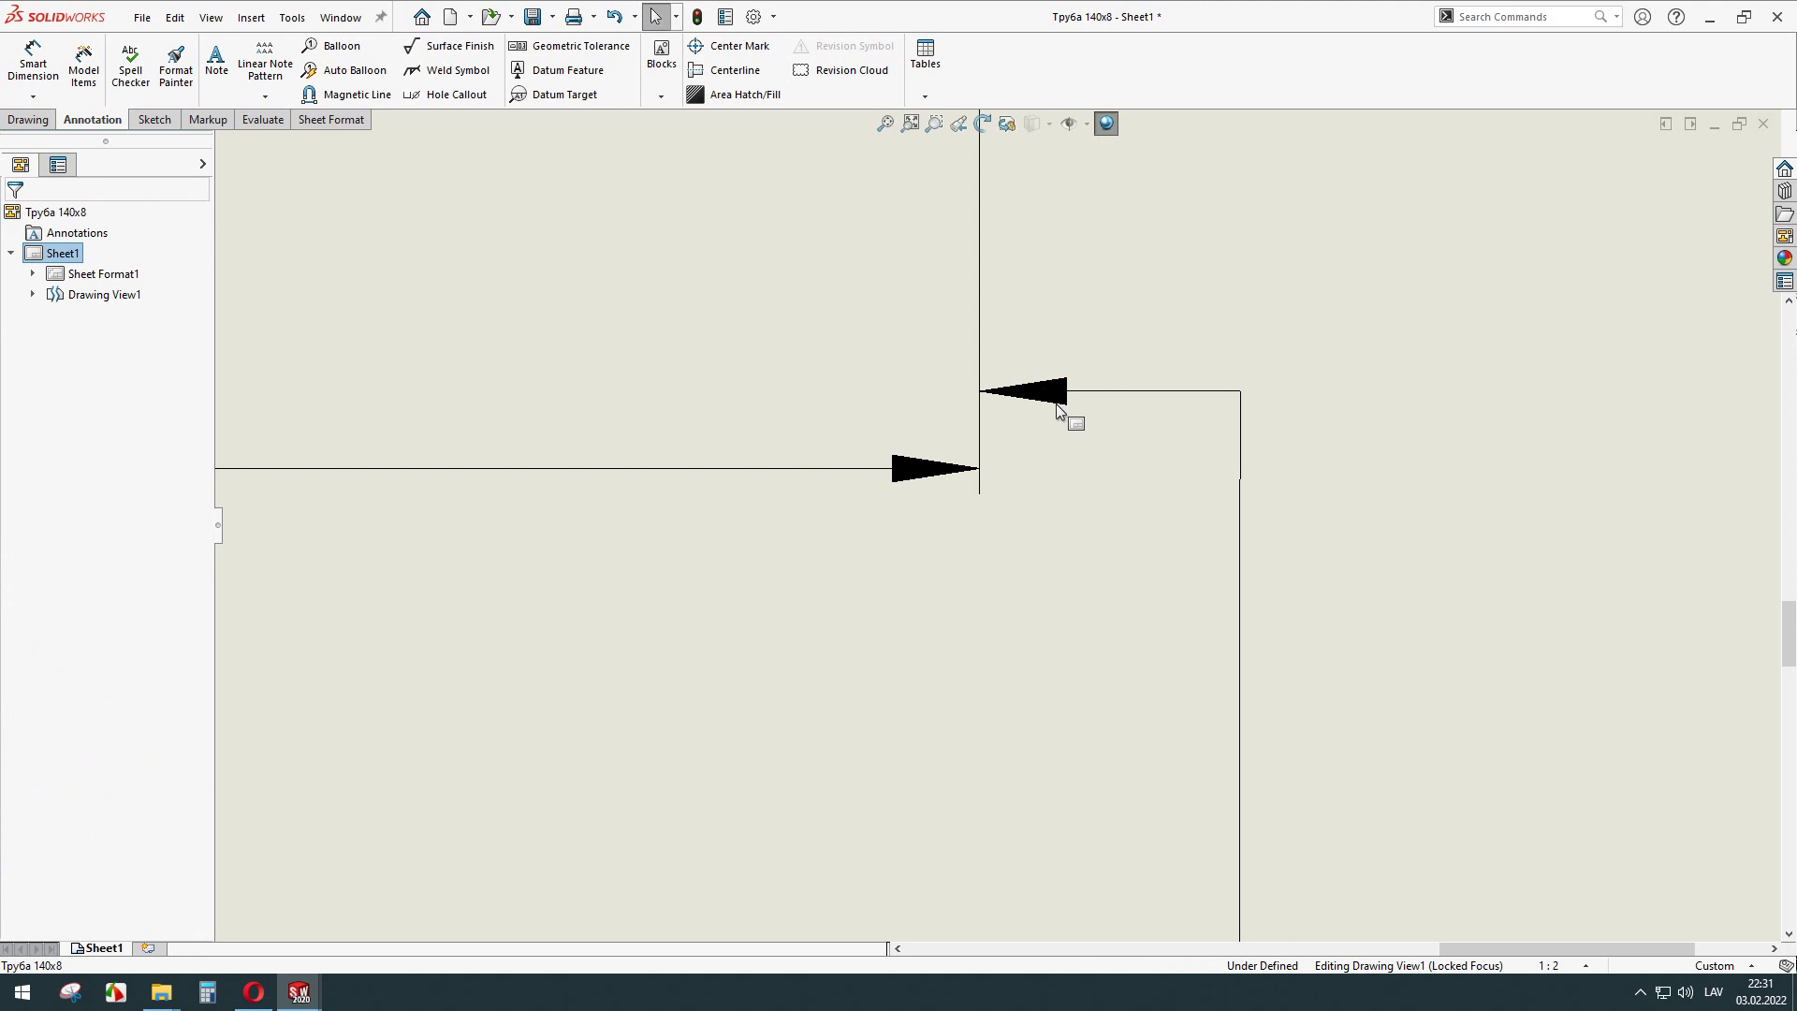
Give the parallelism frame's leader a filled triangle end on the 1500 extension line.
{"action": "scroll", "coordinate": [1057, 412], "scroll_direction": "down", "scroll_amount": 2}
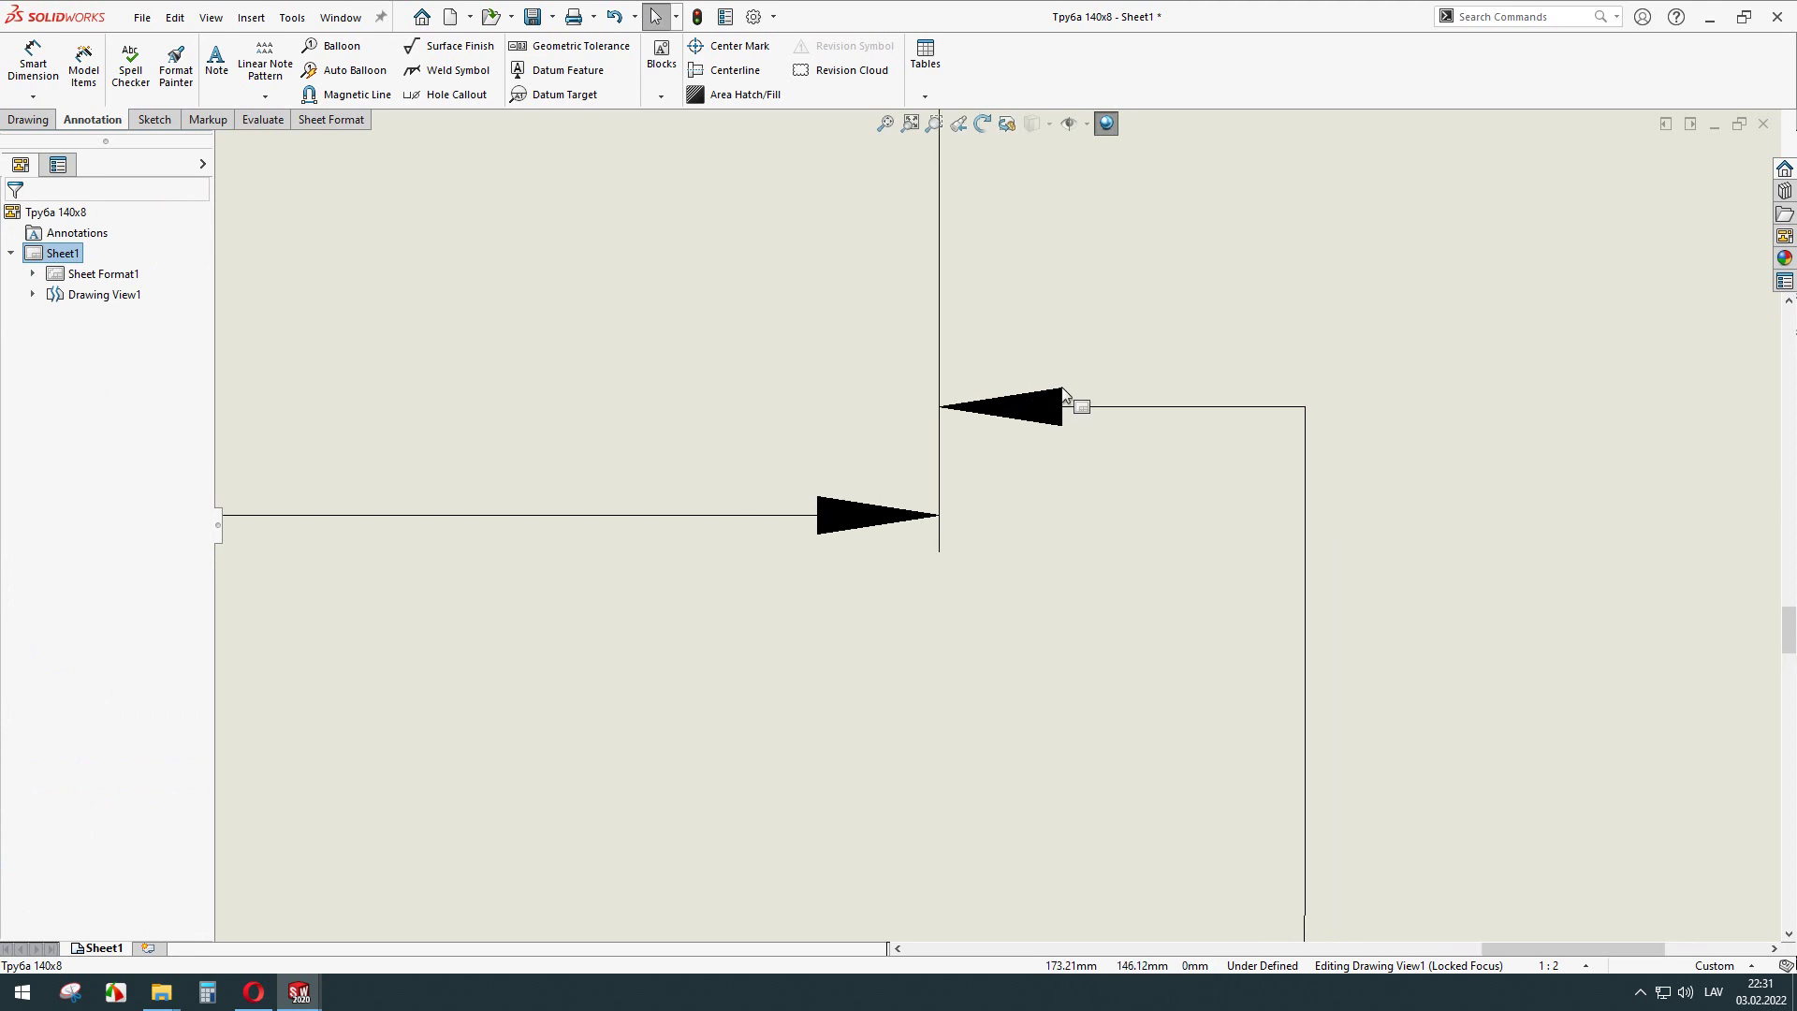
{"action": "scroll", "coordinate": [1064, 395], "scroll_direction": "up", "scroll_amount": 2}
{"action": "left_click", "coordinate": [1140, 473]}
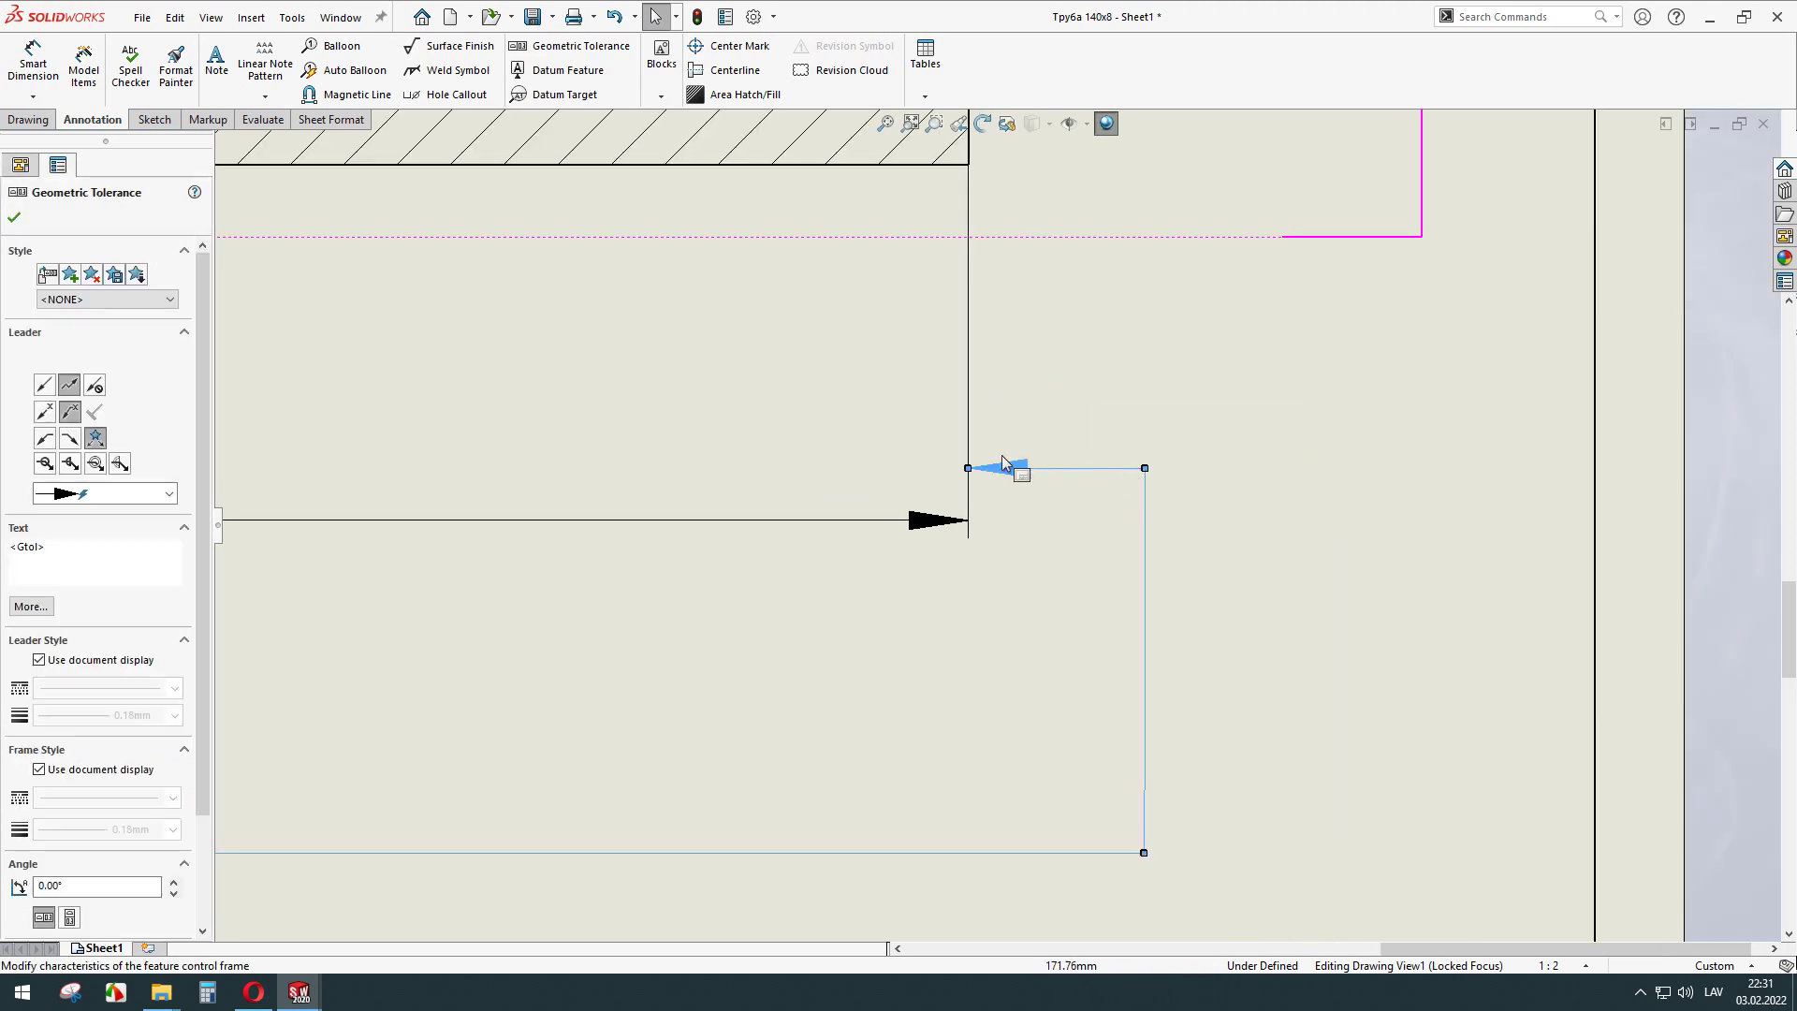
{"action": "left_click", "coordinate": [968, 468]}
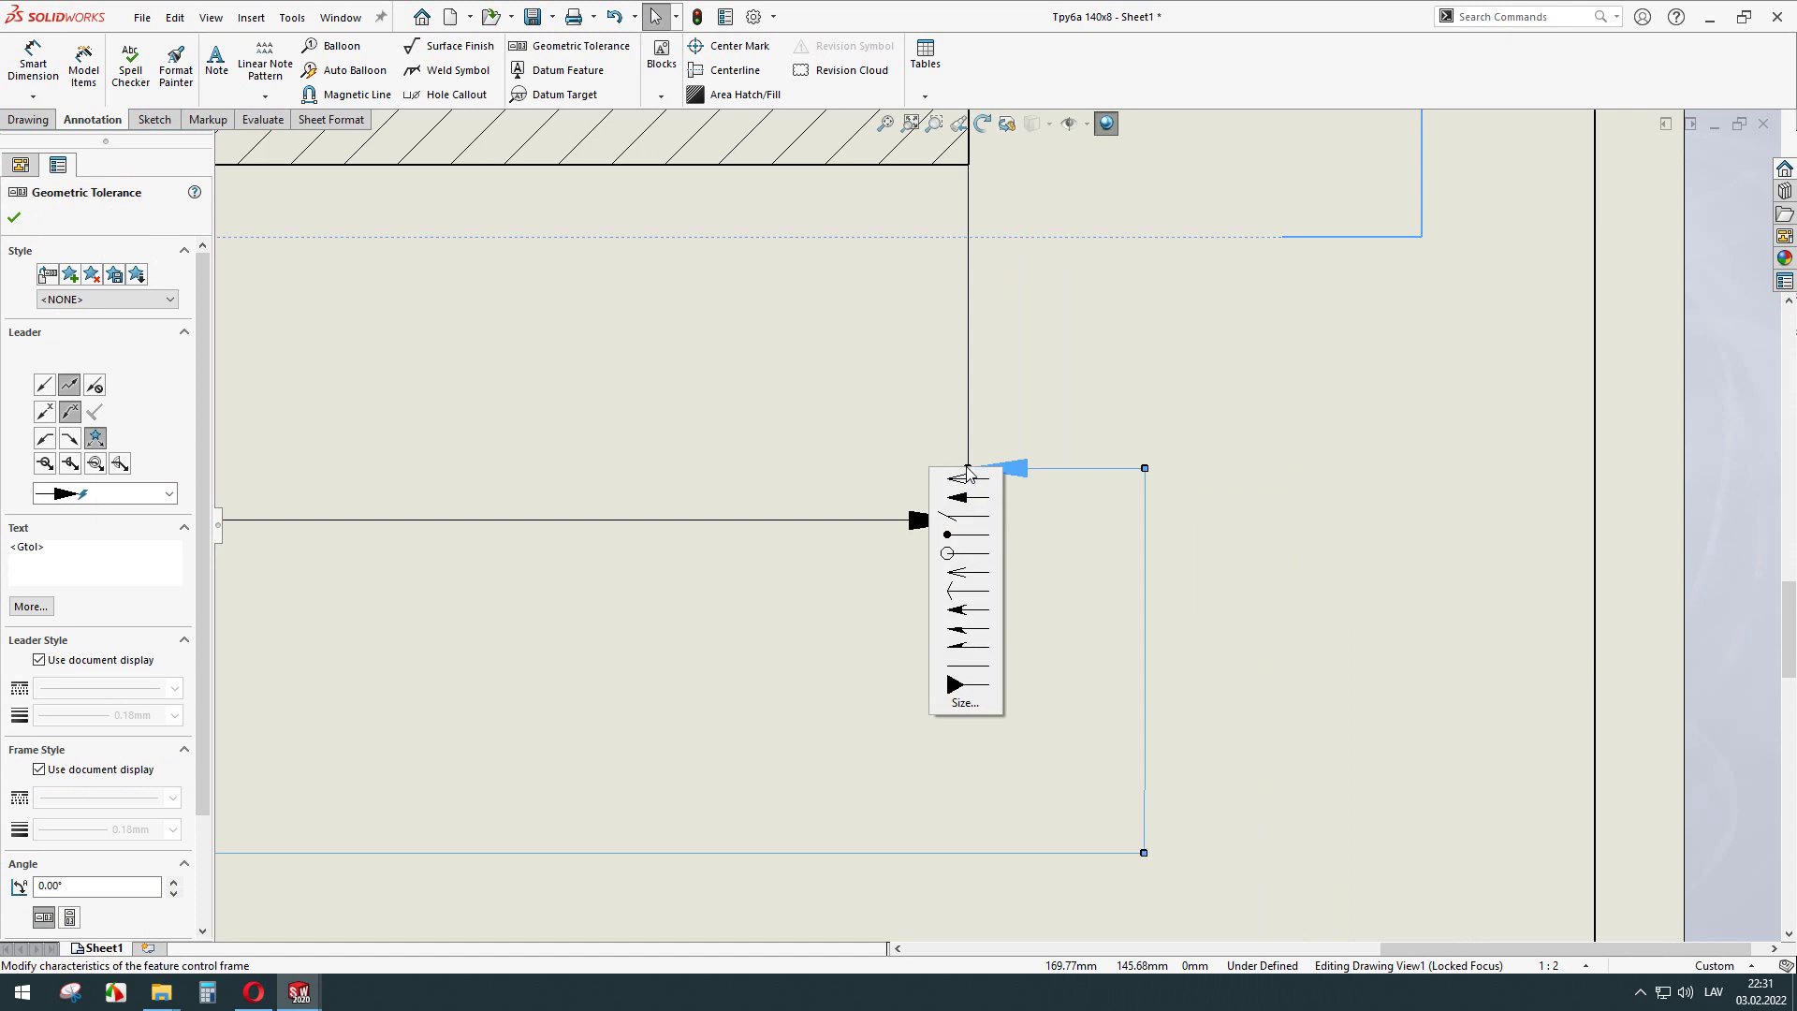
{"action": "left_click", "coordinate": [987, 690]}
{"action": "left_click", "coordinate": [1275, 591]}
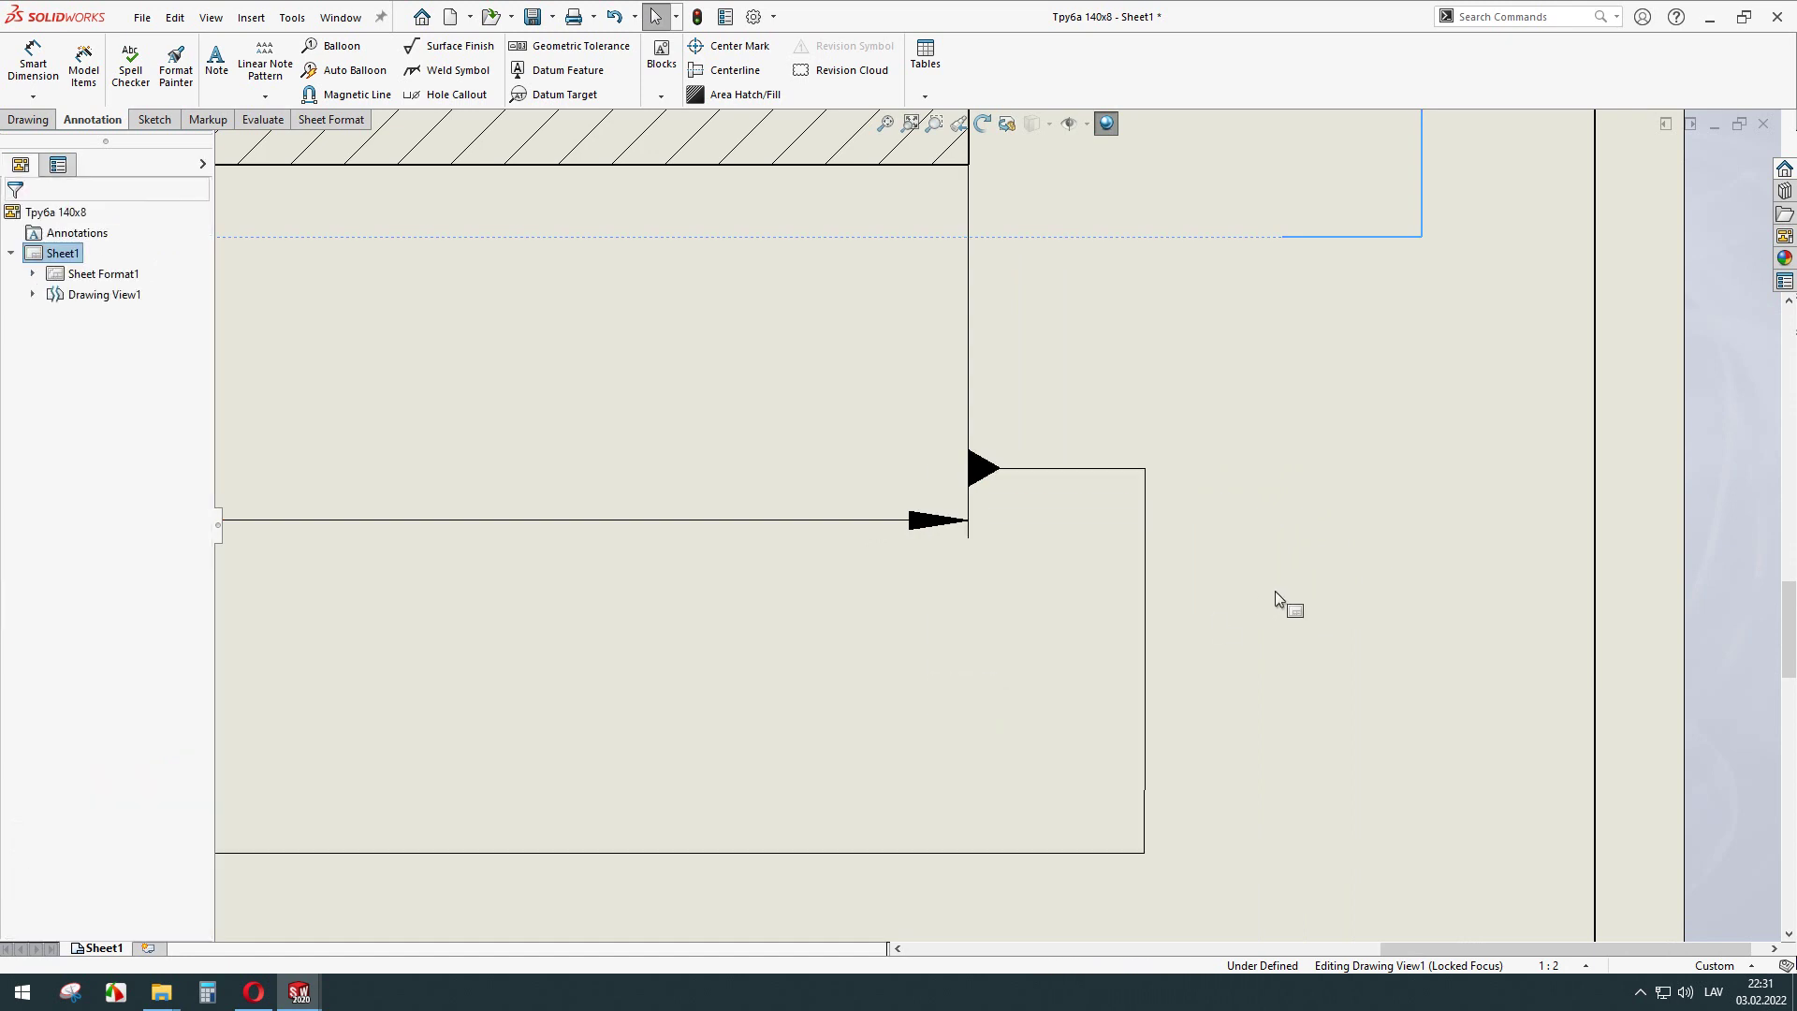
{"action": "scroll", "coordinate": [1275, 591], "scroll_direction": "up", "scroll_amount": 2}
{"action": "scroll", "coordinate": [983, 616], "scroll_direction": "up", "scroll_amount": 1}
{"action": "scroll", "coordinate": [983, 616], "scroll_direction": "down", "scroll_amount": 1}
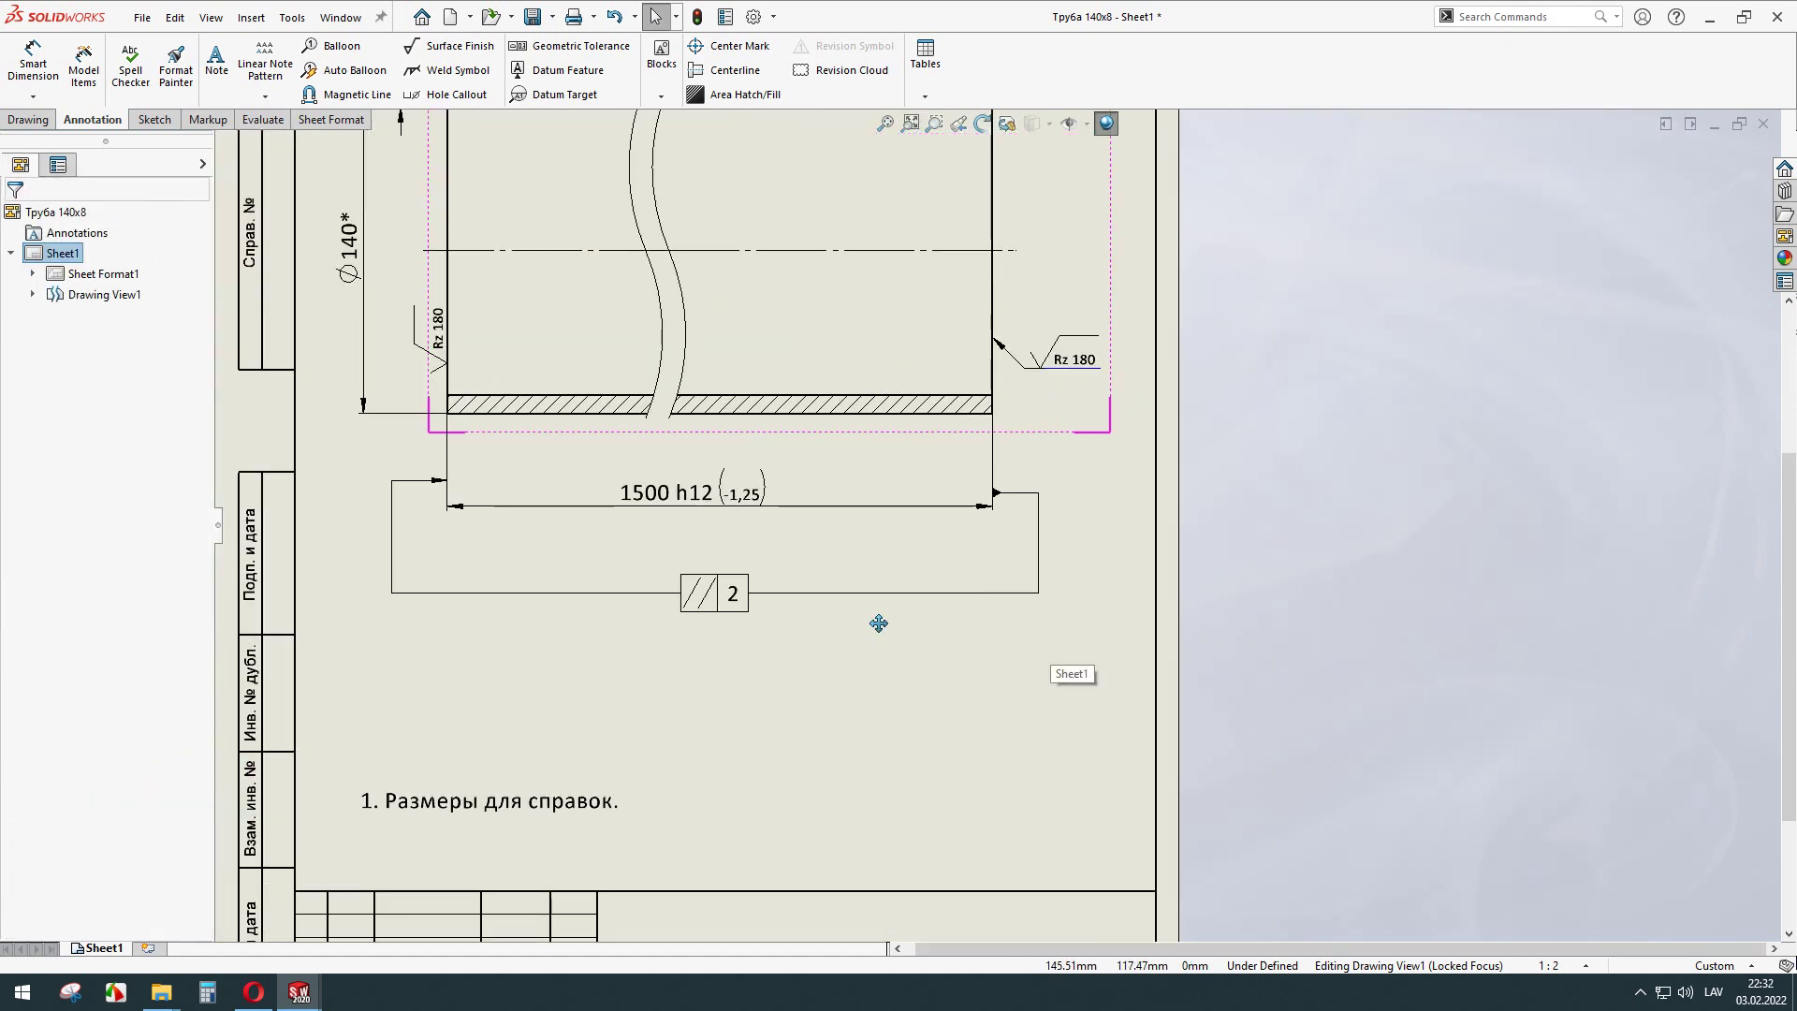
Pan to the pipe view and switch to the Drawing tool set.
{"action": "middle_click_drag", "start_coordinate": [768, 257], "coordinate": [852, 414]}
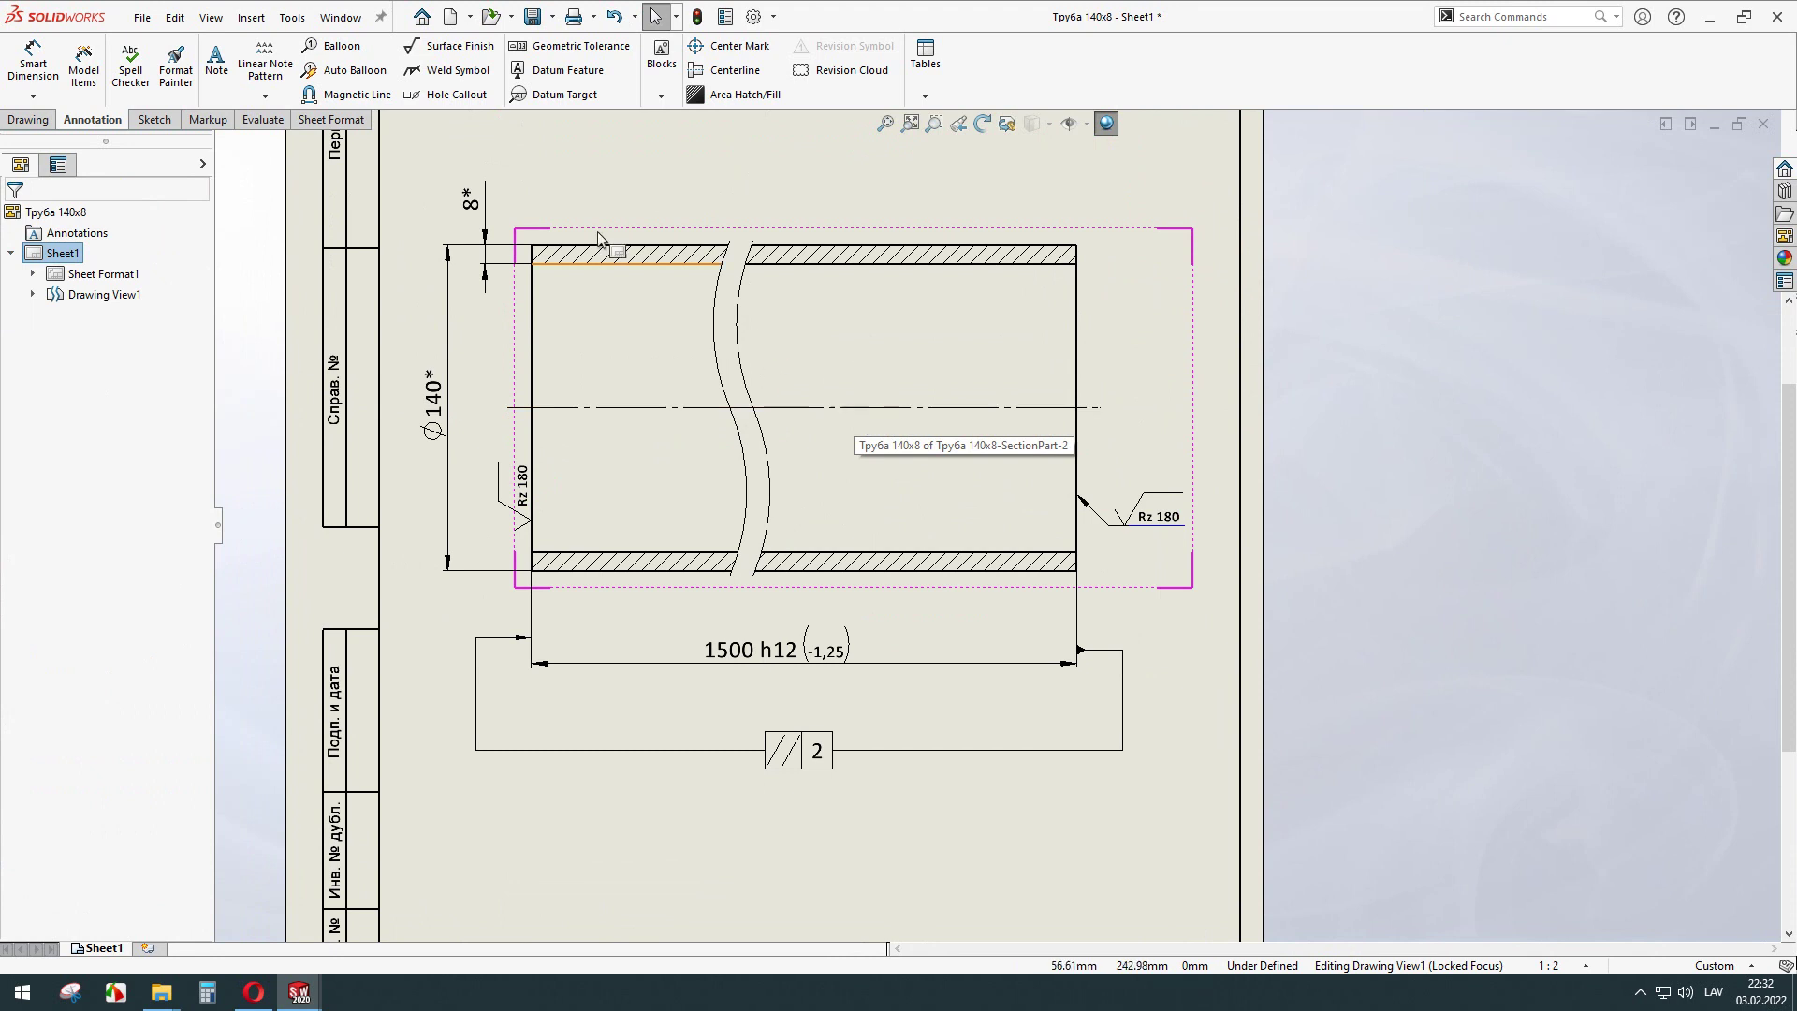
{"action": "left_click", "coordinate": [41, 122]}
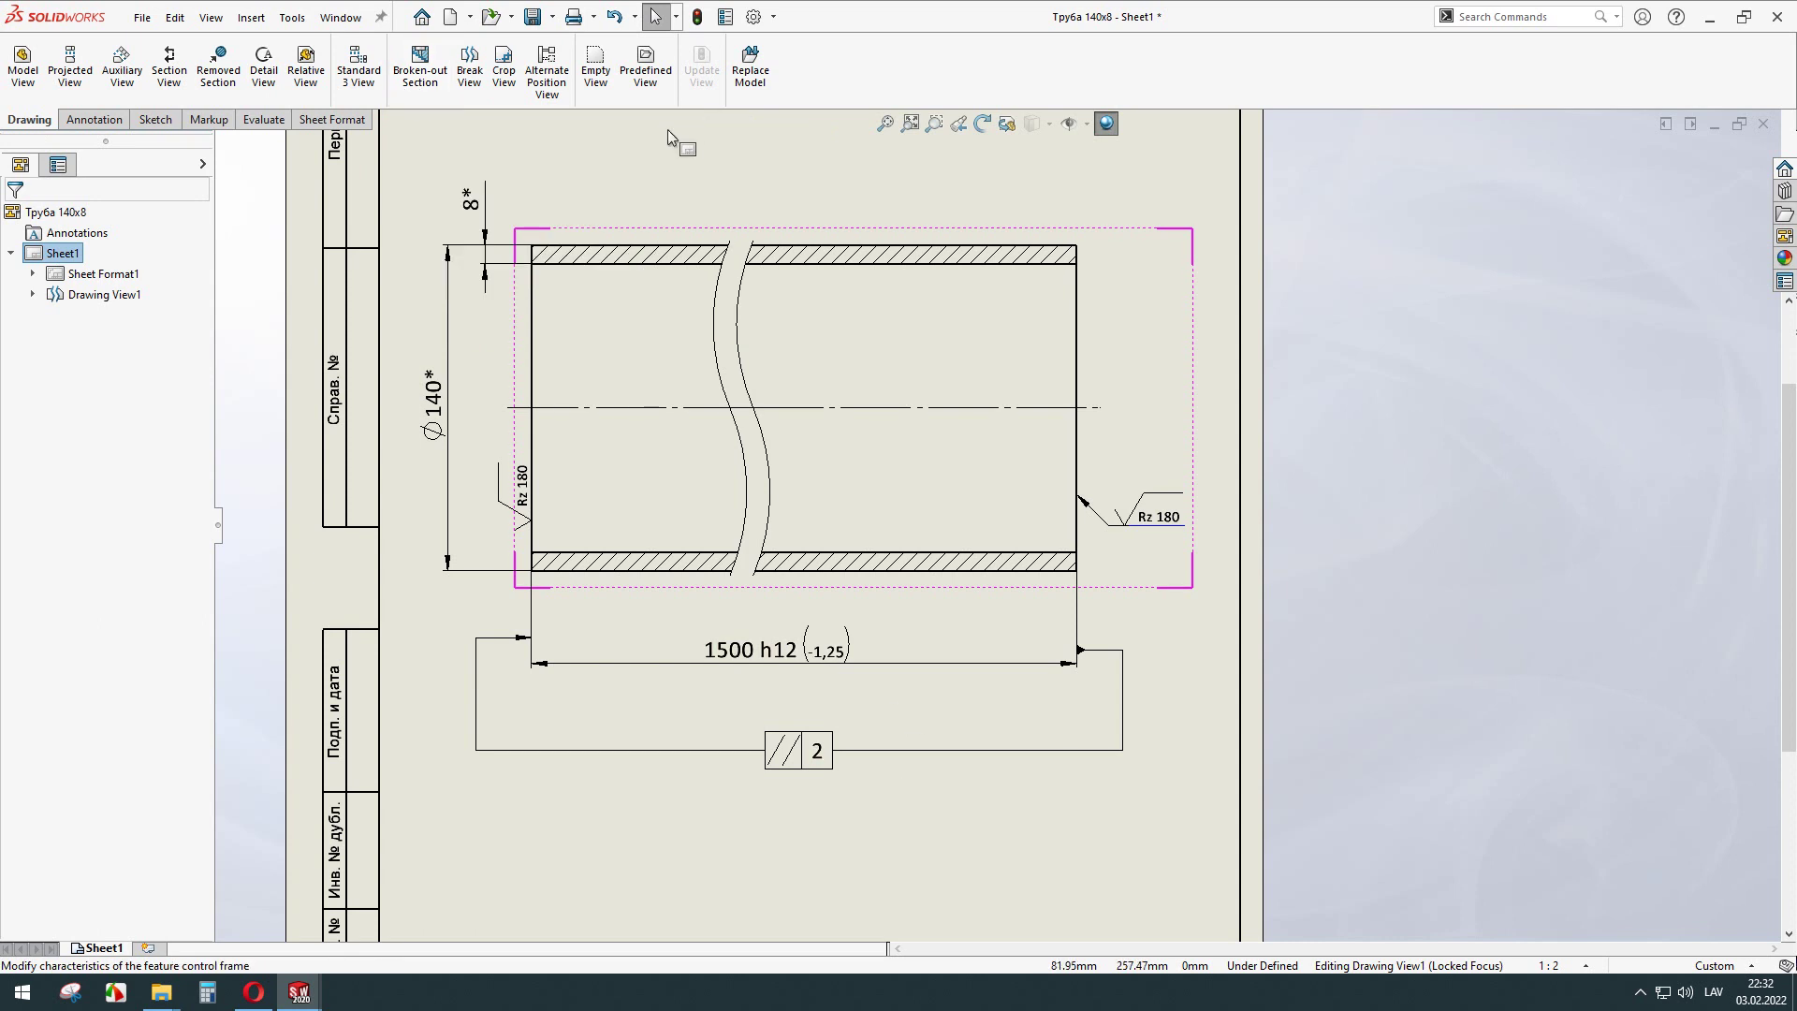
{"action": "scroll", "coordinate": [999, 524], "scroll_direction": "up", "scroll_amount": 2}
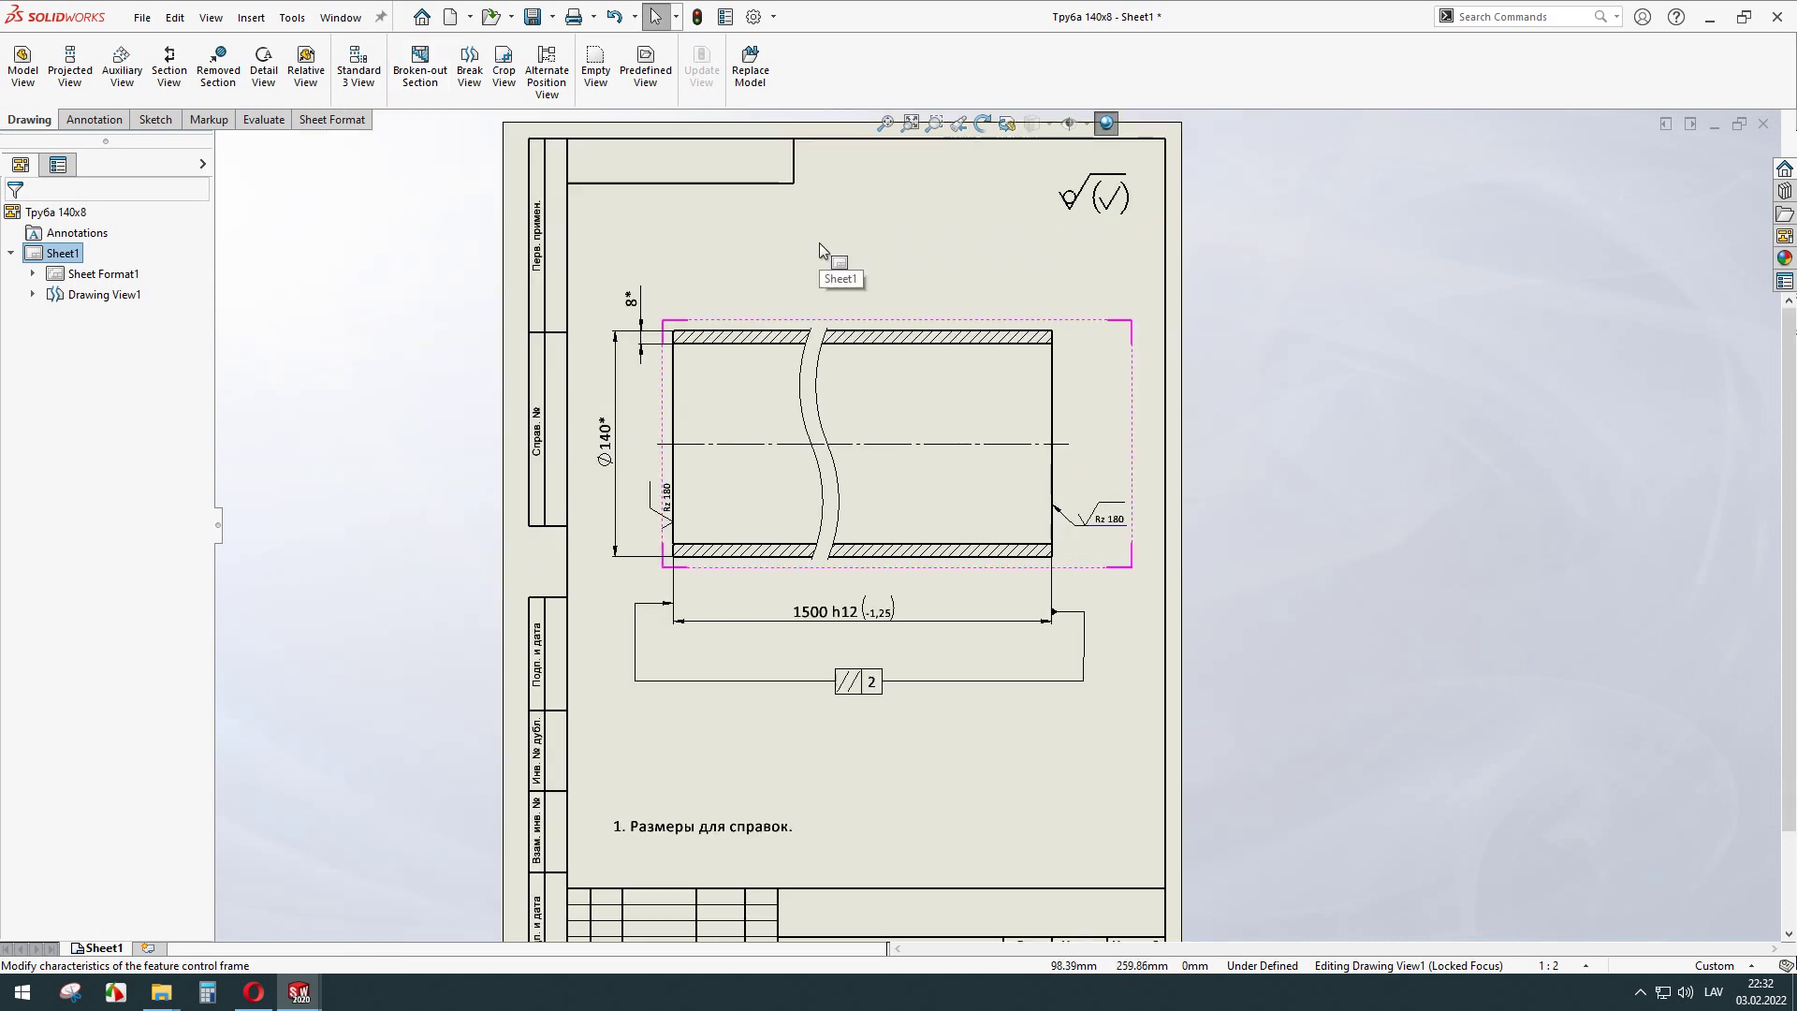
{"action": "scroll", "coordinate": [998, 472], "scroll_direction": "down", "scroll_amount": 2}
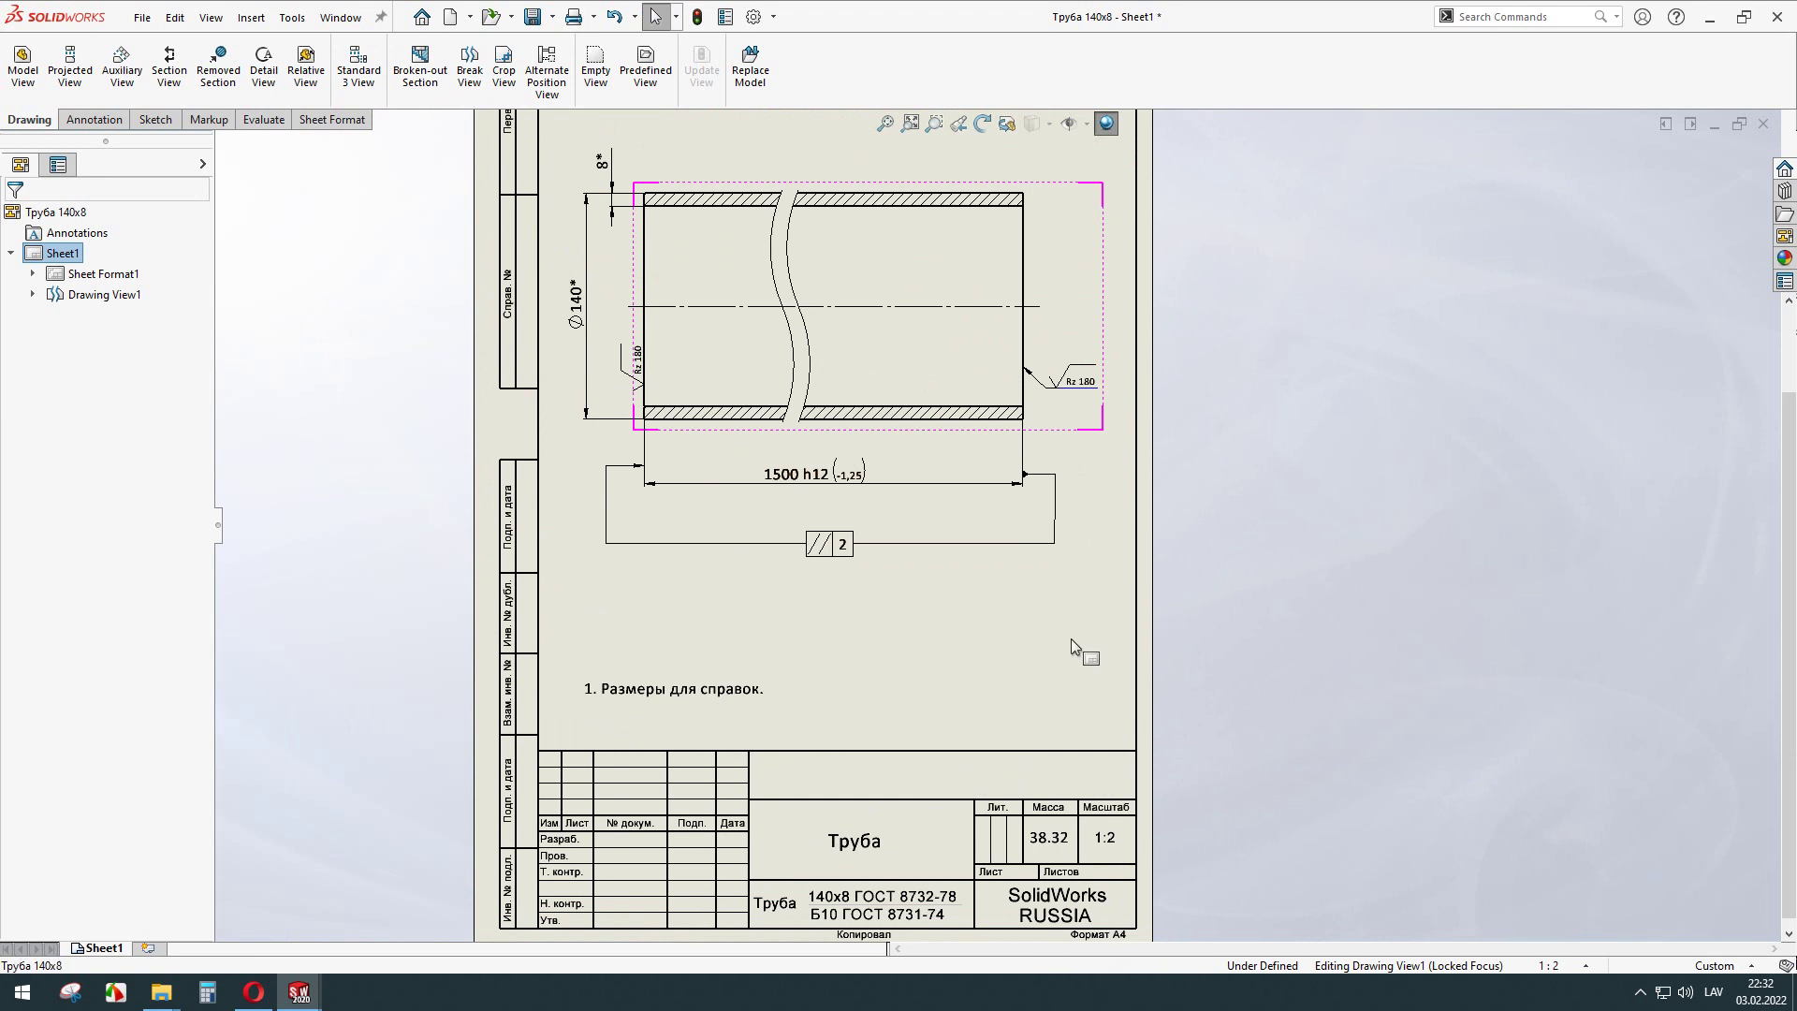
{"action": "scroll", "coordinate": [1076, 873], "scroll_direction": "down", "scroll_amount": 2}
{"action": "scroll", "coordinate": [1054, 767], "scroll_direction": "down", "scroll_amount": 2}
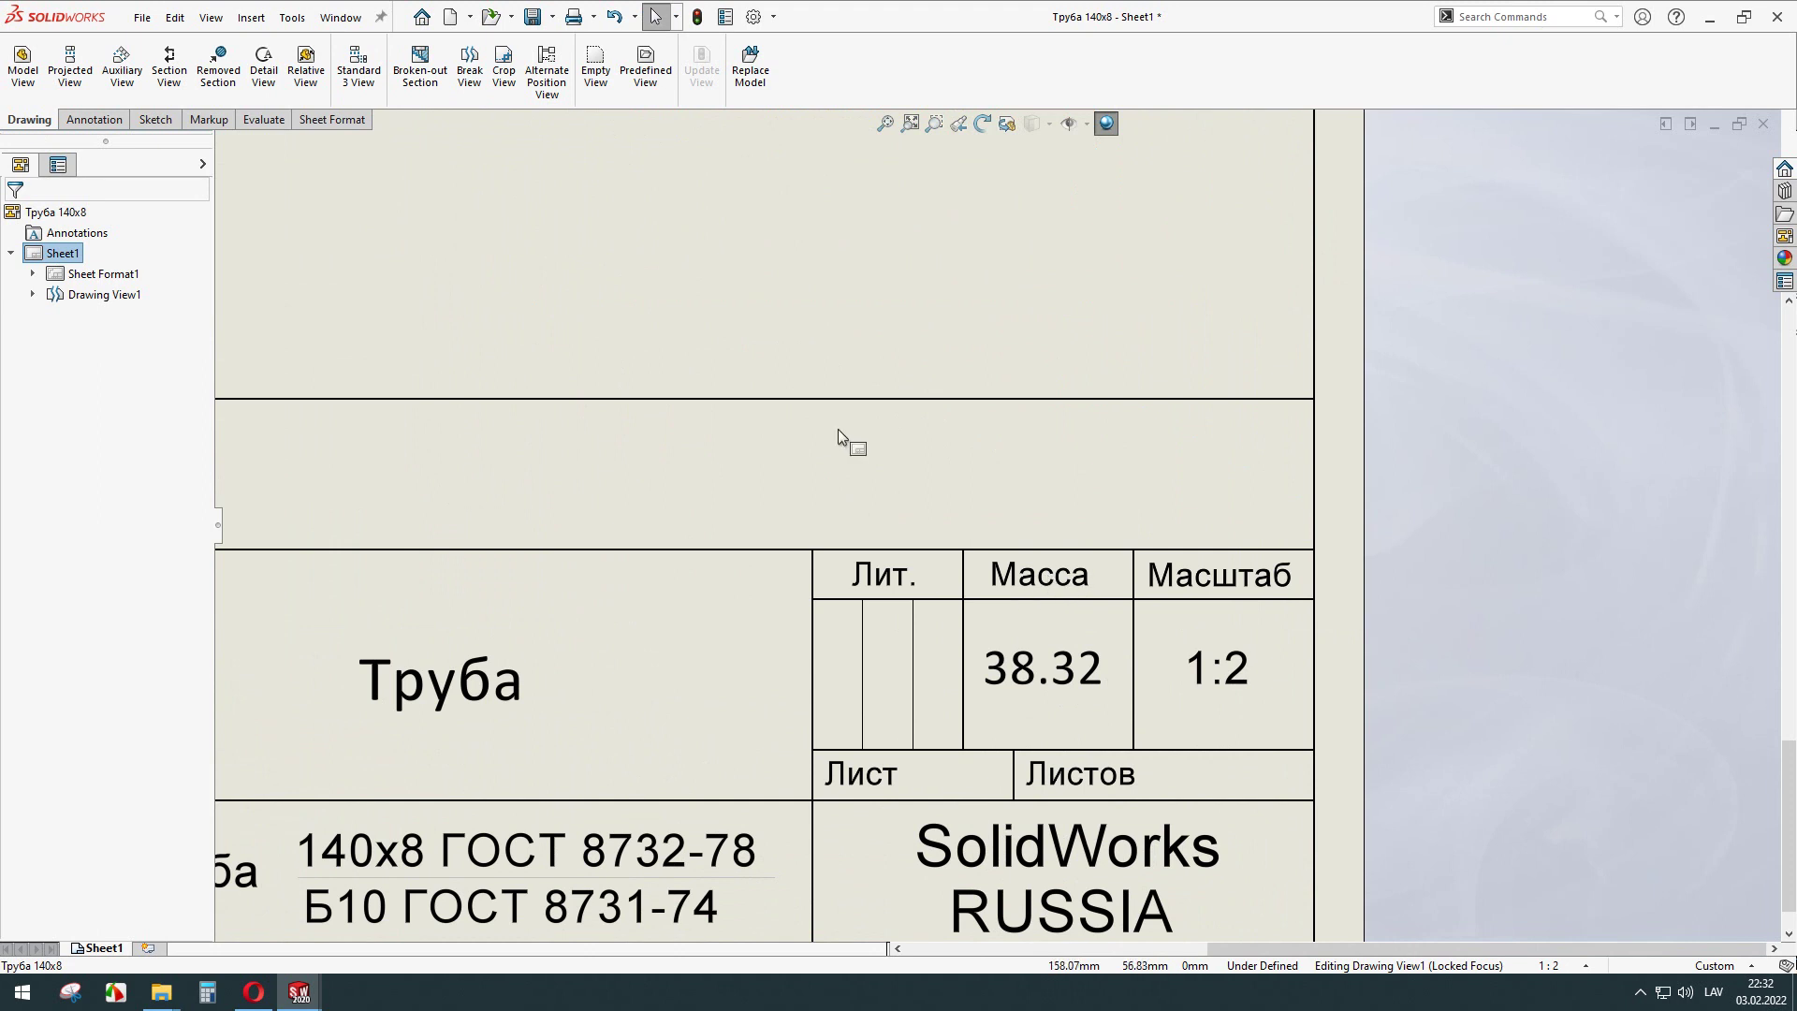
{"action": "scroll", "coordinate": [796, 375], "scroll_direction": "up", "scroll_amount": 3}
Move down to the title block showing mass 38.32 and bring up Sheet1's context menu.
{"action": "key", "text": "ctrl+Down"}
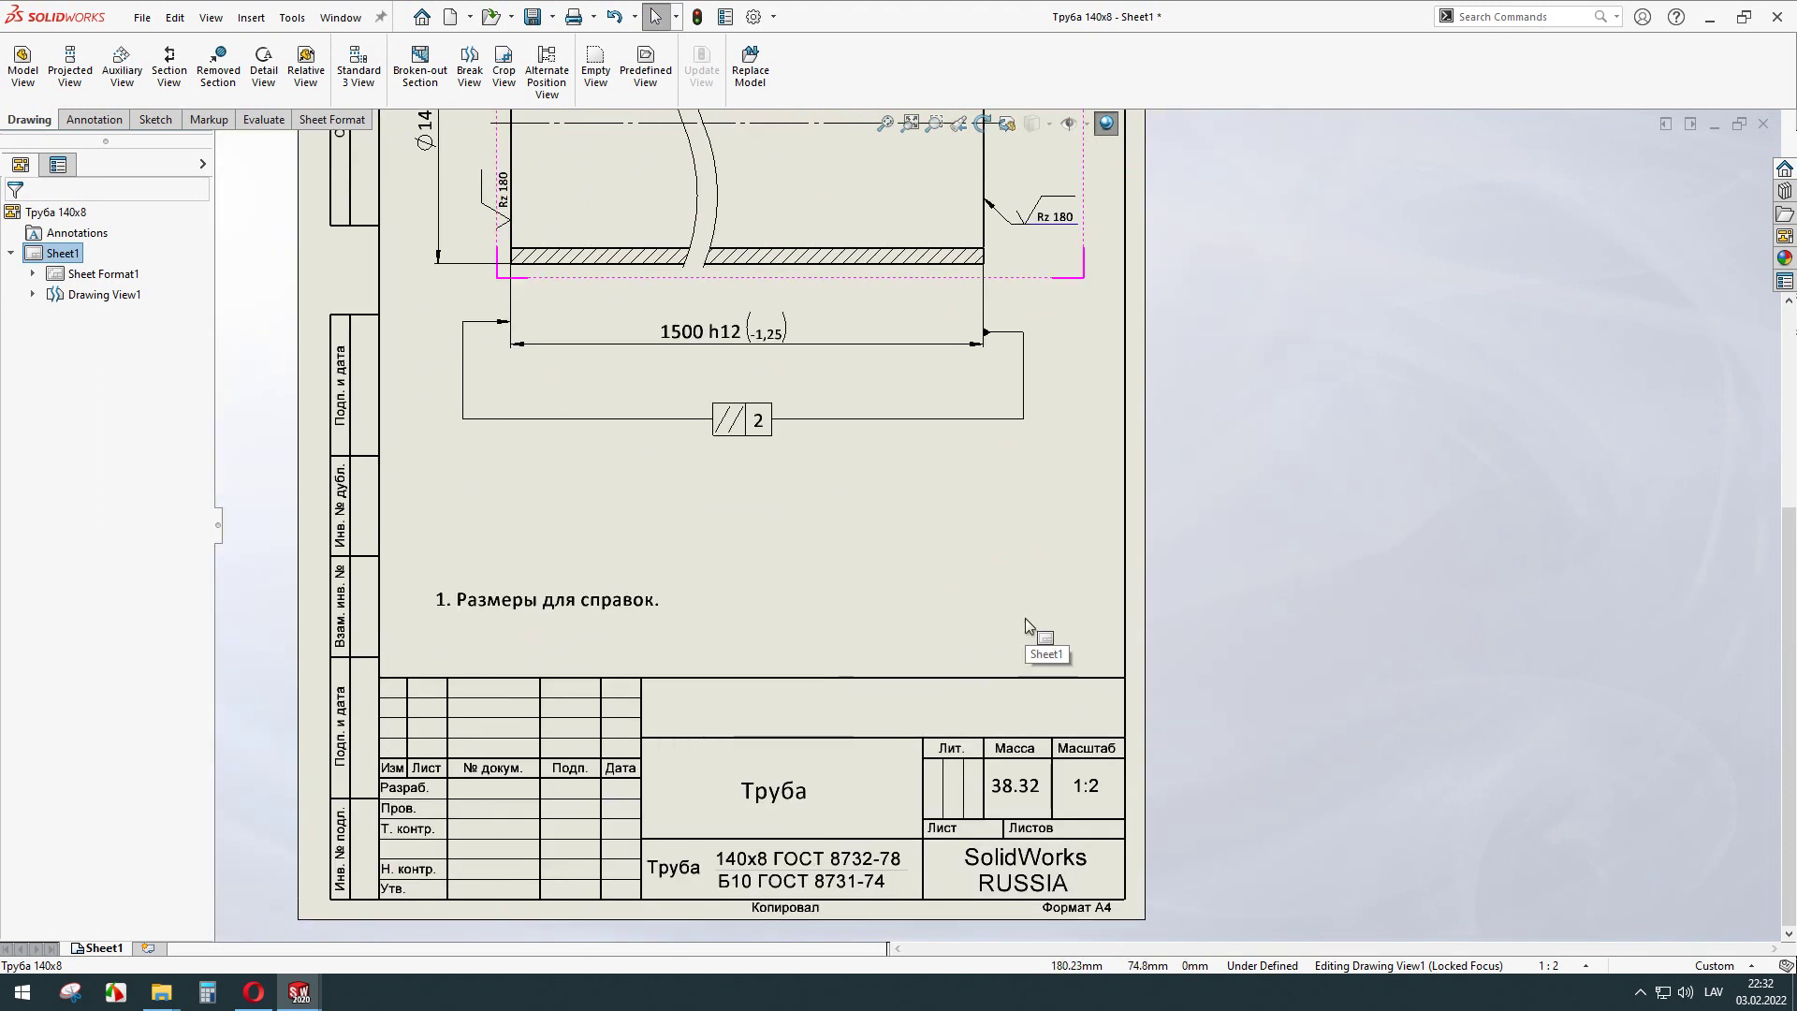
{"action": "scroll", "coordinate": [992, 655], "scroll_direction": "down", "scroll_amount": 2}
{"action": "scroll", "coordinate": [1007, 697], "scroll_direction": "down", "scroll_amount": 2}
{"action": "scroll", "coordinate": [980, 635], "scroll_direction": "down", "scroll_amount": 2}
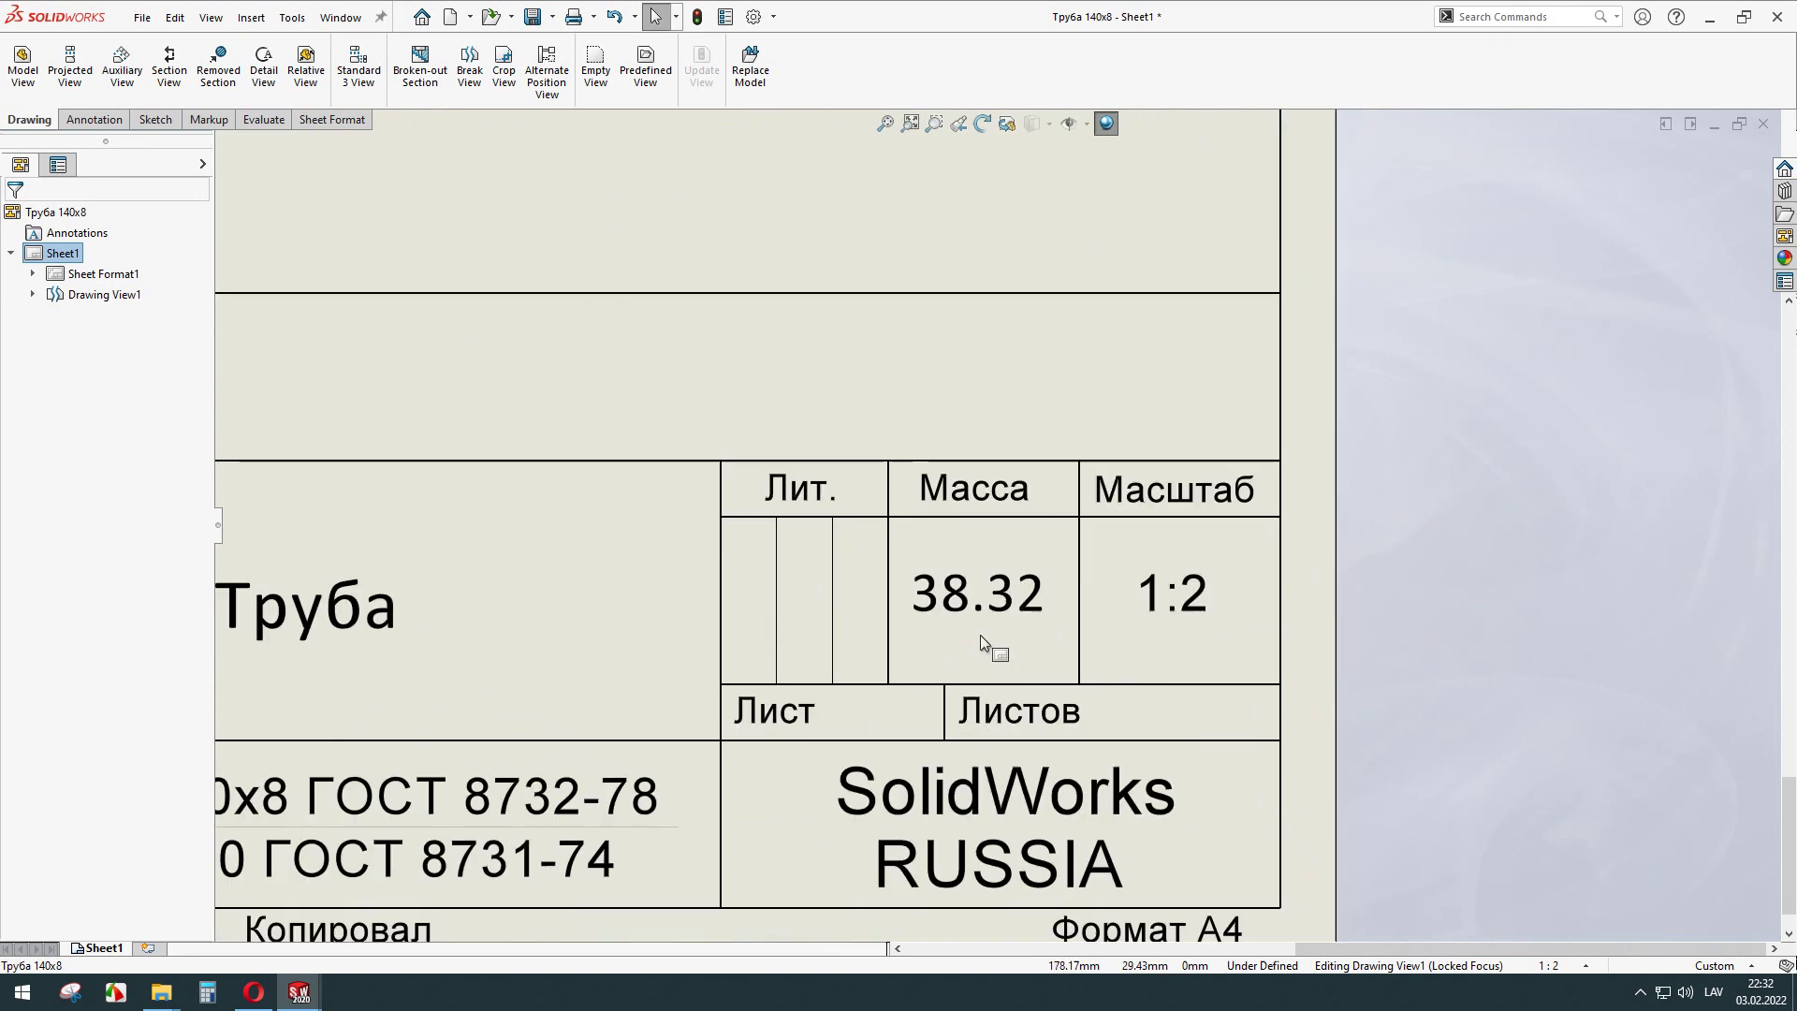
{"action": "scroll", "coordinate": [981, 588], "scroll_direction": "down", "scroll_amount": 2}
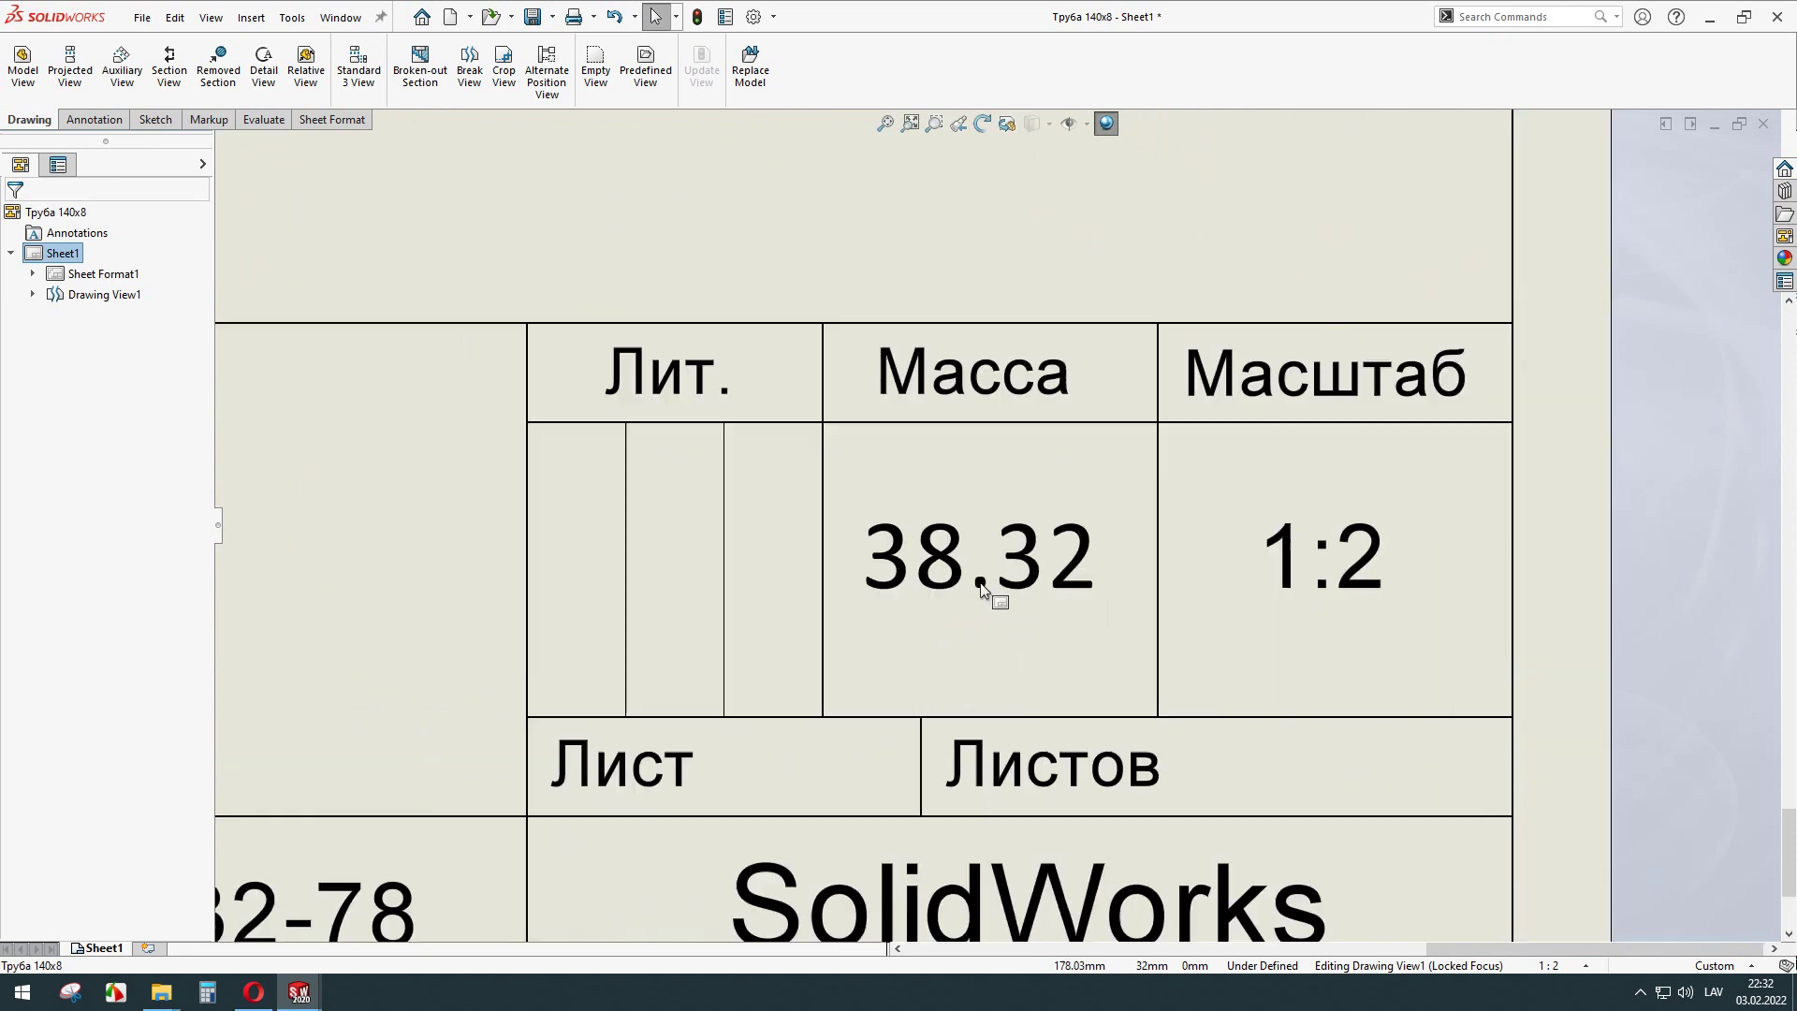
{"action": "right_click", "coordinate": [58, 263]}
Enter sheet format editing and create a note containing a comma beside the sheet.
{"action": "left_click", "coordinate": [122, 318]}
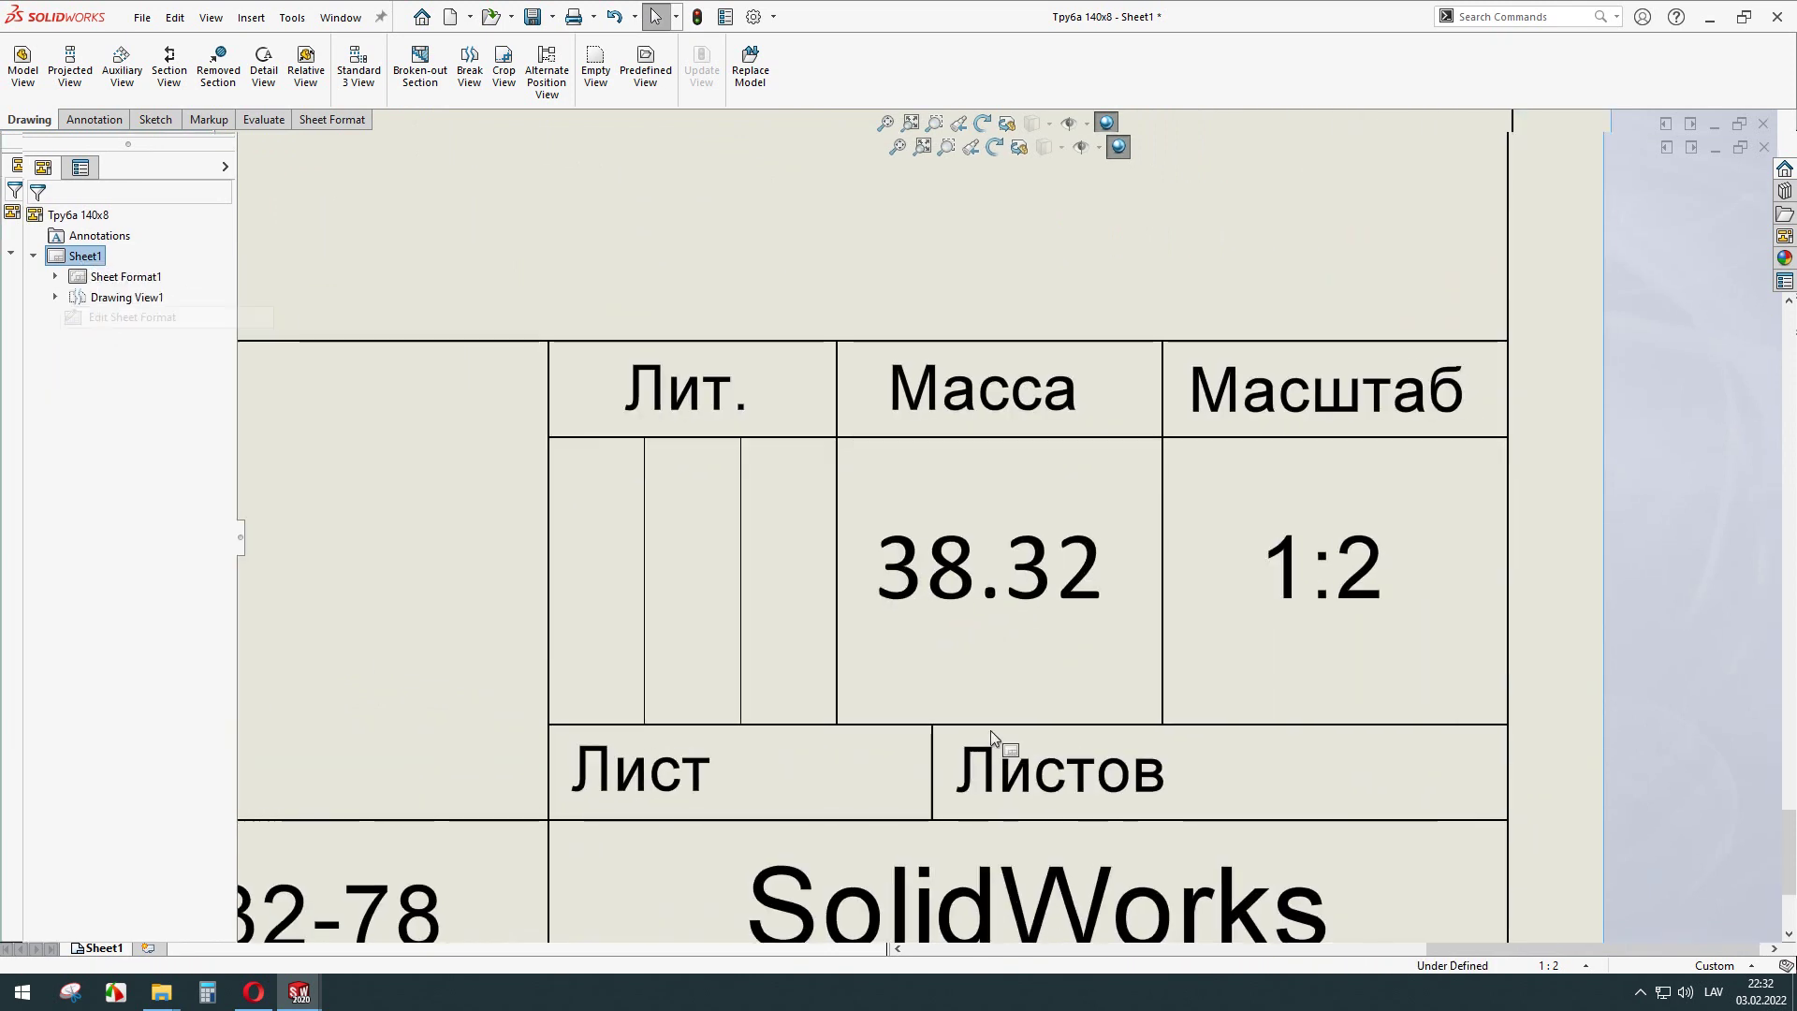
{"action": "left_click", "coordinate": [157, 123]}
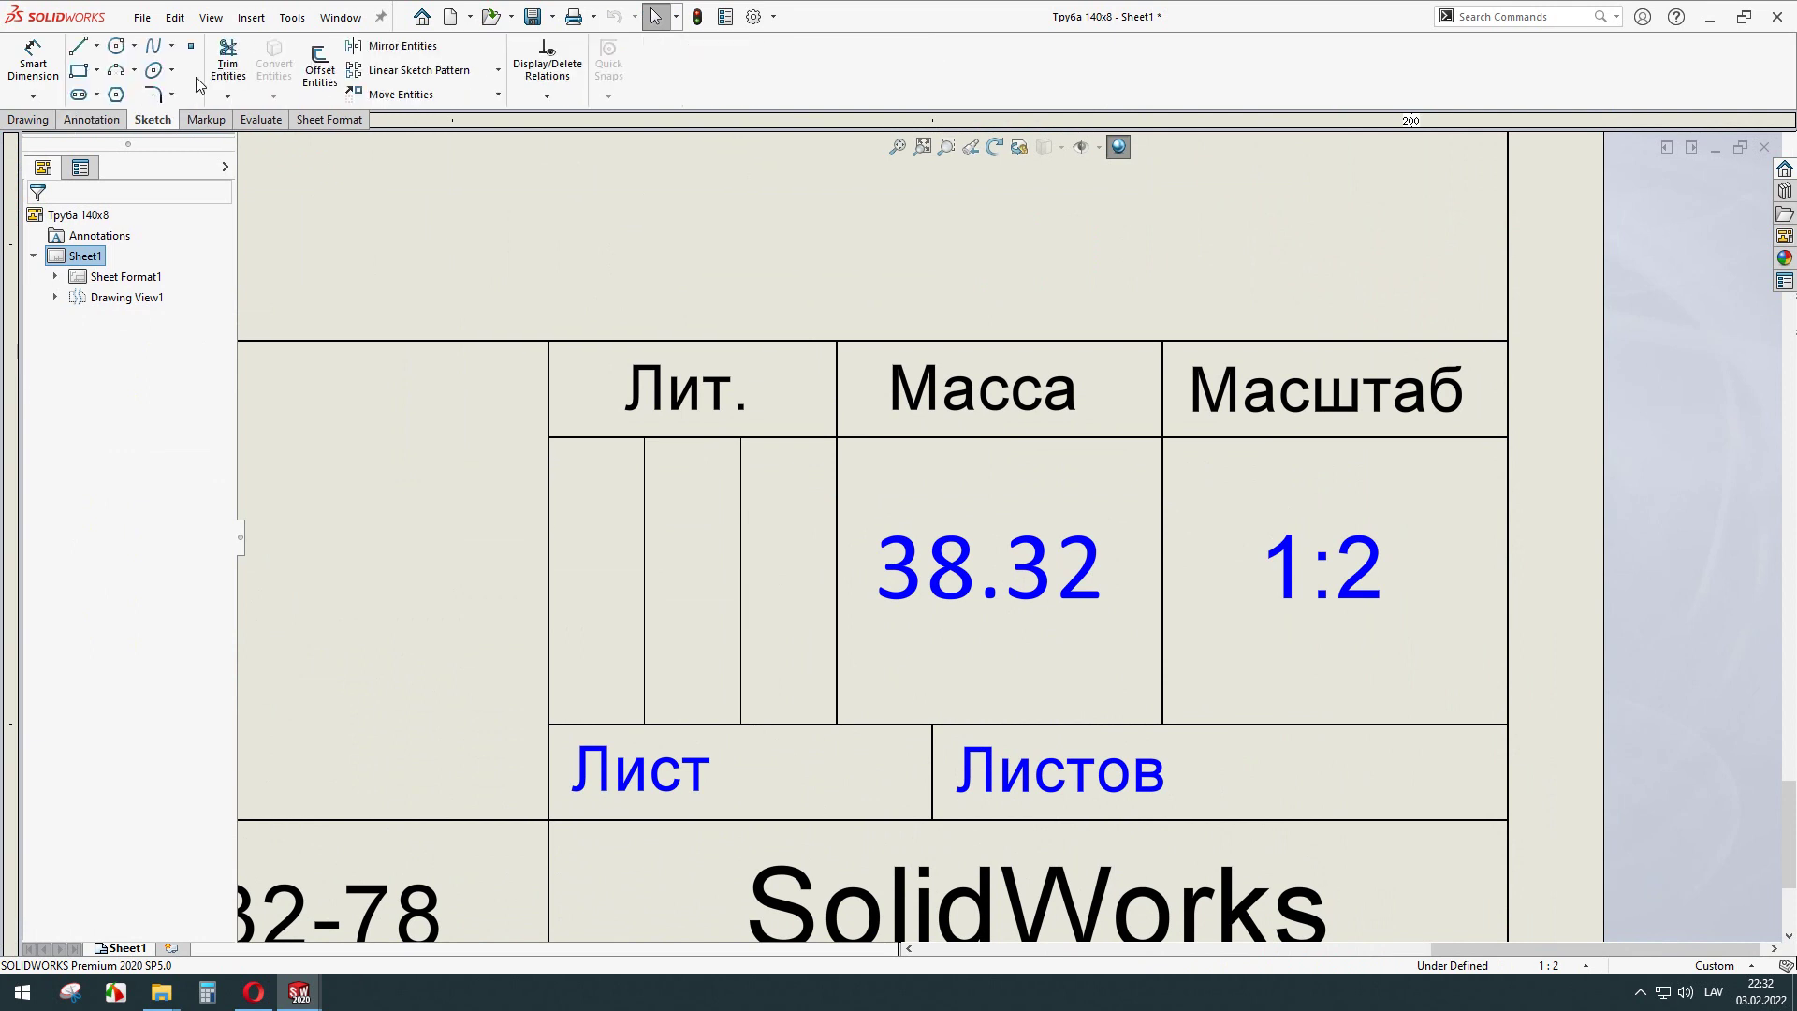
{"action": "left_click", "coordinate": [92, 119]}
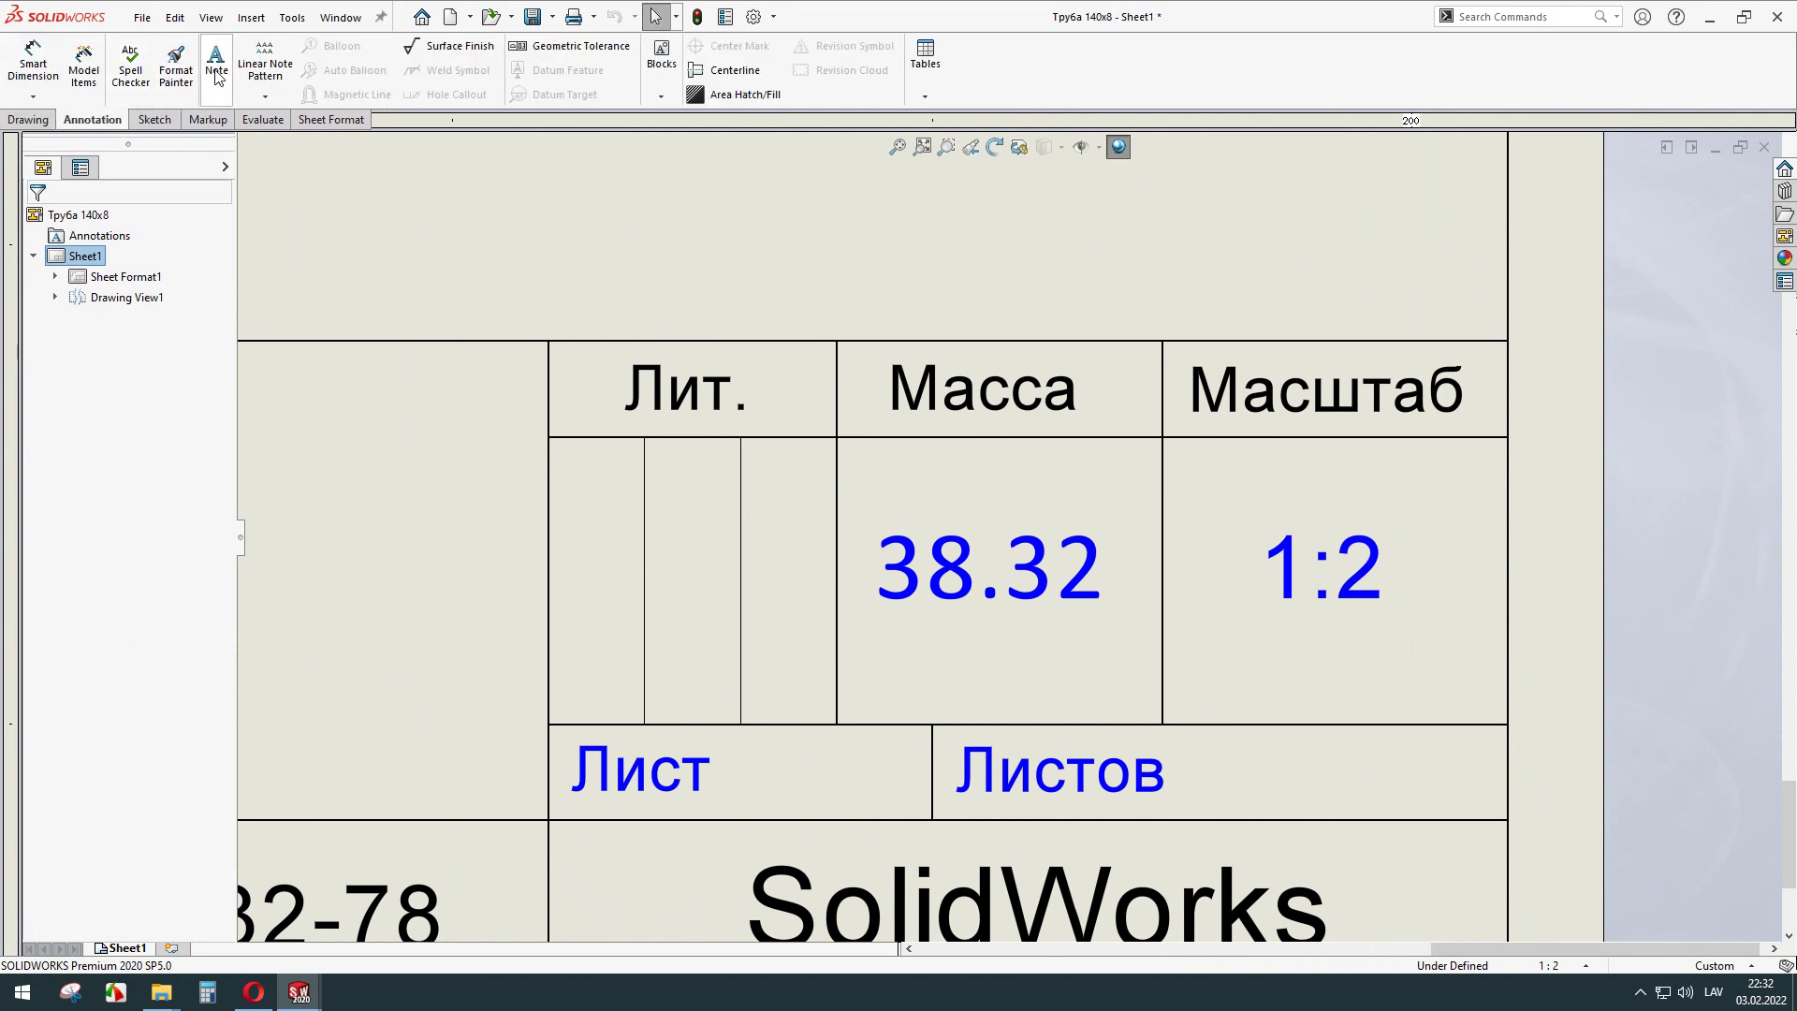
{"action": "left_click", "coordinate": [216, 58]}
{"action": "middle_click_drag", "start_coordinate": [1573, 621], "coordinate": [1063, 610]}
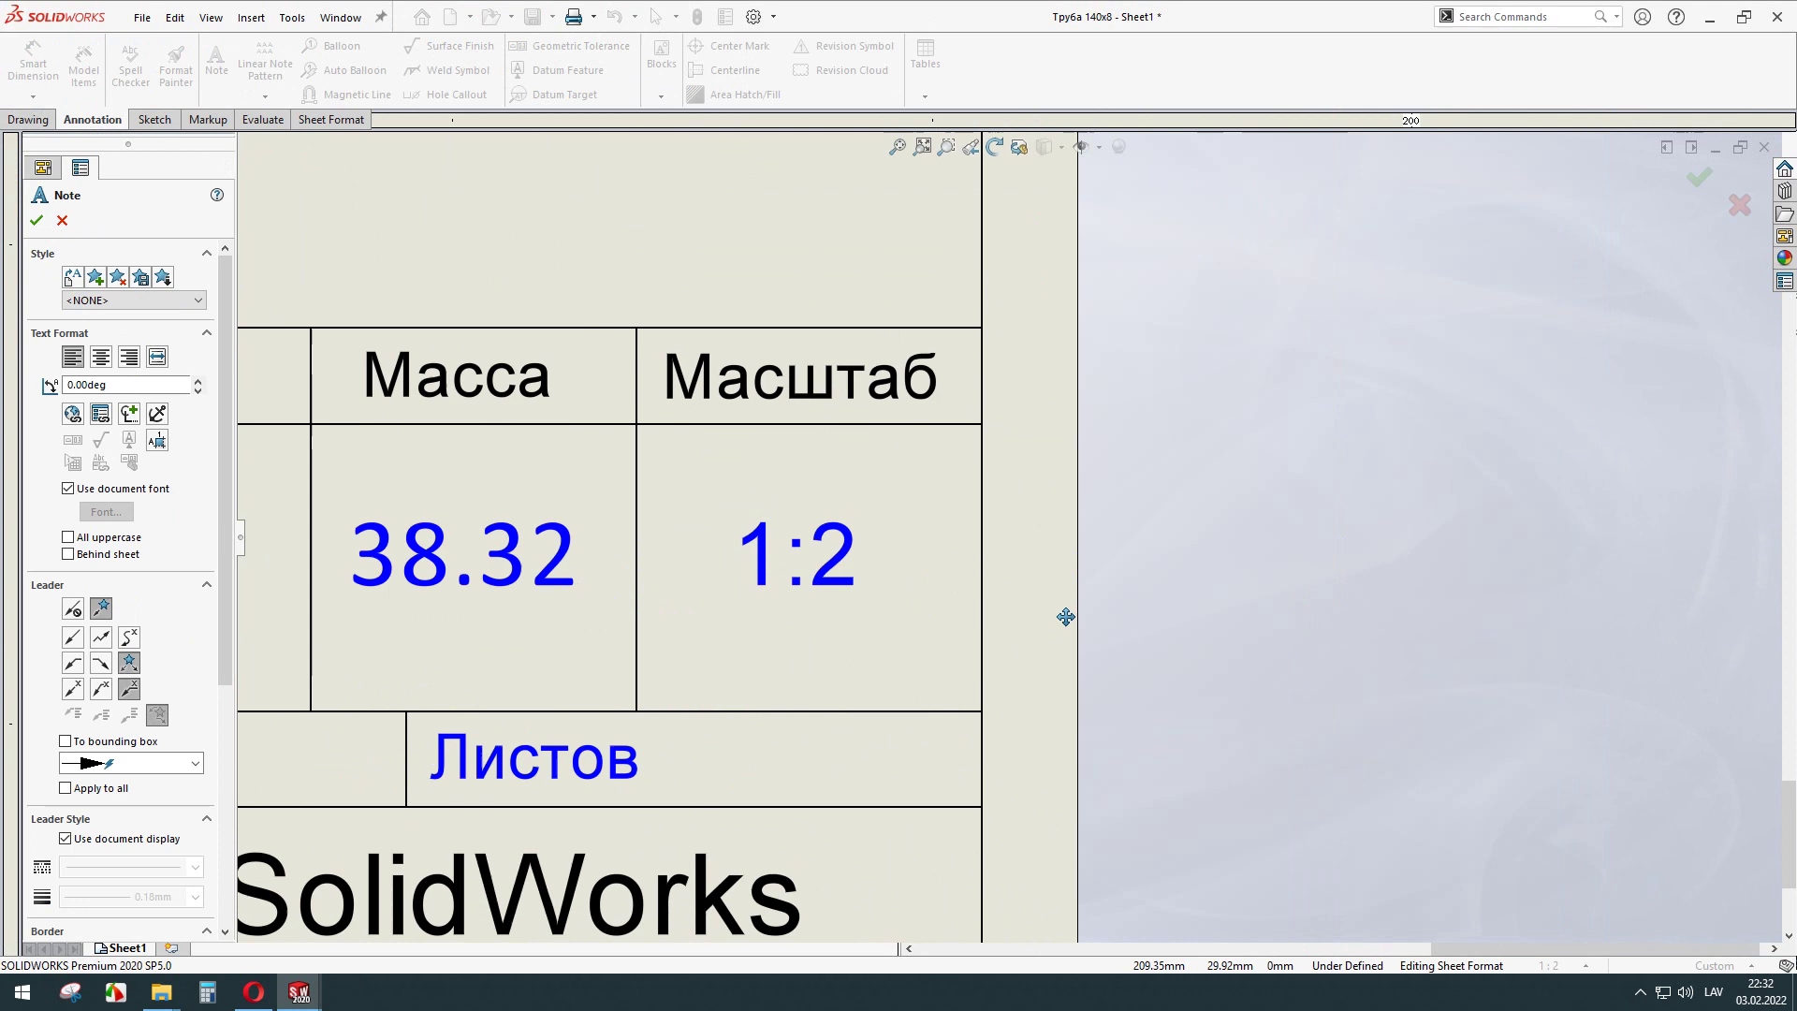
{"action": "left_click", "coordinate": [1241, 577]}
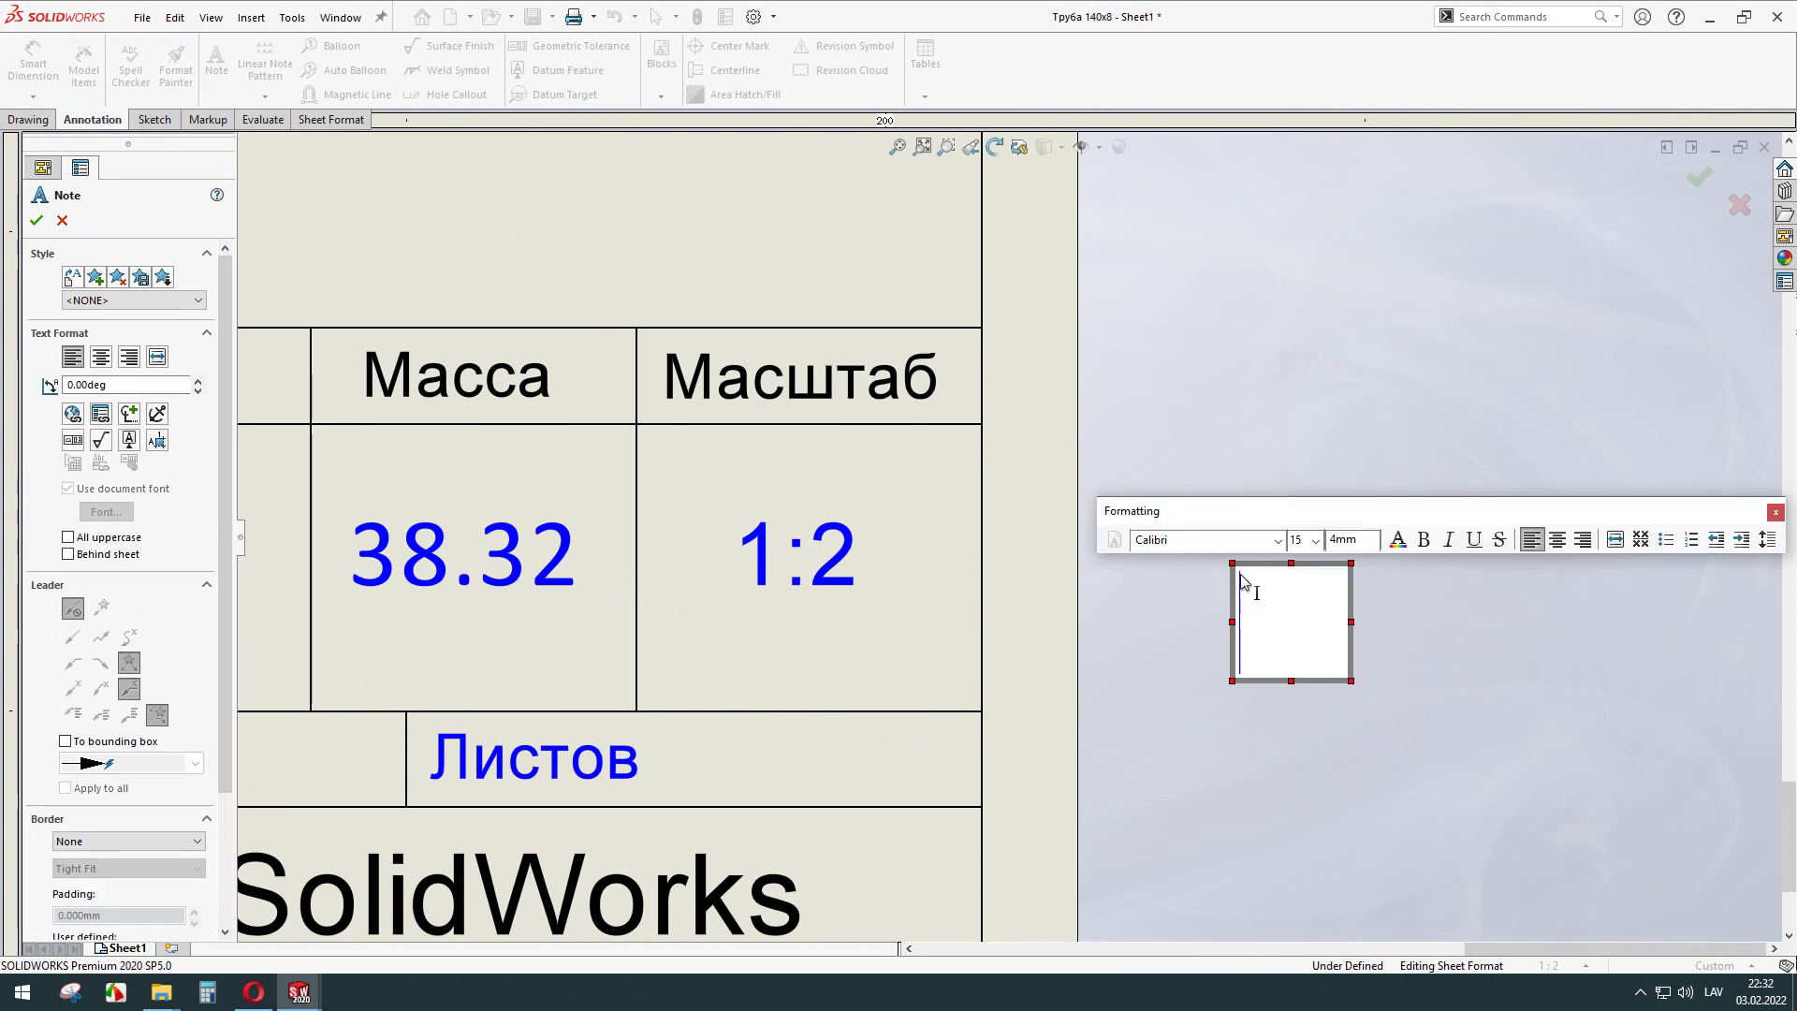
{"action": "key", "text": "alt+shift"}
{"action": "type", "text": ","}
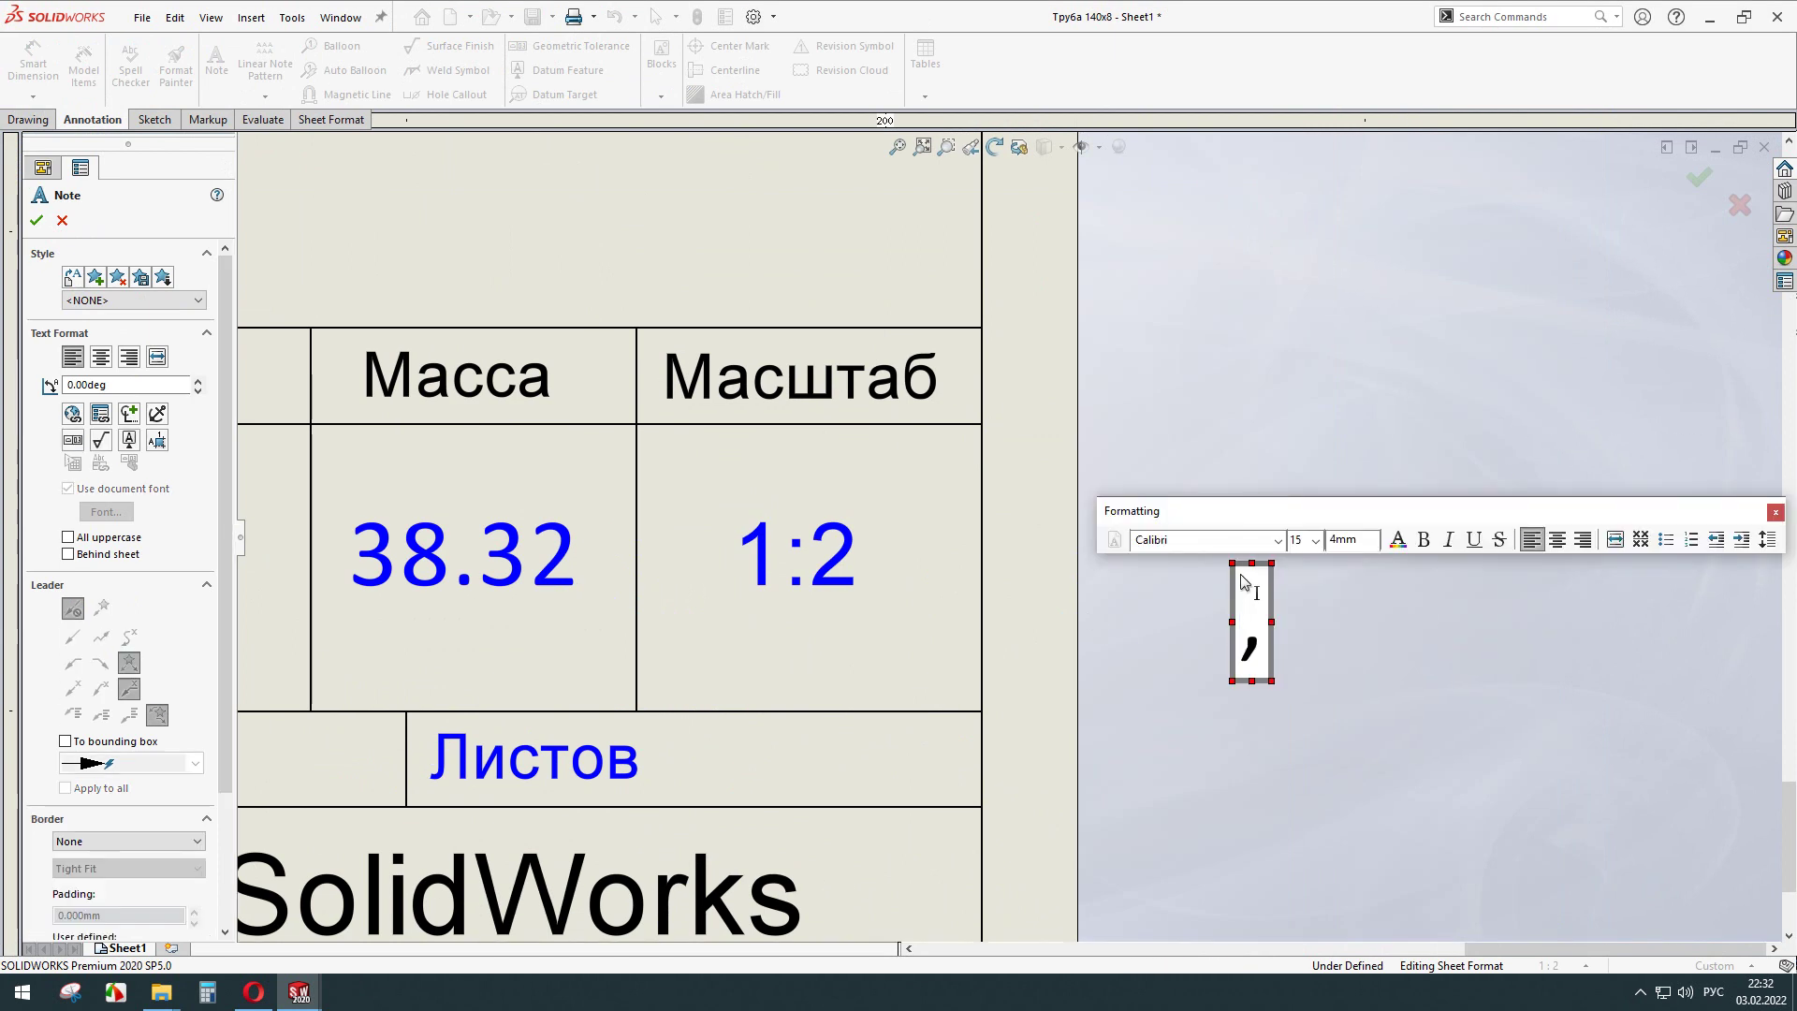
Place the comma note between 38 and 32 so the mass reads 38,32, then exit sheet format.
{"action": "left_click", "coordinate": [1419, 788]}
{"action": "key", "text": "Escape"}
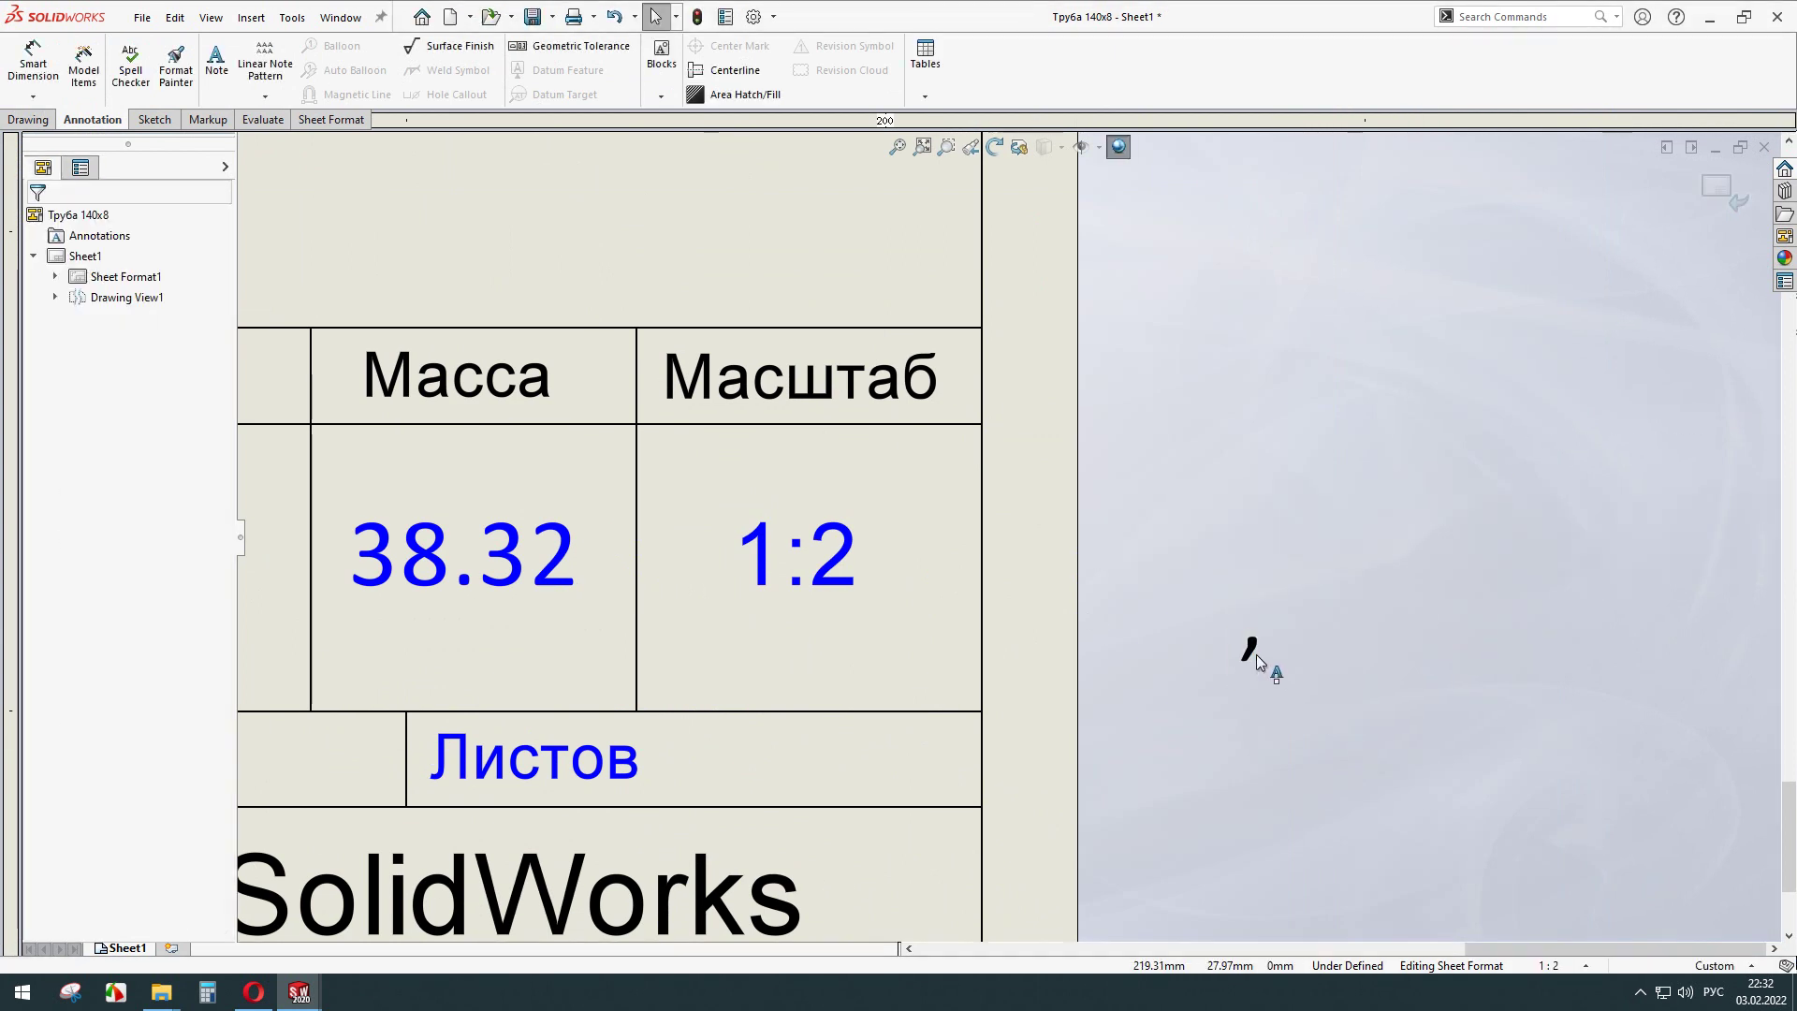
{"action": "left_click_drag", "start_coordinate": [1256, 654], "coordinate": [897, 593]}
{"action": "left_click_drag", "start_coordinate": [505, 583], "coordinate": [469, 592]}
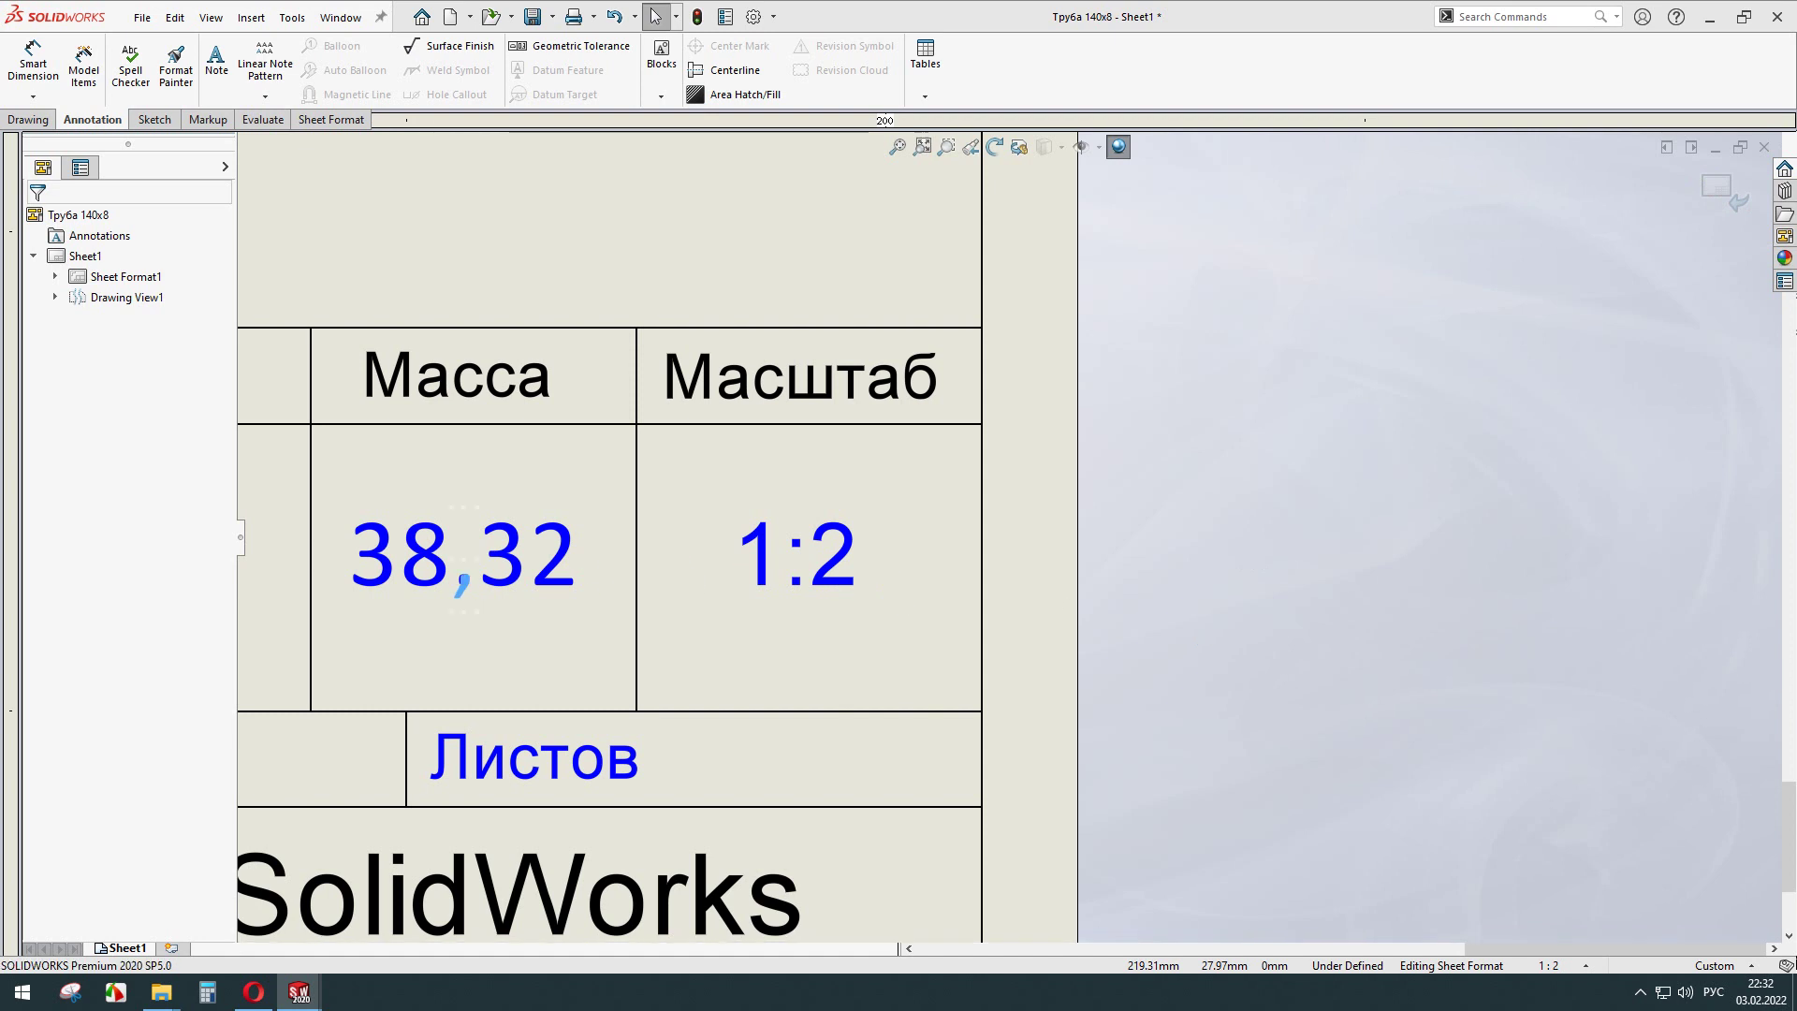
{"action": "left_click", "coordinate": [1727, 191]}
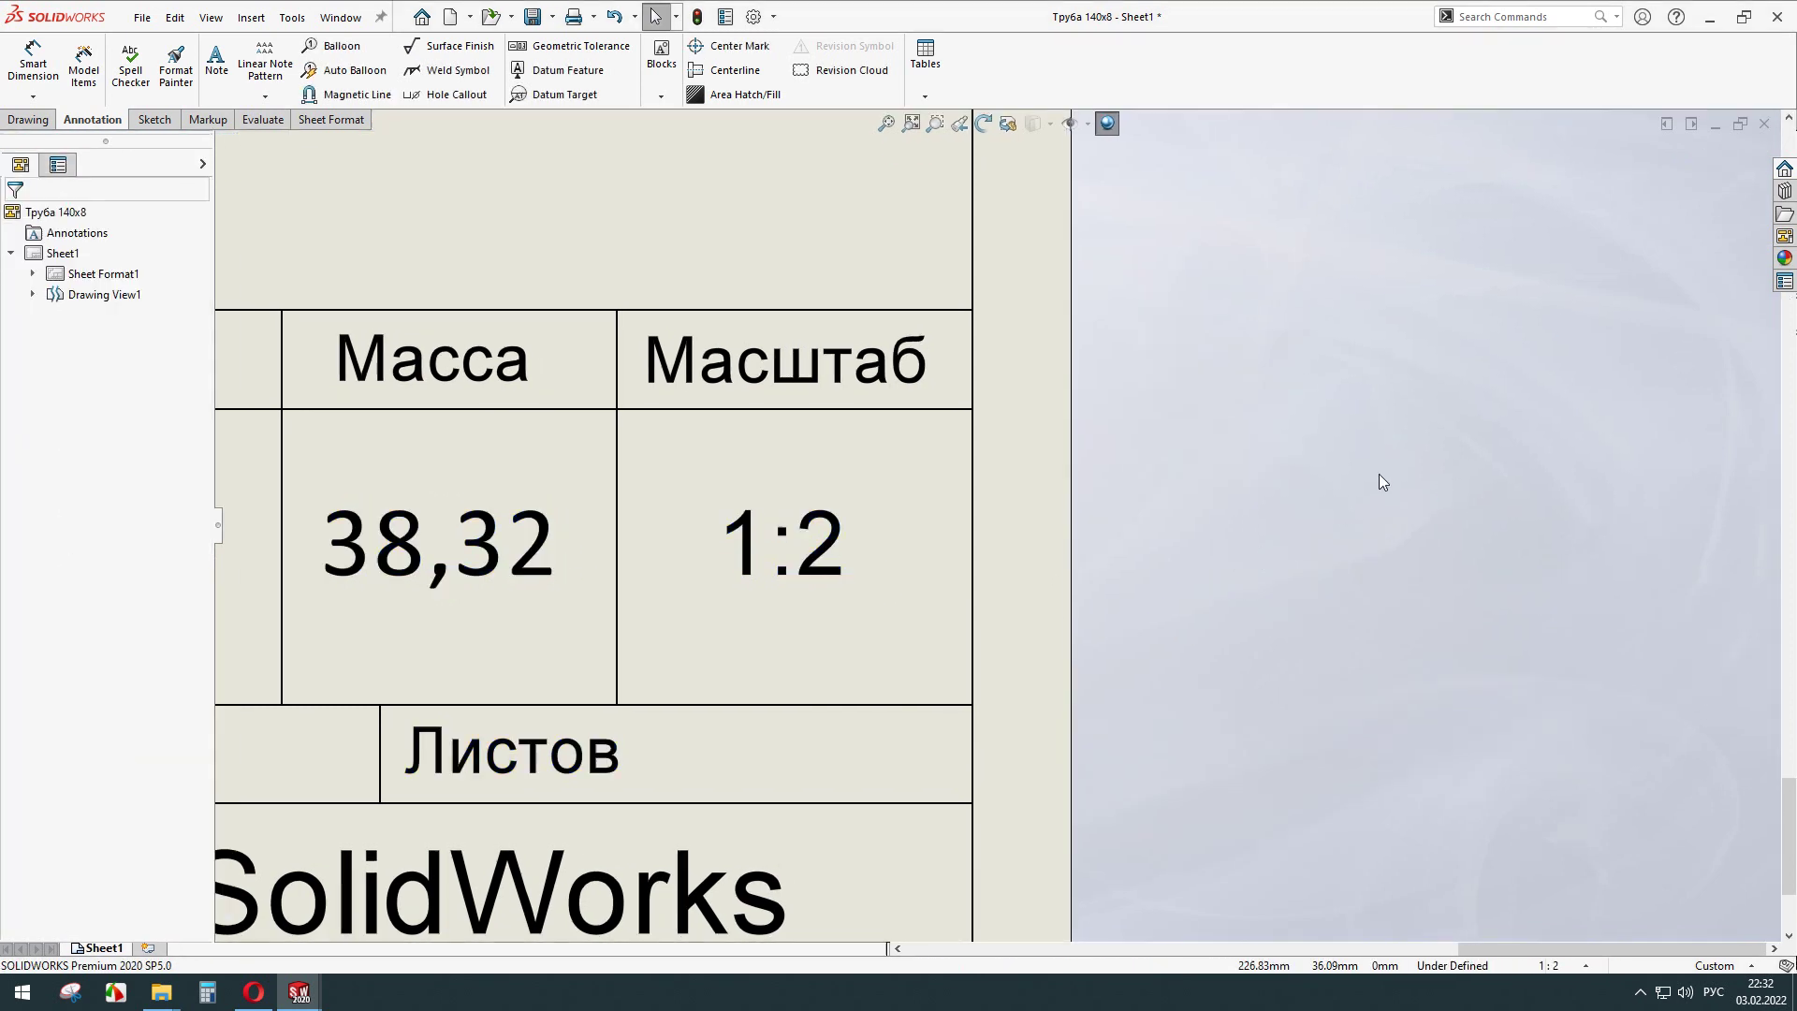
{"action": "key", "text": "f"}
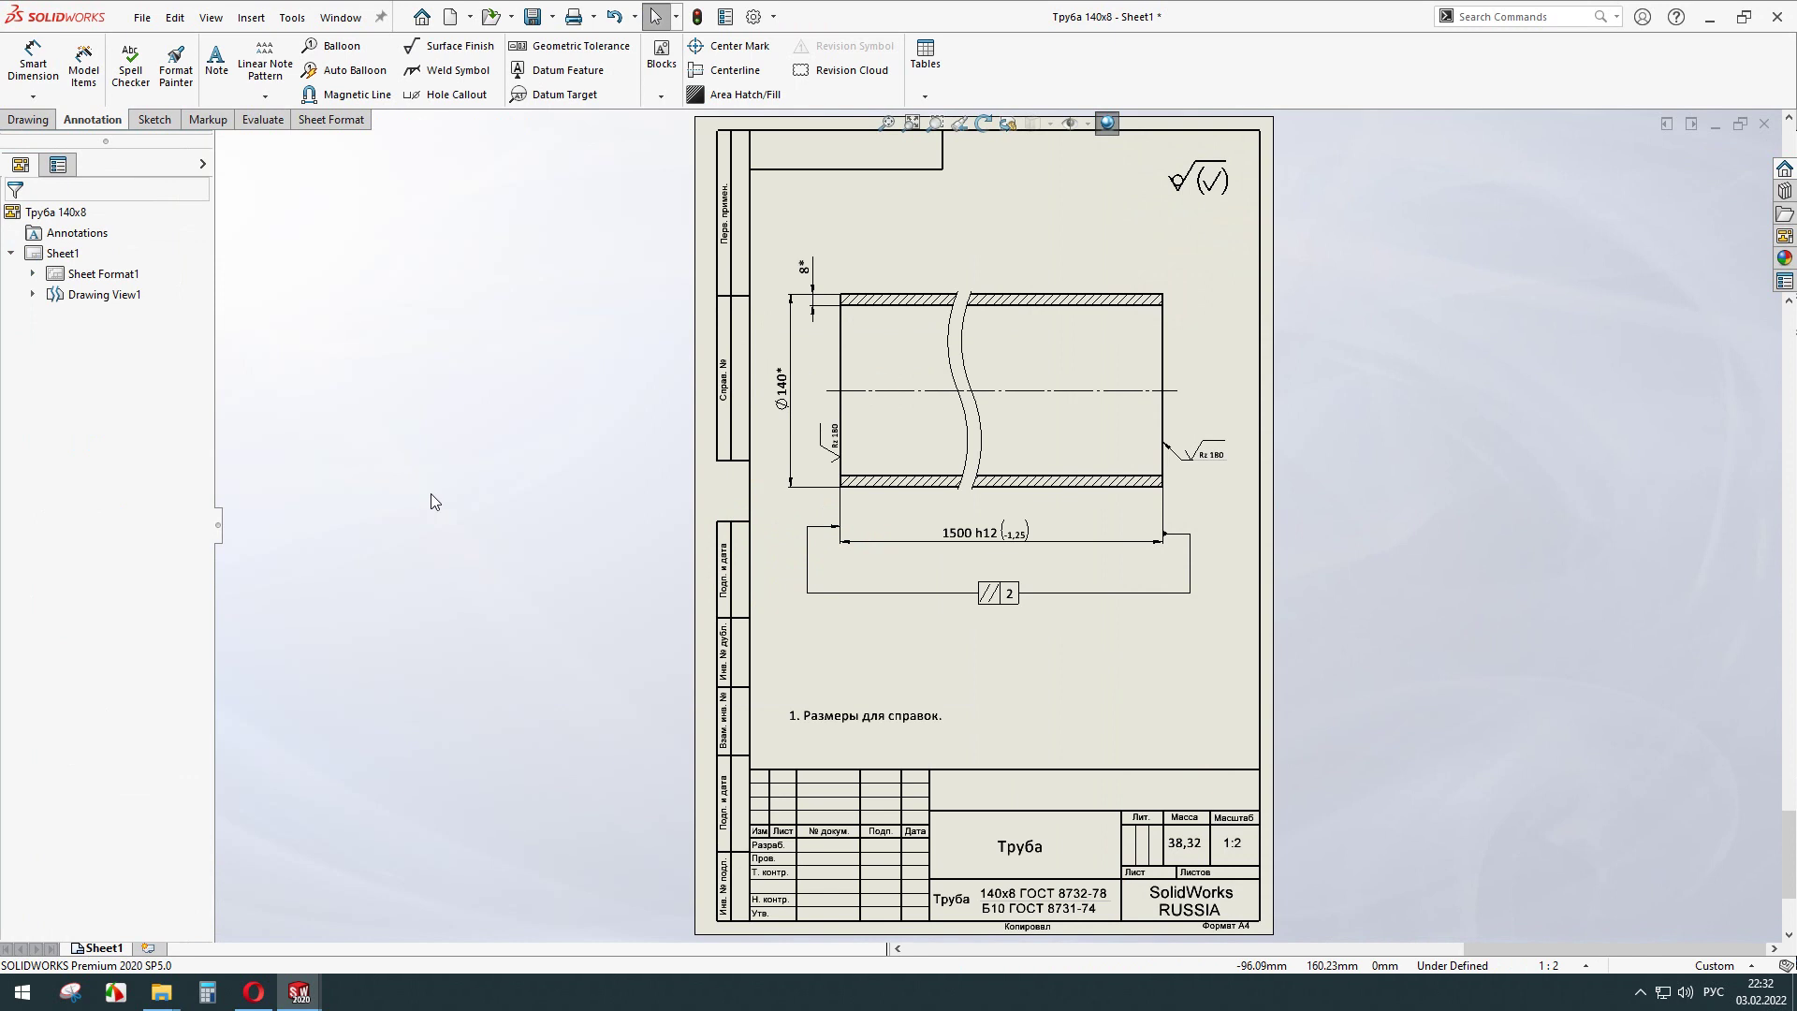
{"action": "scroll", "coordinate": [837, 557], "scroll_direction": "down", "scroll_amount": 2}
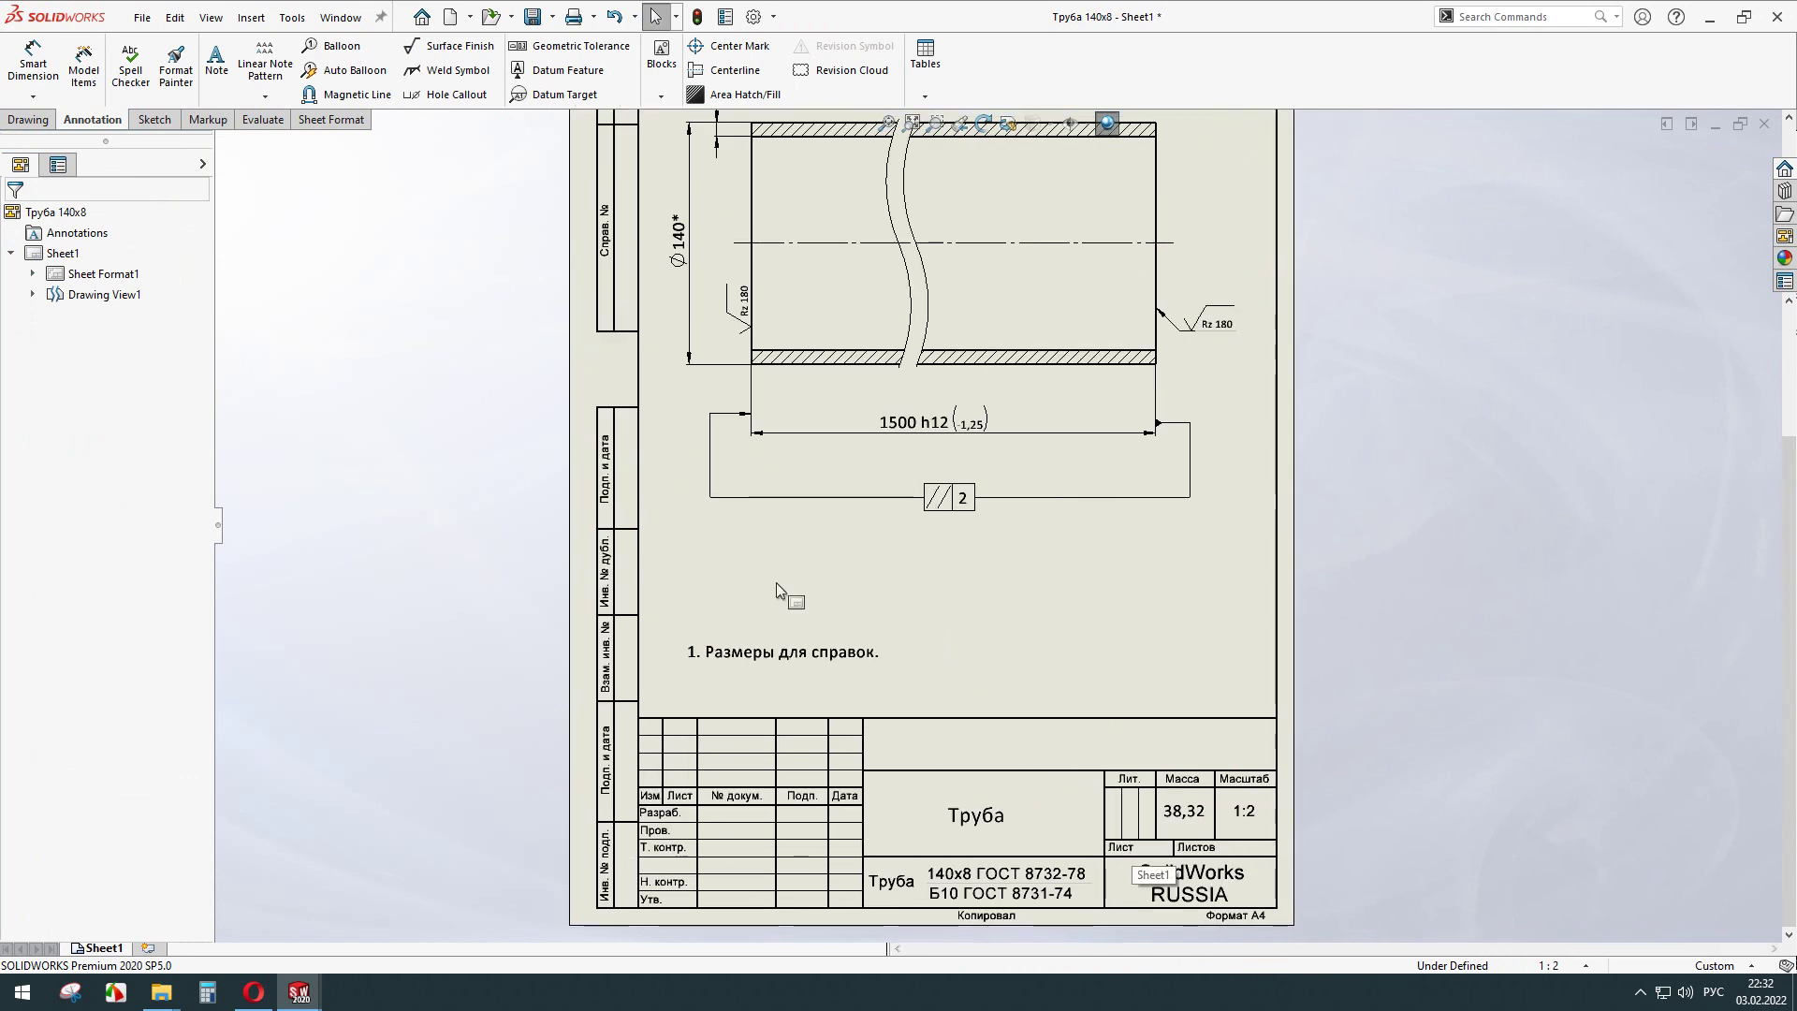